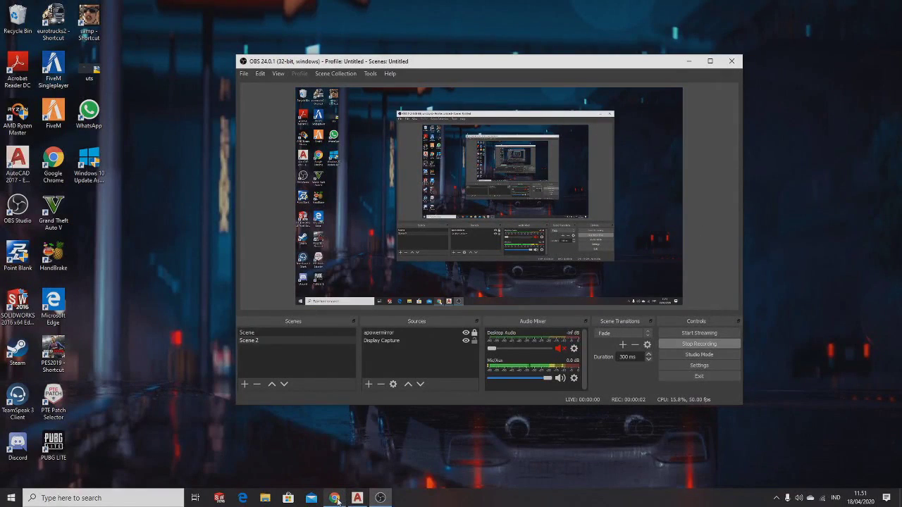
Step: Switch from OBS to the Pulley Support drawing in Chrome
{"action": "left_click", "coordinate": [335, 498]}
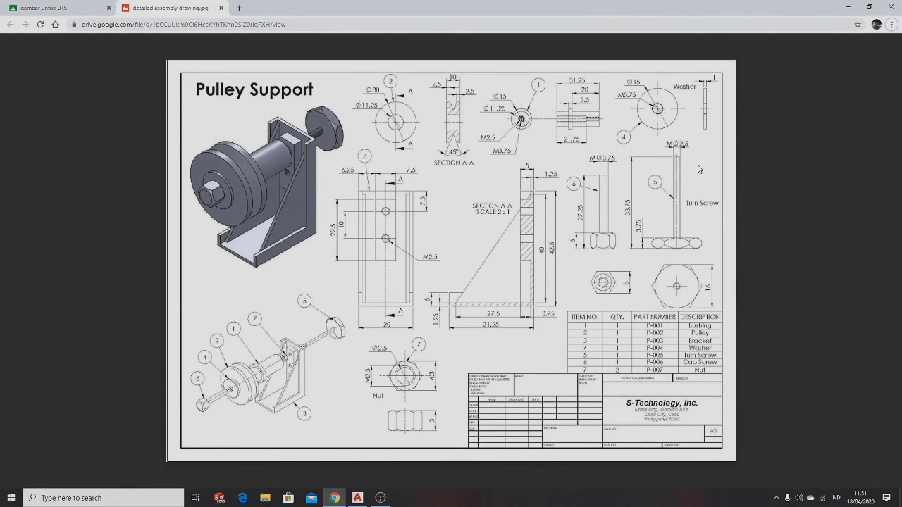
Step: Zoom in on the drawing's upper-left views, zoom back out, then return to AutoCAD
{"action": "key", "text": "plus"}
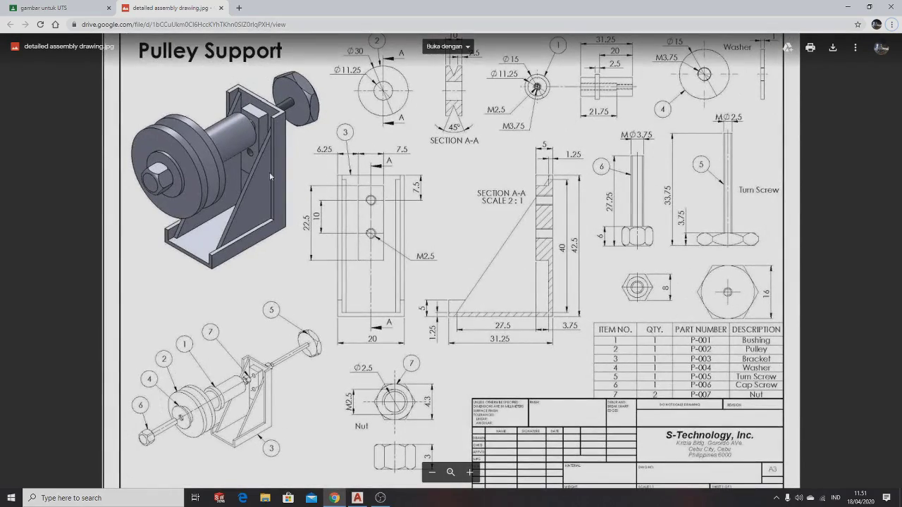
{"action": "key", "text": "plus"}
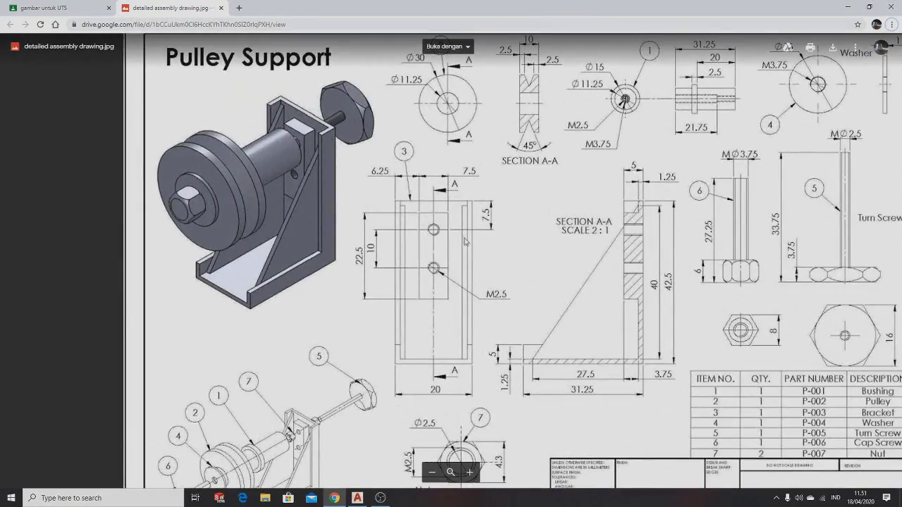
{"action": "key", "text": "minus"}
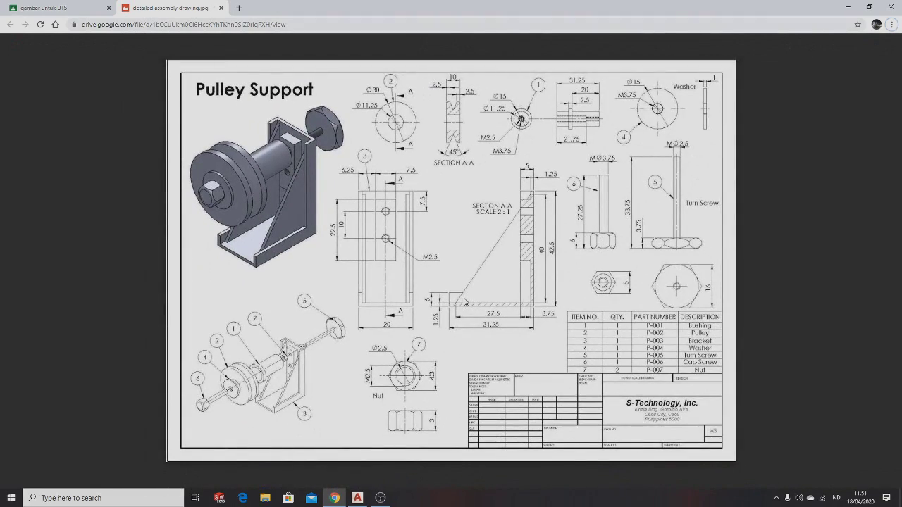
{"action": "key", "text": "alt+Tab"}
{"action": "key", "text": "alt+Tab"}
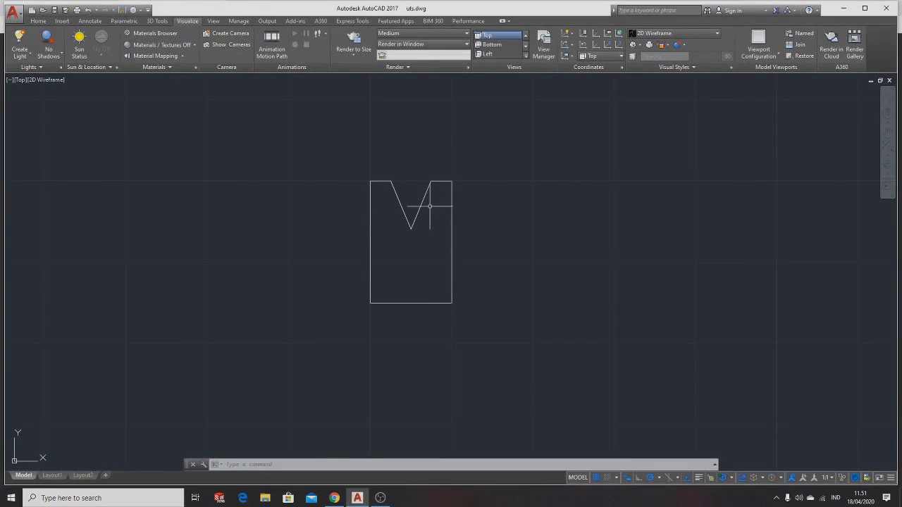
Step: Add an angular dimension across the V-notch edges, showing 45°
{"action": "scroll", "coordinate": [352, 141], "scroll_direction": "down", "scroll_amount": 4}
{"action": "scroll", "coordinate": [354, 145], "scroll_direction": "up", "scroll_amount": 4}
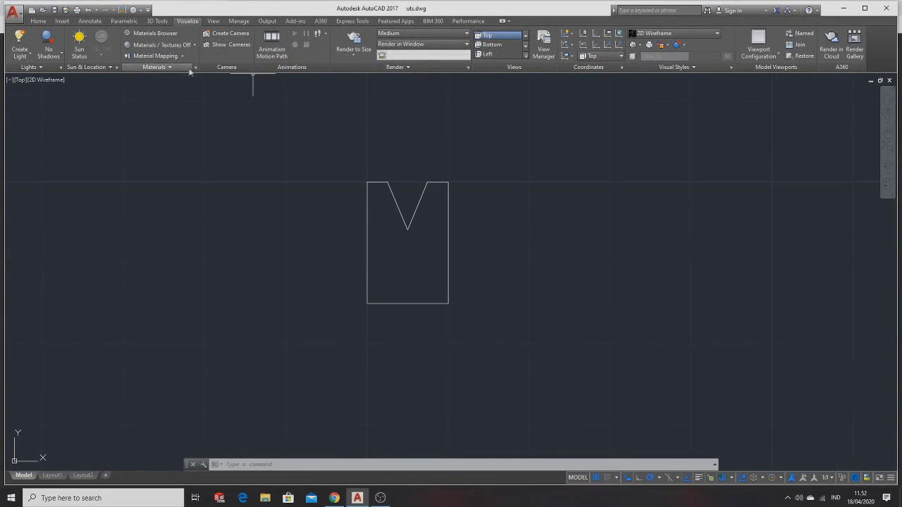
{"action": "left_click", "coordinate": [38, 20]}
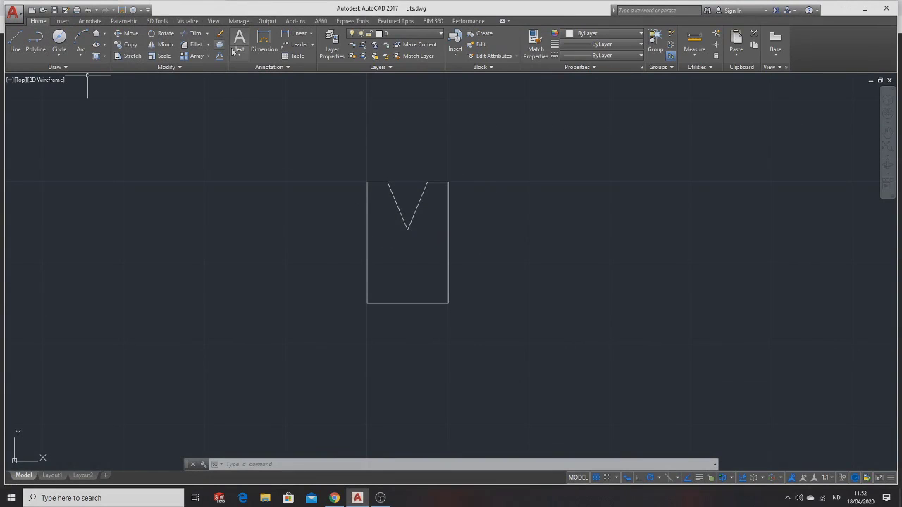
{"action": "left_click", "coordinate": [310, 34]}
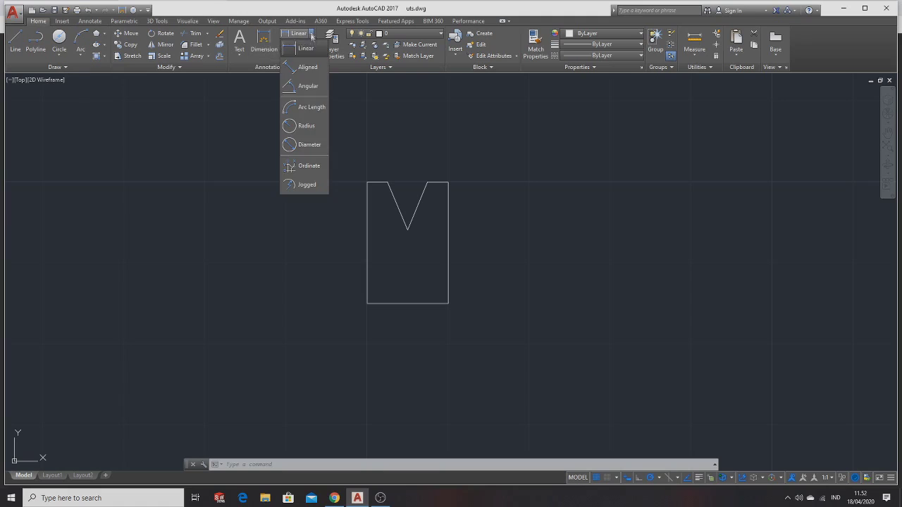
{"action": "left_click", "coordinate": [307, 88]}
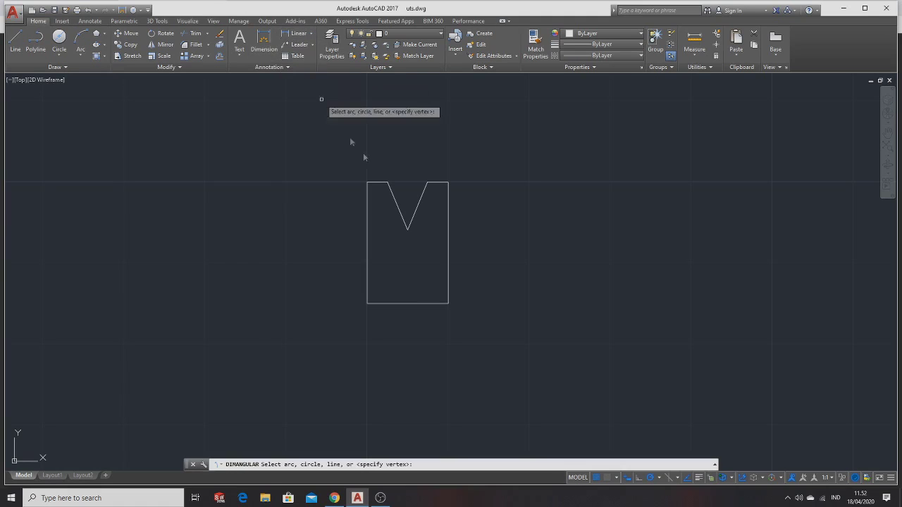
{"action": "left_click", "coordinate": [388, 189]}
{"action": "left_click", "coordinate": [419, 203]}
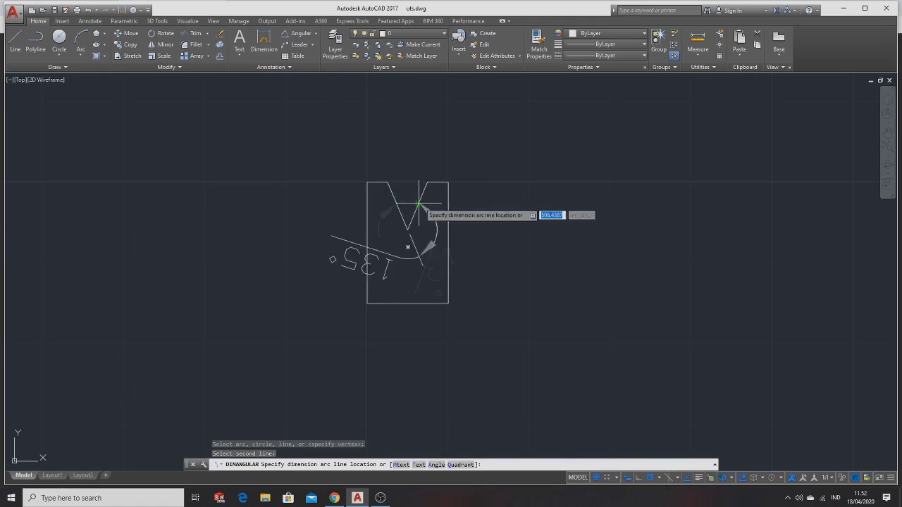
{"action": "left_click", "coordinate": [405, 130]}
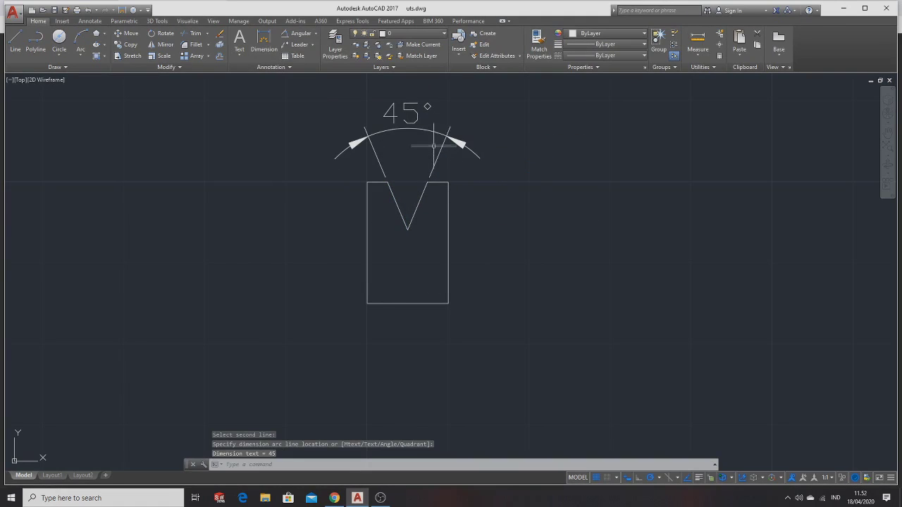
Step: Delete the 45° check dimension and switch to the reference drawing in Chrome
{"action": "left_click", "coordinate": [434, 131]}
{"action": "key", "text": "Delete"}
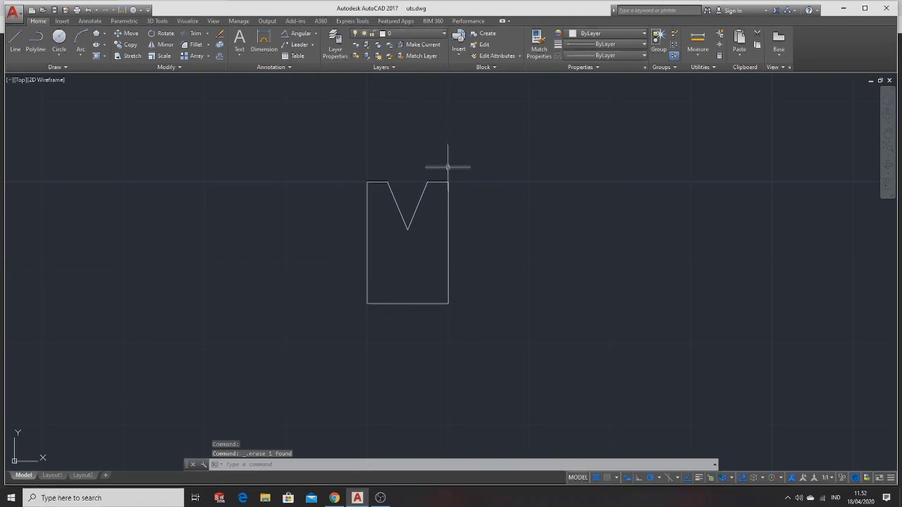
{"action": "key", "text": "alt+Tab"}
{"action": "key", "text": "Tab"}
{"action": "key", "text": "Tab"}
{"action": "key", "text": "Tab"}
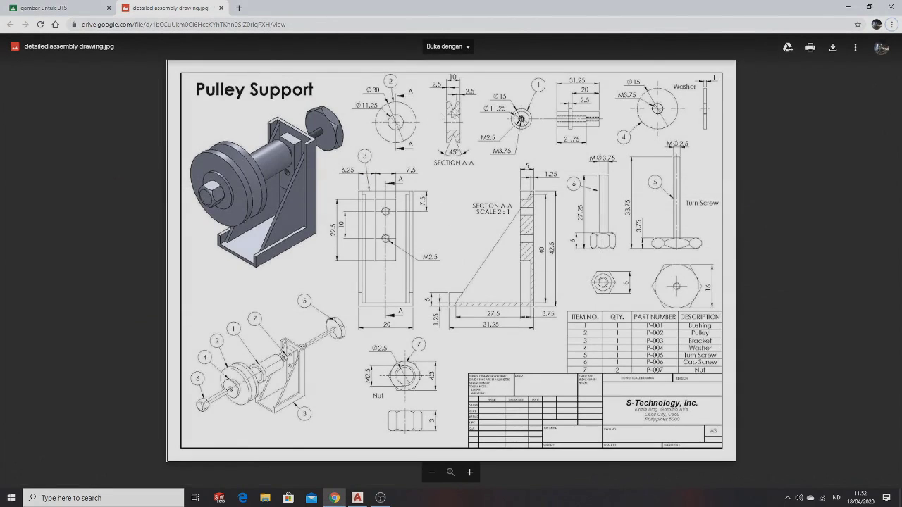
Step: Alternate between the reference sheet and AutoCAD, comparing it with the notched profile
{"action": "key", "text": "alt+Tab"}
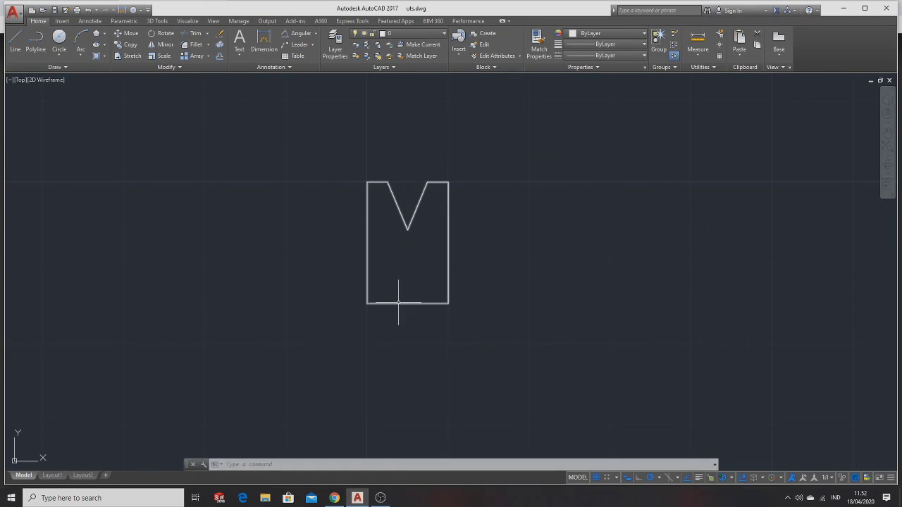
{"action": "key", "text": "alt+Tab"}
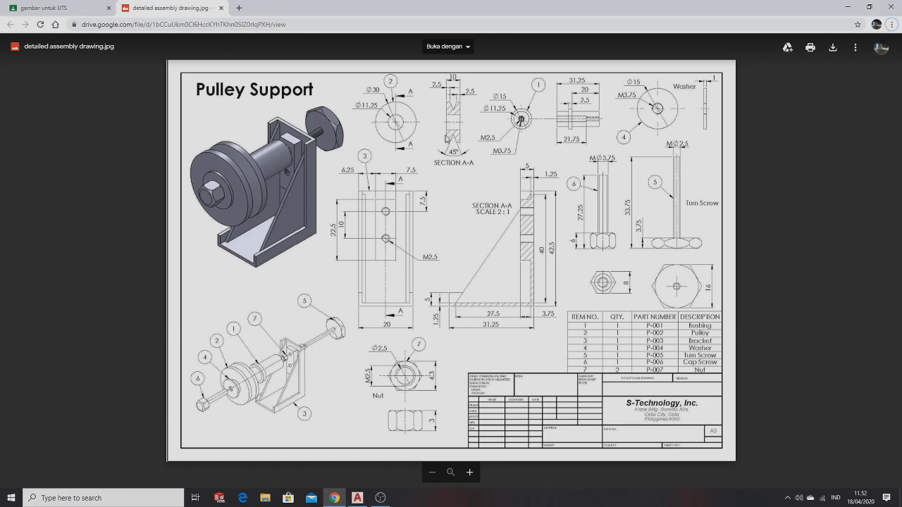
{"action": "key", "text": "alt+Tab"}
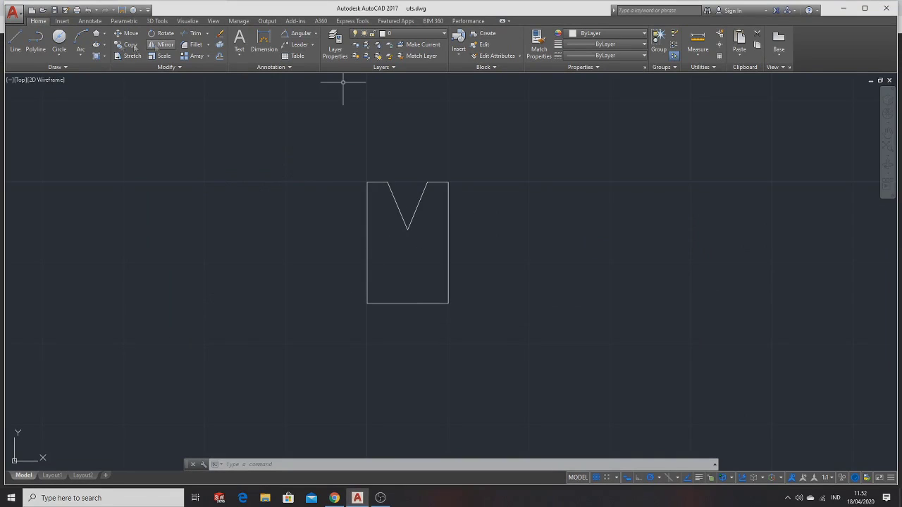
{"action": "left_click", "coordinate": [65, 22]}
Step: Switch to the SW Isometric view and centre the notched profile on screen
{"action": "left_click", "coordinate": [80, 22]}
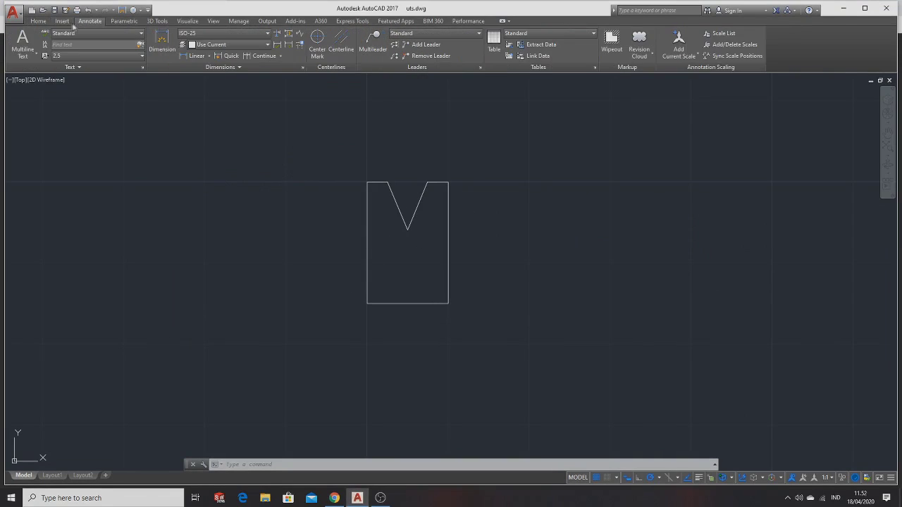
{"action": "left_click", "coordinate": [62, 22]}
{"action": "left_click", "coordinate": [46, 24]}
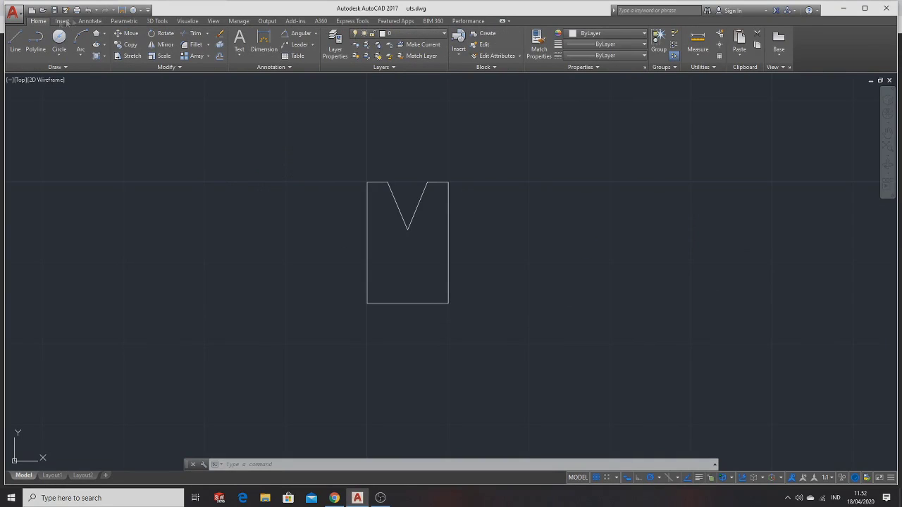
{"action": "left_click", "coordinate": [187, 21]}
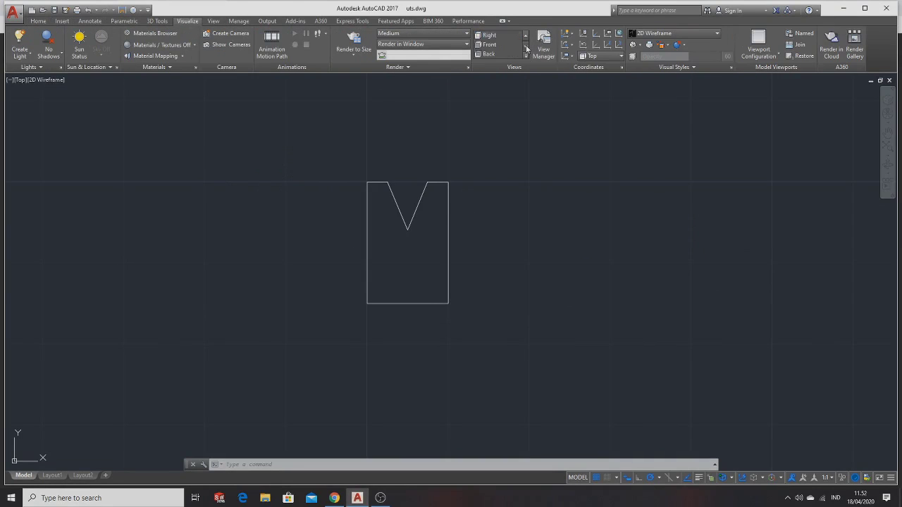
{"action": "left_click", "coordinate": [516, 36]}
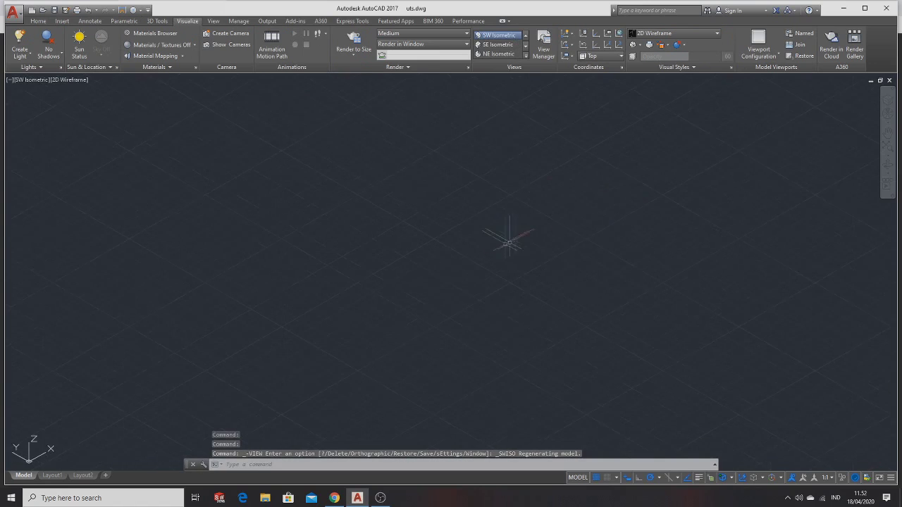
{"action": "middle_click_drag", "start_coordinate": [498, 341], "coordinate": [394, 345], "text": "shift"}
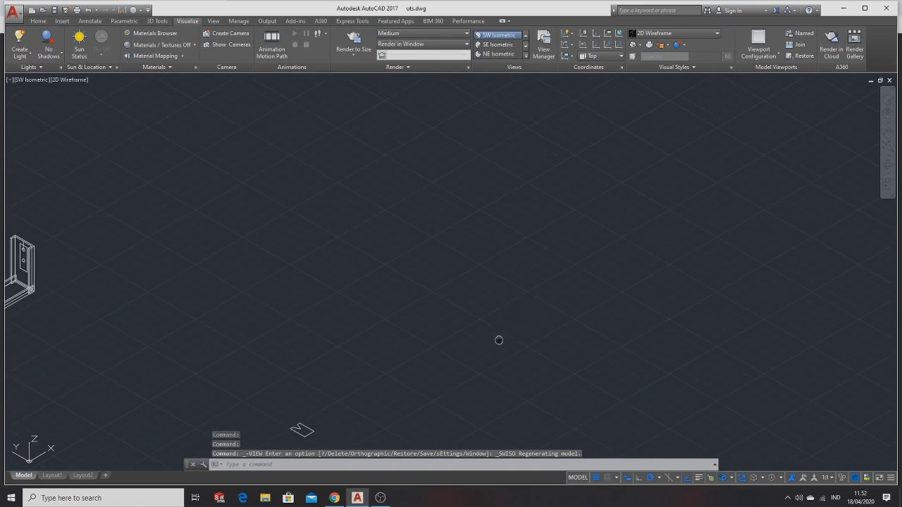
{"action": "scroll", "coordinate": [395, 346], "scroll_direction": "up", "scroll_amount": 2}
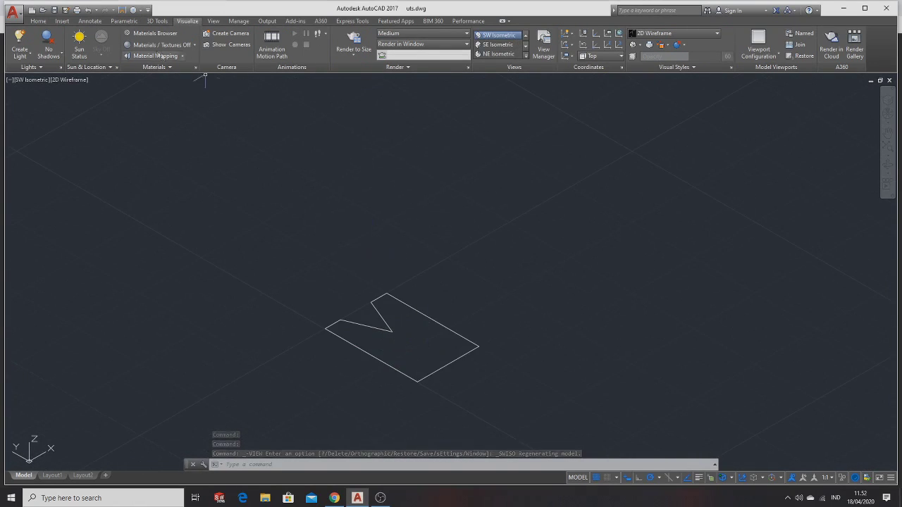
Step: Window-select the profile and try JOIN, which is rejected; cancel and deselect
{"action": "left_click", "coordinate": [238, 242]}
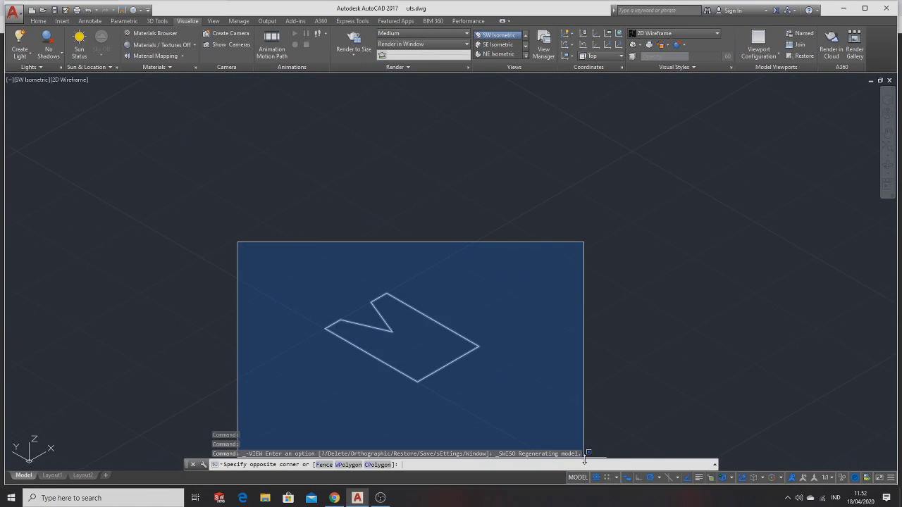
{"action": "left_click", "coordinate": [554, 383]}
{"action": "type", "text": "join"}
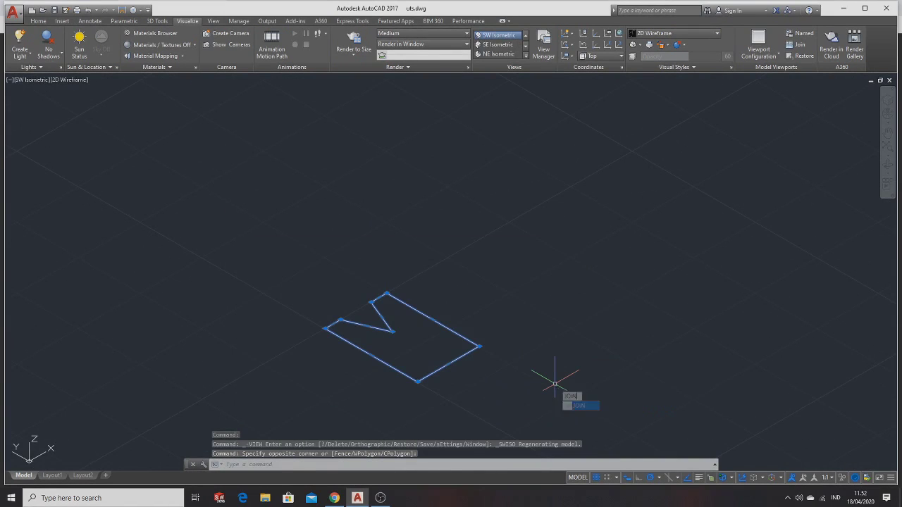
{"action": "key", "text": "Return"}
{"action": "key", "text": "Escape"}
{"action": "left_click", "coordinate": [438, 367]}
{"action": "mouse_move", "coordinate": [448, 363]}
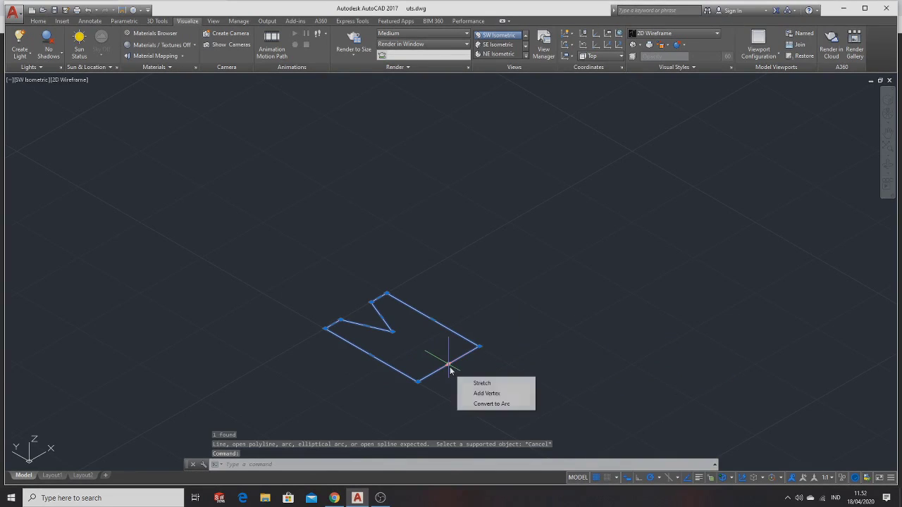
{"action": "key", "text": "Escape"}
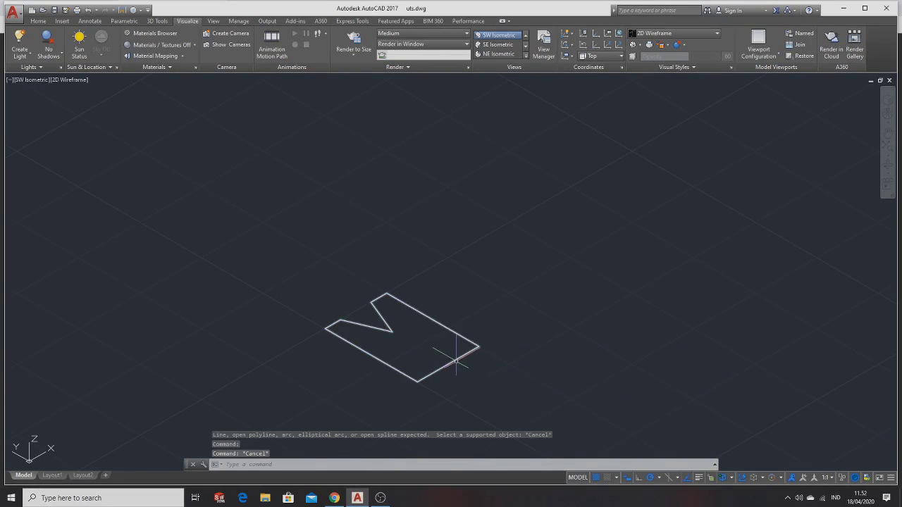
{"action": "left_click", "coordinate": [453, 372]}
{"action": "scroll", "coordinate": [453, 372], "scroll_direction": "up", "scroll_amount": 2}
{"action": "key", "text": "Escape"}
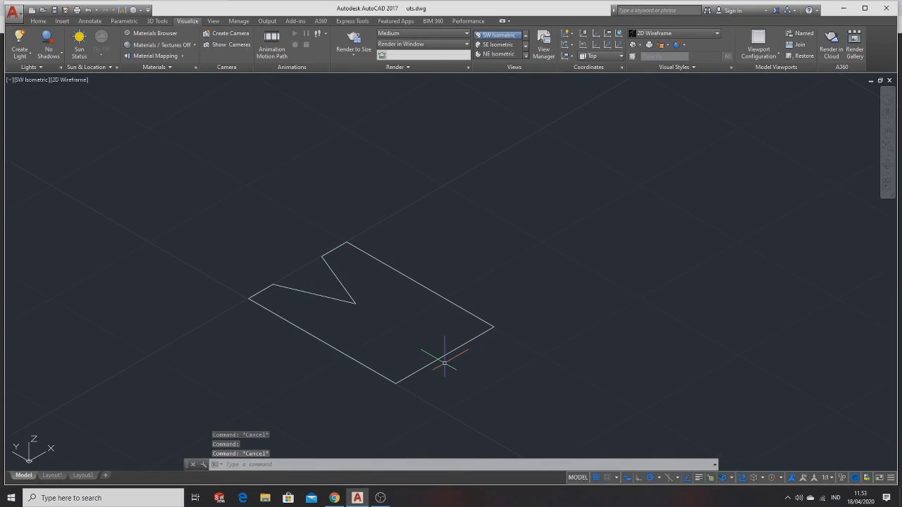
Step: Explode the profile with XPLODE and delete its short right end edge
{"action": "type", "text": "EXxplode"}
{"action": "key", "text": "Return"}
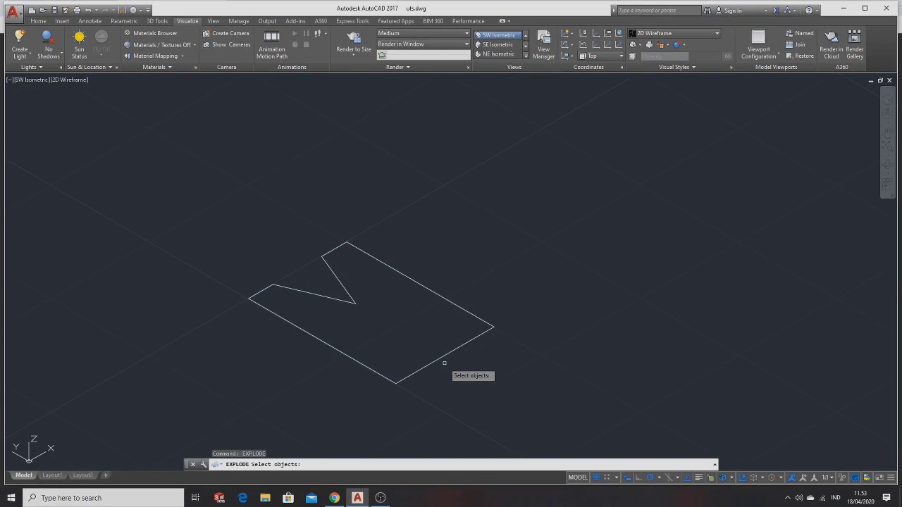
{"action": "left_click", "coordinate": [443, 362]}
{"action": "key", "text": "Return"}
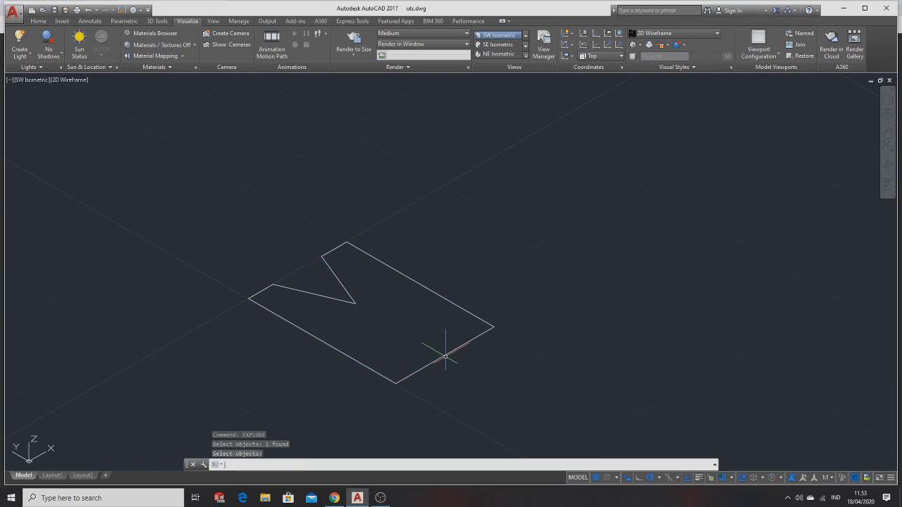
{"action": "key", "text": "Delete"}
Step: Window-select the six remaining lines and join them into one polyline
{"action": "left_click", "coordinate": [150, 211]}
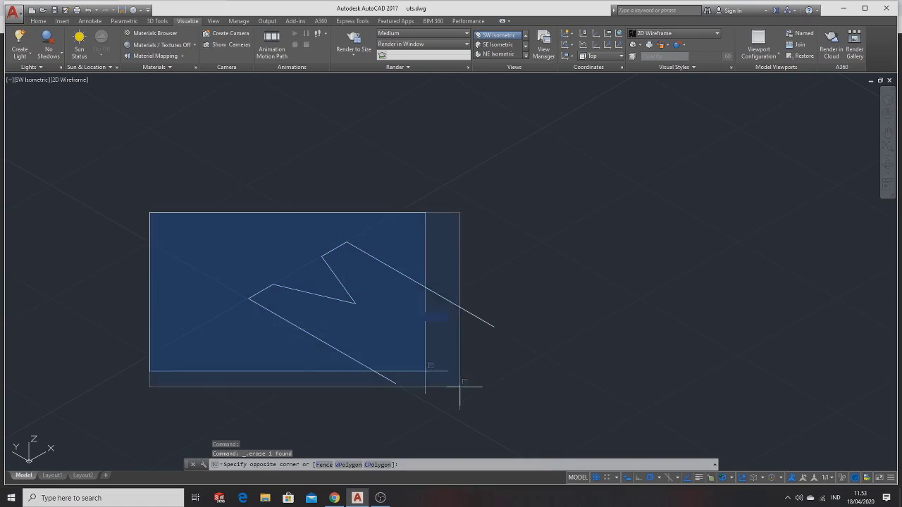
{"action": "left_click", "coordinate": [600, 457]}
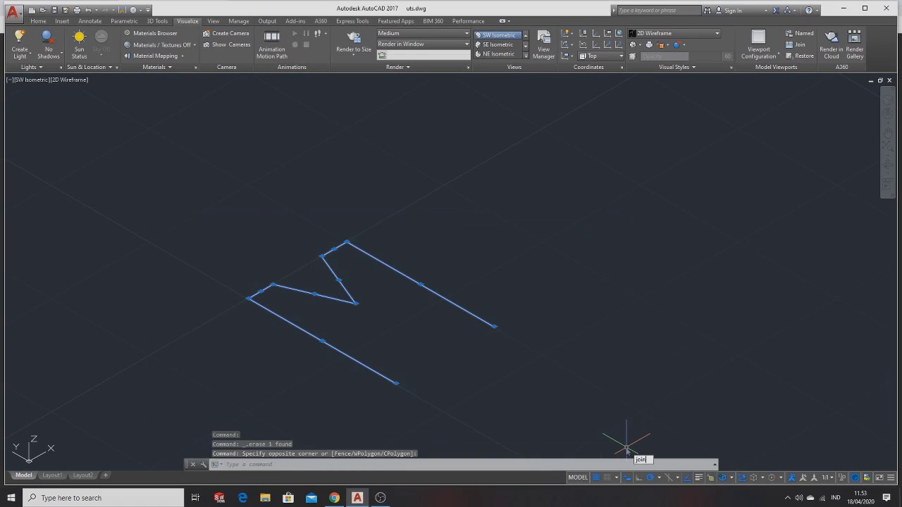
{"action": "key", "text": "Return"}
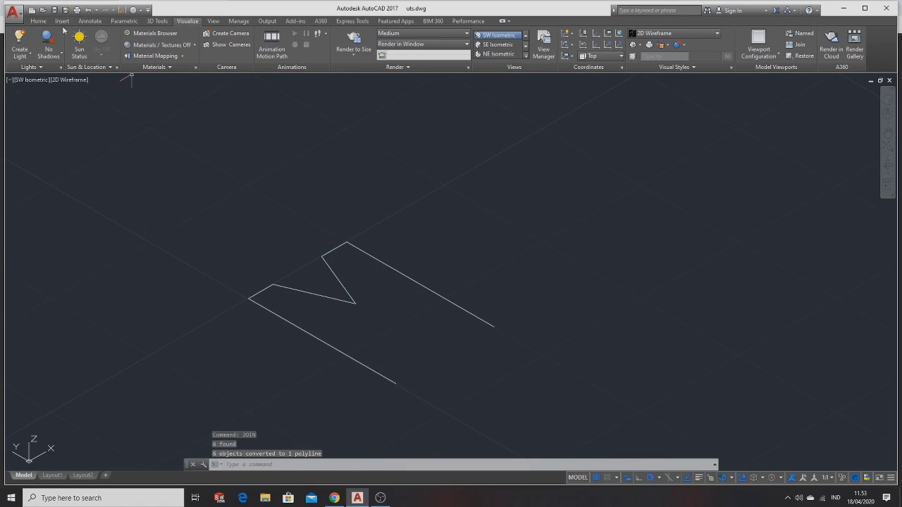
{"action": "left_click", "coordinate": [62, 20]}
{"action": "left_click", "coordinate": [38, 20]}
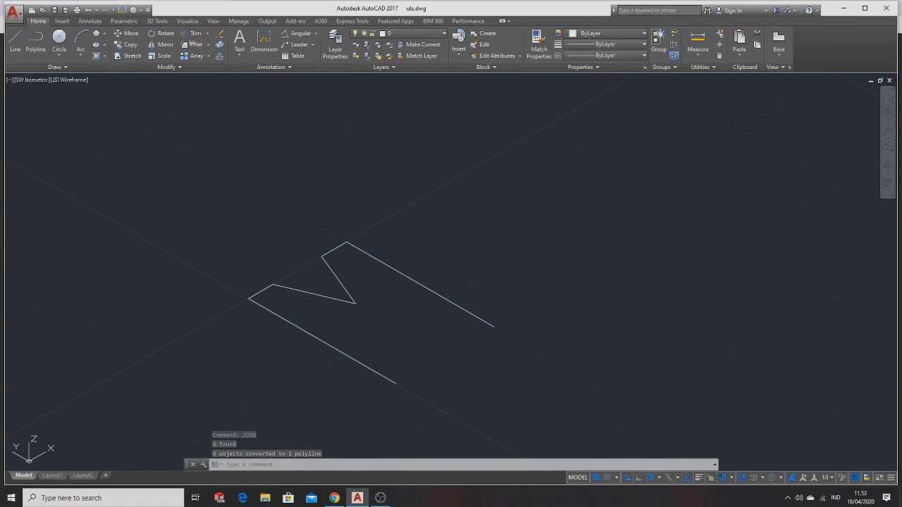
Step: Revolve the joined profile 360° about its lower line into a grooved pulley solid
{"action": "left_click", "coordinate": [150, 21]}
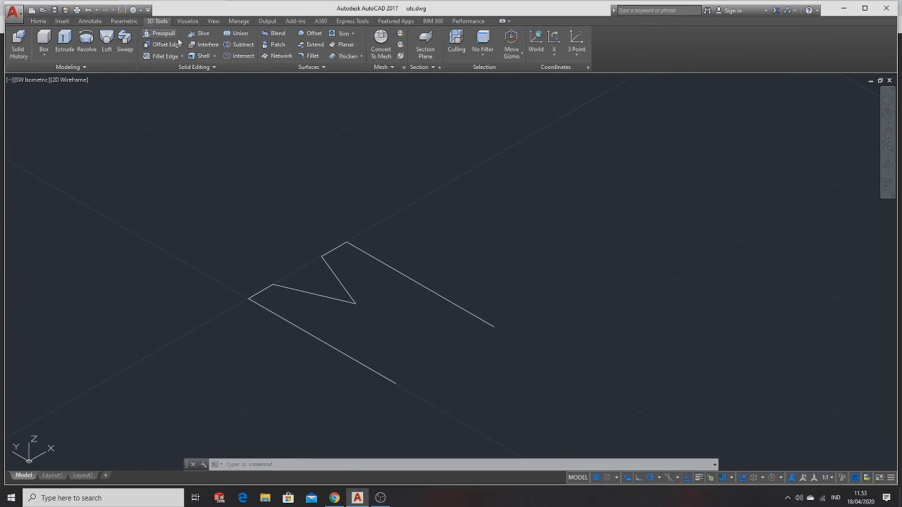
{"action": "left_click", "coordinate": [86, 43]}
{"action": "left_click", "coordinate": [352, 301]}
{"action": "key", "text": "Return"}
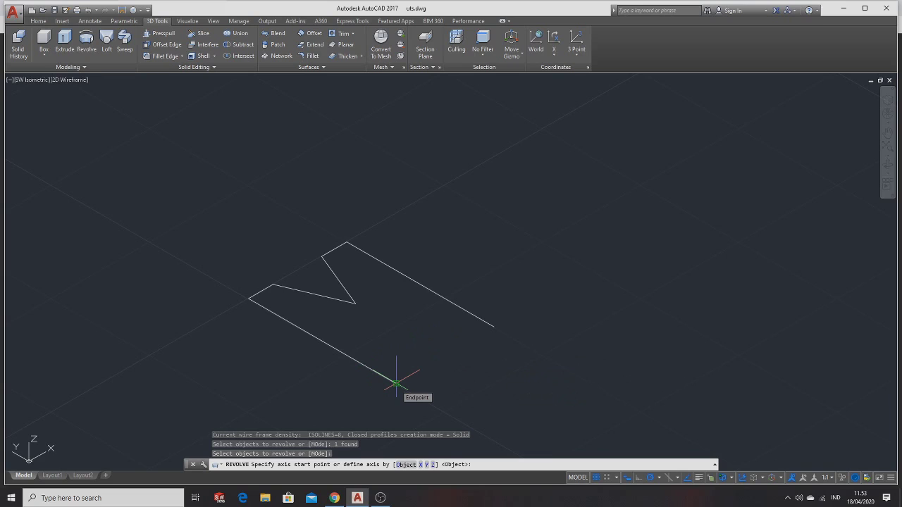
{"action": "left_click", "coordinate": [396, 384]}
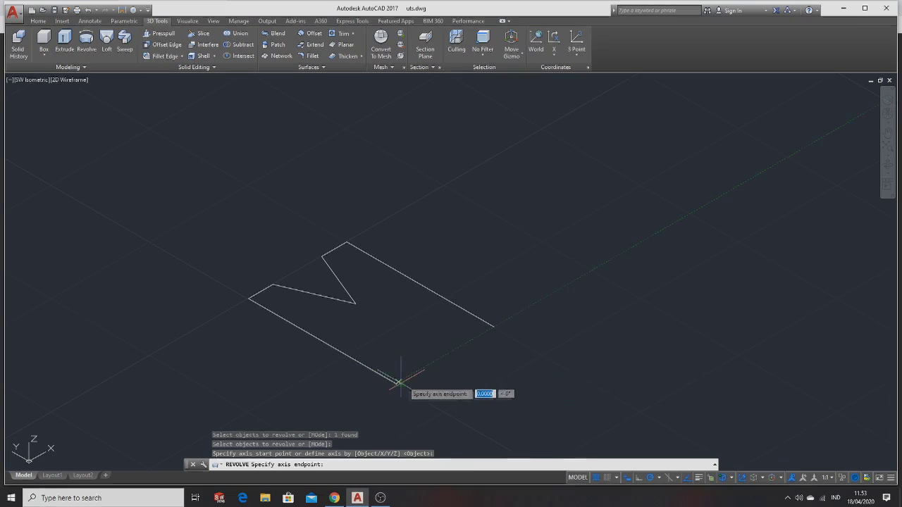
{"action": "left_click", "coordinate": [494, 326]}
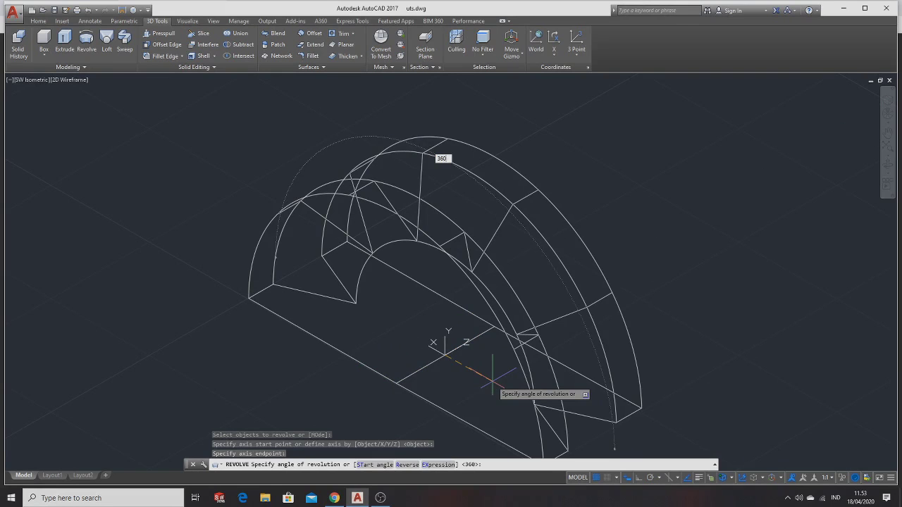
{"action": "key", "text": "Return"}
{"action": "scroll", "coordinate": [605, 320], "scroll_direction": "down", "scroll_amount": 3}
{"action": "scroll", "coordinate": [571, 296], "scroll_direction": "down", "scroll_amount": 2}
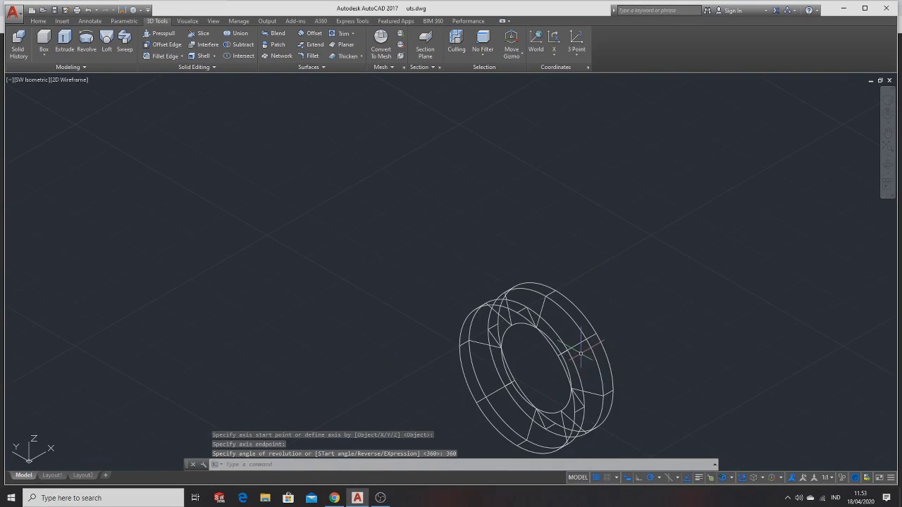
{"action": "scroll", "coordinate": [541, 264], "scroll_direction": "down", "scroll_amount": 1}
{"action": "key", "text": "Escape"}
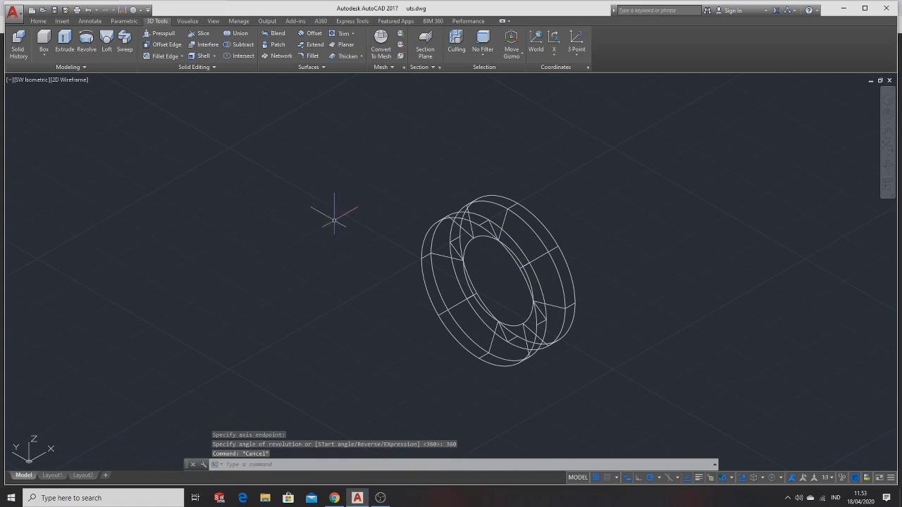
{"action": "left_click", "coordinate": [187, 21]}
Step: Set the visual style to Shaded, orbit the pulley edge-on, and check the reference sheet
{"action": "left_click", "coordinate": [654, 35]}
{"action": "left_click", "coordinate": [654, 94]}
{"action": "left_click", "coordinate": [887, 249]}
{"action": "mouse_move", "coordinate": [765, 263]}
{"action": "left_mouse_down"}
{"action": "mouse_move", "coordinate": [658, 266]}
{"action": "mouse_move", "coordinate": [651, 255]}
{"action": "left_mouse_up"}
{"action": "key", "text": "alt+Tab"}
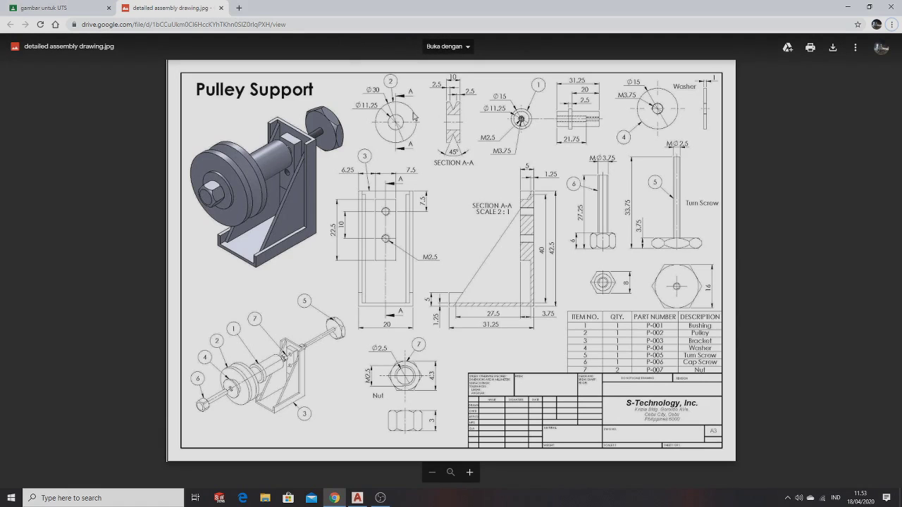
Step: Back in AutoCAD, view the pulley face-on using the Left preset view
{"action": "key", "text": "alt+Tab"}
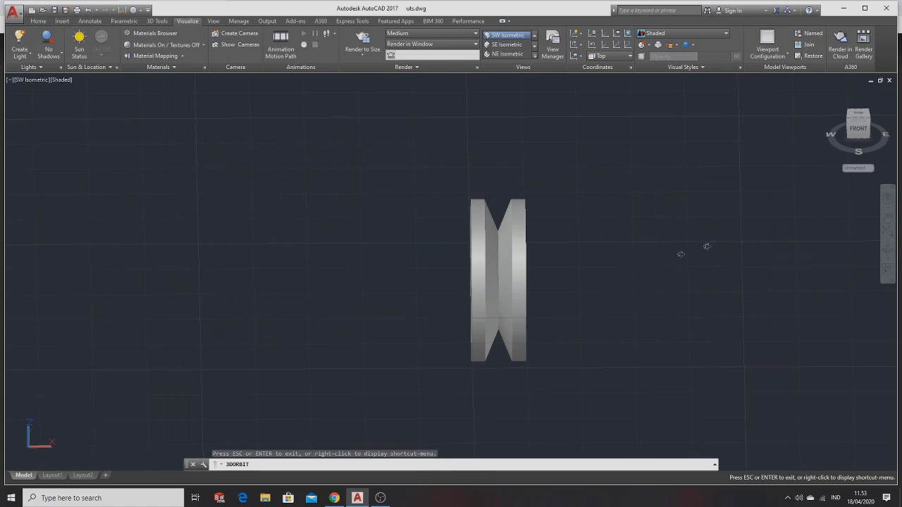
{"action": "left_click_drag", "start_coordinate": [707, 246], "coordinate": [409, 260]}
{"action": "scroll", "coordinate": [483, 272], "scroll_direction": "up", "scroll_amount": 1}
{"action": "left_click", "coordinate": [534, 36]}
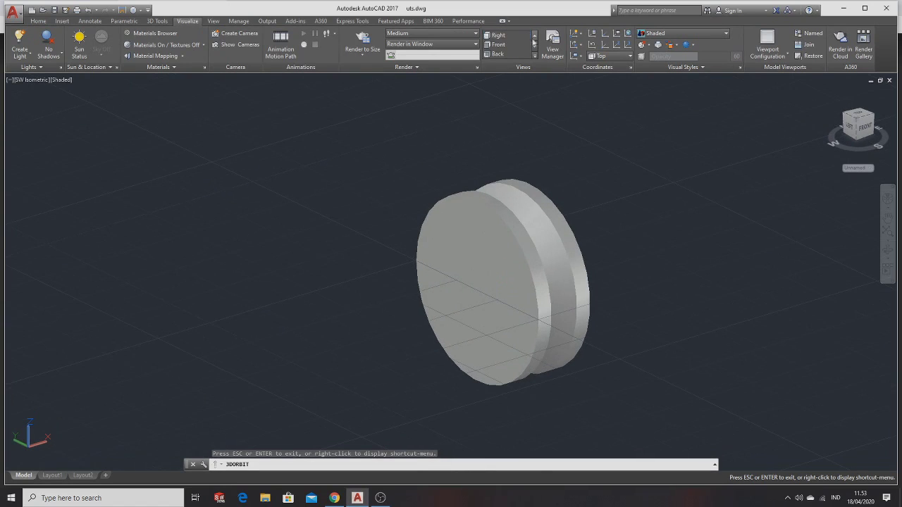
{"action": "left_click", "coordinate": [497, 54]}
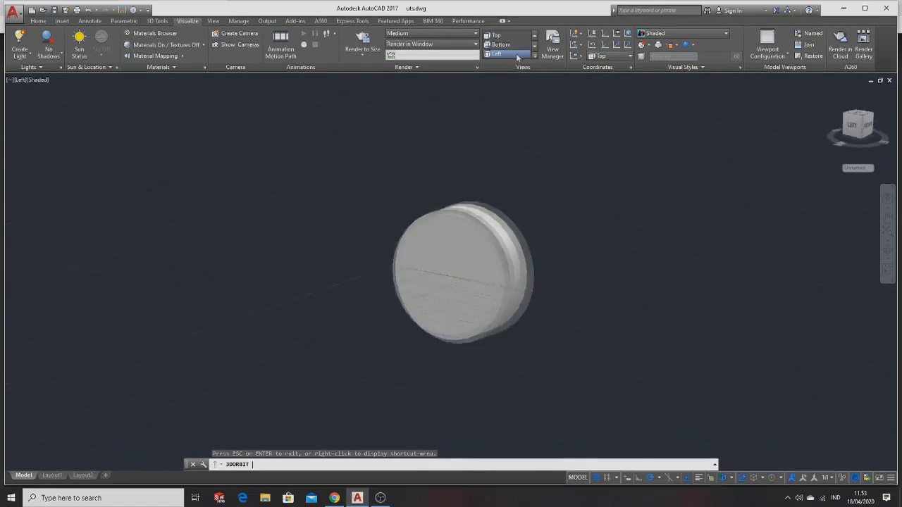
{"action": "key", "text": "Escape"}
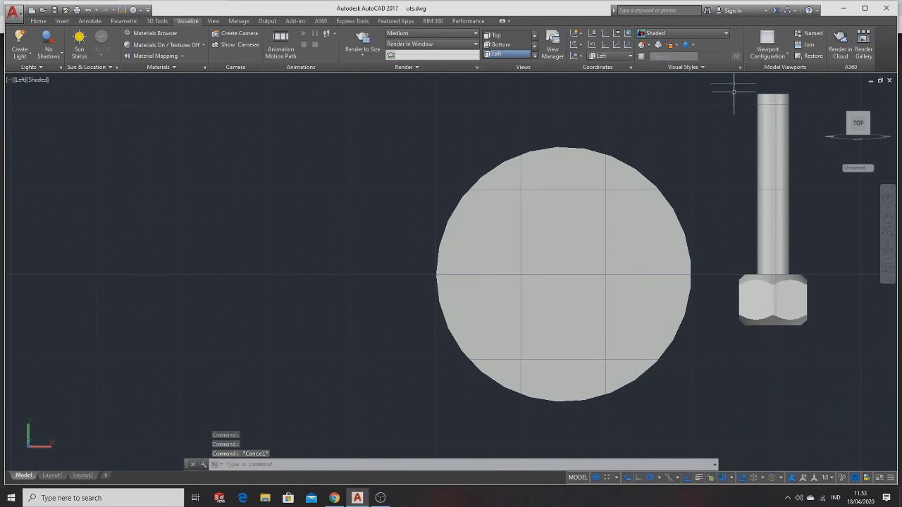
Step: Window-select the bolt and move it to the right, onto the pulley's centre
{"action": "left_click", "coordinate": [735, 92]}
{"action": "left_click", "coordinate": [859, 362]}
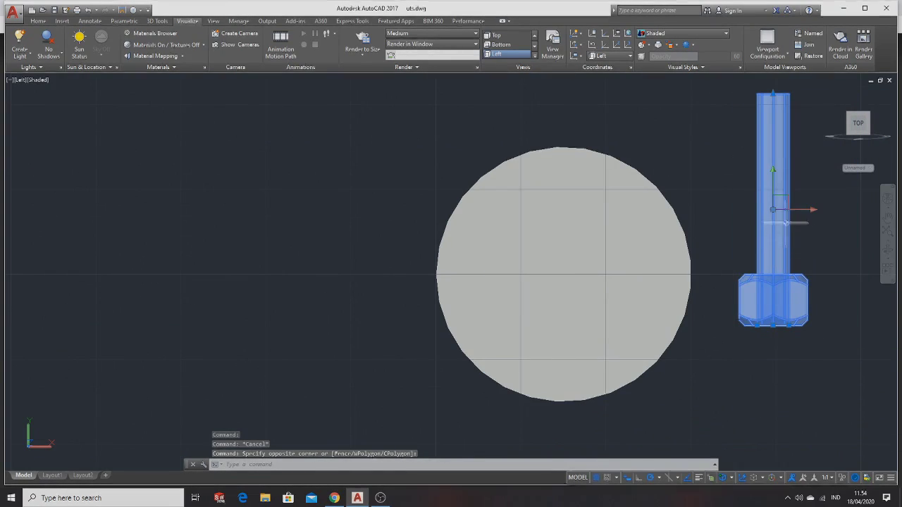
{"action": "scroll", "coordinate": [706, 303], "scroll_direction": "down", "scroll_amount": 2}
{"action": "right_click", "coordinate": [728, 296]}
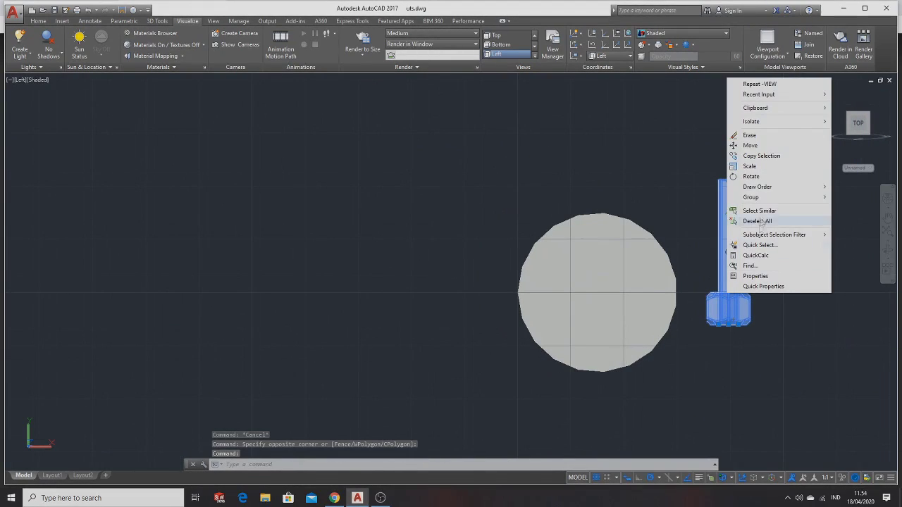
{"action": "left_click", "coordinate": [765, 145]}
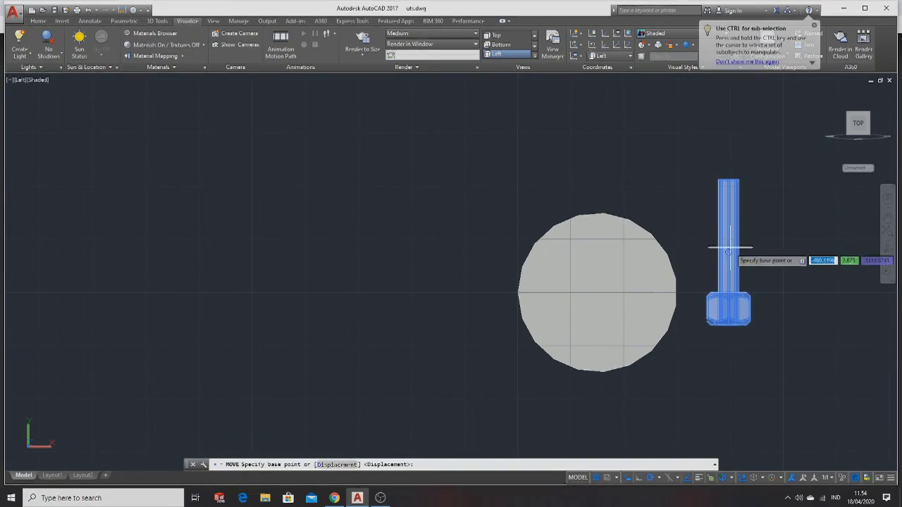
{"action": "left_click", "coordinate": [728, 252]}
{"action": "mouse_move", "coordinate": [890, 256]}
{"action": "middle_mouse_down"}
{"action": "mouse_move", "coordinate": [648, 274]}
{"action": "mouse_move", "coordinate": [514, 261]}
{"action": "middle_mouse_up"}
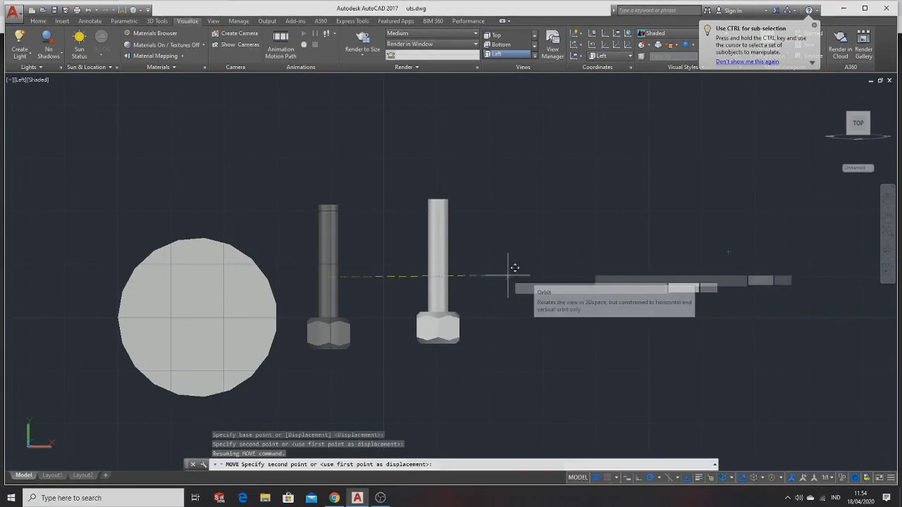
{"action": "left_click", "coordinate": [826, 268]}
Step: Recentre the view on the pulley, then select and clear its face
{"action": "middle_click_drag", "start_coordinate": [554, 294], "coordinate": [736, 245]}
{"action": "scroll", "coordinate": [620, 279], "scroll_direction": "up", "scroll_amount": 2}
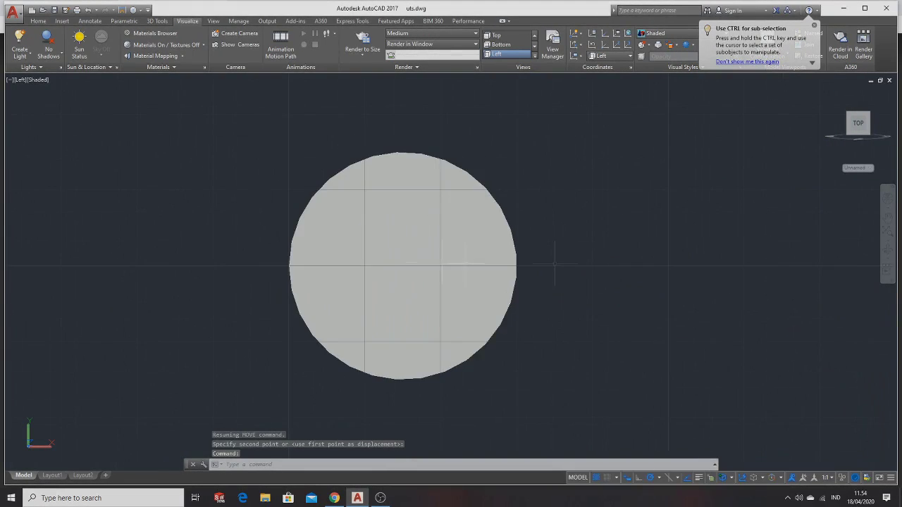
{"action": "left_click", "coordinate": [384, 236]}
{"action": "key", "text": "Escape"}
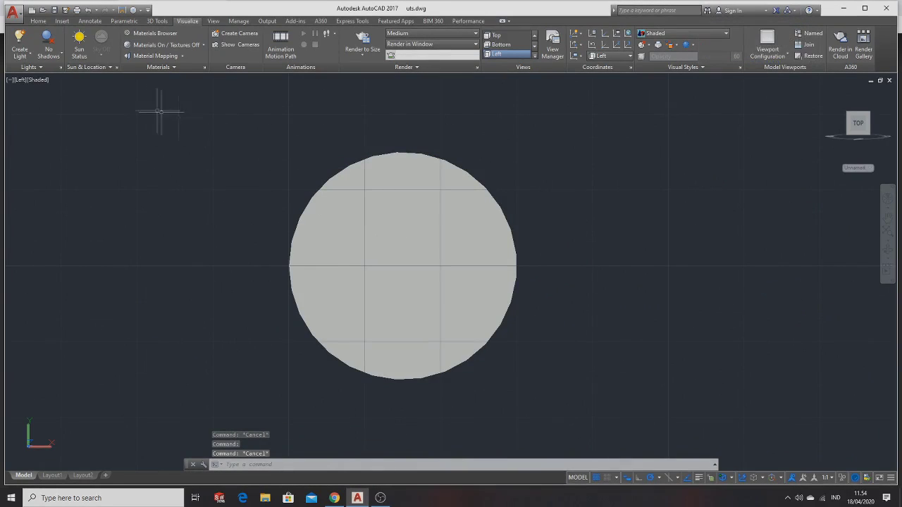
{"action": "left_click", "coordinate": [38, 21]}
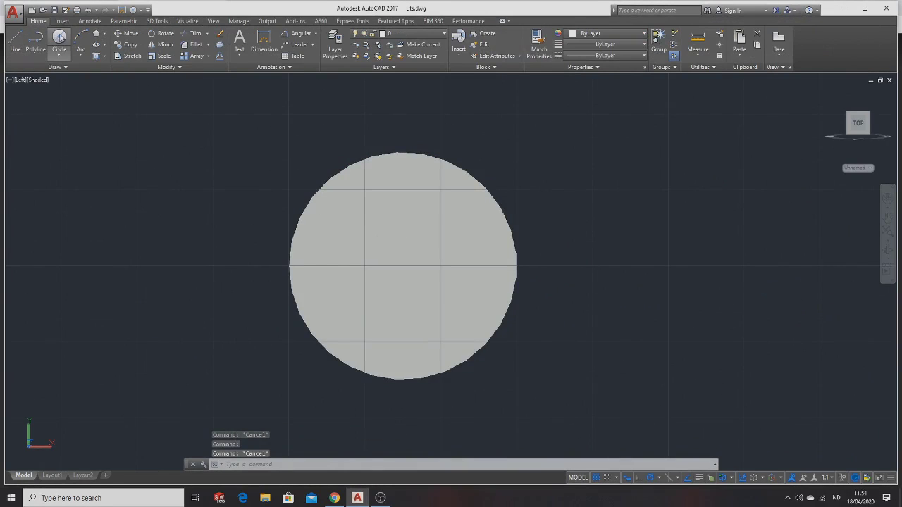
Step: Draw a Center, Diameter circle of 11.25 at the pulley's centre
{"action": "left_click", "coordinate": [60, 62]}
{"action": "left_click", "coordinate": [74, 90]}
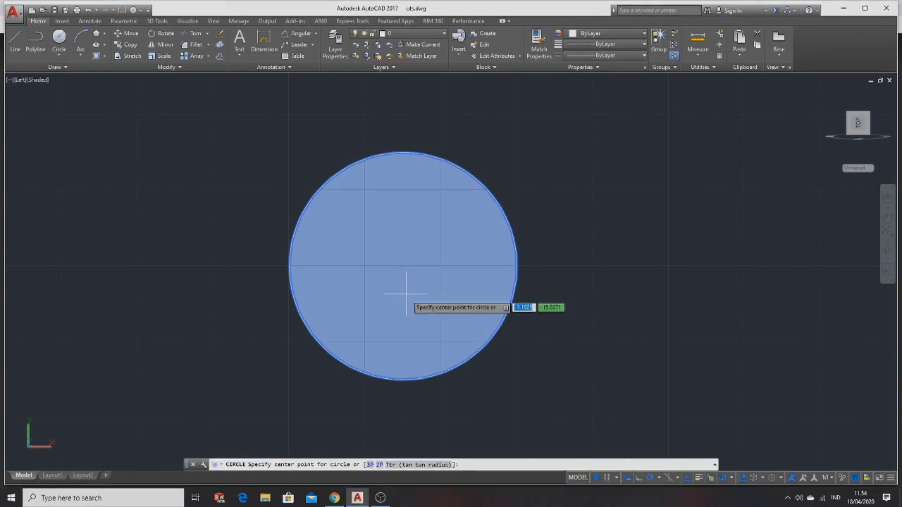
{"action": "left_click", "coordinate": [402, 266]}
{"action": "type", "text": "11"}
{"action": "key", "text": "Return"}
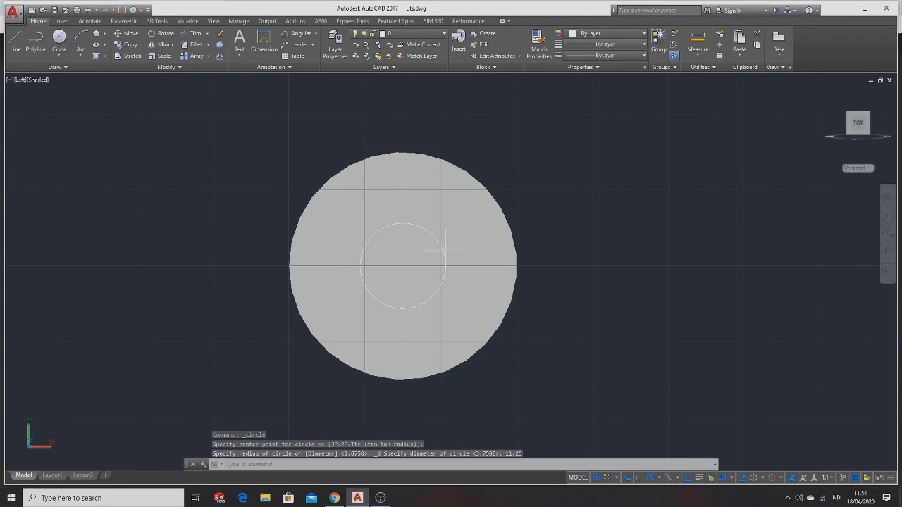
Step: Orbit to an oblique view and compare the circle against the reference drawing
{"action": "left_click", "coordinate": [886, 231]}
{"action": "mouse_move", "coordinate": [784, 261]}
{"action": "left_mouse_down"}
{"action": "mouse_move", "coordinate": [674, 287]}
{"action": "mouse_move", "coordinate": [548, 286]}
{"action": "left_mouse_up"}
{"action": "key", "text": "Escape"}
{"action": "key", "text": "alt+Tab"}
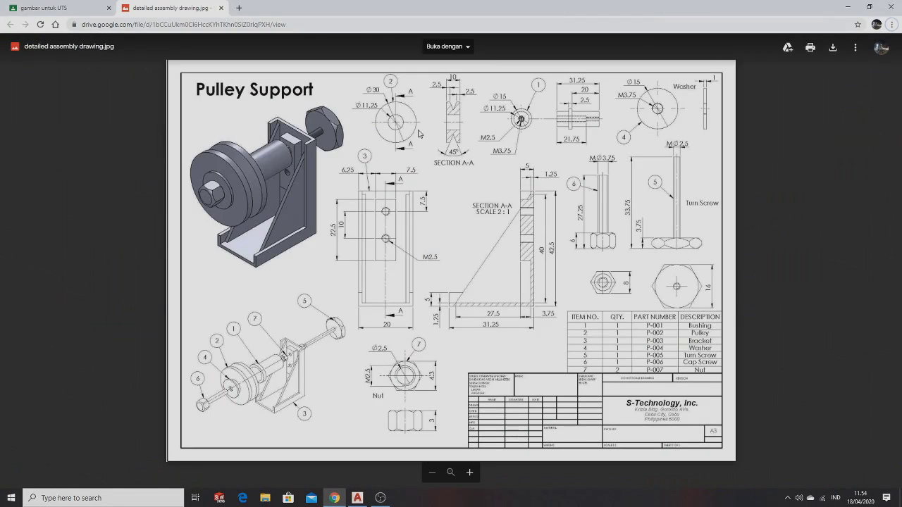
{"action": "key", "text": "alt+Tab"}
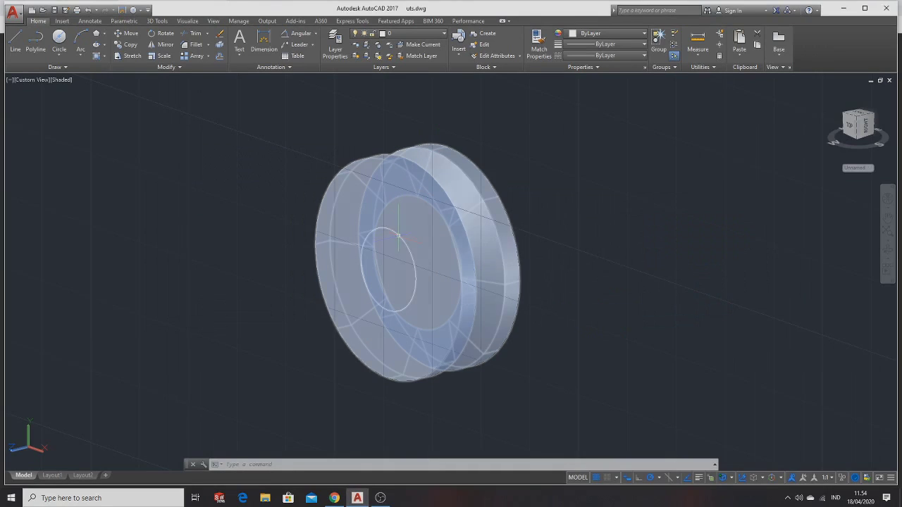
Step: Extrude the circle on the pulley face, then undo the misplaced cylinder back to the circle
{"action": "left_click", "coordinate": [399, 228]}
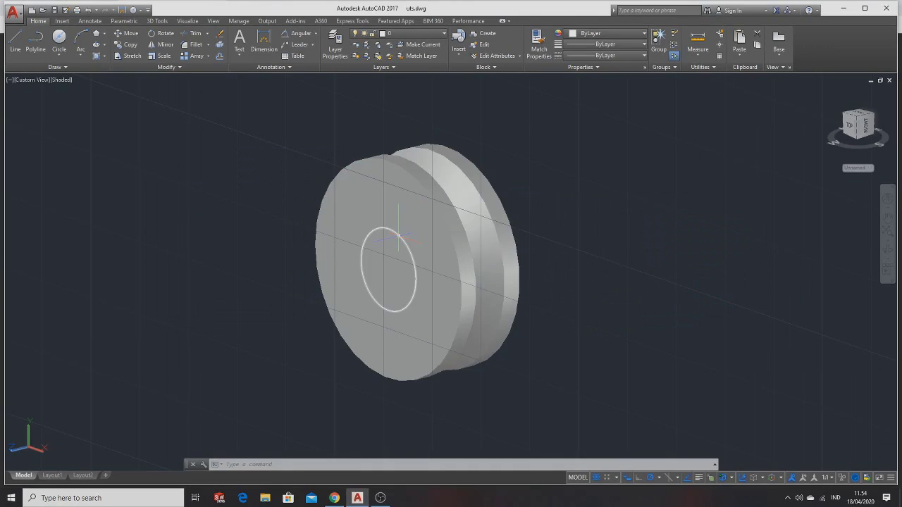
{"action": "left_click", "coordinate": [62, 21]}
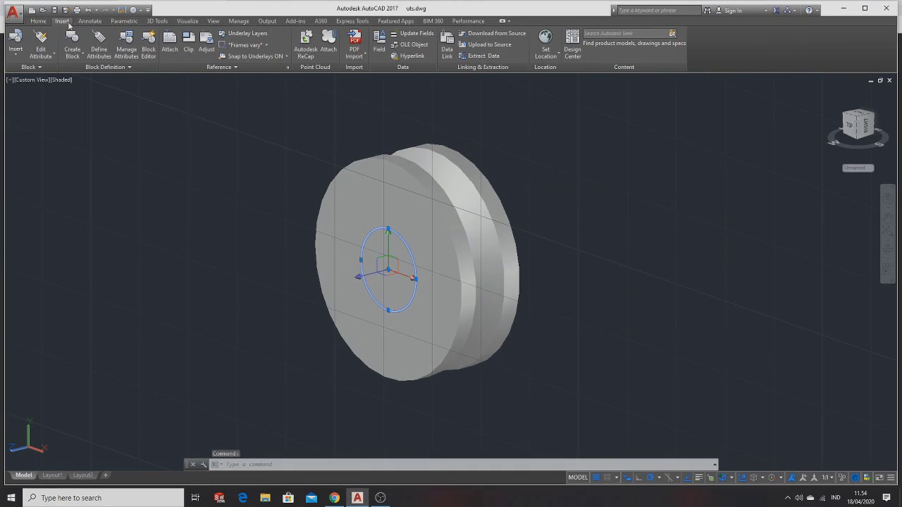
{"action": "left_click", "coordinate": [156, 20]}
{"action": "left_click", "coordinate": [64, 43]}
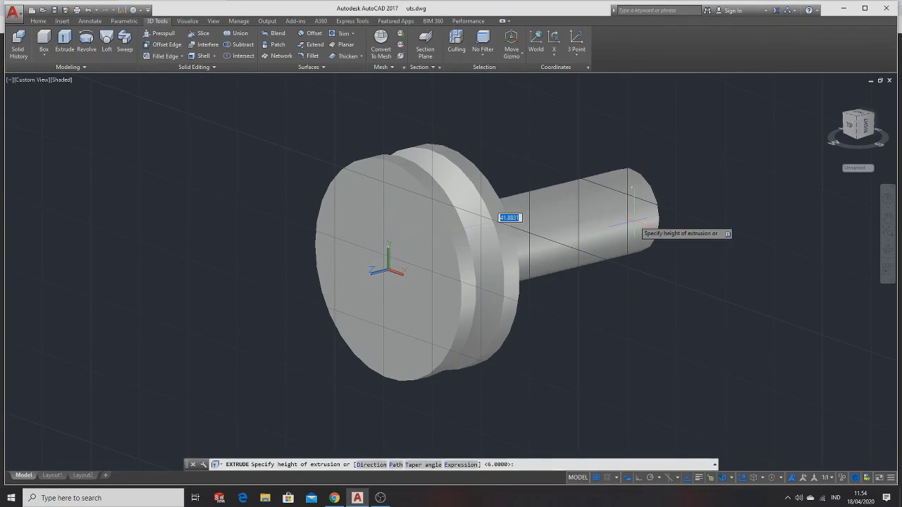
{"action": "left_click", "coordinate": [599, 226]}
{"action": "left_click", "coordinate": [380, 247]}
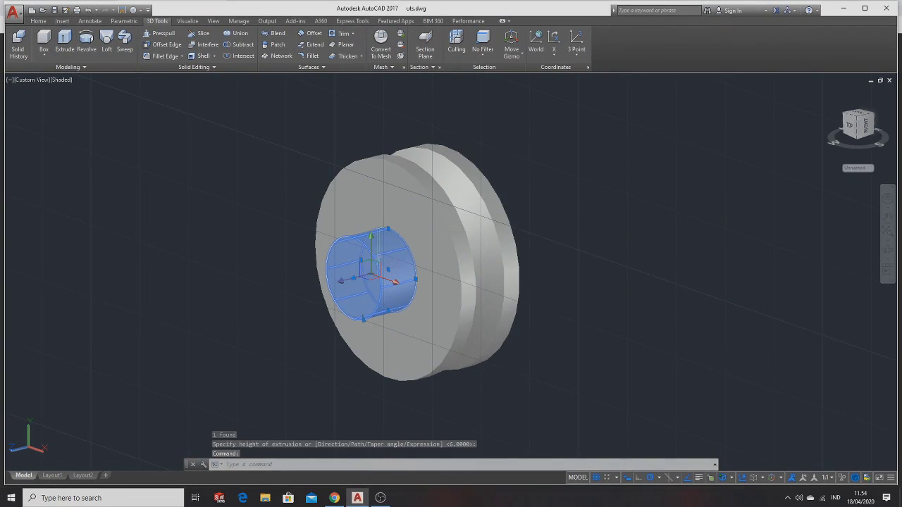
{"action": "left_click", "coordinate": [342, 283]}
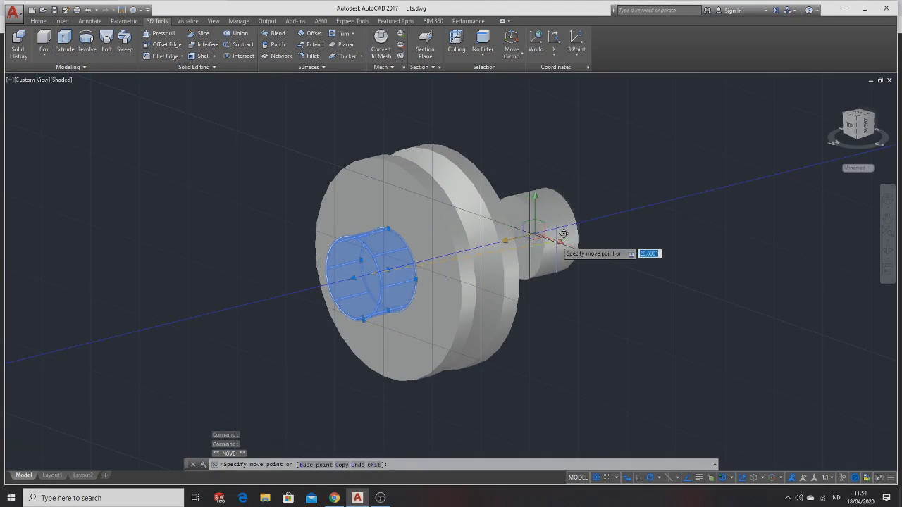
{"action": "key", "text": "Escape"}
{"action": "key", "text": "ctrl+z"}
{"action": "key", "text": "ctrl+z"}
{"action": "key", "text": "Escape"}
Step: Extrude the pulley's centre circle into a cylinder passing through the pulley
{"action": "key", "text": "Escape"}
{"action": "left_click", "coordinate": [345, 206]}
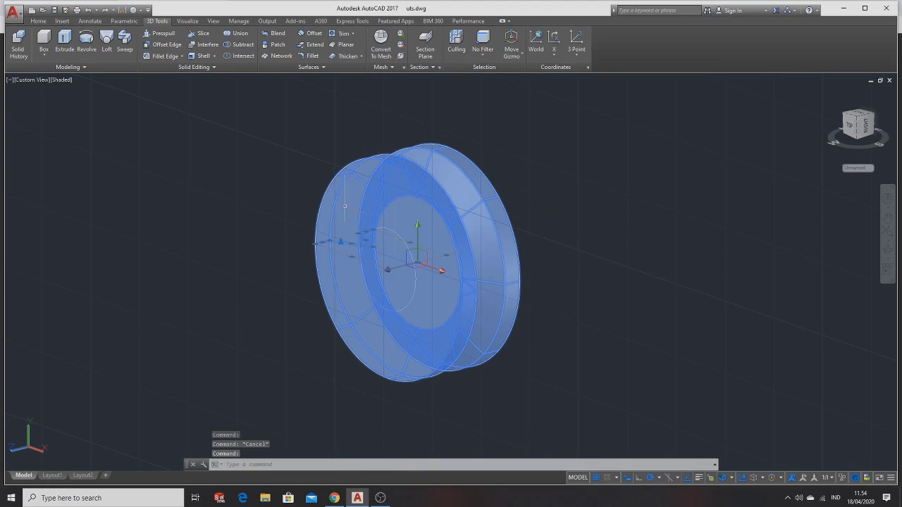
{"action": "key", "text": "Escape"}
{"action": "left_click", "coordinate": [388, 229]}
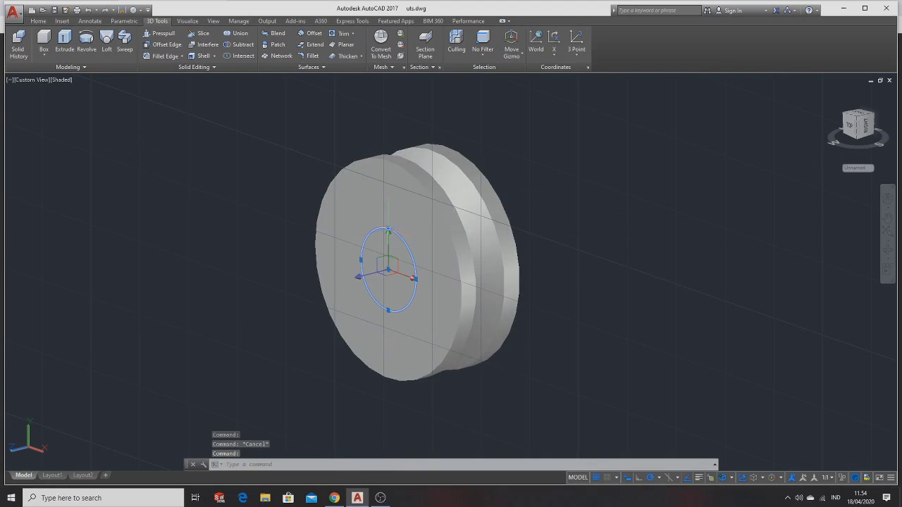
{"action": "left_click", "coordinate": [64, 42]}
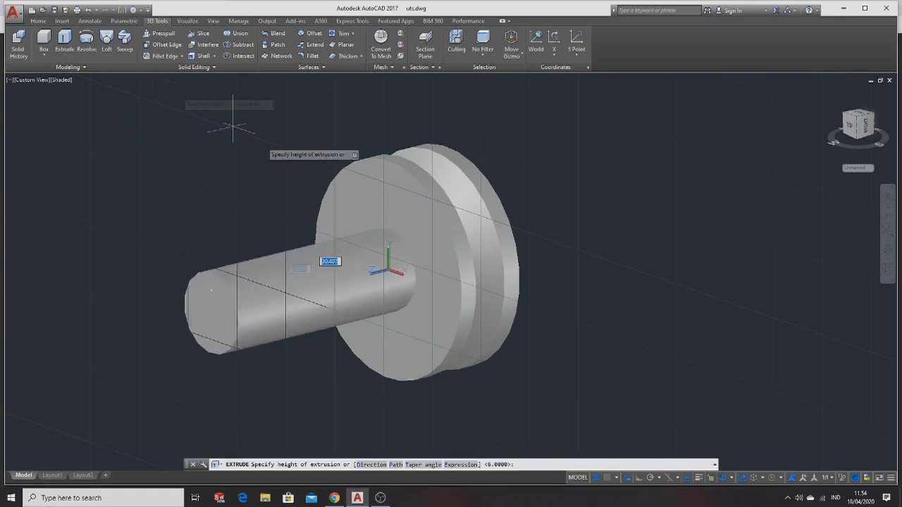
{"action": "left_click", "coordinate": [527, 233]}
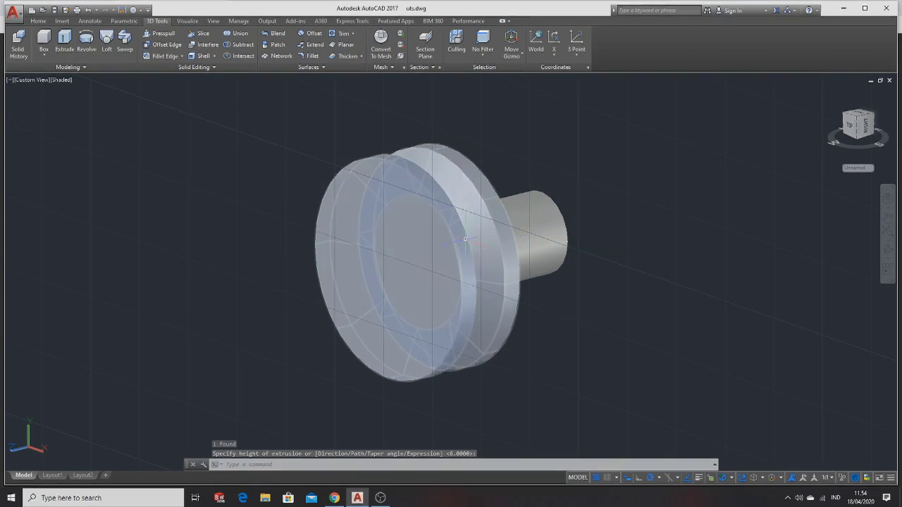
{"action": "key", "text": "Escape"}
{"action": "key", "text": "Escape"}
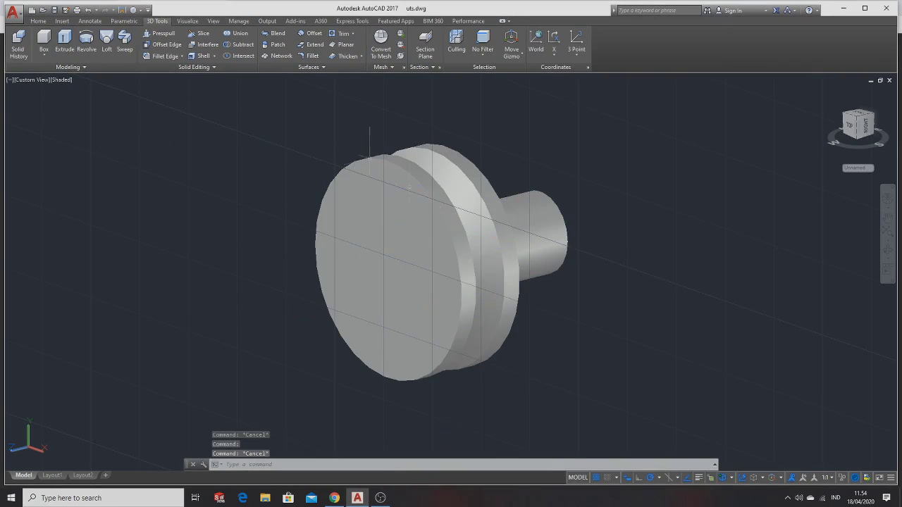
Step: Subtract the cylinder from the pulley to bore the centre hole
{"action": "left_click", "coordinate": [234, 47]}
{"action": "left_click", "coordinate": [421, 187]}
{"action": "key", "text": "Return"}
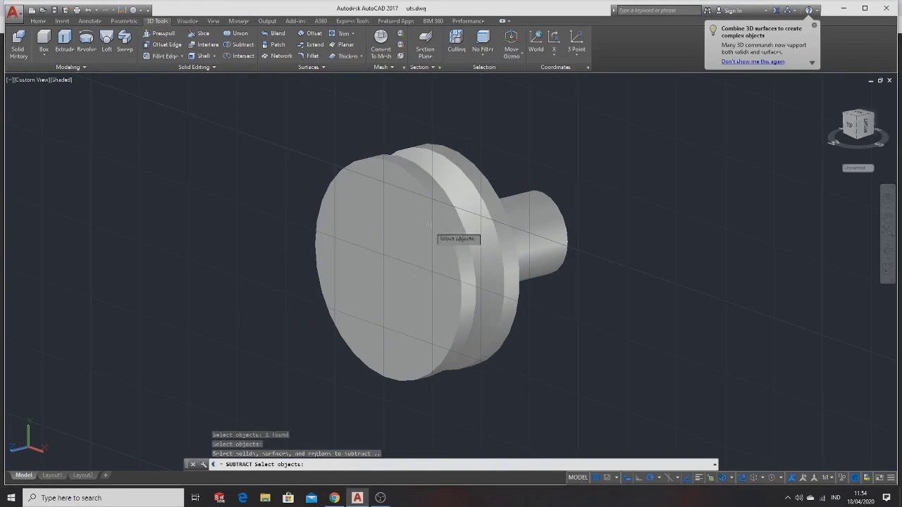
{"action": "left_click", "coordinate": [547, 238]}
{"action": "key", "text": "Return"}
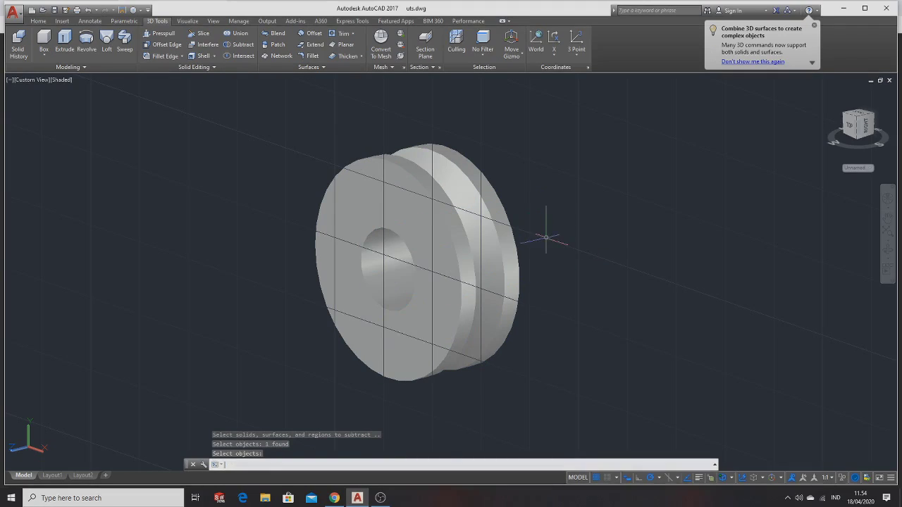
Step: Orbit the pulley to inspect the new hole, then bring up the reference drawing
{"action": "left_click", "coordinate": [887, 250]}
{"action": "left_click_drag", "start_coordinate": [784, 262], "coordinate": [745, 255]}
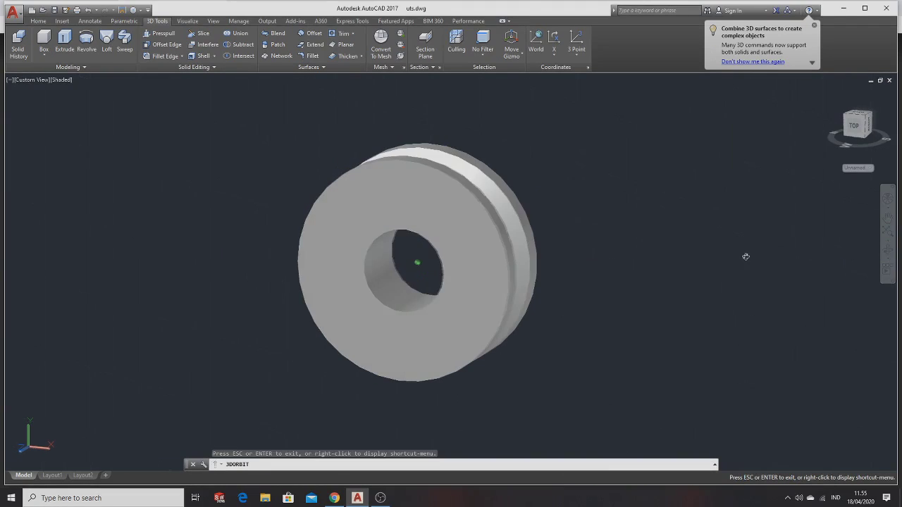
{"action": "key", "text": "alt+Tab"}
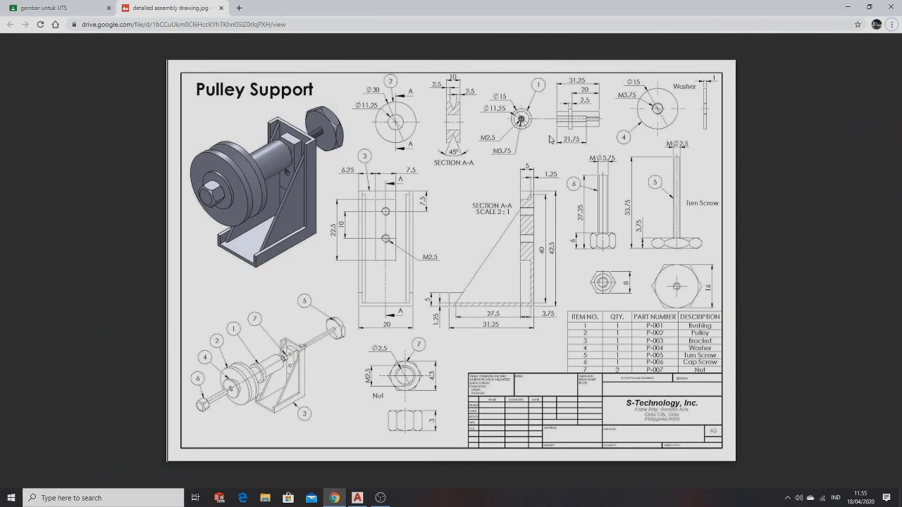
{"action": "key", "text": "alt+Tab"}
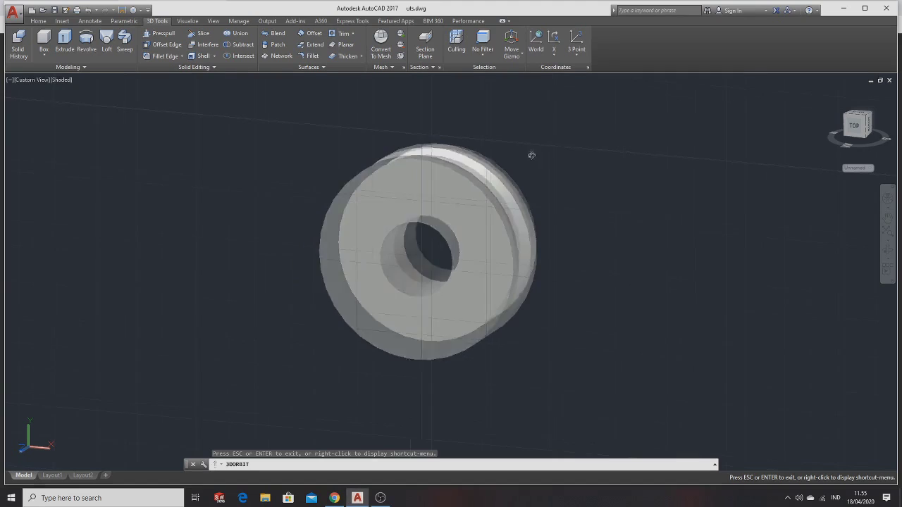
Step: Switch to the Front view and pan the parts to the left edge to clear space
{"action": "left_click", "coordinate": [187, 21]}
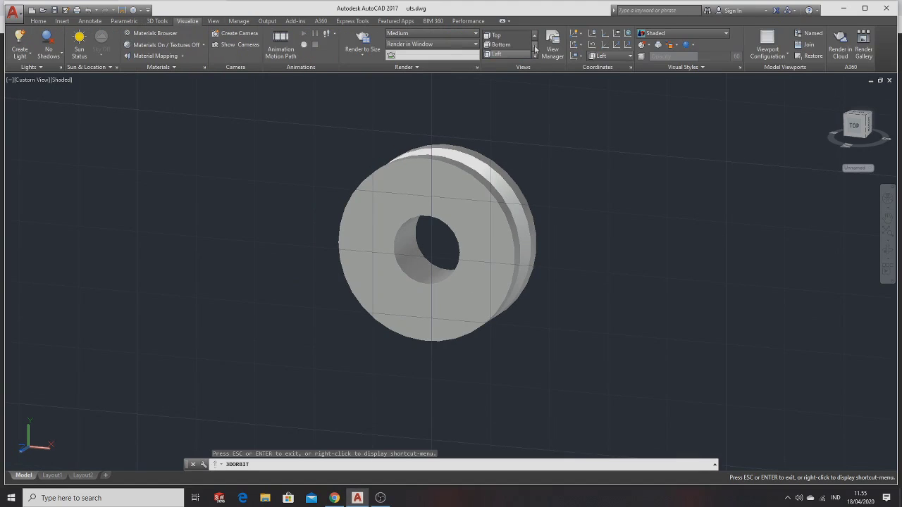
{"action": "left_click", "coordinate": [521, 46]}
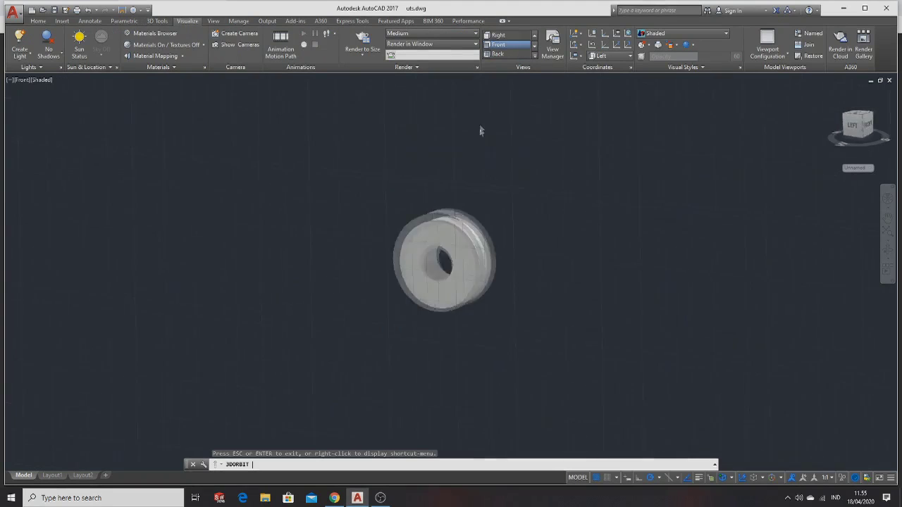
{"action": "middle_click_drag", "start_coordinate": [383, 262], "coordinate": [353, 218]}
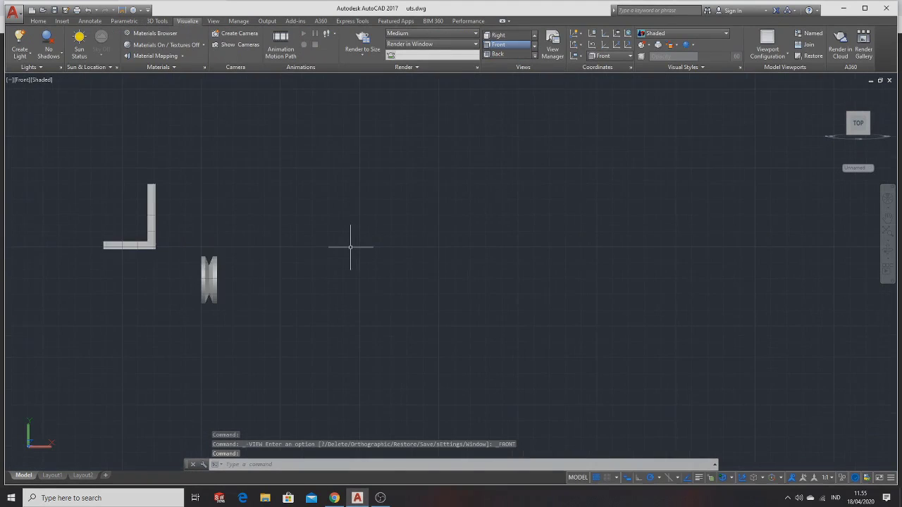
{"action": "key", "text": "Escape"}
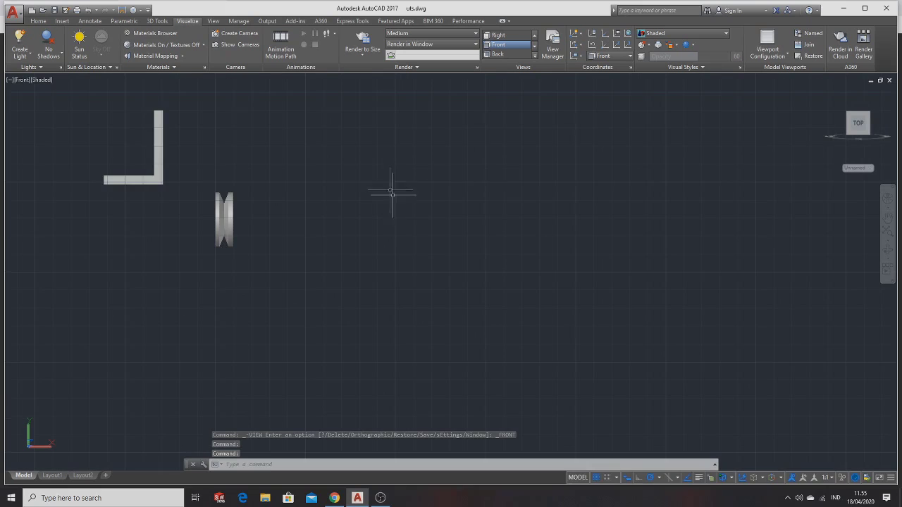
{"action": "middle_click_drag", "start_coordinate": [402, 214], "coordinate": [334, 216]}
{"action": "mouse_move", "coordinate": [438, 216]}
{"action": "middle_mouse_down"}
{"action": "mouse_move", "coordinate": [383, 218]}
{"action": "mouse_move", "coordinate": [185, 145]}
{"action": "middle_mouse_up"}
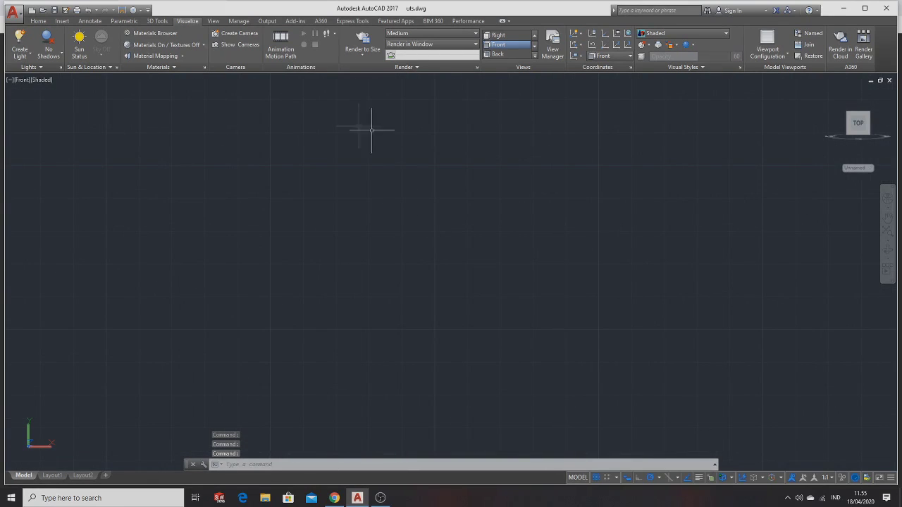
{"action": "left_click", "coordinate": [38, 21]}
Step: Recheck the Pulley Support reference drawing and return to AutoCAD
{"action": "left_click", "coordinate": [17, 41]}
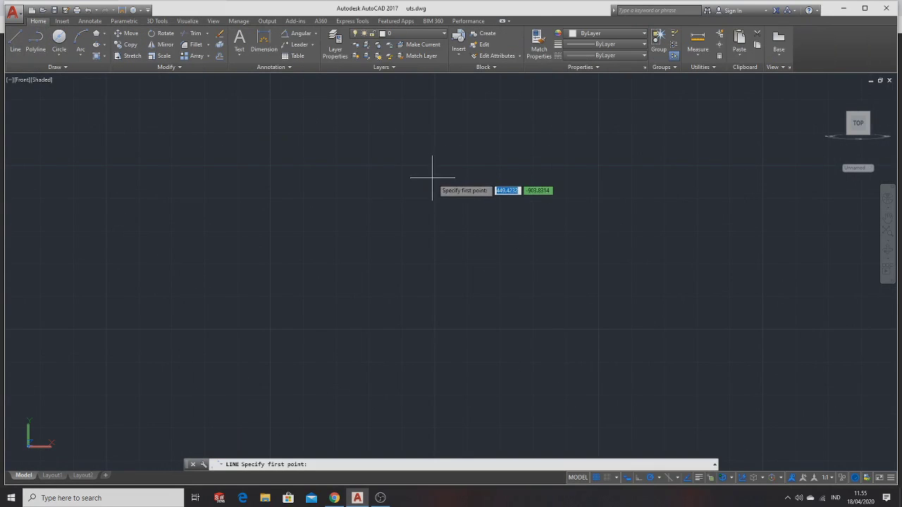
{"action": "key", "text": "alt+Tab"}
{"action": "left_click", "coordinate": [436, 181]}
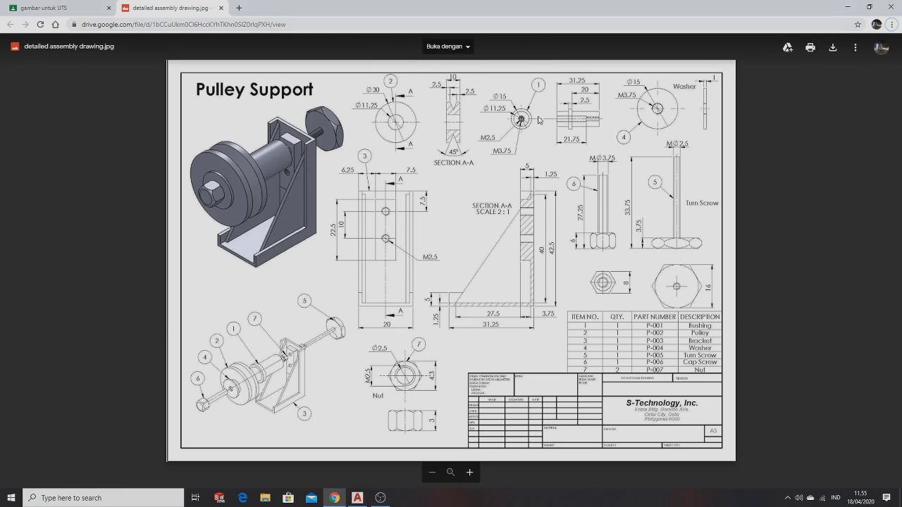
{"action": "key", "text": "alt+Tab"}
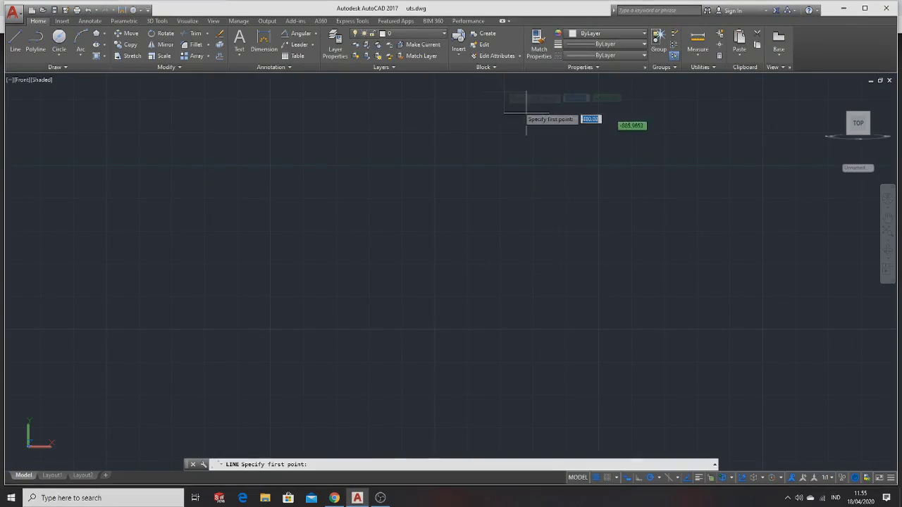
Step: Switch to the Left view, pan the parts away to empty space, and start a circle
{"action": "left_click", "coordinate": [184, 21]}
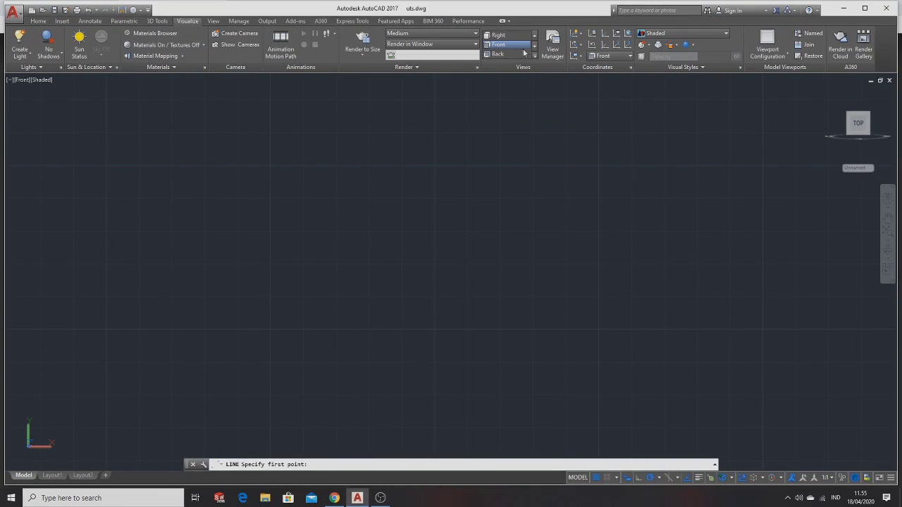
{"action": "left_click", "coordinate": [497, 54]}
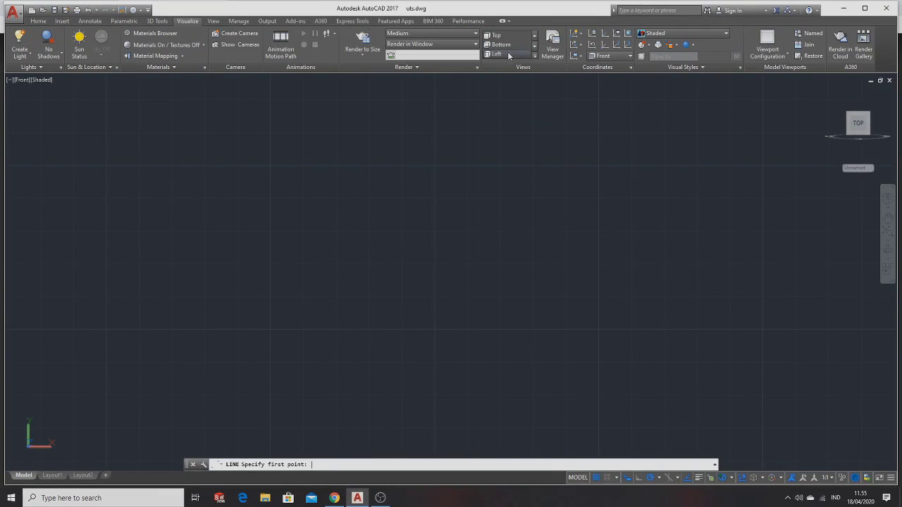
{"action": "middle_click_drag", "start_coordinate": [653, 255], "coordinate": [503, 258]}
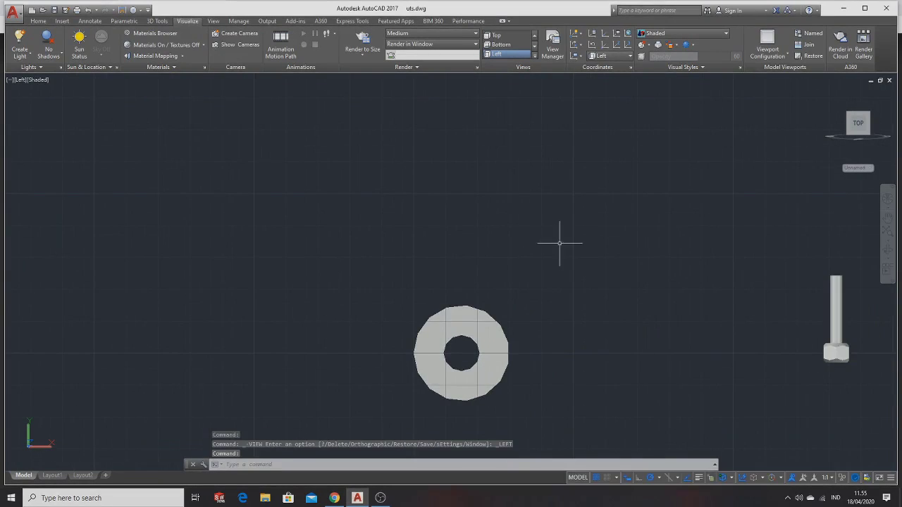
{"action": "middle_click_drag", "start_coordinate": [557, 244], "coordinate": [352, 294]}
{"action": "middle_click_drag", "start_coordinate": [297, 112], "coordinate": [462, 244]}
{"action": "middle_click_drag", "start_coordinate": [435, 200], "coordinate": [451, 179]}
{"action": "left_click", "coordinate": [44, 22]}
{"action": "left_click", "coordinate": [60, 36]}
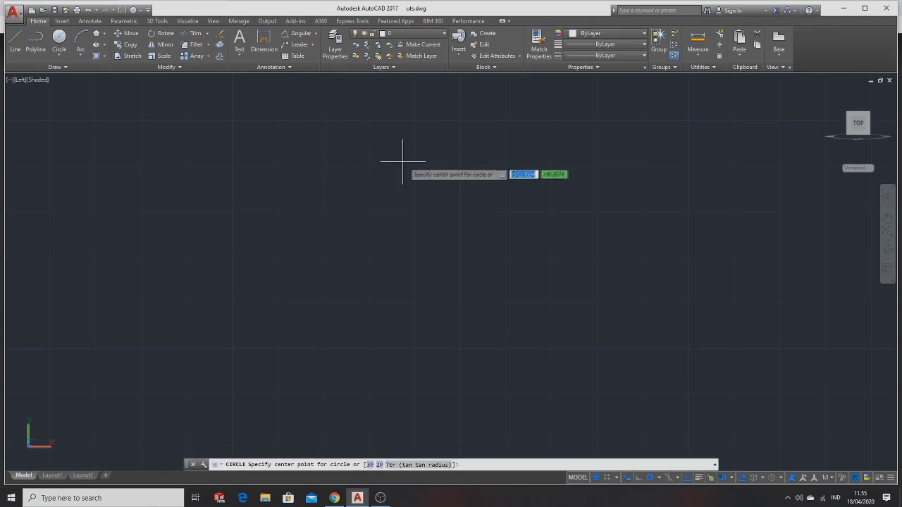
Step: Draw a Ø15 circle near the top of the left view, compare it with the reference, and begin selecting it
{"action": "left_click", "coordinate": [461, 123]}
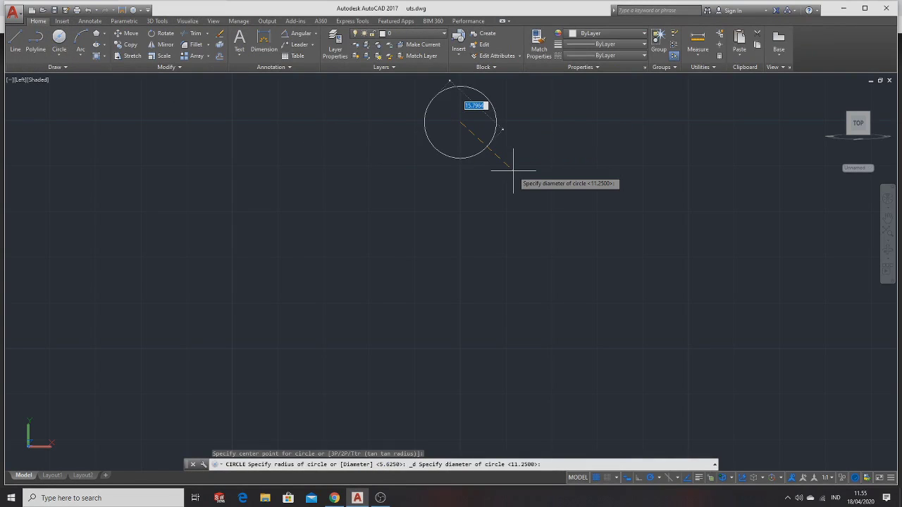
{"action": "type", "text": "15"}
{"action": "key", "text": "Return"}
{"action": "key", "text": "alt+Tab"}
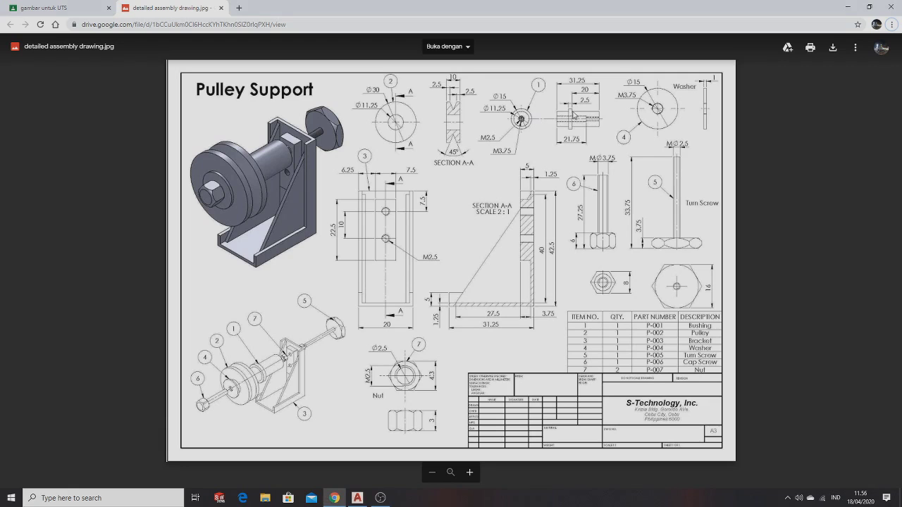
{"action": "key", "text": "alt+Tab"}
{"action": "key", "text": "alt+Tab"}
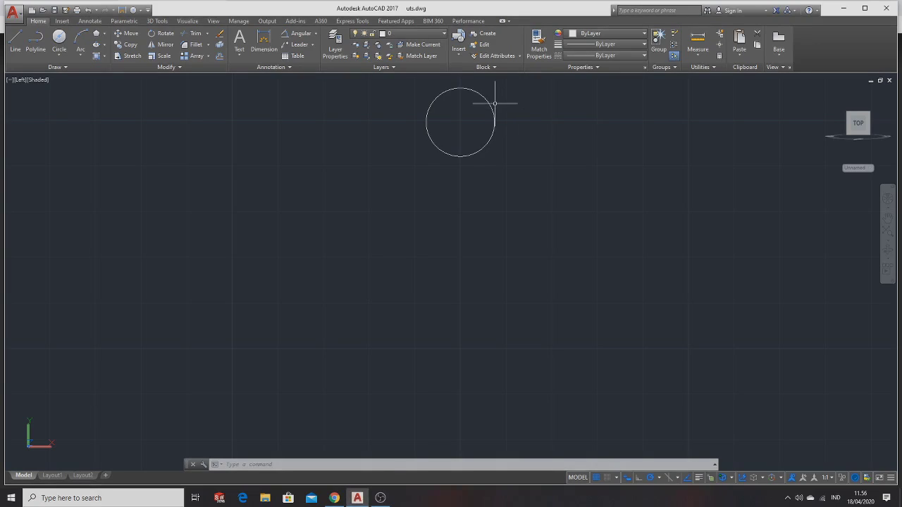
{"action": "left_click", "coordinate": [492, 103]}
Step: Erase the Ø15 circle and draw a Ø11.25 circle in its place
{"action": "left_click", "coordinate": [461, 109]}
{"action": "key", "text": "Delete"}
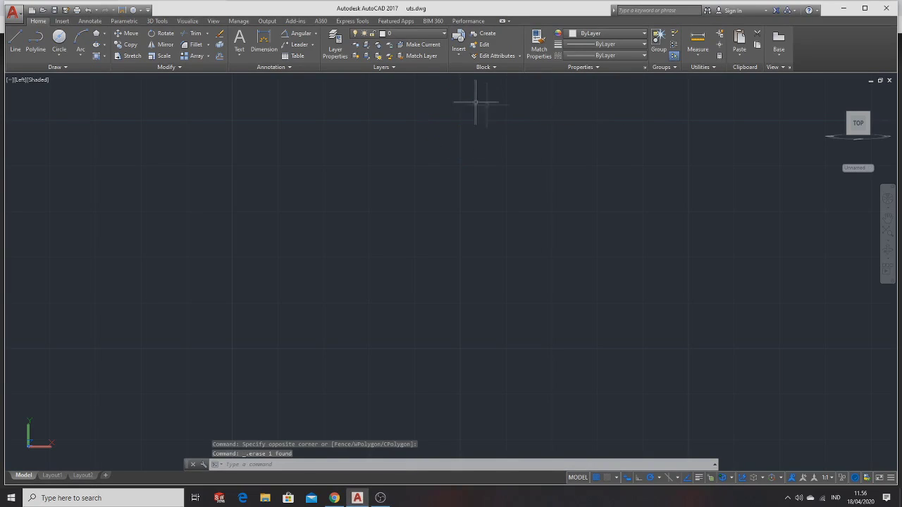
{"action": "left_click", "coordinate": [59, 39]}
{"action": "left_click", "coordinate": [389, 157]}
{"action": "type", "text": "d"}
{"action": "key", "text": "Return"}
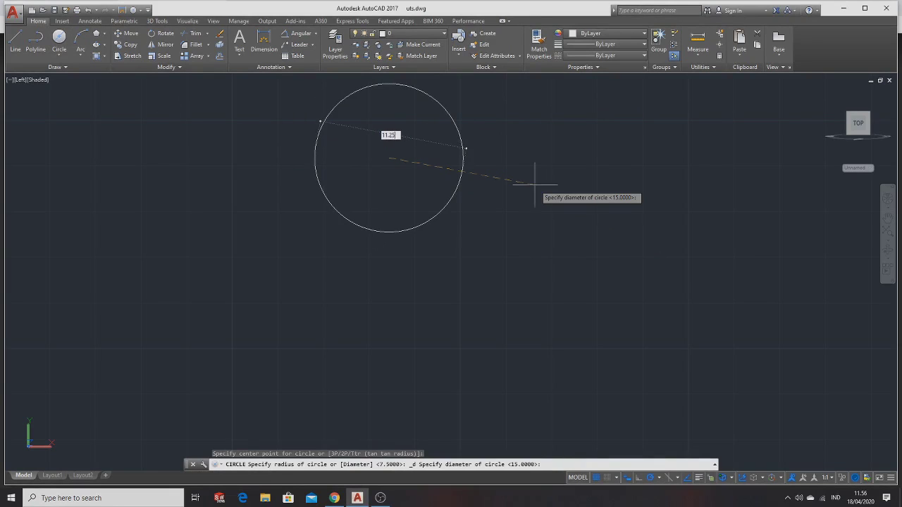
{"action": "key", "text": "Return"}
Step: Switch to the SW Isometric view of the model
{"action": "scroll", "coordinate": [409, 169], "scroll_direction": "up", "scroll_amount": 2}
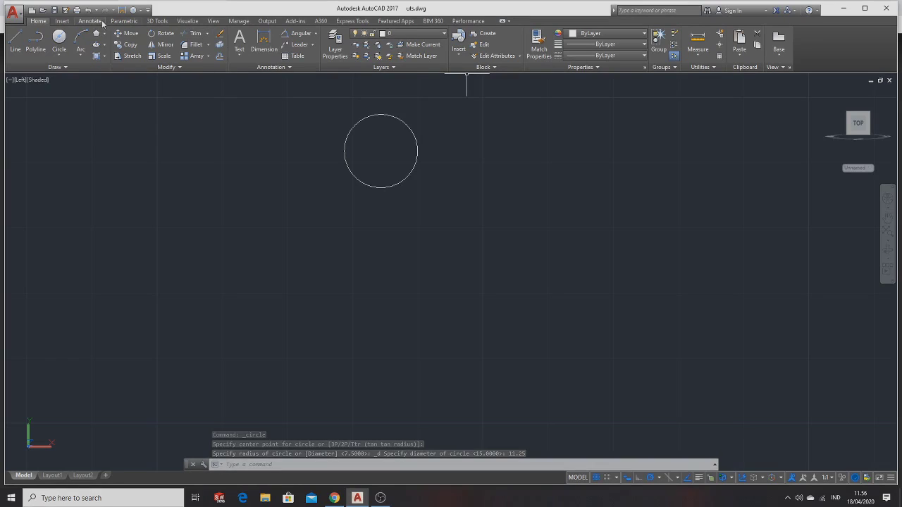
{"action": "left_click", "coordinate": [62, 21]}
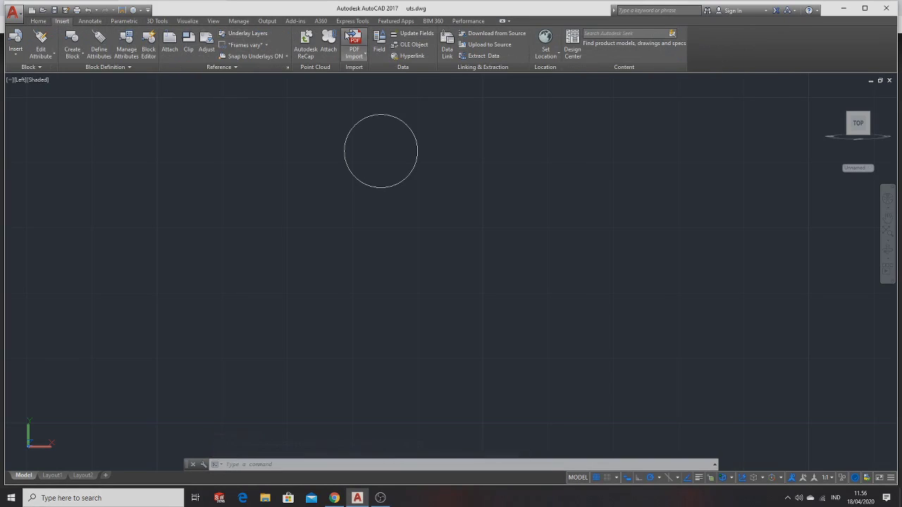
{"action": "left_click", "coordinate": [187, 21]}
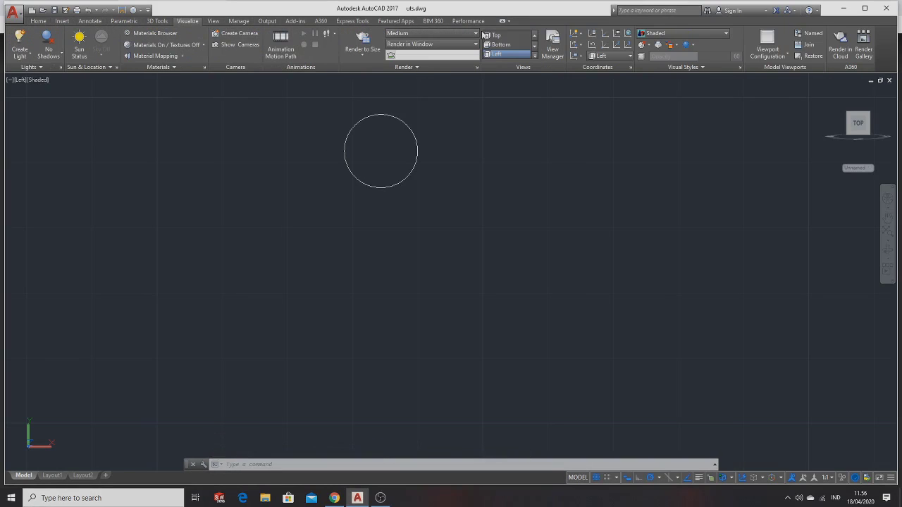
{"action": "left_click", "coordinate": [504, 35]}
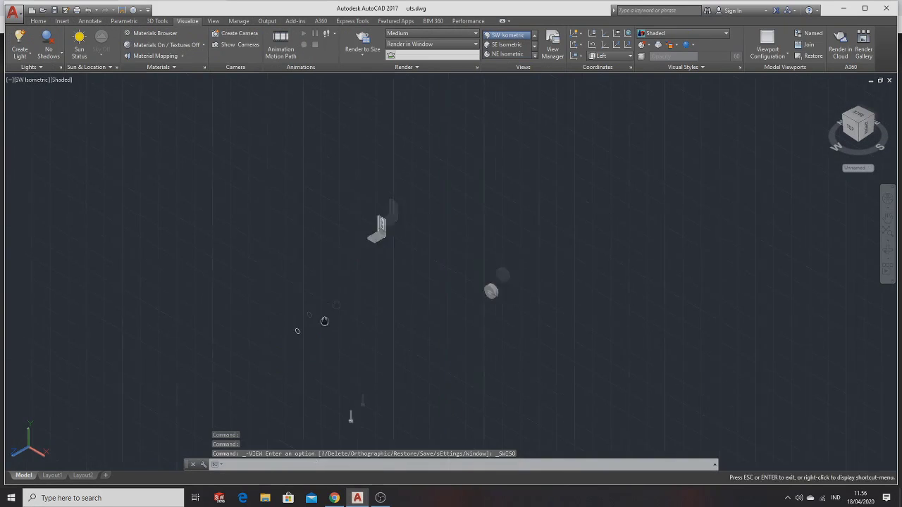
Step: Zoom in on the Ø11.25 circle, select it, and check the Pulley Support reference
{"action": "scroll", "coordinate": [312, 302], "scroll_direction": "up", "scroll_amount": 3}
{"action": "scroll", "coordinate": [345, 240], "scroll_direction": "up", "scroll_amount": 2}
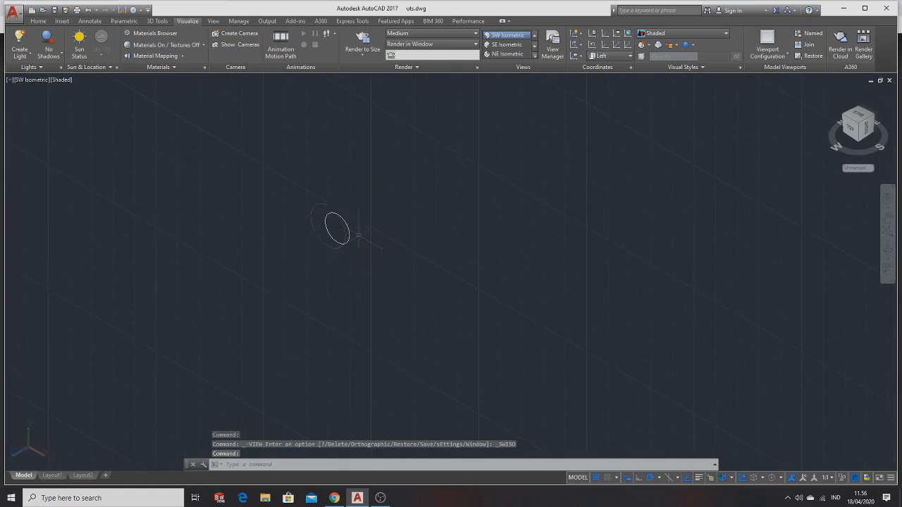
{"action": "key", "text": "Escape"}
{"action": "left_click", "coordinate": [324, 204]}
{"action": "key", "text": "alt+Tab"}
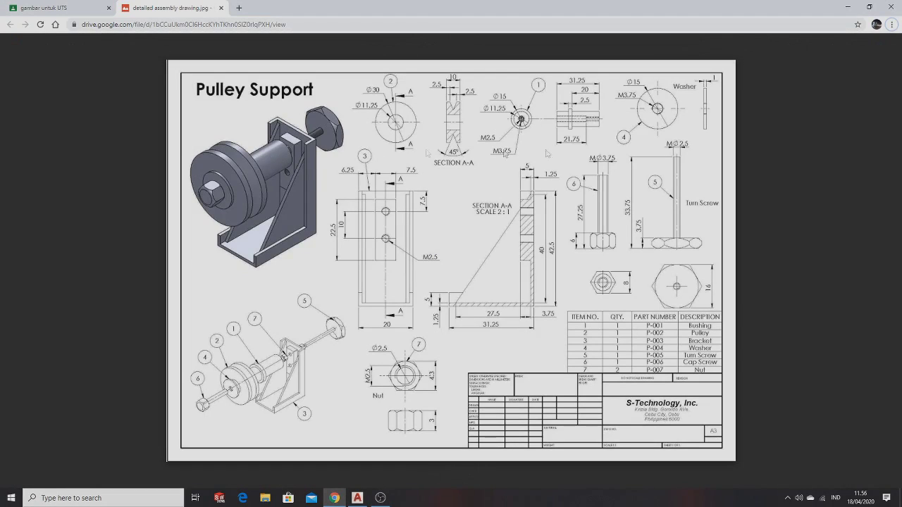
{"action": "key", "text": "alt+Tab"}
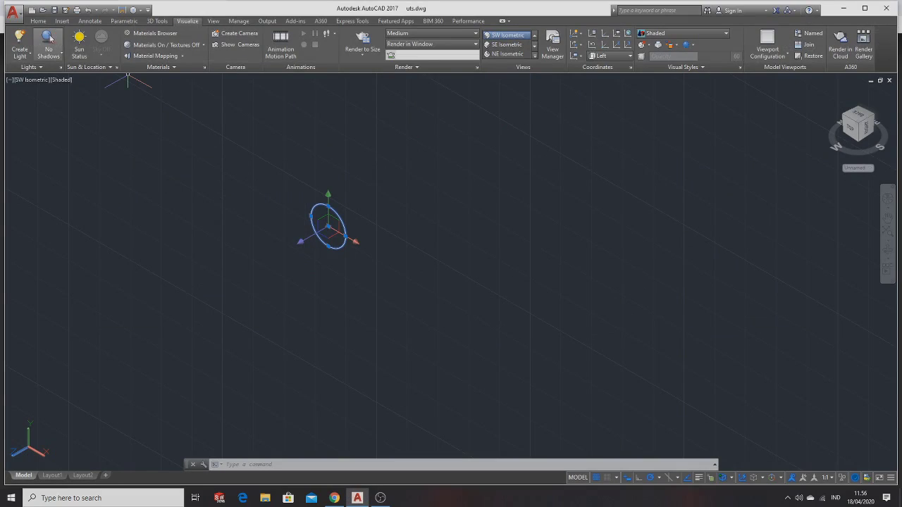
Step: Extrude the Ø11.25 circle 20 into a cylinder
{"action": "left_click", "coordinate": [38, 21]}
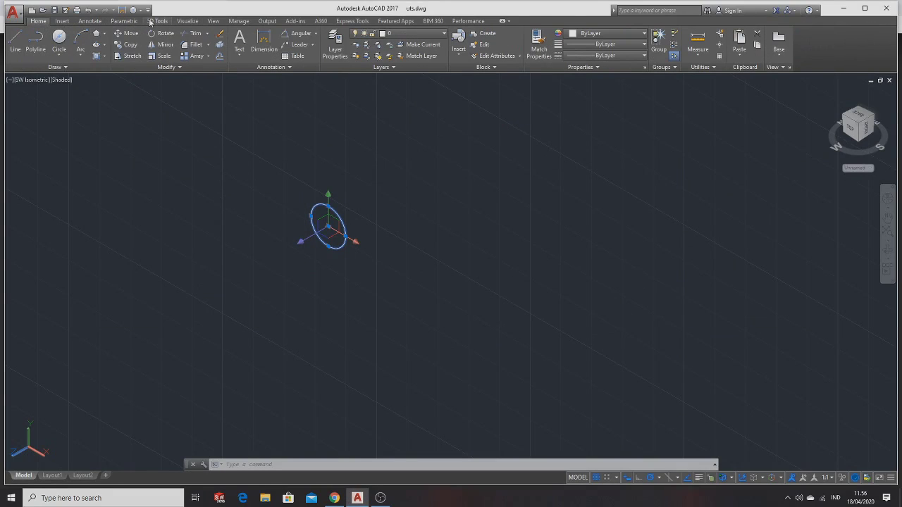
{"action": "left_click", "coordinate": [157, 20]}
{"action": "left_click", "coordinate": [64, 42]}
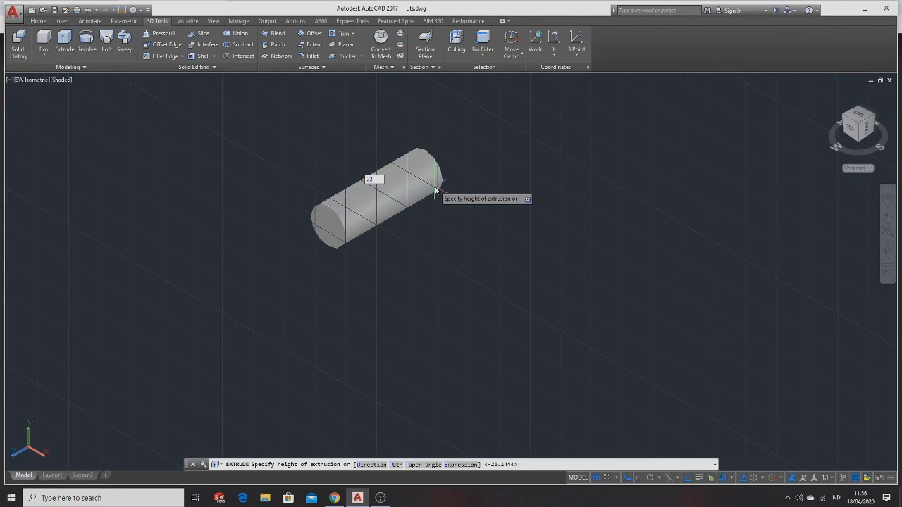
{"action": "type", "text": "0"}
{"action": "key", "text": "Return"}
{"action": "left_click", "coordinate": [359, 204]}
{"action": "key", "text": "Escape"}
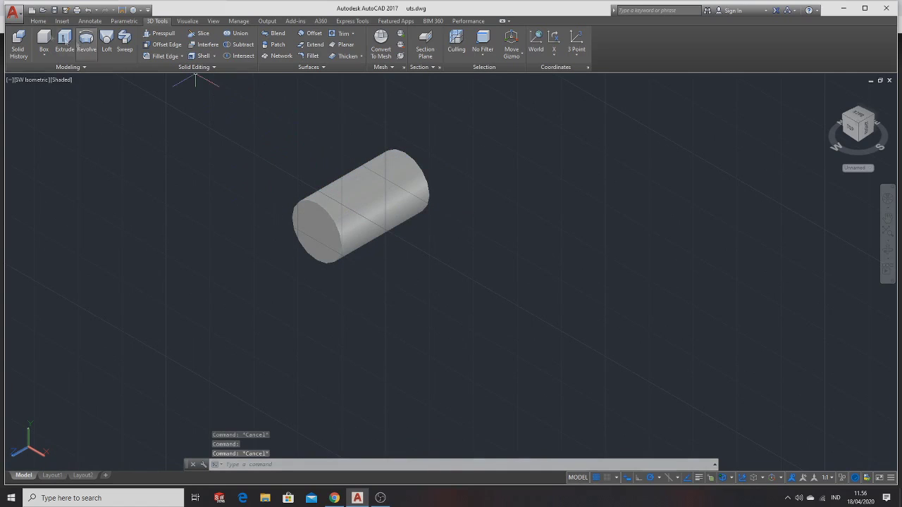
Step: Draw a Ø15 circle centred on the cylinder's end face
{"action": "left_click", "coordinate": [40, 21]}
{"action": "left_click", "coordinate": [59, 41]}
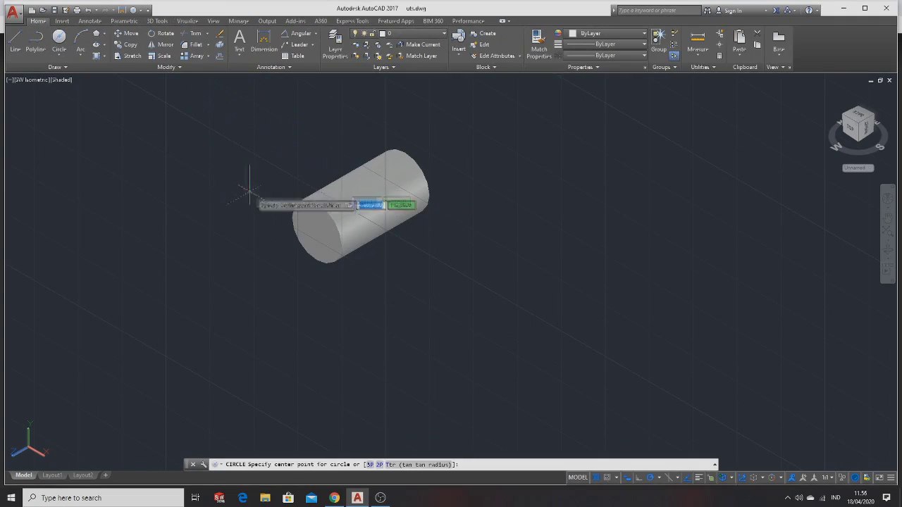
{"action": "left_click", "coordinate": [317, 233]}
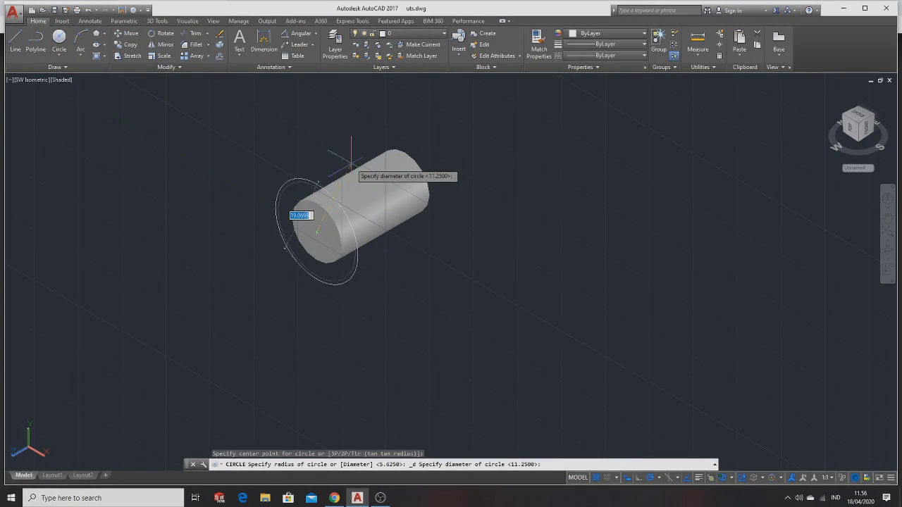
{"action": "type", "text": "15"}
{"action": "key", "text": "Return"}
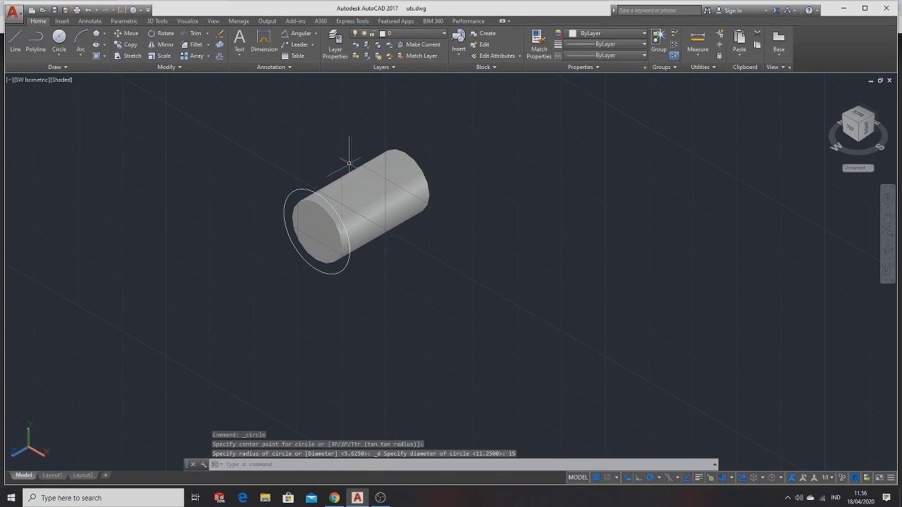
{"action": "key", "text": "Escape"}
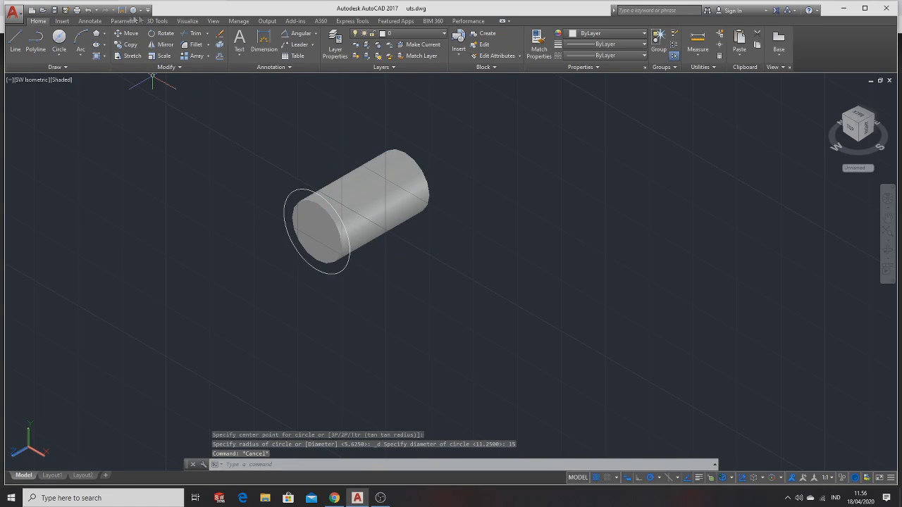
Step: Extrude the Ø15 circle 2.5 to form the flange, checking the thickness on the reference
{"action": "left_click", "coordinate": [156, 21]}
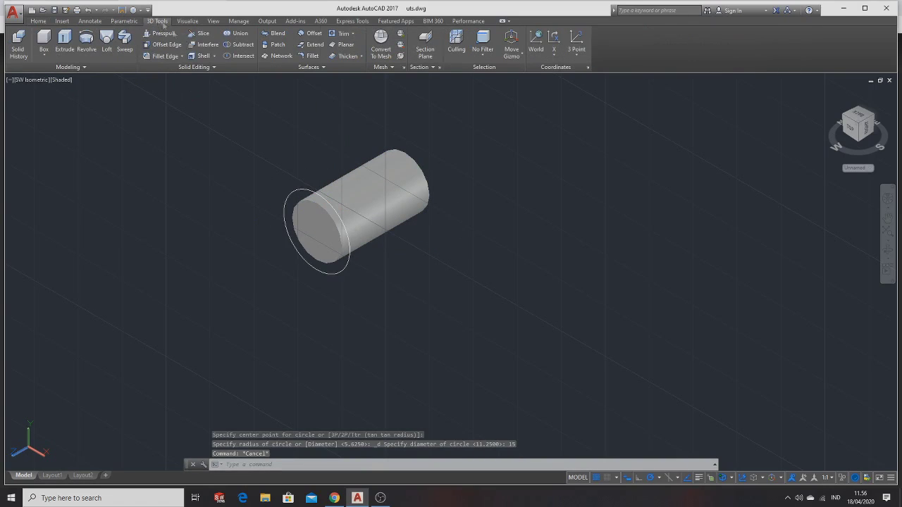
{"action": "left_click", "coordinate": [64, 43]}
{"action": "left_click", "coordinate": [297, 190]}
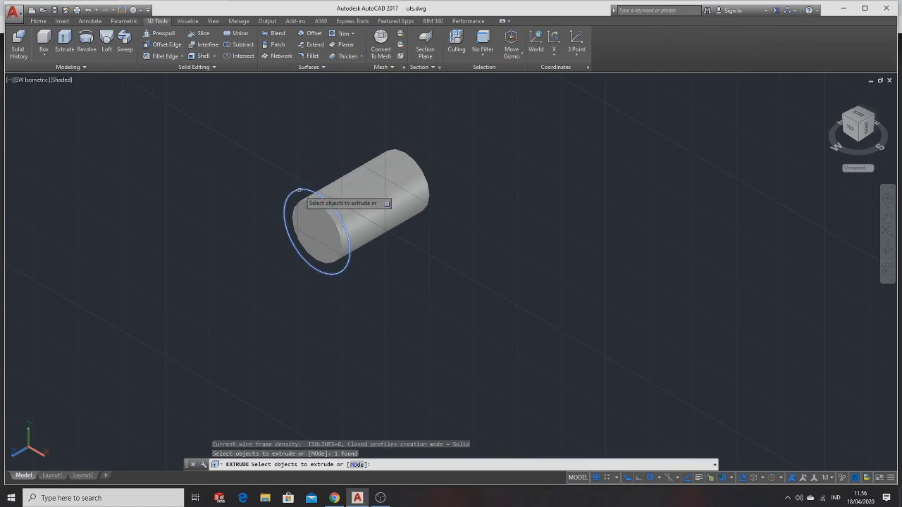
{"action": "key", "text": "Return"}
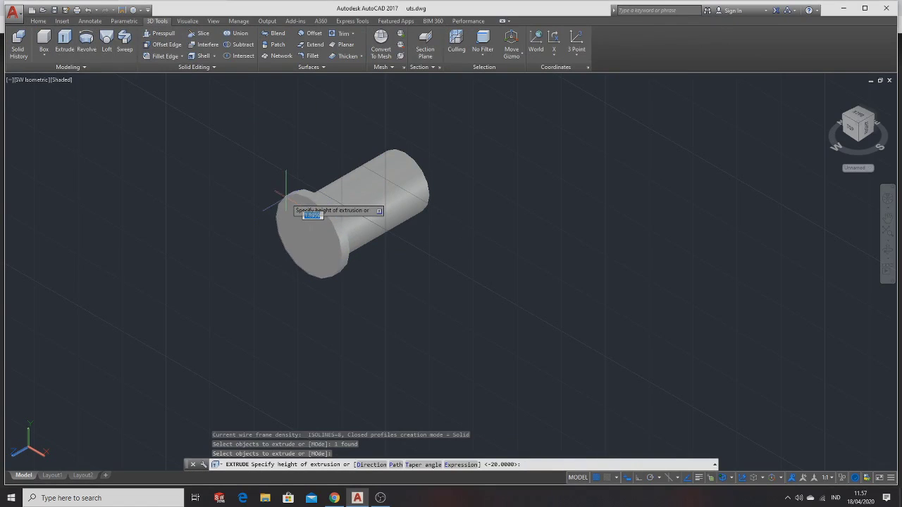
{"action": "key", "text": "alt+Tab"}
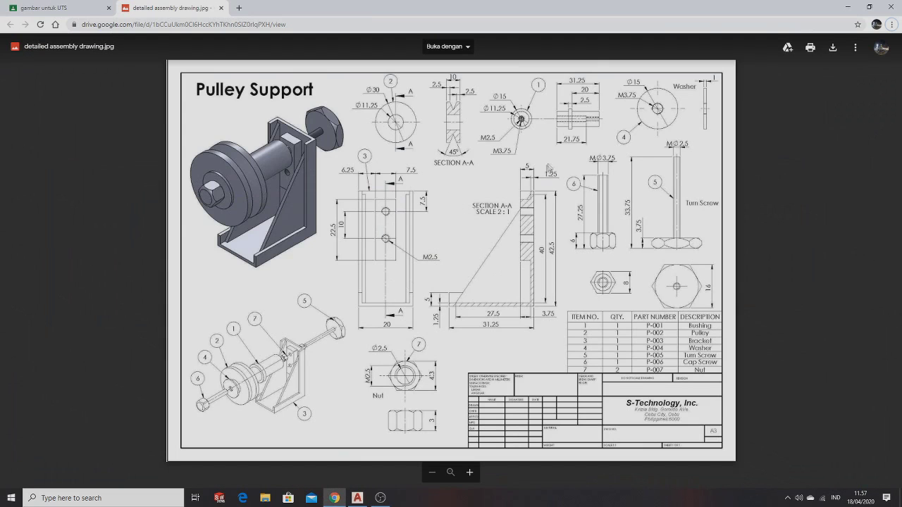
{"action": "key", "text": "alt+Tab"}
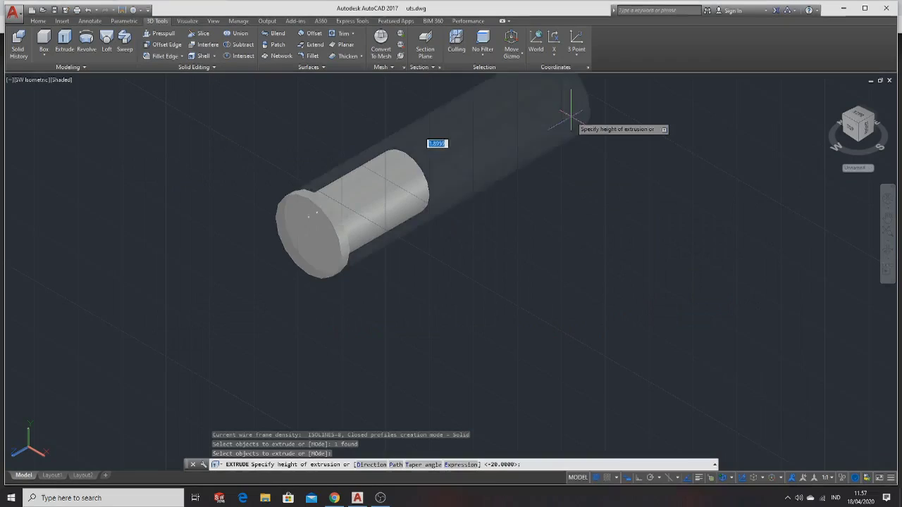
{"action": "type", "text": "2.5"}
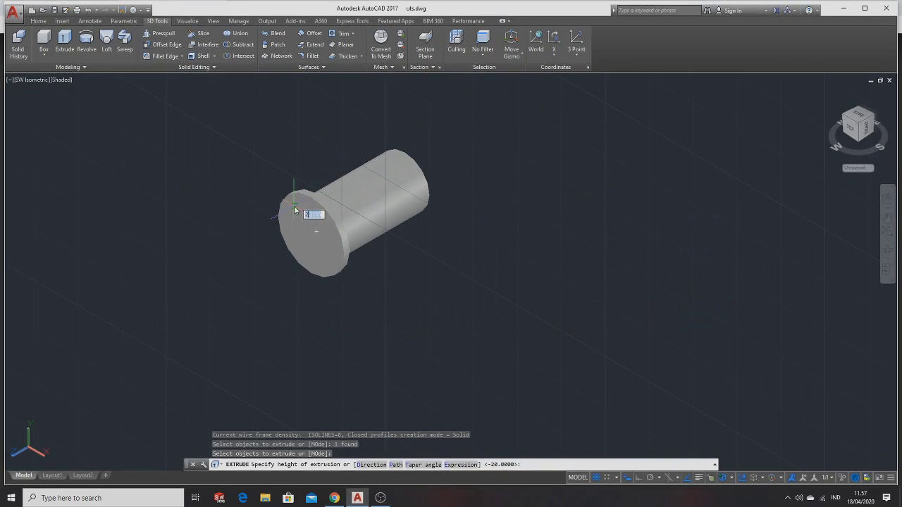
{"action": "key", "text": "Return"}
Step: Recheck the reference drawing, then start a Windows search
{"action": "key", "text": "alt+Tab"}
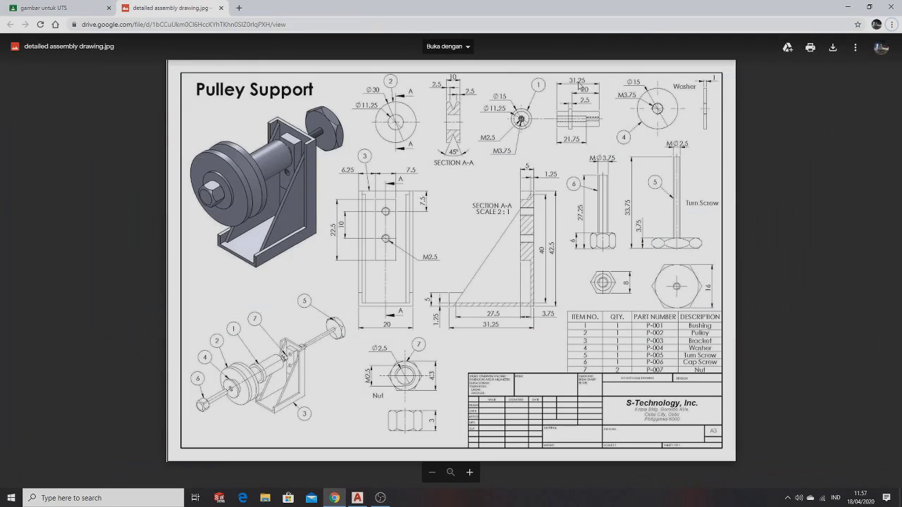
{"action": "key", "text": "alt+Tab"}
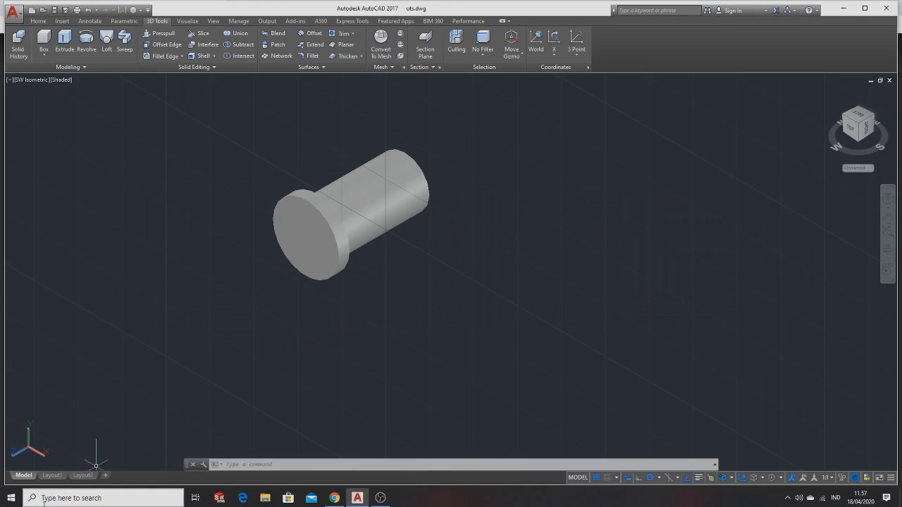
{"action": "left_click", "coordinate": [44, 501]}
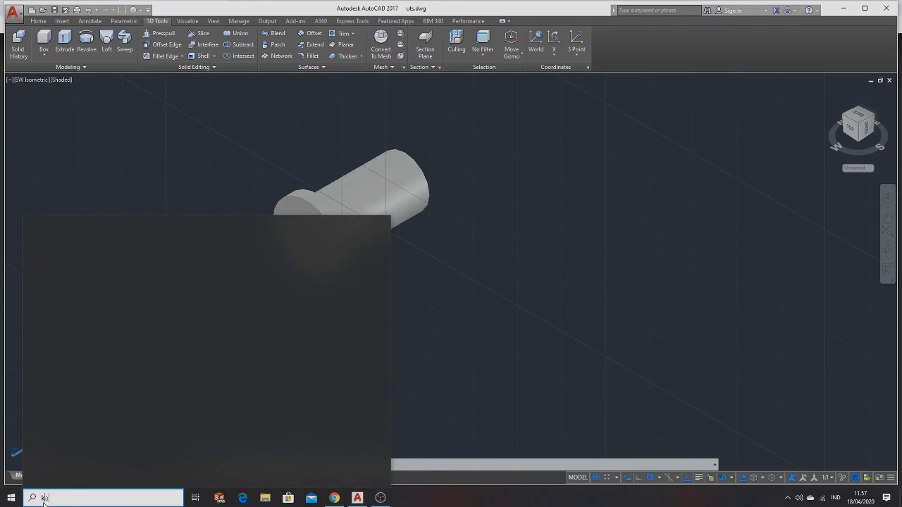
Step: Launch Calculator and compute 31.25 − 22.5 = 8.75
{"action": "type", "text": "al"}
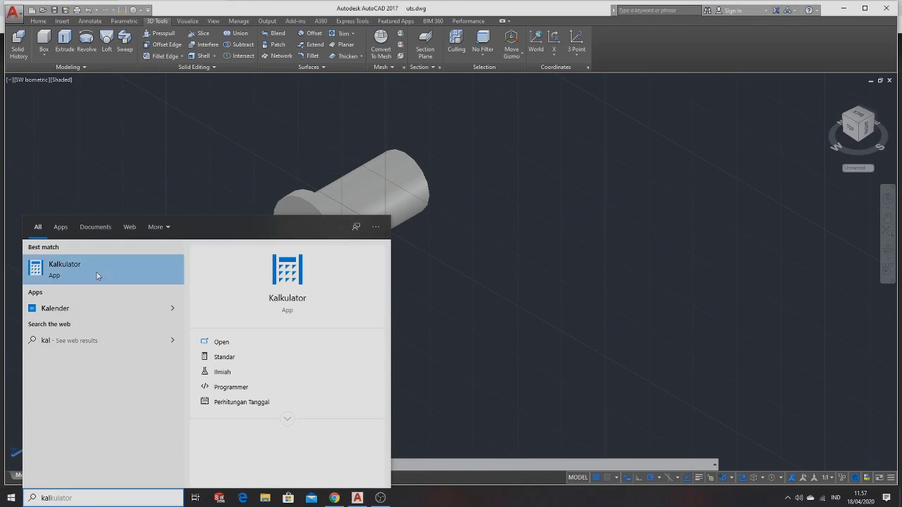
{"action": "left_click", "coordinate": [96, 271]}
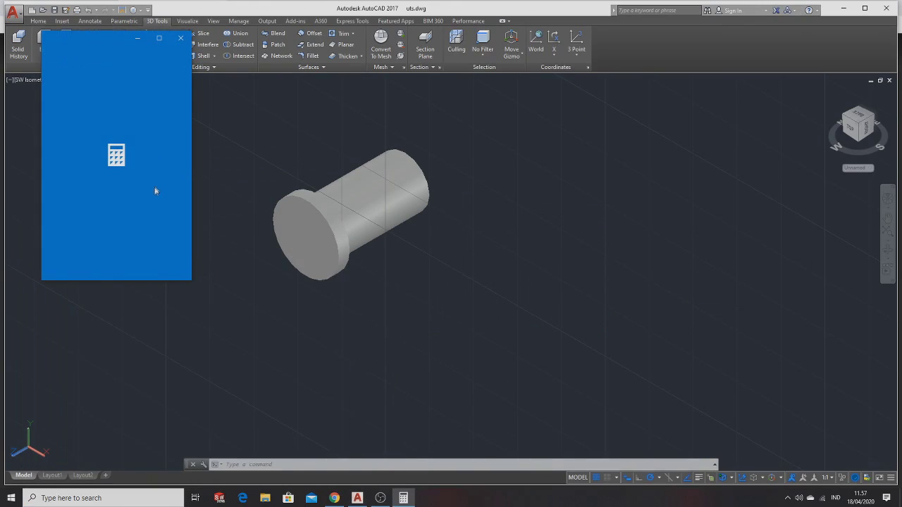
{"action": "left_click", "coordinate": [135, 241]}
{"action": "left_click", "coordinate": [61, 241]}
{"action": "left_click", "coordinate": [124, 270]}
{"action": "left_click", "coordinate": [98, 241]}
{"action": "left_click", "coordinate": [98, 216]}
{"action": "left_click", "coordinate": [171, 215]}
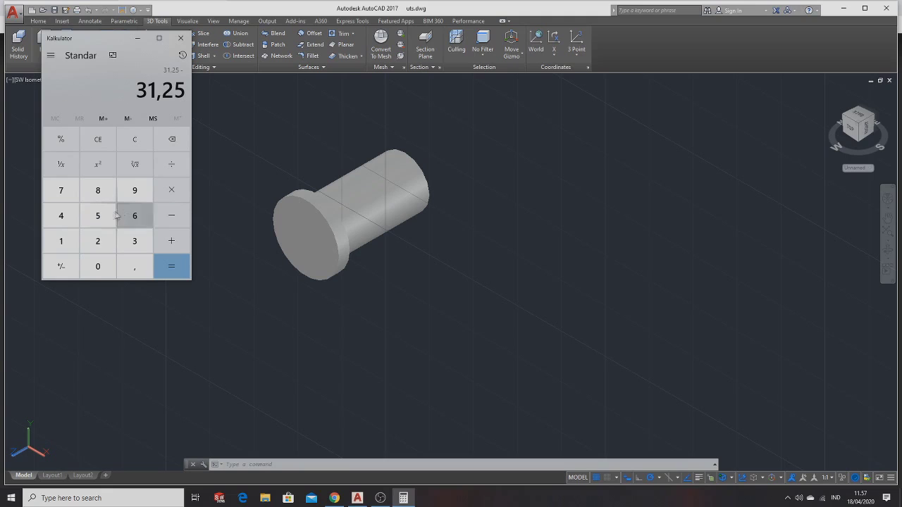
{"action": "left_click", "coordinate": [98, 241]}
{"action": "left_click", "coordinate": [97, 240]}
{"action": "left_click", "coordinate": [135, 267]}
{"action": "left_click", "coordinate": [98, 215]}
{"action": "left_click", "coordinate": [174, 273]}
Step: Compare the 8.75 result against the reference drawing, then return to AutoCAD
{"action": "key", "text": "alt+Tab"}
{"action": "key", "text": "Tab"}
{"action": "key", "text": "Tab"}
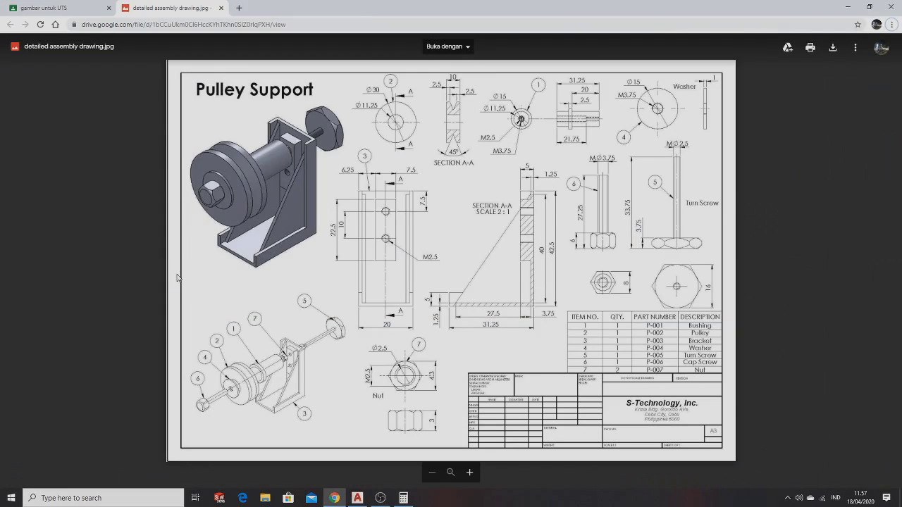
{"action": "key", "text": "alt+Tab"}
{"action": "key", "text": "Tab"}
{"action": "key", "text": "Tab"}
{"action": "key", "text": "shift+Tab"}
{"action": "key", "text": "shift+Tab"}
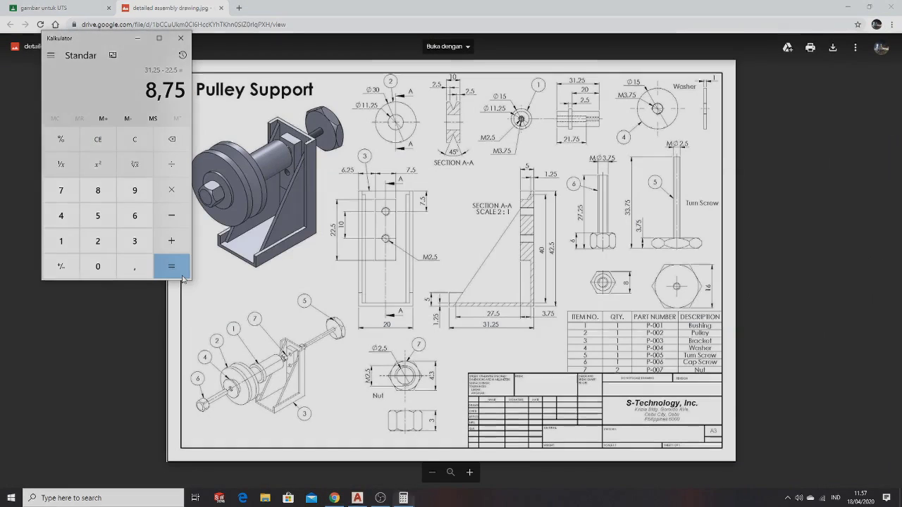
{"action": "key", "text": "alt+Tab"}
{"action": "key", "text": "Tab"}
{"action": "key", "text": "Tab"}
{"action": "key", "text": "Tab"}
{"action": "key", "text": "Tab"}
{"action": "key", "text": "Tab"}
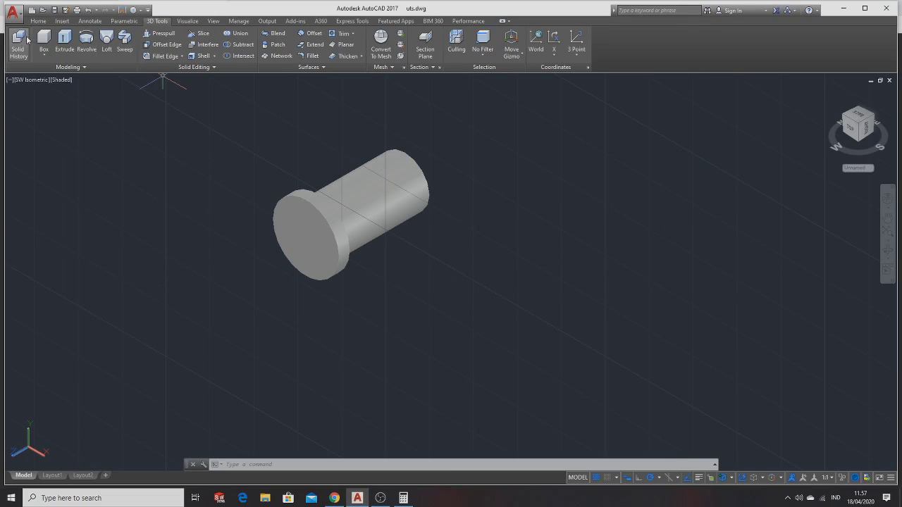
Step: Draw a Ø11.25 circle centred on the flange face
{"action": "left_click", "coordinate": [42, 21]}
{"action": "left_click", "coordinate": [59, 36]}
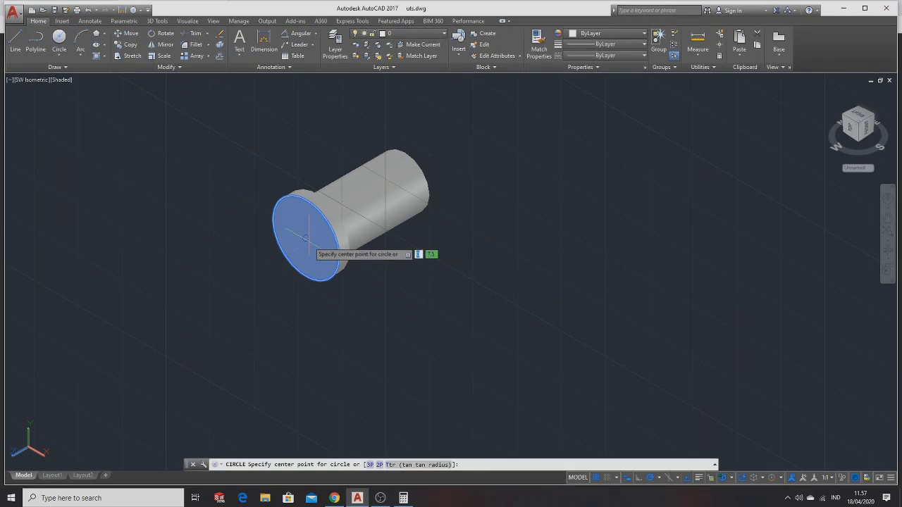
{"action": "left_click", "coordinate": [308, 238]}
{"action": "type", "text": "11.25"}
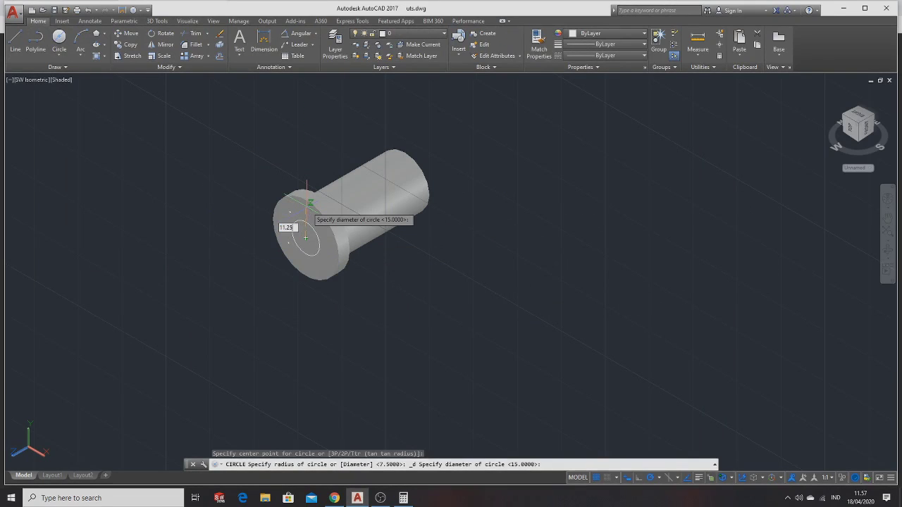
{"action": "key", "text": "Return"}
Step: Check the calculator and the reference drawing, then return to the drawing tools
{"action": "key", "text": "alt+Tab"}
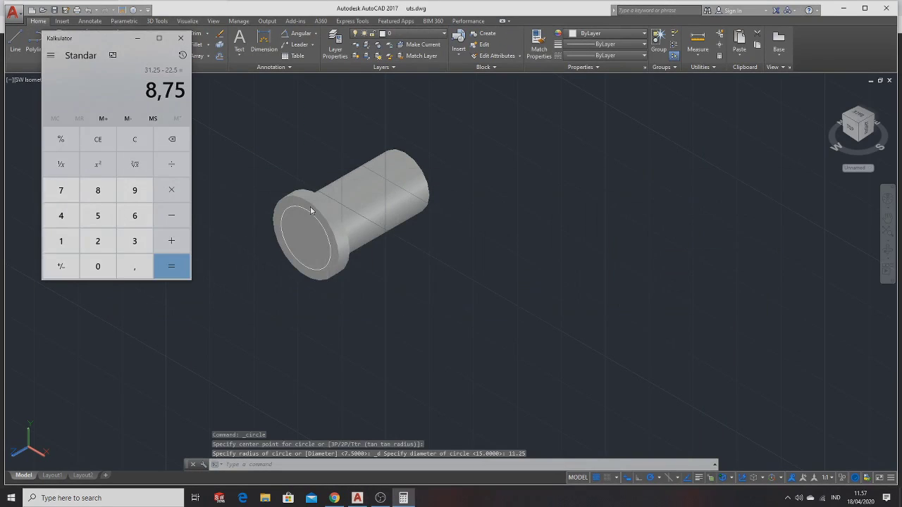
{"action": "key", "text": "alt+Tab"}
{"action": "key", "text": "Tab"}
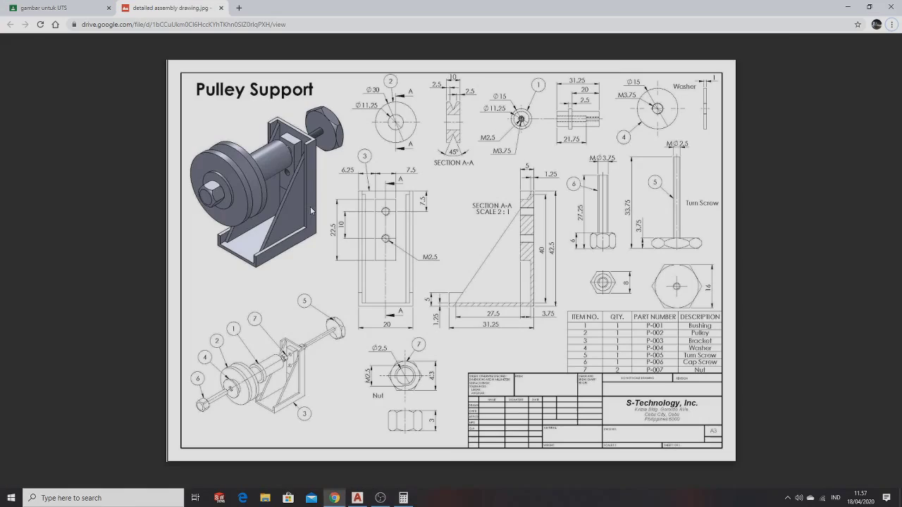
{"action": "key", "text": "alt+Tab"}
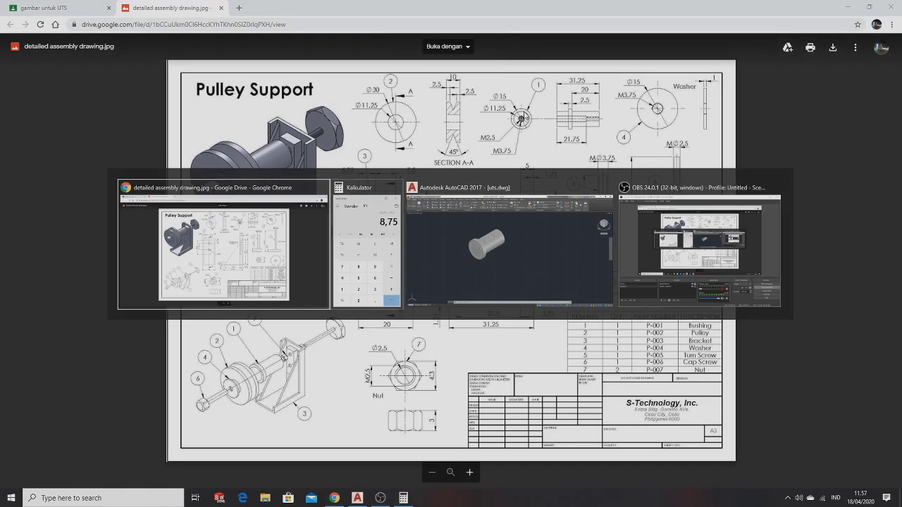
{"action": "key", "text": "Tab"}
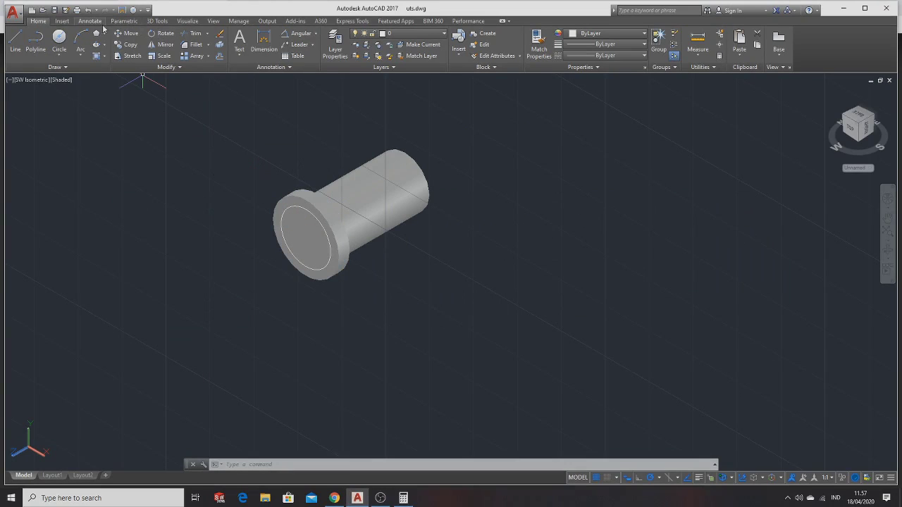
{"action": "left_click", "coordinate": [62, 21]}
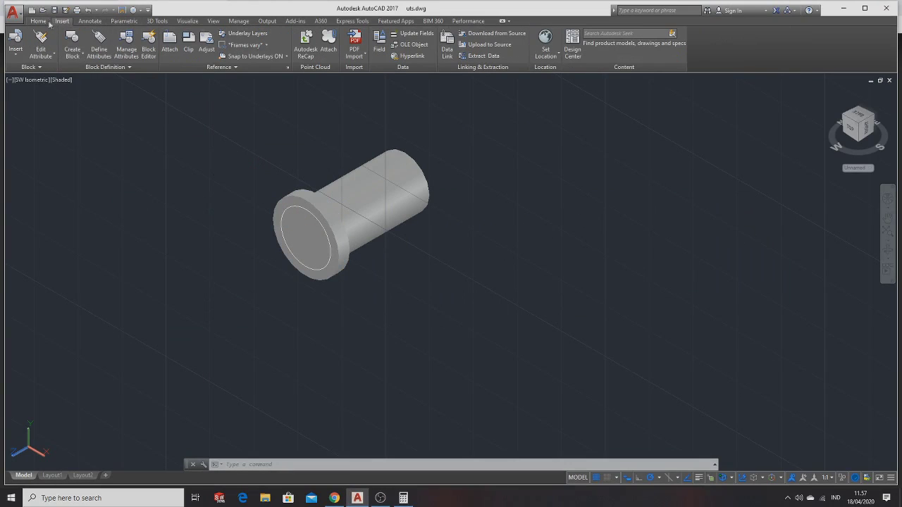
{"action": "left_click", "coordinate": [49, 22]}
Step: Extrude the flange-end circle 8.75 outward from the bushing
{"action": "left_click", "coordinate": [157, 21]}
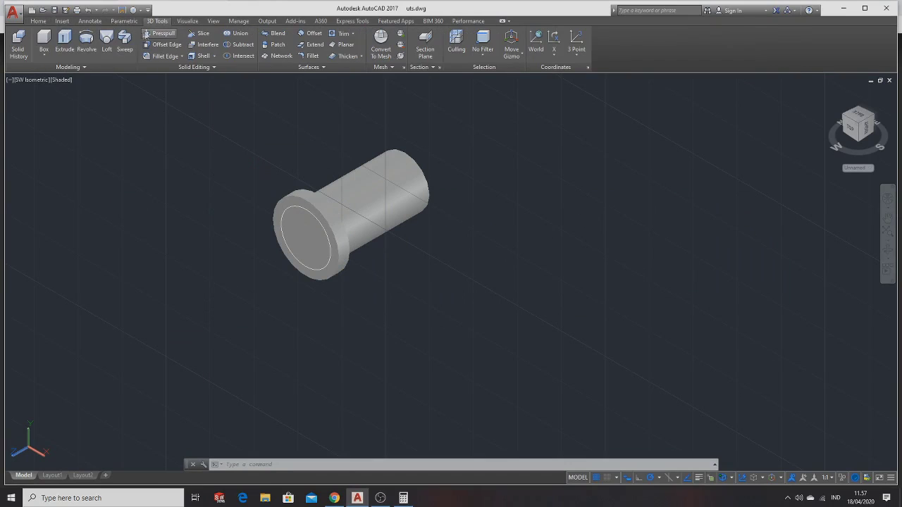
{"action": "left_click", "coordinate": [64, 42]}
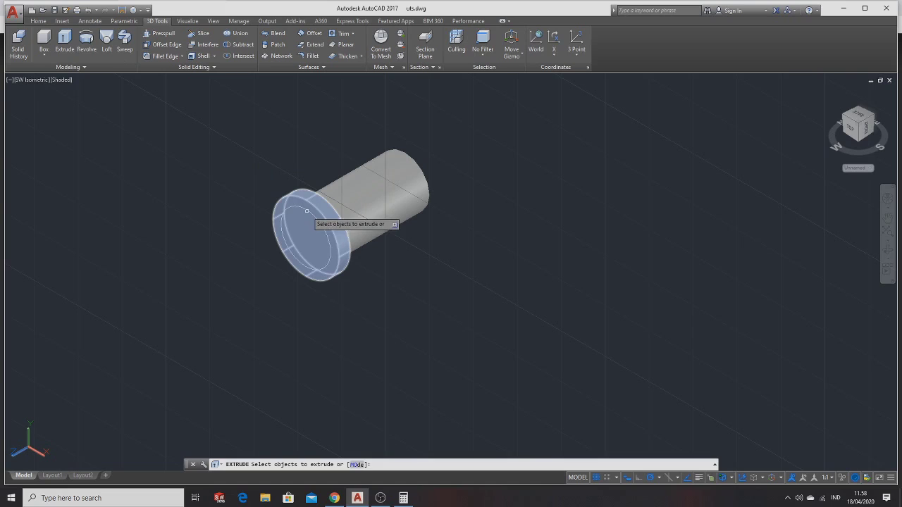
{"action": "left_click", "coordinate": [303, 210]}
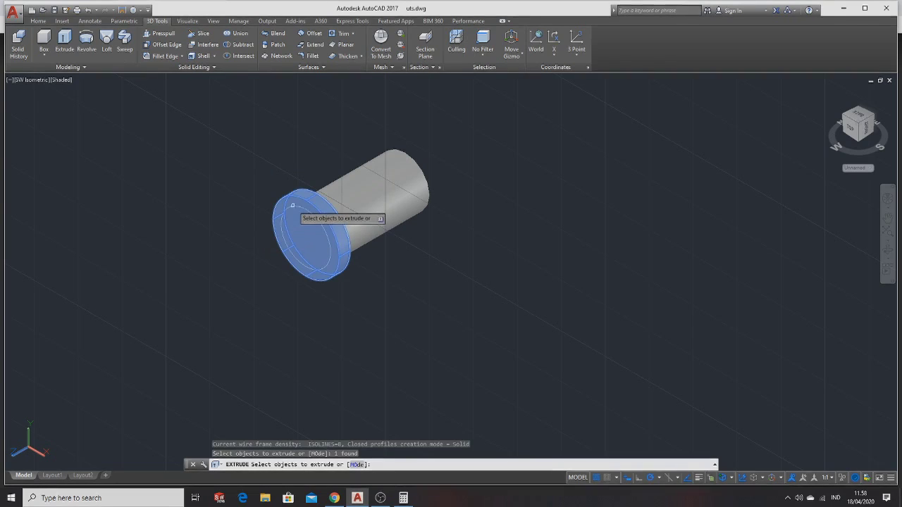
{"action": "key", "text": "Escape"}
{"action": "left_click", "coordinate": [64, 41]}
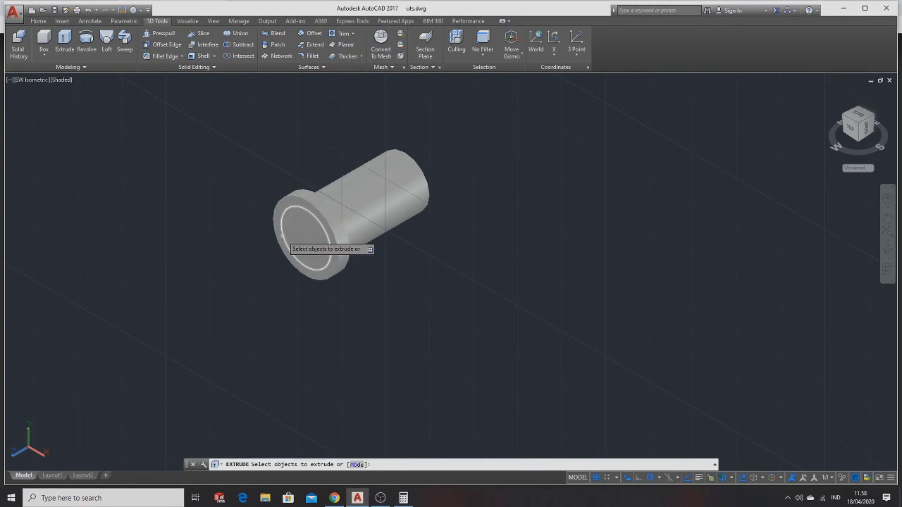
{"action": "left_click", "coordinate": [283, 240]}
{"action": "key", "text": "Return"}
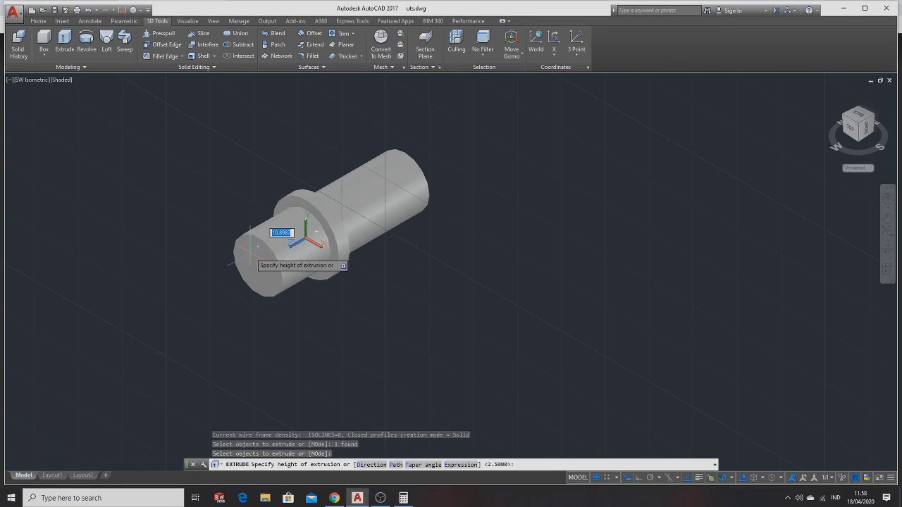
{"action": "key", "text": "alt+Tab"}
{"action": "key", "text": "alt+Tab"}
{"action": "key", "text": "alt+Tab"}
{"action": "key", "text": "alt+Tab"}
{"action": "key", "text": "Return"}
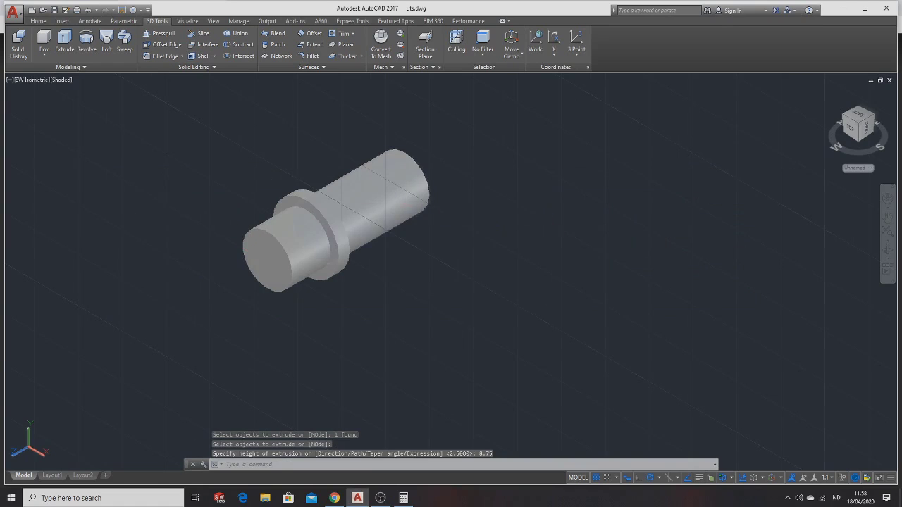
{"action": "key", "text": "alt+Tab"}
{"action": "key", "text": "alt+Tab"}
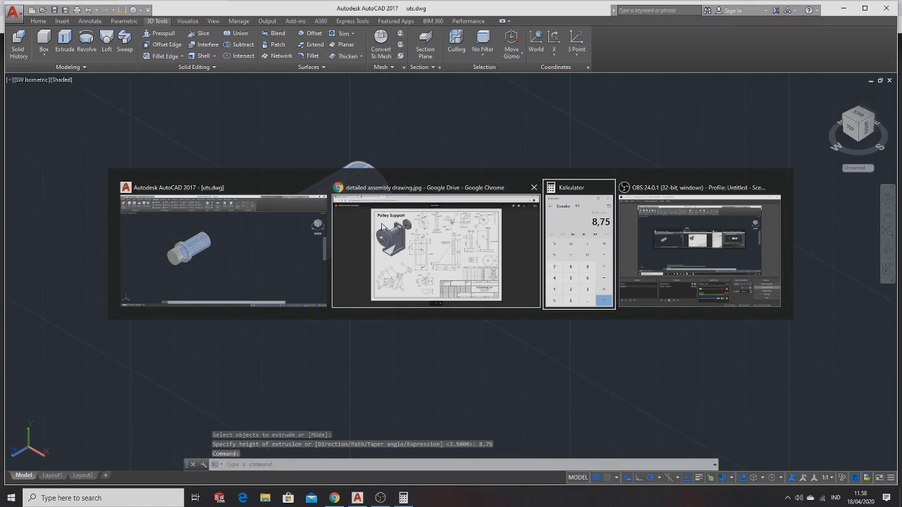
Step: Check the reference drawing for the bushing bore size, then return to the model
{"action": "left_click", "coordinate": [381, 226]}
{"action": "scroll", "coordinate": [563, 123], "scroll_direction": "up", "scroll_amount": 1, "text": "ctrl"}
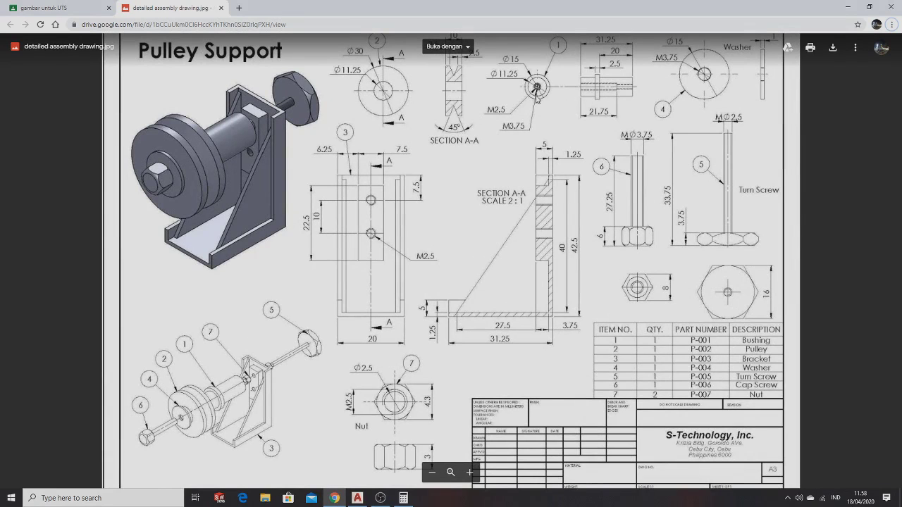
{"action": "key", "text": "alt+Tab"}
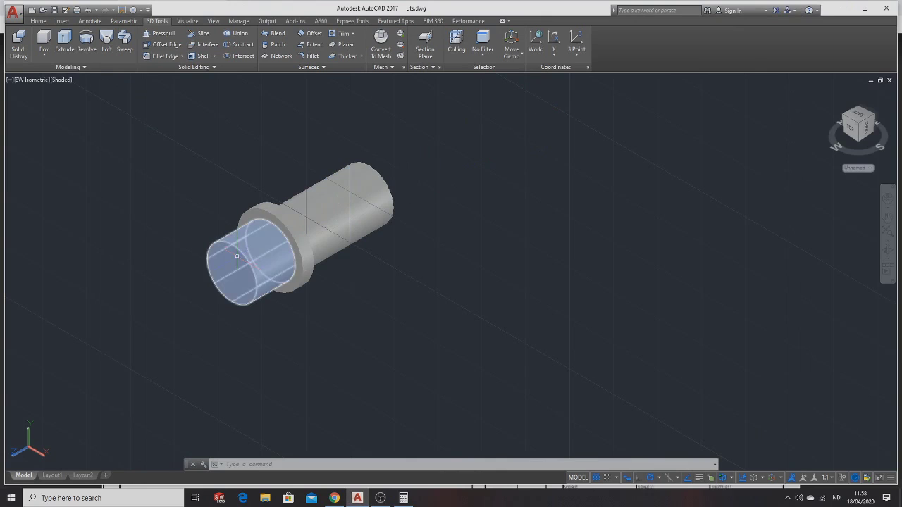
{"action": "left_click", "coordinate": [237, 251]}
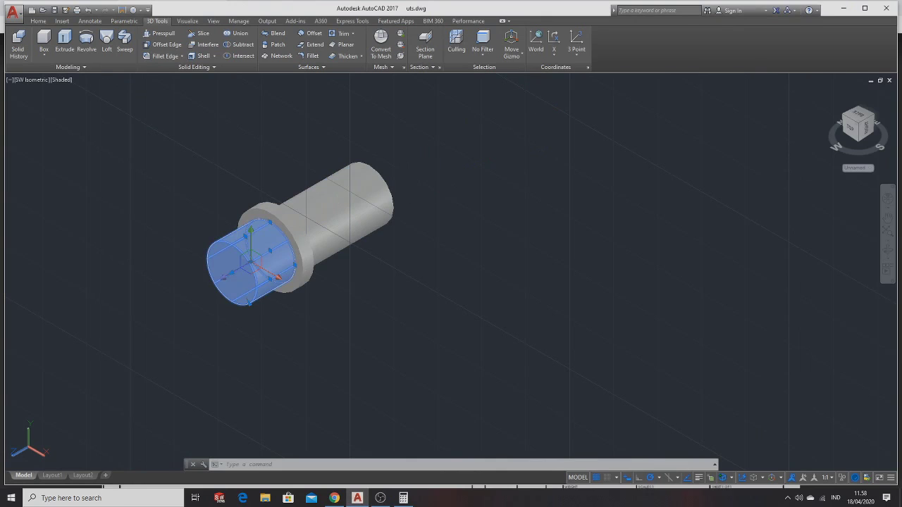
{"action": "key", "text": "Escape"}
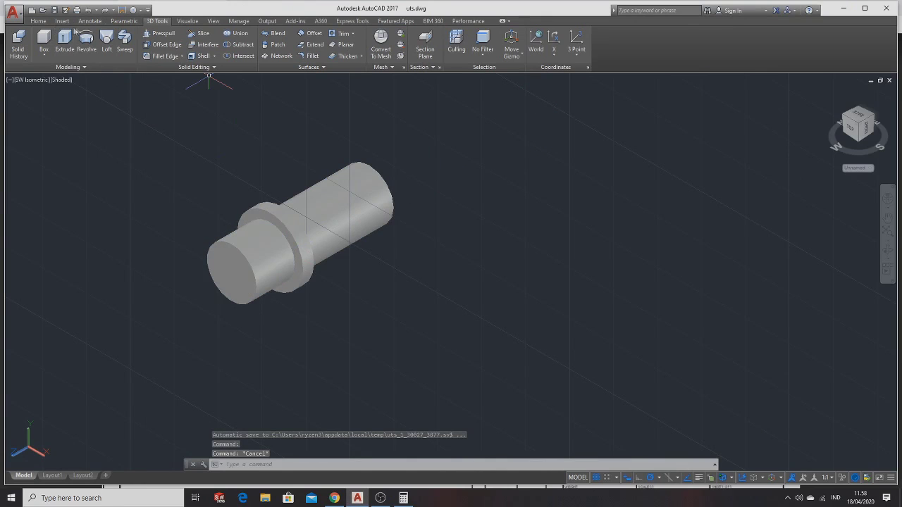
Step: Draw a Ø3.75 circle centred on the end face of the 8.75 cylinder
{"action": "left_click", "coordinate": [38, 21]}
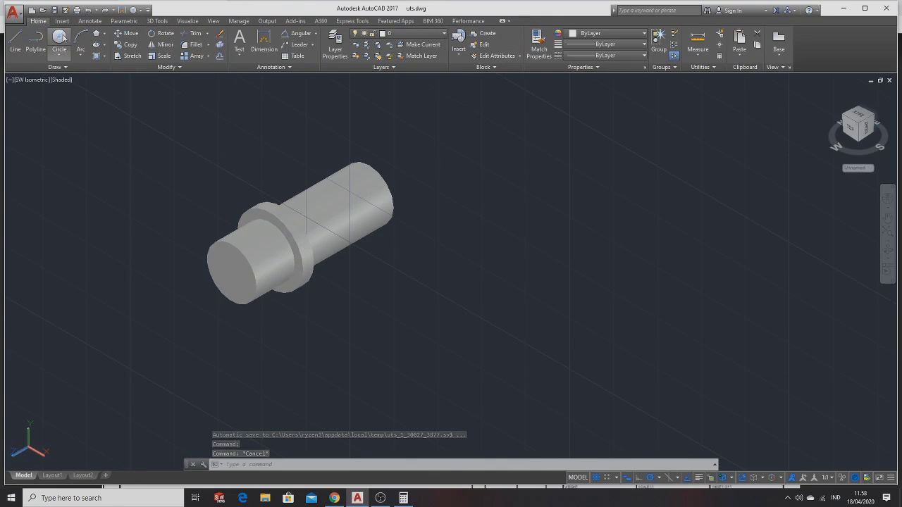
{"action": "left_click", "coordinate": [59, 40]}
{"action": "left_click", "coordinate": [228, 269]}
{"action": "type", "text": "d"}
{"action": "key", "text": "Return"}
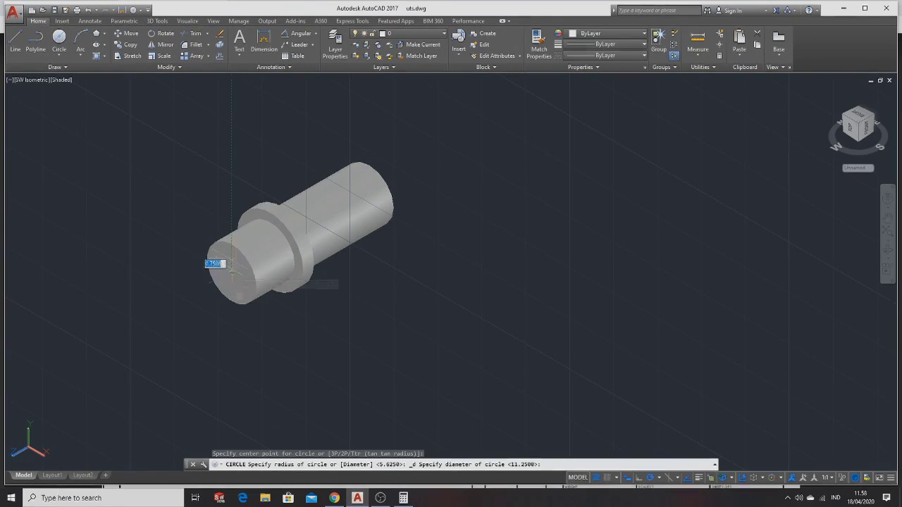
{"action": "type", "text": "3"}
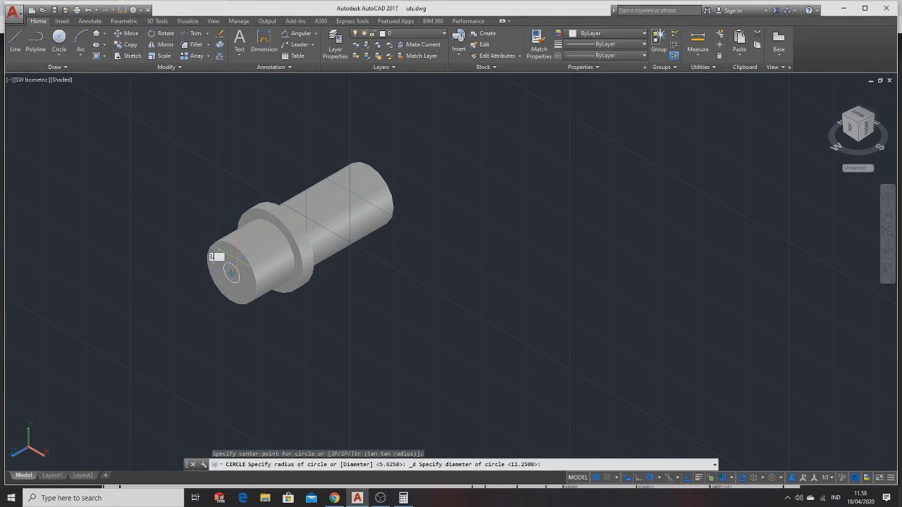
{"action": "key", "text": "alt+Tab"}
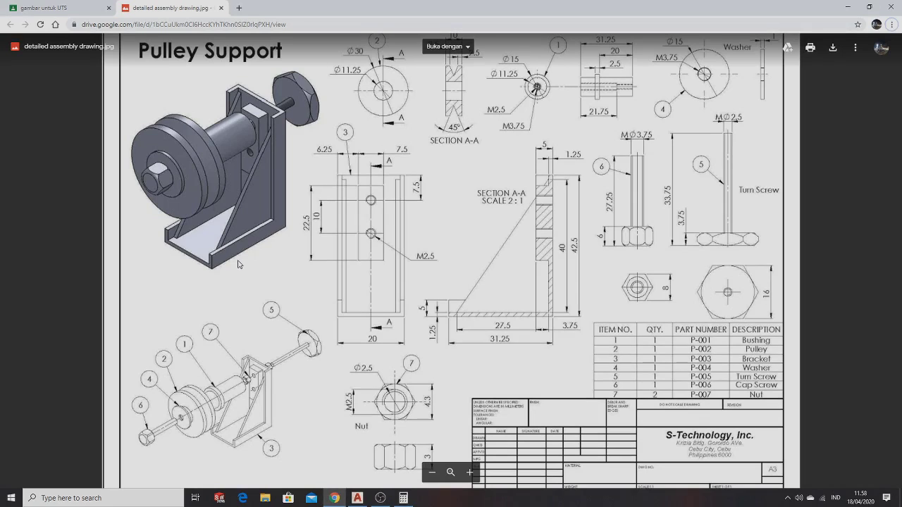
{"action": "key", "text": "alt+Tab"}
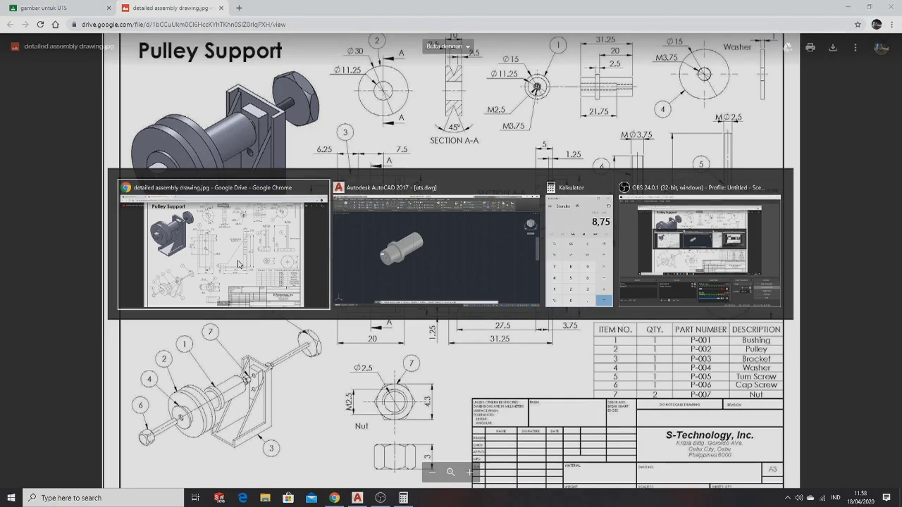
{"action": "key", "text": "alt+Tab"}
{"action": "key", "text": "Return"}
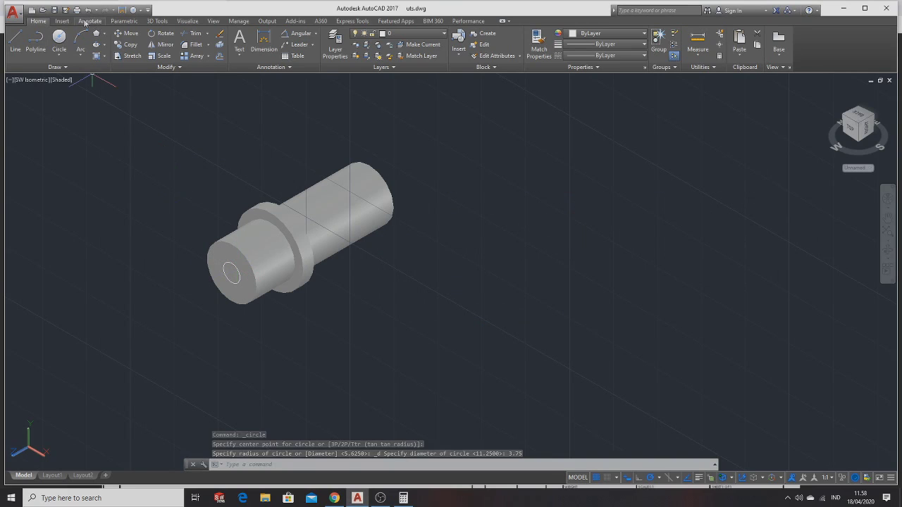
{"action": "left_click", "coordinate": [157, 21]}
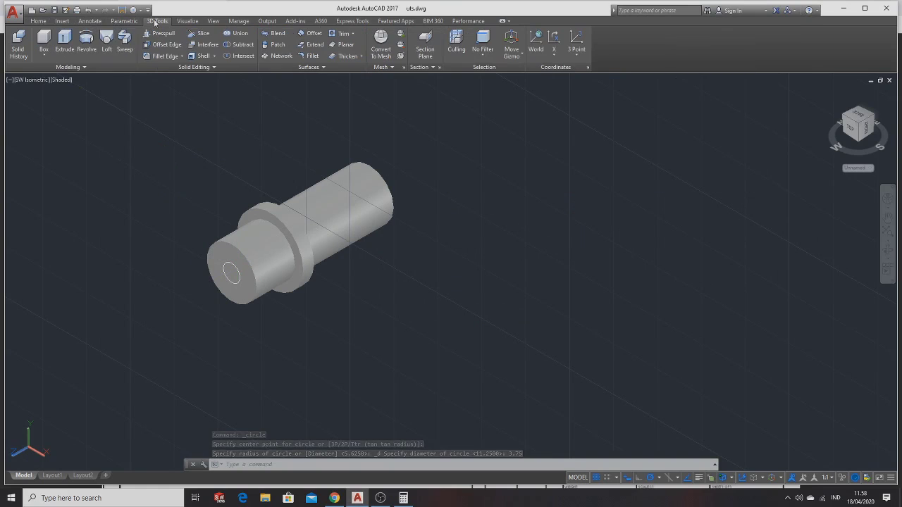
Step: Extrude the Ø3.75 circle 21.75 into a rod through the bushing
{"action": "left_click", "coordinate": [64, 43]}
{"action": "left_click", "coordinate": [229, 262]}
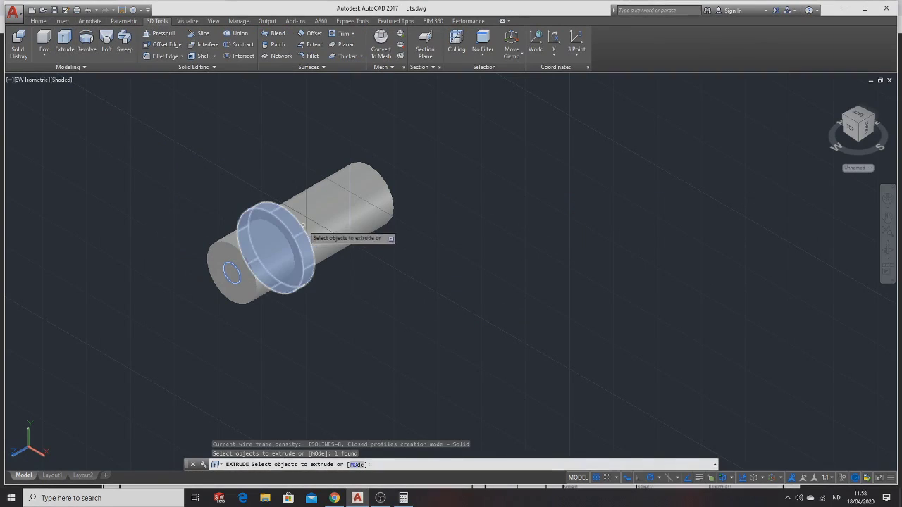
{"action": "key", "text": "Return"}
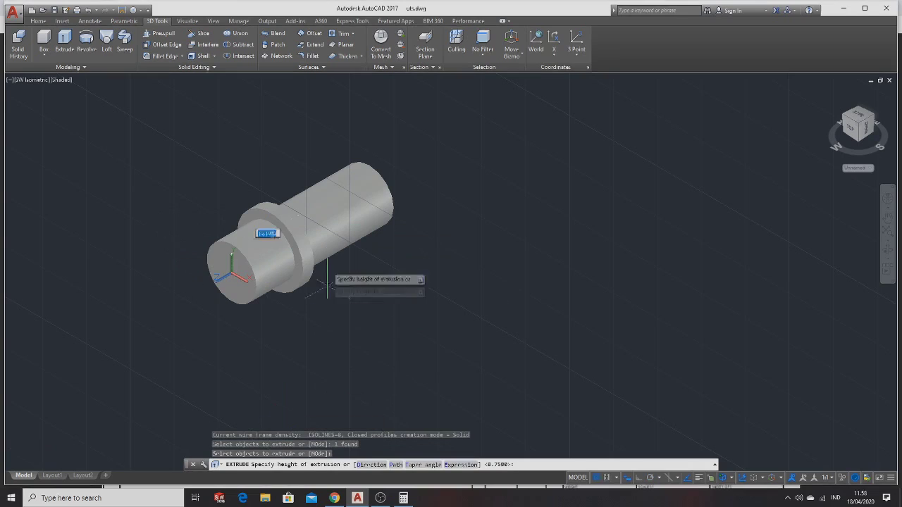
{"action": "key", "text": "alt+Tab"}
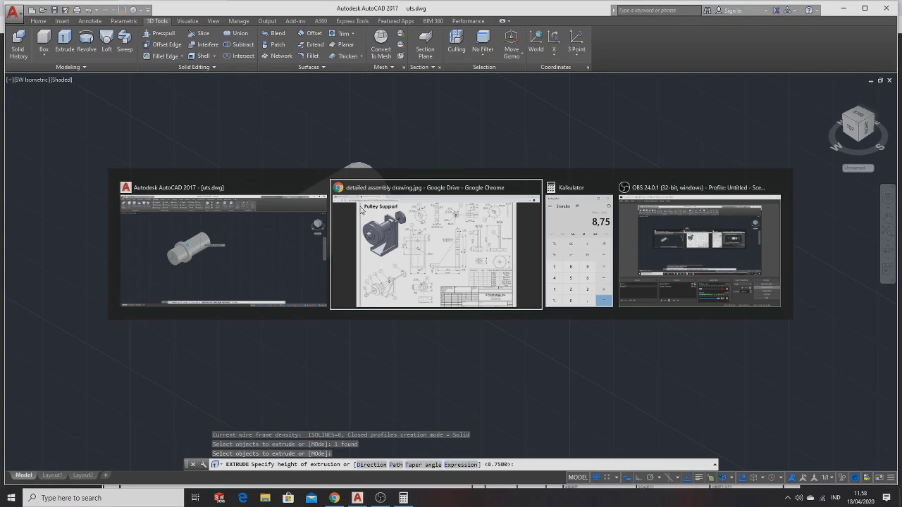
{"action": "key", "text": "alt+Tab"}
{"action": "key", "text": "alt+Tab"}
{"action": "key", "text": "alt+Tab"}
{"action": "key", "text": "alt+Tab"}
{"action": "key", "text": "alt+Tab"}
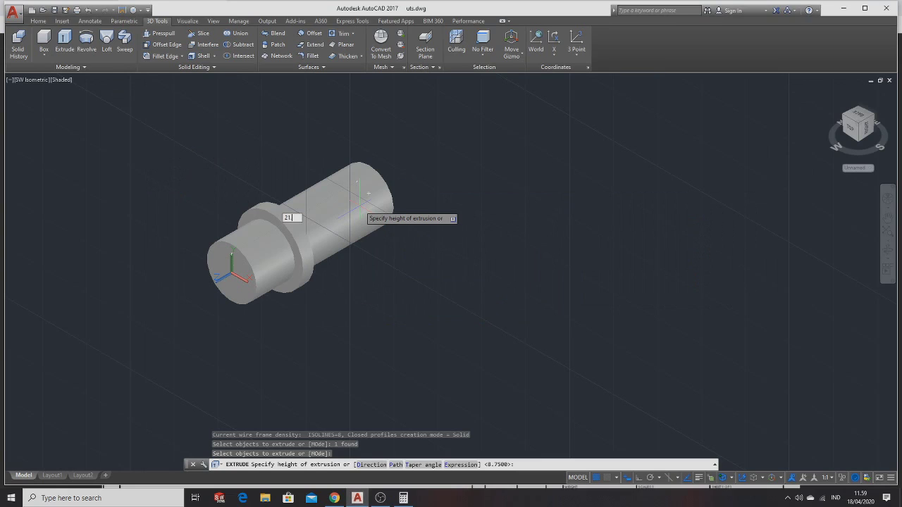
{"action": "key", "text": "Return"}
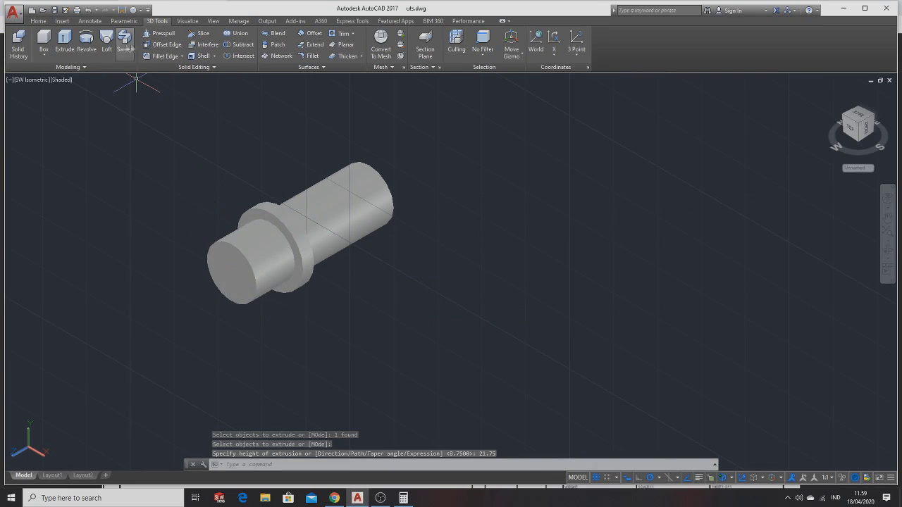
Step: Subtract the rod from the three bushing solids to cut the bore
{"action": "left_click", "coordinate": [239, 45]}
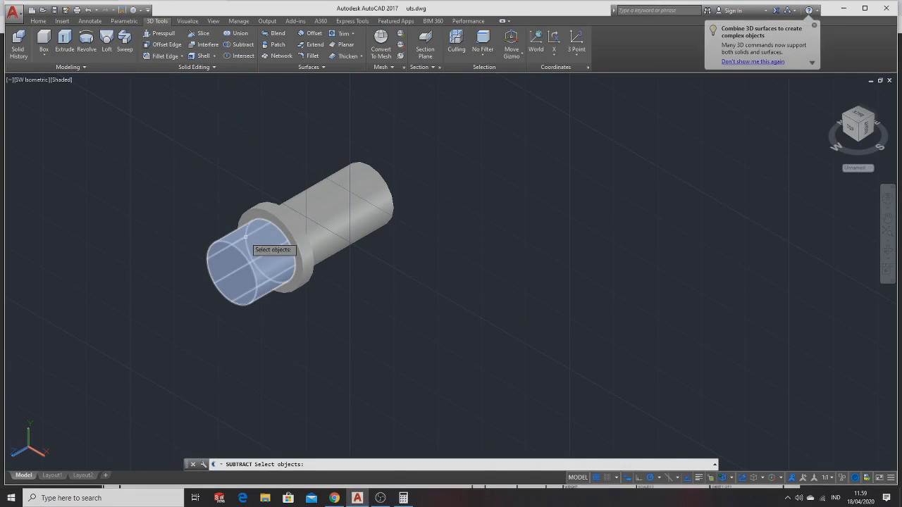
{"action": "left_click", "coordinate": [278, 246]}
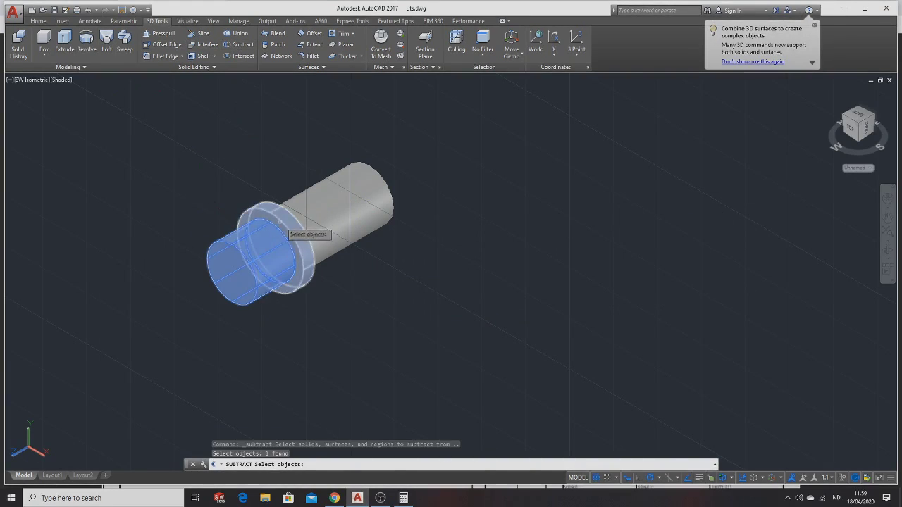
{"action": "left_click", "coordinate": [290, 235]}
{"action": "left_click", "coordinate": [311, 209]}
{"action": "key", "text": "Return"}
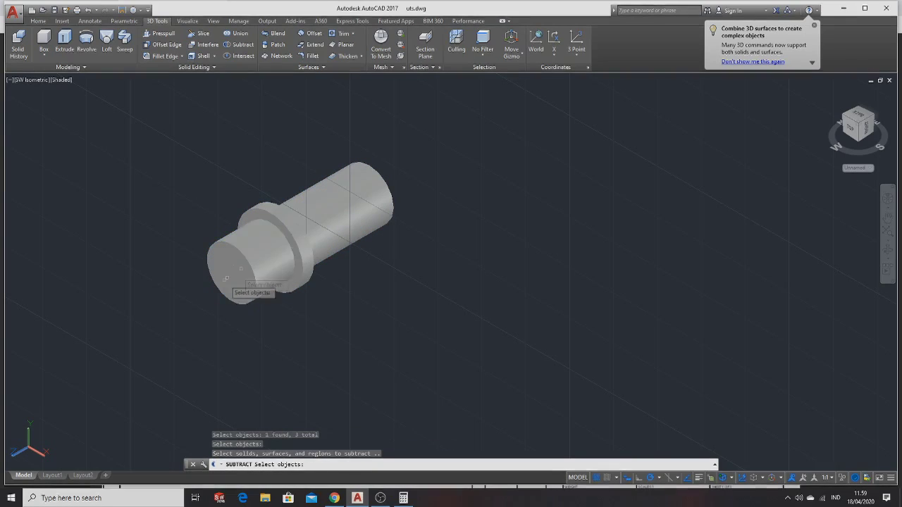
{"action": "left_click", "coordinate": [231, 274]}
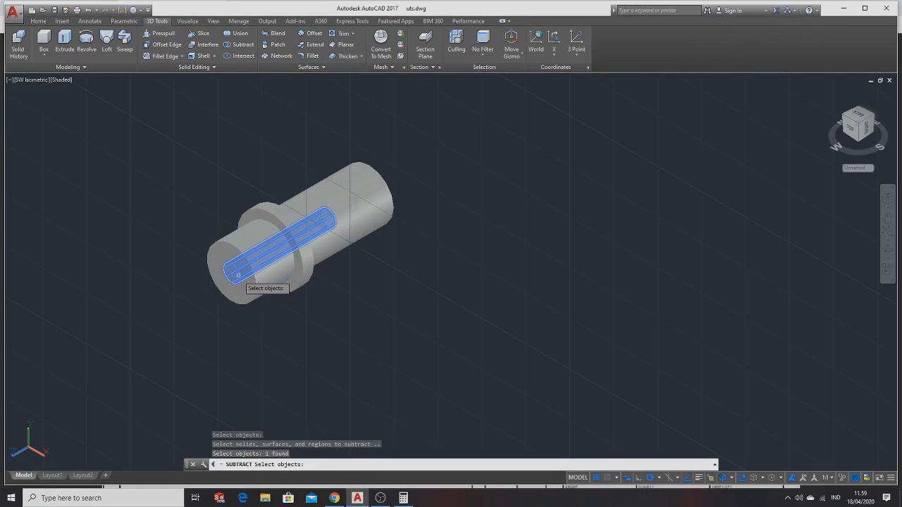
{"action": "key", "text": "Return"}
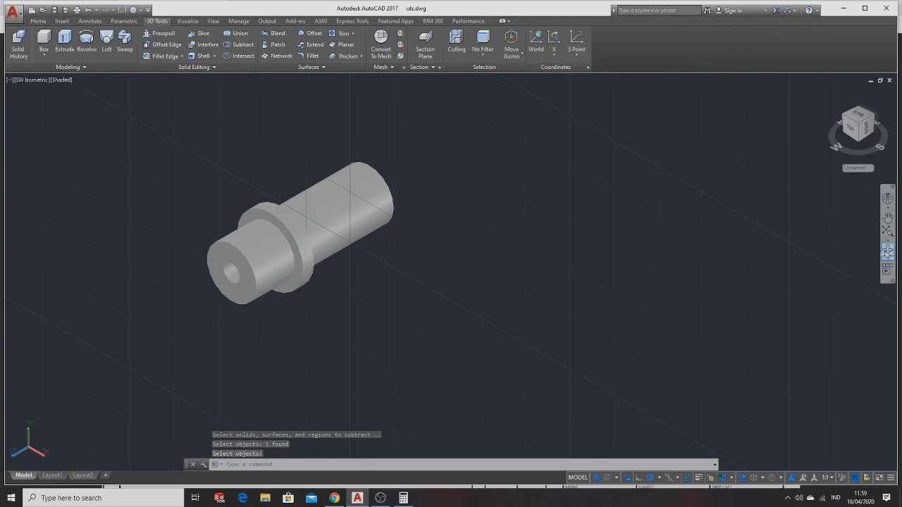
Step: Switch to the Right view and centre the bushing's other end face
{"action": "left_click", "coordinate": [888, 256]}
{"action": "left_click_drag", "start_coordinate": [553, 226], "coordinate": [604, 181]}
{"action": "left_click_drag", "start_coordinate": [486, 204], "coordinate": [439, 246]}
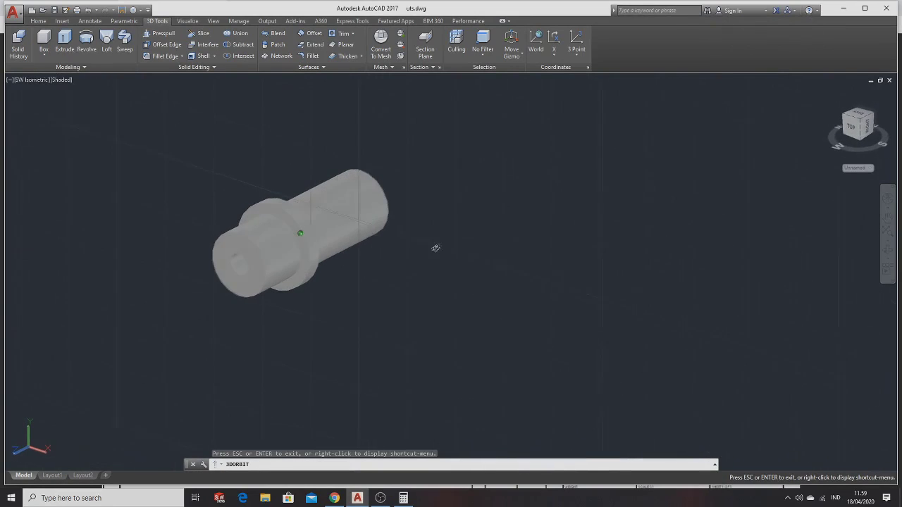
{"action": "key", "text": "Escape"}
{"action": "left_click", "coordinate": [413, 191]}
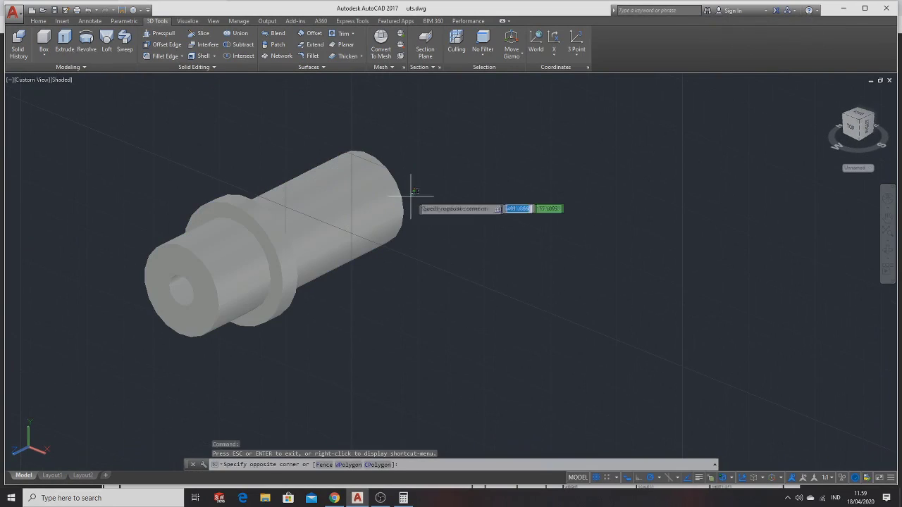
{"action": "key", "text": "Escape"}
{"action": "left_click", "coordinate": [133, 23]}
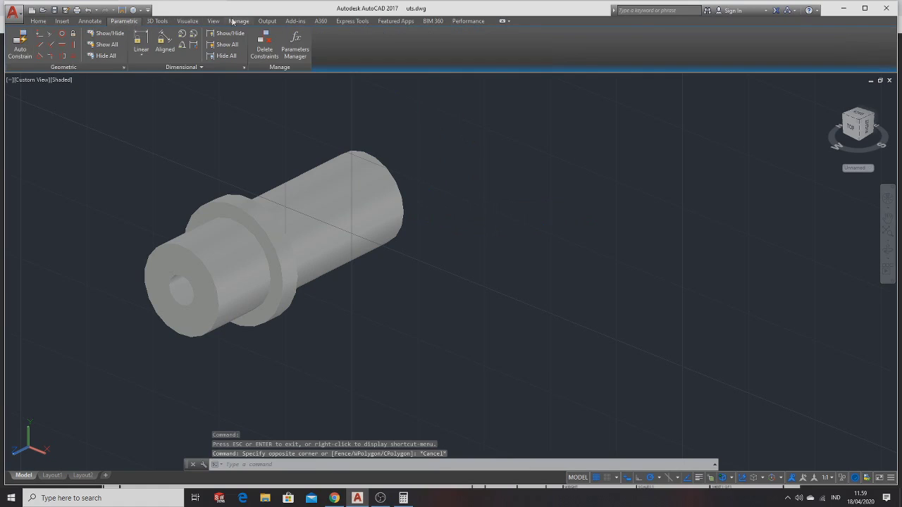
{"action": "left_click", "coordinate": [188, 22]}
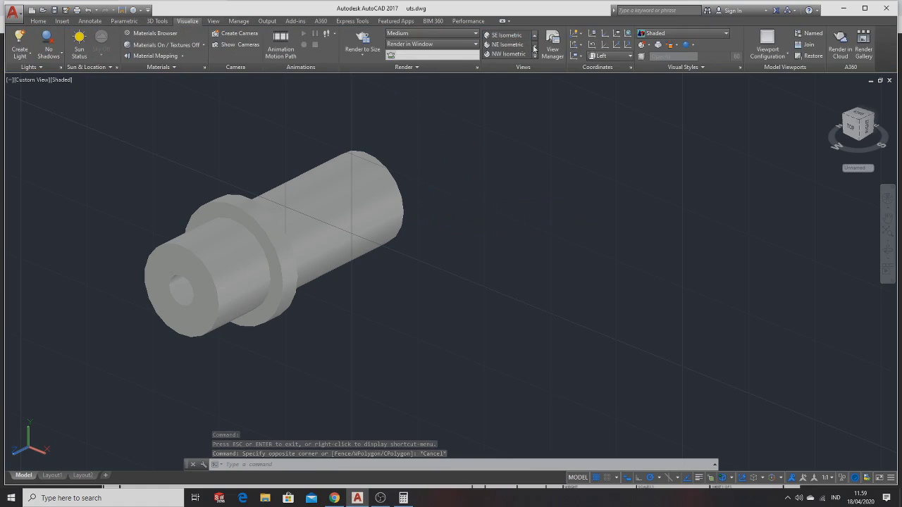
{"action": "left_click", "coordinate": [534, 34]}
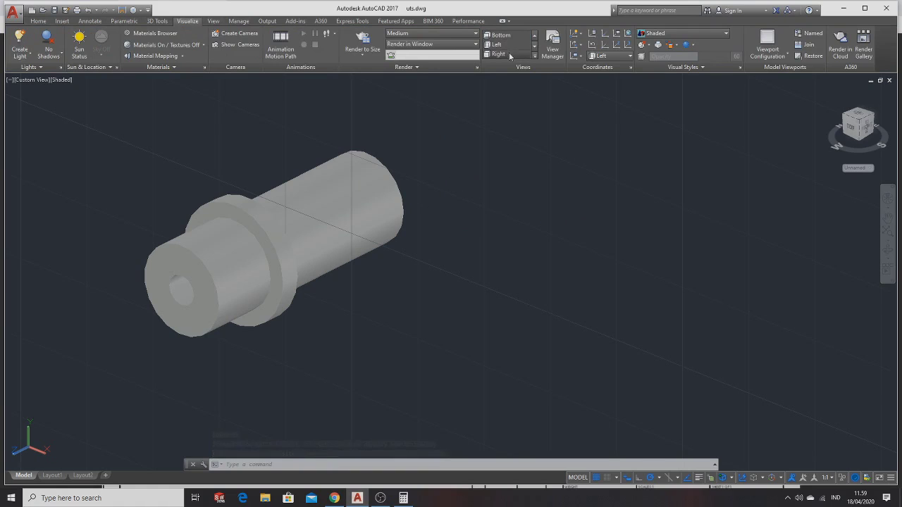
{"action": "left_click", "coordinate": [497, 54]}
{"action": "middle_click_drag", "start_coordinate": [303, 145], "coordinate": [367, 223]}
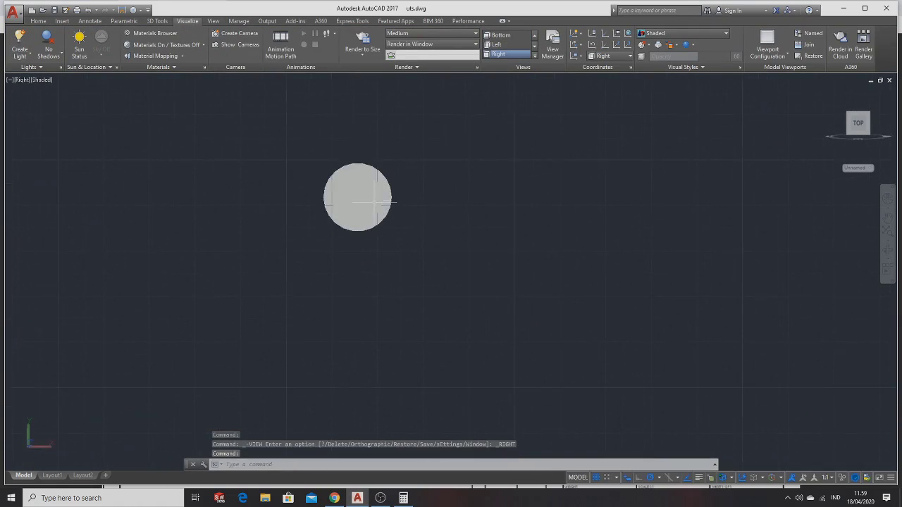
{"action": "key", "text": "Escape"}
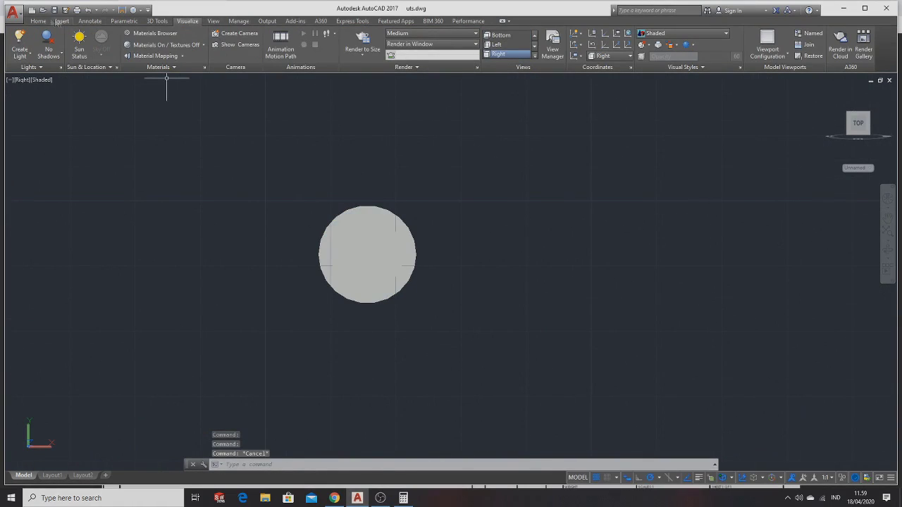
Step: Draw a Ø2.5 circle centred on the bushing's opposite end face
{"action": "left_click", "coordinate": [39, 21]}
{"action": "left_click", "coordinate": [59, 39]}
{"action": "left_click", "coordinate": [367, 254]}
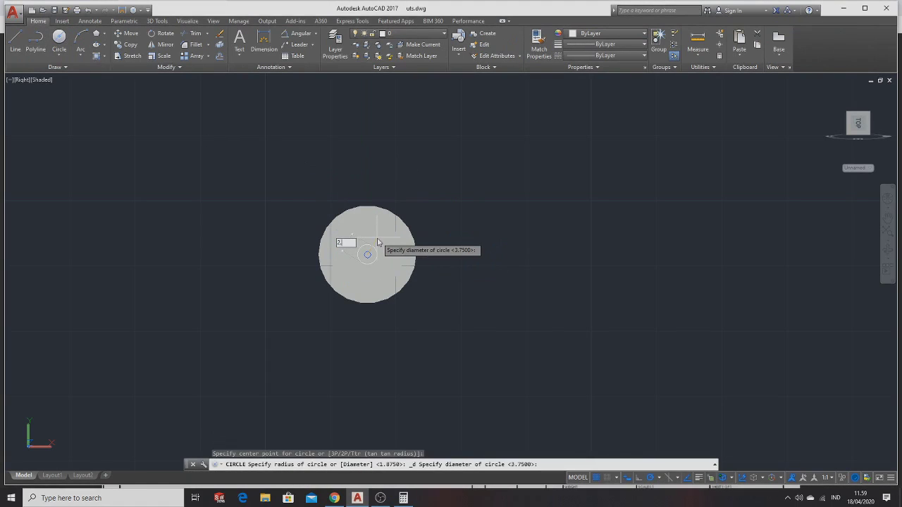
{"action": "type", "text": "5"}
{"action": "key", "text": "Return"}
{"action": "scroll", "coordinate": [377, 247], "scroll_direction": "up", "scroll_amount": 3}
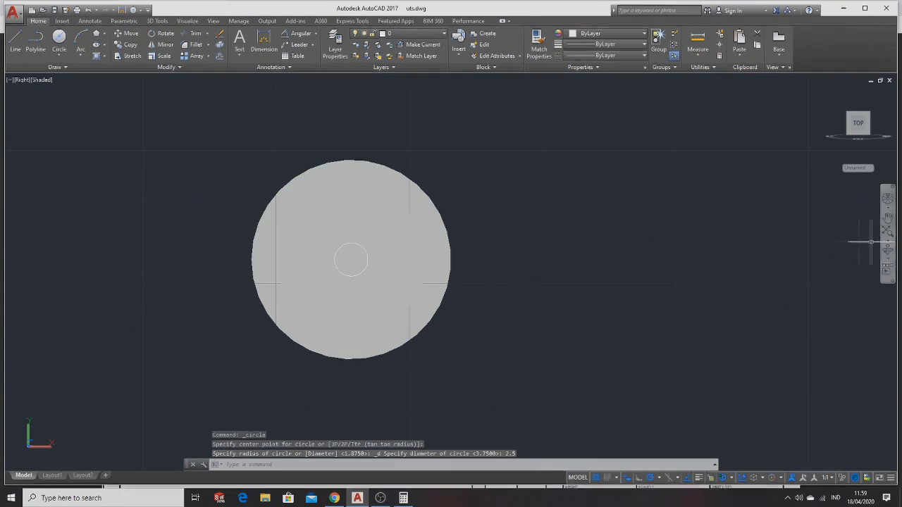
{"action": "middle_click_drag", "start_coordinate": [493, 247], "coordinate": [565, 247], "text": "shift"}
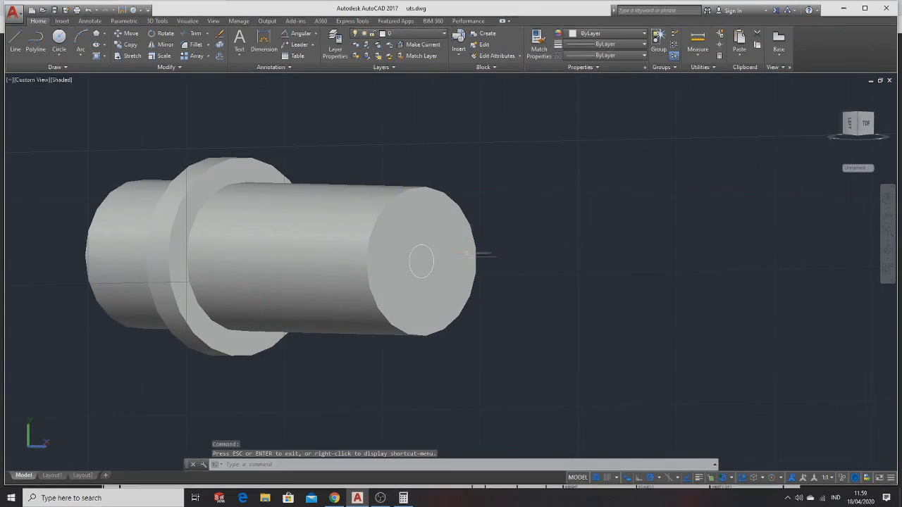
{"action": "scroll", "coordinate": [476, 254], "scroll_direction": "down", "scroll_amount": 2}
Step: Start extruding the Ø2.5 circle and check the reference drawing for its depth
{"action": "left_click", "coordinate": [158, 21]}
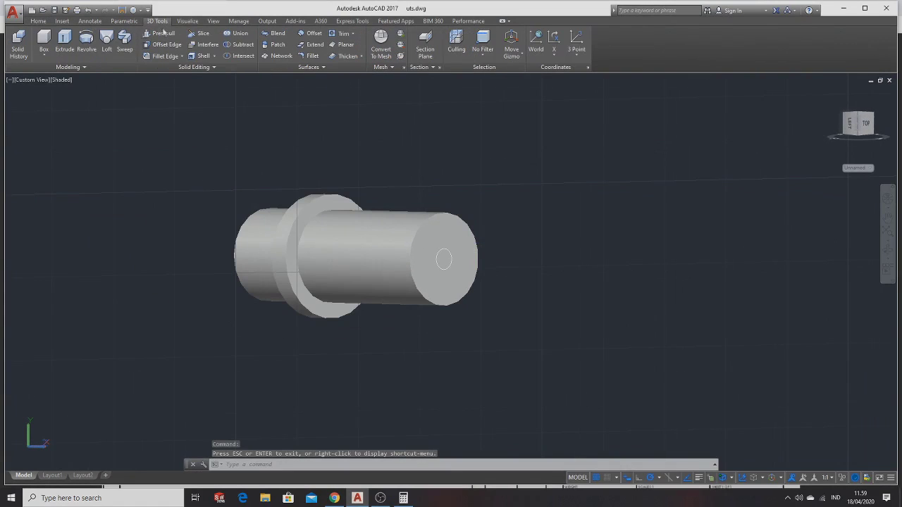
{"action": "left_click", "coordinate": [64, 42]}
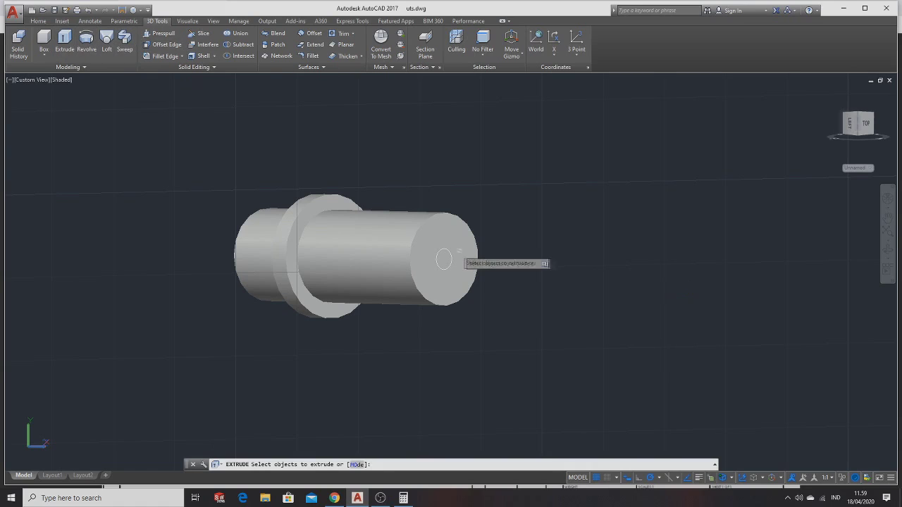
{"action": "left_click", "coordinate": [436, 258]}
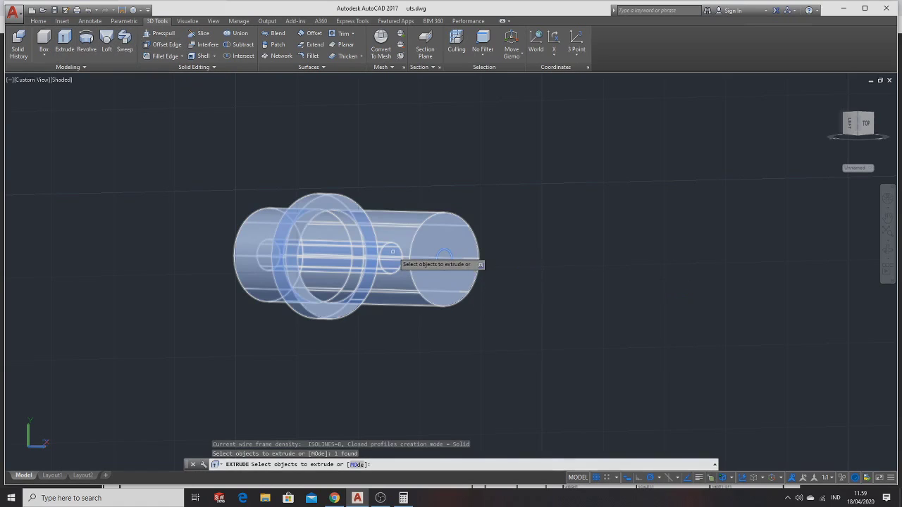
{"action": "key", "text": "Return"}
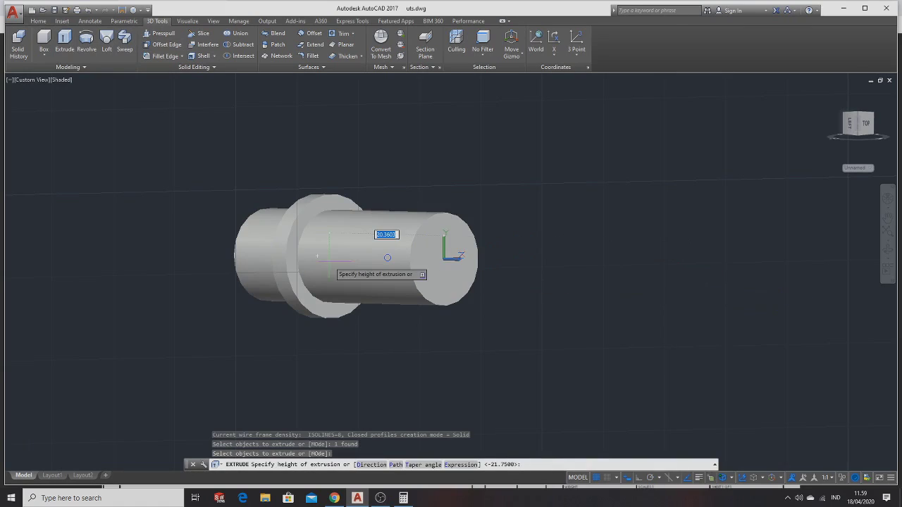
{"action": "key", "text": "alt+Tab"}
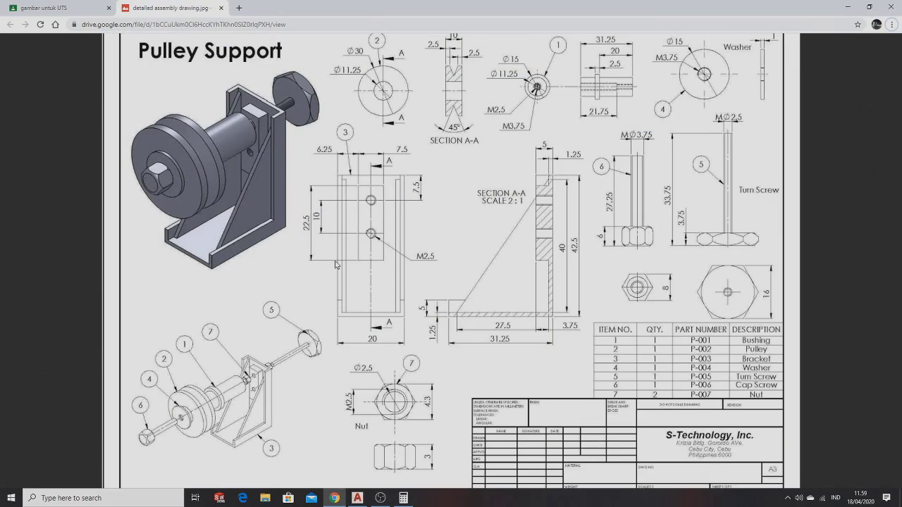
Step: Compute 31.25 − 21.75 = 9.5 in the calculator for the bore depth
{"action": "key", "text": "alt+Tab"}
{"action": "key", "text": "alt+Tab"}
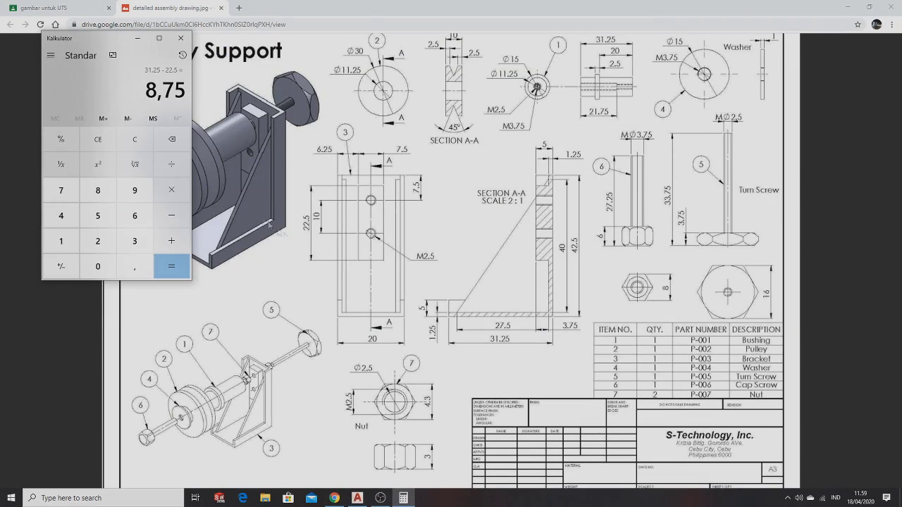
{"action": "left_click", "coordinate": [171, 139]}
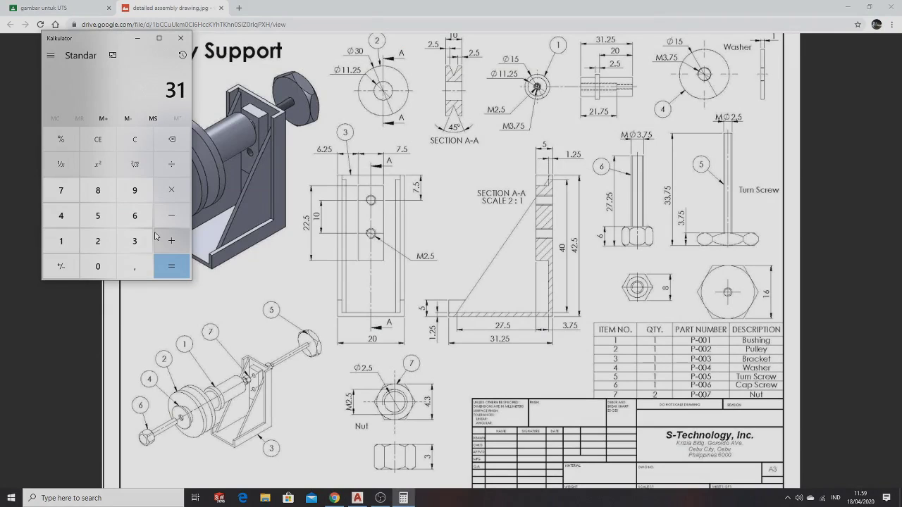
{"action": "type", "text": ",25"}
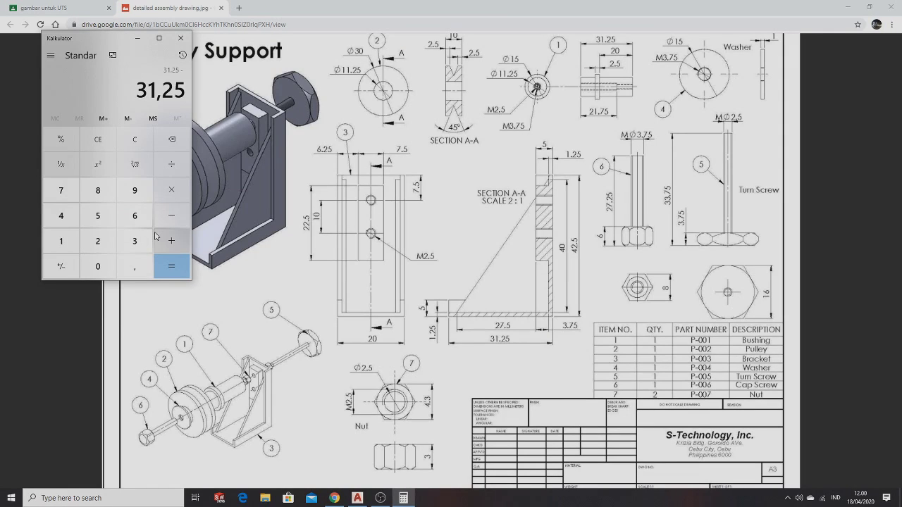
{"action": "type", "text": "75"}
{"action": "key", "text": "Return"}
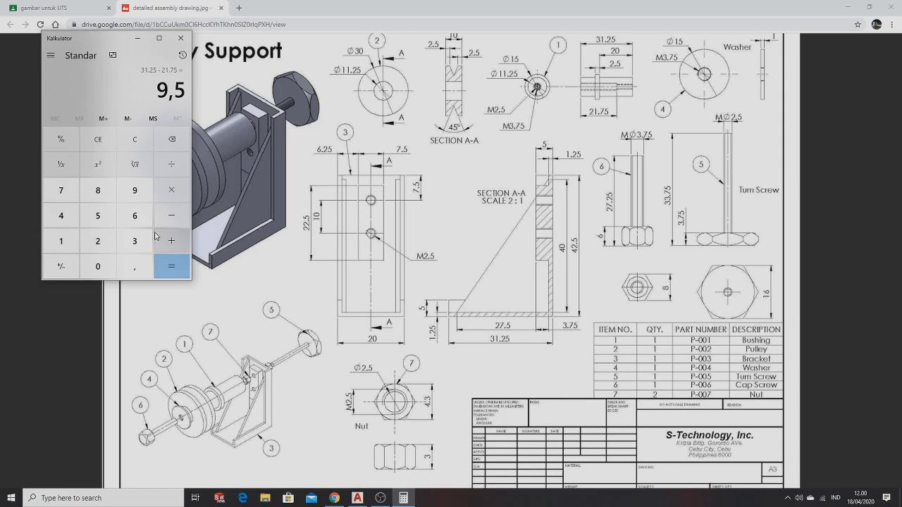
{"action": "key", "text": "alt+Tab"}
{"action": "key", "text": "alt+Tab"}
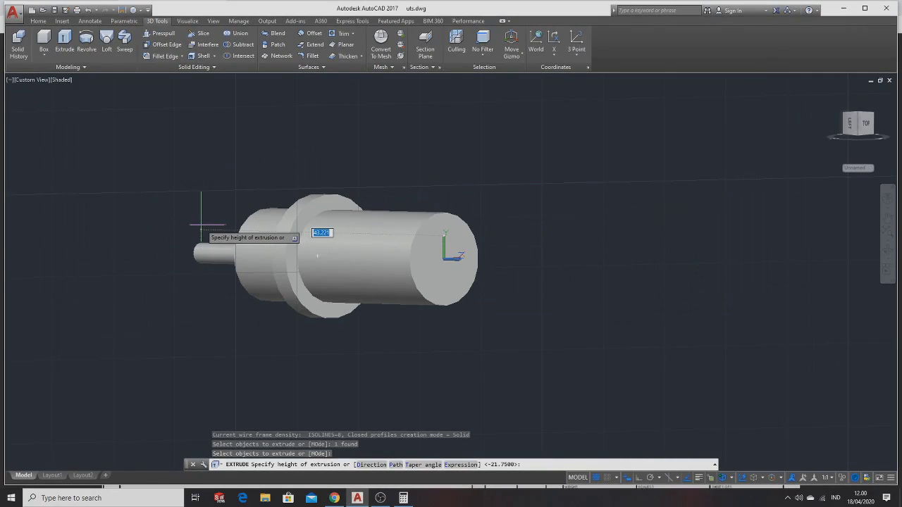
Step: Extrude the Ø2.5 circle 9.5 deep and subtract it from the bushing
{"action": "type", "text": "9"}
{"action": "key", "text": "Return"}
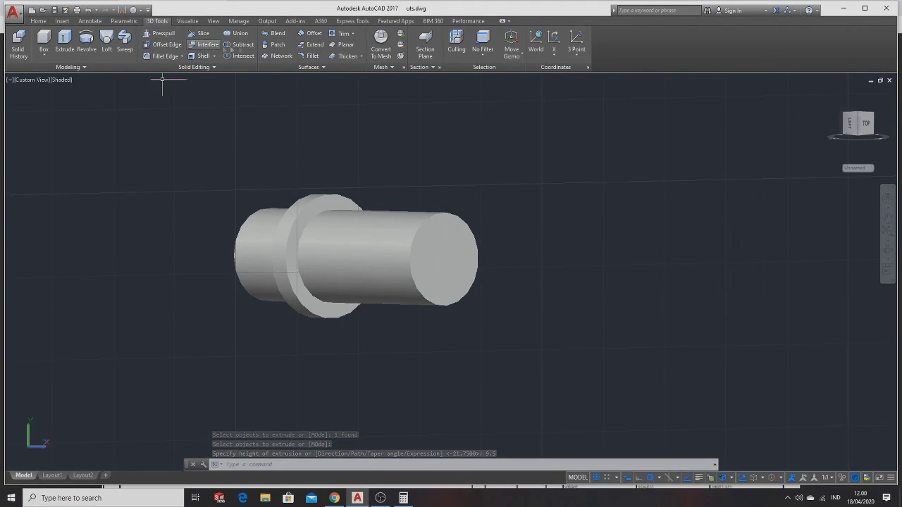
{"action": "left_click", "coordinate": [239, 44]}
{"action": "left_click", "coordinate": [432, 227]}
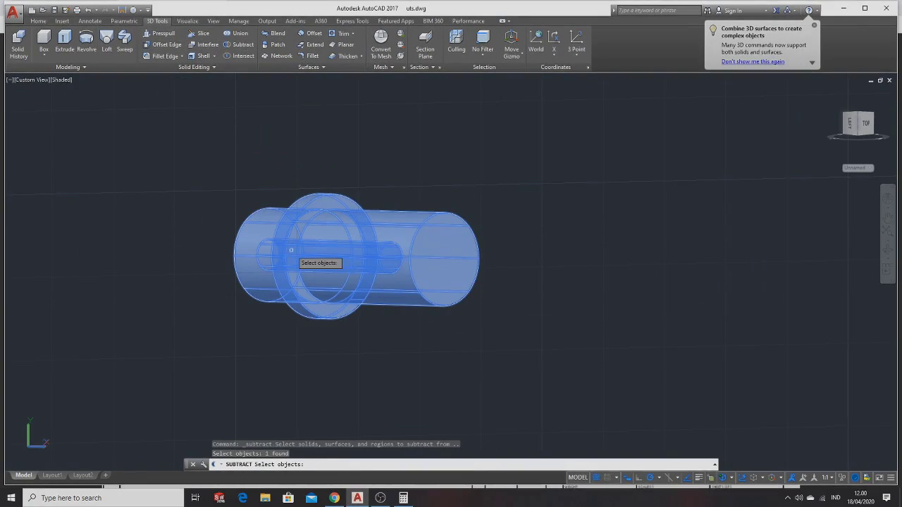
{"action": "key", "text": "Return"}
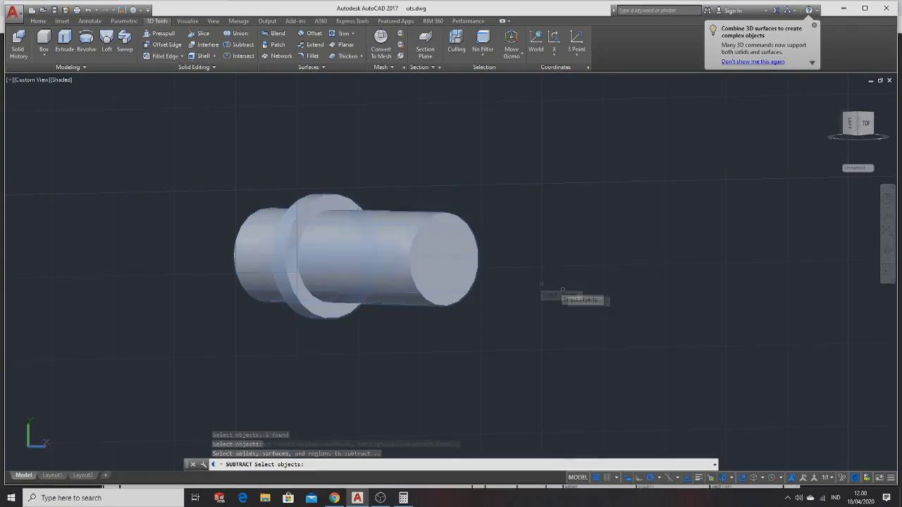
{"action": "left_click", "coordinate": [442, 261]}
{"action": "key", "text": "Return"}
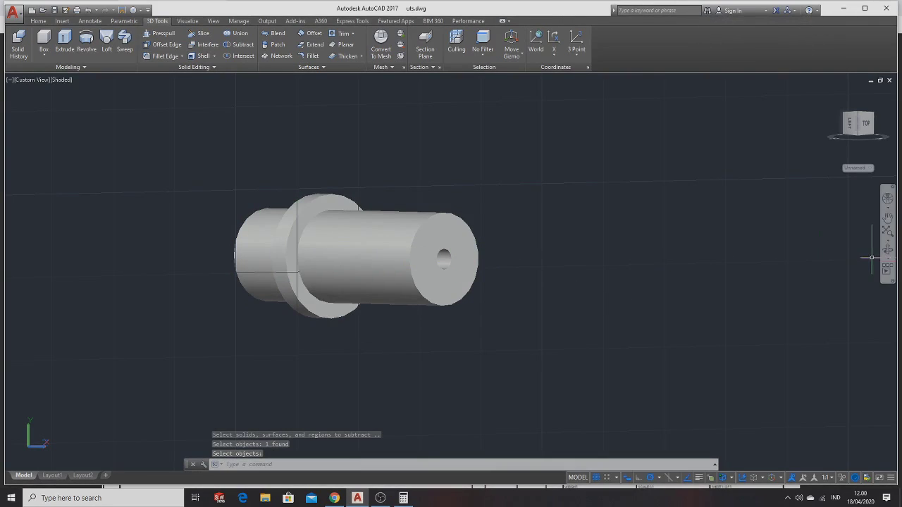
Step: Orbit the bushing to inspect the new bore in its end face
{"action": "left_click", "coordinate": [886, 251]}
{"action": "left_click_drag", "start_coordinate": [475, 267], "coordinate": [146, 268]}
{"action": "mouse_move", "coordinate": [341, 262]}
{"action": "left_mouse_down"}
{"action": "mouse_move", "coordinate": [400, 271]}
{"action": "mouse_move", "coordinate": [367, 269]}
{"action": "left_mouse_up"}
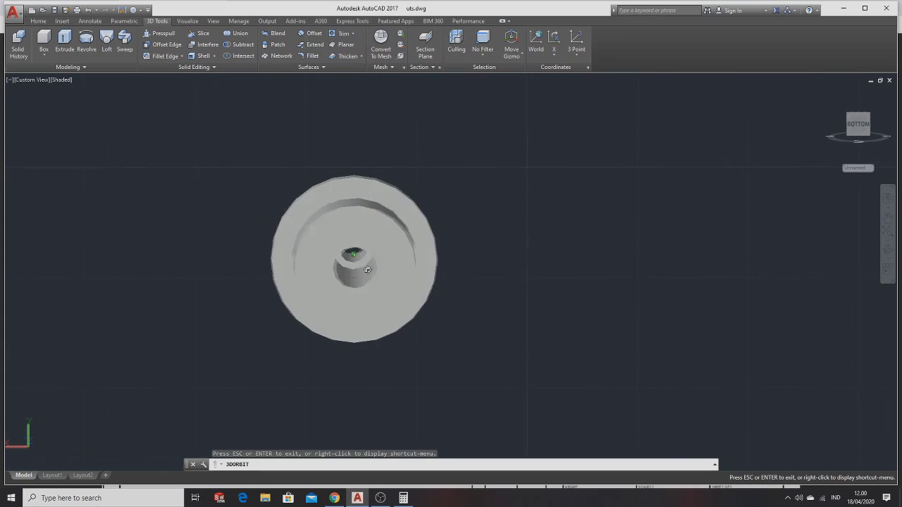
{"action": "key", "text": "alt+Tab"}
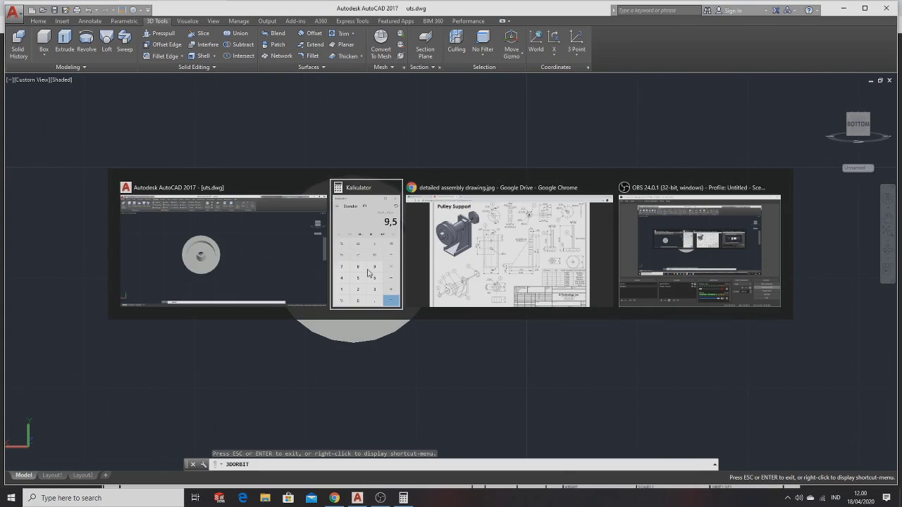
Step: Review the Pulley Support sheet in Chrome, then return to uts.dwg in AutoCAD
{"action": "left_click", "coordinate": [475, 260]}
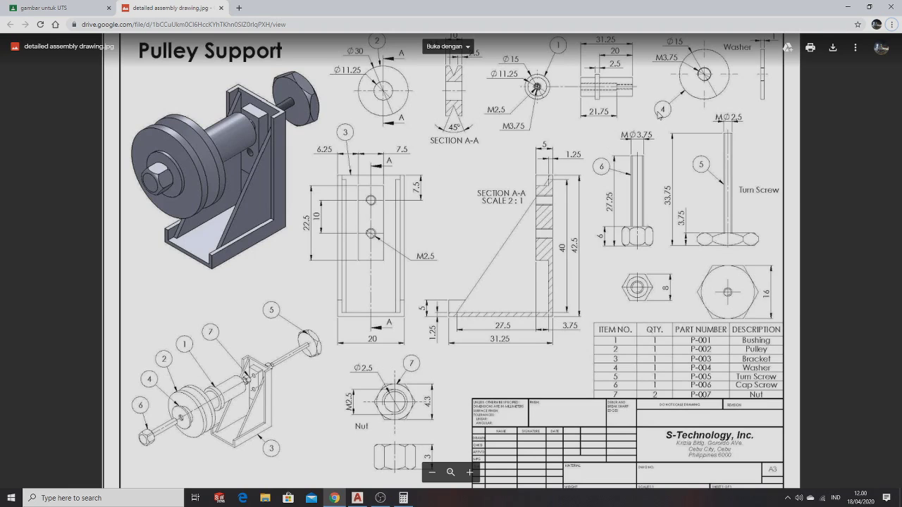
{"action": "key", "text": "alt+Tab"}
{"action": "key", "text": "alt+Tab"}
{"action": "key", "text": "alt+Tab"}
{"action": "key", "text": "alt+Tab"}
{"action": "key", "text": "alt+Tab"}
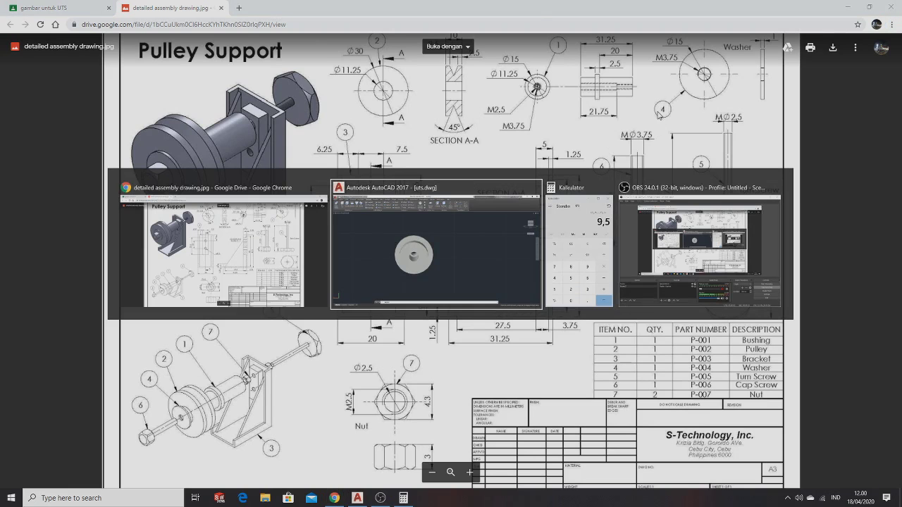
{"action": "left_click_drag", "start_coordinate": [587, 157], "coordinate": [551, 163]}
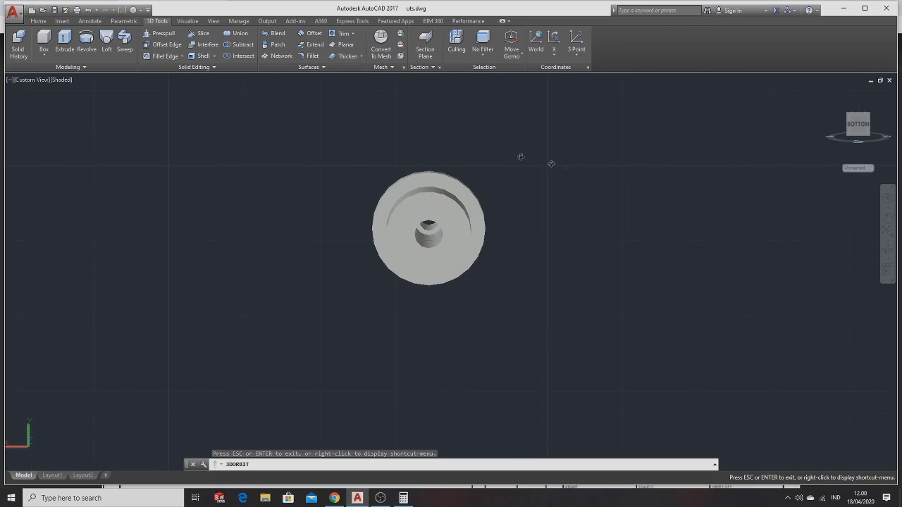
Step: Switch the model to the Left preset view
{"action": "left_click", "coordinate": [187, 20]}
{"action": "left_click", "coordinate": [497, 45]}
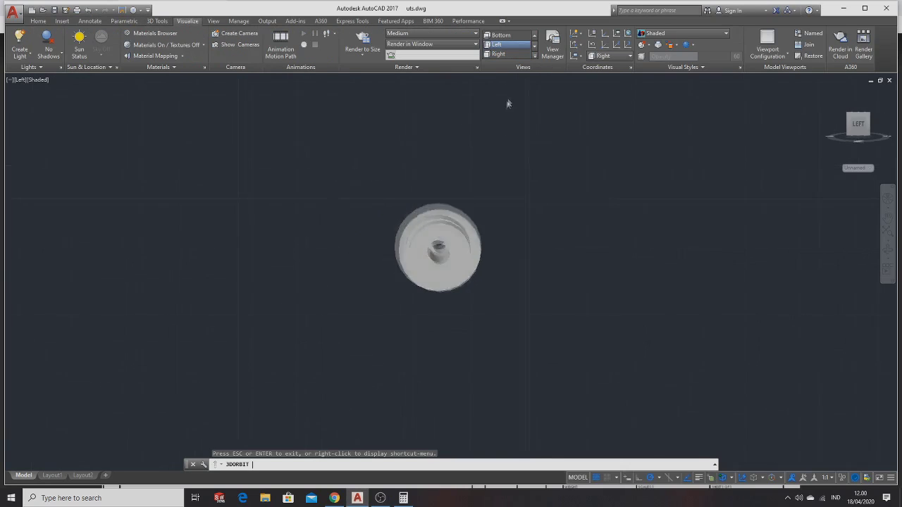
{"action": "key", "text": "Escape"}
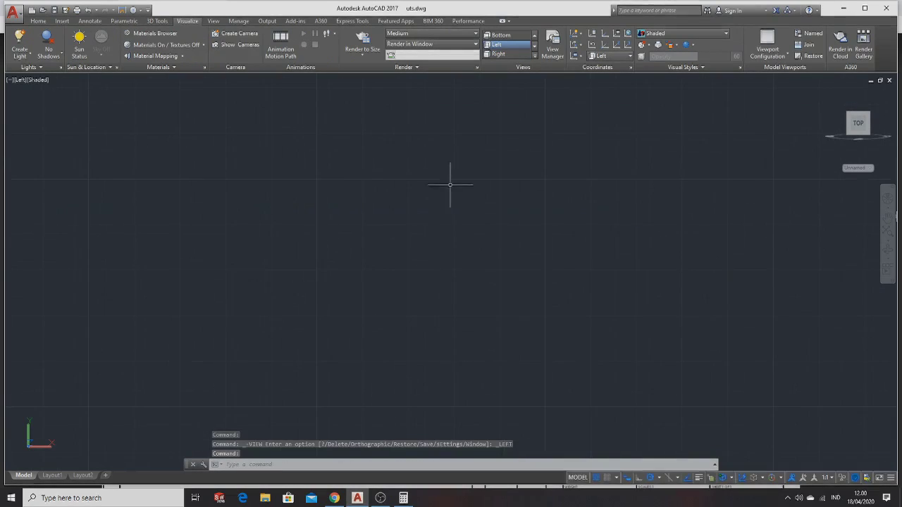
Step: Draw a Ø15 circle in empty space left of the screen centre
{"action": "left_click", "coordinate": [38, 20]}
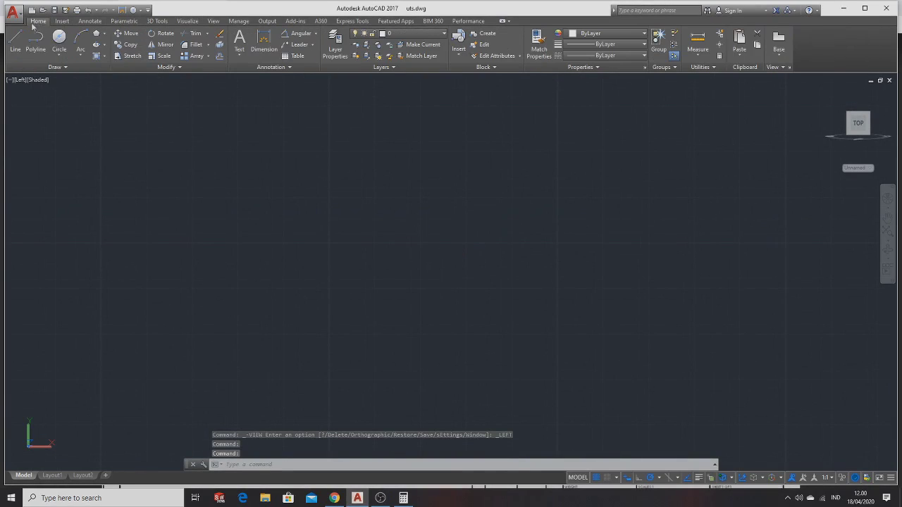
{"action": "left_click", "coordinate": [59, 39]}
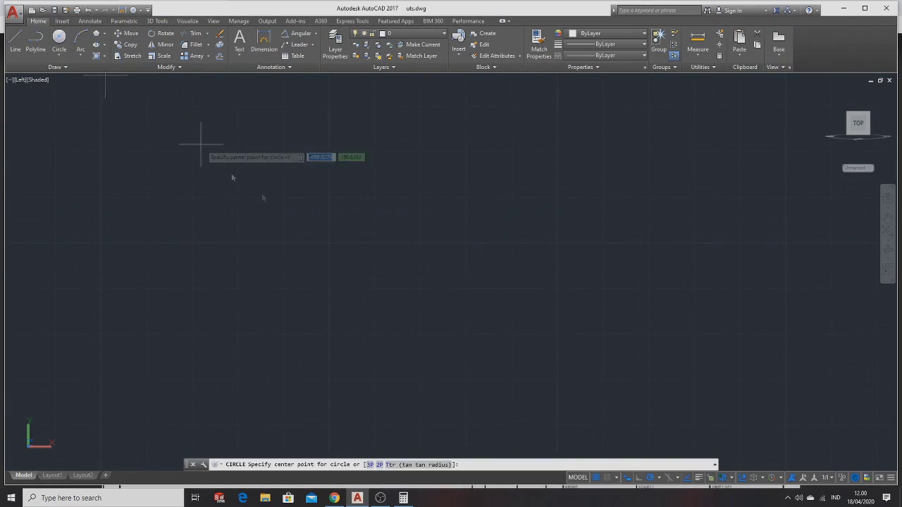
{"action": "left_click", "coordinate": [328, 241]}
{"action": "type", "text": "d"}
{"action": "key", "text": "Return"}
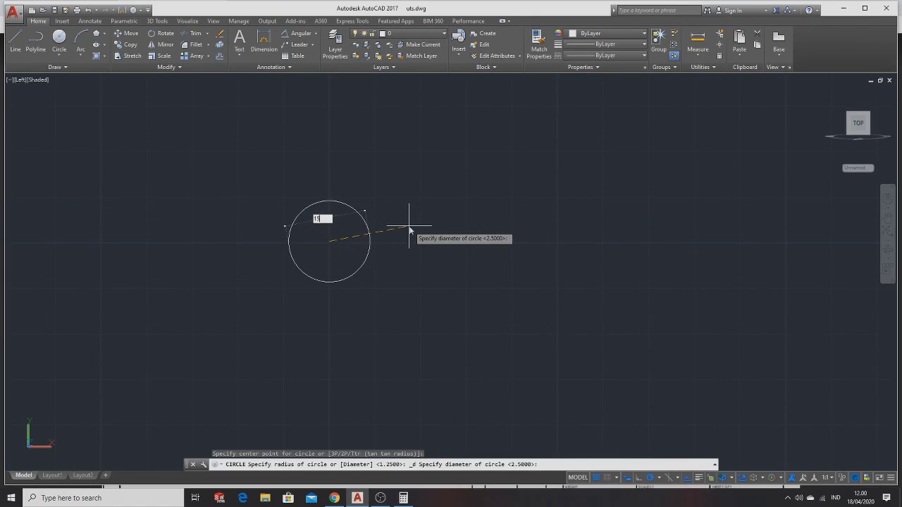
{"action": "key", "text": "Return"}
{"action": "key", "text": "alt+Tab"}
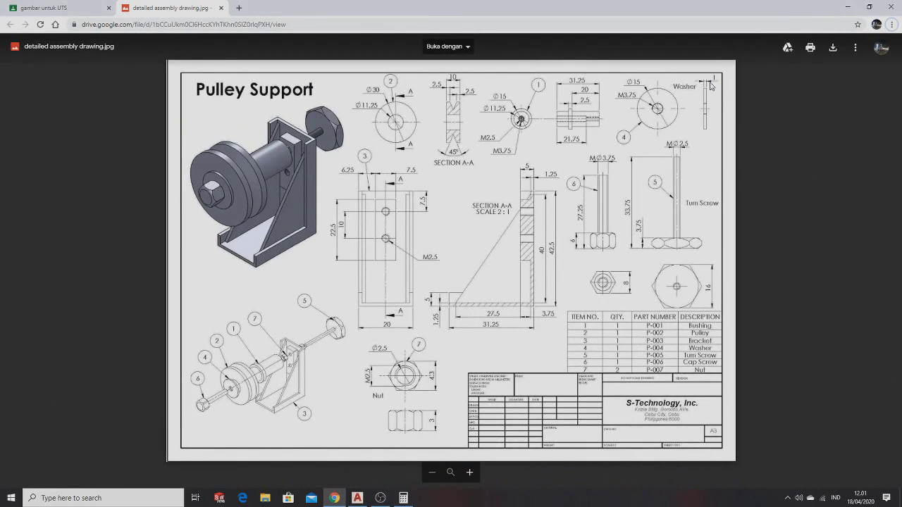
{"action": "key", "text": "alt+Tab"}
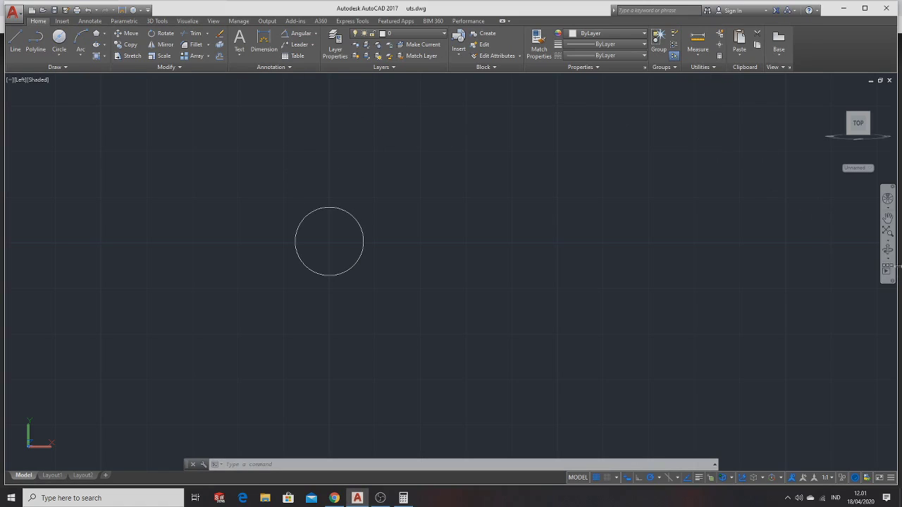
{"action": "left_click_drag", "start_coordinate": [555, 248], "coordinate": [439, 256]}
{"action": "key", "text": "Escape"}
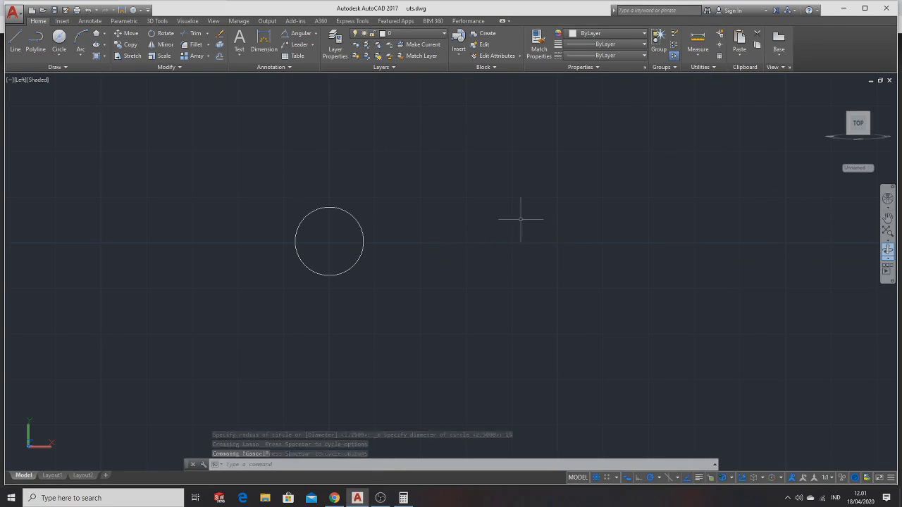
Step: Switch to the SW Isometric view and zoom in on the Ø15 circle
{"action": "left_click_drag", "start_coordinate": [483, 211], "coordinate": [439, 80]}
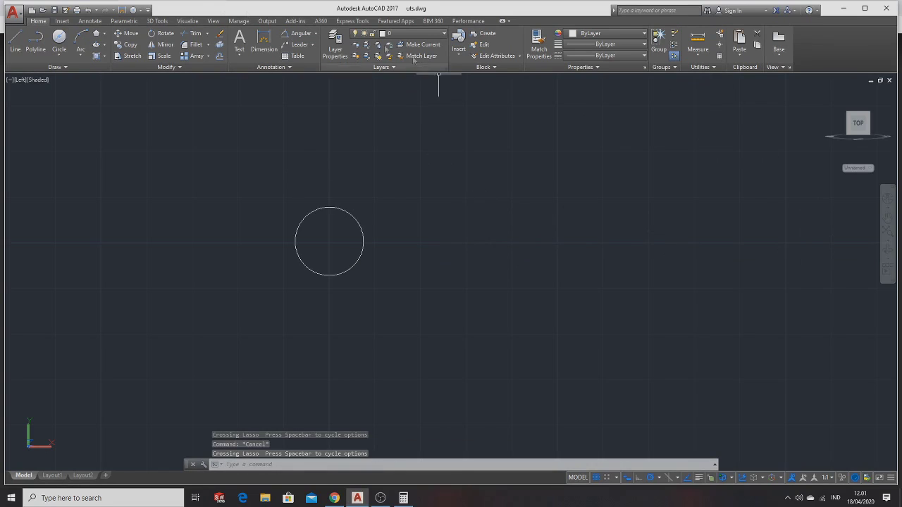
{"action": "left_click", "coordinate": [188, 21]}
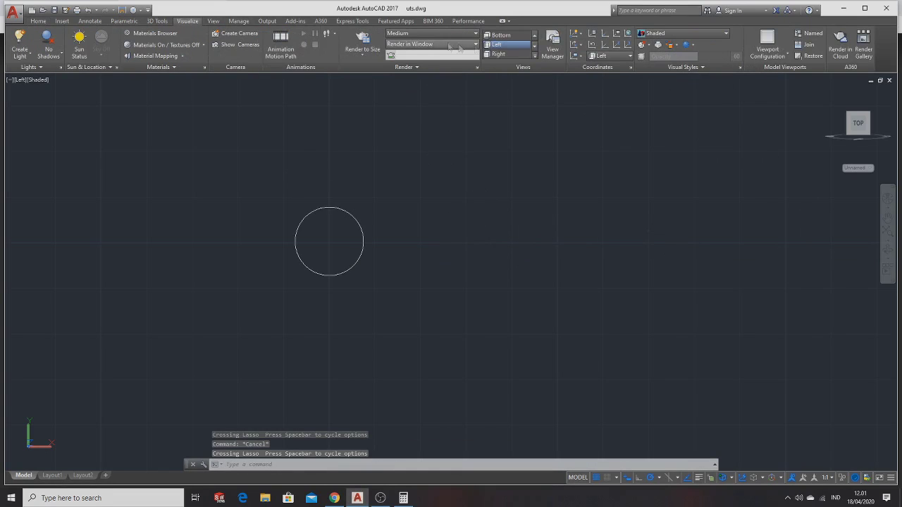
{"action": "left_click", "coordinate": [524, 54]}
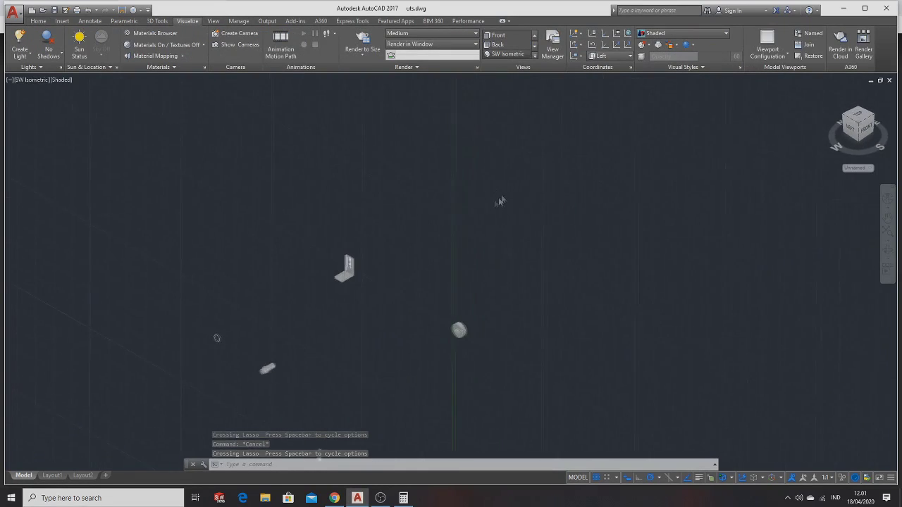
{"action": "mouse_move", "coordinate": [224, 342]}
{"action": "middle_mouse_down", "text": "shift"}
{"action": "mouse_move", "coordinate": [308, 302]}
{"action": "mouse_move", "coordinate": [327, 275]}
{"action": "middle_mouse_up", "text": "shift"}
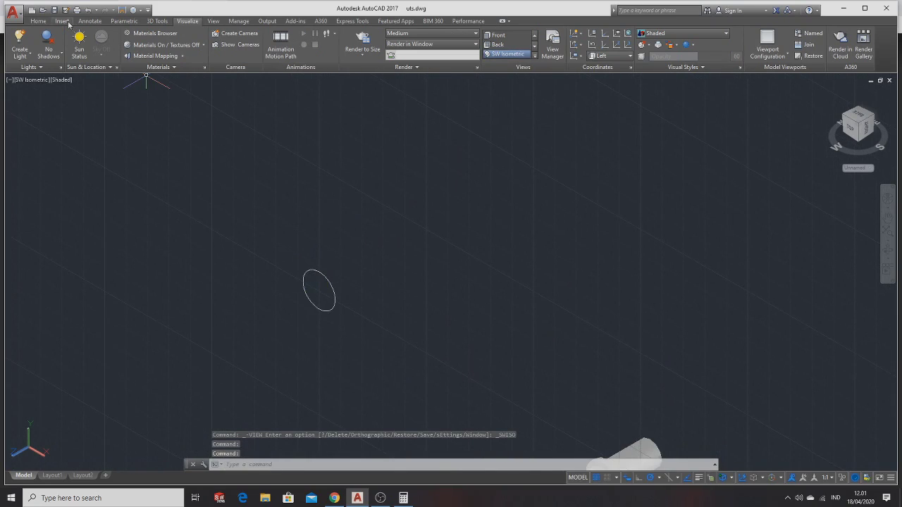
Step: Extrude the Ø15 circle into a washer disc 1 unit thick
{"action": "left_click", "coordinate": [38, 21]}
{"action": "left_click", "coordinate": [150, 21]}
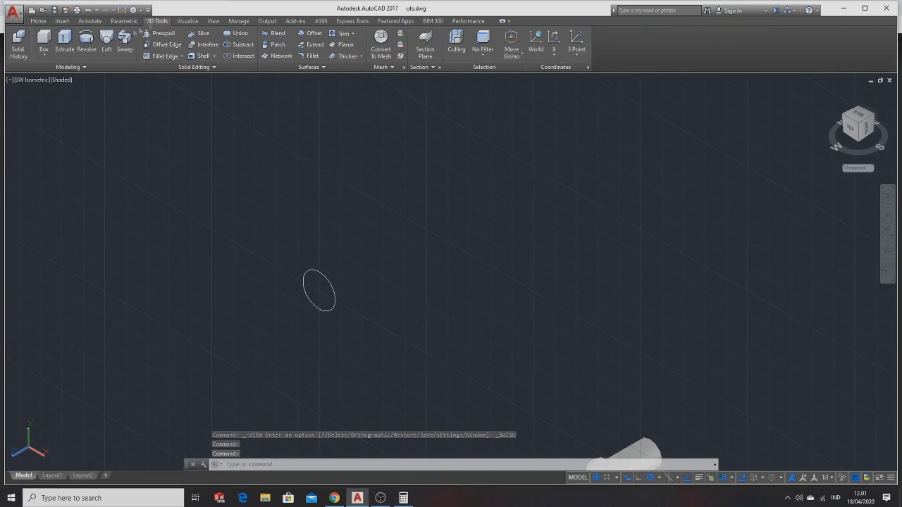
{"action": "left_click", "coordinate": [64, 41]}
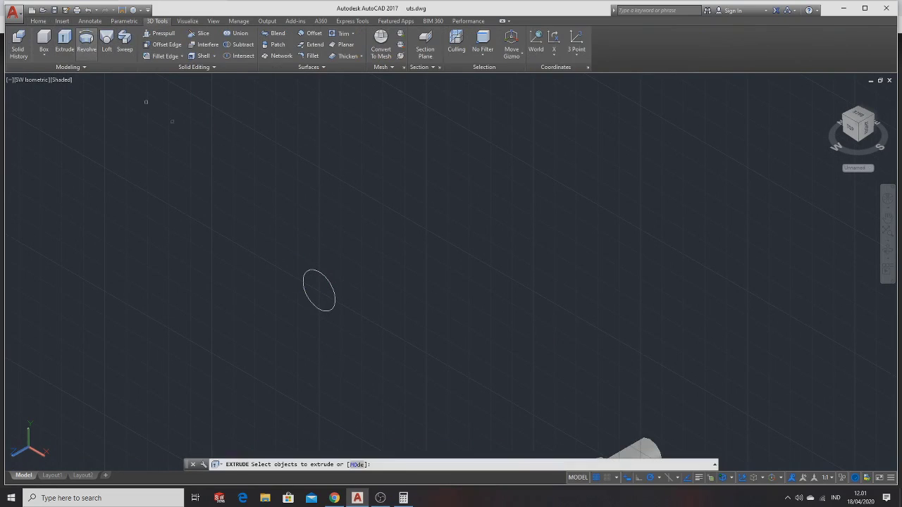
{"action": "left_click", "coordinate": [321, 270]}
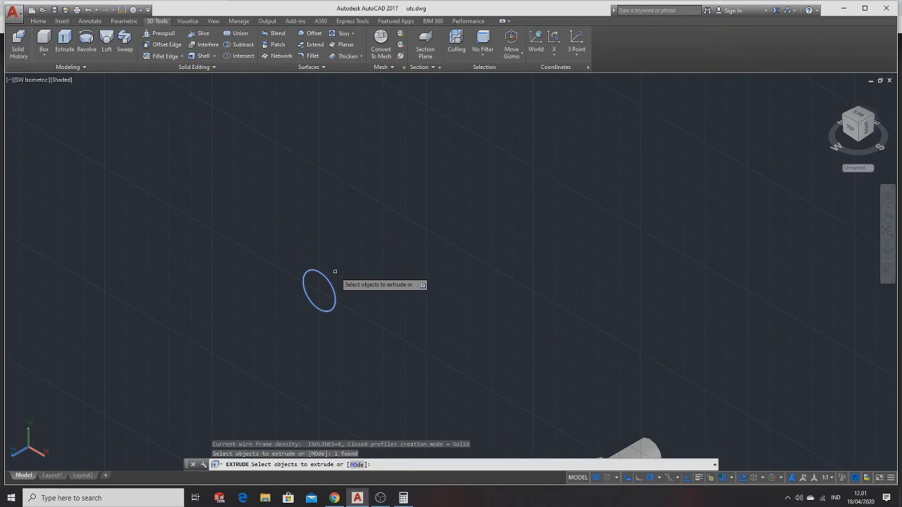
{"action": "key", "text": "Return"}
{"action": "key", "text": "Return"}
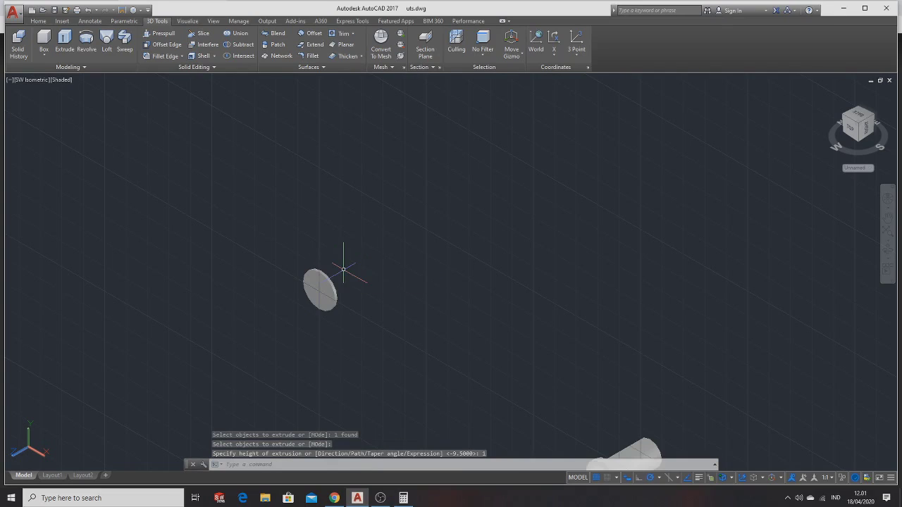
{"action": "key", "text": "alt+Tab"}
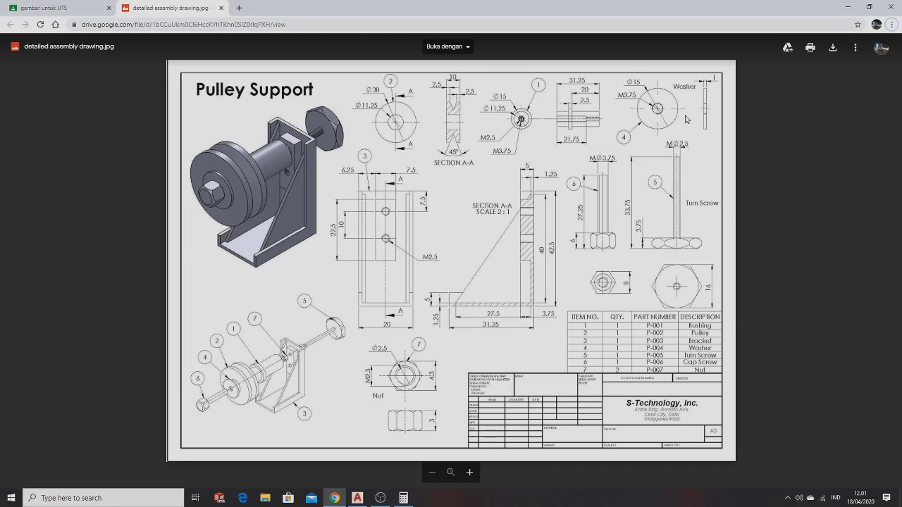
Step: Draw a Ø3.75 hole circle centred on the washer disc face
{"action": "key", "text": "alt+Tab"}
{"action": "key", "text": "Escape"}
{"action": "scroll", "coordinate": [278, 240], "scroll_direction": "up", "scroll_amount": 4}
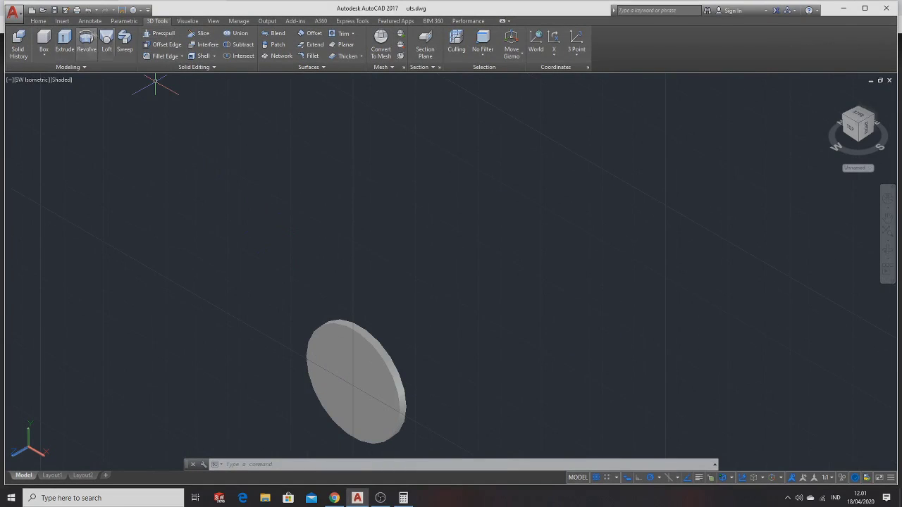
{"action": "left_click", "coordinate": [36, 21]}
{"action": "left_click", "coordinate": [61, 37]}
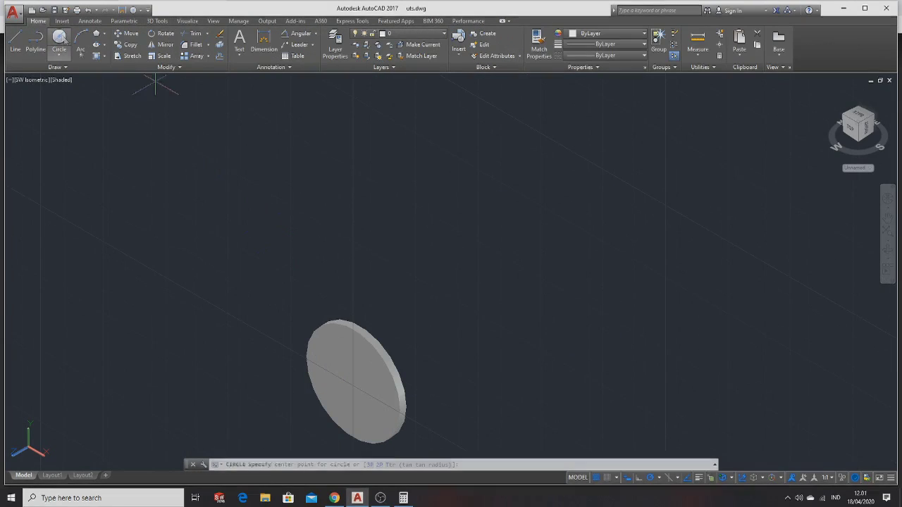
{"action": "middle_click_drag", "start_coordinate": [355, 382], "coordinate": [325, 248]}
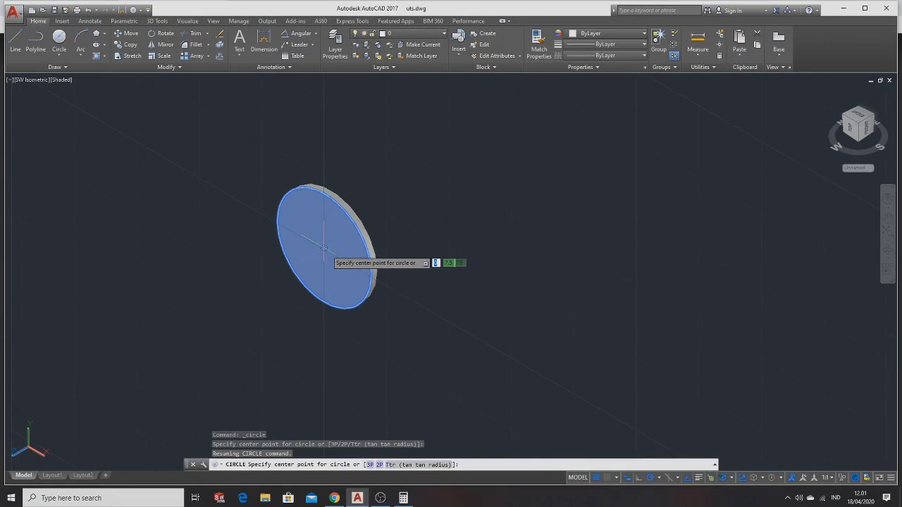
{"action": "left_click", "coordinate": [324, 248]}
{"action": "type", "text": "5"}
{"action": "key", "text": "Return"}
{"action": "key", "text": "alt+Tab"}
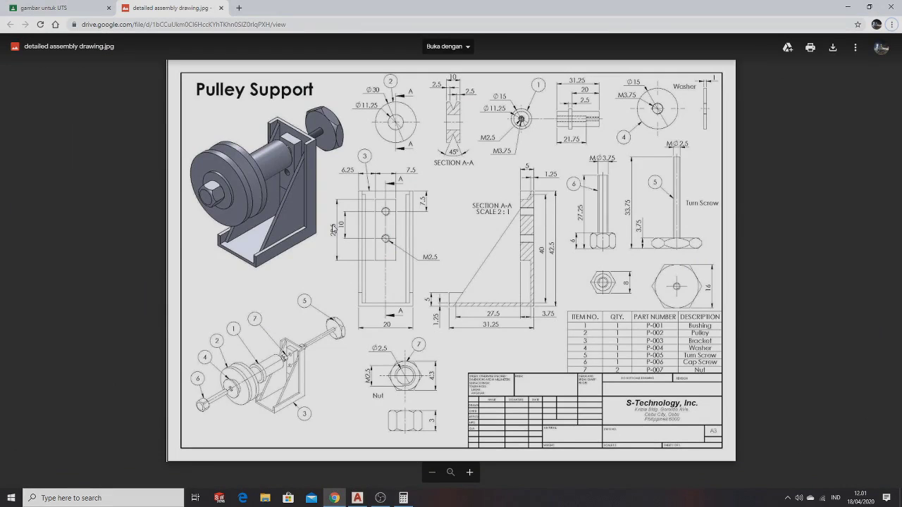
{"action": "key", "text": "alt+Tab"}
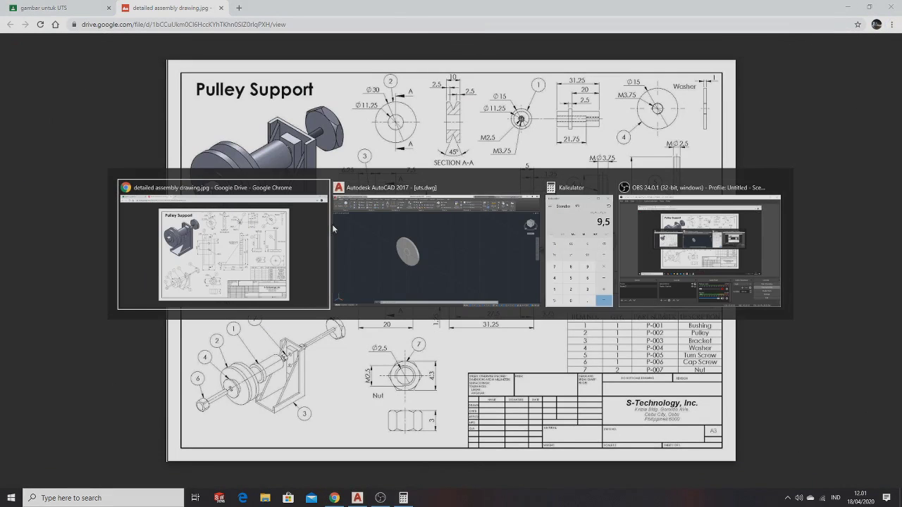
{"action": "left_click", "coordinate": [333, 226]}
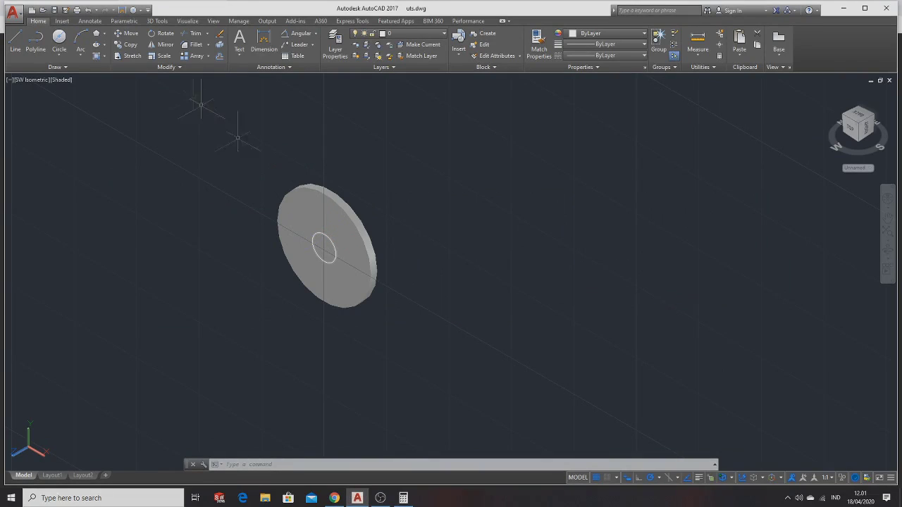
Step: Attempt extrusions of the disc and inner circle, cancelling each one
{"action": "left_click", "coordinate": [157, 21]}
{"action": "left_click", "coordinate": [59, 46]}
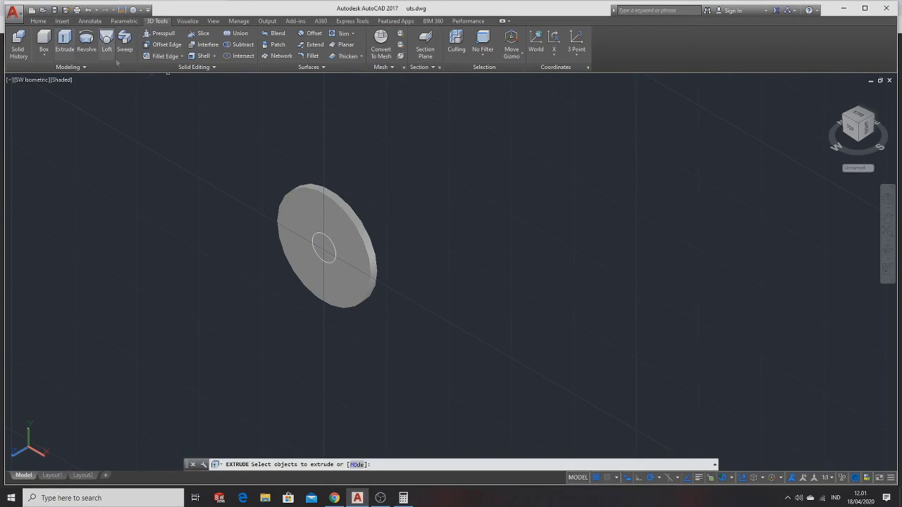
{"action": "left_click", "coordinate": [331, 241]}
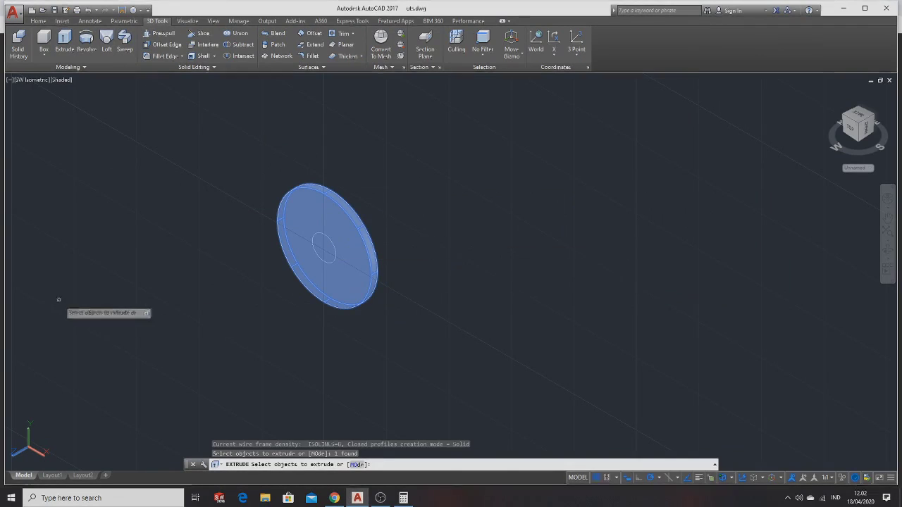
{"action": "key", "text": "Escape"}
{"action": "left_click", "coordinate": [328, 240]}
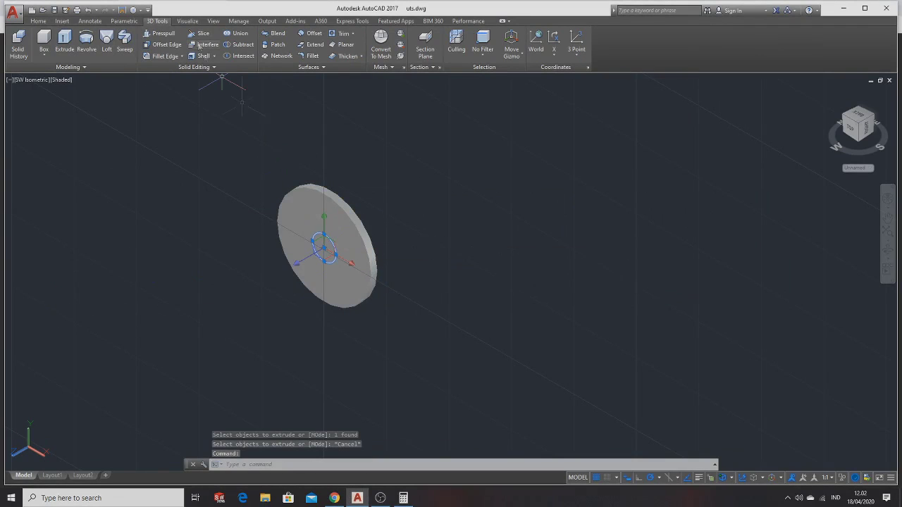
{"action": "left_click", "coordinate": [73, 47]}
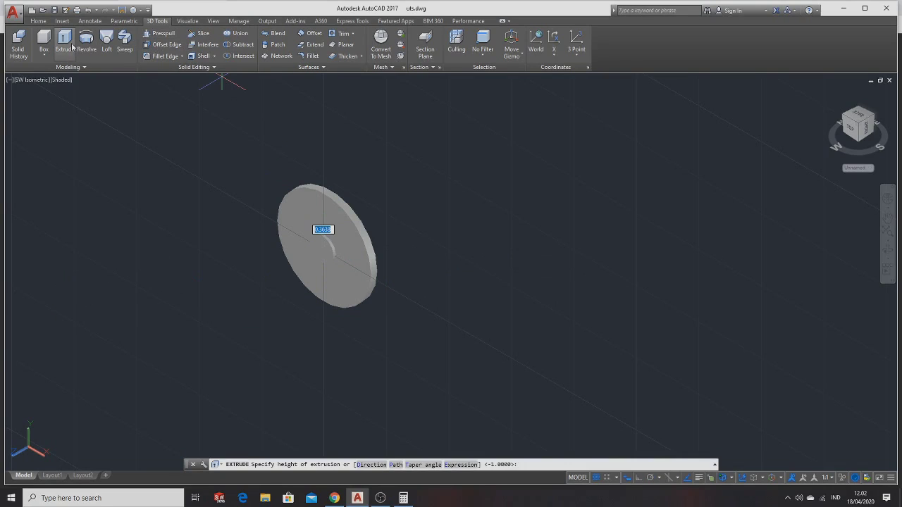
{"action": "key", "text": "Escape"}
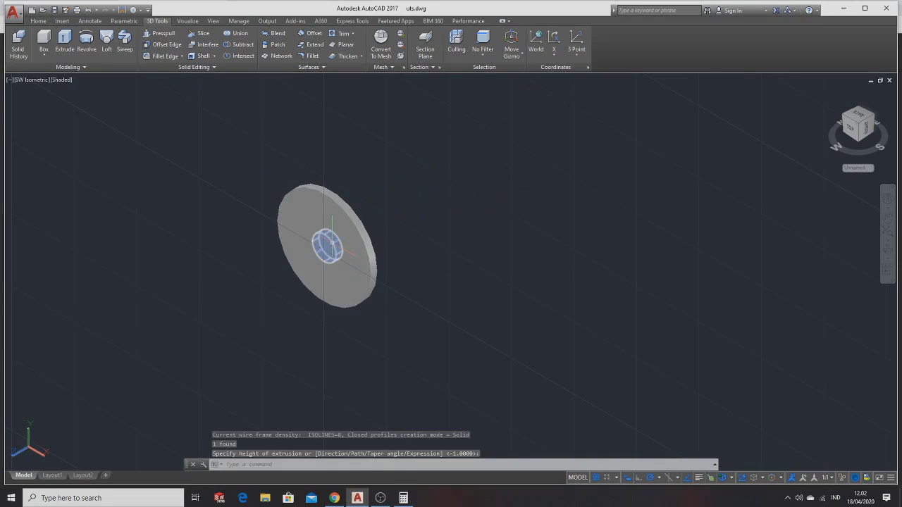
{"action": "left_click", "coordinate": [331, 243]}
{"action": "key", "text": "Escape"}
{"action": "key", "text": "Escape"}
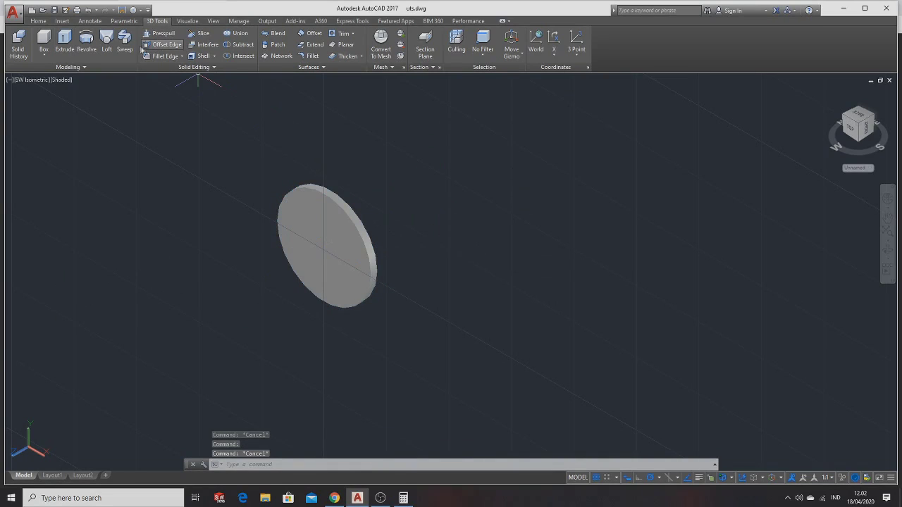
Step: Subtract the inner cylinder from the disc to cut its centre hole, then compare with the drawing
{"action": "left_click", "coordinate": [240, 44]}
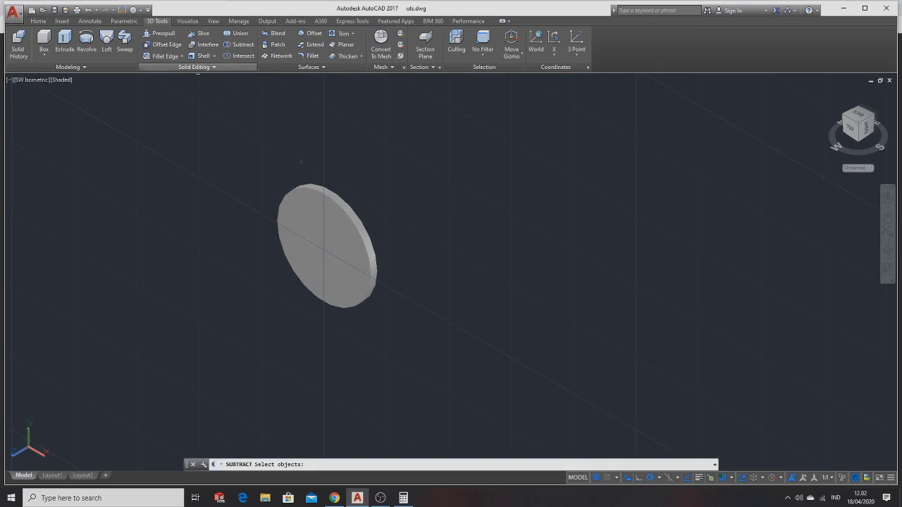
{"action": "left_click", "coordinate": [340, 220]}
{"action": "key", "text": "Return"}
{"action": "left_click", "coordinate": [324, 246]}
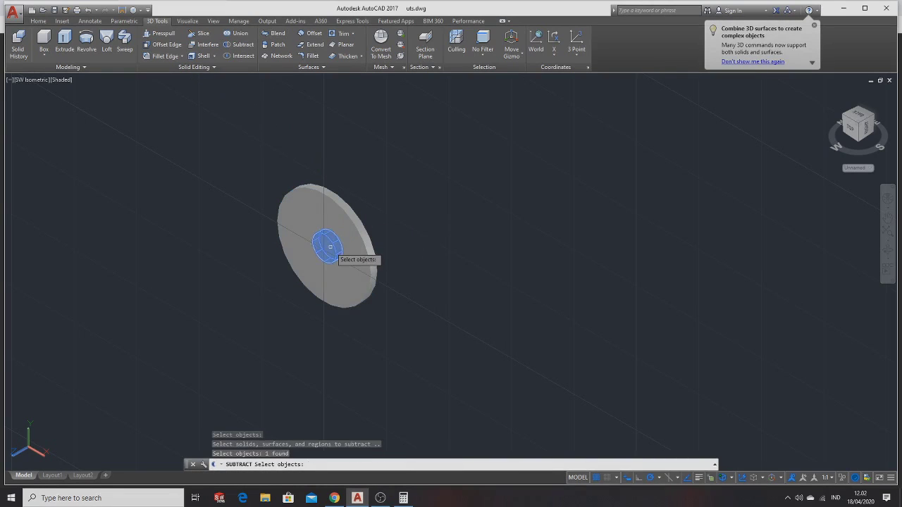
{"action": "key", "text": "Return"}
{"action": "mouse_move", "coordinate": [622, 272]}
{"action": "middle_mouse_down", "text": "shift"}
{"action": "mouse_move", "coordinate": [485, 256]}
{"action": "mouse_move", "coordinate": [427, 296]}
{"action": "mouse_move", "coordinate": [352, 298]}
{"action": "mouse_move", "coordinate": [396, 288]}
{"action": "middle_mouse_up", "text": "shift"}
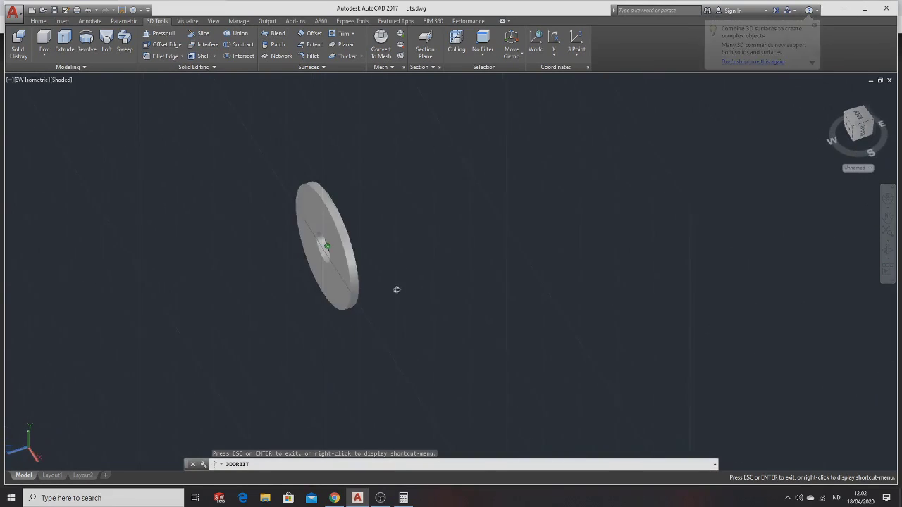
{"action": "key", "text": "alt+Tab"}
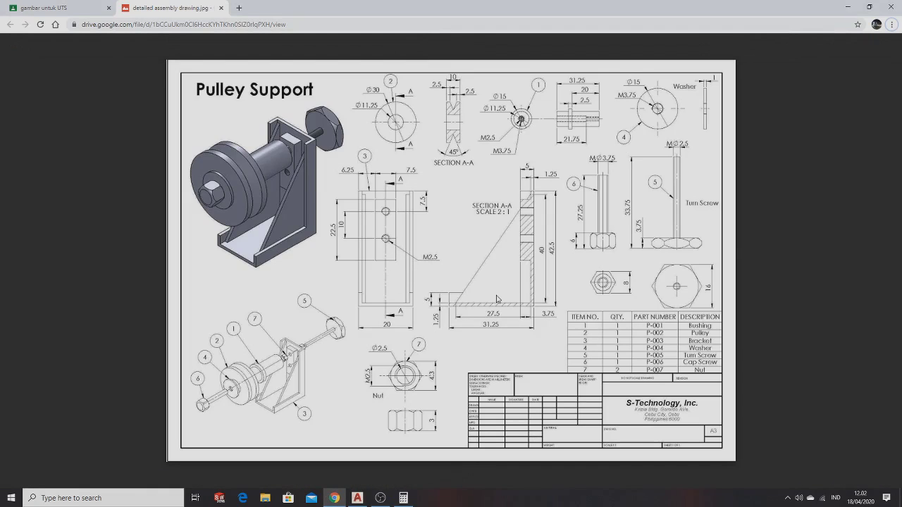
{"action": "key", "text": "alt+Tab"}
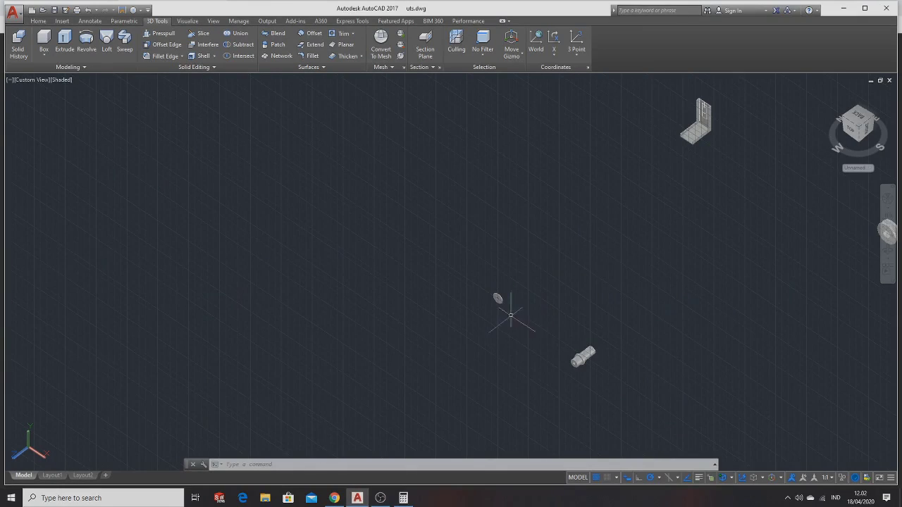
Step: Zoom in on the L-shaped bracket and set the visual style to 2D Wireframe
{"action": "middle_click_drag", "start_coordinate": [692, 168], "coordinate": [638, 282]}
{"action": "scroll", "coordinate": [637, 142], "scroll_direction": "up", "scroll_amount": 5}
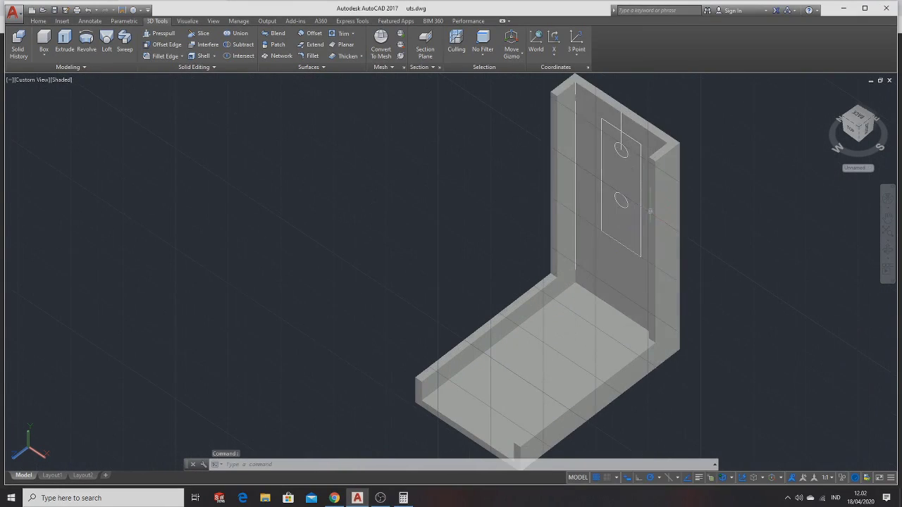
{"action": "middle_click_drag", "start_coordinate": [637, 141], "coordinate": [659, 180]}
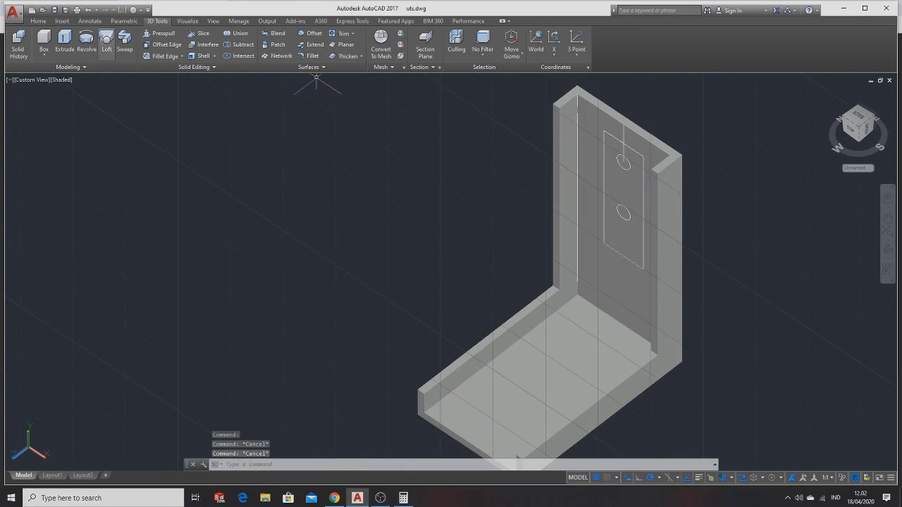
{"action": "left_click", "coordinate": [69, 22]}
{"action": "left_click", "coordinate": [39, 24]}
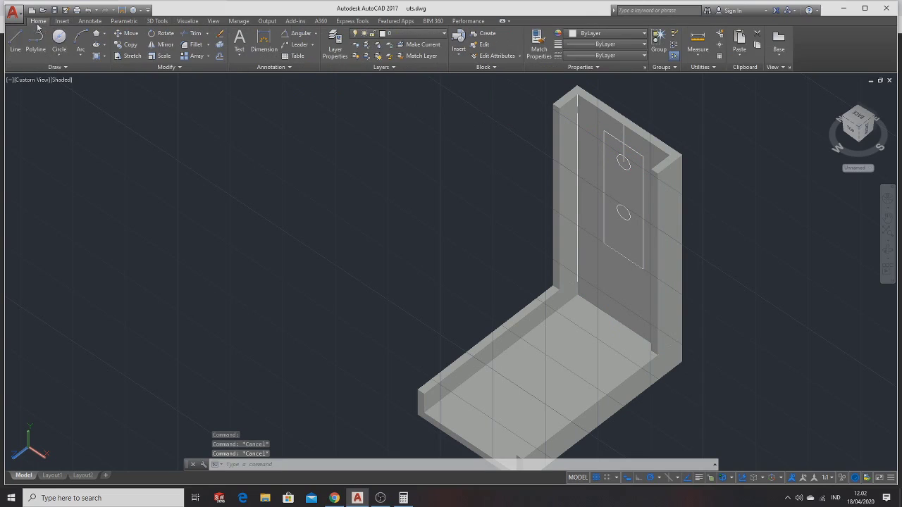
{"action": "left_click", "coordinate": [20, 44]}
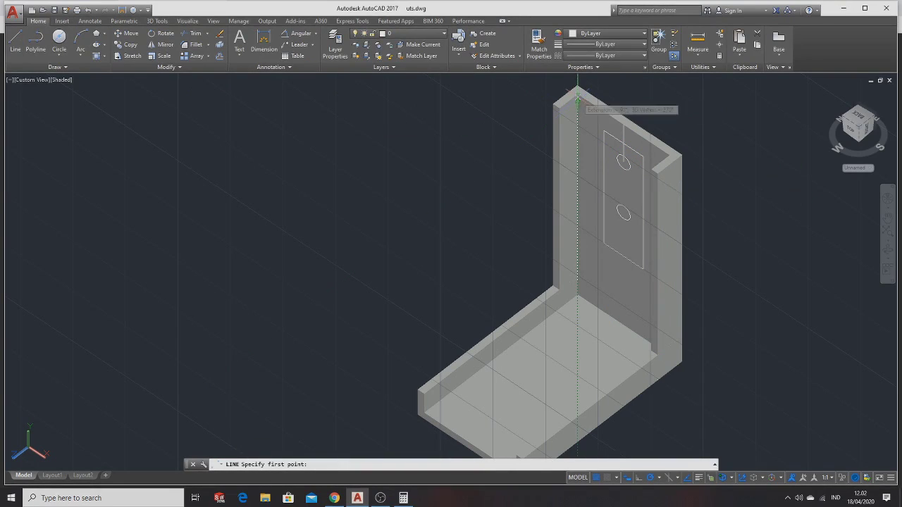
{"action": "scroll", "coordinate": [577, 102], "scroll_direction": "up", "scroll_amount": 2}
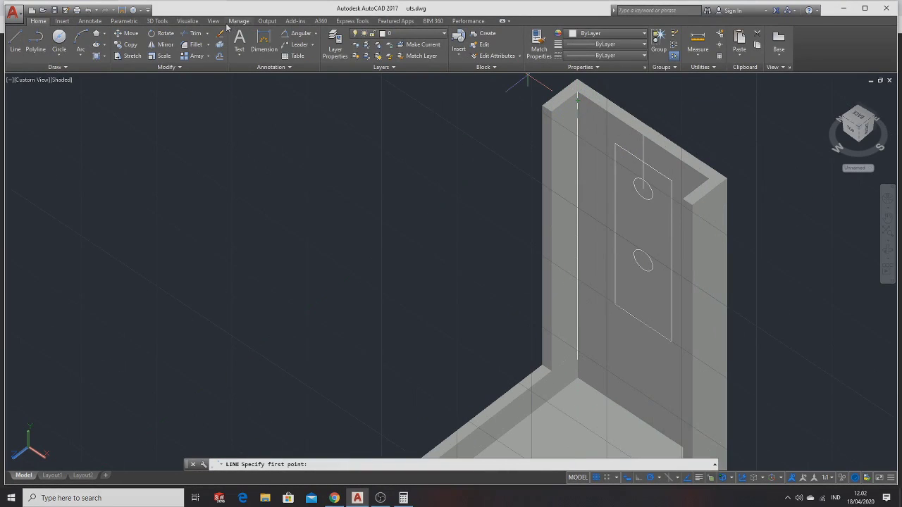
{"action": "left_click", "coordinate": [188, 20]}
{"action": "left_click", "coordinate": [676, 33]}
{"action": "left_click", "coordinate": [654, 50]}
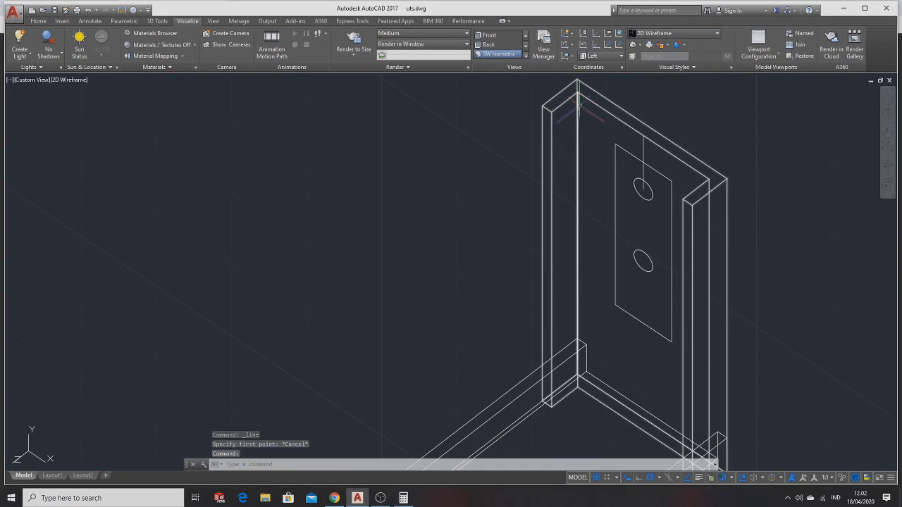
Step: Try a line from the top of the wall down to the base edge, then cancel it
{"action": "right_click", "coordinate": [578, 102]}
{"action": "left_click", "coordinate": [609, 140]}
{"action": "left_click", "coordinate": [44, 24]}
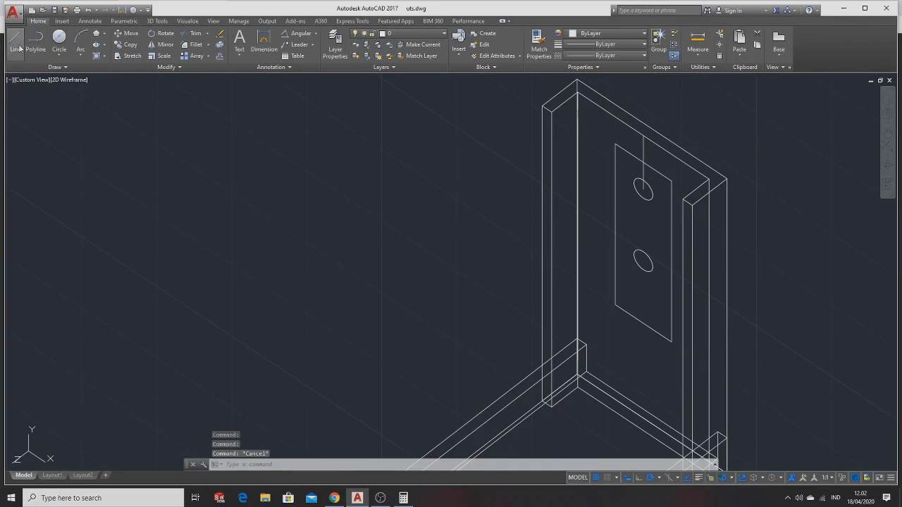
{"action": "left_click", "coordinate": [15, 41]}
{"action": "left_click", "coordinate": [578, 109]}
{"action": "type", "text": "125"}
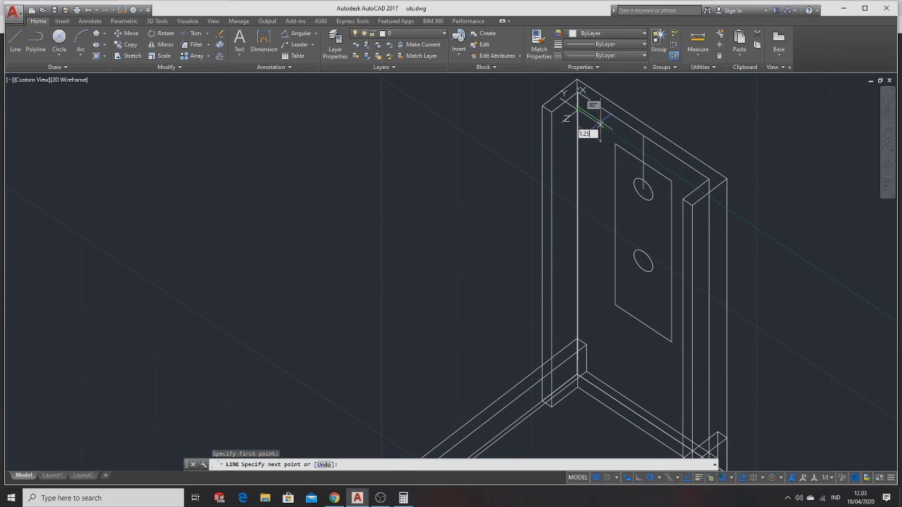
{"action": "type", "text": "1.25"}
{"action": "key", "text": "Return"}
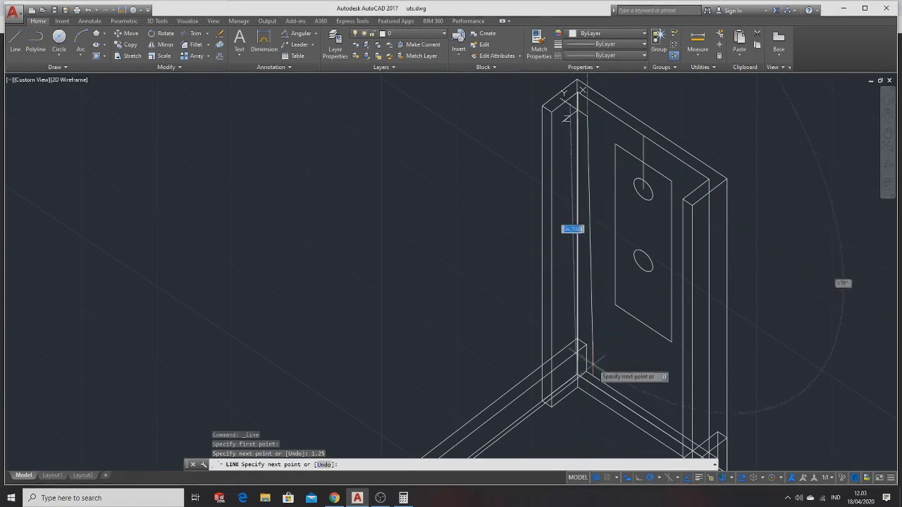
{"action": "mouse_move", "coordinate": [590, 378]}
{"action": "middle_mouse_down"}
{"action": "mouse_move", "coordinate": [556, 303]}
{"action": "mouse_move", "coordinate": [523, 279]}
{"action": "middle_mouse_up"}
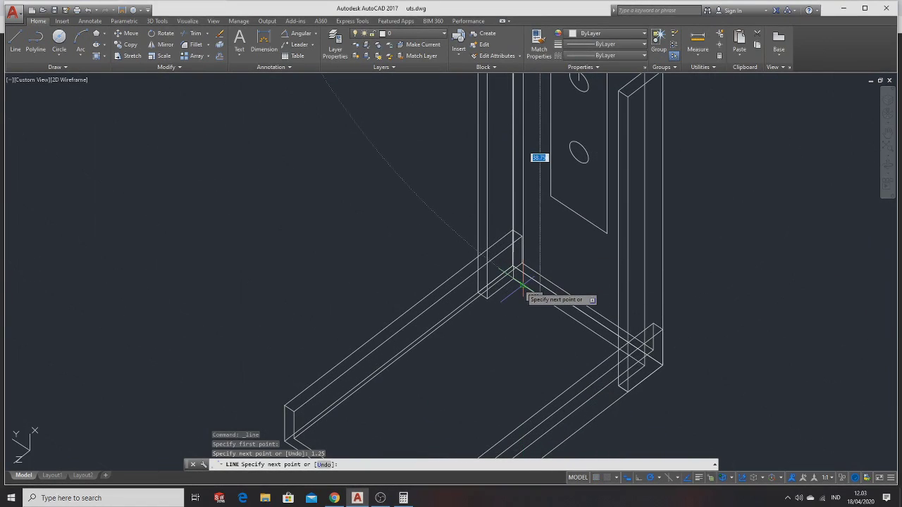
{"action": "scroll", "coordinate": [521, 286], "scroll_direction": "down", "scroll_amount": 3}
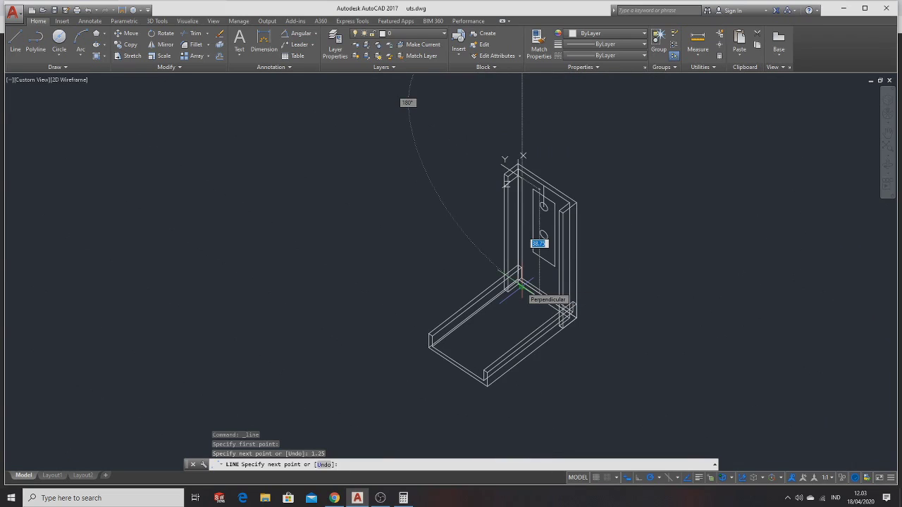
{"action": "left_click", "coordinate": [521, 285]}
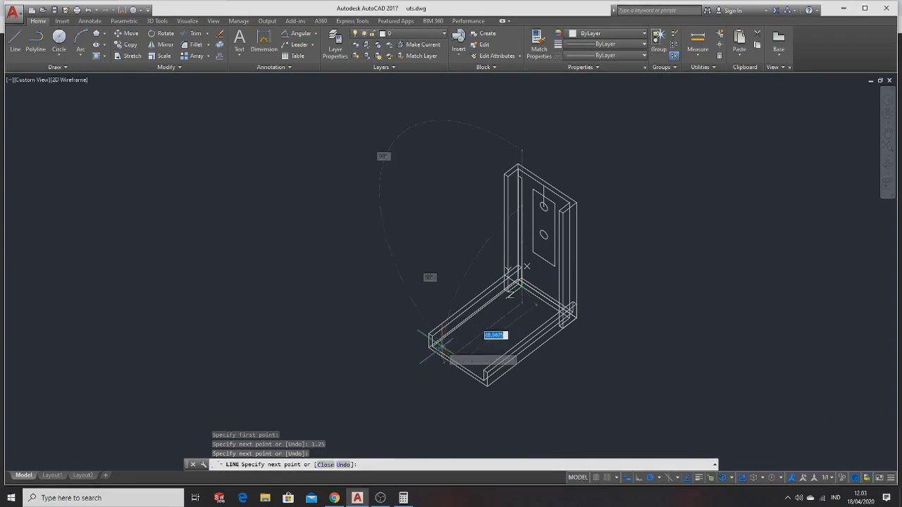
{"action": "middle_click_drag", "start_coordinate": [447, 347], "coordinate": [448, 345]}
{"action": "scroll", "coordinate": [448, 346], "scroll_direction": "up", "scroll_amount": 4}
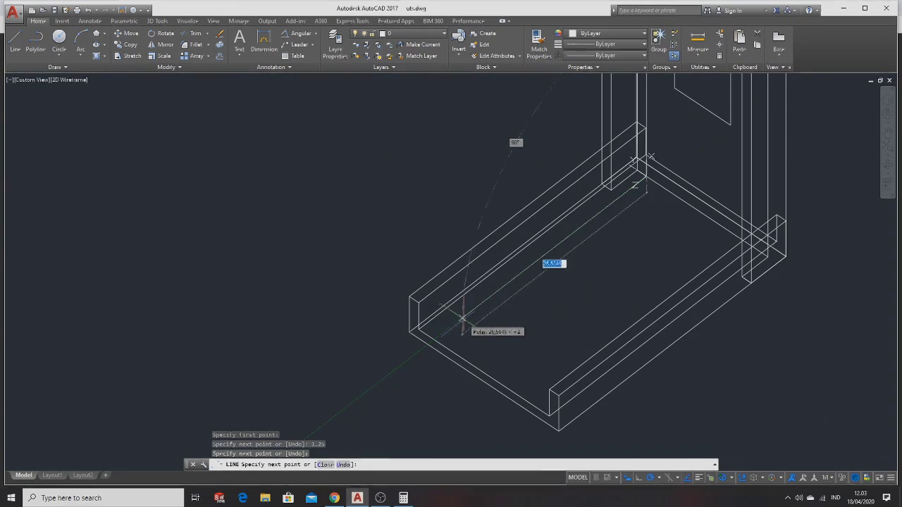
{"action": "key", "text": "Escape"}
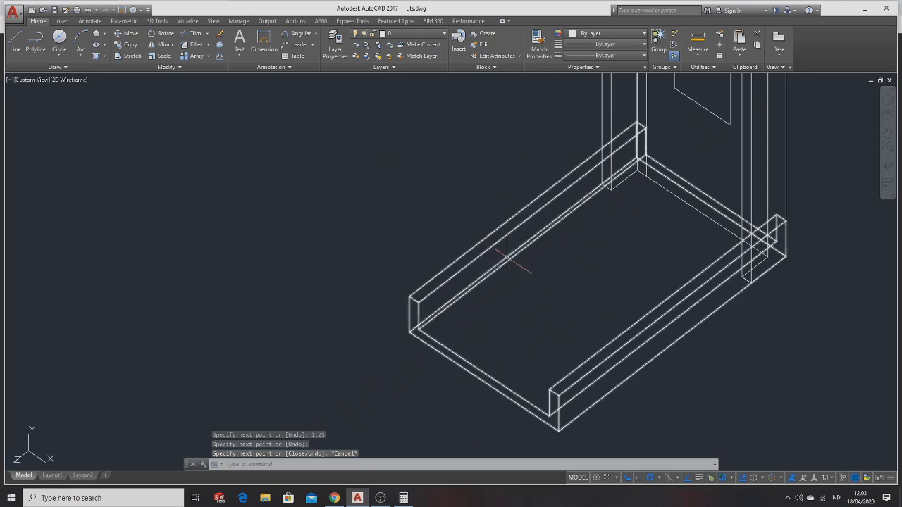
Step: Draw a line from the bracket base corner with a 2.5 segment, then a 1.25 segment
{"action": "left_click", "coordinate": [17, 39]}
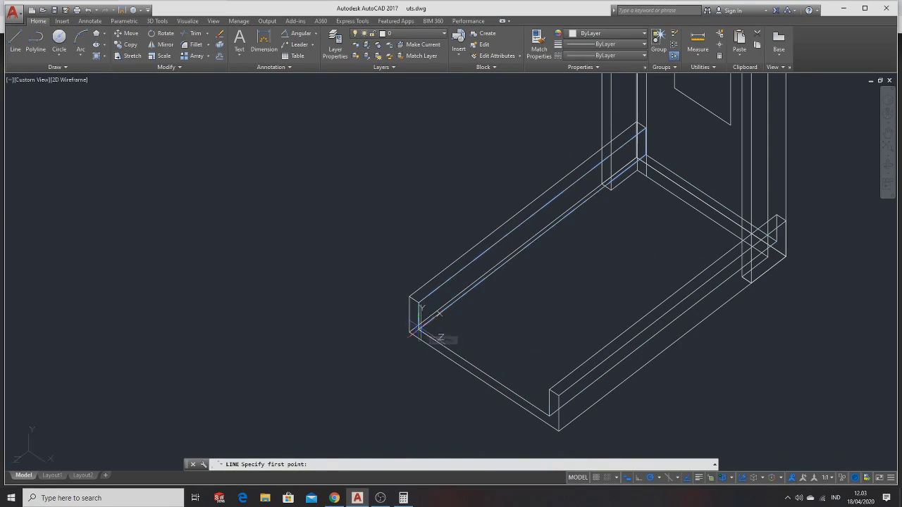
{"action": "left_click", "coordinate": [417, 327]}
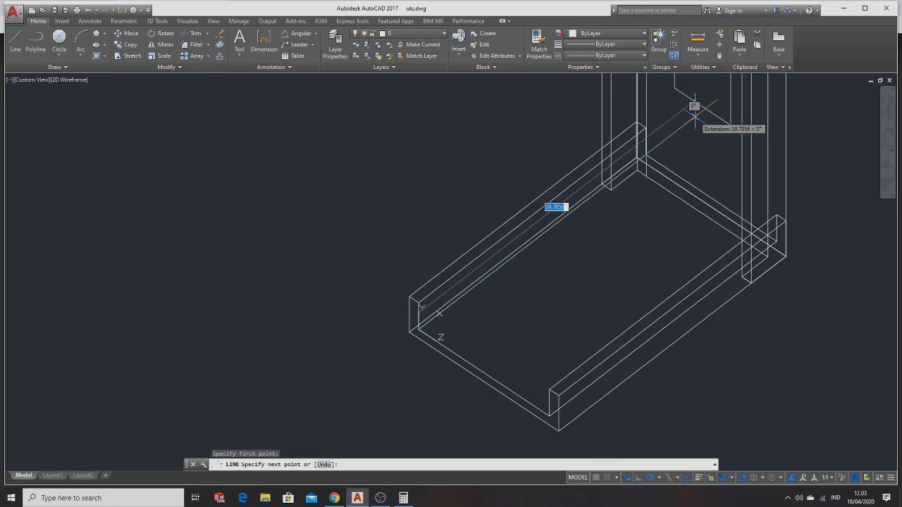
{"action": "type", "text": ".5"}
{"action": "key", "text": "Return"}
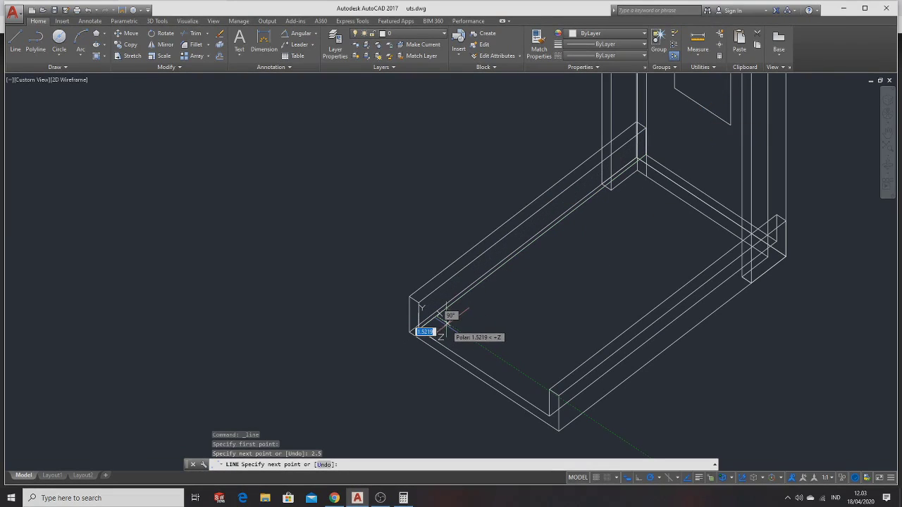
{"action": "type", "text": "1.25"}
{"action": "key", "text": "Return"}
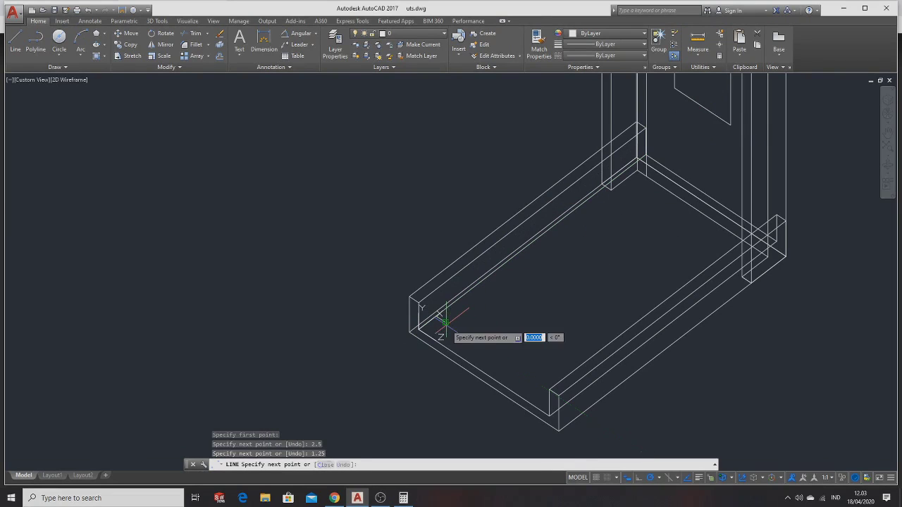
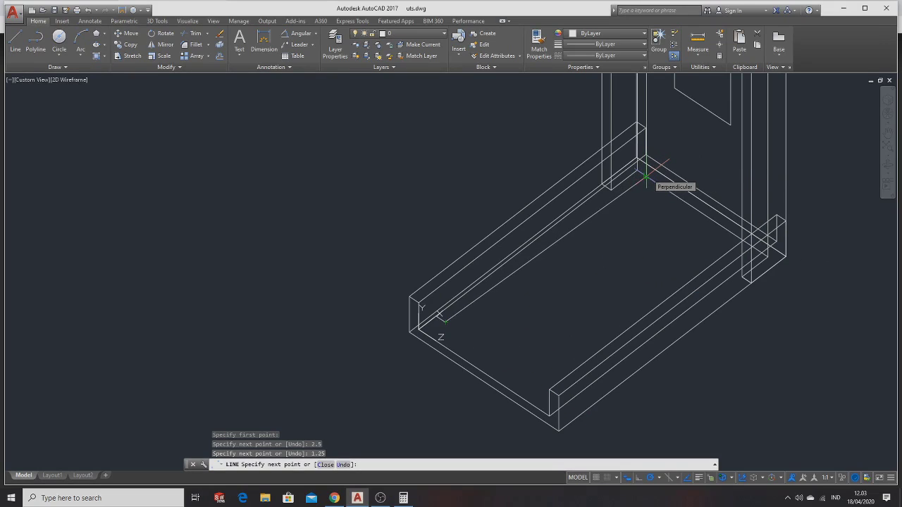
Step: End the line command and orbit the bracket to a more straight-on view
{"action": "key", "text": "Escape"}
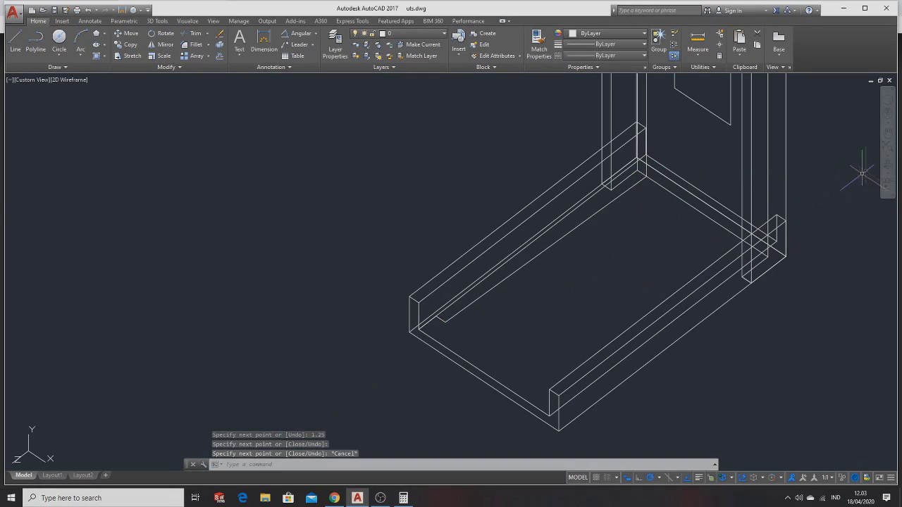
{"action": "left_click", "coordinate": [886, 164]}
{"action": "mouse_move", "coordinate": [874, 169]}
{"action": "left_mouse_down"}
{"action": "mouse_move", "coordinate": [804, 167]}
{"action": "mouse_move", "coordinate": [739, 193]}
{"action": "mouse_move", "coordinate": [731, 205]}
{"action": "mouse_move", "coordinate": [735, 230]}
{"action": "left_mouse_up"}
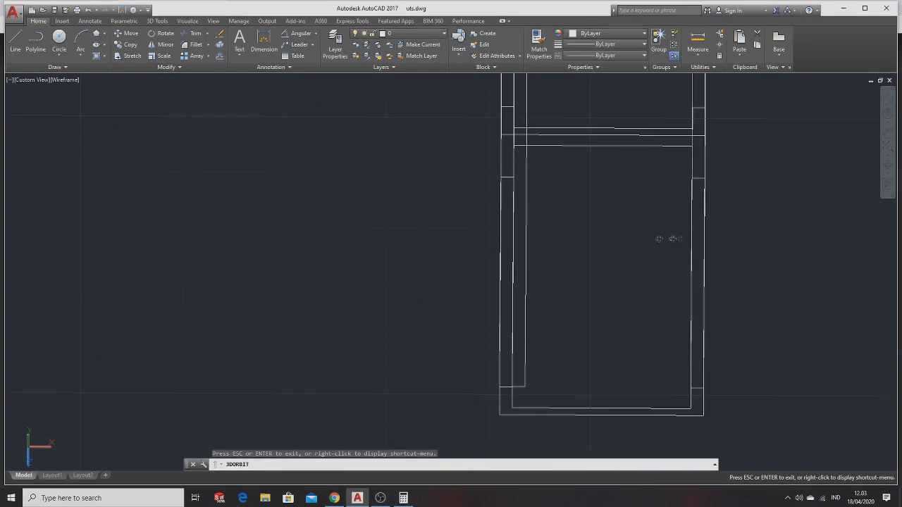
{"action": "left_click_drag", "start_coordinate": [673, 238], "coordinate": [630, 244]}
{"action": "mouse_move", "coordinate": [601, 218]}
{"action": "left_mouse_down"}
{"action": "mouse_move", "coordinate": [565, 232]}
{"action": "mouse_move", "coordinate": [560, 310]}
{"action": "mouse_move", "coordinate": [556, 263]}
{"action": "mouse_move", "coordinate": [521, 234]}
{"action": "mouse_move", "coordinate": [562, 234]}
{"action": "left_mouse_up"}
{"action": "key", "text": "Escape"}
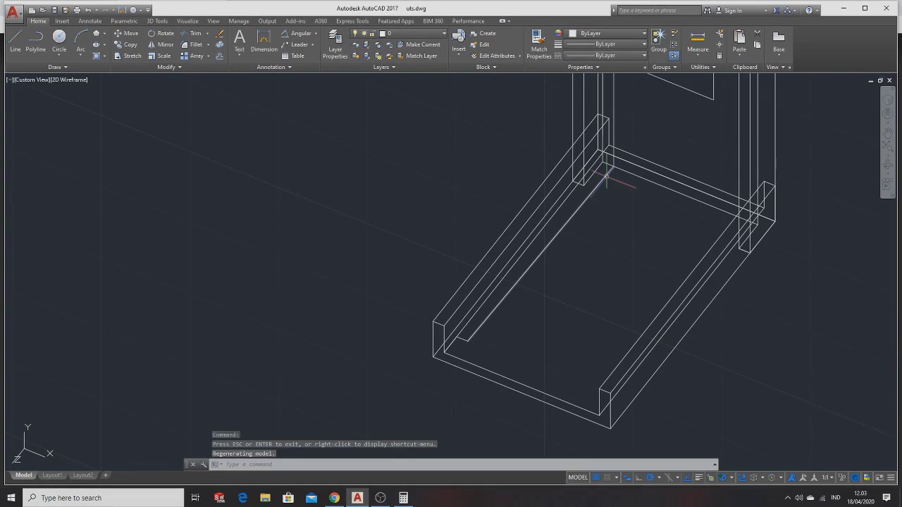
Step: Select the tray's diagonal and vertical lines, then clear the selection
{"action": "left_click", "coordinate": [606, 174]}
{"action": "left_click", "coordinate": [615, 152]}
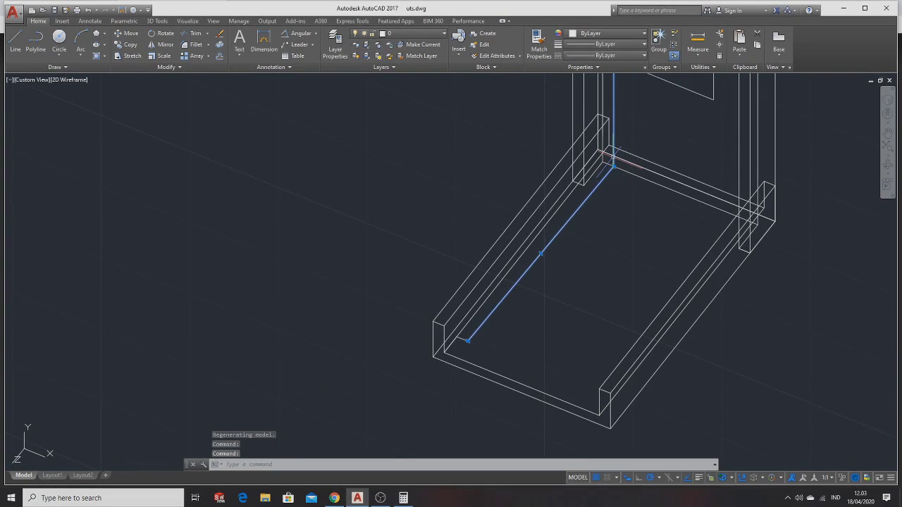
{"action": "key", "text": "Escape"}
{"action": "scroll", "coordinate": [593, 200], "scroll_direction": "up", "scroll_amount": 3}
{"action": "scroll", "coordinate": [598, 177], "scroll_direction": "down", "scroll_amount": 3}
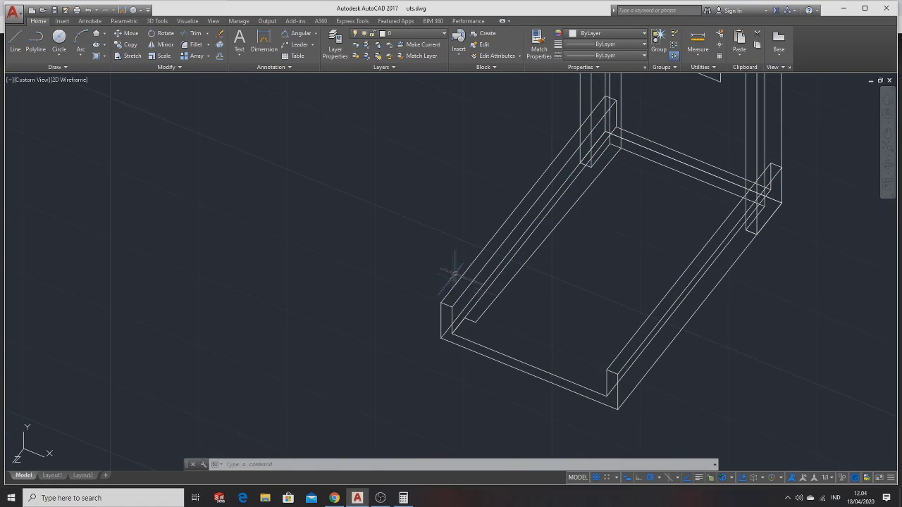
Step: Draw a trial line from the tray corner to the tray edge, then delete it
{"action": "left_click", "coordinate": [15, 48]}
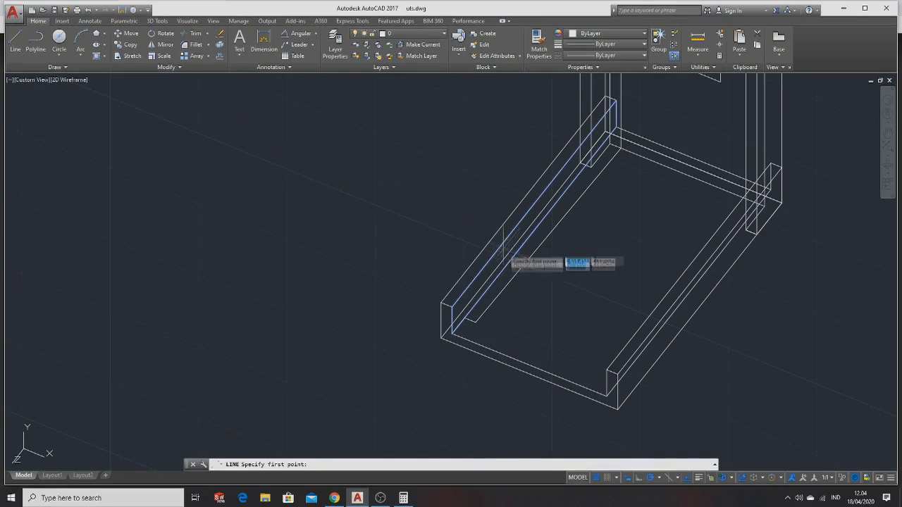
{"action": "left_click", "coordinate": [464, 319]}
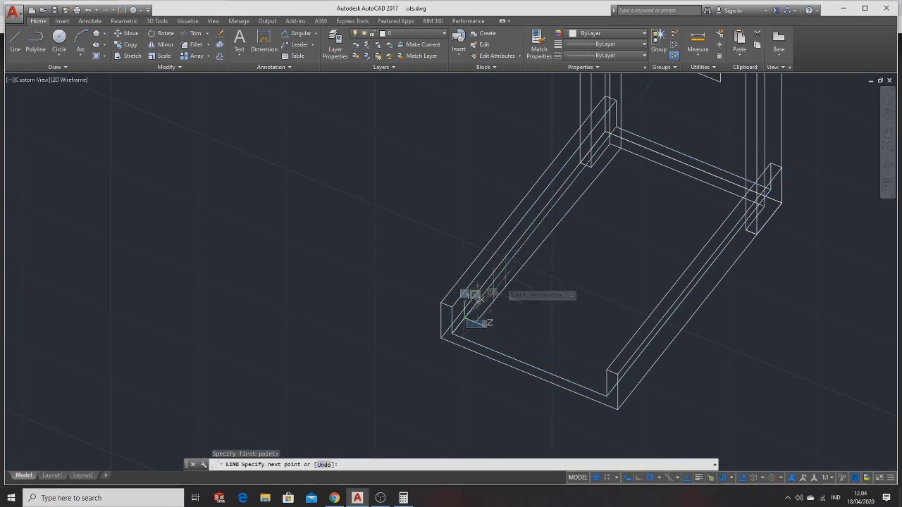
{"action": "left_click", "coordinate": [611, 148]}
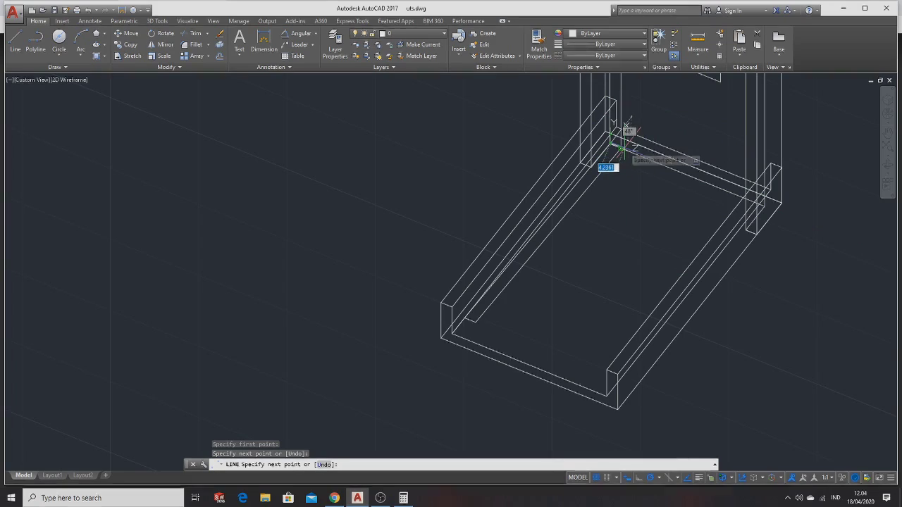
{"action": "key", "text": "Escape"}
{"action": "left_click", "coordinate": [574, 185]}
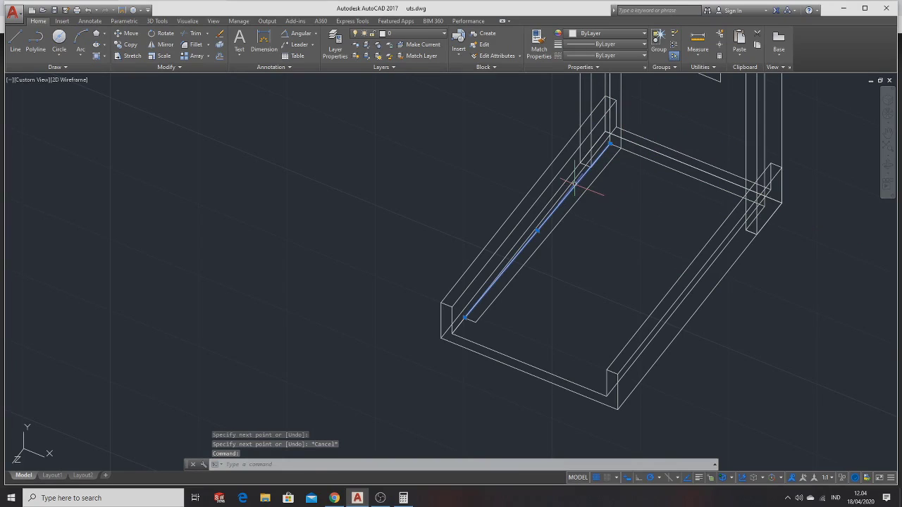
{"action": "key", "text": "Delete"}
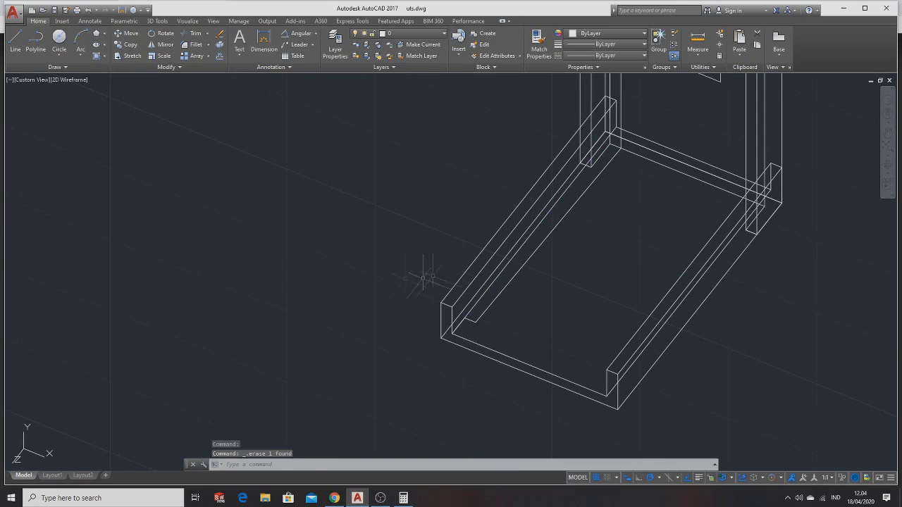
Step: Draw a long trial diagonal from the bracket's lower corner to the upright's top, then delete it
{"action": "left_click", "coordinate": [14, 42]}
{"action": "scroll", "coordinate": [448, 296], "scroll_direction": "down", "scroll_amount": 4}
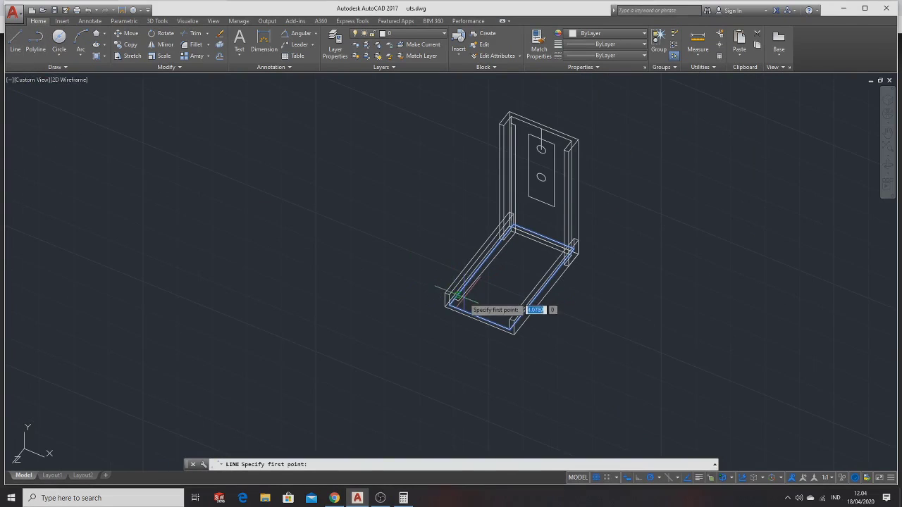
{"action": "left_click", "coordinate": [454, 299]}
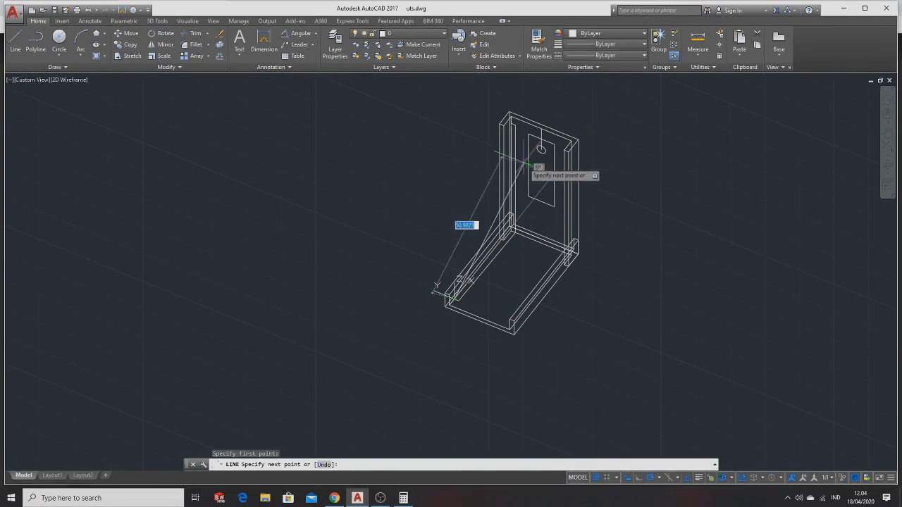
{"action": "left_click", "coordinate": [509, 125]}
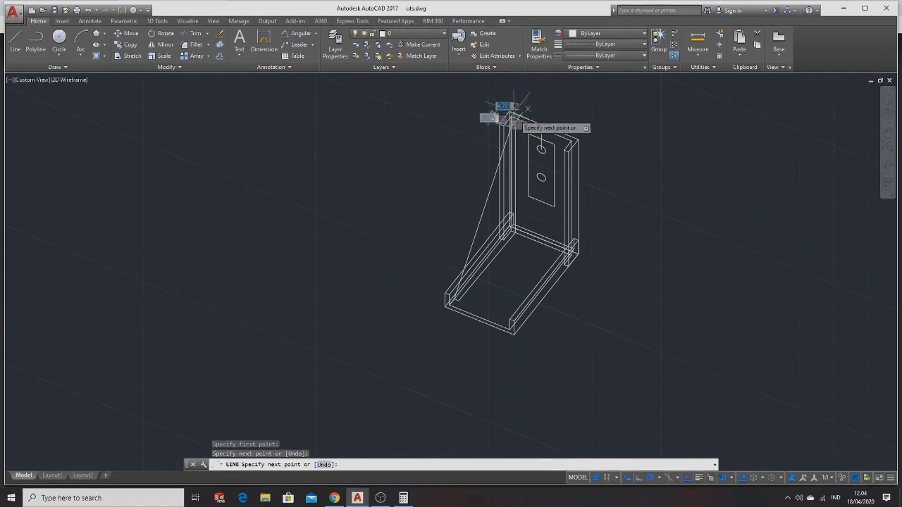
{"action": "scroll", "coordinate": [509, 112], "scroll_direction": "up", "scroll_amount": 2}
{"action": "scroll", "coordinate": [529, 153], "scroll_direction": "up", "scroll_amount": 2}
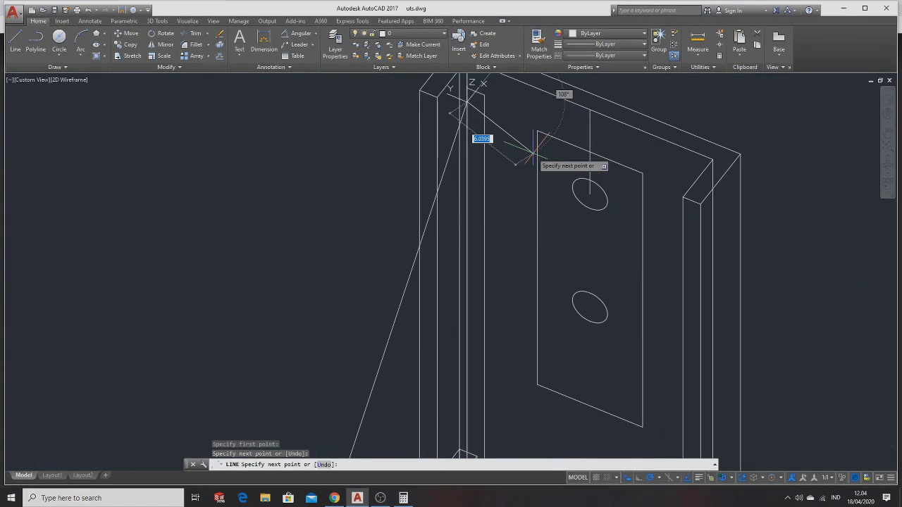
{"action": "key", "text": "Escape"}
{"action": "left_click", "coordinate": [464, 113]}
{"action": "key", "text": "Delete"}
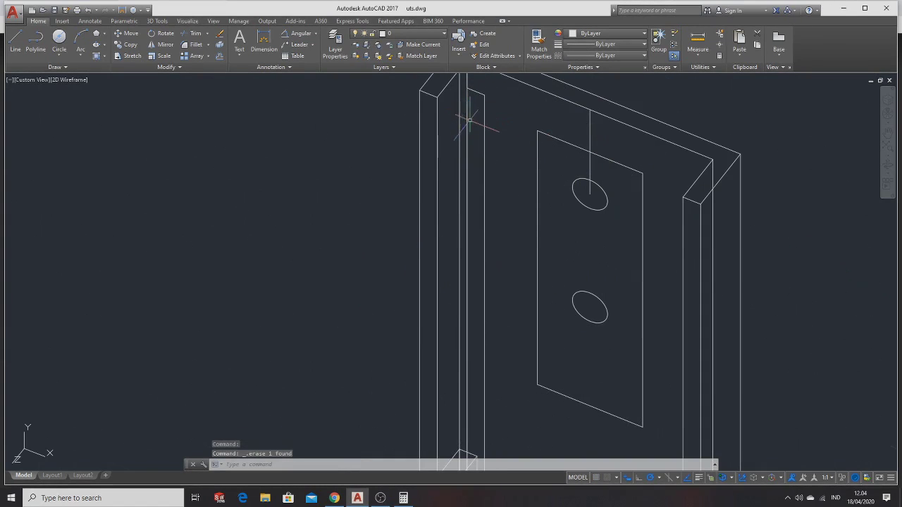
Step: Draw a line from the upright's top corner to the tray's lower-left corner
{"action": "left_click", "coordinate": [15, 42]}
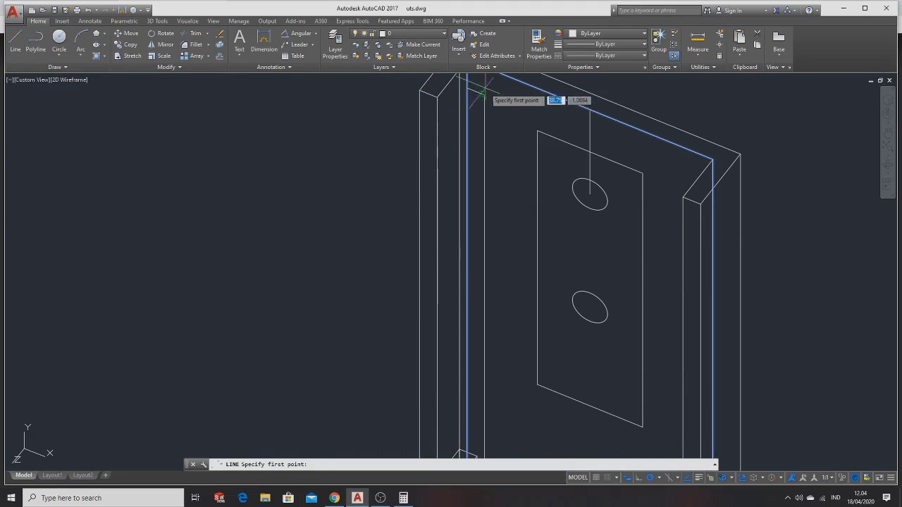
{"action": "left_click", "coordinate": [461, 90]}
{"action": "middle_click_drag", "start_coordinate": [431, 330], "coordinate": [465, 209]}
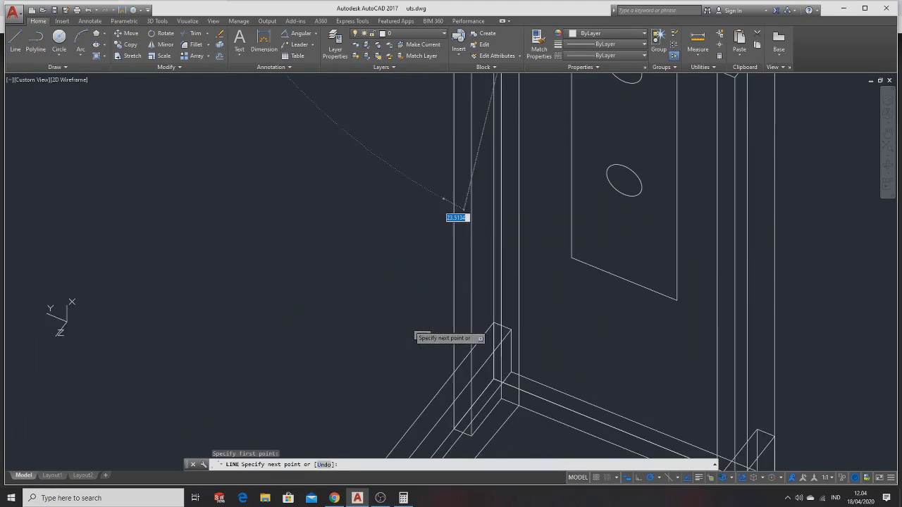
{"action": "scroll", "coordinate": [463, 209], "scroll_direction": "down", "scroll_amount": 5}
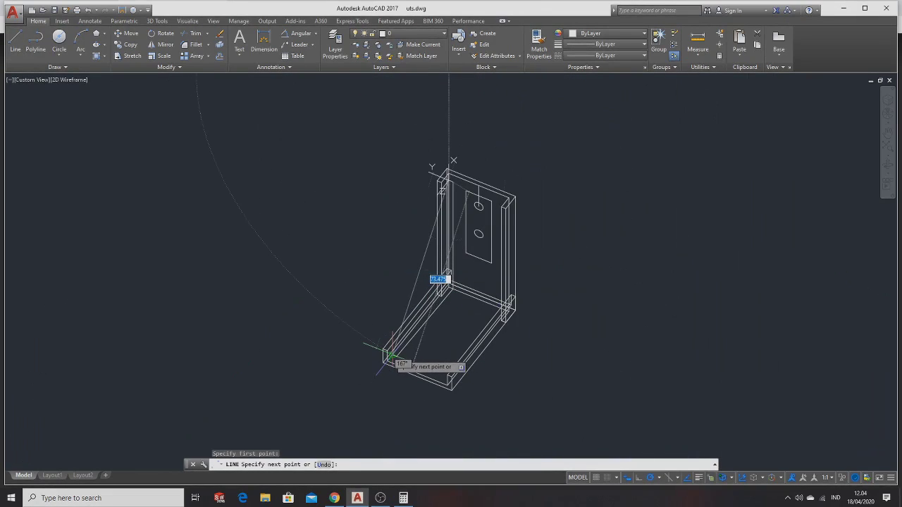
{"action": "scroll", "coordinate": [391, 355], "scroll_direction": "up", "scroll_amount": 2}
{"action": "scroll", "coordinate": [392, 355], "scroll_direction": "up", "scroll_amount": 2}
{"action": "scroll", "coordinate": [392, 357], "scroll_direction": "up", "scroll_amount": 2}
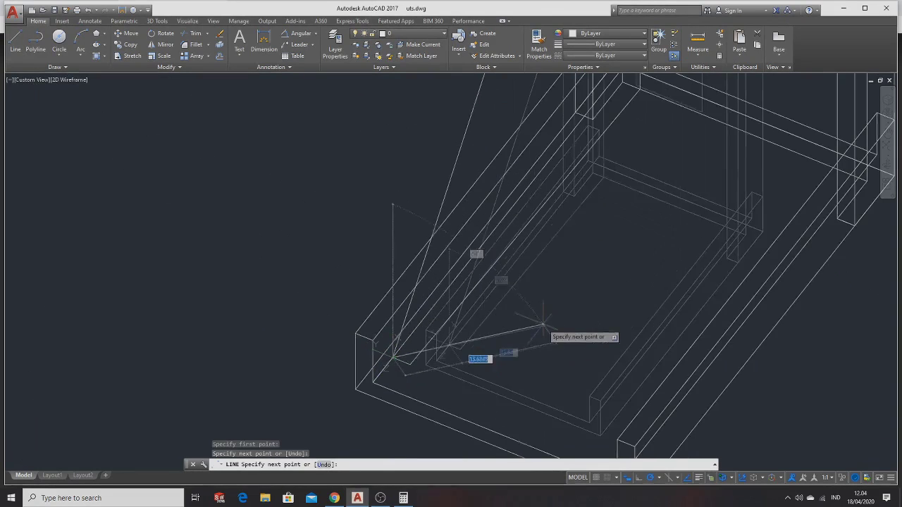
{"action": "scroll", "coordinate": [493, 345], "scroll_direction": "down", "scroll_amount": 3}
{"action": "scroll", "coordinate": [543, 308], "scroll_direction": "down", "scroll_amount": 2}
{"action": "mouse_move", "coordinate": [543, 307]}
{"action": "middle_mouse_down"}
{"action": "mouse_move", "coordinate": [554, 263]}
{"action": "mouse_move", "coordinate": [544, 276]}
{"action": "middle_mouse_up"}
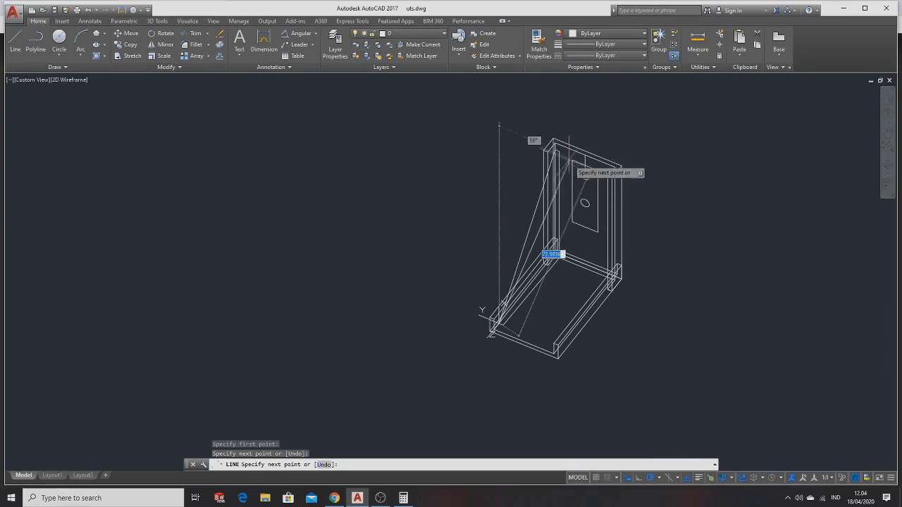
{"action": "left_click", "coordinate": [499, 326]}
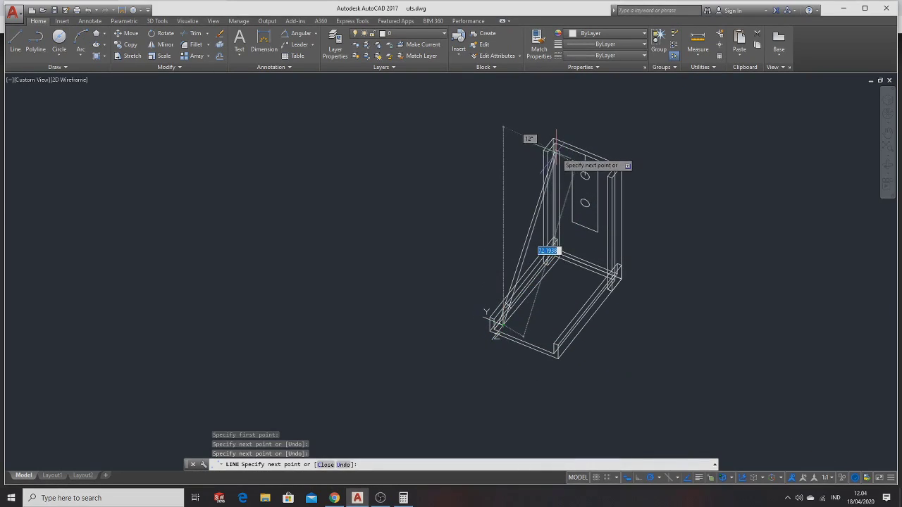
{"action": "scroll", "coordinate": [558, 149], "scroll_direction": "up", "scroll_amount": 2}
{"action": "scroll", "coordinate": [556, 151], "scroll_direction": "up", "scroll_amount": 2}
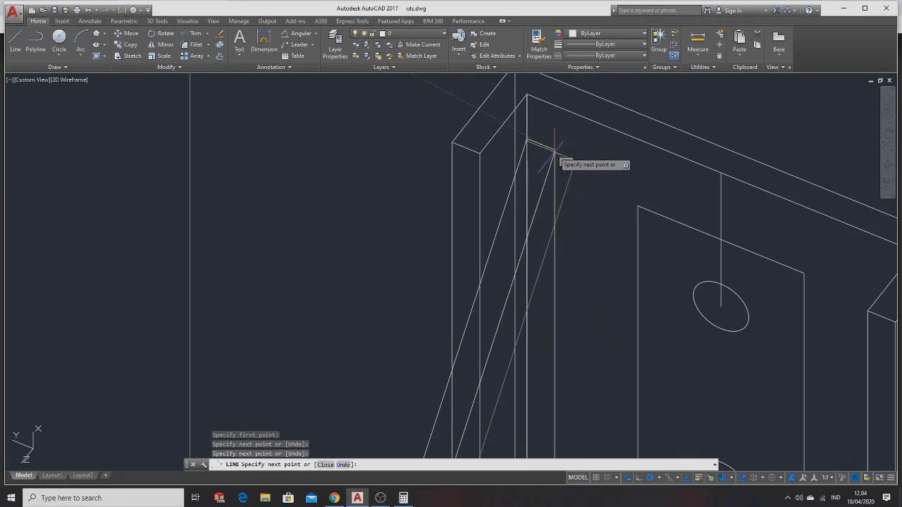
{"action": "key", "text": "Escape"}
Step: Orbit and zoom around the bracket to review the new diagonal
{"action": "mouse_move", "coordinate": [557, 155]}
{"action": "middle_mouse_down", "text": "shift"}
{"action": "mouse_move", "coordinate": [561, 222]}
{"action": "mouse_move", "coordinate": [523, 366]}
{"action": "middle_mouse_up", "text": "shift"}
{"action": "scroll", "coordinate": [561, 222], "scroll_direction": "down", "scroll_amount": 3}
{"action": "scroll", "coordinate": [523, 366], "scroll_direction": "up", "scroll_amount": 2}
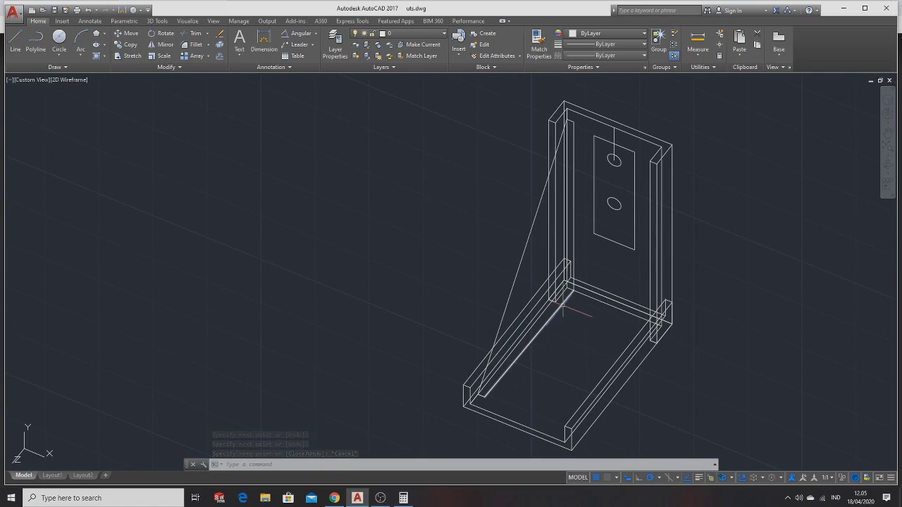
{"action": "scroll", "coordinate": [555, 301], "scroll_direction": "up", "scroll_amount": 2}
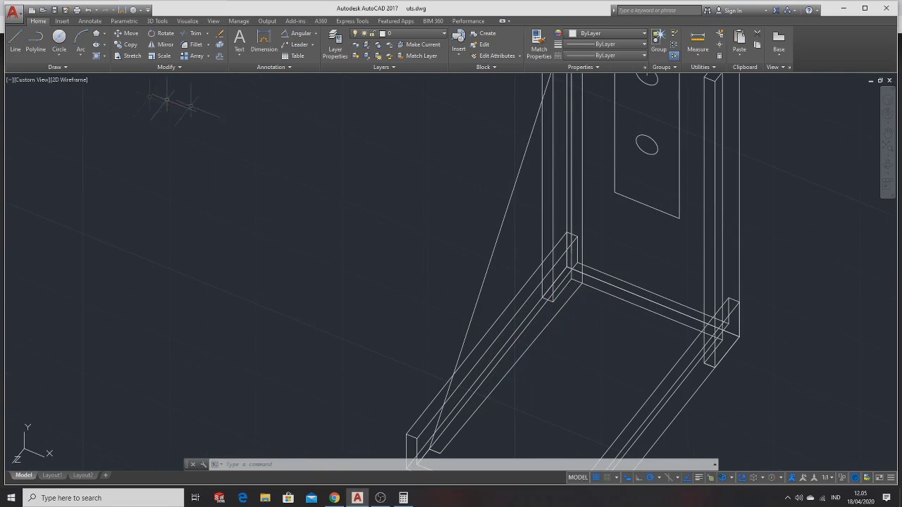
{"action": "left_click", "coordinate": [14, 46]}
Step: Draw a trial line from the upright's top down to the frame's lower corner
{"action": "scroll", "coordinate": [521, 184], "scroll_direction": "down", "scroll_amount": 5}
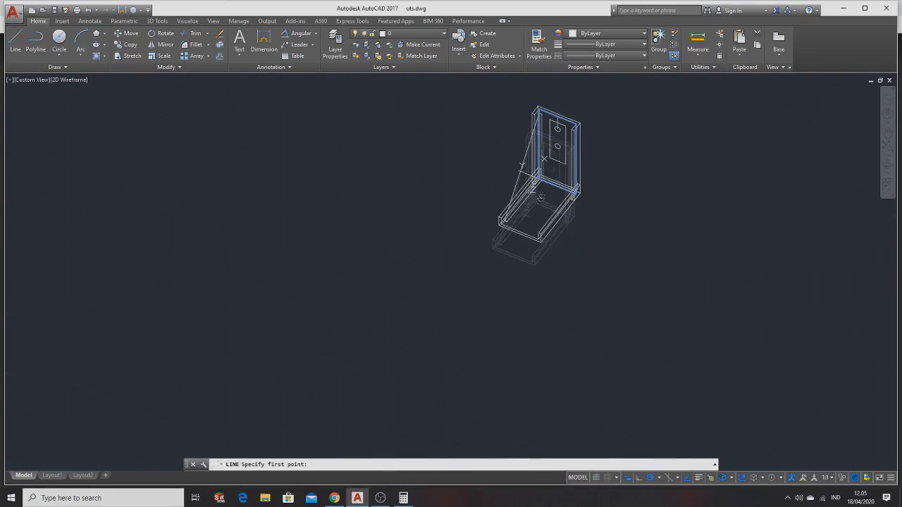
{"action": "key", "text": "Escape"}
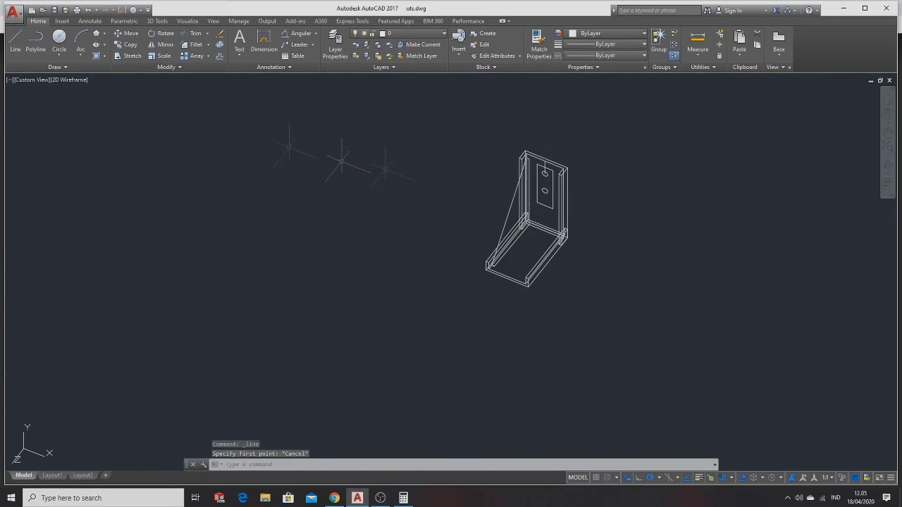
{"action": "left_click", "coordinate": [15, 42]}
{"action": "scroll", "coordinate": [463, 211], "scroll_direction": "up", "scroll_amount": 2}
{"action": "scroll", "coordinate": [658, 171], "scroll_direction": "up", "scroll_amount": 2}
{"action": "scroll", "coordinate": [455, 273], "scroll_direction": "down", "scroll_amount": 1}
{"action": "scroll", "coordinate": [455, 273], "scroll_direction": "up", "scroll_amount": 3}
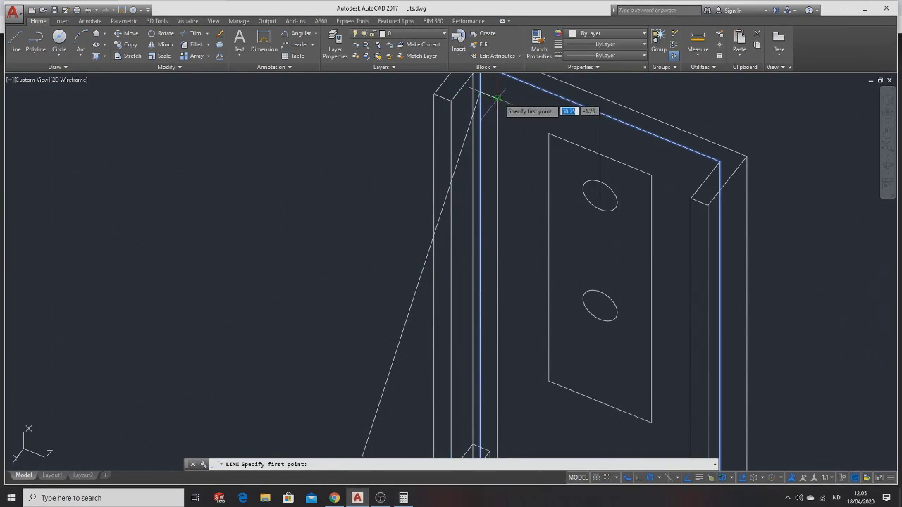
{"action": "left_click", "coordinate": [496, 106]}
{"action": "middle_click_drag", "start_coordinate": [497, 244], "coordinate": [500, 161]}
{"action": "middle_click_drag", "start_coordinate": [495, 195], "coordinate": [343, 384]}
{"action": "left_click", "coordinate": [341, 389]}
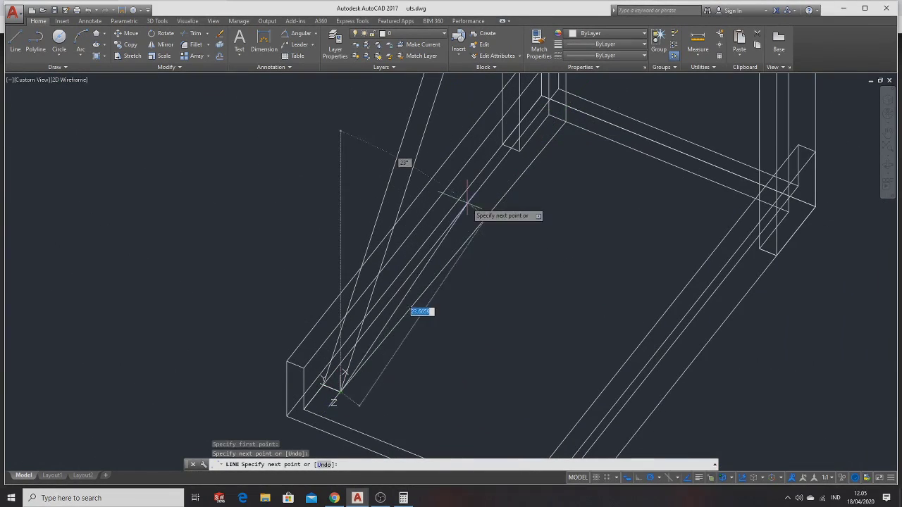
{"action": "left_click", "coordinate": [323, 384]}
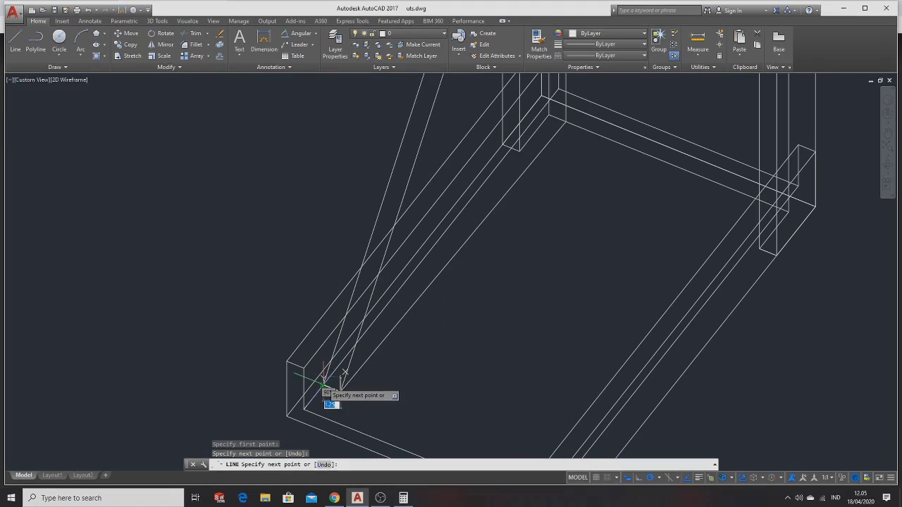
{"action": "key", "text": "Escape"}
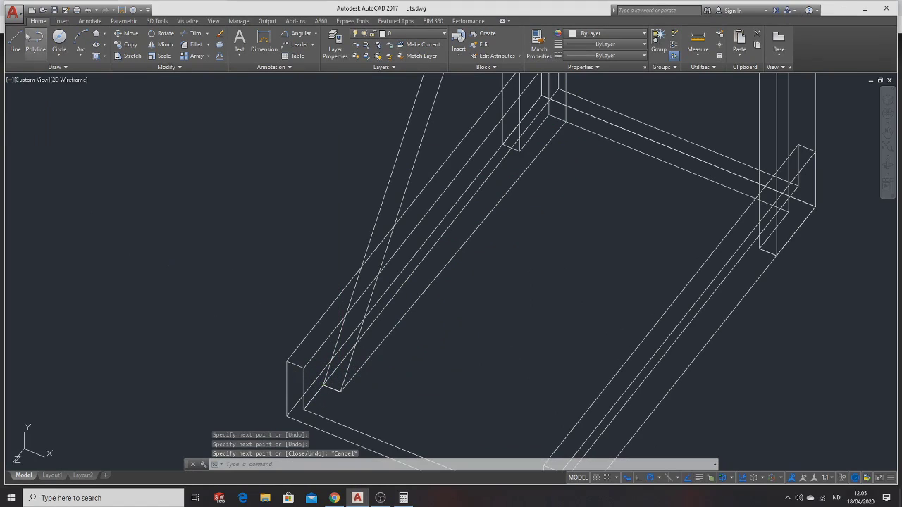
Step: Draw a line from the frame's inner corner to the far edge, then undo it
{"action": "left_click", "coordinate": [17, 41]}
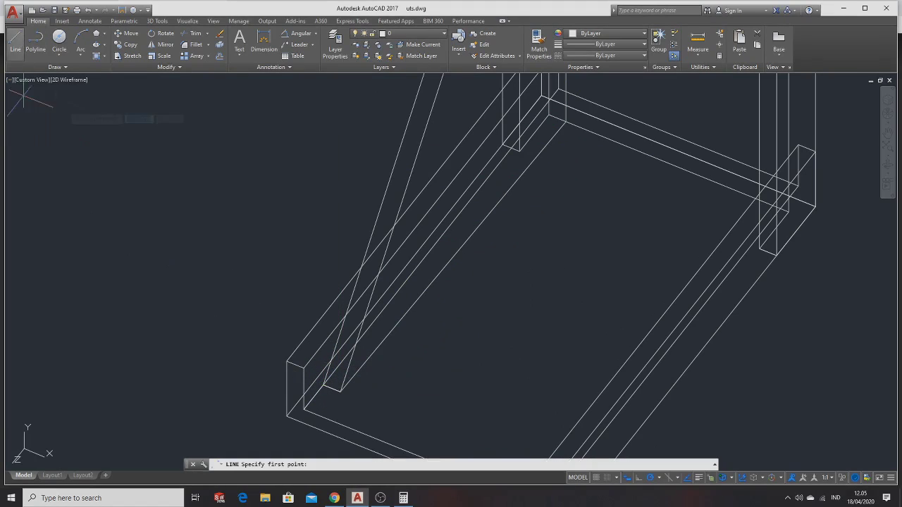
{"action": "left_click", "coordinate": [323, 384]}
{"action": "scroll", "coordinate": [553, 111], "scroll_direction": "down", "scroll_amount": 2}
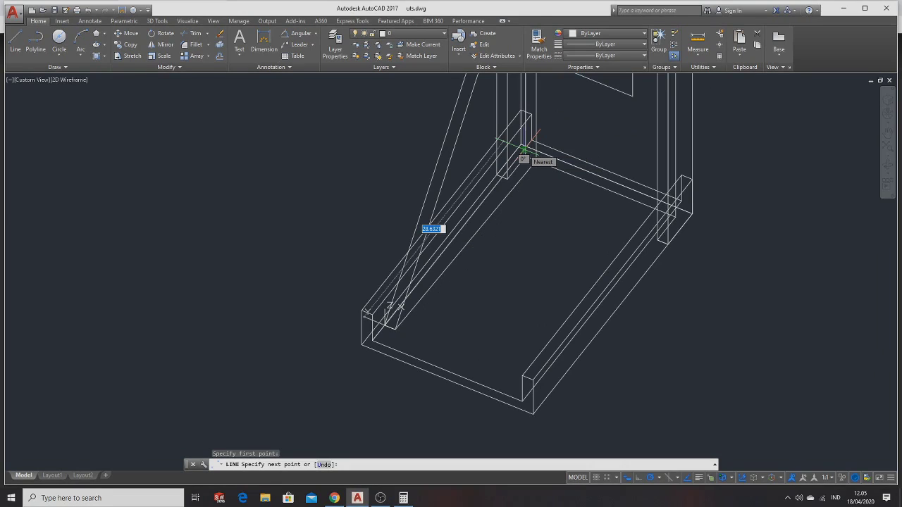
{"action": "left_click", "coordinate": [523, 150]}
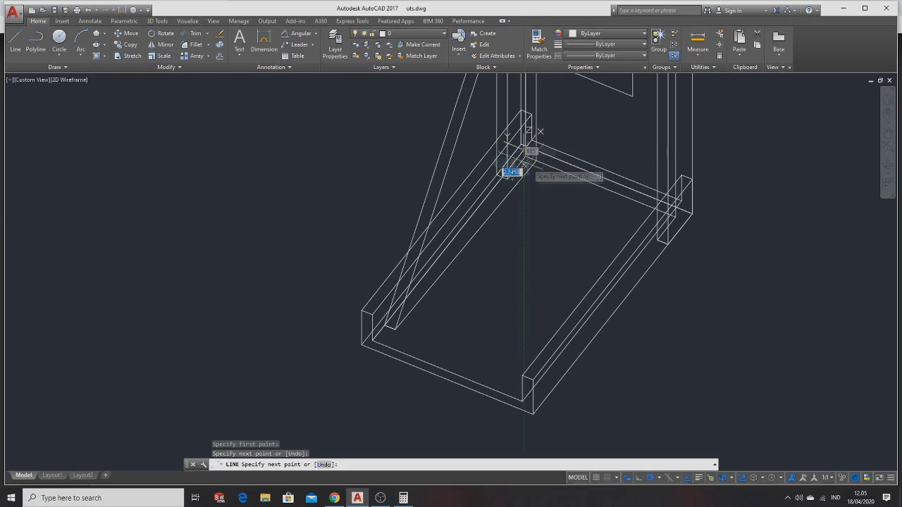
{"action": "key", "text": "Escape"}
{"action": "scroll", "coordinate": [539, 151], "scroll_direction": "up", "scroll_amount": 2}
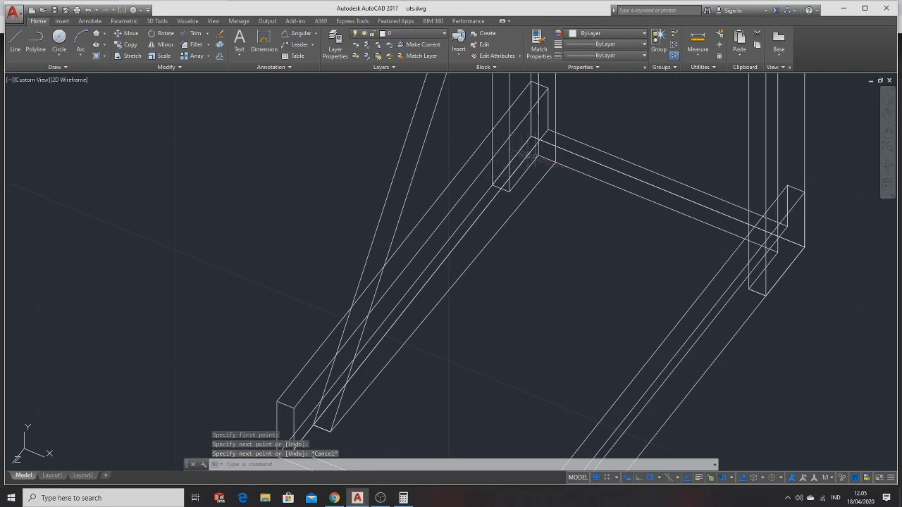
{"action": "key", "text": "ctrl+z"}
{"action": "key", "text": "ctrl+z"}
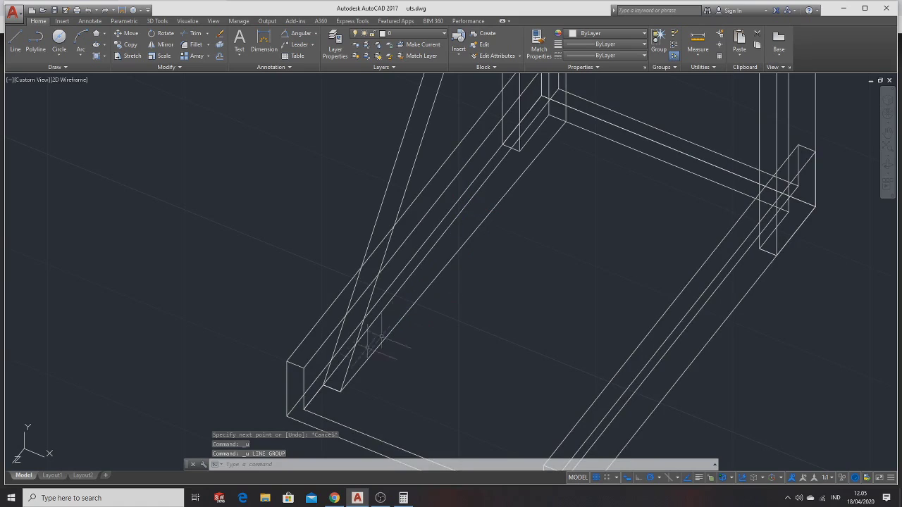
Step: Delete the leftover short line segment at the frame corner
{"action": "left_click", "coordinate": [324, 386]}
{"action": "key", "text": "Delete"}
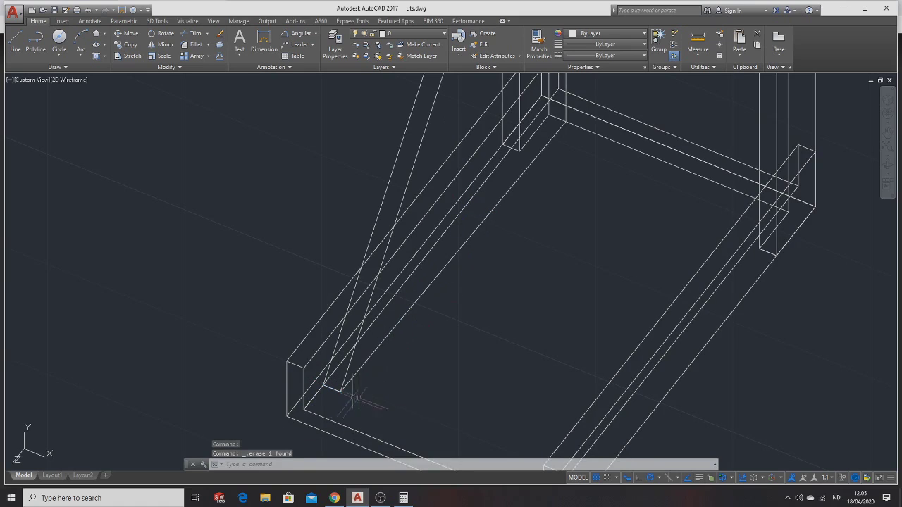
{"action": "left_click", "coordinate": [13, 48]}
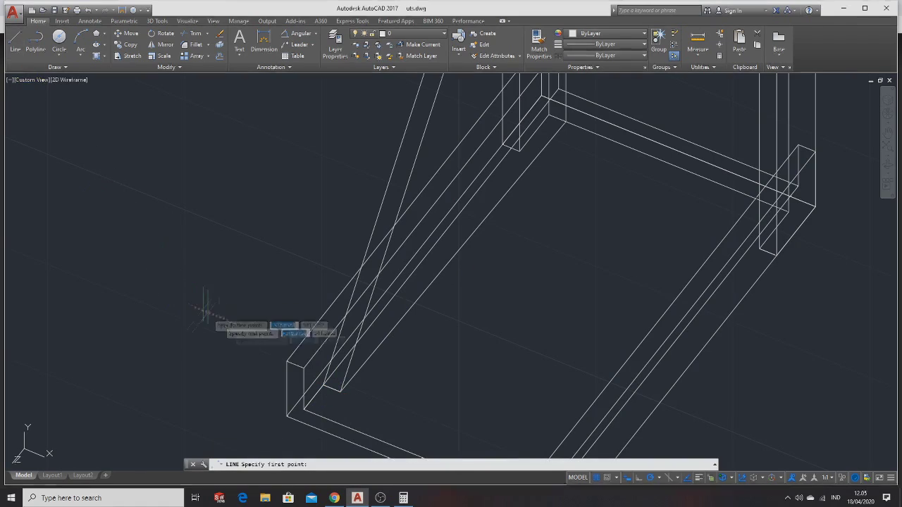
Step: Draw the triangle lines from the base's lower-left corner to perpendicular points on the back frame
{"action": "left_click", "coordinate": [324, 386]}
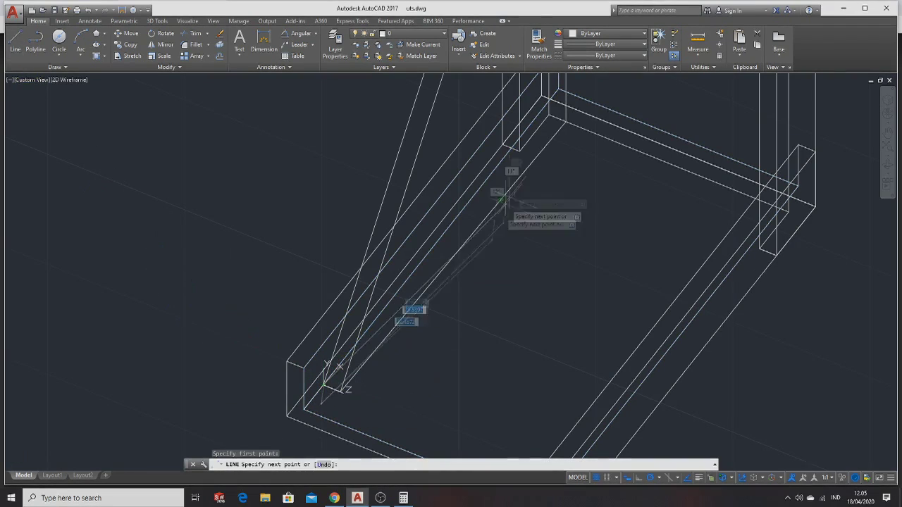
{"action": "left_click", "coordinate": [549, 113]}
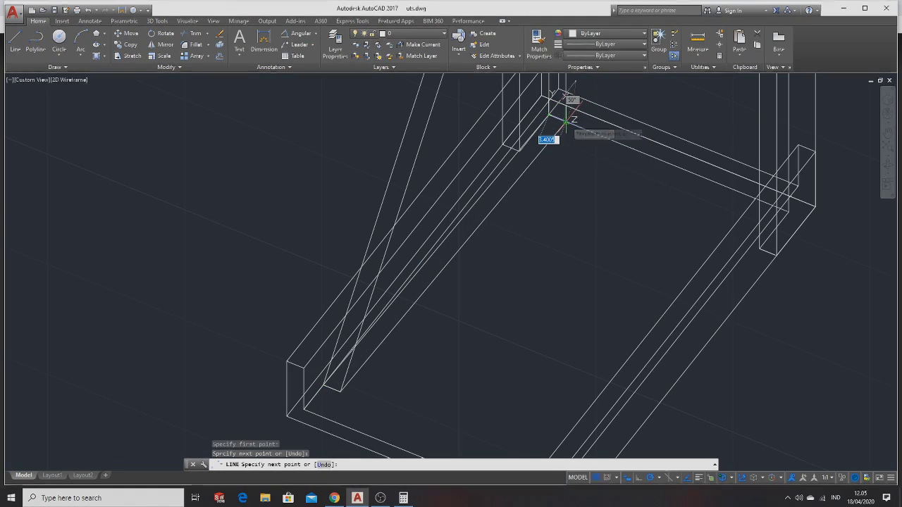
{"action": "left_click", "coordinate": [565, 121]}
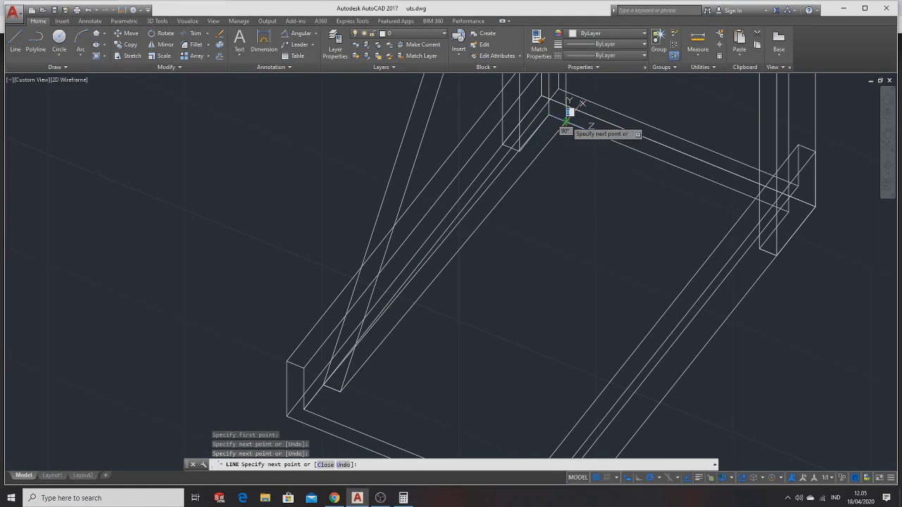
{"action": "key", "text": "Escape"}
{"action": "scroll", "coordinate": [493, 282], "scroll_direction": "down", "scroll_amount": 3}
{"action": "scroll", "coordinate": [493, 282], "scroll_direction": "down", "scroll_amount": 3}
{"action": "scroll", "coordinate": [493, 282], "scroll_direction": "down", "scroll_amount": 3}
{"action": "scroll", "coordinate": [474, 229], "scroll_direction": "up", "scroll_amount": 2}
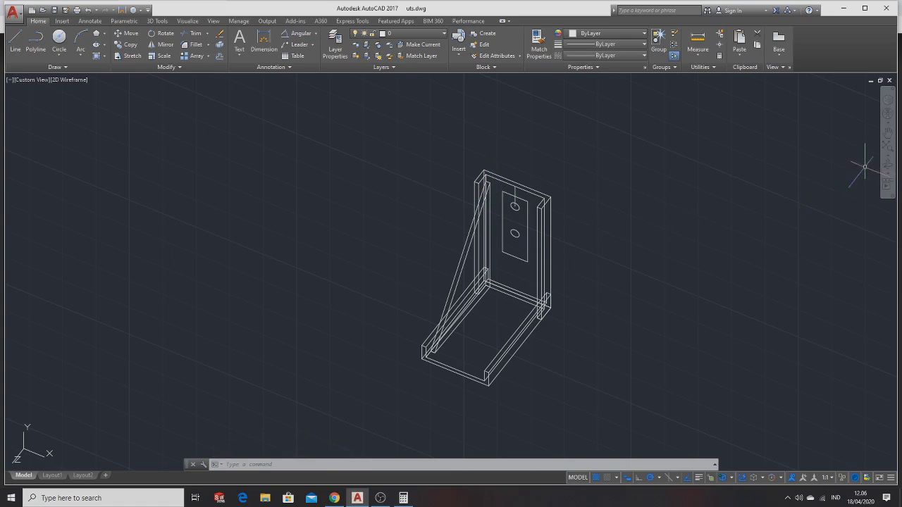
Step: Orbit to a front view of the bracket and delete the unwanted edge
{"action": "left_click", "coordinate": [888, 162]}
{"action": "mouse_move", "coordinate": [711, 185]}
{"action": "left_mouse_down"}
{"action": "mouse_move", "coordinate": [602, 187]}
{"action": "mouse_move", "coordinate": [515, 220]}
{"action": "mouse_move", "coordinate": [479, 173]}
{"action": "mouse_move", "coordinate": [472, 241]}
{"action": "left_mouse_up"}
{"action": "key", "text": "Escape"}
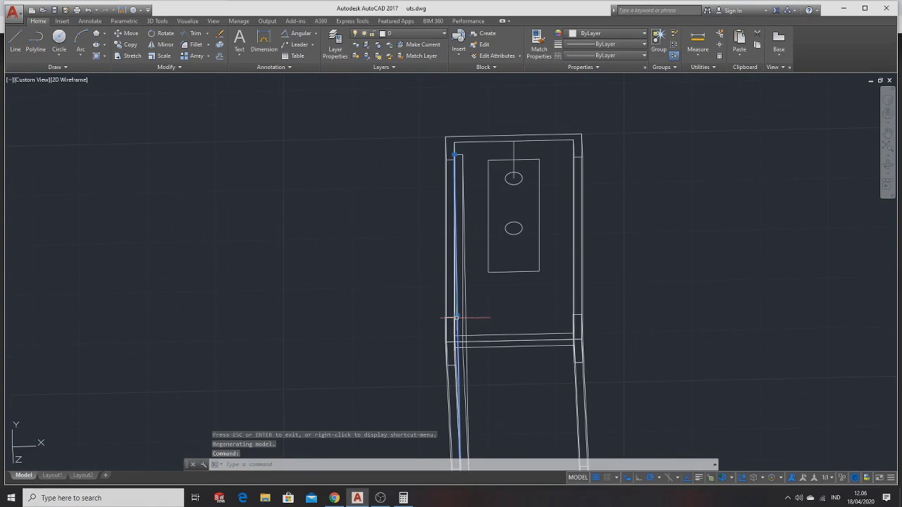
{"action": "key", "text": "Delete"}
{"action": "scroll", "coordinate": [472, 331], "scroll_direction": "down", "scroll_amount": 4}
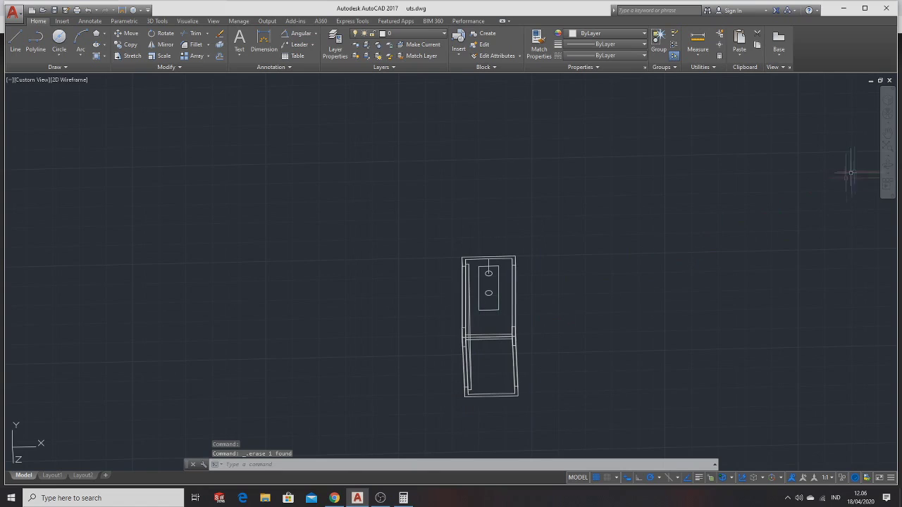
Step: Orbit the bracket back to an angled view and reposition it
{"action": "left_click", "coordinate": [886, 148]}
{"action": "mouse_move", "coordinate": [646, 205]}
{"action": "left_mouse_down"}
{"action": "mouse_move", "coordinate": [571, 253]}
{"action": "mouse_move", "coordinate": [509, 248]}
{"action": "left_mouse_up"}
{"action": "scroll", "coordinate": [423, 338], "scroll_direction": "up", "scroll_amount": 1}
{"action": "middle_click_drag", "start_coordinate": [423, 338], "coordinate": [465, 353]}
{"action": "scroll", "coordinate": [460, 359], "scroll_direction": "up", "scroll_amount": 3}
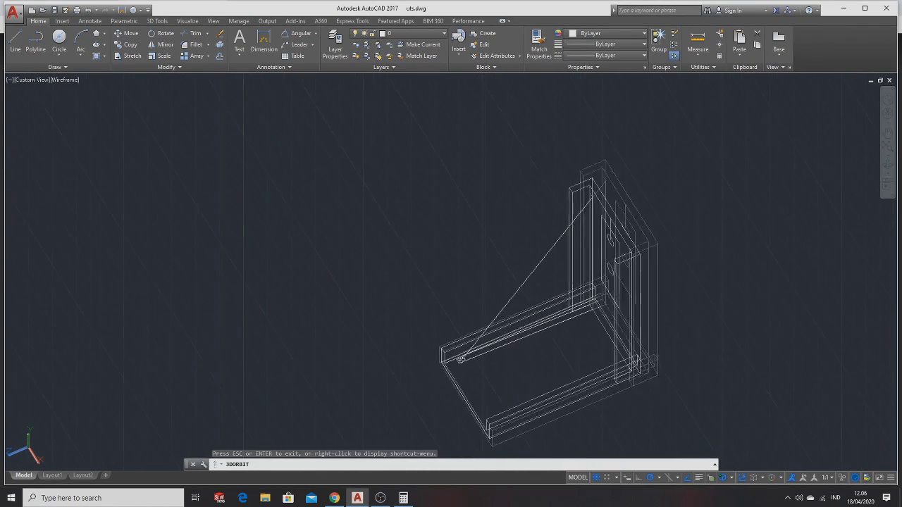
{"action": "scroll", "coordinate": [460, 359], "scroll_direction": "up", "scroll_amount": 2}
{"action": "key", "text": "Escape"}
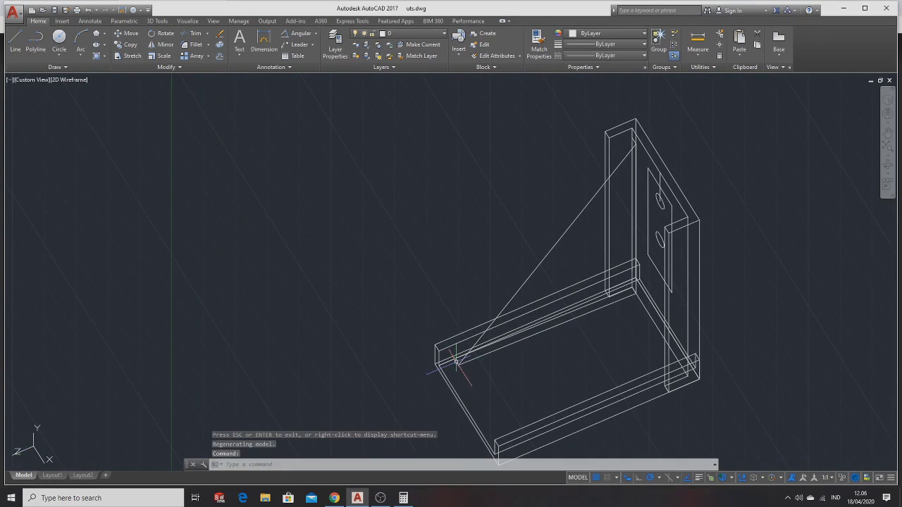
{"action": "scroll", "coordinate": [479, 351], "scroll_direction": "up", "scroll_amount": 4}
Step: Delete the short stray line near the base corner
{"action": "left_click", "coordinate": [429, 362]}
{"action": "key", "text": "Delete"}
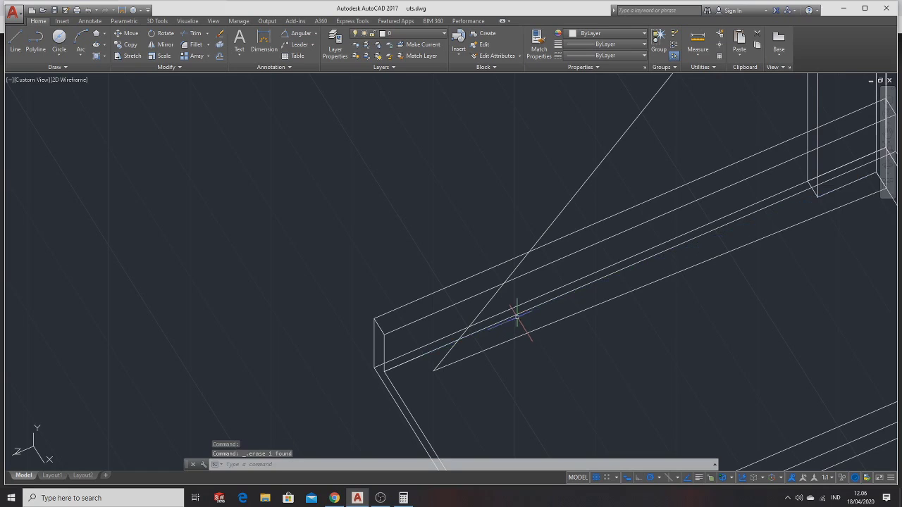
{"action": "scroll", "coordinate": [749, 256], "scroll_direction": "down", "scroll_amount": 4}
{"action": "scroll", "coordinate": [715, 98], "scroll_direction": "up", "scroll_amount": 2}
{"action": "scroll", "coordinate": [715, 98], "scroll_direction": "up", "scroll_amount": 2}
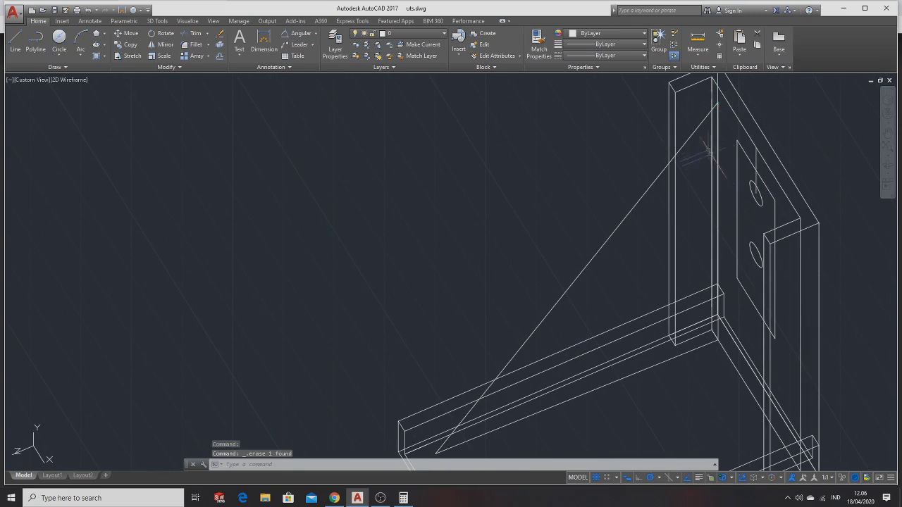
{"action": "scroll", "coordinate": [704, 146], "scroll_direction": "up", "scroll_amount": 2}
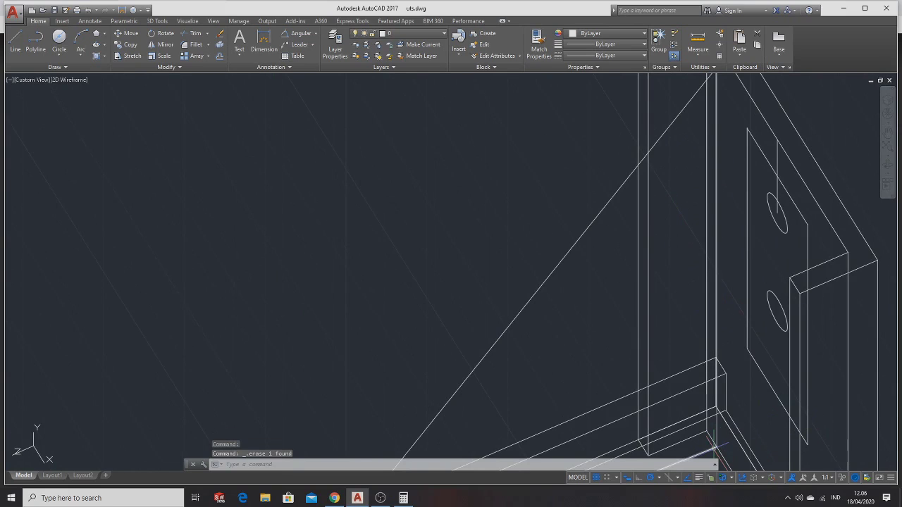
{"action": "scroll", "coordinate": [713, 444], "scroll_direction": "down", "scroll_amount": 2}
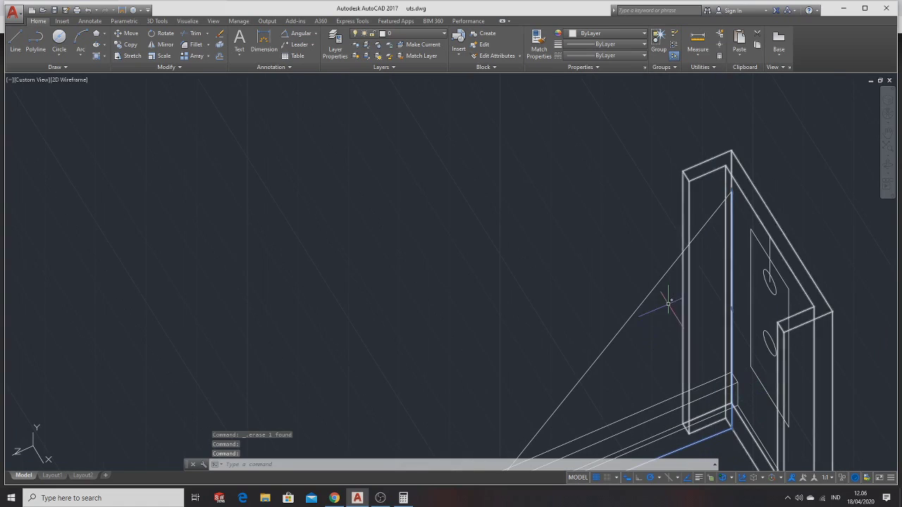
{"action": "scroll", "coordinate": [655, 286], "scroll_direction": "down", "scroll_amount": 4}
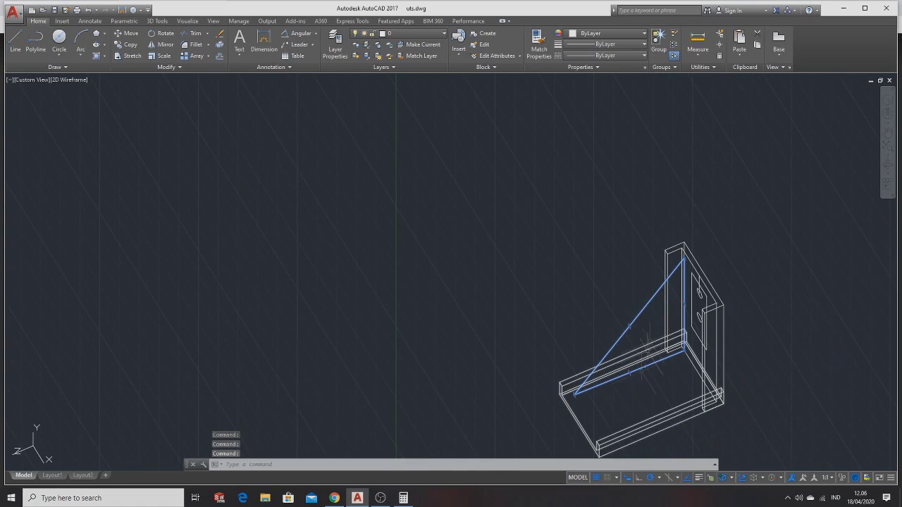
{"action": "left_click", "coordinate": [888, 166]}
Step: Join the three triangle lines into a single polyline
{"action": "left_click_drag", "start_coordinate": [791, 214], "coordinate": [850, 212]}
{"action": "key", "text": "Escape"}
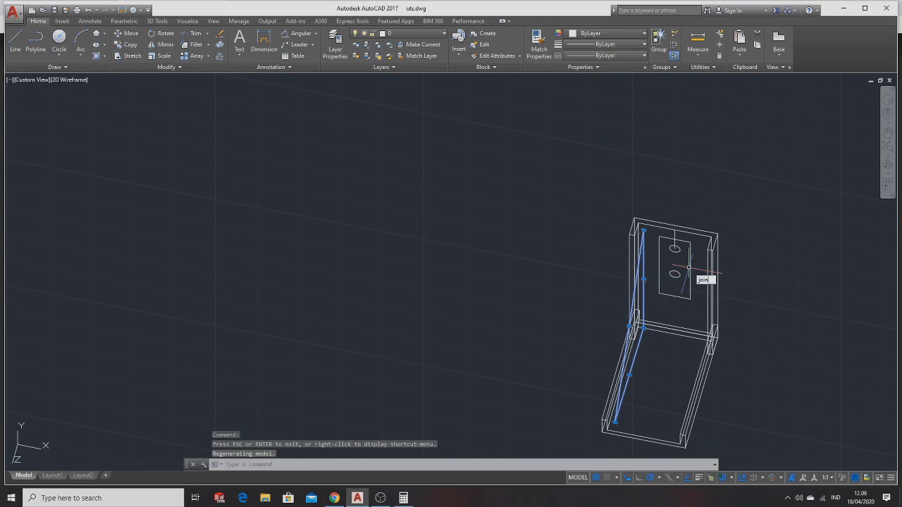
{"action": "key", "text": "Return"}
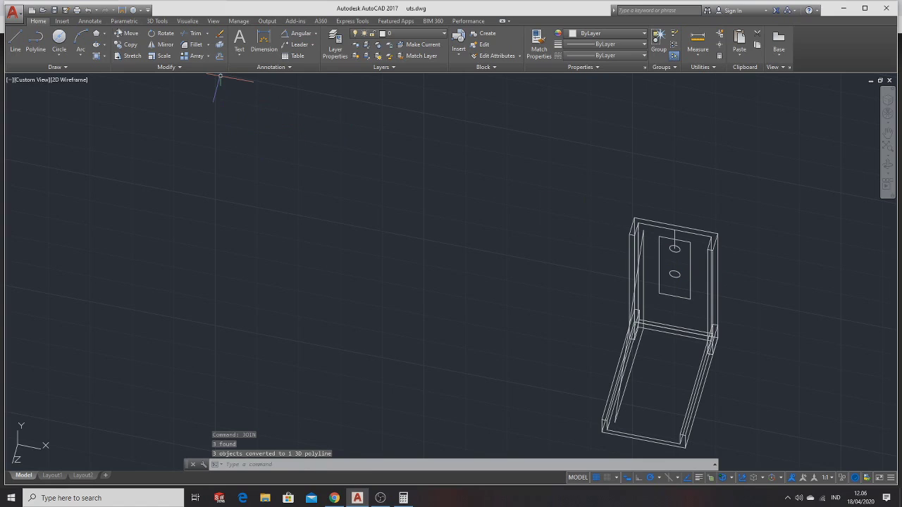
Step: Extrude the triangle polyline up to the frame's top corner to form the gusset
{"action": "left_click", "coordinate": [151, 21]}
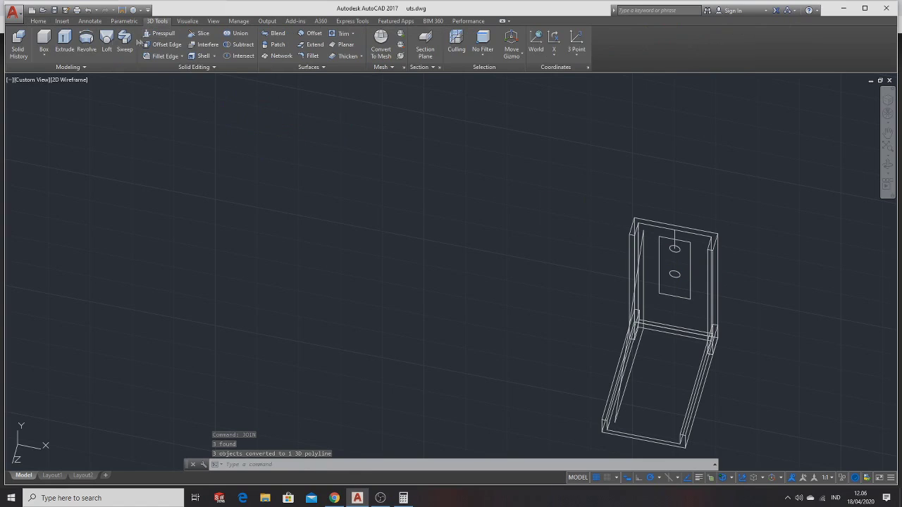
{"action": "left_click", "coordinate": [65, 42]}
{"action": "left_click", "coordinate": [643, 252]}
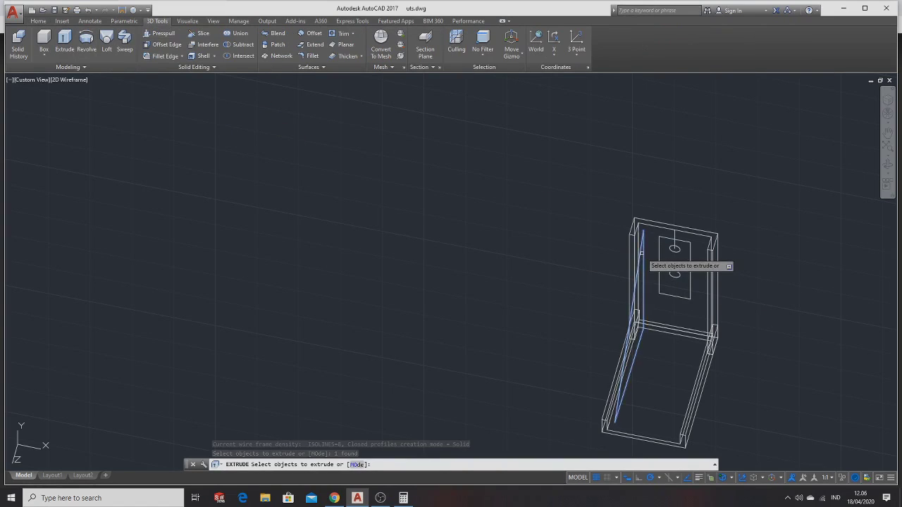
{"action": "key", "text": "Return"}
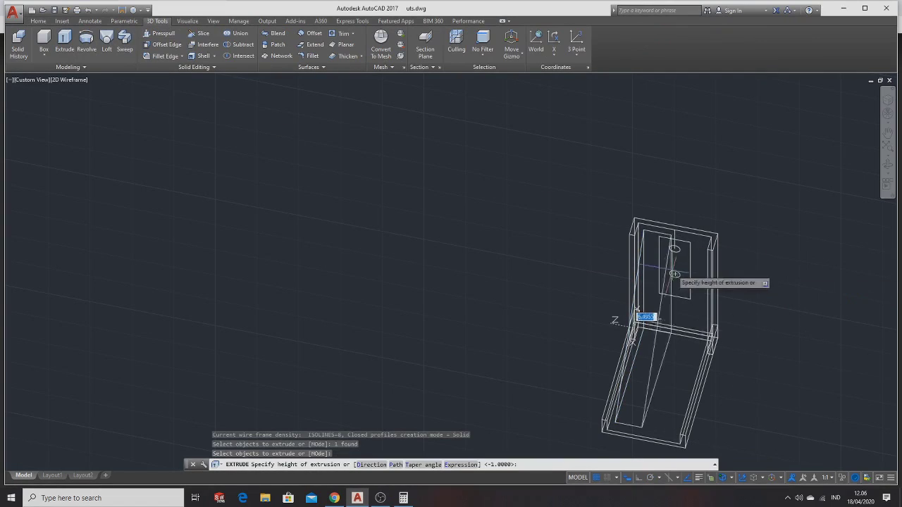
{"action": "scroll", "coordinate": [634, 314], "scroll_direction": "up", "scroll_amount": 2}
{"action": "scroll", "coordinate": [711, 226], "scroll_direction": "up", "scroll_amount": 2}
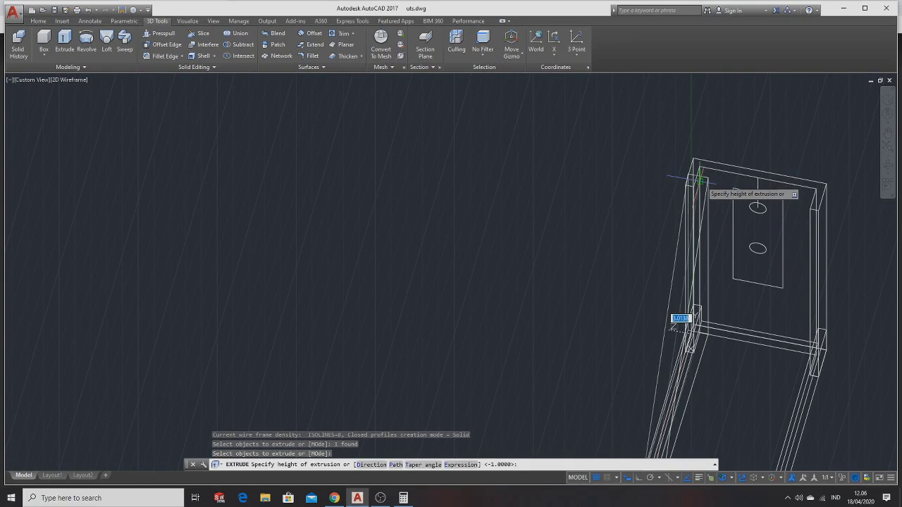
{"action": "scroll", "coordinate": [697, 181], "scroll_direction": "up", "scroll_amount": 2}
{"action": "scroll", "coordinate": [699, 183], "scroll_direction": "up", "scroll_amount": 2}
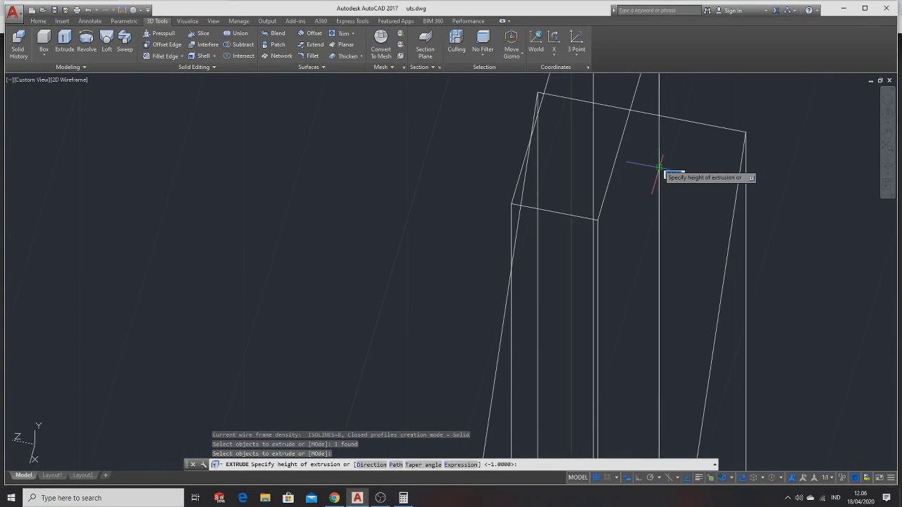
{"action": "scroll", "coordinate": [659, 166], "scroll_direction": "down", "scroll_amount": 1}
{"action": "scroll", "coordinate": [658, 166], "scroll_direction": "down", "scroll_amount": 1}
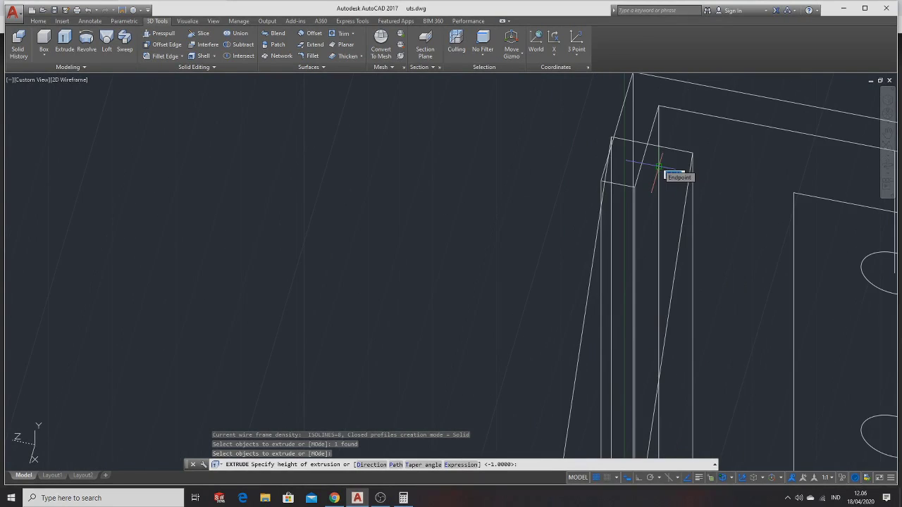
{"action": "left_click", "coordinate": [659, 167]}
{"action": "left_click", "coordinate": [887, 163]}
{"action": "mouse_move", "coordinate": [764, 198]}
{"action": "left_mouse_down"}
{"action": "mouse_move", "coordinate": [781, 183]}
{"action": "mouse_move", "coordinate": [763, 268]}
{"action": "mouse_move", "coordinate": [557, 211]}
{"action": "mouse_move", "coordinate": [597, 242]}
{"action": "mouse_move", "coordinate": [621, 295]}
{"action": "mouse_move", "coordinate": [584, 316]}
{"action": "mouse_move", "coordinate": [493, 236]}
{"action": "mouse_move", "coordinate": [508, 290]}
{"action": "left_mouse_up"}
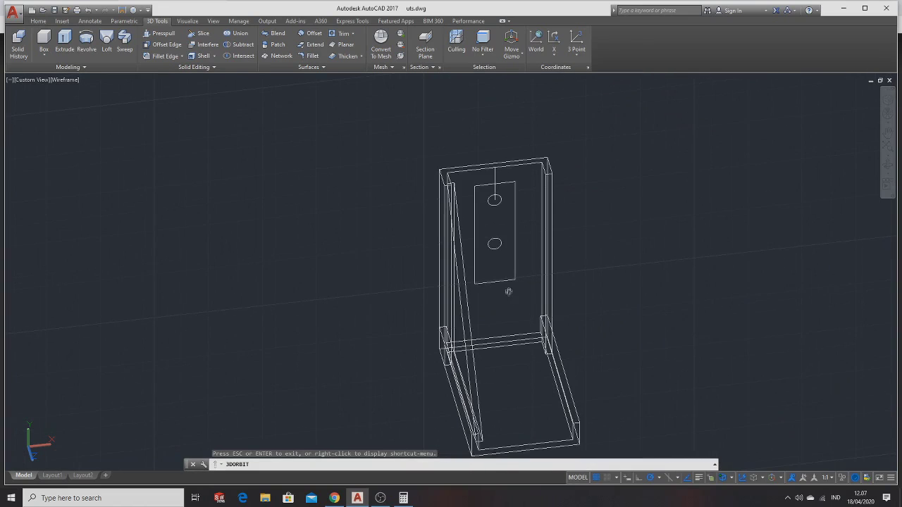
Step: Browse the Visualize tab's visual styles and orbit the bracket to a new angle
{"action": "key", "text": "Escape"}
{"action": "left_click", "coordinate": [190, 22]}
{"action": "left_click", "coordinate": [638, 34]}
{"action": "left_click", "coordinate": [648, 87]}
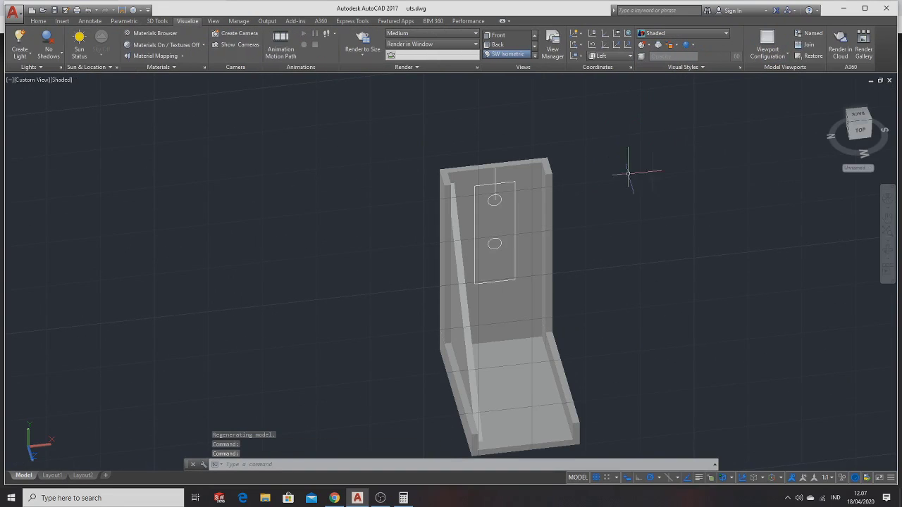
{"action": "left_click_drag", "start_coordinate": [745, 250], "coordinate": [671, 260]}
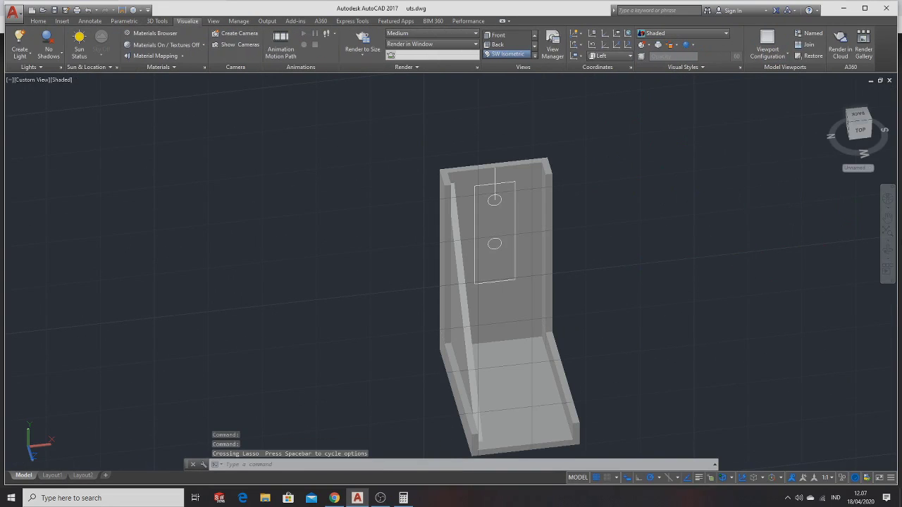
{"action": "left_click", "coordinate": [887, 233]}
{"action": "left_click_drag", "start_coordinate": [573, 252], "coordinate": [503, 264]}
{"action": "key", "text": "Escape"}
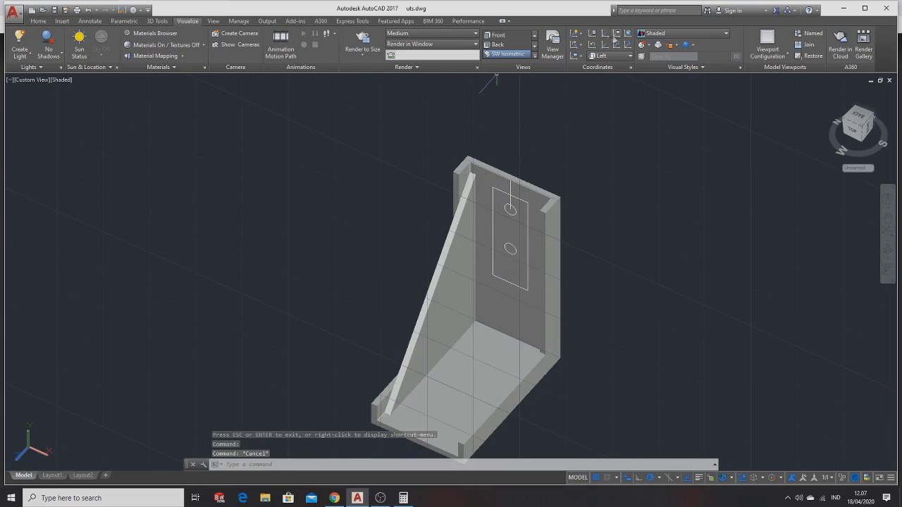
Step: Display the model in 2D Wireframe and copy the diagonal gusset brace with Ctrl+C
{"action": "left_click", "coordinate": [705, 33]}
{"action": "left_click", "coordinate": [652, 53]}
{"action": "left_click", "coordinate": [470, 186]}
{"action": "key", "text": "ctrl+c"}
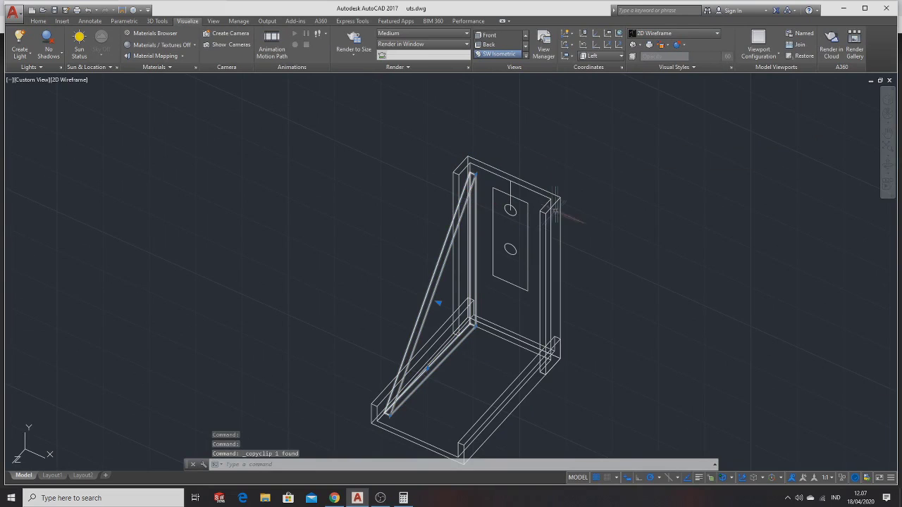
Step: Cancel the pasted brace and reselect the original brace for copying
{"action": "key", "text": "ctrl+v"}
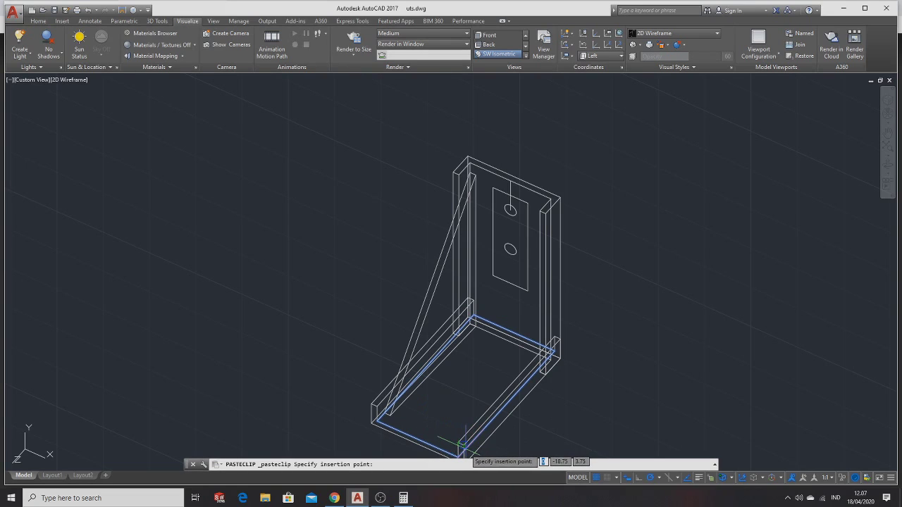
{"action": "key", "text": "Escape"}
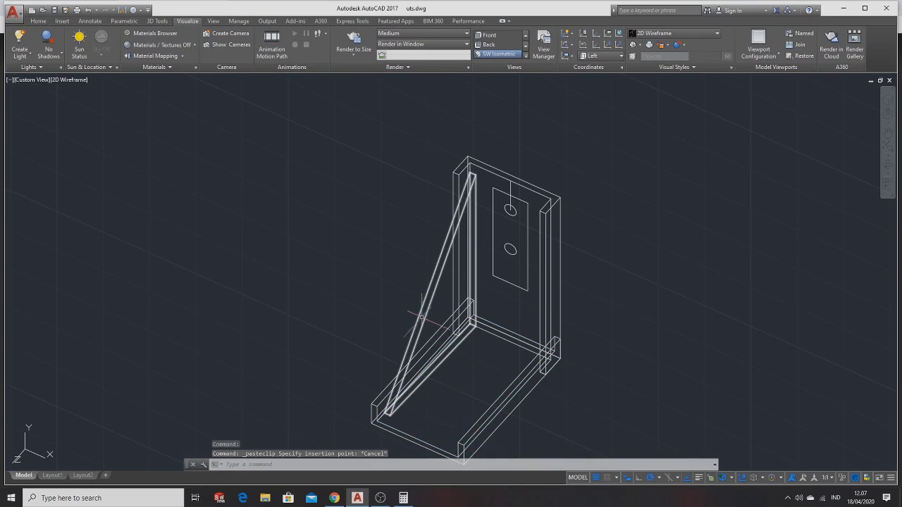
{"action": "left_click", "coordinate": [427, 318]}
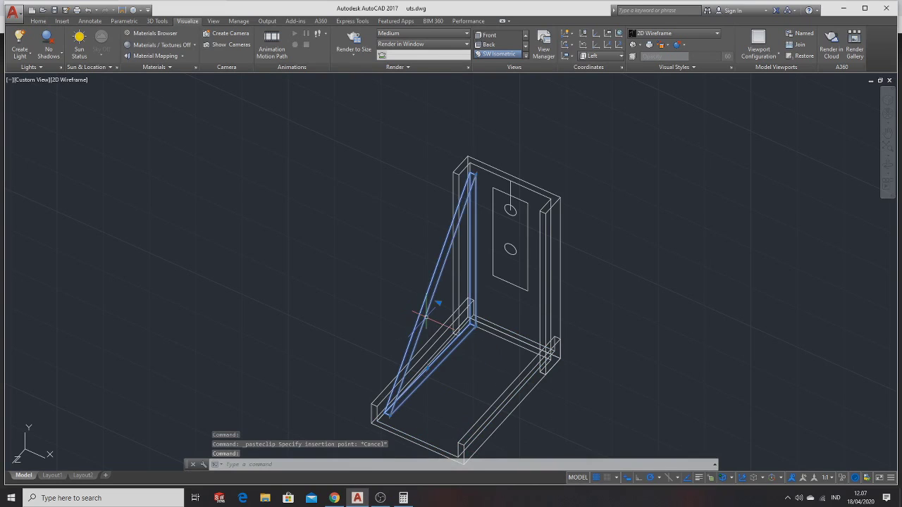
{"action": "right_click", "coordinate": [477, 324]}
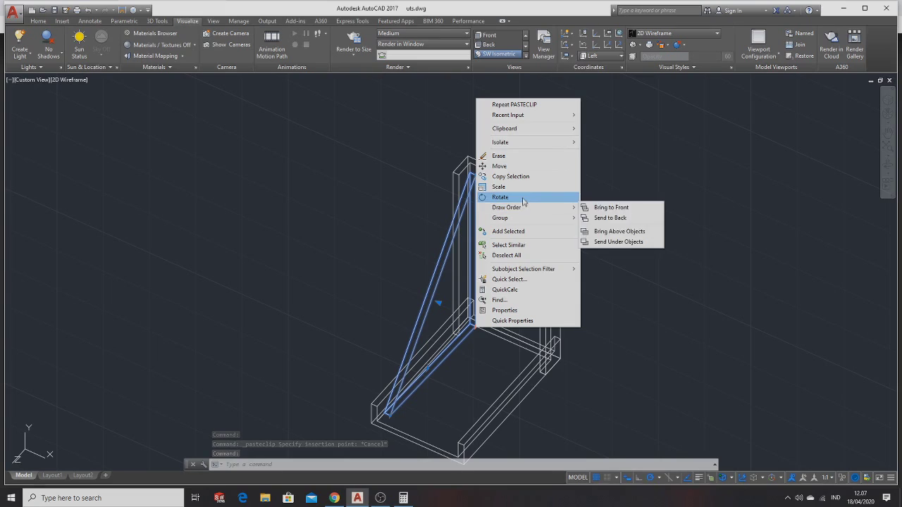
{"action": "mouse_move", "coordinate": [506, 207]}
{"action": "left_click", "coordinate": [585, 208]}
{"action": "type", "text": "e"}
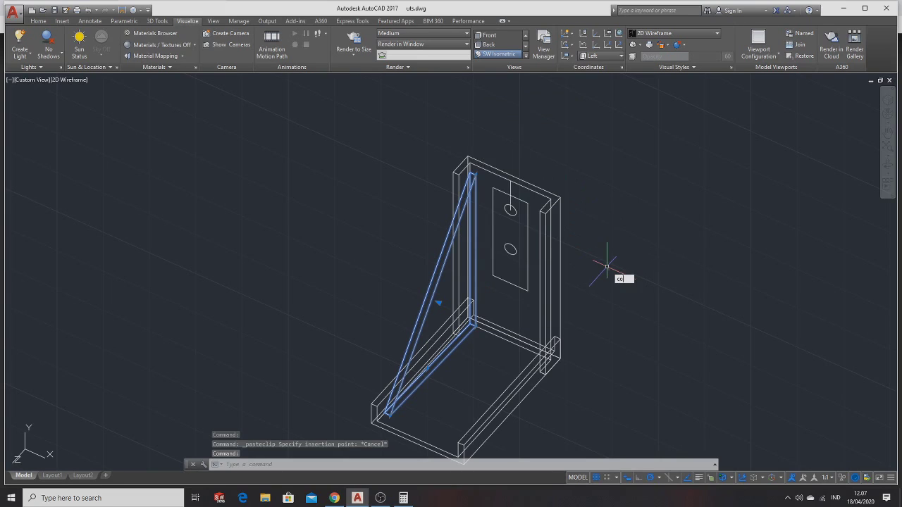
{"action": "key", "text": "Return"}
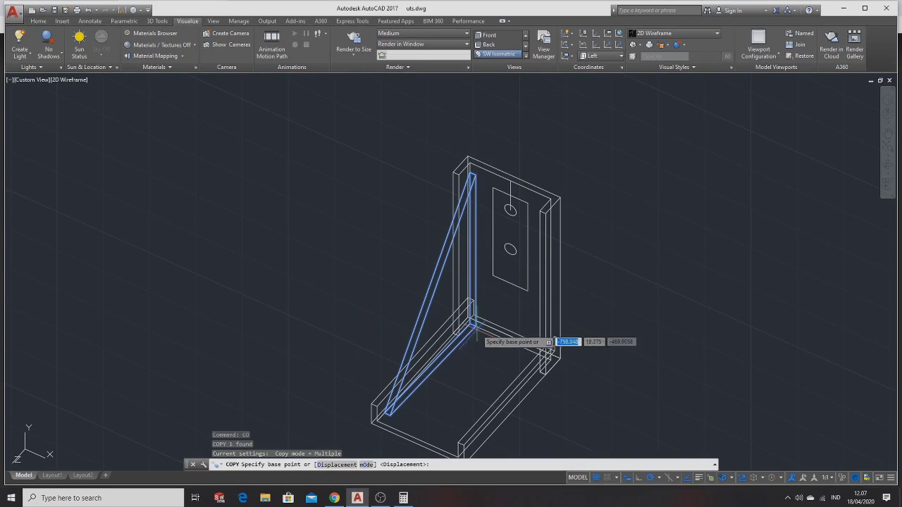
Step: Copy the brace from its base corner to the bracket's far corner
{"action": "left_click", "coordinate": [475, 325]}
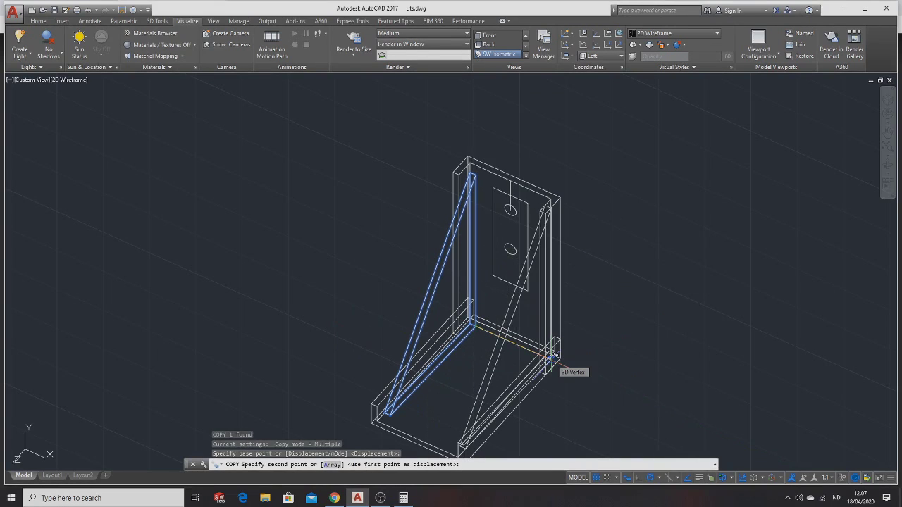
{"action": "left_click", "coordinate": [554, 354]}
{"action": "key", "text": "Escape"}
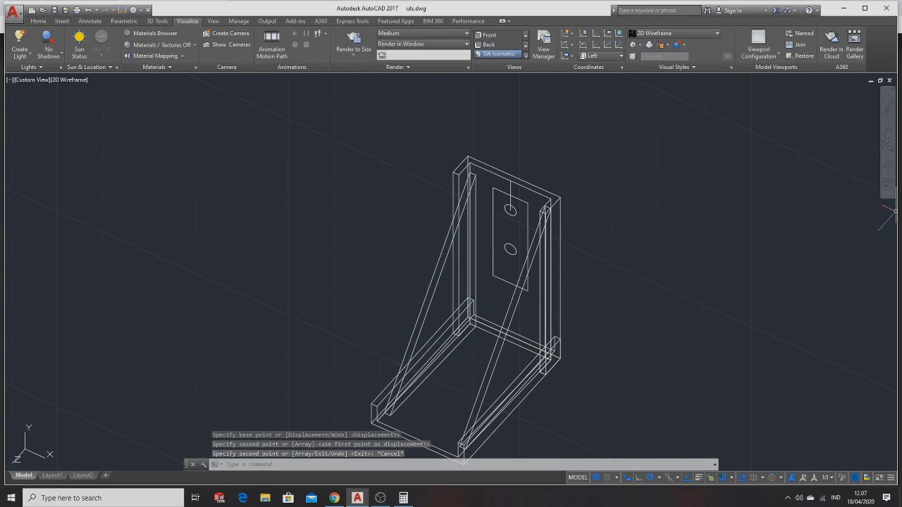
{"action": "left_click", "coordinate": [892, 170]}
{"action": "mouse_move", "coordinate": [775, 192]}
{"action": "left_mouse_down"}
{"action": "mouse_move", "coordinate": [634, 203]}
{"action": "mouse_move", "coordinate": [700, 201]}
{"action": "mouse_move", "coordinate": [724, 190]}
{"action": "mouse_move", "coordinate": [673, 194]}
{"action": "left_mouse_up"}
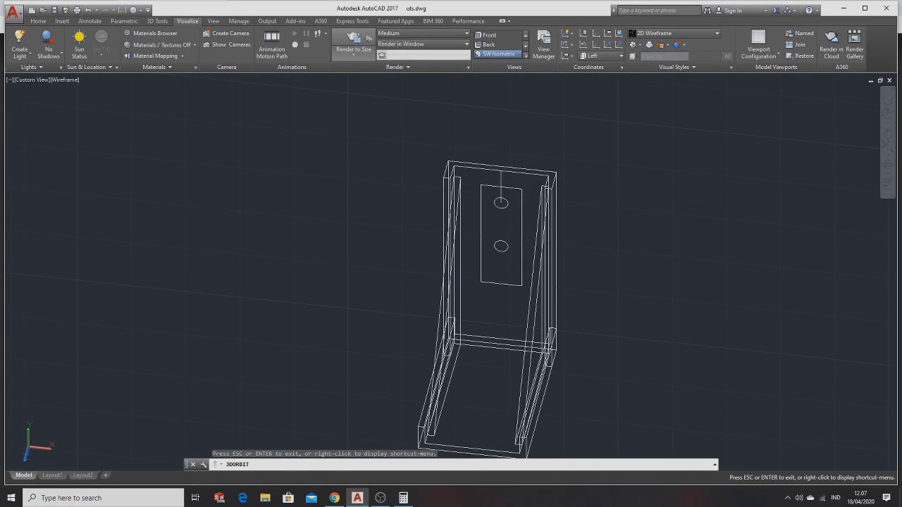
Step: Display the braced bracket with the Shaded visual style and orbit it around
{"action": "left_click", "coordinate": [684, 33]}
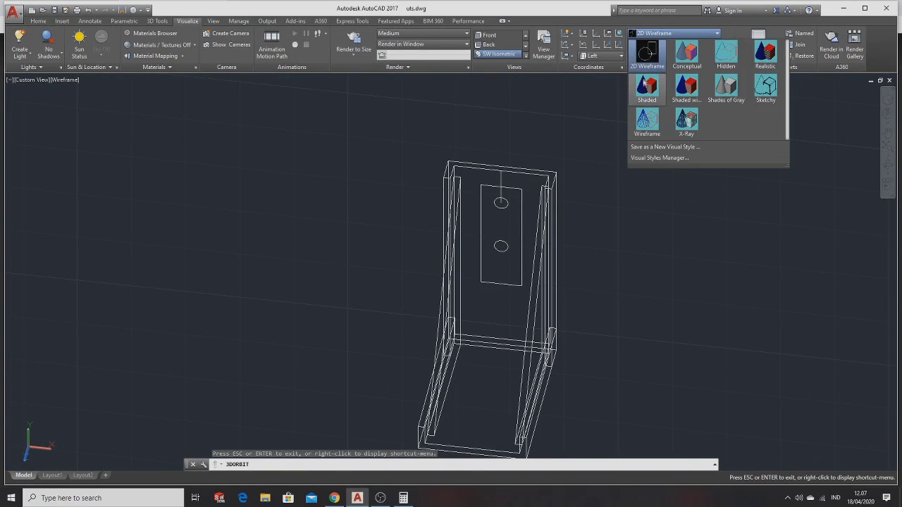
{"action": "left_click", "coordinate": [641, 84]}
{"action": "left_click", "coordinate": [885, 252]}
{"action": "left_click_drag", "start_coordinate": [599, 242], "coordinate": [519, 212]}
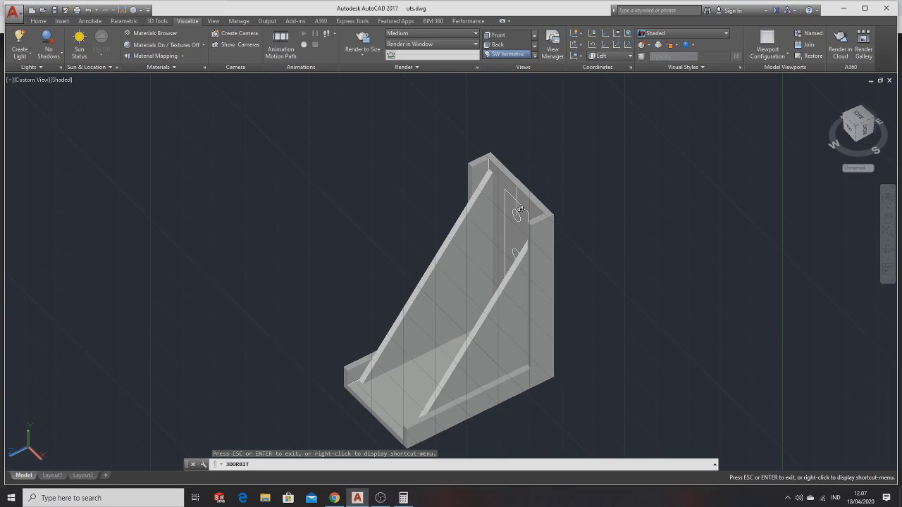
{"action": "key", "text": "Escape"}
Step: Zoom to the back plate top, delete the small stray line, and switch to the reference drawing
{"action": "scroll", "coordinate": [488, 165], "scroll_direction": "up", "scroll_amount": 3}
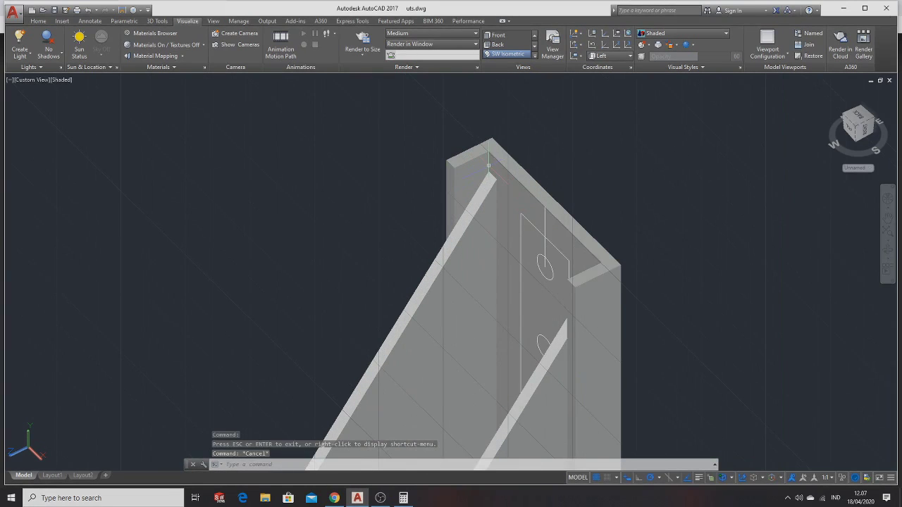
{"action": "left_click", "coordinate": [488, 164]}
{"action": "key", "text": "Delete"}
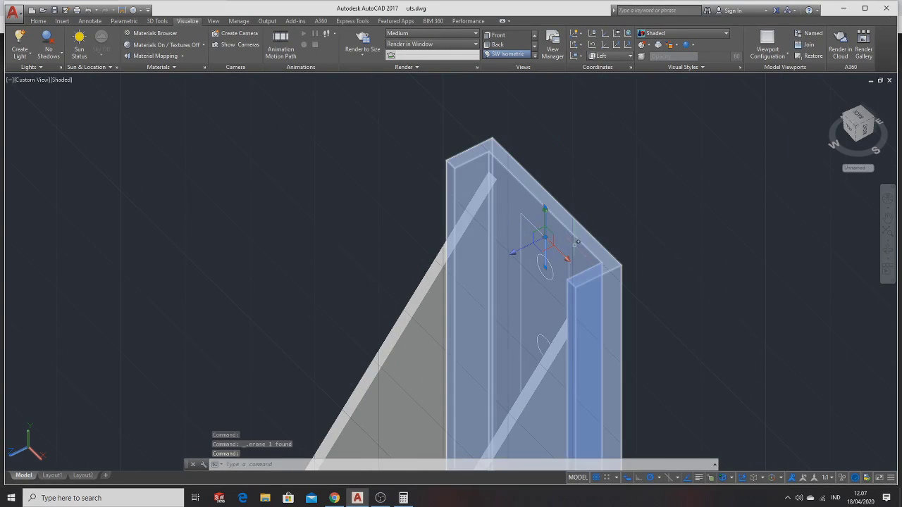
{"action": "key", "text": "alt+Tab"}
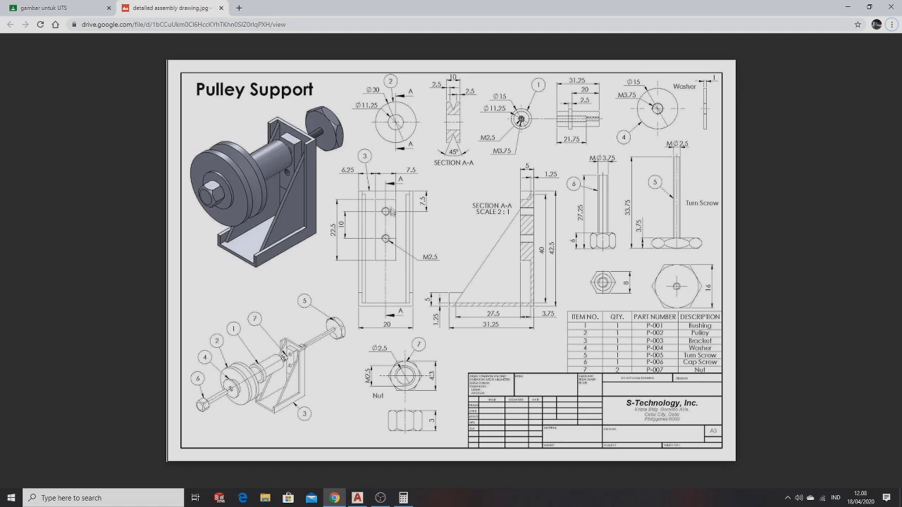
Step: Leave the Pulley Support drawing in Google Drive and return to the AutoCAD model
{"action": "key", "text": "alt+Tab"}
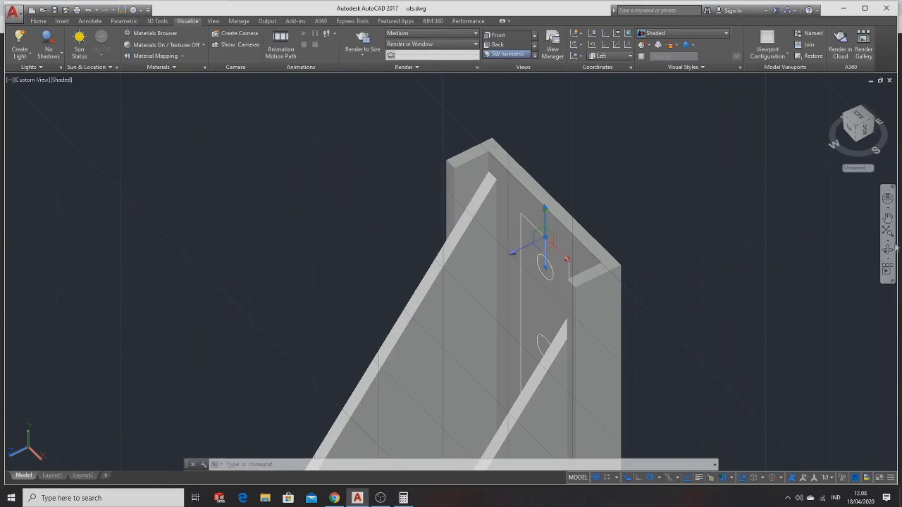
Step: Orbit to face the back plate with its two holes, zoom out, and clear the selection
{"action": "middle_click_drag", "start_coordinate": [889, 250], "coordinate": [645, 259], "text": "shift"}
{"action": "scroll", "coordinate": [587, 271], "scroll_direction": "down", "scroll_amount": 2}
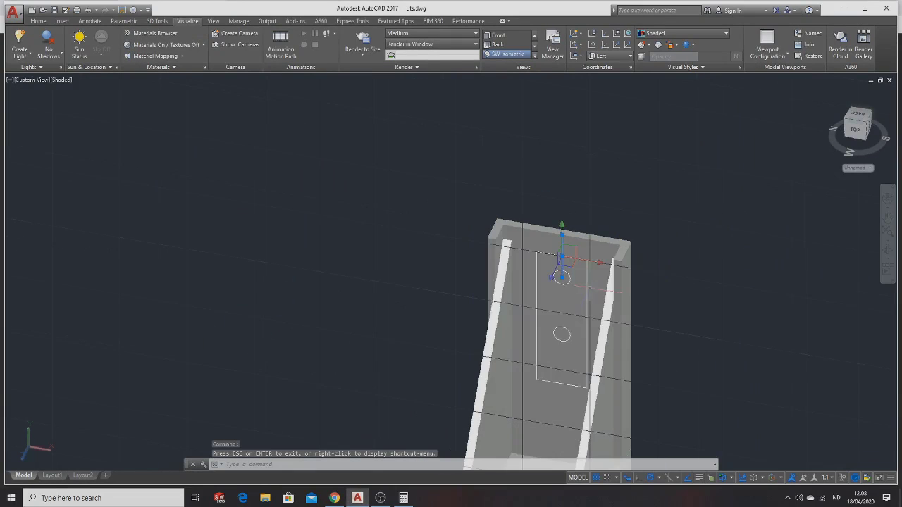
{"action": "key", "text": "Escape"}
{"action": "key", "text": "Escape"}
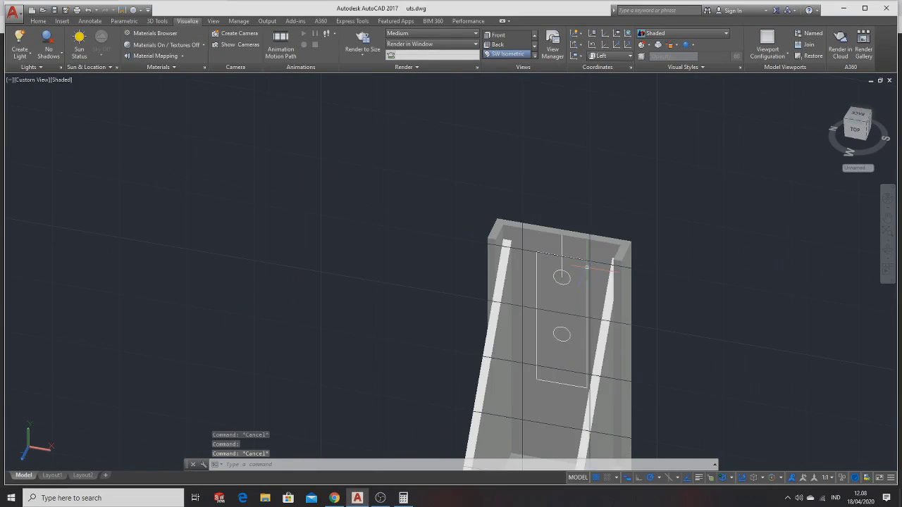
{"action": "left_click", "coordinate": [586, 269]}
{"action": "key", "text": "Escape"}
Step: Browse the Home and Insert ribbon tabs, then switch to the reference drawing
{"action": "left_click", "coordinate": [38, 21]}
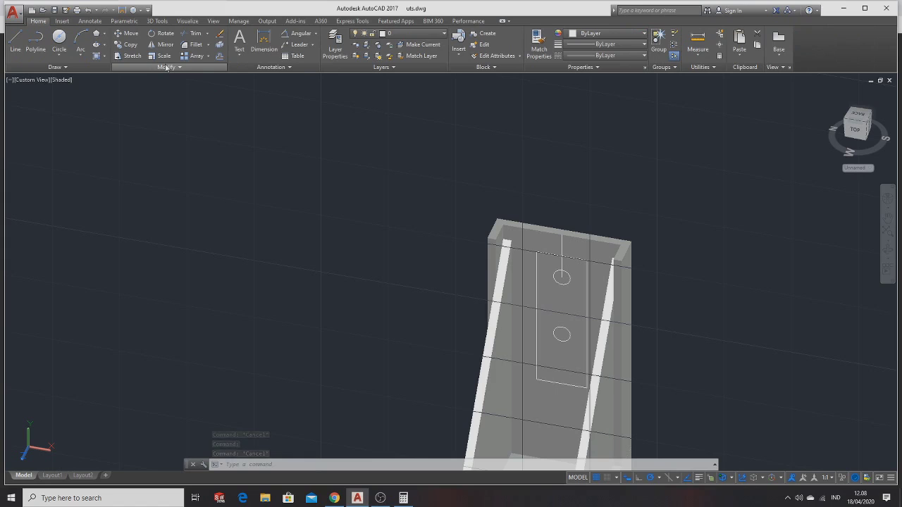
{"action": "left_click", "coordinate": [64, 22]}
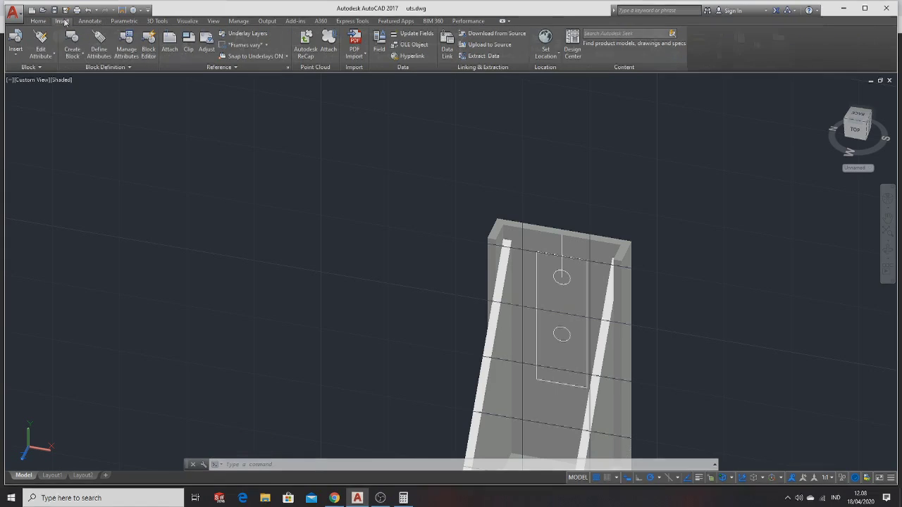
{"action": "key", "text": "alt+Tab"}
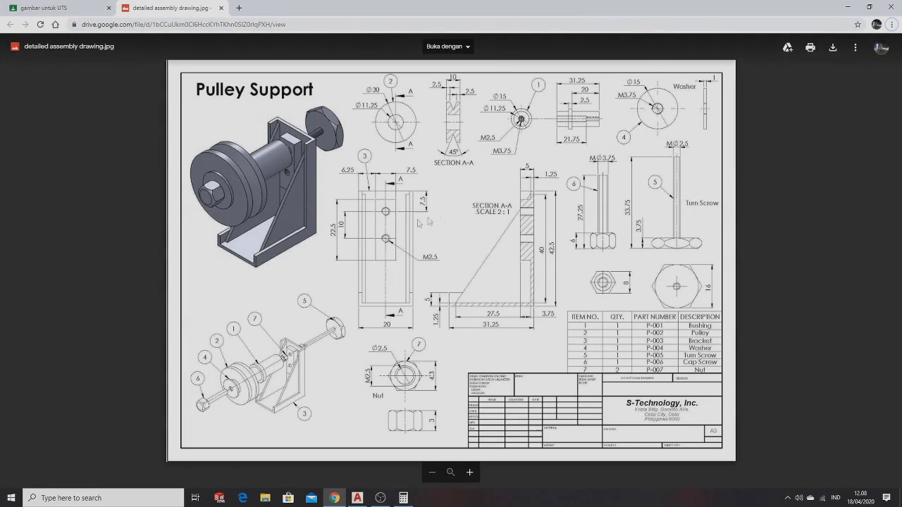
Step: Zoom into the Pulley Support image to read the bracket and turn screw dimensions
{"action": "scroll", "coordinate": [532, 223], "scroll_direction": "up", "scroll_amount": 1}
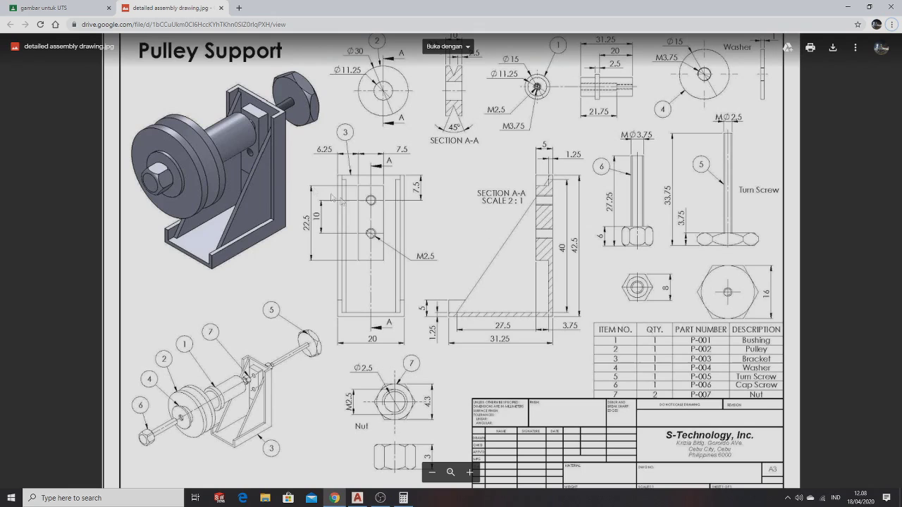
{"action": "key", "text": "alt+Tab"}
Step: Bring AutoCAD forward, zoom out, and start then cancel an extrude from 3D Tools
{"action": "left_click", "coordinate": [509, 294]}
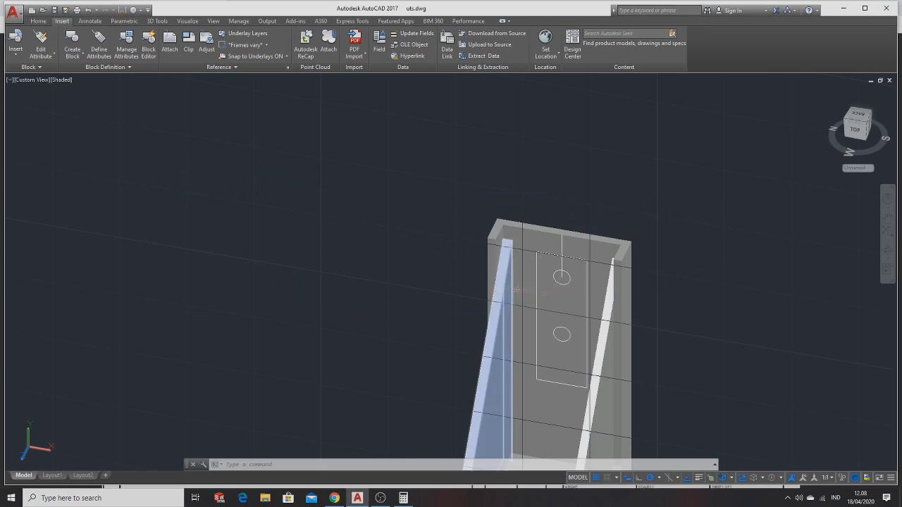
{"action": "key", "text": "Escape"}
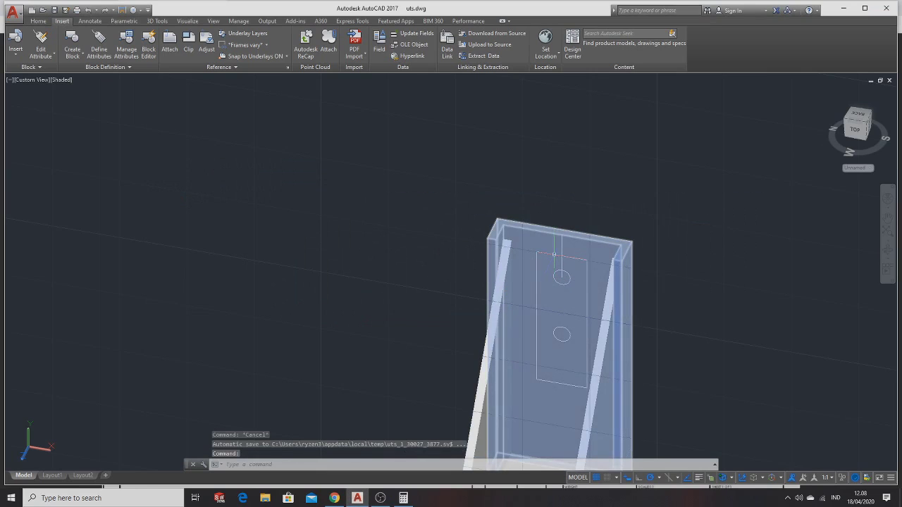
{"action": "scroll", "coordinate": [539, 303], "scroll_direction": "down", "scroll_amount": 2}
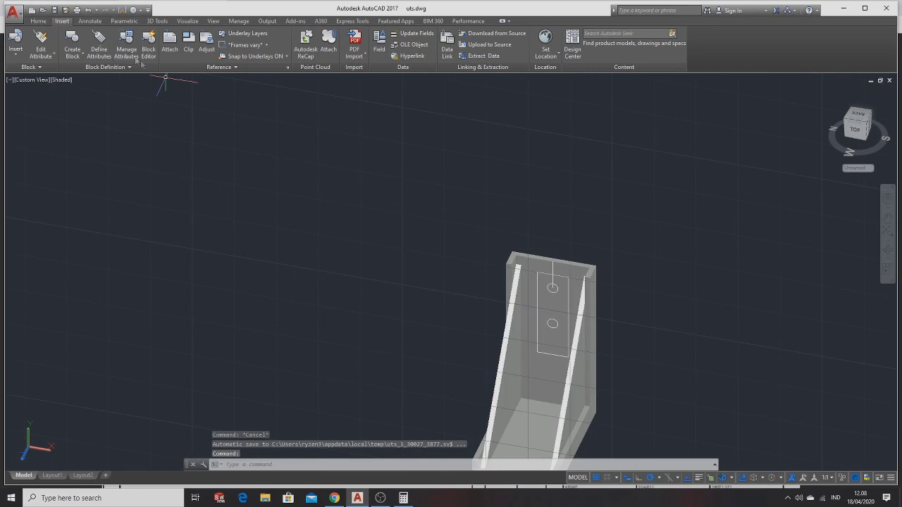
{"action": "left_click", "coordinate": [153, 21]}
{"action": "left_click", "coordinate": [65, 42]}
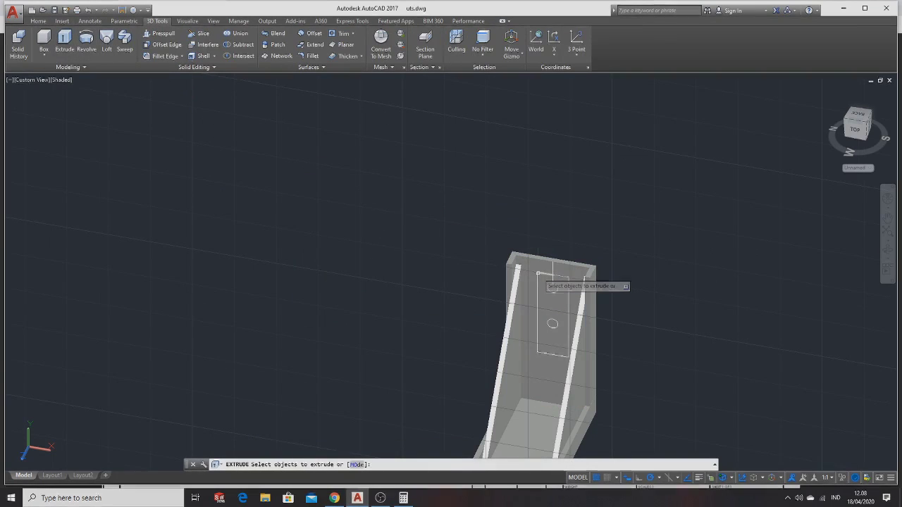
{"action": "key", "text": "Escape"}
Step: Pan to reframe the bracket and check the solid and upper hole circle by selecting them
{"action": "middle_click_drag", "start_coordinate": [615, 317], "coordinate": [544, 306]}
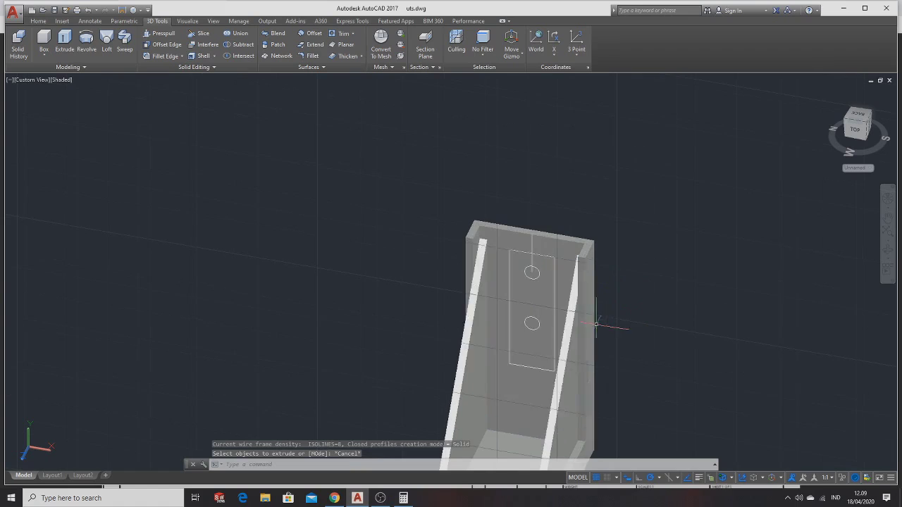
{"action": "left_click", "coordinate": [553, 302]}
{"action": "key", "text": "Escape"}
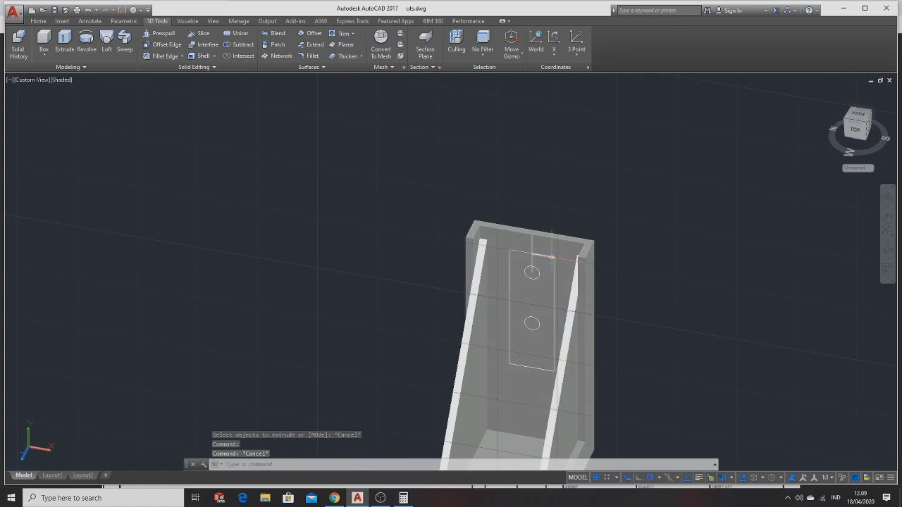
{"action": "left_click", "coordinate": [552, 257]}
{"action": "key", "text": "Escape"}
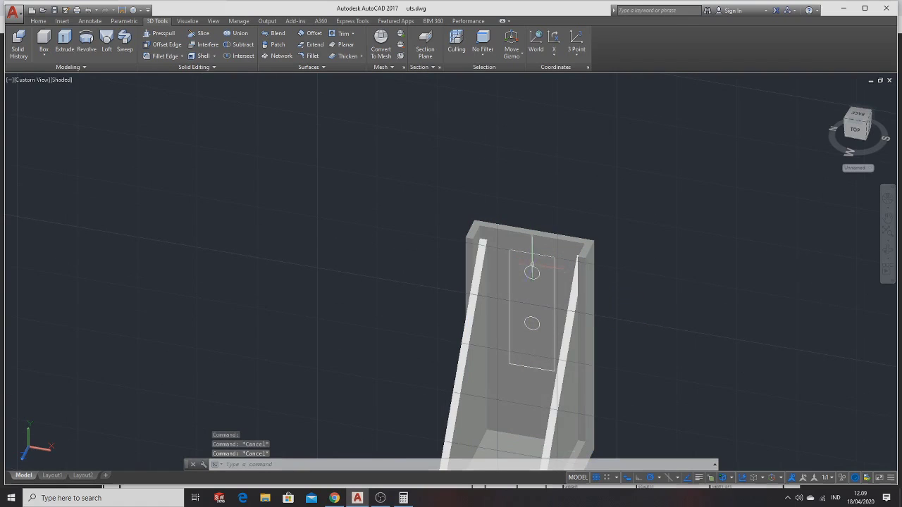
{"action": "left_click", "coordinate": [532, 273]}
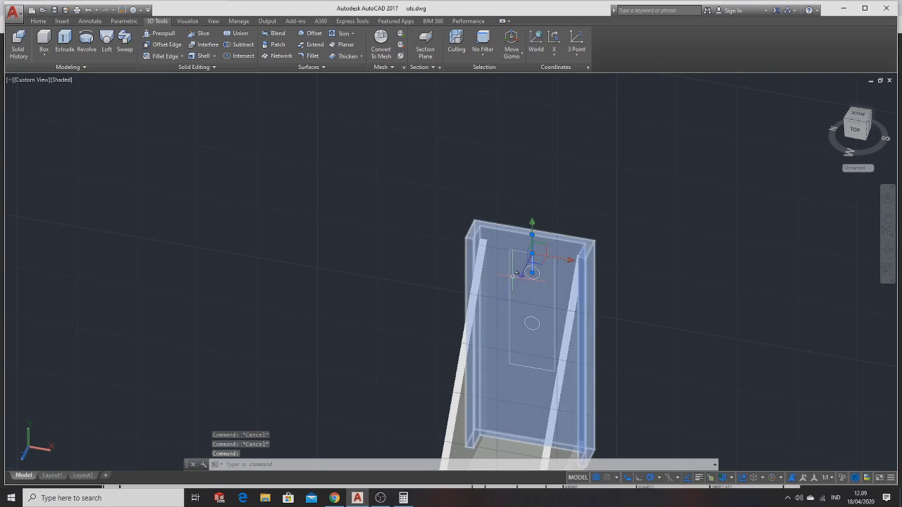
{"action": "key", "text": "Escape"}
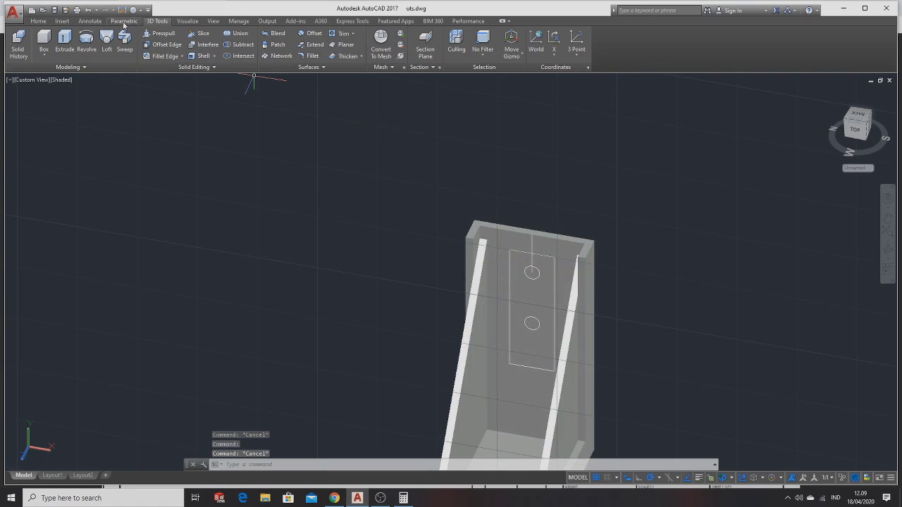
Step: Browse the Parametric and View tabs, then open the Visualize tab's visual styles list
{"action": "left_click", "coordinate": [125, 21]}
{"action": "left_click", "coordinate": [215, 21]}
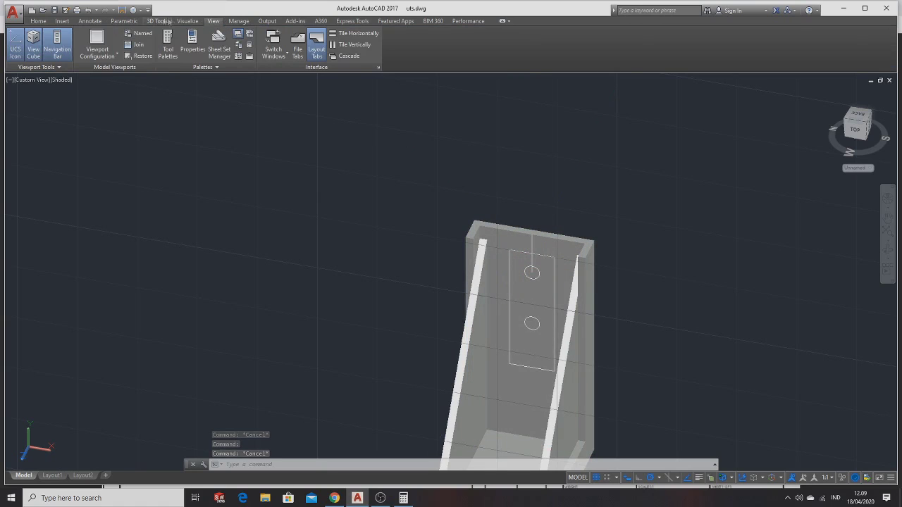
{"action": "left_click", "coordinate": [188, 21]}
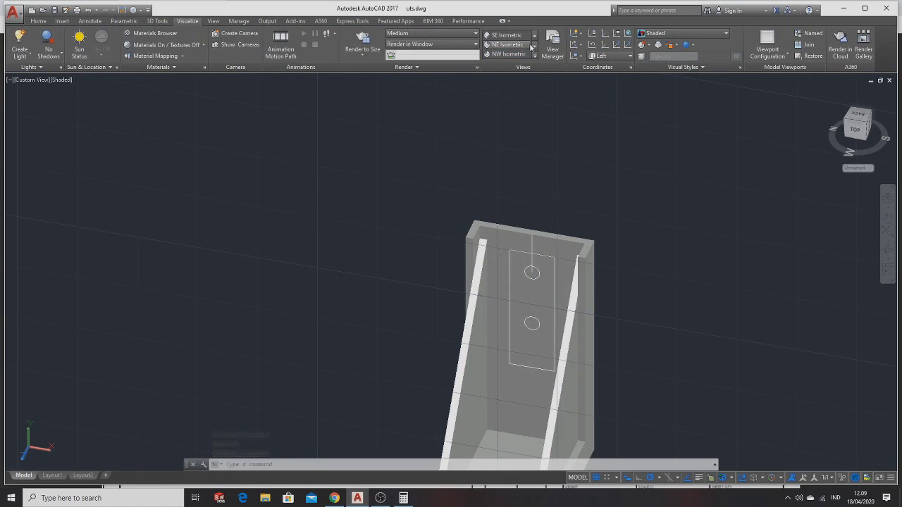
{"action": "scroll", "coordinate": [515, 46], "scroll_direction": "up", "scroll_amount": 3}
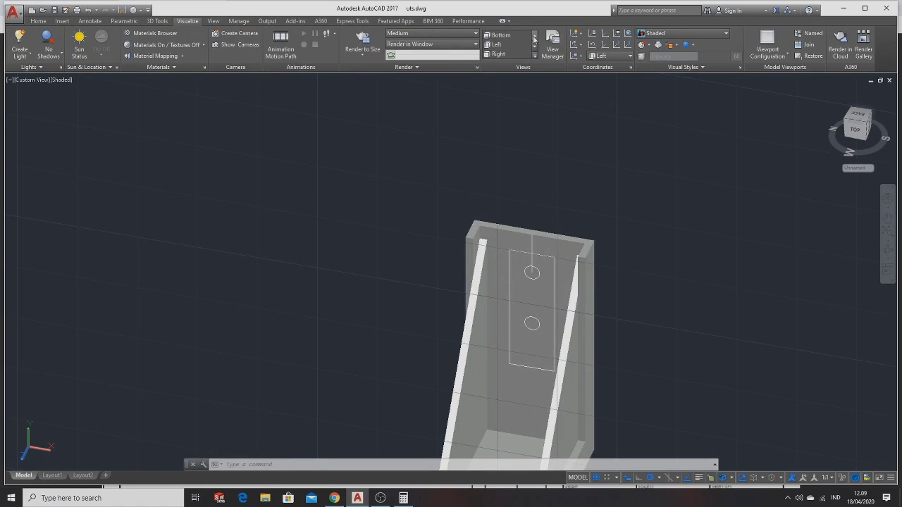
{"action": "left_click", "coordinate": [645, 33]}
Step: Switch to 2D Wireframe and join the plate's top, left, right and bottom edges into one polyline
{"action": "left_click", "coordinate": [651, 56]}
{"action": "left_click", "coordinate": [520, 253]}
{"action": "left_click", "coordinate": [511, 264]}
{"action": "left_click", "coordinate": [489, 362]}
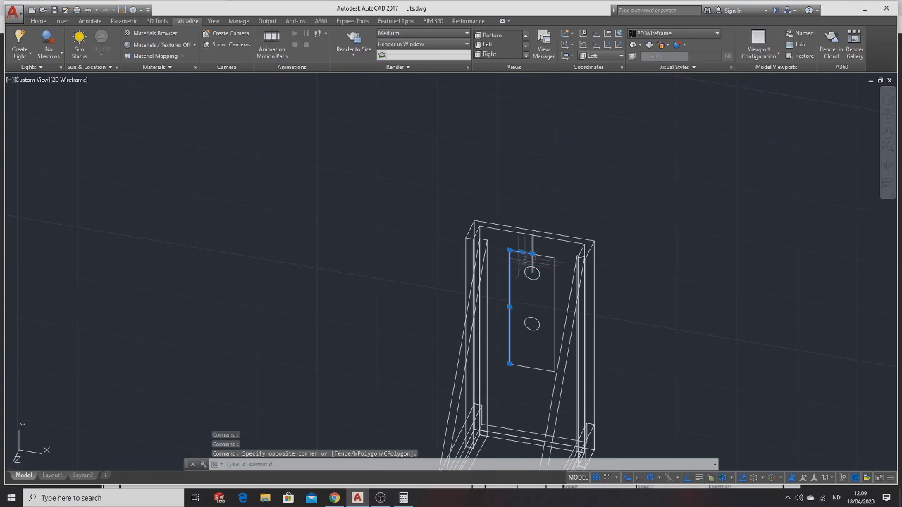
{"action": "left_click", "coordinate": [554, 269]}
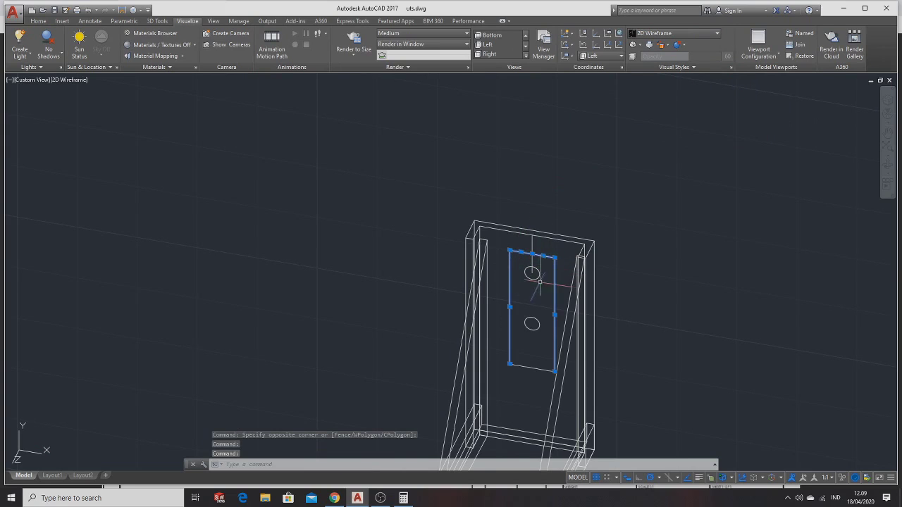
{"action": "left_click", "coordinate": [535, 366]}
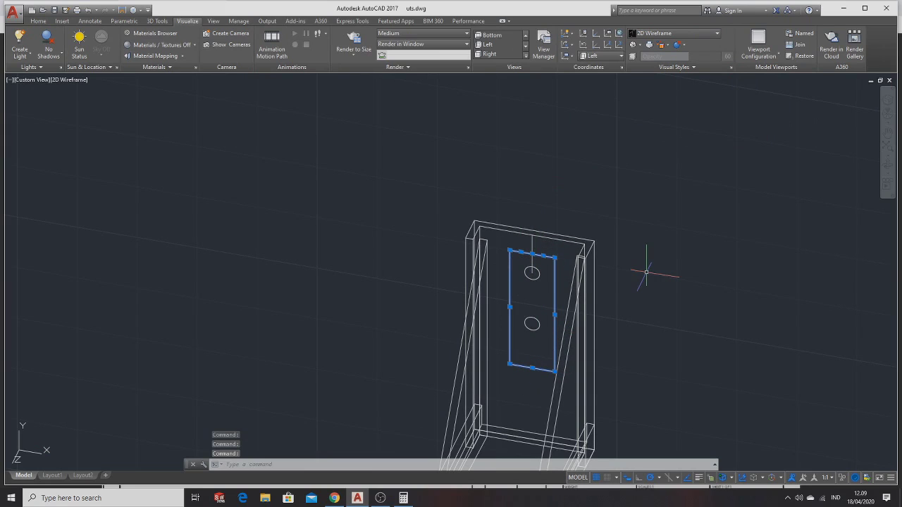
{"action": "type", "text": "join"}
{"action": "key", "text": "Return"}
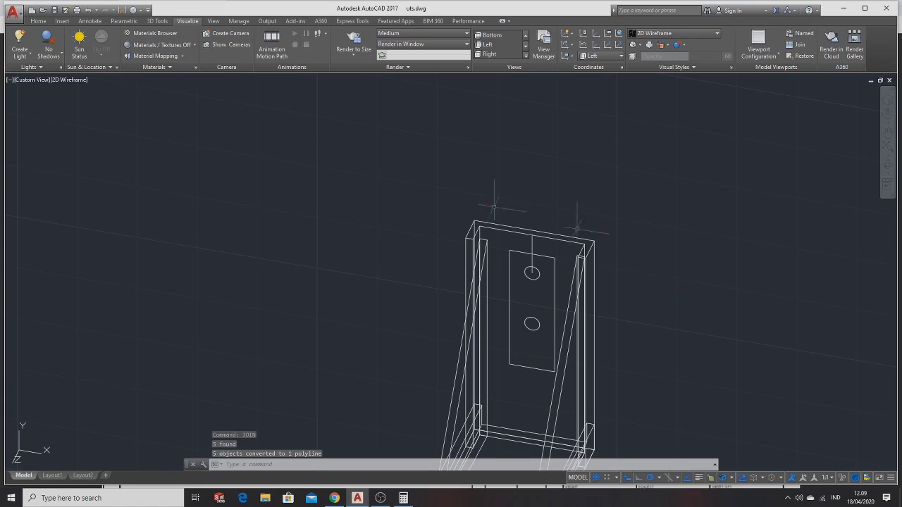
{"action": "left_click", "coordinate": [158, 22]}
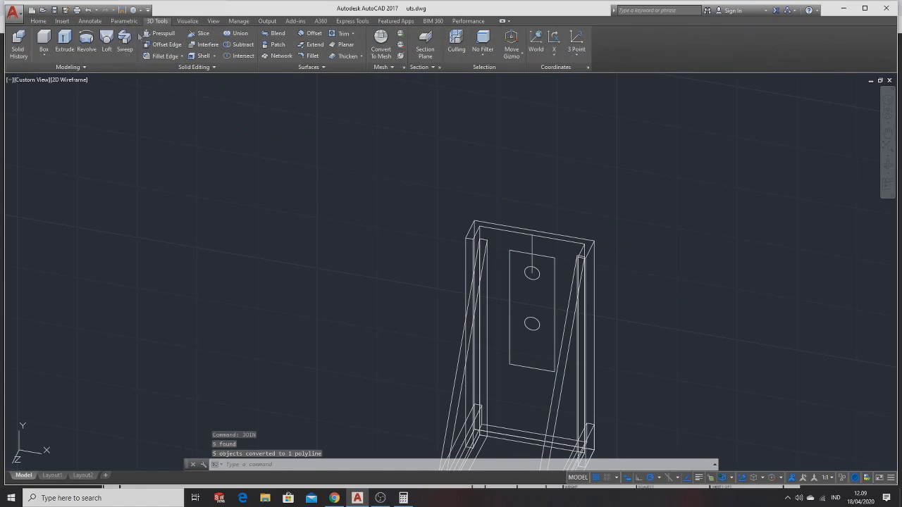
Step: Extrude the plate rectangle 5 units into a solid block
{"action": "left_click", "coordinate": [64, 40]}
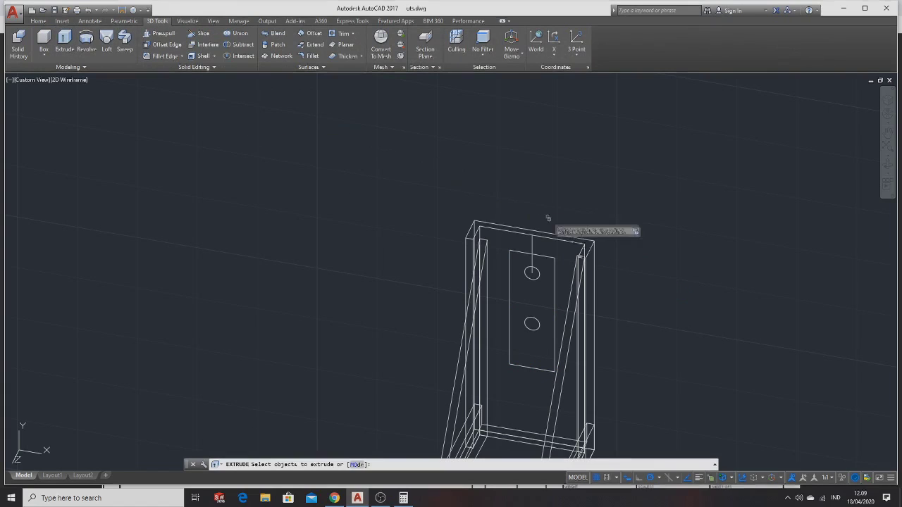
{"action": "left_click", "coordinate": [539, 255]}
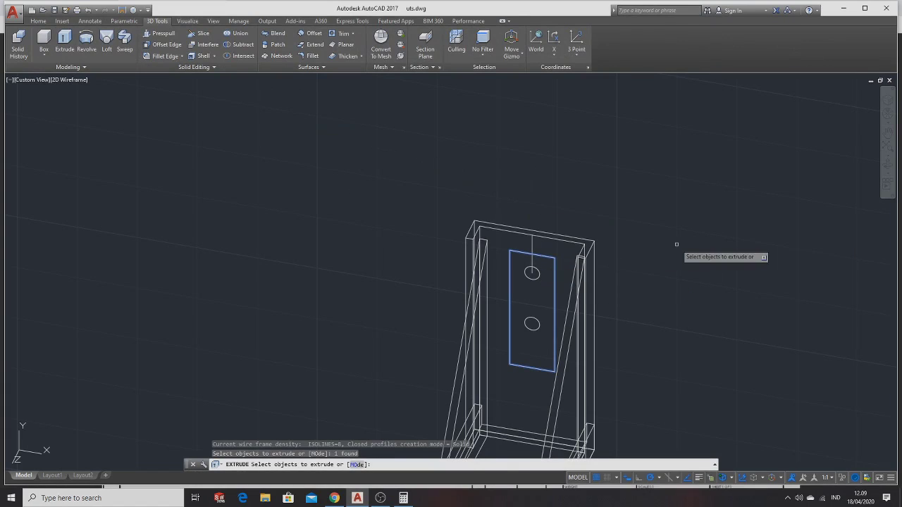
{"action": "key", "text": "Return"}
{"action": "type", "text": "5"}
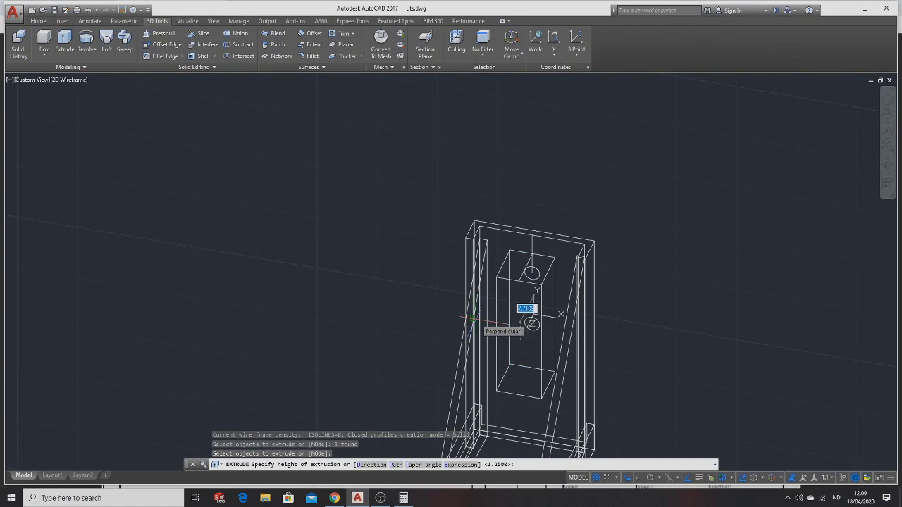
{"action": "key", "text": "Return"}
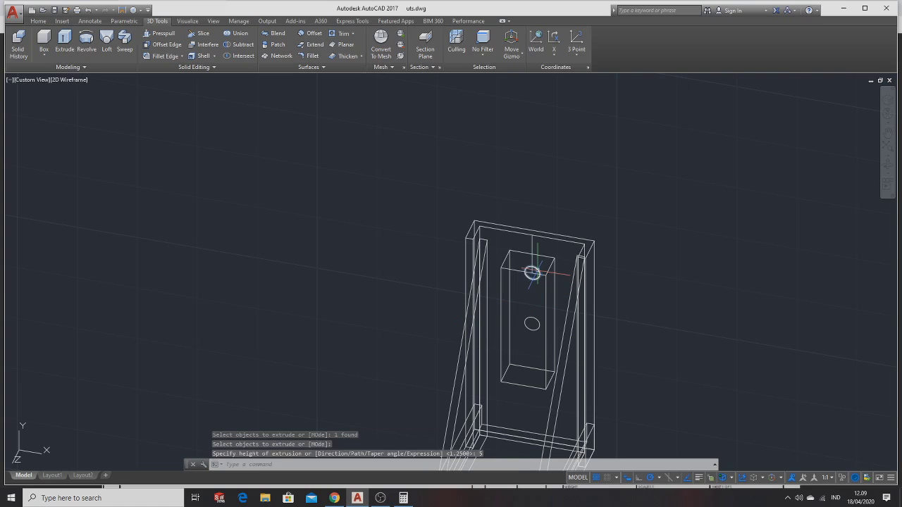
Step: Extrude the upper and lower hole circles into cylinders through the block
{"action": "left_click", "coordinate": [532, 272]}
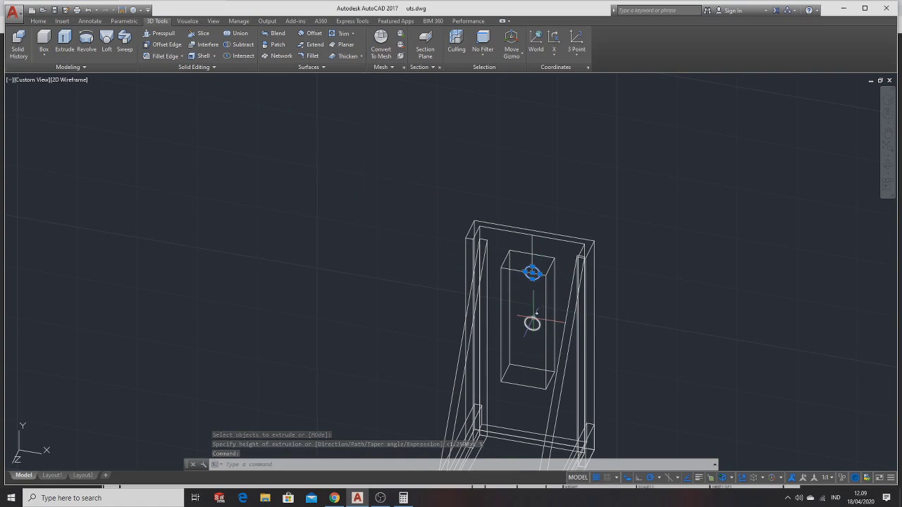
{"action": "left_click", "coordinate": [532, 324]}
{"action": "left_click", "coordinate": [65, 44]}
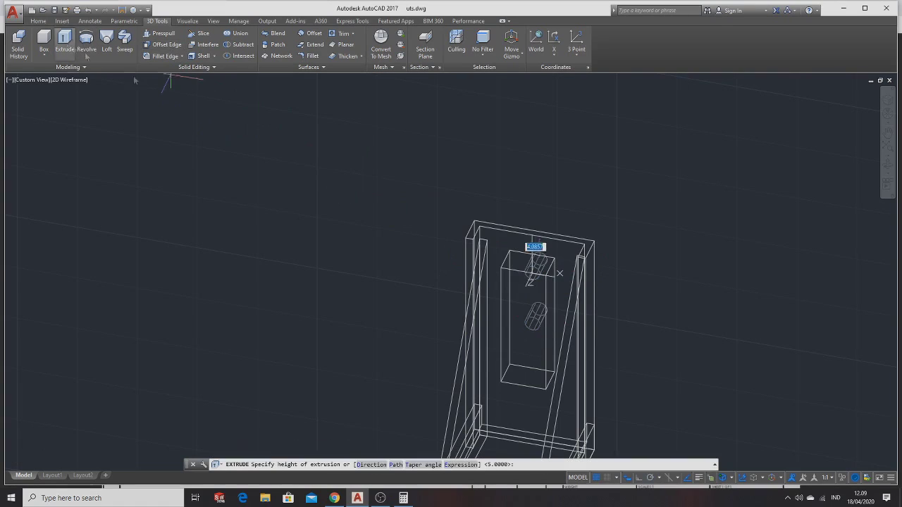
{"action": "left_click", "coordinate": [489, 345]}
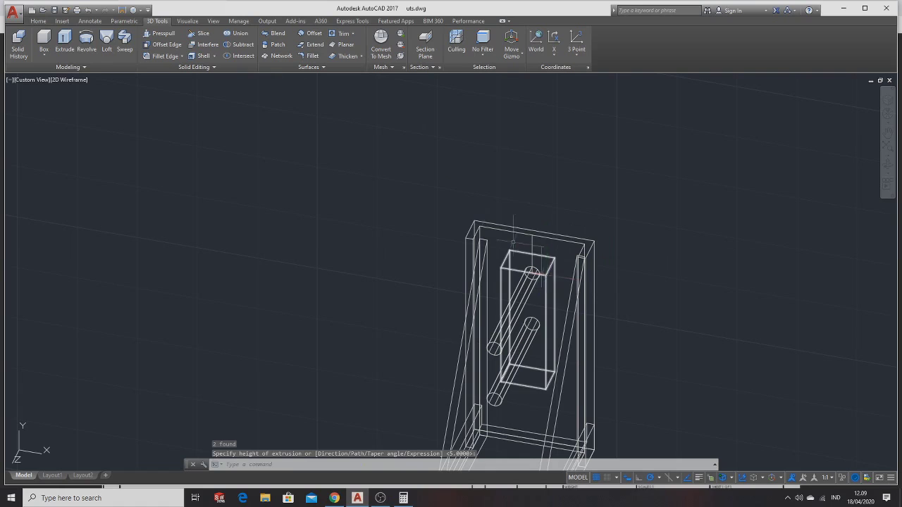
Step: Subtract both cylinders from the plate box, leaving two holes
{"action": "left_click", "coordinate": [242, 46]}
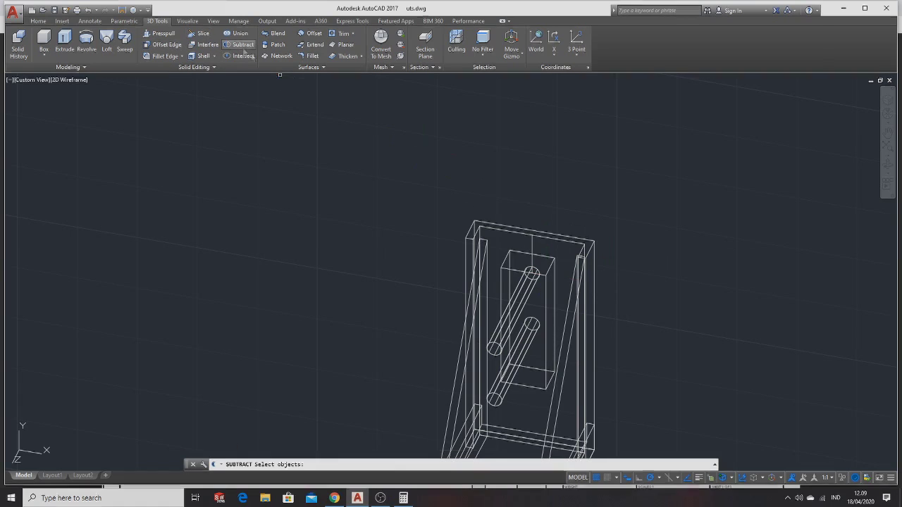
{"action": "left_click", "coordinate": [554, 289]}
{"action": "left_click", "coordinate": [522, 315]}
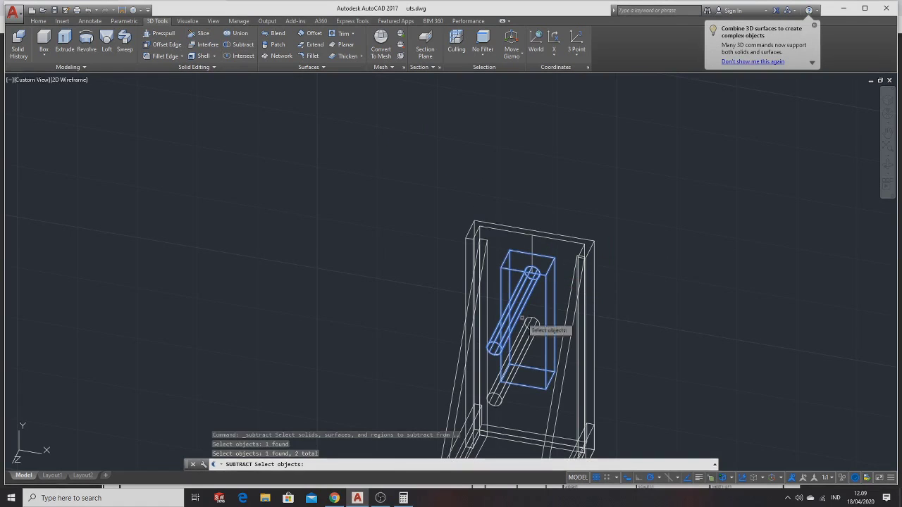
{"action": "key", "text": "Escape"}
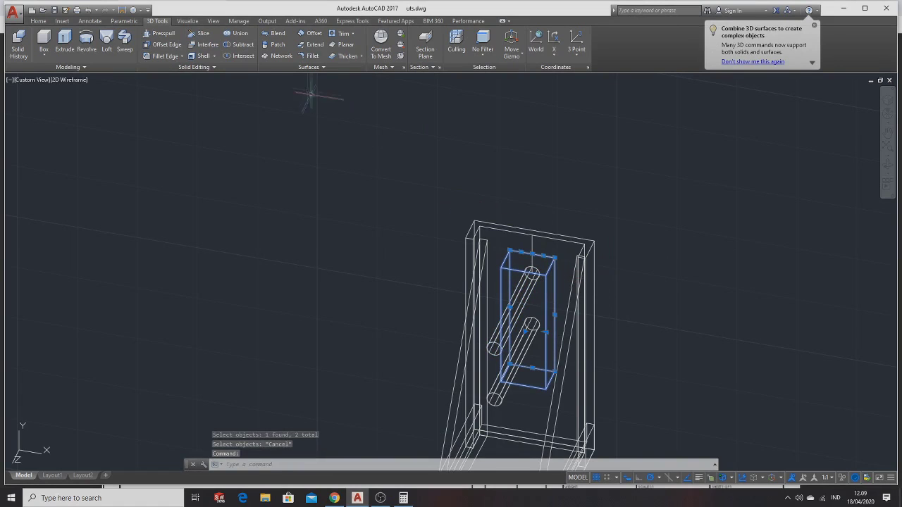
{"action": "key", "text": "Escape"}
{"action": "left_click", "coordinate": [242, 46]}
{"action": "left_click", "coordinate": [548, 270]}
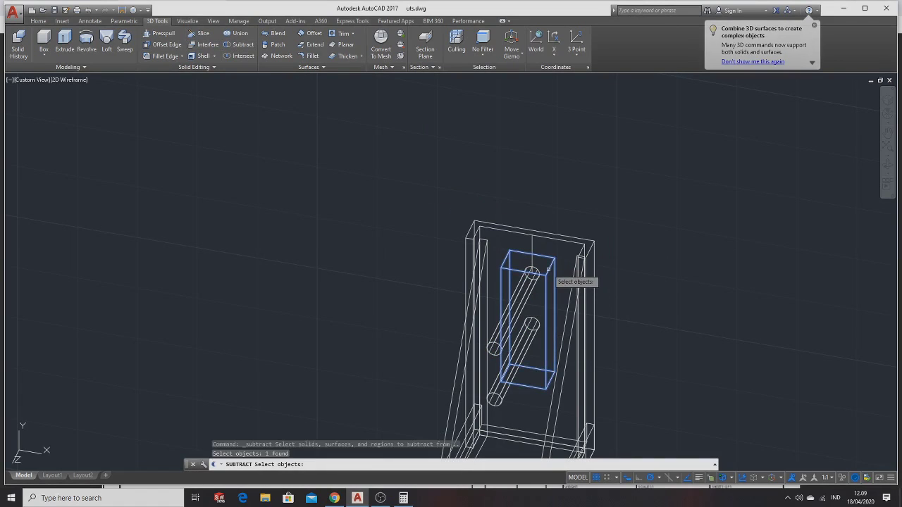
{"action": "key", "text": "Return"}
{"action": "left_click", "coordinate": [520, 305]}
{"action": "left_click", "coordinate": [522, 340]}
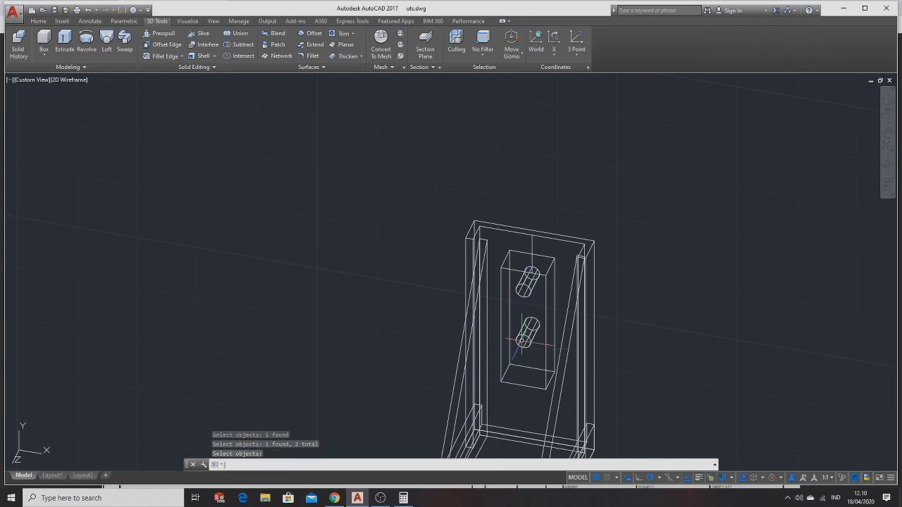
{"action": "key", "text": "Return"}
Step: Delete the small leftover object, apply the Shaded visual style, and orbit to a frontal view
{"action": "left_click", "coordinate": [542, 250]}
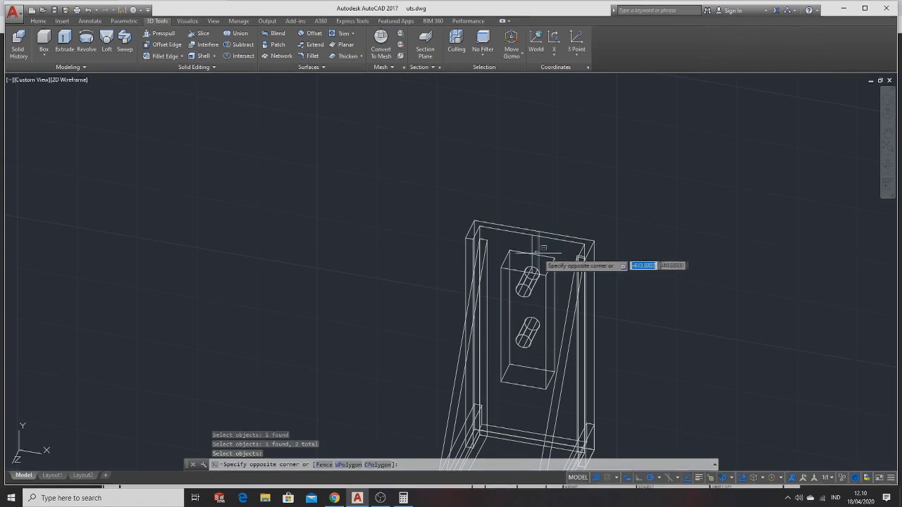
{"action": "left_click", "coordinate": [536, 248]}
{"action": "key", "text": "Delete"}
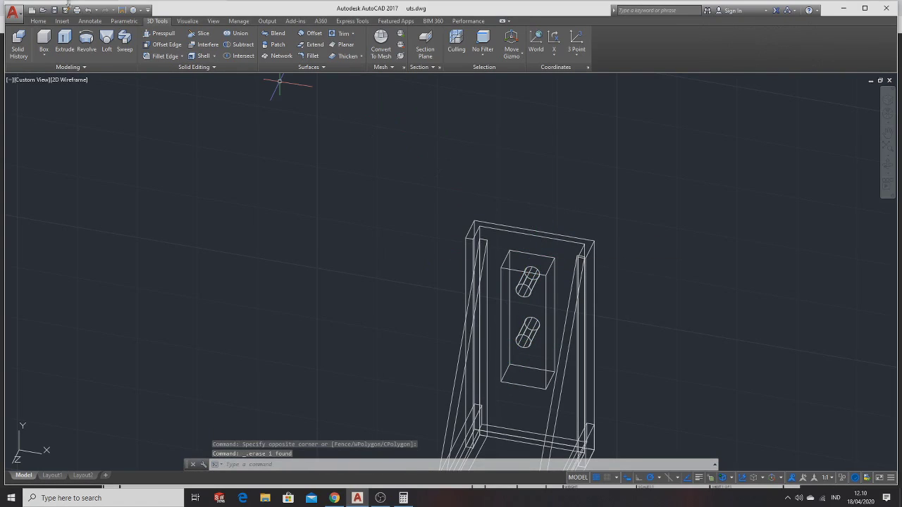
{"action": "left_click", "coordinate": [188, 20]}
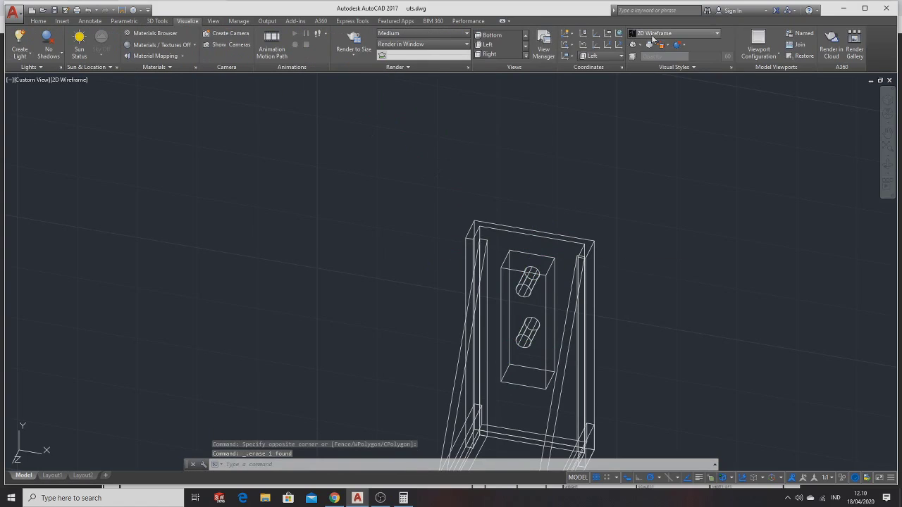
{"action": "left_click", "coordinate": [676, 34]}
{"action": "left_click", "coordinate": [653, 87]}
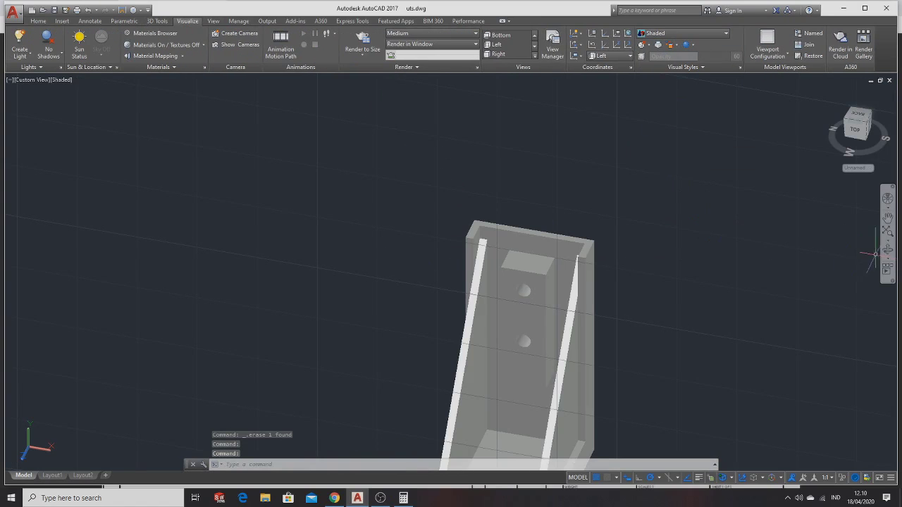
{"action": "left_click", "coordinate": [887, 249]}
{"action": "mouse_move", "coordinate": [796, 250]}
{"action": "left_mouse_down"}
{"action": "mouse_move", "coordinate": [607, 243]}
{"action": "mouse_move", "coordinate": [695, 225]}
{"action": "left_mouse_up"}
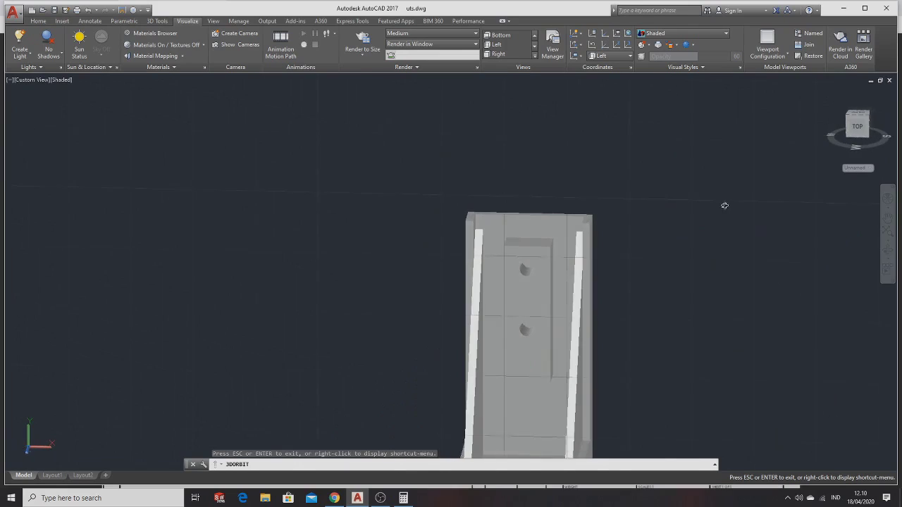
Step: Check the Pulley Support drawing in the browser, then return to AutoCAD
{"action": "key", "text": "alt+Tab"}
{"action": "key", "text": "Tab"}
{"action": "key", "text": "Tab"}
{"action": "key", "text": "Tab"}
{"action": "key", "text": "Tab"}
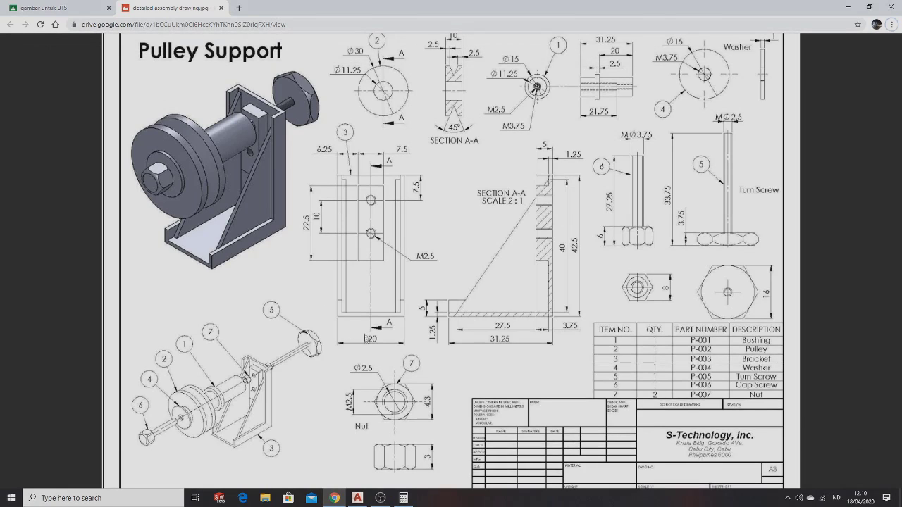
{"action": "key", "text": "alt+Tab"}
Step: Start a helix at the shaft top centre, then cancel this first attempt
{"action": "type", "text": "heli"}
{"action": "key", "text": "Return"}
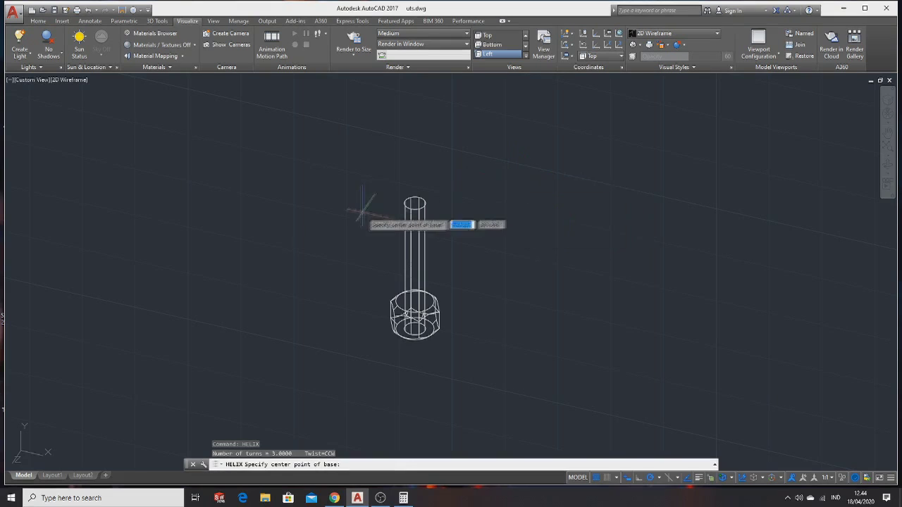
{"action": "scroll", "coordinate": [412, 199], "scroll_direction": "up", "scroll_amount": 2}
{"action": "left_click", "coordinate": [406, 196]}
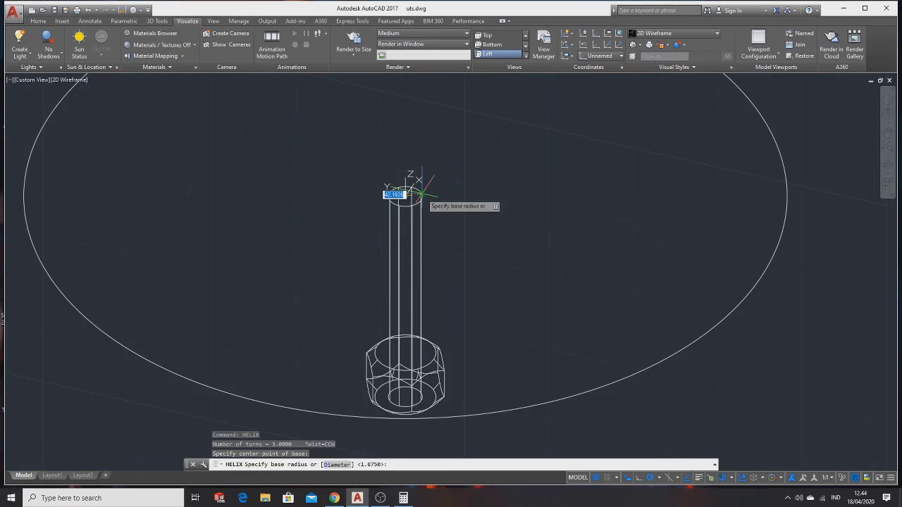
{"action": "type", "text": "3.75"}
{"action": "key", "text": "Return"}
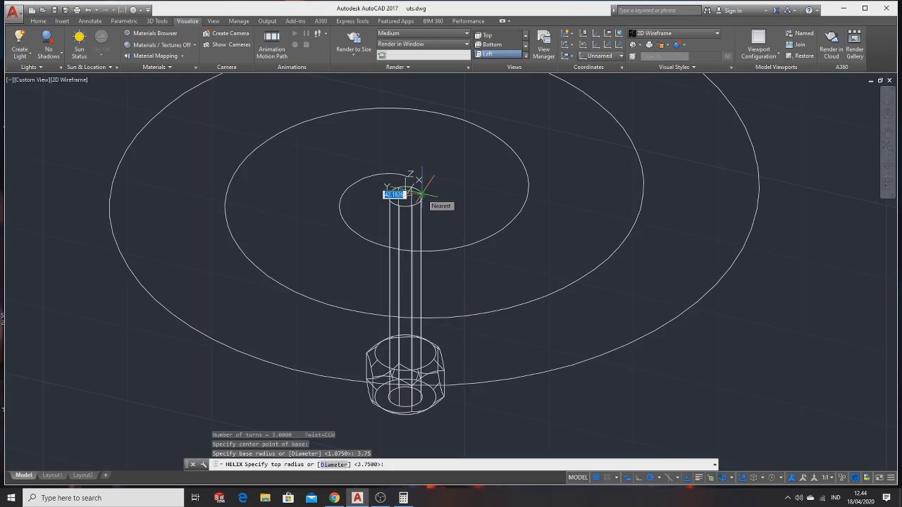
{"action": "key", "text": "Escape"}
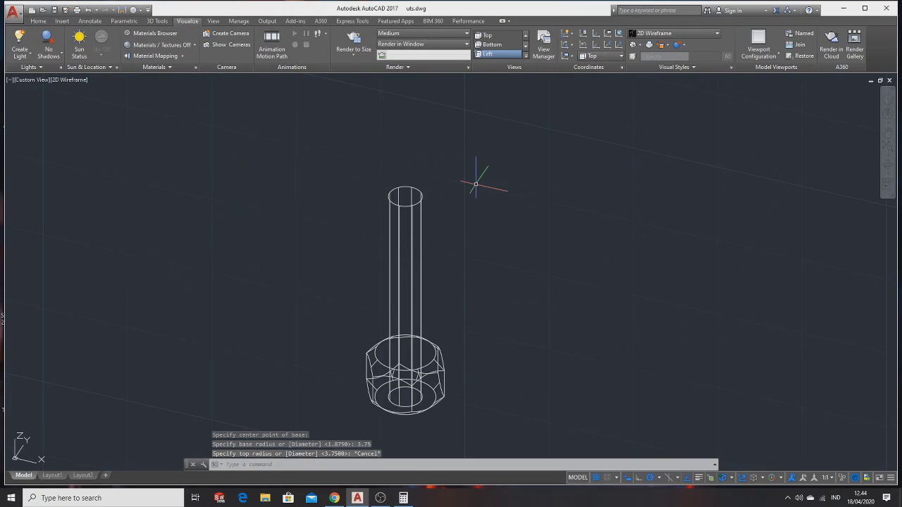
Step: Draw the helix from the shaft top centre with base diameter 3.75, top radius 1.875, spanning the shaft
{"action": "type", "text": "helix"}
{"action": "key", "text": "Return"}
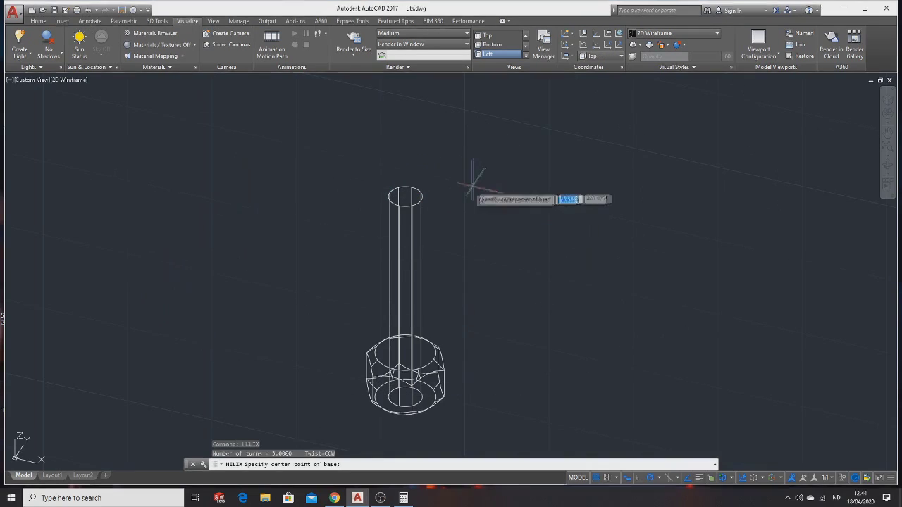
{"action": "left_click", "coordinate": [405, 196]}
{"action": "type", "text": "d"}
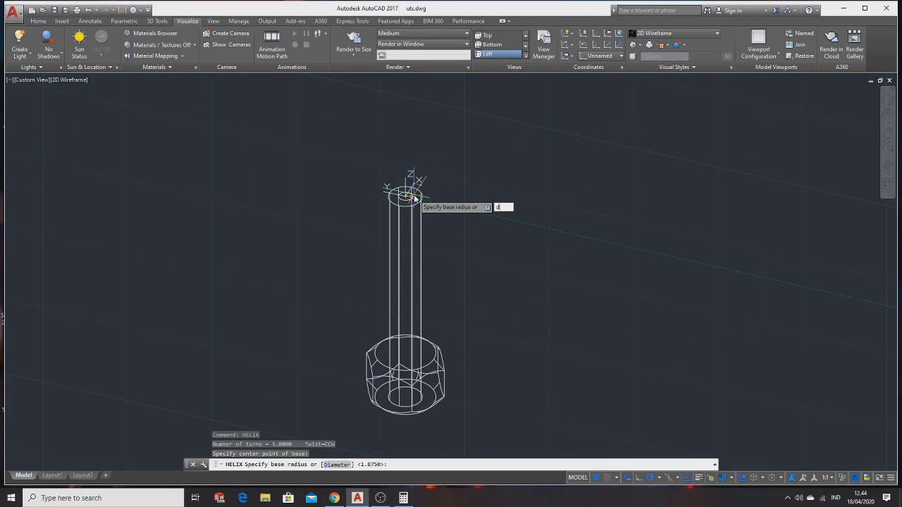
{"action": "key", "text": "Return"}
{"action": "type", "text": "3.75"}
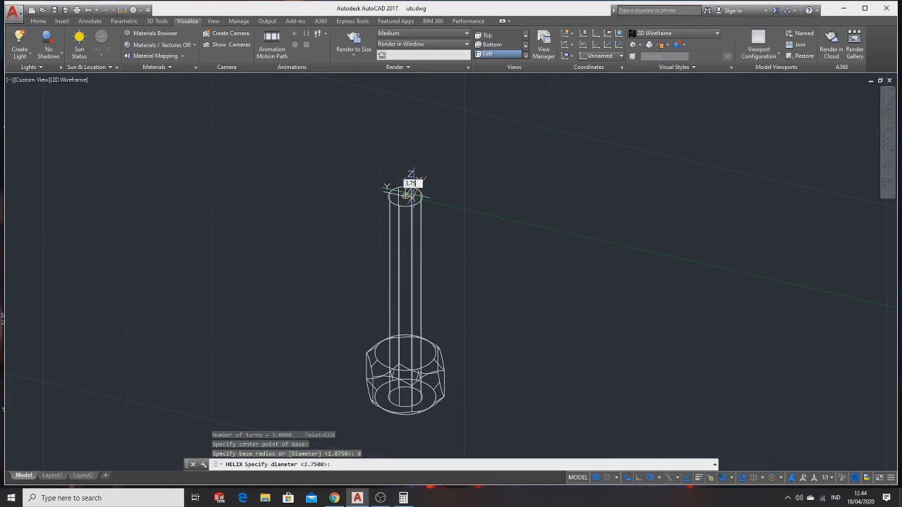
{"action": "key", "text": "Return"}
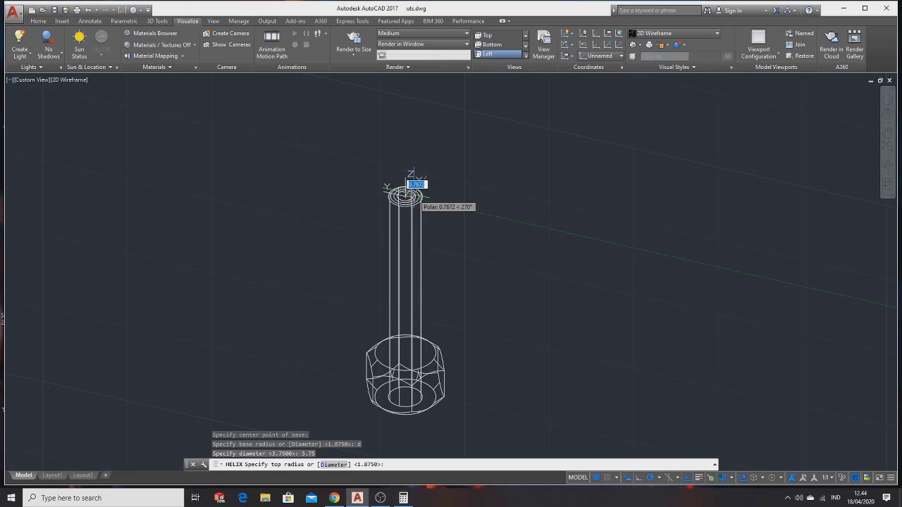
{"action": "type", "text": "1"}
{"action": "key", "text": "Return"}
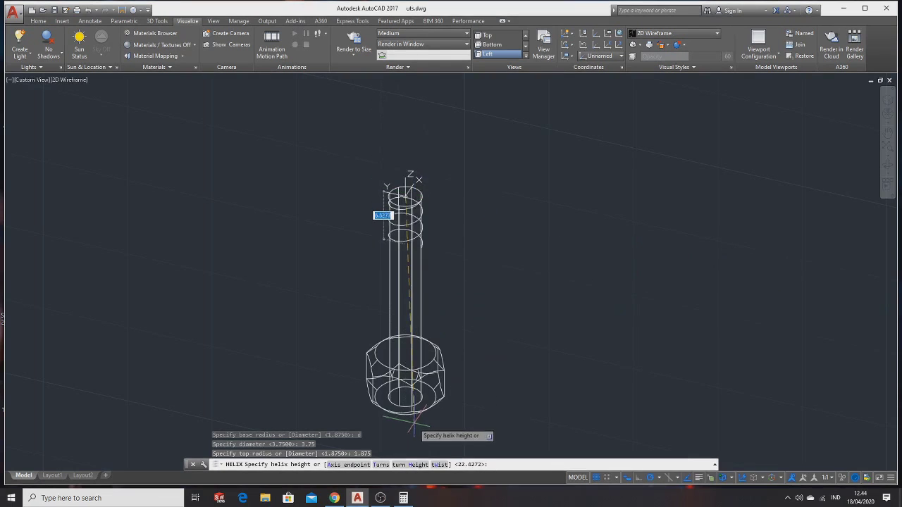
{"action": "middle_click_drag", "start_coordinate": [413, 420], "coordinate": [428, 321]}
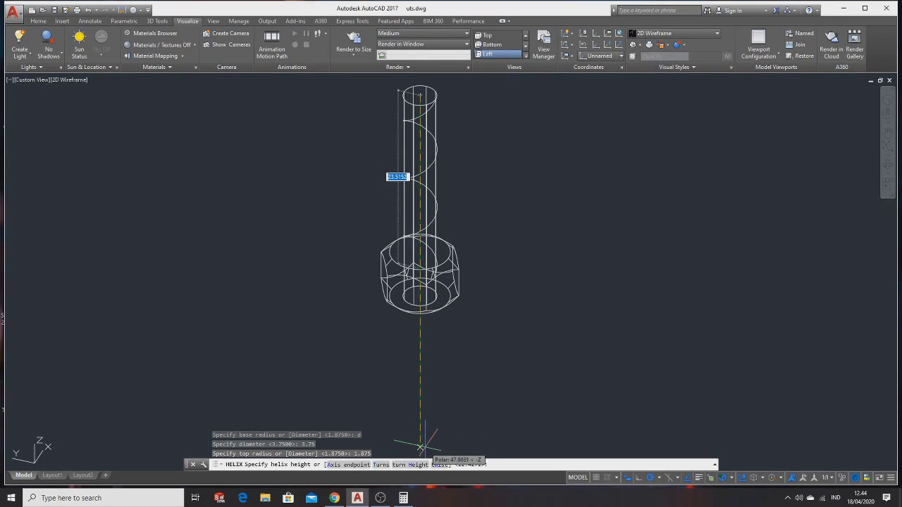
{"action": "left_click", "coordinate": [421, 447]}
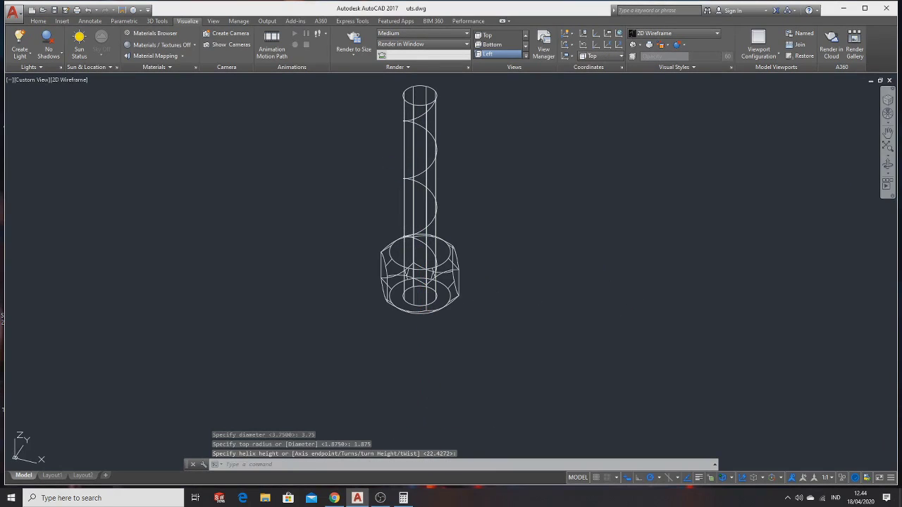
Step: Set the helix to 20 turns in Quick Properties and orbit to a side view of the shaft
{"action": "left_click", "coordinate": [887, 165]}
{"action": "left_click_drag", "start_coordinate": [638, 208], "coordinate": [639, 197]}
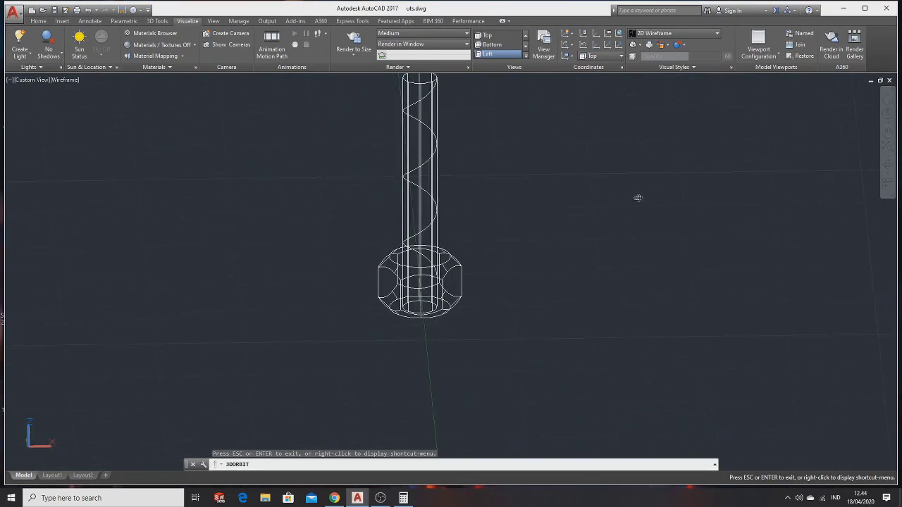
{"action": "key", "text": "Escape"}
{"action": "left_click", "coordinate": [437, 211]}
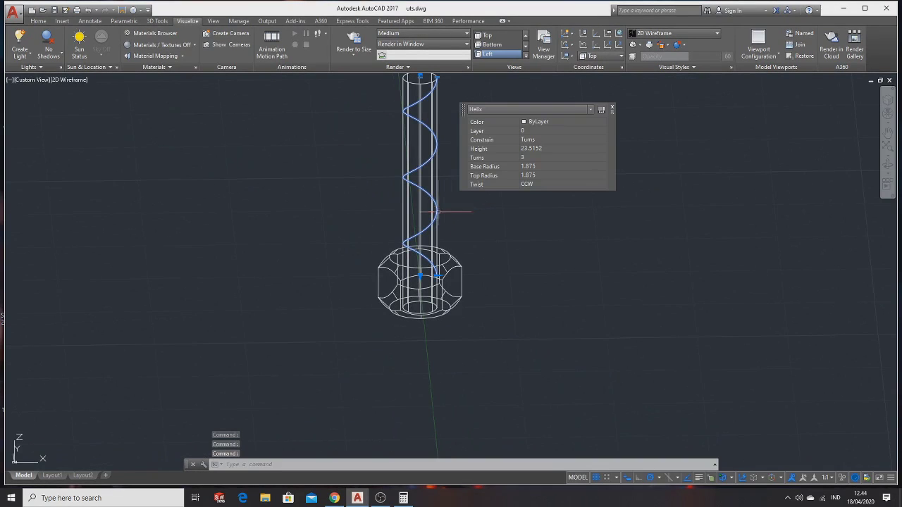
{"action": "left_click", "coordinate": [528, 159]}
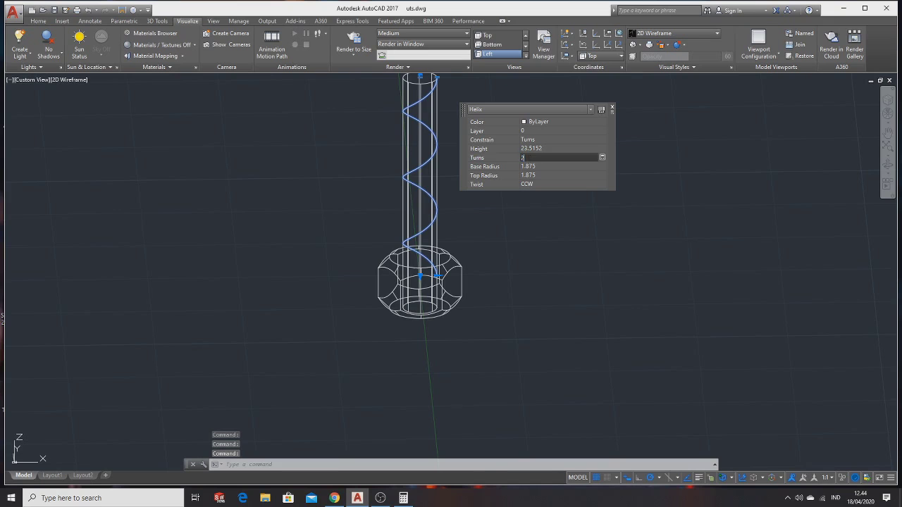
{"action": "type", "text": "0"}
{"action": "key", "text": "Tab"}
{"action": "key", "text": "Escape"}
{"action": "mouse_move", "coordinate": [527, 172]}
{"action": "middle_mouse_down", "text": "shift"}
{"action": "mouse_move", "coordinate": [413, 205]}
{"action": "mouse_move", "coordinate": [402, 161]}
{"action": "middle_mouse_up", "text": "shift"}
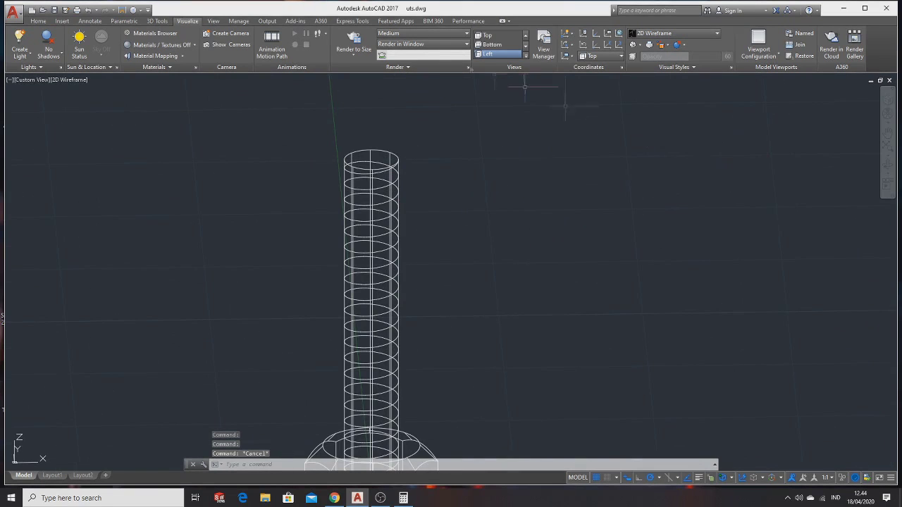
{"action": "left_click", "coordinate": [38, 21]}
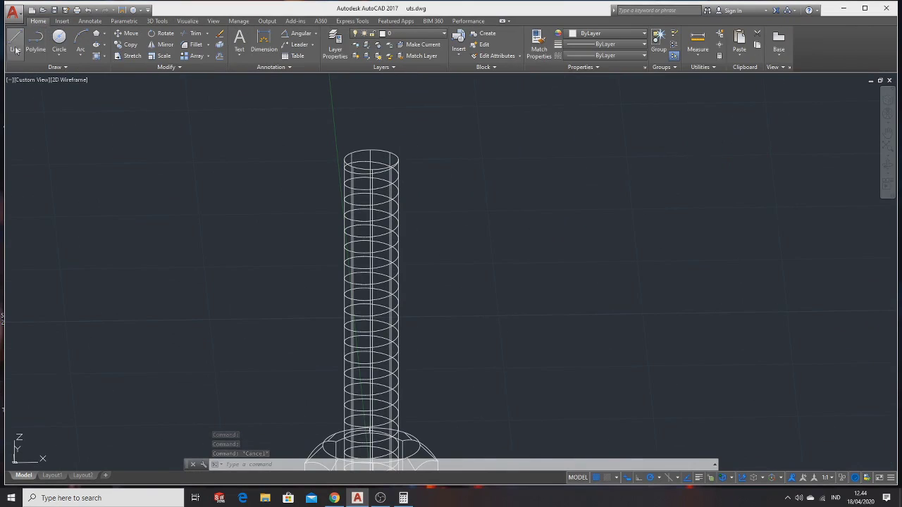
{"action": "left_click", "coordinate": [14, 42]}
{"action": "left_click", "coordinate": [645, 175]}
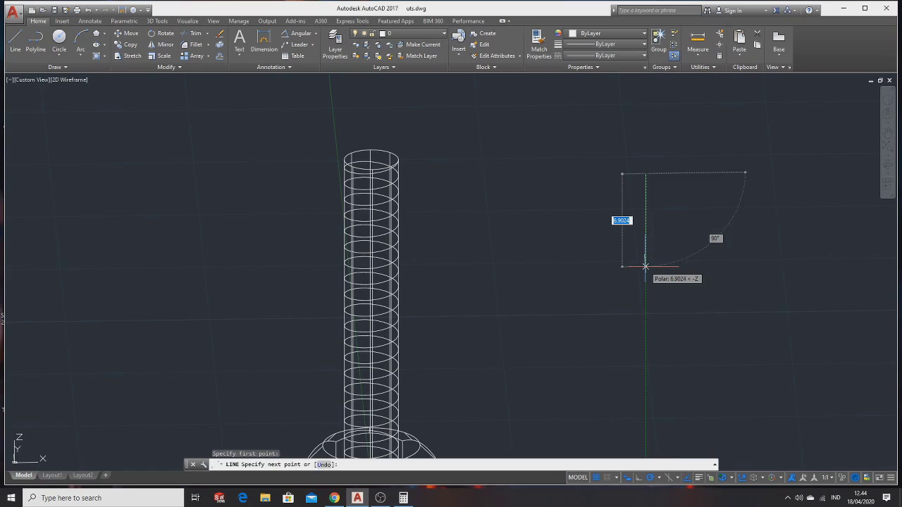
{"action": "key", "text": "Escape"}
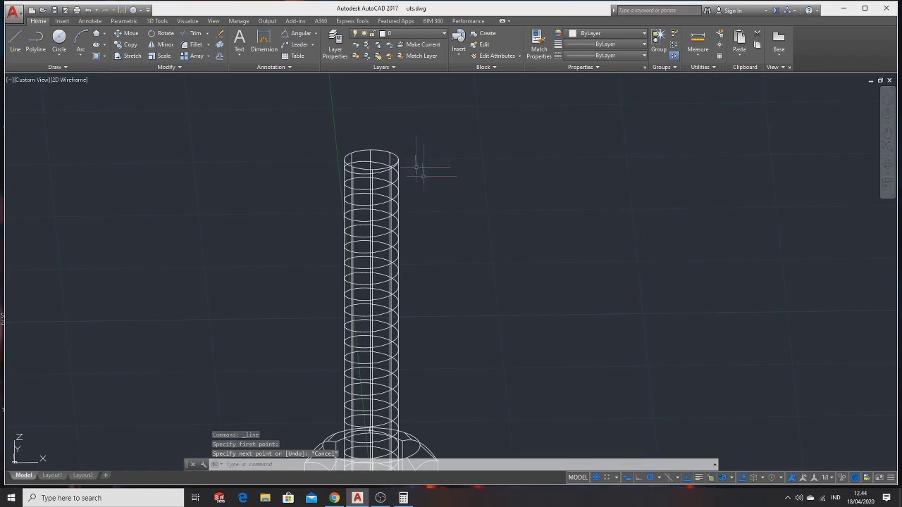
{"action": "type", "text": "c"}
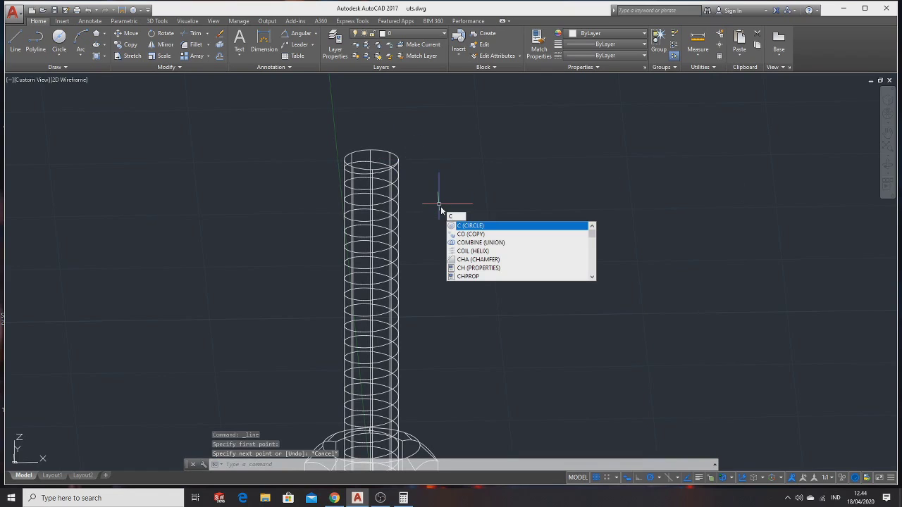
{"action": "type", "text": "ha"}
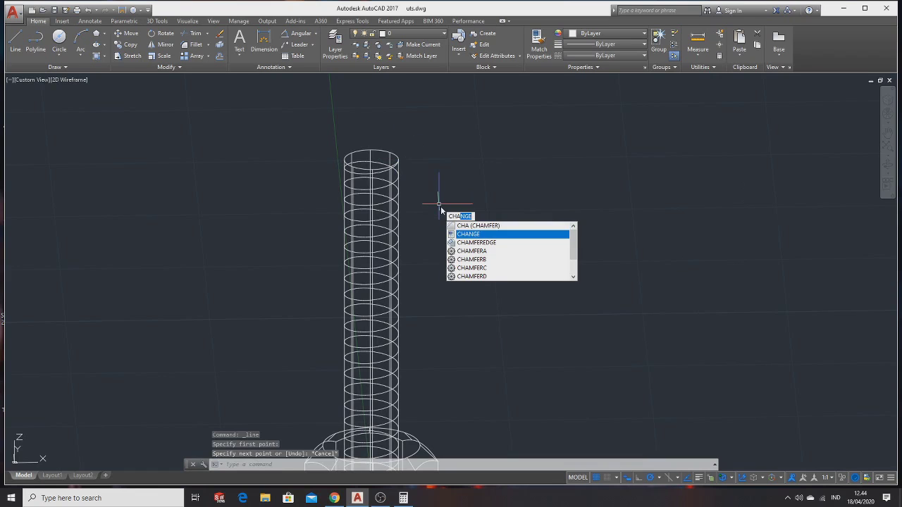
{"action": "key", "text": "Return"}
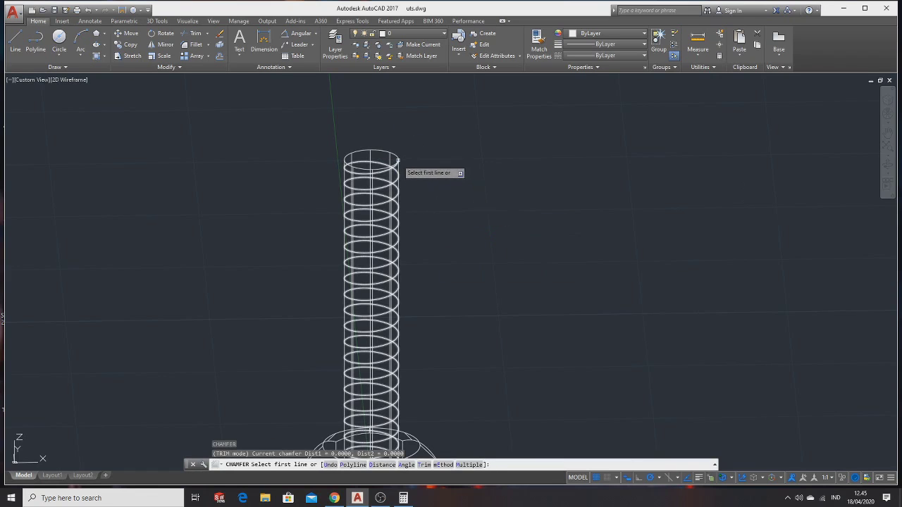
{"action": "type", "text": "d"}
{"action": "key", "text": "Return"}
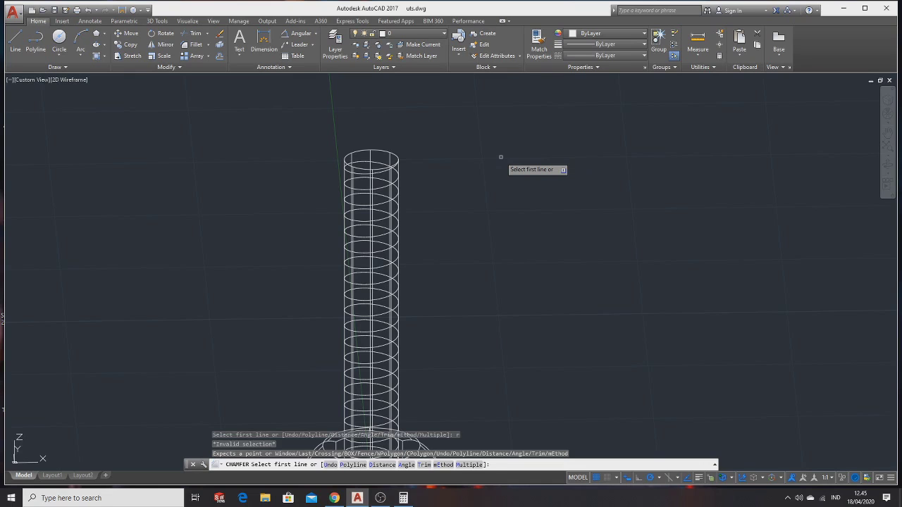
{"action": "left_click", "coordinate": [394, 158]}
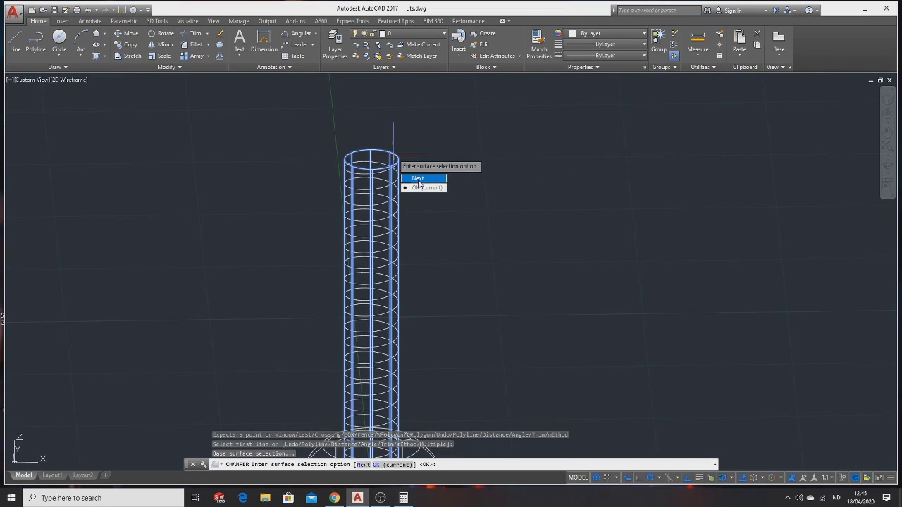
{"action": "key", "text": "Escape"}
{"action": "type", "text": "c"}
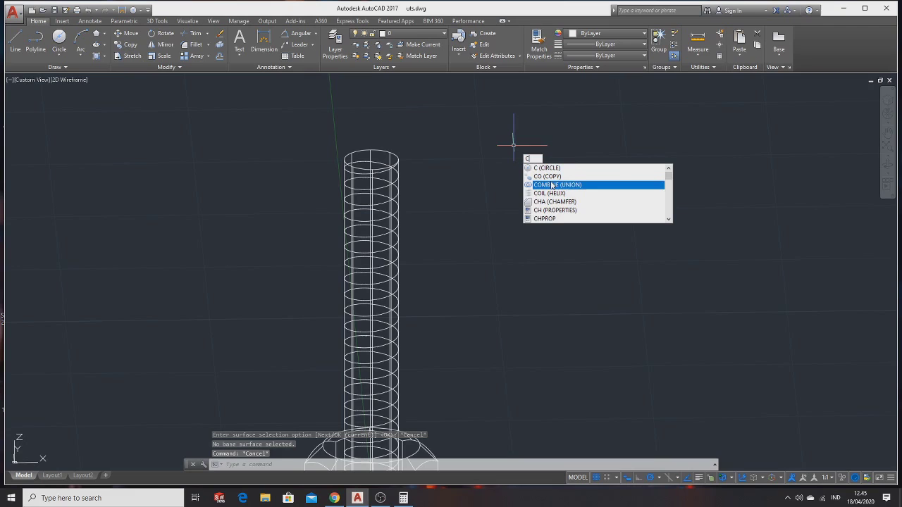
{"action": "type", "text": "m"}
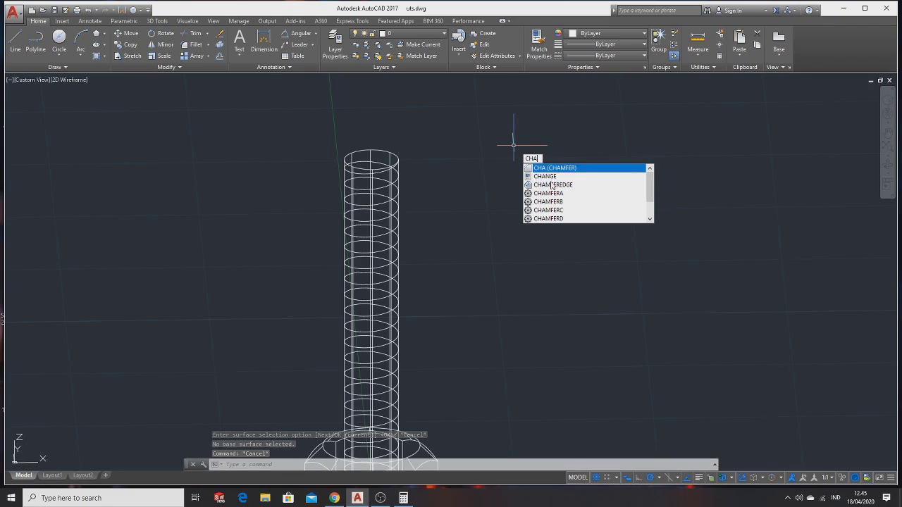
{"action": "key", "text": "Return"}
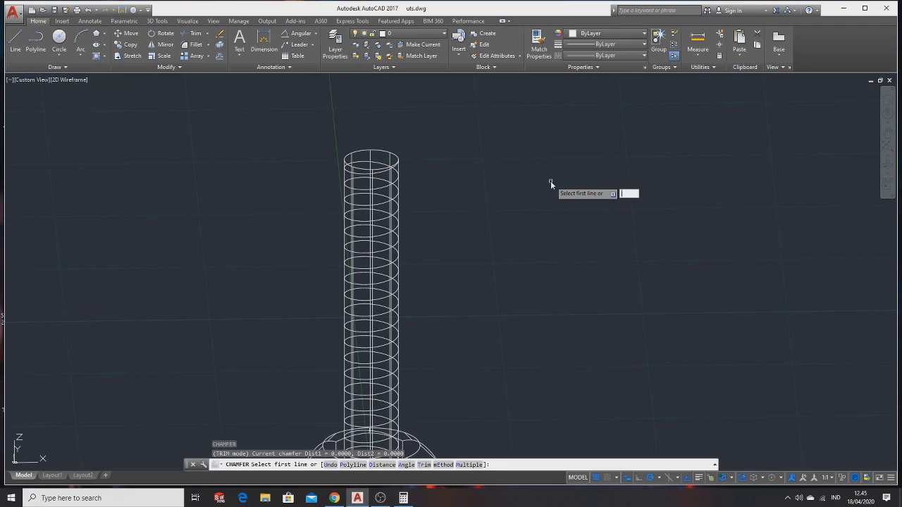
{"action": "type", "text": "0.6"}
{"action": "key", "text": "Return"}
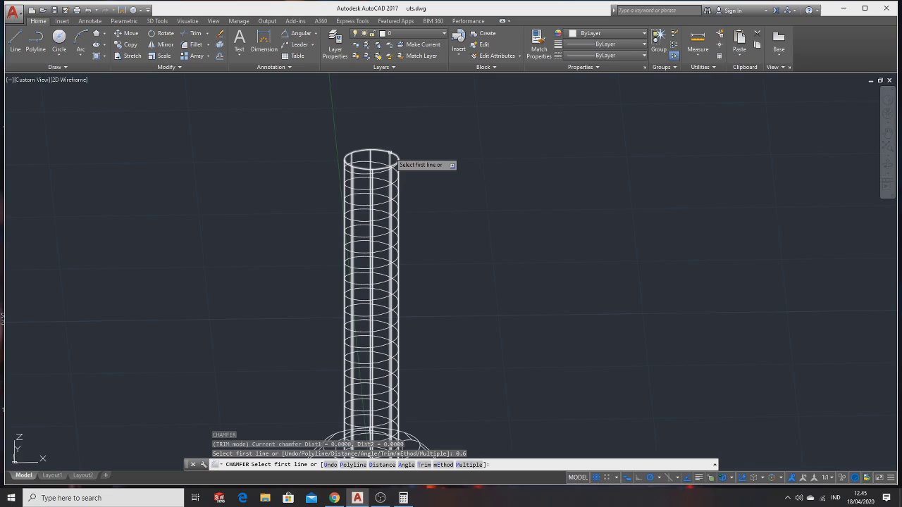
{"action": "left_click", "coordinate": [390, 153]}
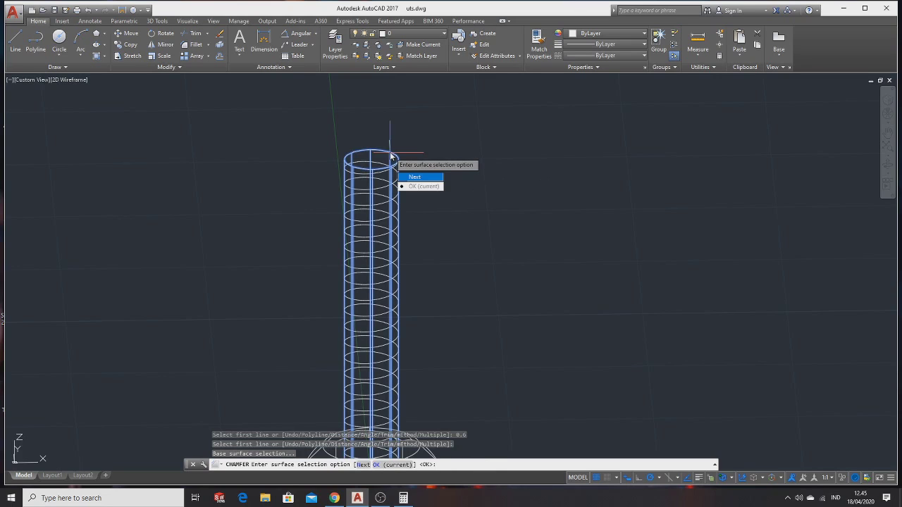
{"action": "left_click", "coordinate": [413, 178]}
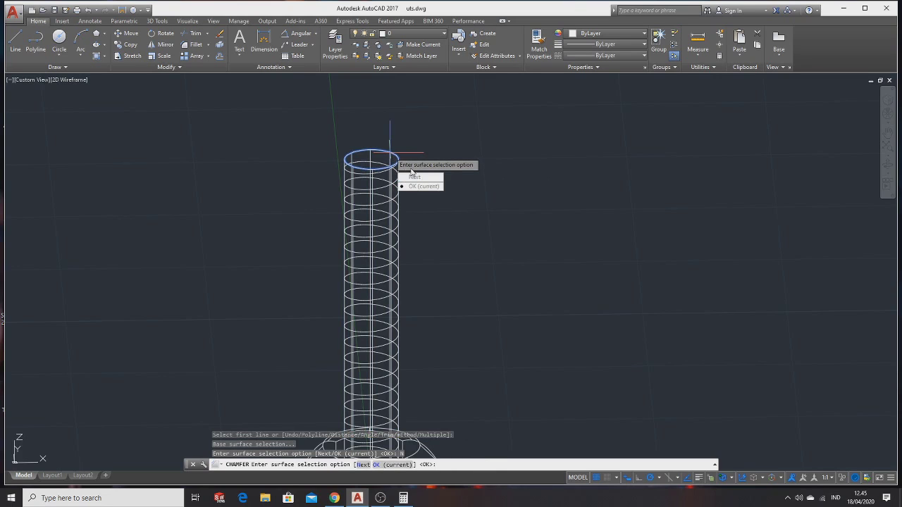
{"action": "left_click", "coordinate": [412, 174]}
{"action": "left_click", "coordinate": [421, 186]}
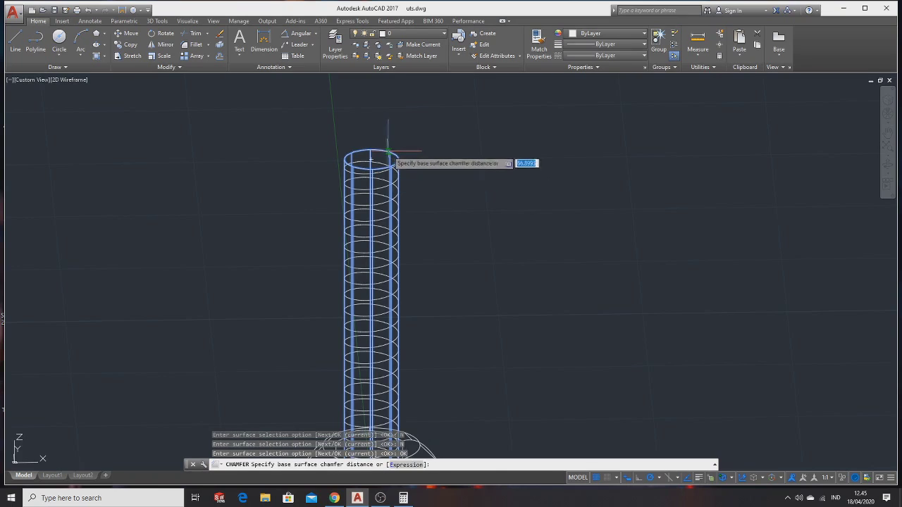
{"action": "key", "text": "Return"}
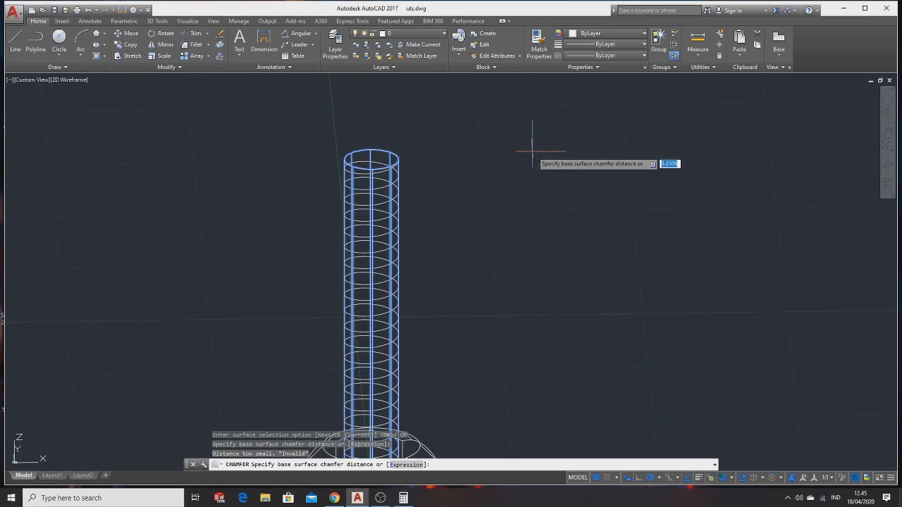
{"action": "key", "text": "Escape"}
{"action": "left_click", "coordinate": [886, 163]}
{"action": "mouse_move", "coordinate": [841, 169]}
{"action": "left_mouse_down"}
{"action": "mouse_move", "coordinate": [451, 151]}
{"action": "mouse_move", "coordinate": [345, 162]}
{"action": "mouse_move", "coordinate": [416, 151]}
{"action": "left_mouse_up"}
{"action": "type", "text": "Cha"}
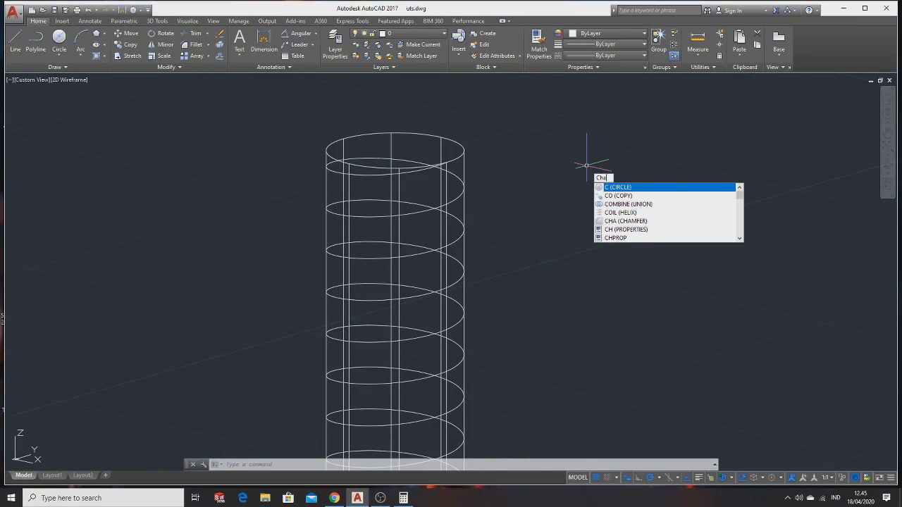
{"action": "type", "text": "m"}
{"action": "key", "text": "Return"}
{"action": "type", "text": "d"}
{"action": "key", "text": "Return"}
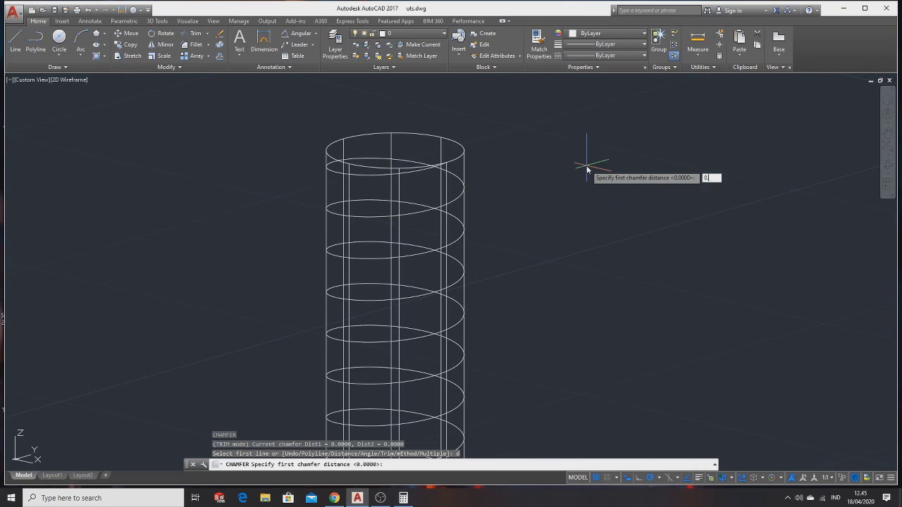
{"action": "type", "text": ".6"}
{"action": "key", "text": "Return"}
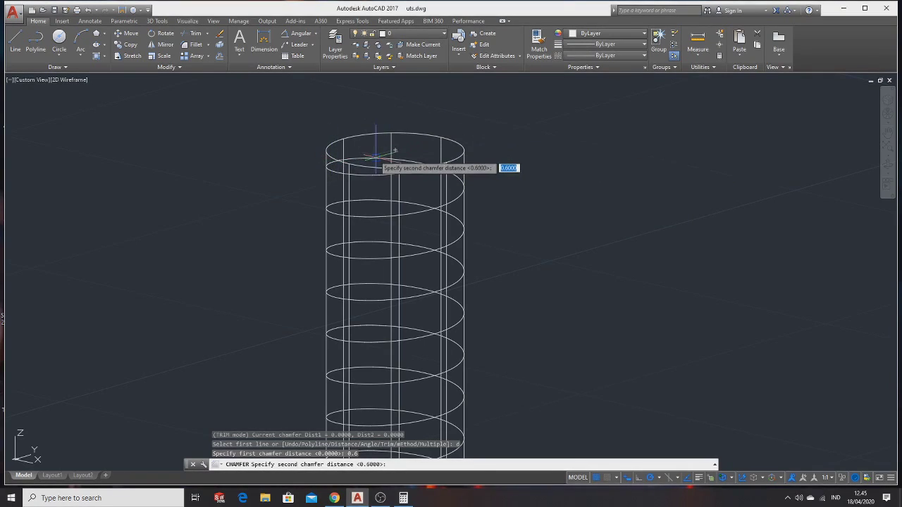
{"action": "key", "text": "Return"}
{"action": "left_click", "coordinate": [400, 132]}
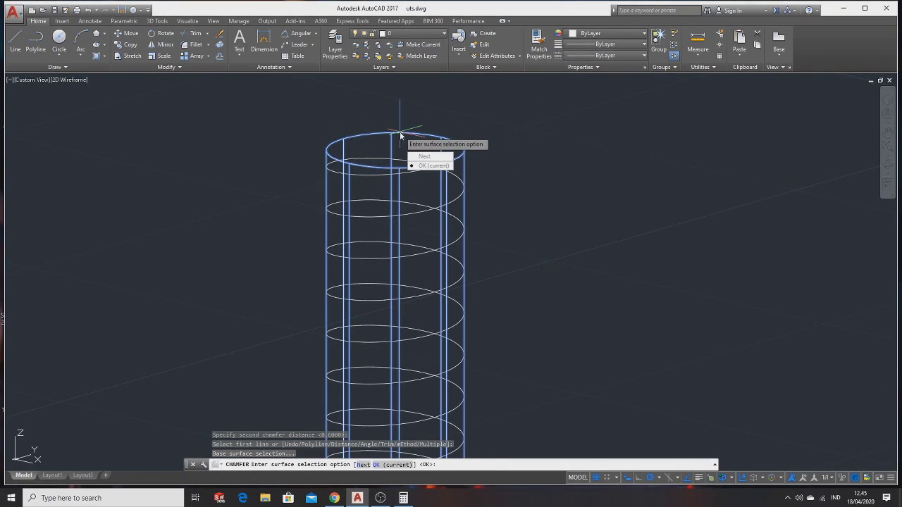
{"action": "key", "text": "Return"}
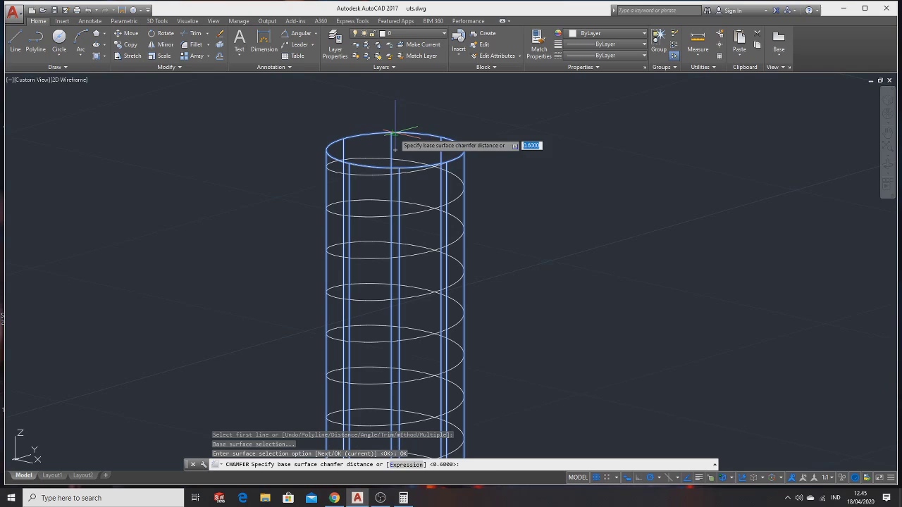
{"action": "left_click", "coordinate": [394, 132]}
{"action": "left_click", "coordinate": [394, 148]}
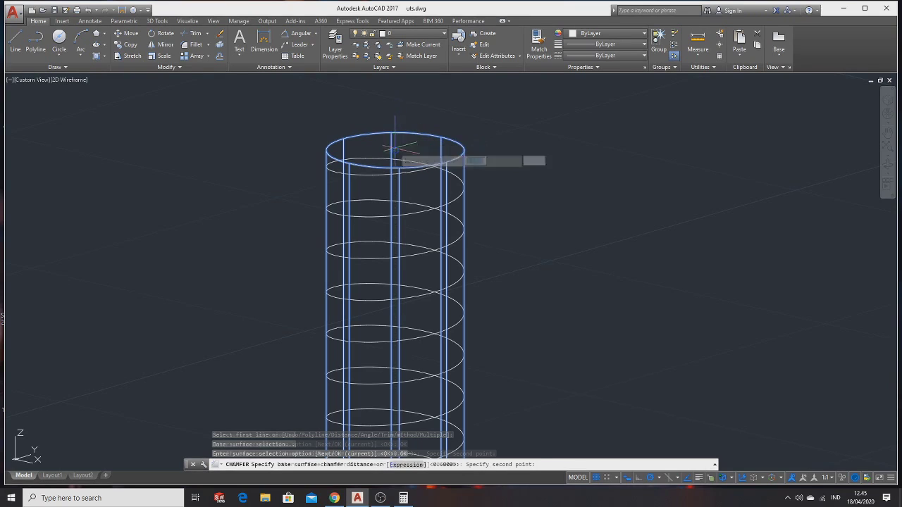
{"action": "key", "text": "Return"}
{"action": "left_click", "coordinate": [344, 163]}
{"action": "key", "text": "Return"}
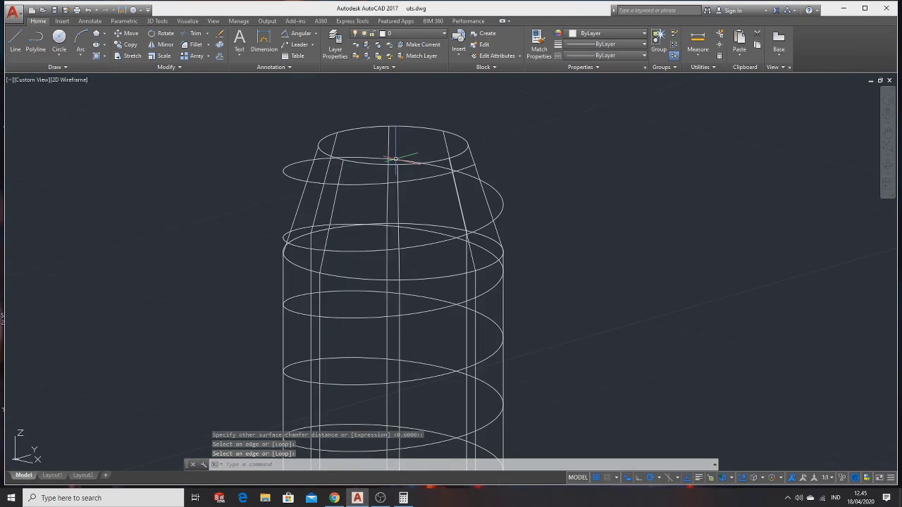
{"action": "key", "text": "Escape"}
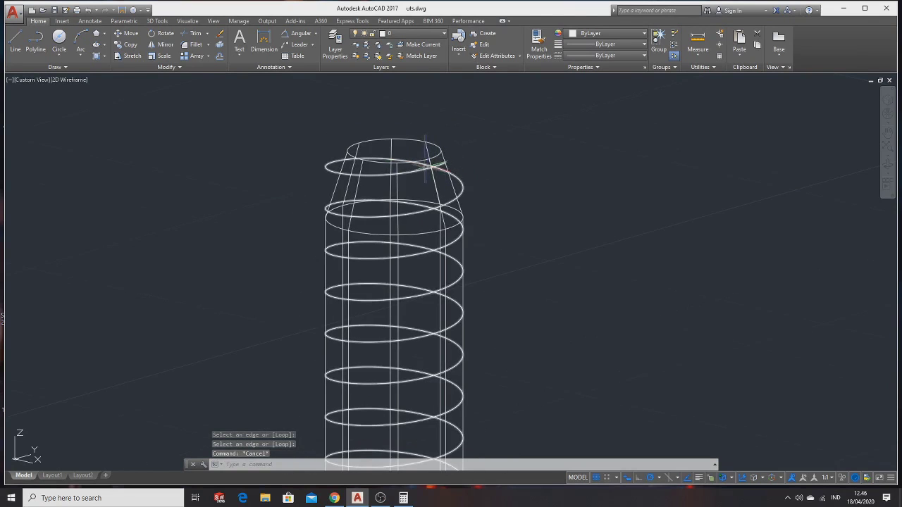
{"action": "key", "text": "ctrl+z"}
{"action": "key", "text": "ctrl+z"}
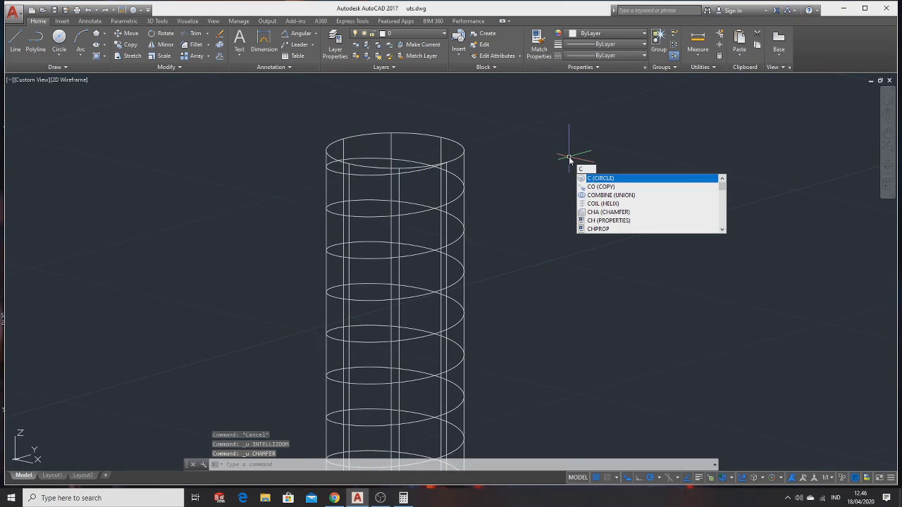
{"action": "type", "text": "h"}
{"action": "key", "text": "Down"}
{"action": "key", "text": "Down"}
{"action": "key", "text": "Return"}
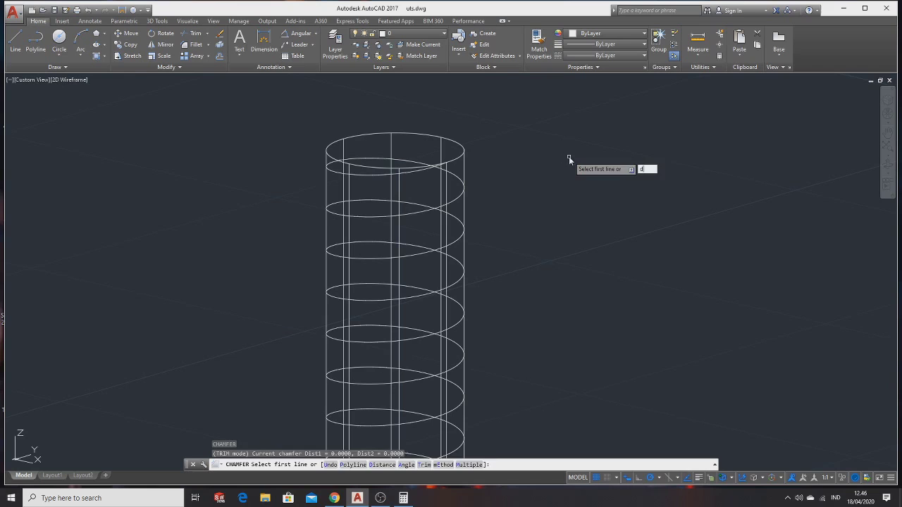
{"action": "key", "text": "Return"}
{"action": "key", "text": "Return"}
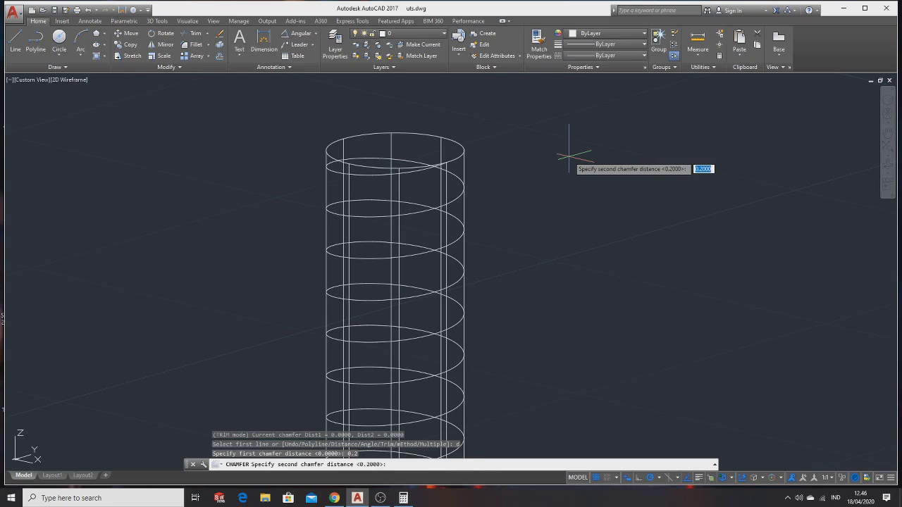
{"action": "key", "text": "Return"}
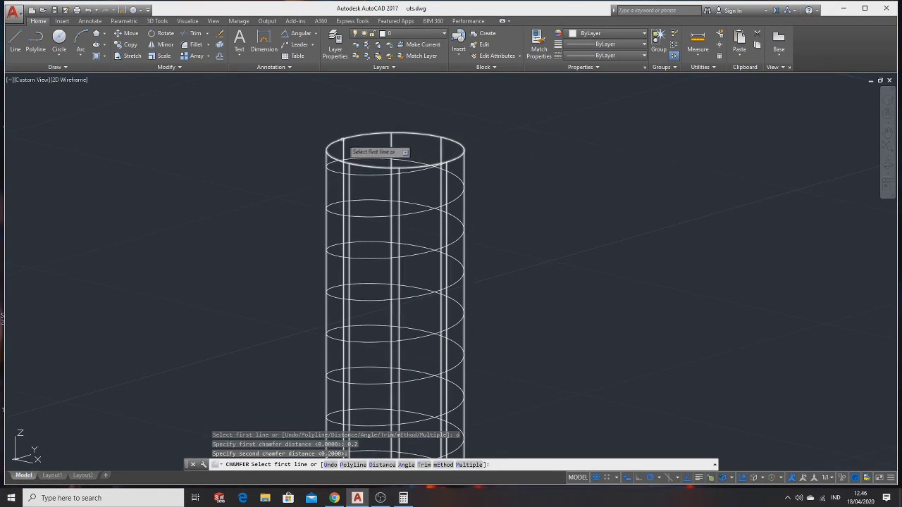
{"action": "left_click", "coordinate": [345, 141]}
{"action": "type", "text": "n"}
{"action": "key", "text": "Return"}
{"action": "type", "text": "n"}
{"action": "key", "text": "Return"}
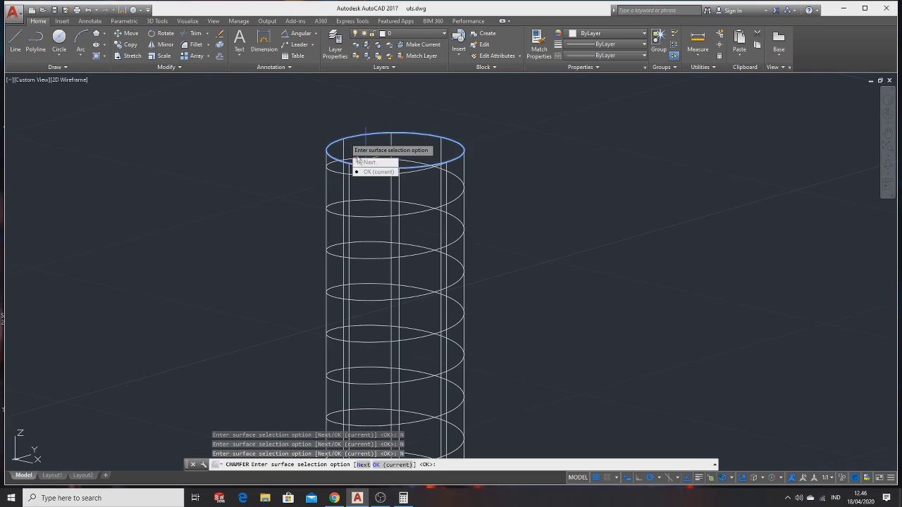
{"action": "left_click", "coordinate": [373, 172]}
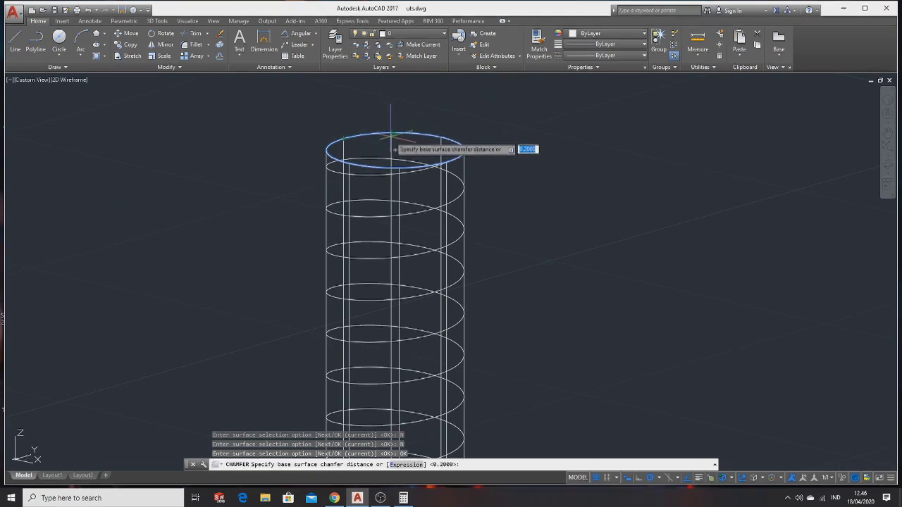
{"action": "left_click", "coordinate": [343, 138]}
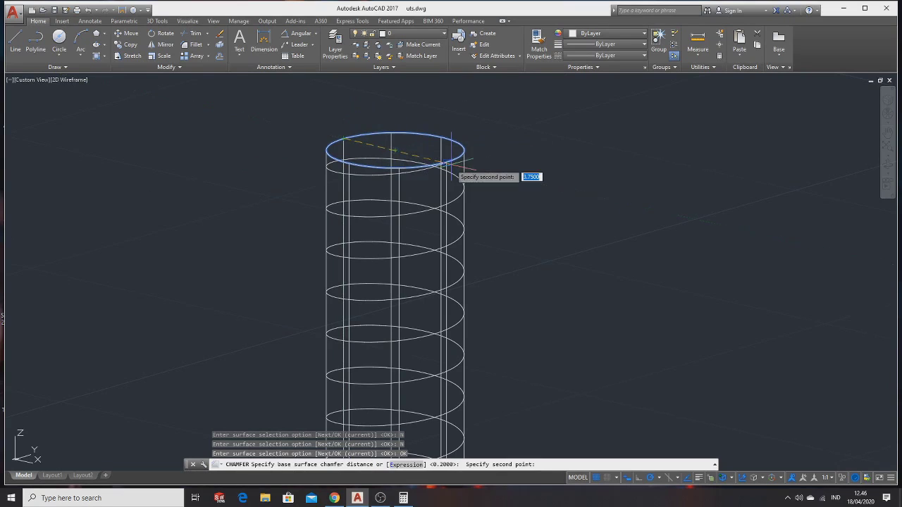
{"action": "left_click", "coordinate": [446, 162]}
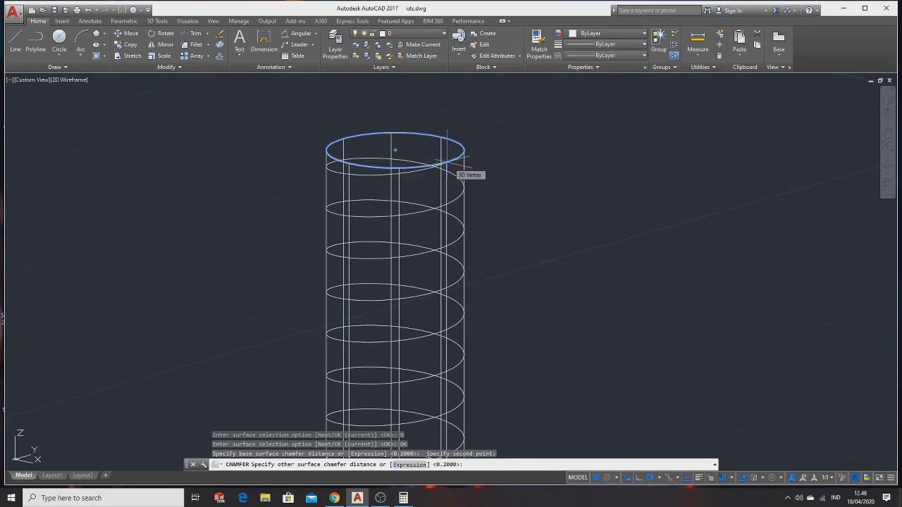
{"action": "key", "text": "Return"}
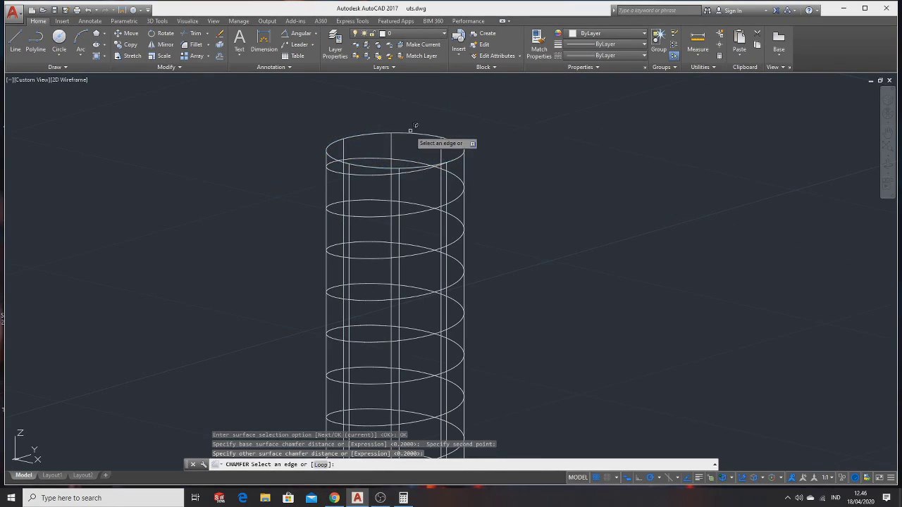
{"action": "left_click", "coordinate": [413, 133]}
{"action": "key", "text": "Return"}
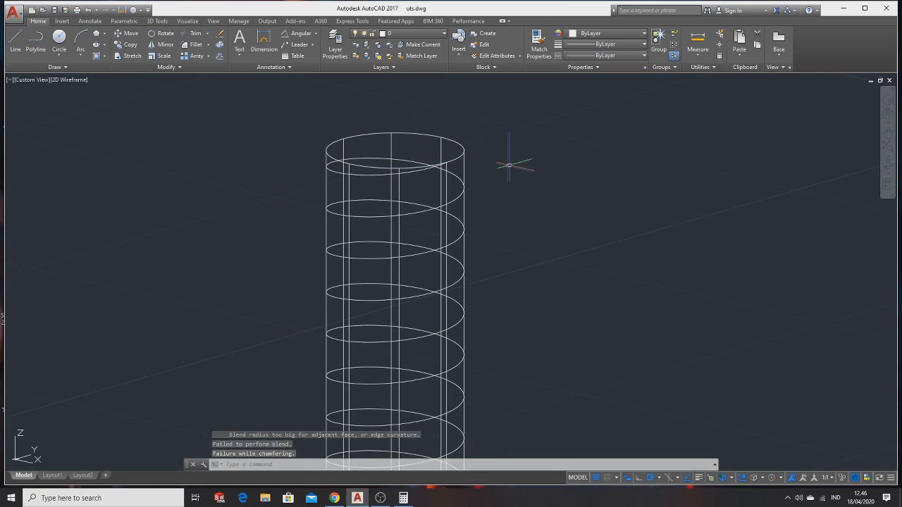
{"action": "left_click", "coordinate": [887, 166]}
{"action": "mouse_move", "coordinate": [540, 167]}
{"action": "left_mouse_down"}
{"action": "mouse_move", "coordinate": [622, 137]}
{"action": "mouse_move", "coordinate": [625, 151]}
{"action": "left_mouse_up"}
{"action": "key", "text": "Escape"}
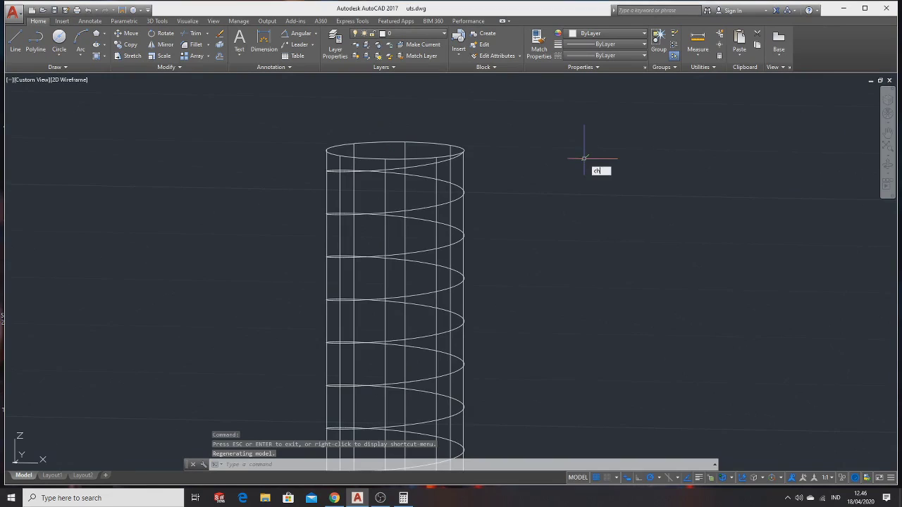
{"action": "key", "text": "Return"}
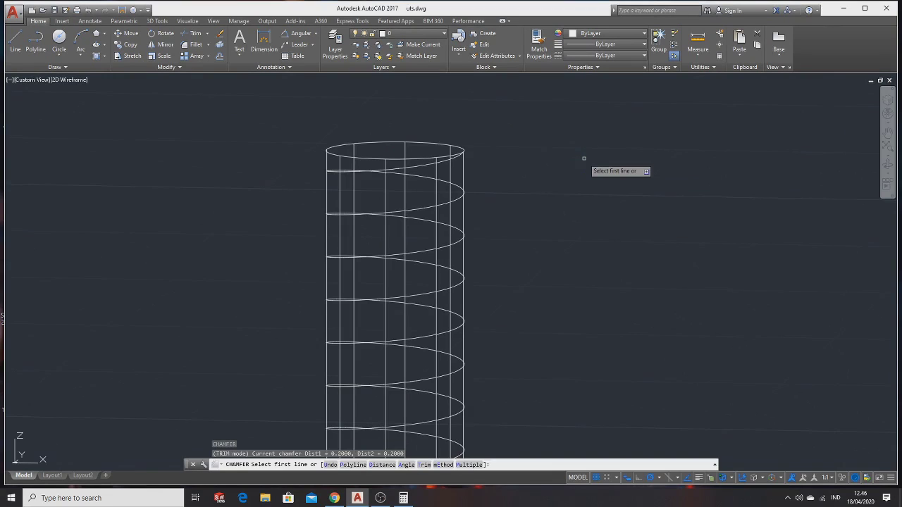
{"action": "type", "text": "d"}
{"action": "key", "text": "Return"}
{"action": "type", "text": "0."}
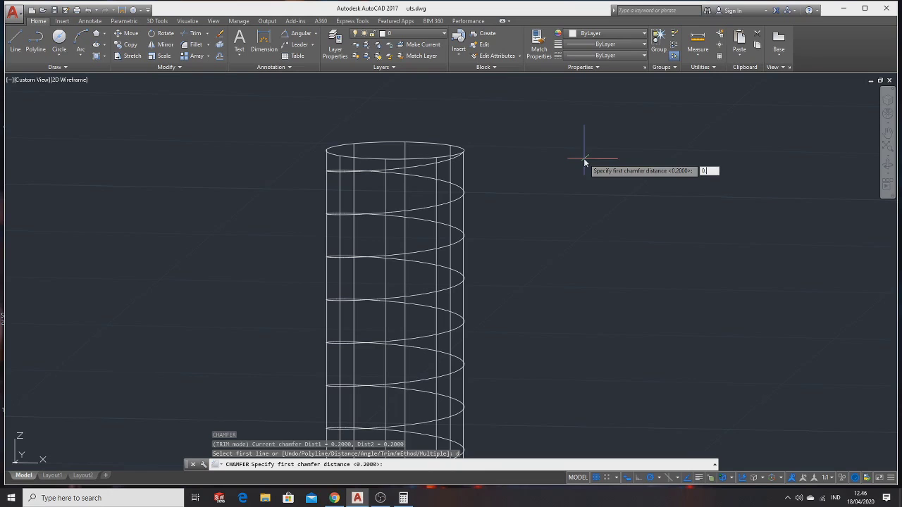
{"action": "type", "text": "5"}
{"action": "key", "text": "Return"}
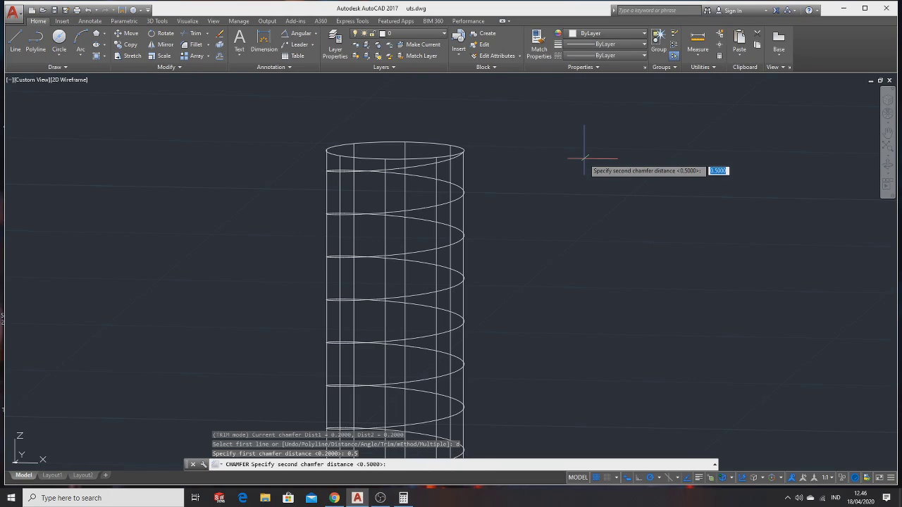
{"action": "key", "text": "Return"}
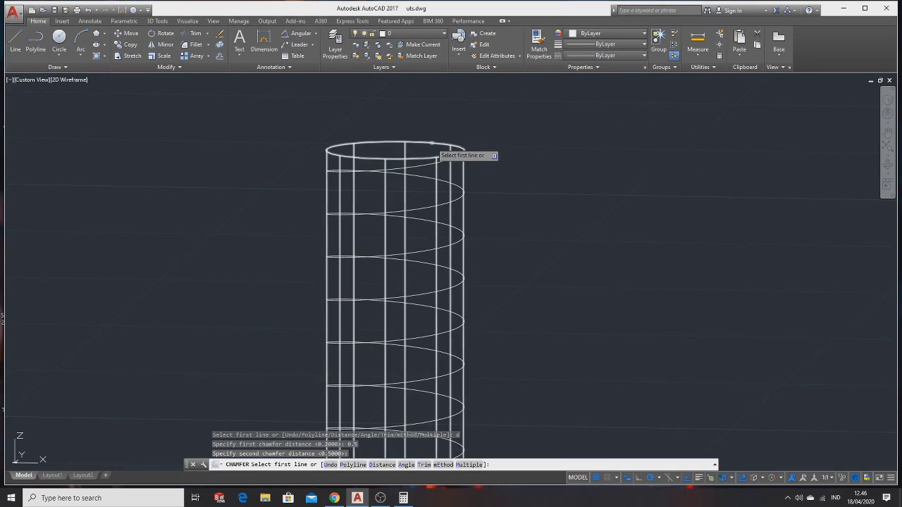
{"action": "left_click", "coordinate": [431, 144]}
{"action": "key", "text": "Return"}
{"action": "key", "text": "Return"}
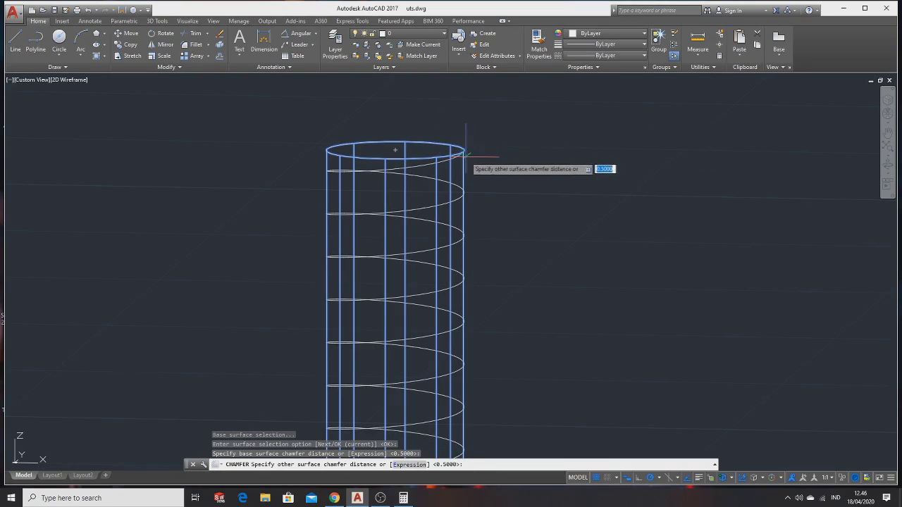
{"action": "key", "text": "Return"}
{"action": "left_click", "coordinate": [467, 148]}
{"action": "key", "text": "Return"}
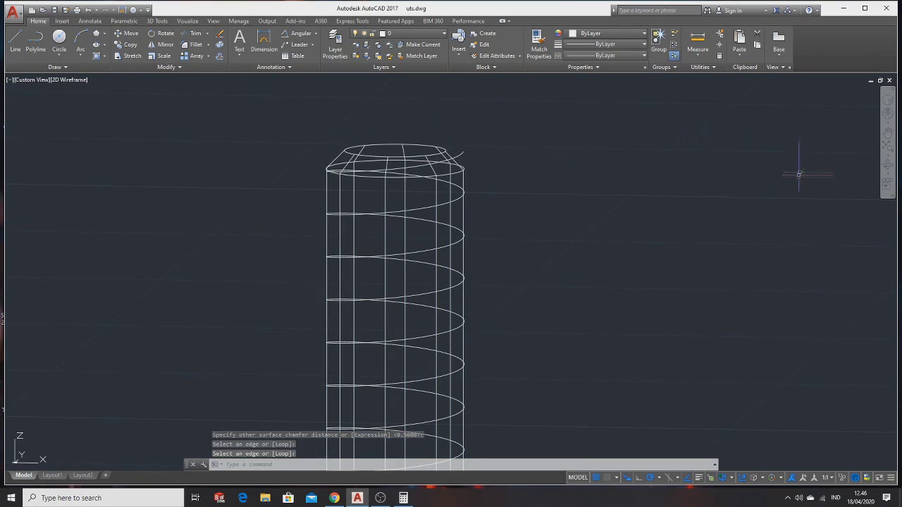
{"action": "mouse_move", "coordinate": [869, 156]}
{"action": "middle_mouse_down", "text": "shift"}
{"action": "mouse_move", "coordinate": [554, 162]}
{"action": "mouse_move", "coordinate": [577, 155]}
{"action": "middle_mouse_up", "text": "shift"}
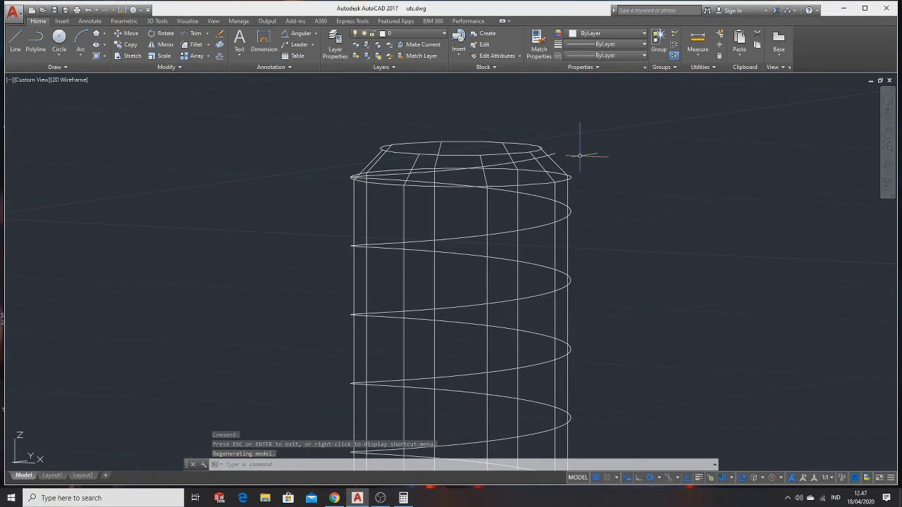
{"action": "key", "text": "ctrl+z"}
{"action": "key", "text": "ctrl+z"}
{"action": "key", "text": "ctrl+z"}
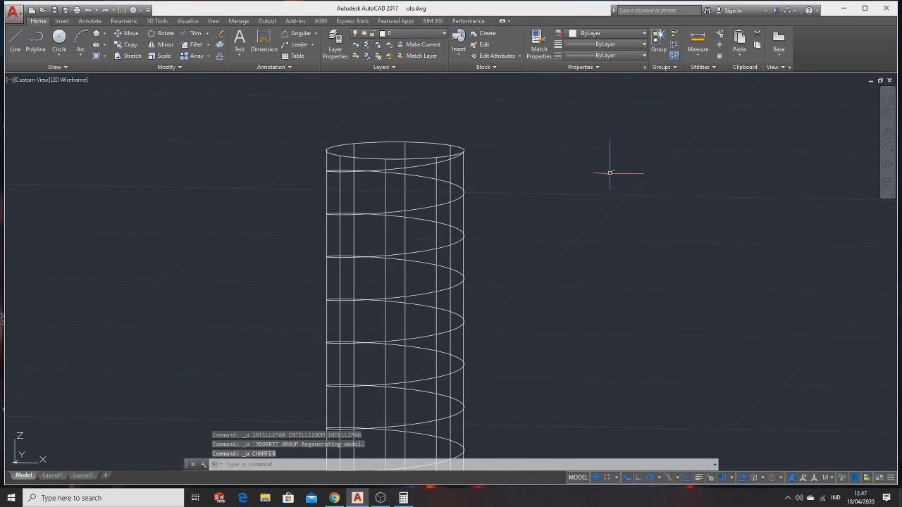
{"action": "type", "text": "CH"}
Step: Start a chamfer with distance 0.2, then cancel after the pick catches the helix
{"action": "key", "text": "Down"}
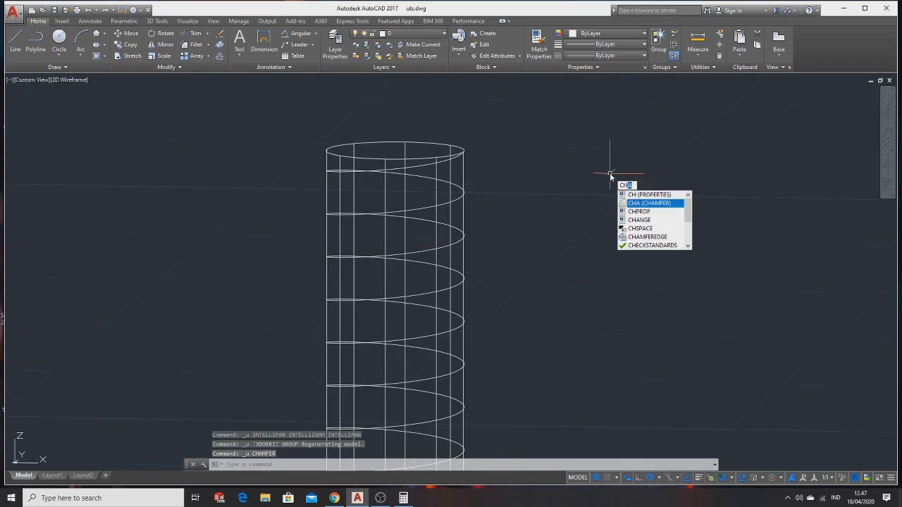
{"action": "key", "text": "Return"}
{"action": "type", "text": "d"}
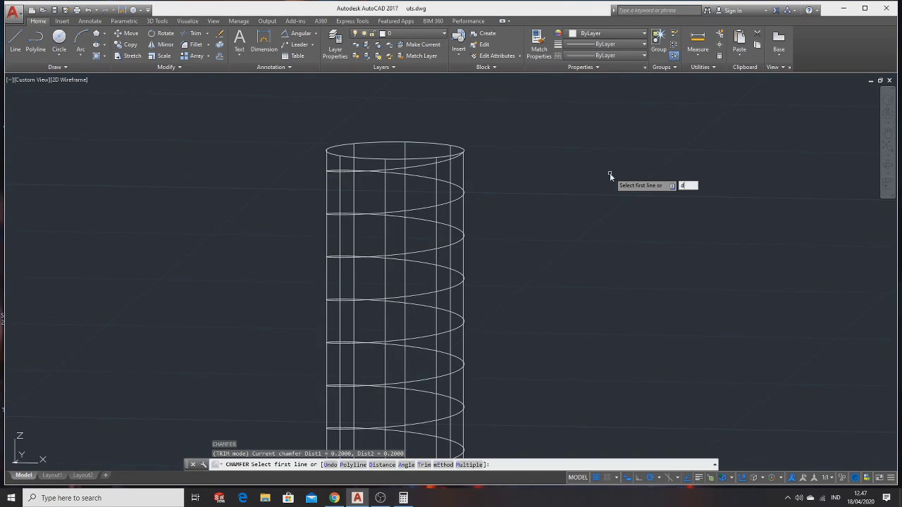
{"action": "key", "text": "Return"}
{"action": "type", "text": "0.2"}
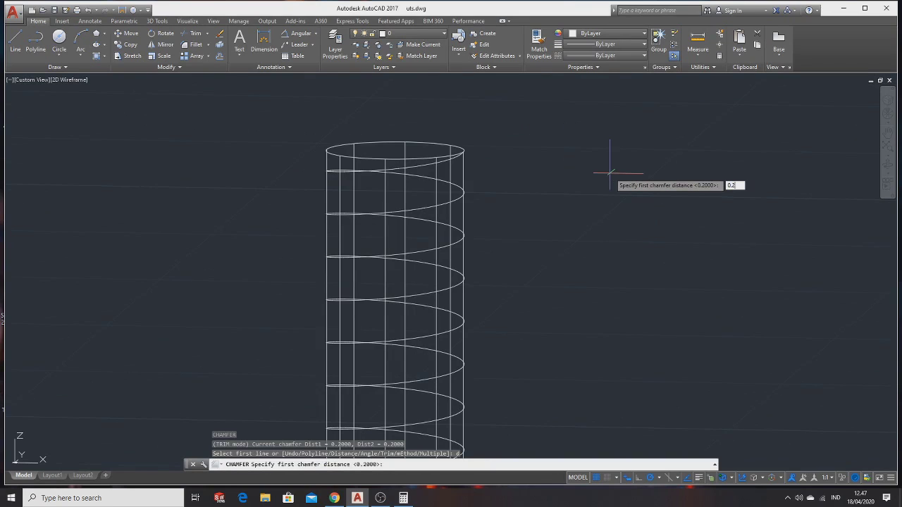
{"action": "key", "text": "Return"}
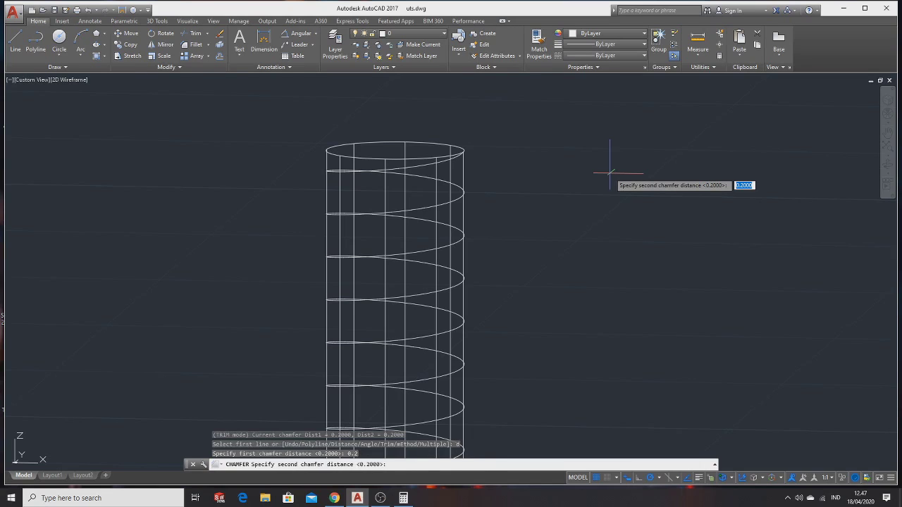
{"action": "key", "text": "Return"}
{"action": "key", "text": "Return"}
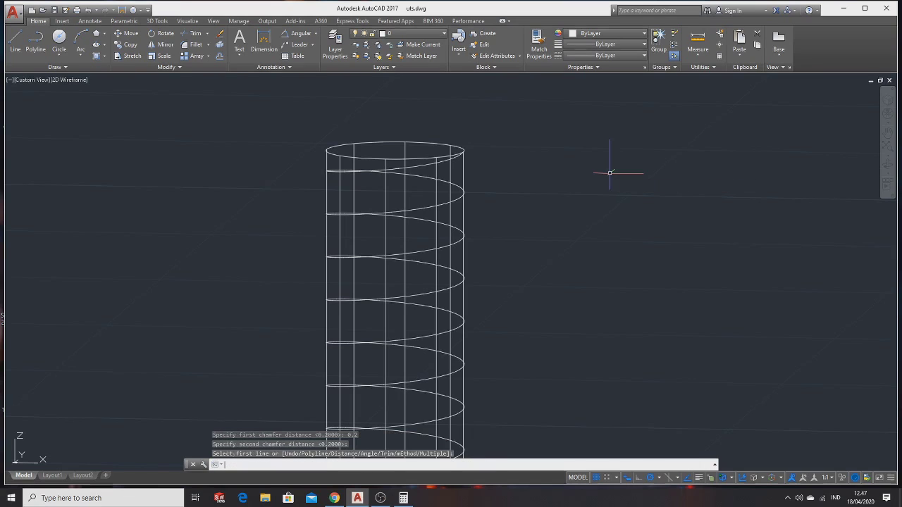
{"action": "left_click", "coordinate": [463, 150]}
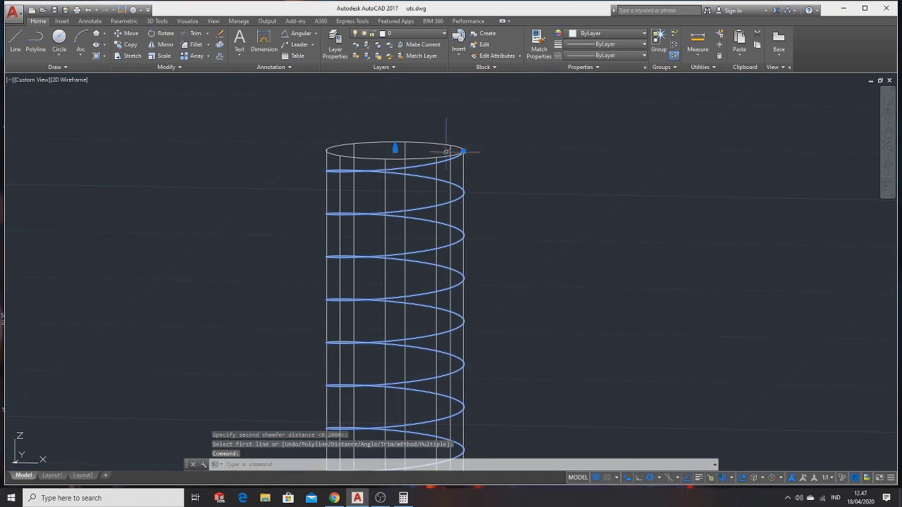
{"action": "key", "text": "Escape"}
{"action": "type", "text": "C"}
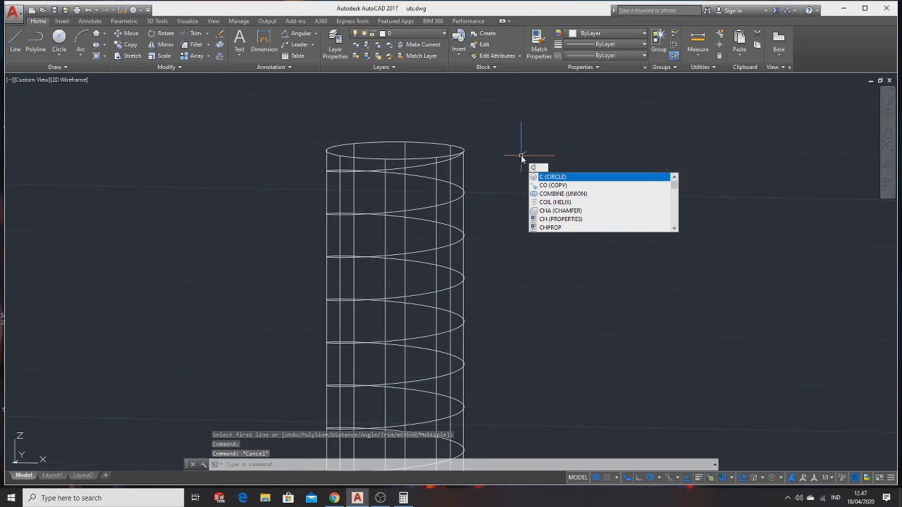
Step: Restart CHAMFER and set the chamfer distance to 0.2
{"action": "type", "text": "h"}
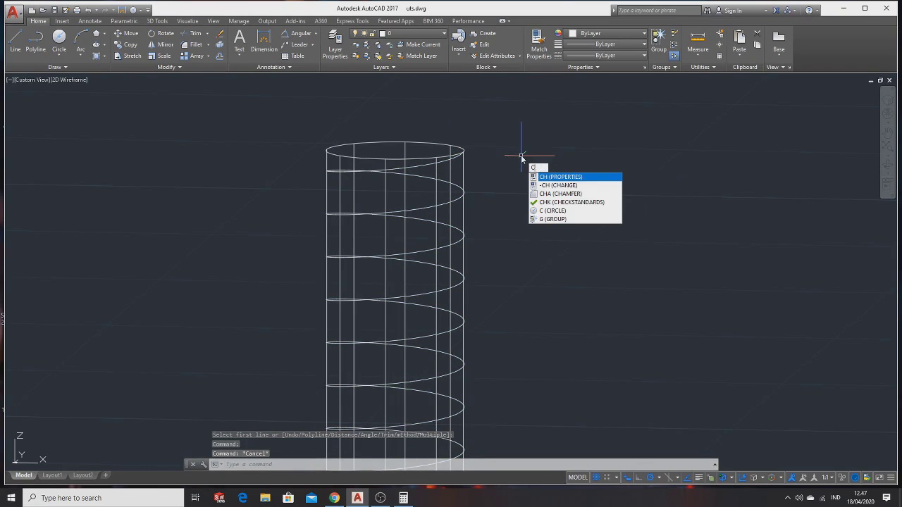
{"action": "type", "text": "a"}
{"action": "key", "text": "Return"}
{"action": "type", "text": "0.2"}
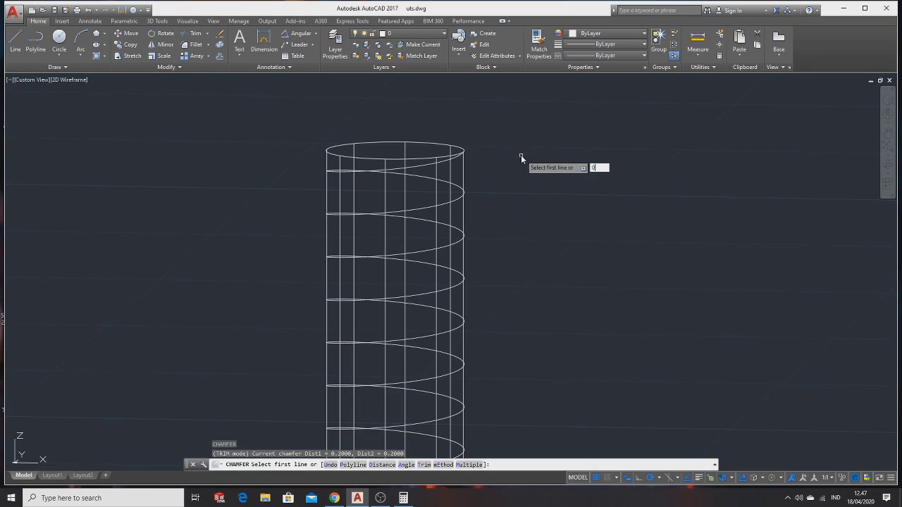
{"action": "key", "text": "Return"}
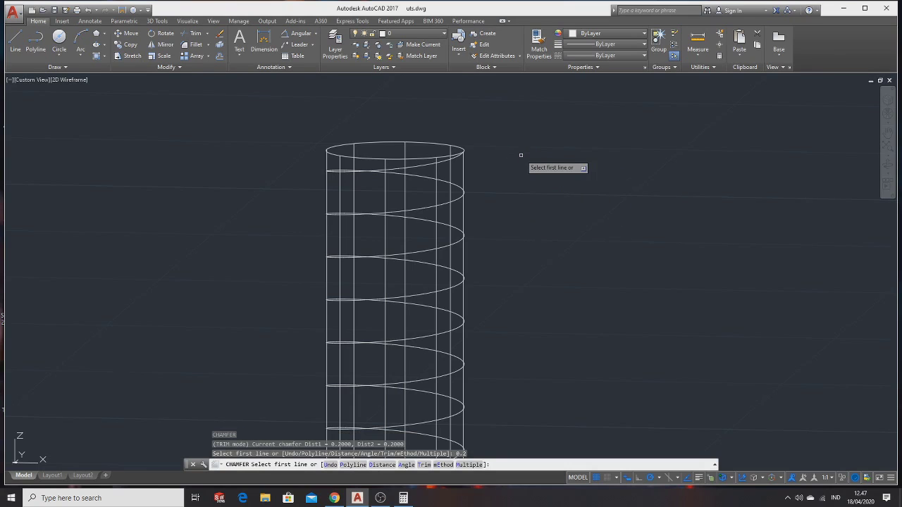
{"action": "type", "text": "d"}
{"action": "key", "text": "Return"}
{"action": "type", "text": "0."}
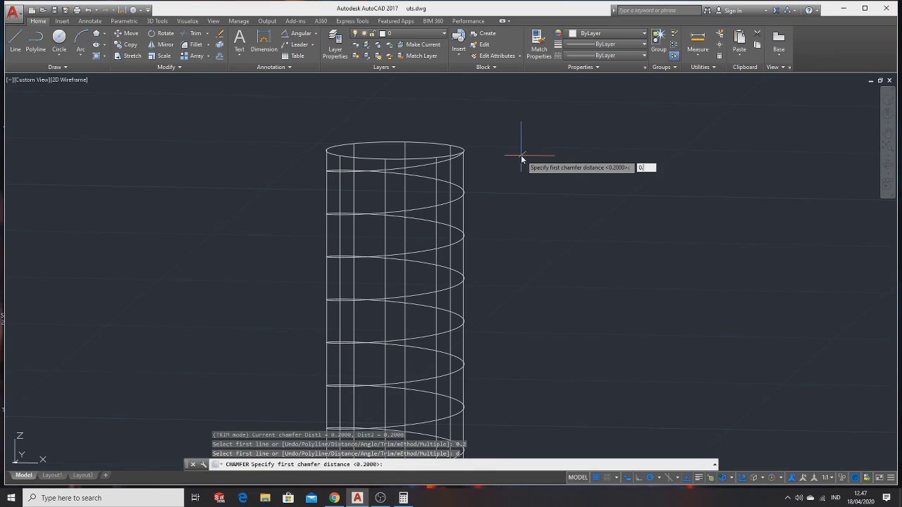
{"action": "type", "text": "2"}
{"action": "key", "text": "Return"}
{"action": "key", "text": "Return"}
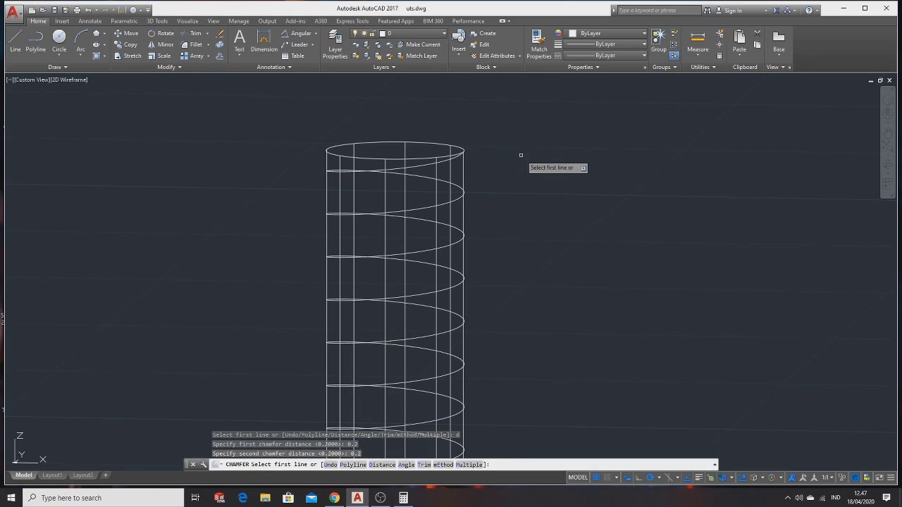
Step: Bevel the cylinder's top circular edge with 0.2 on both the base and other surface
{"action": "left_click", "coordinate": [422, 143]}
{"action": "left_click", "coordinate": [451, 175]}
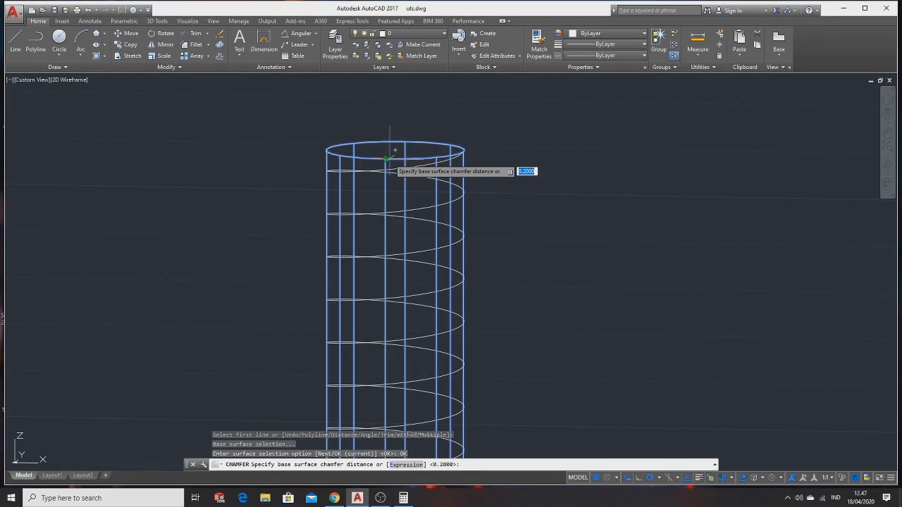
{"action": "type", "text": "0."}
{"action": "key", "text": "Return"}
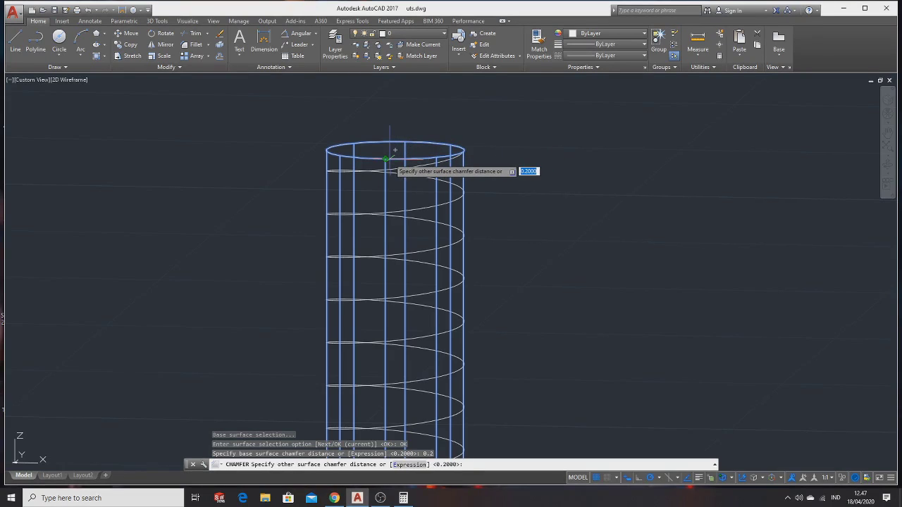
{"action": "key", "text": "Return"}
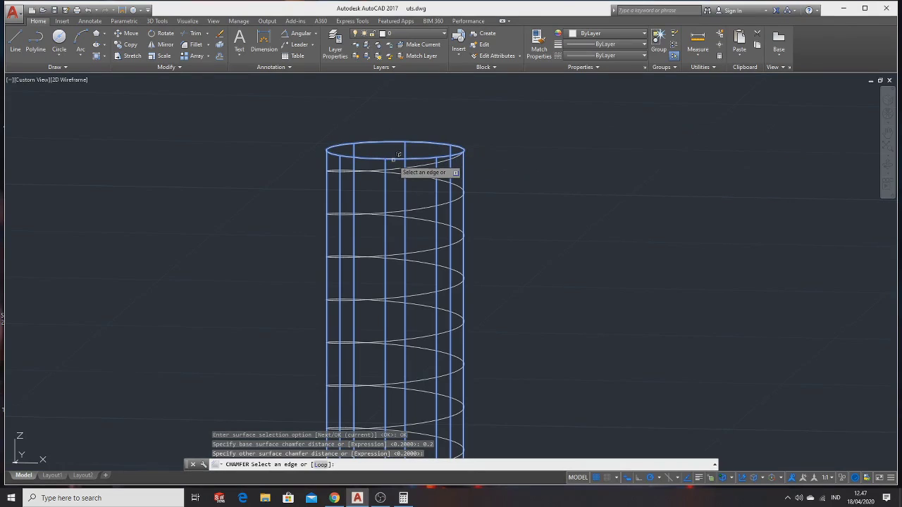
{"action": "left_click", "coordinate": [393, 160]}
{"action": "key", "text": "Return"}
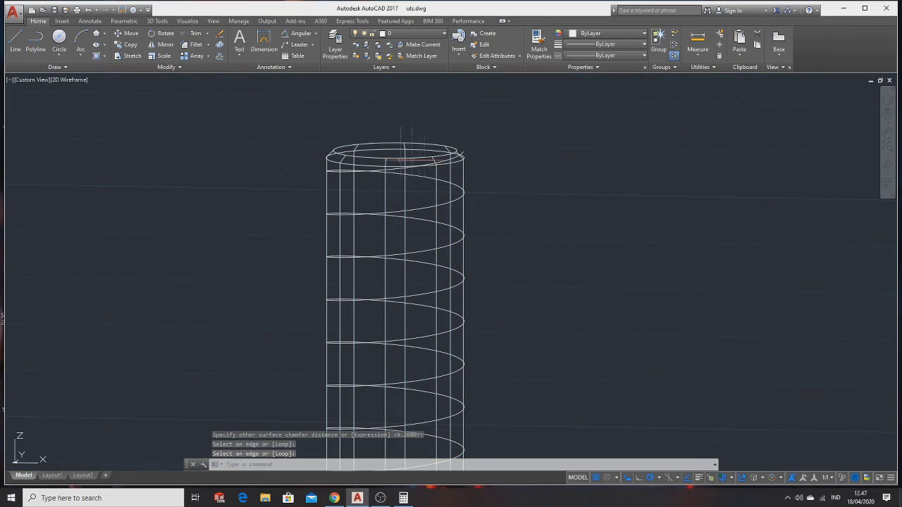
{"action": "scroll", "coordinate": [500, 154], "scroll_direction": "up", "scroll_amount": 2}
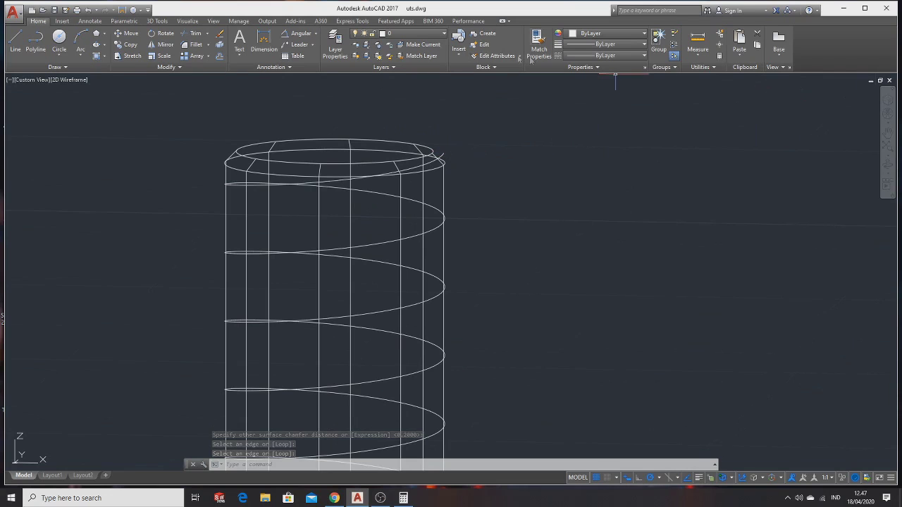
Step: Switch to the Left view and pan and zoom to bring the shaft top into view
{"action": "left_click", "coordinate": [201, 21]}
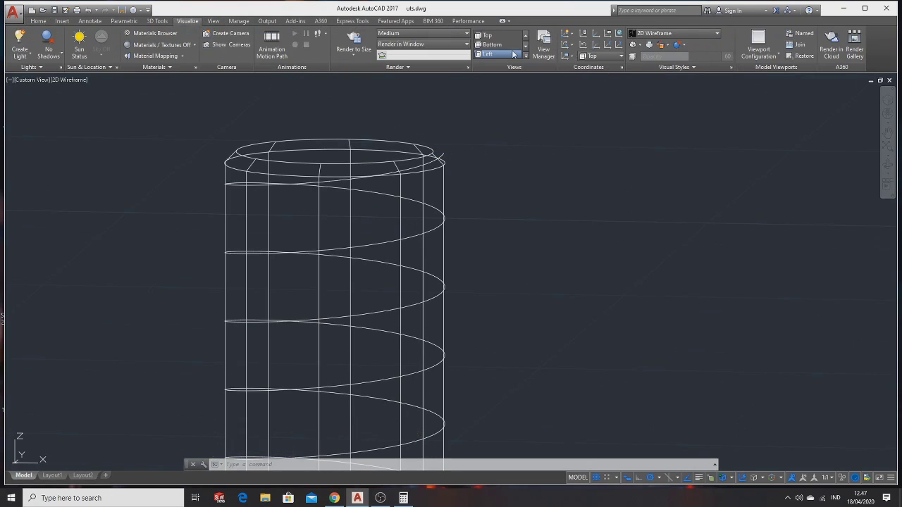
{"action": "left_click", "coordinate": [513, 55]}
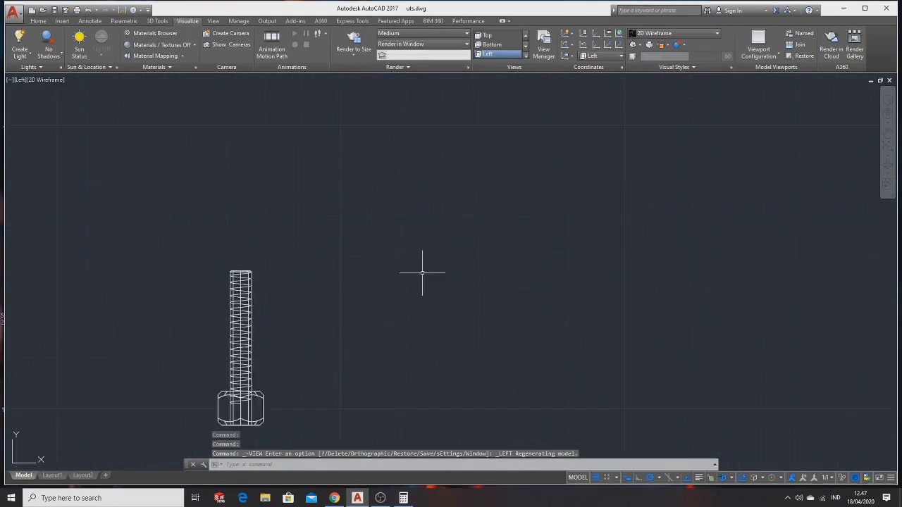
{"action": "key", "text": "Escape"}
{"action": "mouse_move", "coordinate": [316, 235]}
{"action": "middle_mouse_down"}
{"action": "mouse_move", "coordinate": [292, 226]}
{"action": "mouse_move", "coordinate": [415, 201]}
{"action": "middle_mouse_up"}
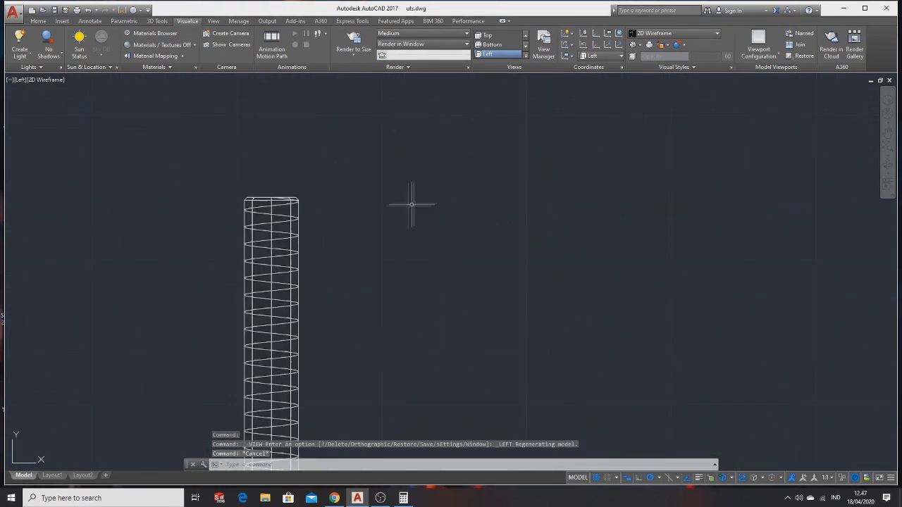
{"action": "scroll", "coordinate": [332, 206], "scroll_direction": "up", "scroll_amount": 5}
{"action": "middle_click_drag", "start_coordinate": [267, 182], "coordinate": [351, 188]}
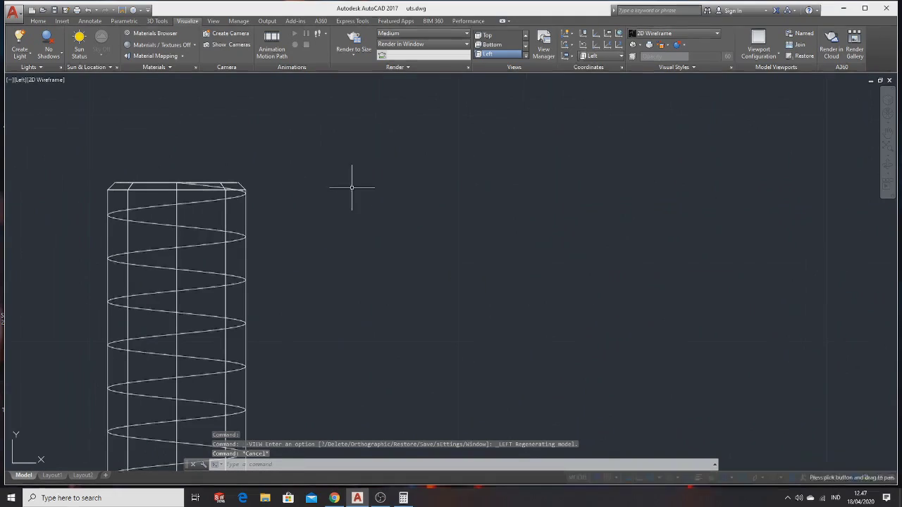
Step: Draw a 1.5-unit vertical line to the right of the shaft top
{"action": "left_click", "coordinate": [38, 20]}
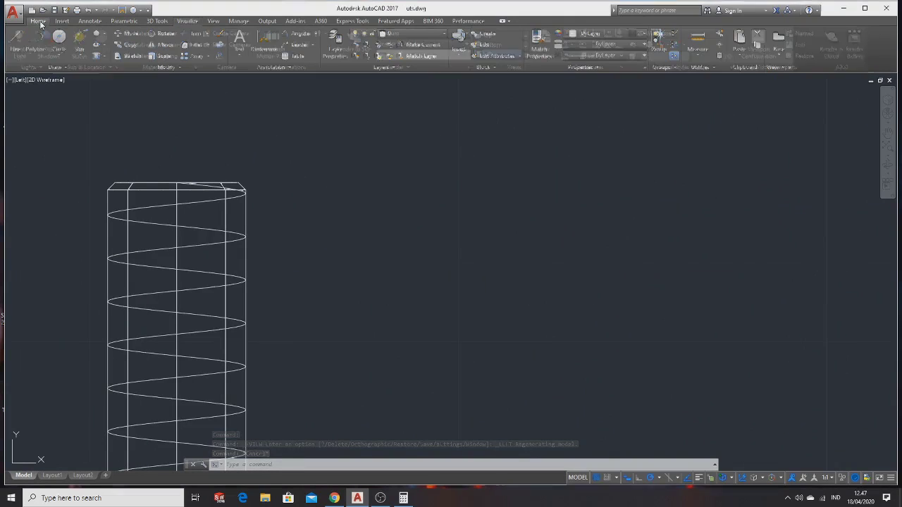
{"action": "left_click", "coordinate": [14, 44]}
{"action": "left_click", "coordinate": [499, 149]}
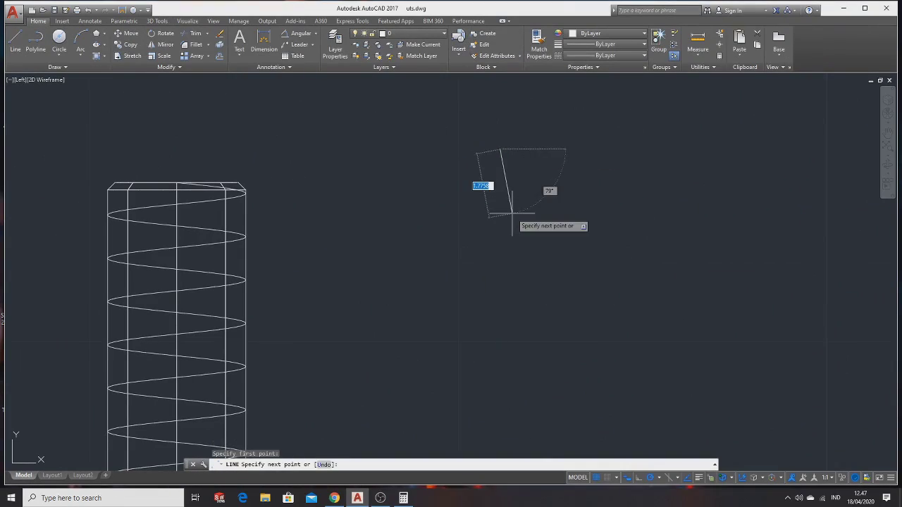
{"action": "type", "text": "1"}
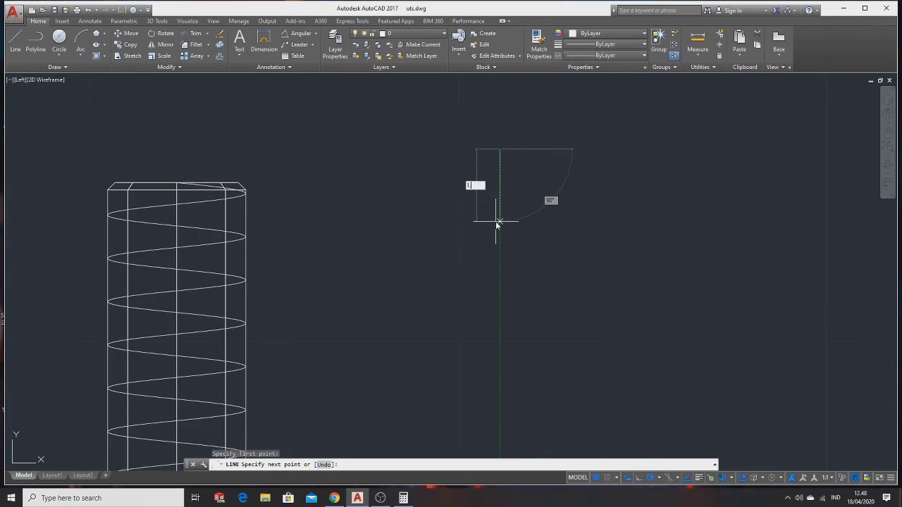
{"action": "key", "text": "Return"}
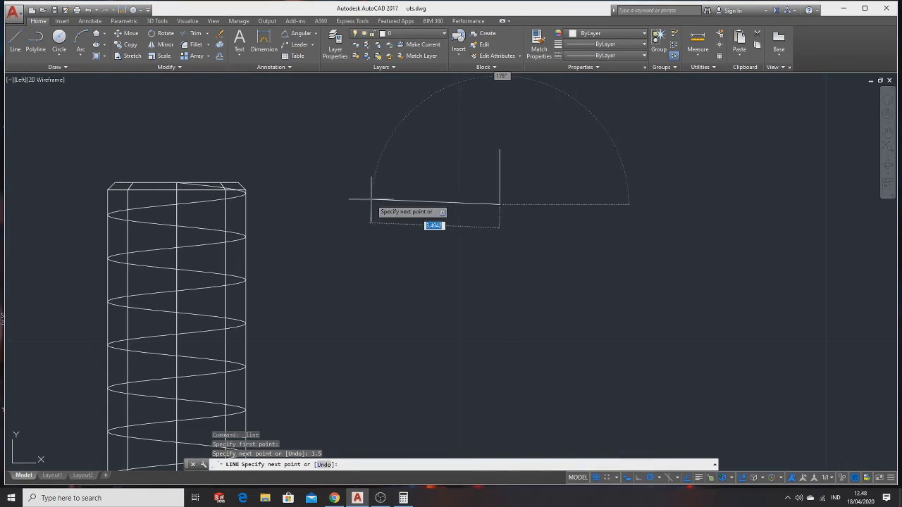
{"action": "key", "text": "Escape"}
Step: Delete a stray line, then draw a 5-unit horizontal line beside the vertical one
{"action": "left_click", "coordinate": [16, 42]}
{"action": "left_click", "coordinate": [461, 319]}
{"action": "left_click", "coordinate": [571, 298]}
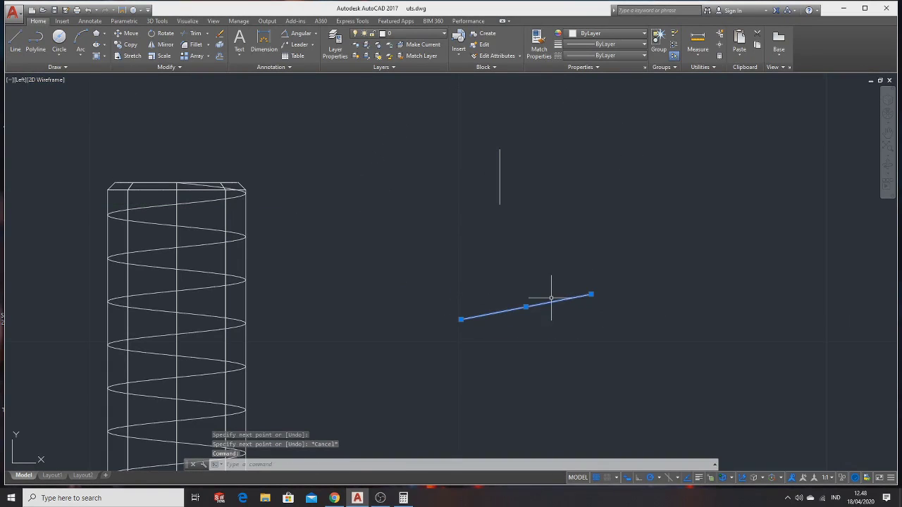
{"action": "key", "text": "Delete"}
{"action": "left_click", "coordinate": [15, 42]}
{"action": "left_click", "coordinate": [348, 122]}
{"action": "type", "text": "5"}
{"action": "key", "text": "Return"}
{"action": "key", "text": "Escape"}
{"action": "left_click", "coordinate": [511, 122]}
{"action": "right_click", "coordinate": [511, 122]}
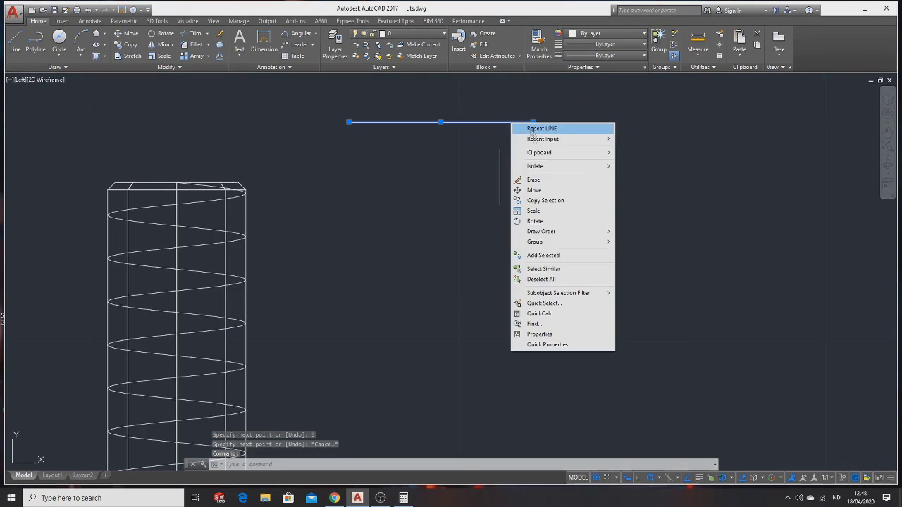
Step: Rotate the horizontal line by 30 degrees about its right end
{"action": "left_click", "coordinate": [549, 220]}
{"action": "middle_click_drag", "start_coordinate": [541, 199], "coordinate": [537, 266]}
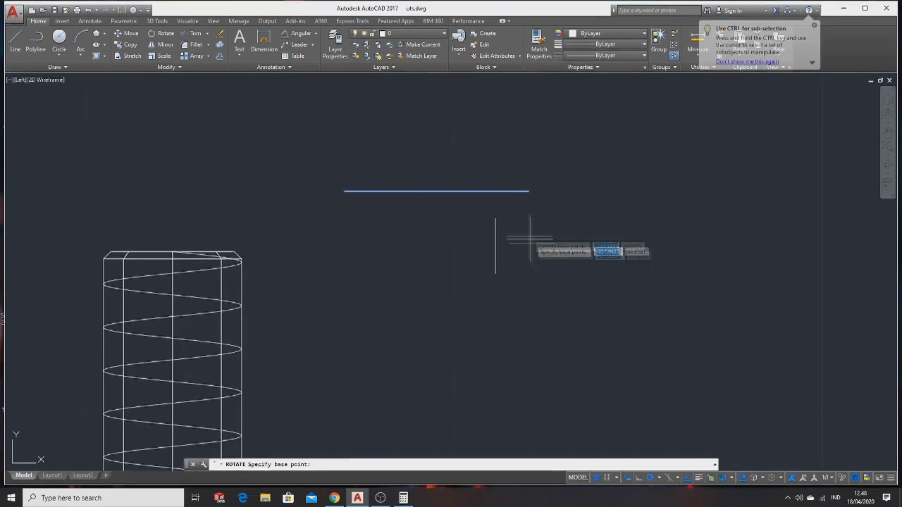
{"action": "left_click", "coordinate": [529, 190]}
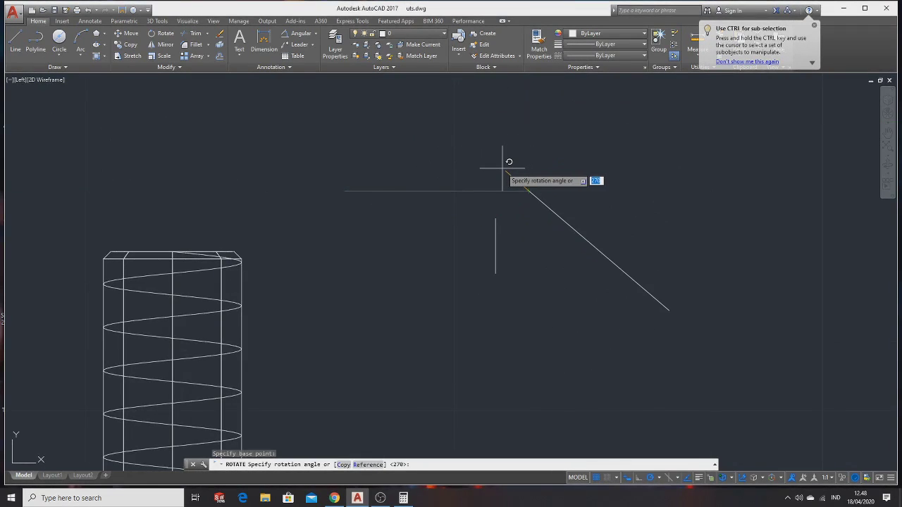
{"action": "type", "text": "30"}
{"action": "key", "text": "Return"}
Step: Reposition the rotated line, abandon the endpoint stretch, and erase the sloped line
{"action": "left_click", "coordinate": [506, 207]}
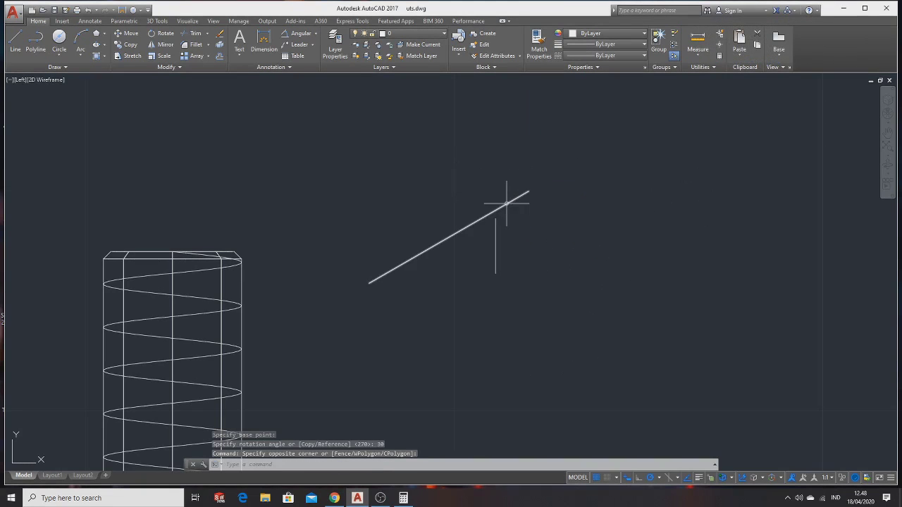
{"action": "left_click", "coordinate": [495, 207]}
{"action": "left_click", "coordinate": [448, 238]}
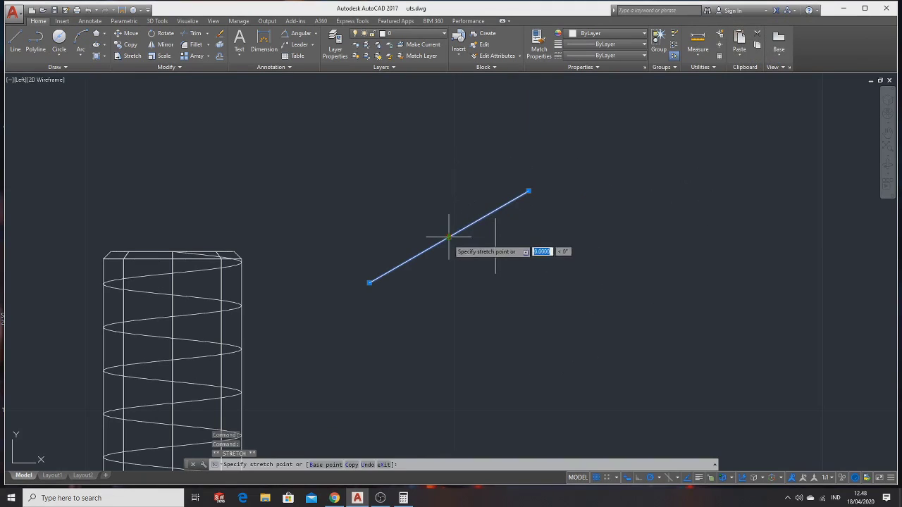
{"action": "left_click", "coordinate": [449, 247]}
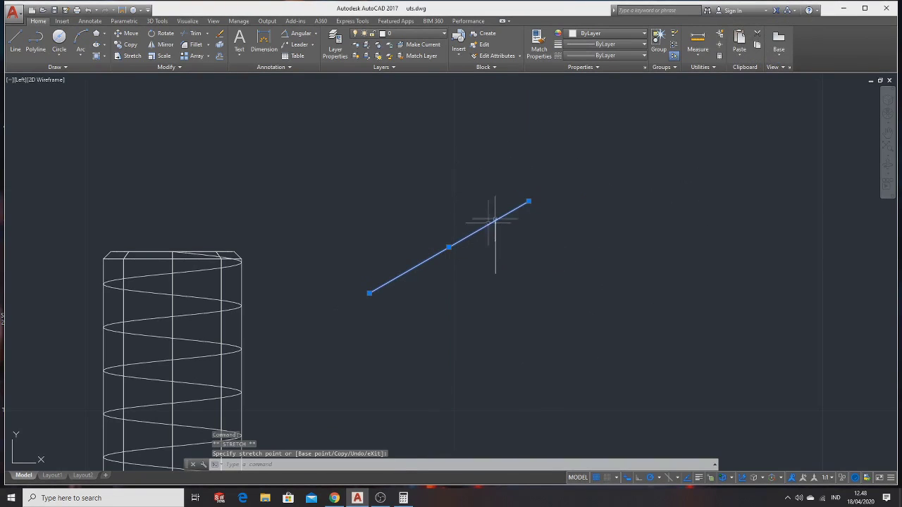
{"action": "left_click", "coordinate": [529, 202]}
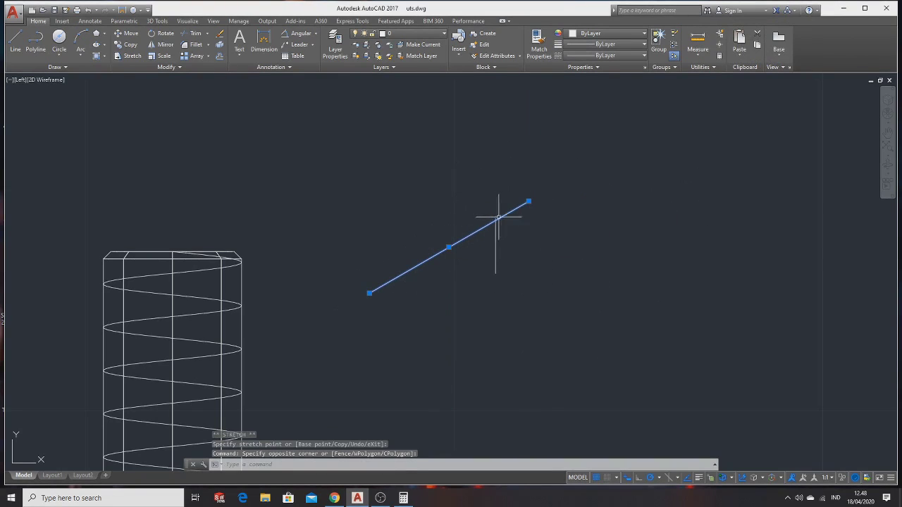
{"action": "left_click", "coordinate": [528, 202]}
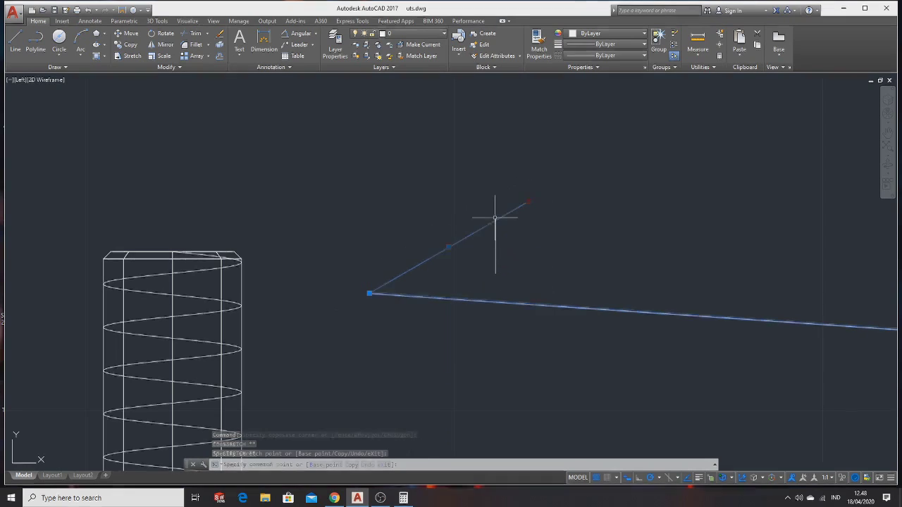
{"action": "key", "text": "Escape"}
{"action": "scroll", "coordinate": [593, 293], "scroll_direction": "down", "scroll_amount": 3}
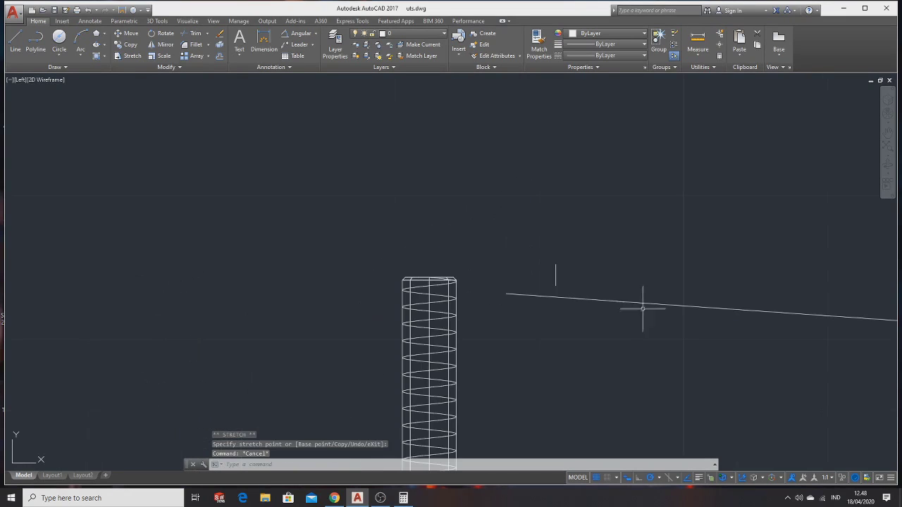
{"action": "key", "text": "Delete"}
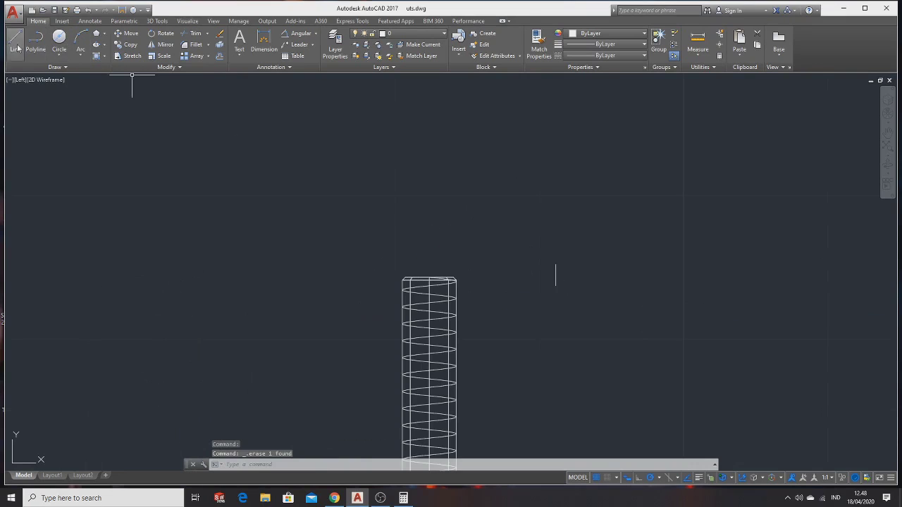
Step: Draw two 30-unit angled lines from the short vertical line's top and bottom ends
{"action": "left_click", "coordinate": [15, 42]}
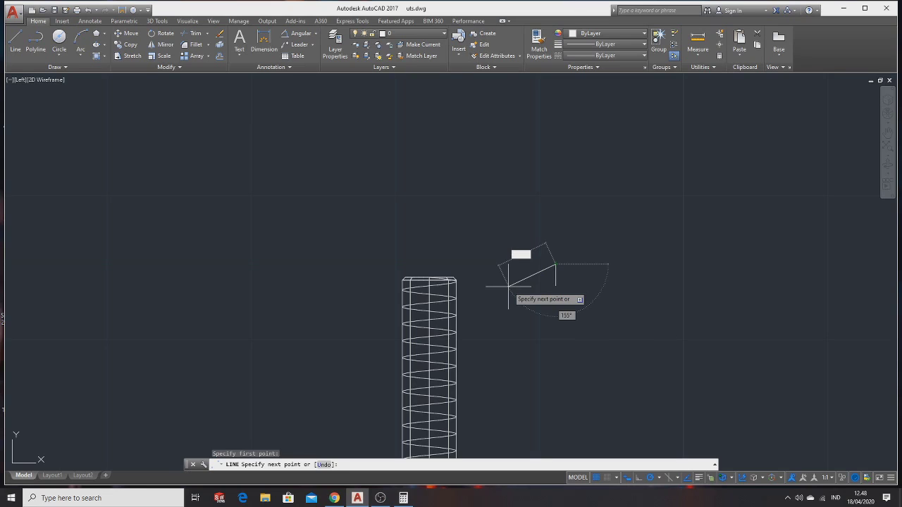
{"action": "type", "text": "<"}
{"action": "key", "text": "Return"}
{"action": "type", "text": "30"}
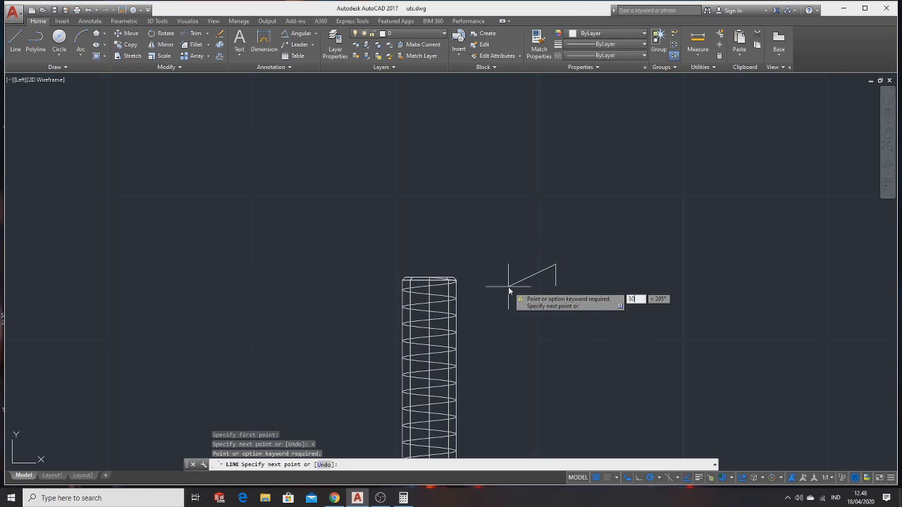
{"action": "key", "text": "Return"}
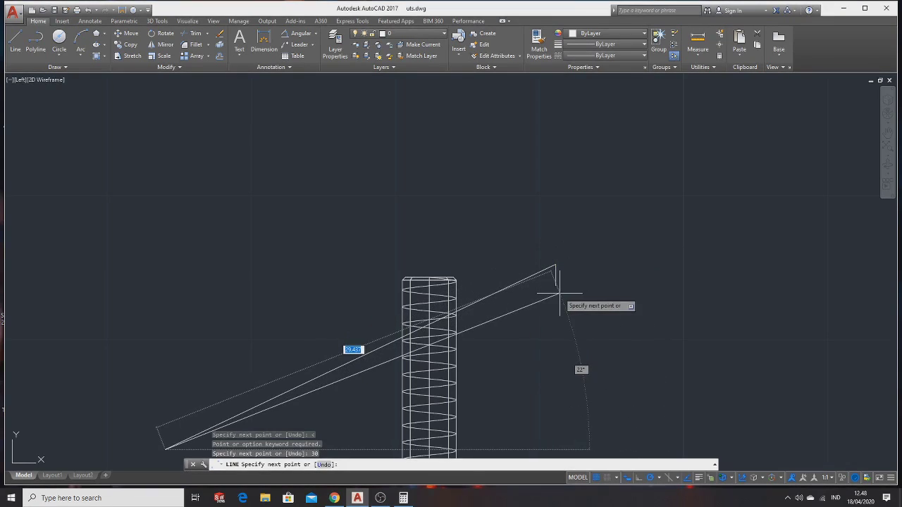
{"action": "key", "text": "Escape"}
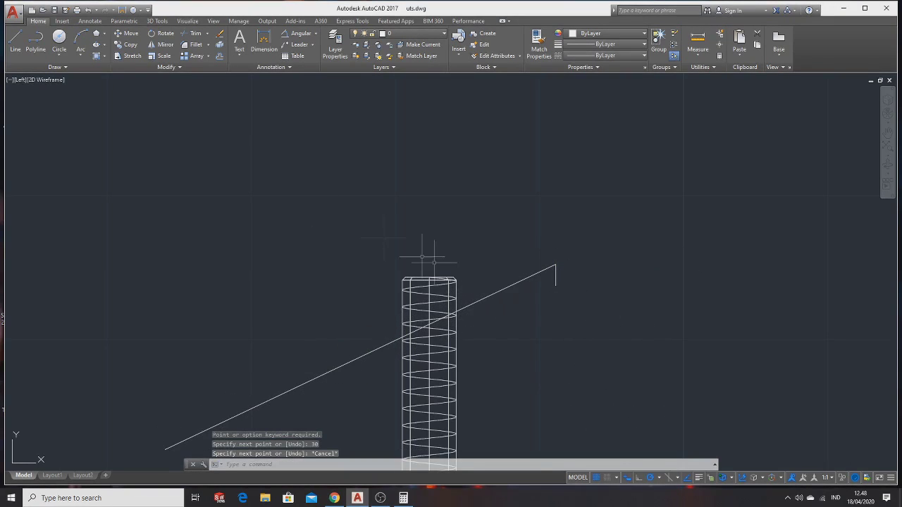
{"action": "left_click", "coordinate": [18, 46]}
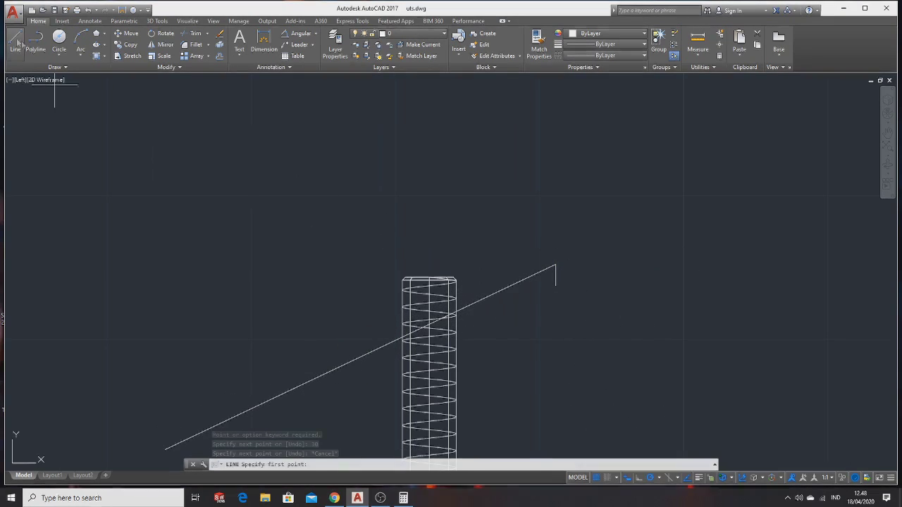
{"action": "left_click", "coordinate": [555, 285]}
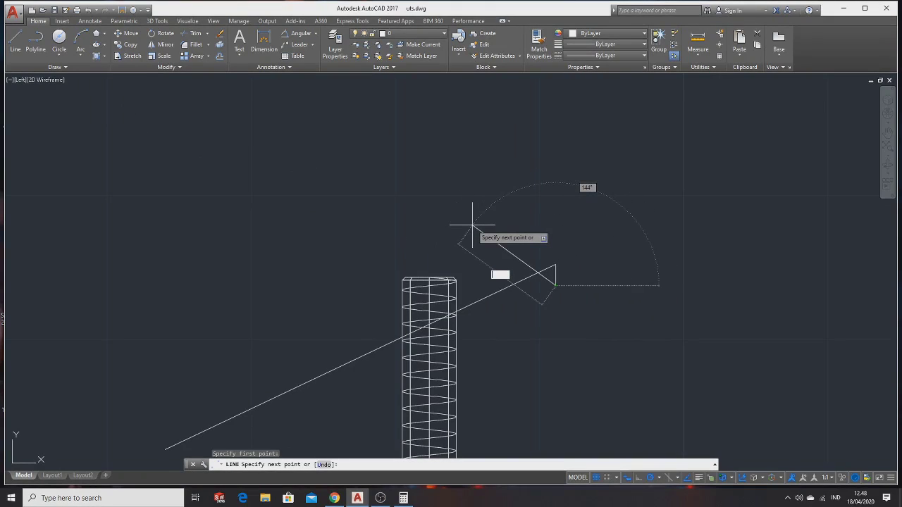
{"action": "type", "text": "<"}
{"action": "key", "text": "Return"}
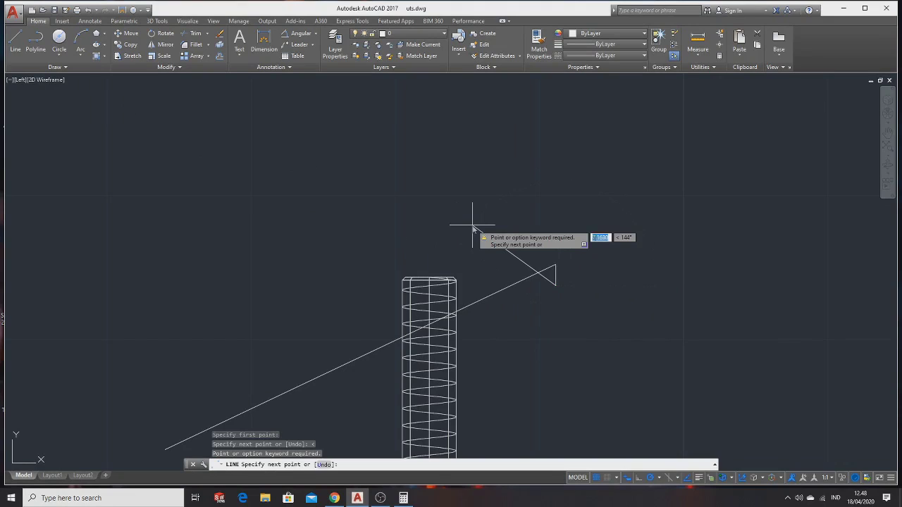
{"action": "type", "text": "30"}
{"action": "key", "text": "Return"}
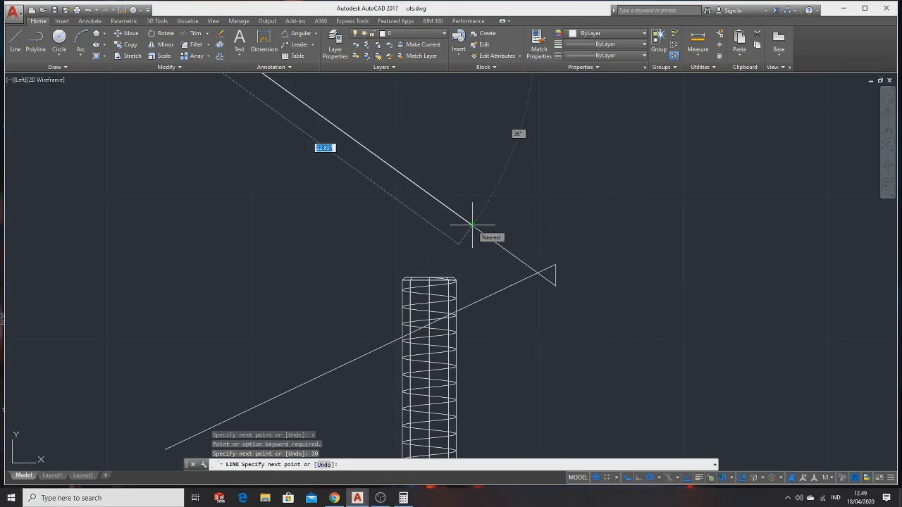
{"action": "key", "text": "Return"}
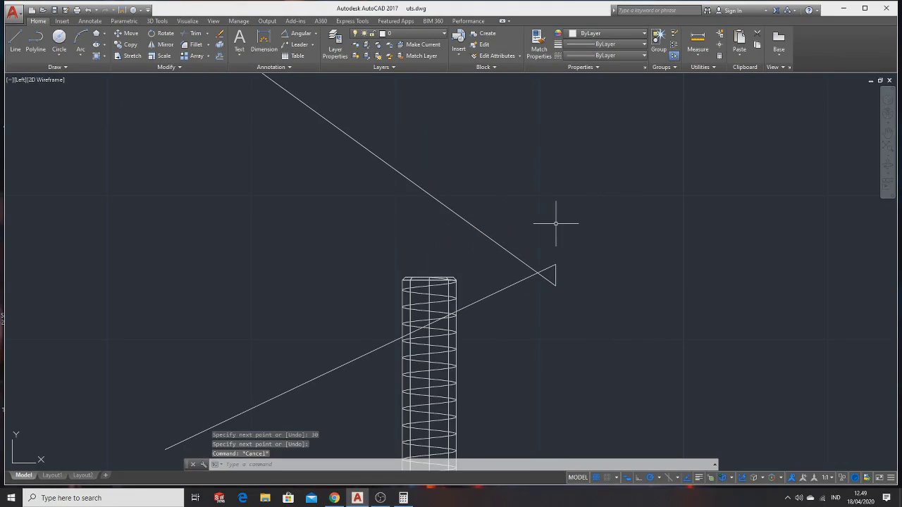
{"action": "type", "text": "T"}
{"action": "key", "text": "Return"}
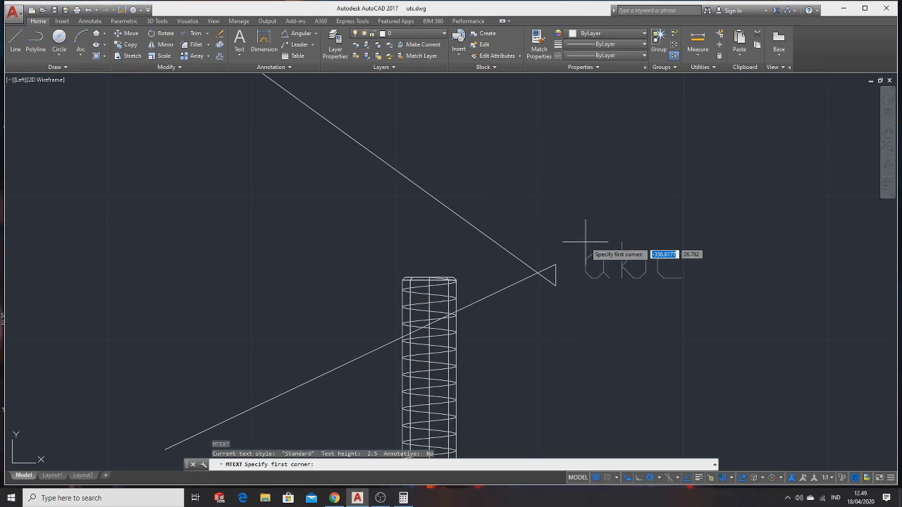
Step: Trim the crossing diagonal lines, then undo the trim
{"action": "key", "text": "Escape"}
{"action": "type", "text": "TR"}
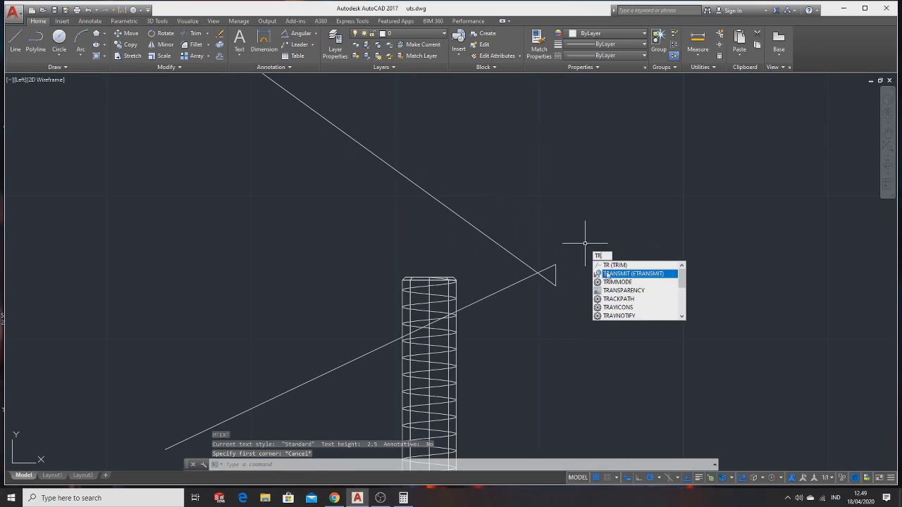
{"action": "key", "text": "Return"}
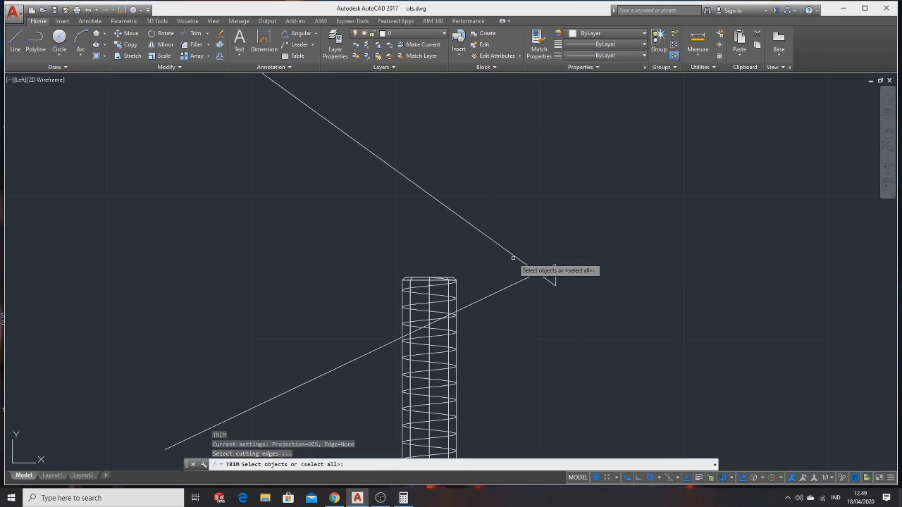
{"action": "key", "text": "Return"}
{"action": "left_click", "coordinate": [514, 261]}
{"action": "left_click", "coordinate": [519, 281]}
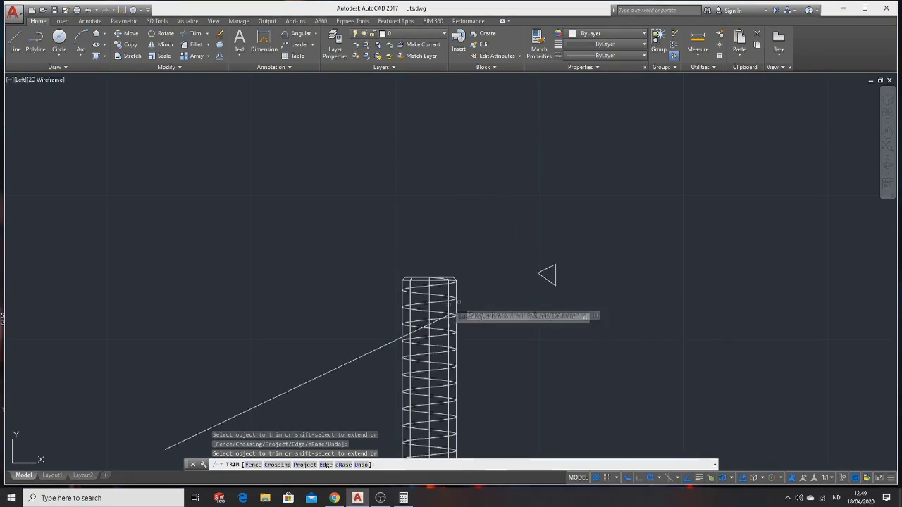
{"action": "scroll", "coordinate": [438, 329], "scroll_direction": "up", "scroll_amount": 2}
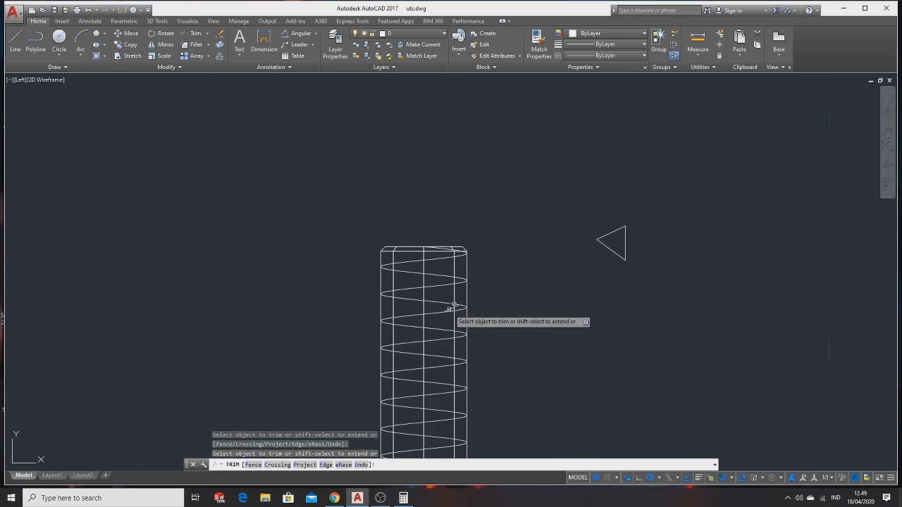
{"action": "key", "text": "Escape"}
{"action": "key", "text": "ctrl+z"}
{"action": "key", "text": "ctrl+z"}
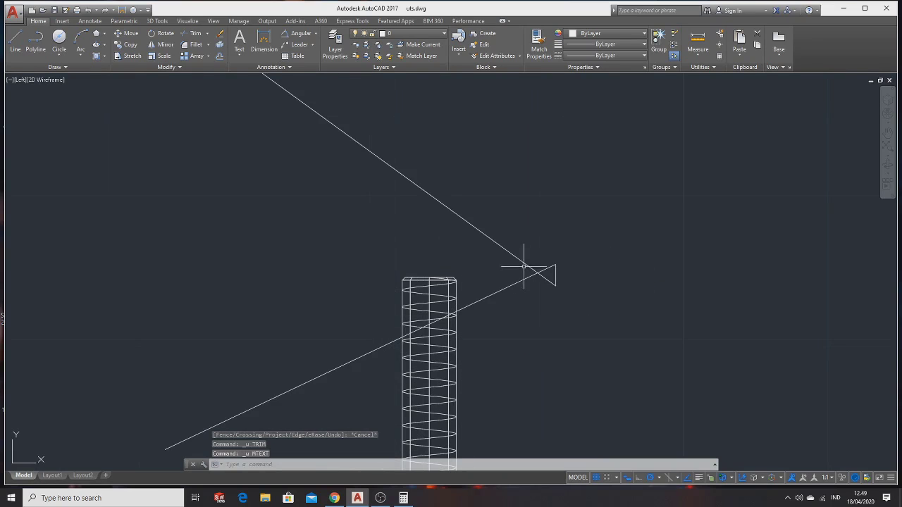
Step: Retry trimming with the upper diagonal as the cutting edge, then cancel
{"action": "type", "text": "r"}
{"action": "key", "text": "Return"}
{"action": "left_click", "coordinate": [522, 262]}
{"action": "key", "text": "Return"}
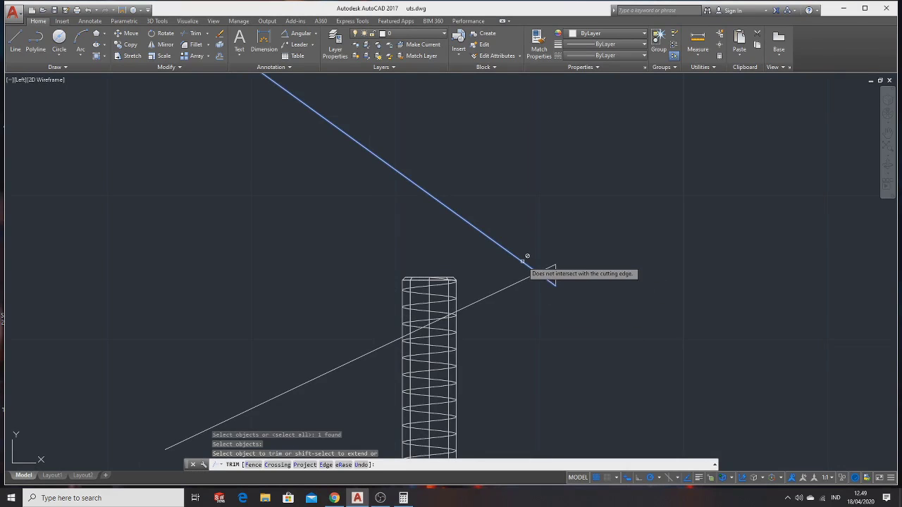
{"action": "key", "text": "Escape"}
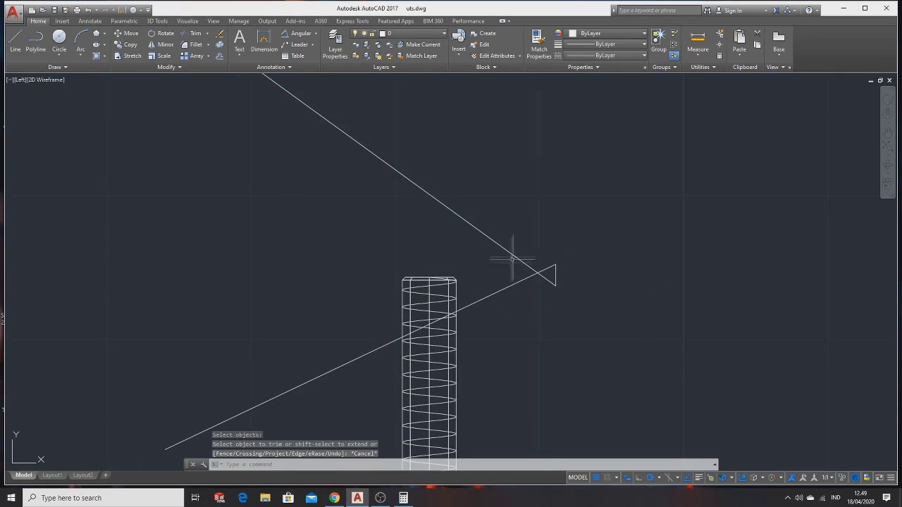
{"action": "right_click", "coordinate": [513, 257]}
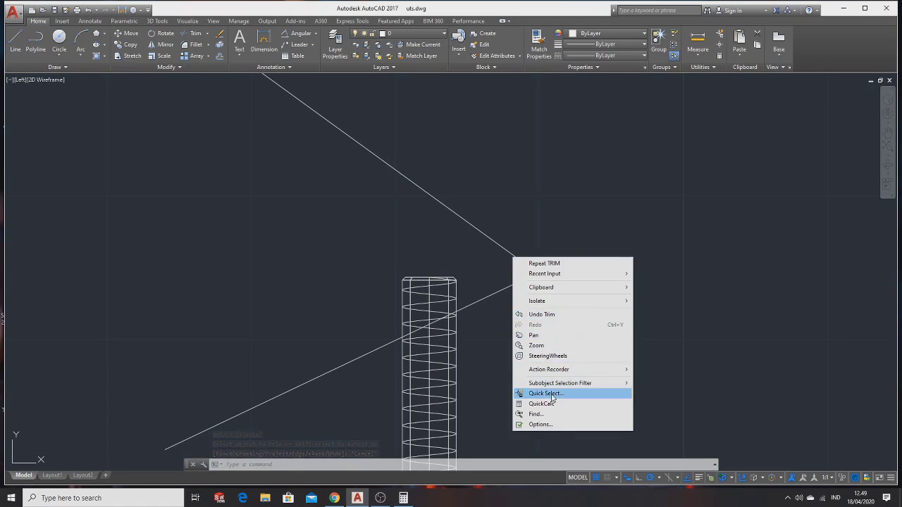
{"action": "key", "text": "Escape"}
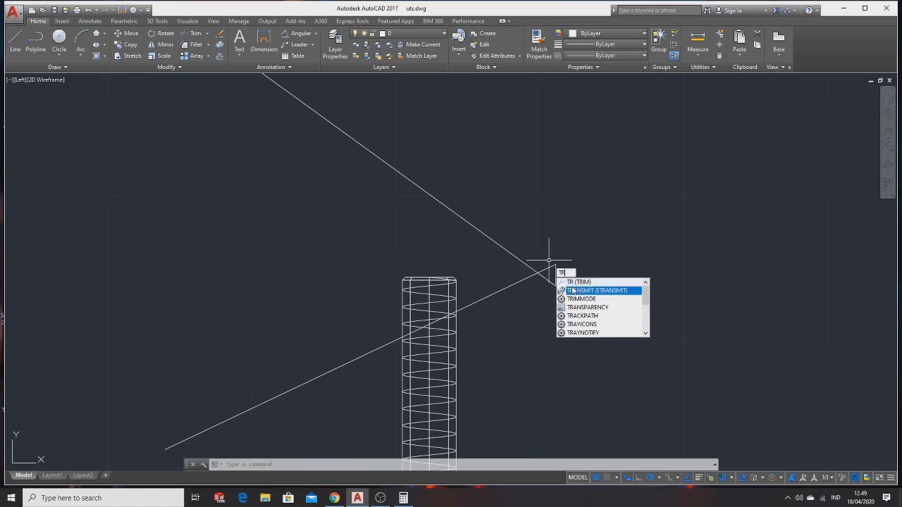
{"action": "key", "text": "Return"}
{"action": "key", "text": "Return"}
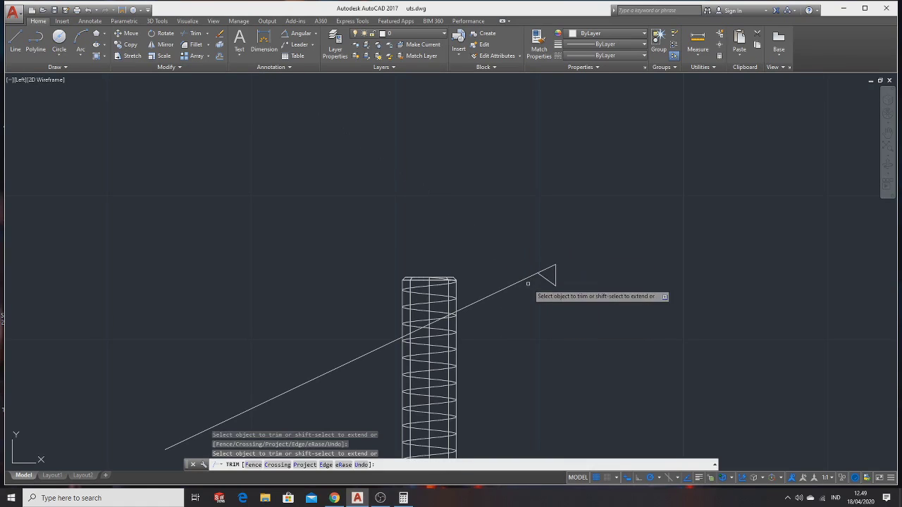
{"action": "key", "text": "Escape"}
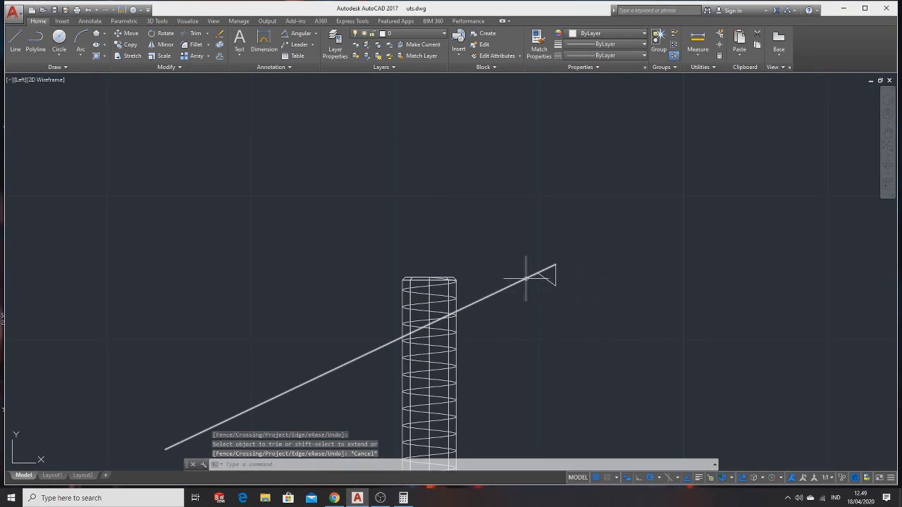
Step: Trim the lower line's overhang between the helix and the triangle
{"action": "type", "text": "tr"}
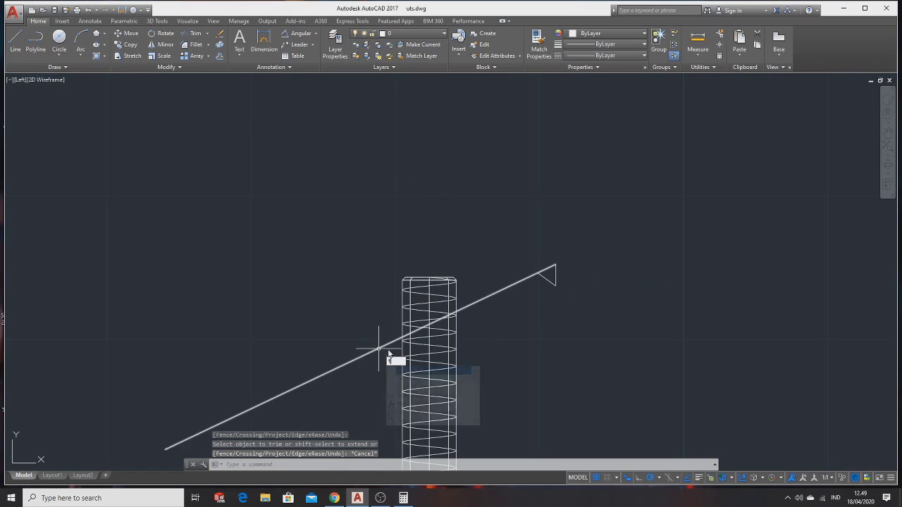
{"action": "key", "text": "Return"}
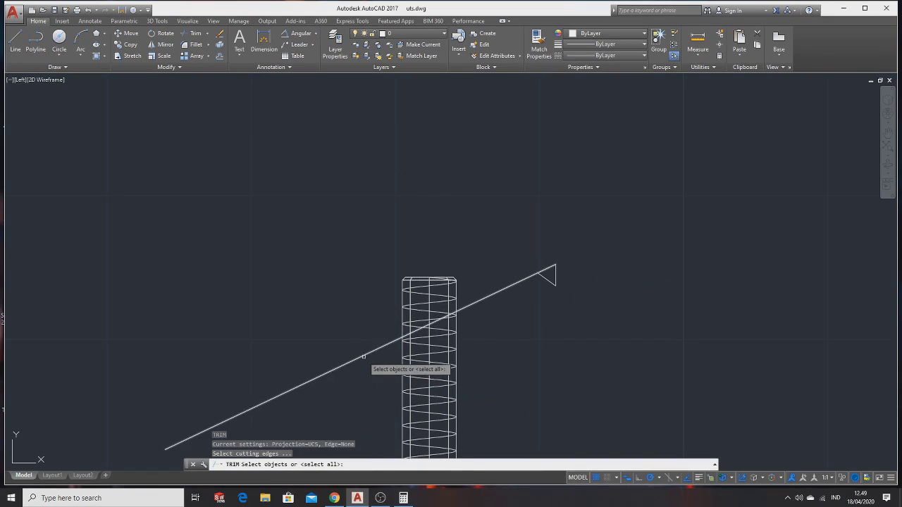
{"action": "key", "text": "Return"}
{"action": "left_click", "coordinate": [384, 347]}
{"action": "key", "text": "Escape"}
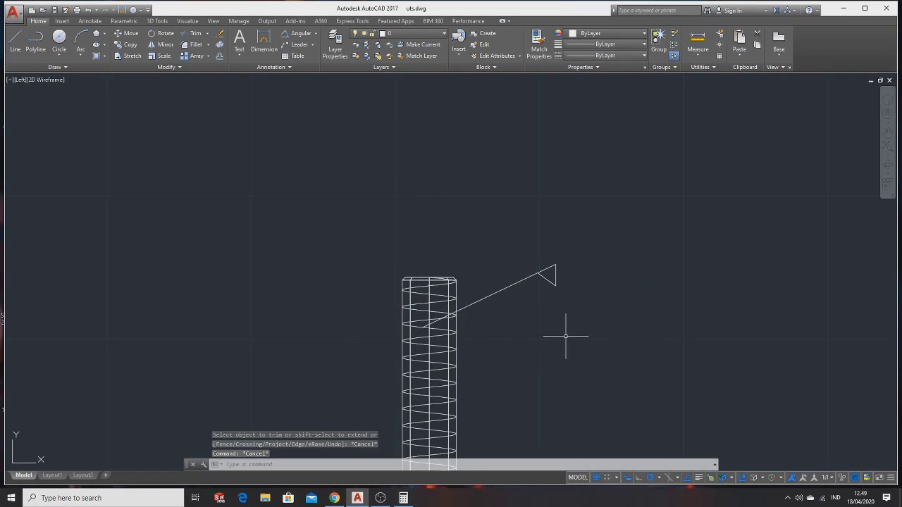
{"action": "key", "text": "ctrl+z"}
{"action": "type", "text": "tr"}
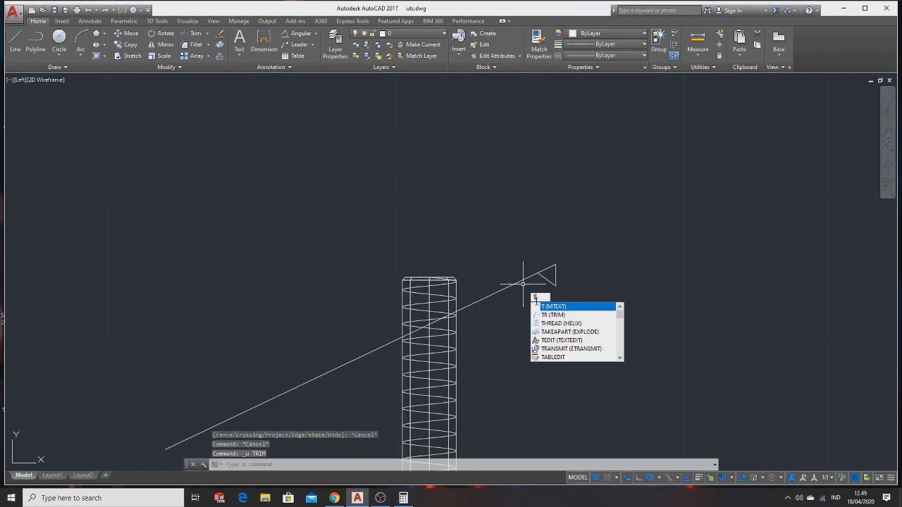
{"action": "key", "text": "Return"}
{"action": "key", "text": "Return"}
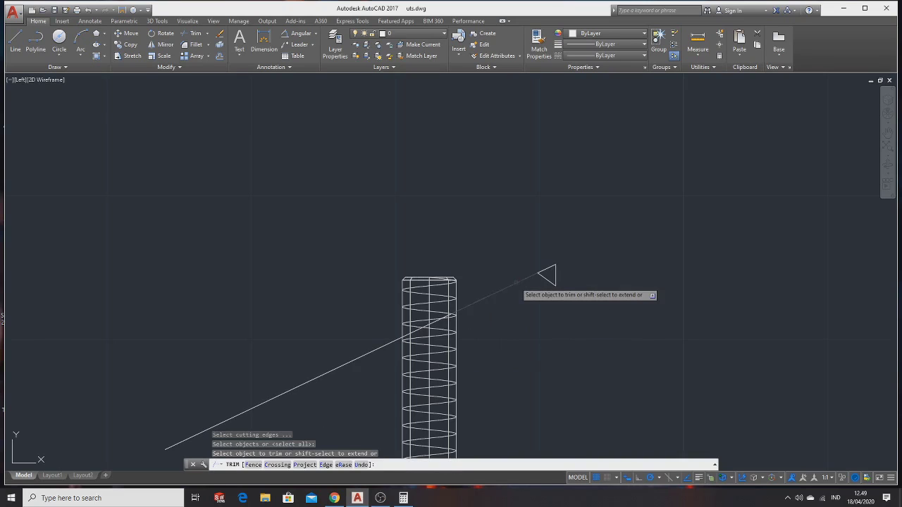
{"action": "left_click", "coordinate": [510, 286]}
{"action": "key", "text": "Escape"}
Step: Delete the leftover sloped construction line
{"action": "left_click", "coordinate": [370, 354]}
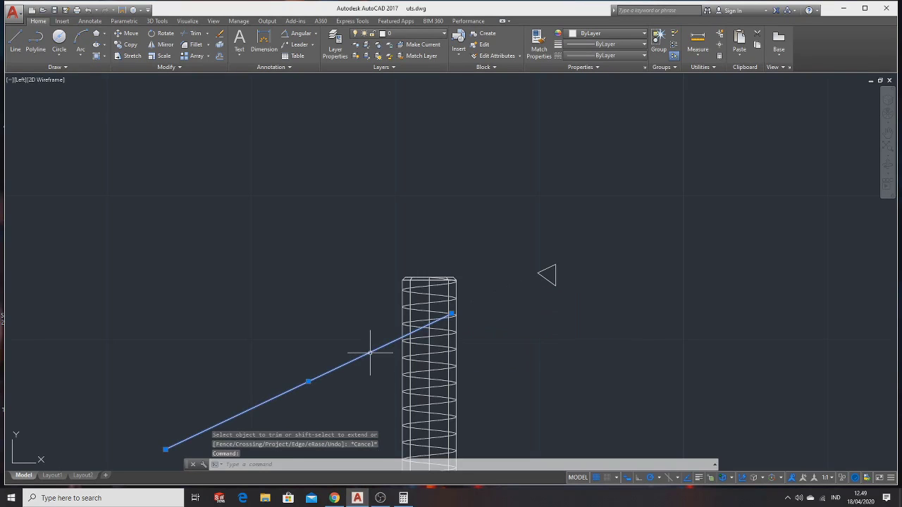
{"action": "key", "text": "Delete"}
{"action": "scroll", "coordinate": [539, 276], "scroll_direction": "up", "scroll_amount": 2}
{"action": "scroll", "coordinate": [548, 264], "scroll_direction": "up", "scroll_amount": 2}
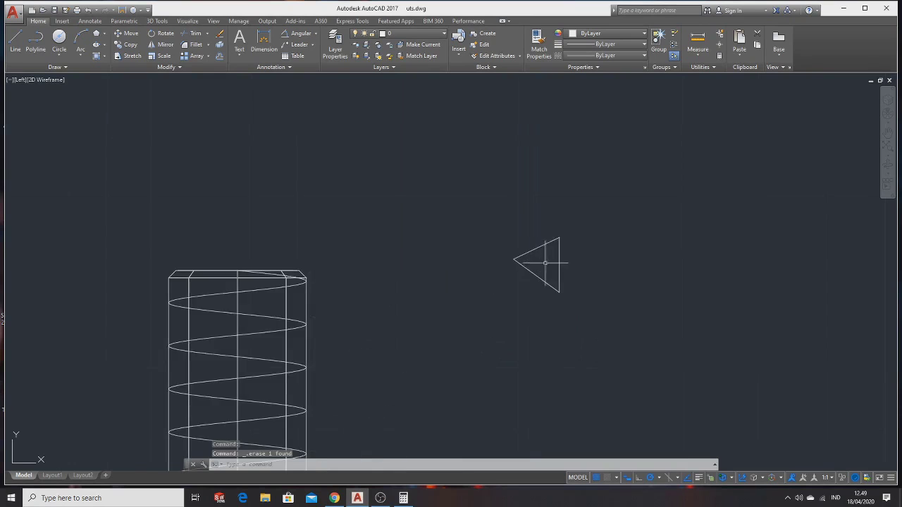
{"action": "scroll", "coordinate": [577, 259], "scroll_direction": "up", "scroll_amount": 2}
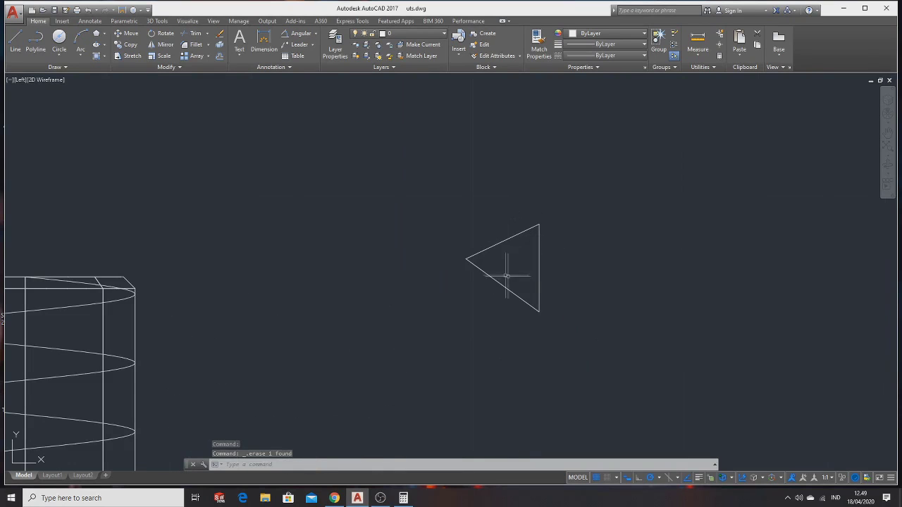
{"action": "scroll", "coordinate": [546, 262], "scroll_direction": "down", "scroll_amount": 3}
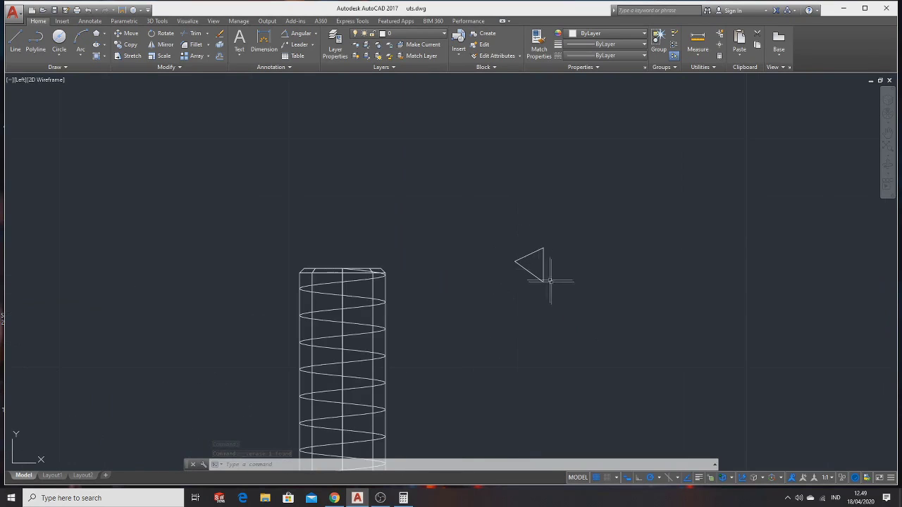
Step: Join the triangle's three edges into a single closed polyline
{"action": "left_click", "coordinate": [576, 288]}
{"action": "type", "text": "JOIN"}
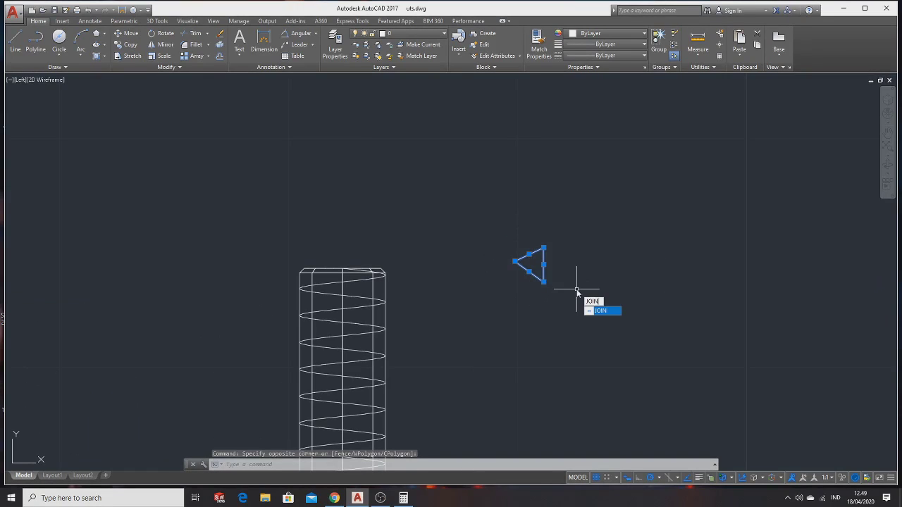
{"action": "key", "text": "Return"}
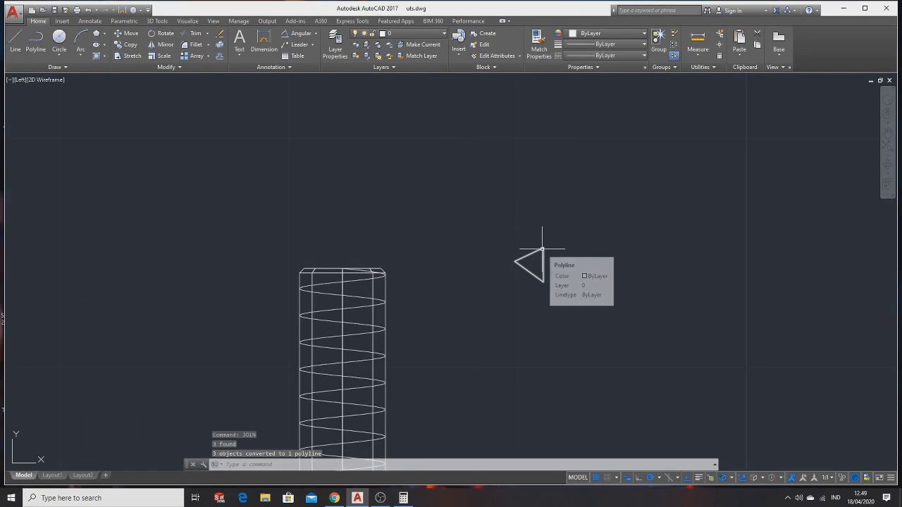
{"action": "scroll", "coordinate": [573, 265], "scroll_direction": "up", "scroll_amount": 4}
{"action": "scroll", "coordinate": [459, 250], "scroll_direction": "up", "scroll_amount": 2}
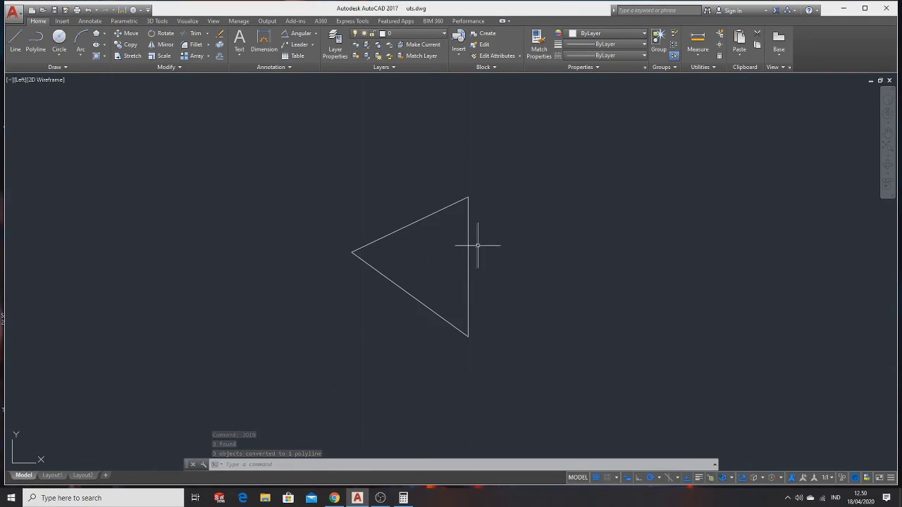
{"action": "scroll", "coordinate": [477, 245], "scroll_direction": "down", "scroll_amount": 3}
{"action": "key", "text": "Escape"}
{"action": "left_click", "coordinate": [474, 239]}
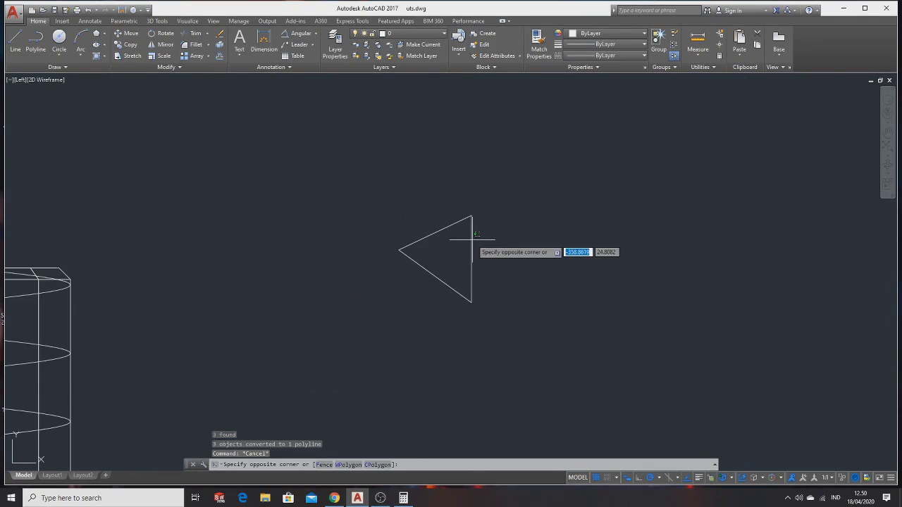
Step: Delete the old triangle and draw a 1.5 vertical edge with a 5-unit sloped edge
{"action": "left_click", "coordinate": [469, 218]}
{"action": "key", "text": "Delete"}
{"action": "left_click", "coordinate": [14, 41]}
{"action": "left_click", "coordinate": [497, 178]}
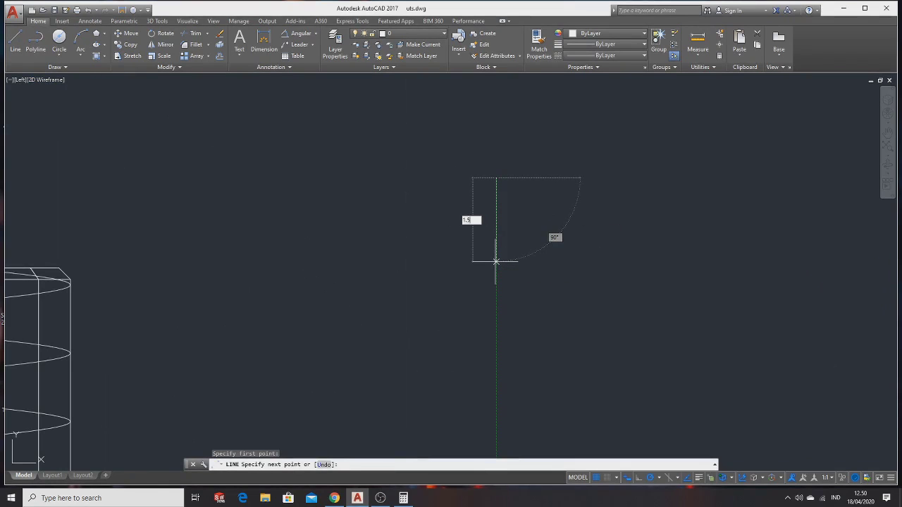
{"action": "key", "text": "Return"}
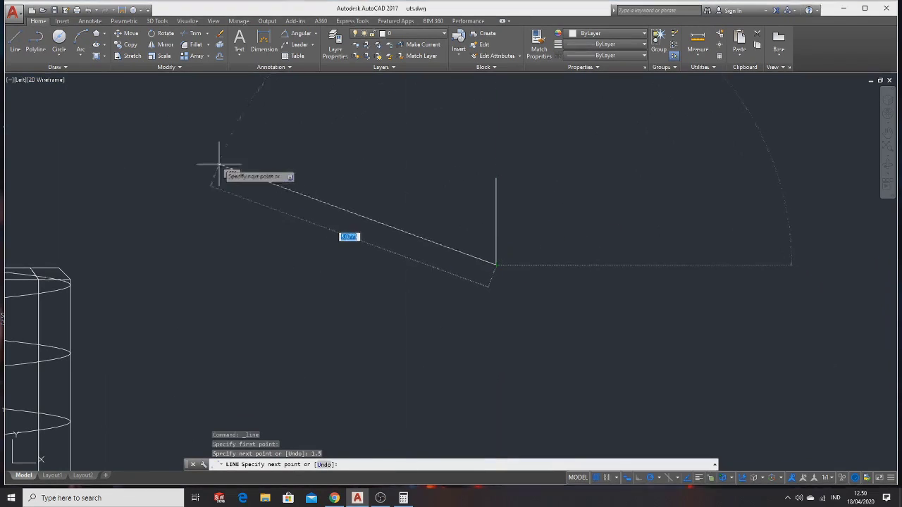
{"action": "type", "text": "5"}
{"action": "key", "text": "Return"}
{"action": "key", "text": "Escape"}
Step: Draw another 5-unit sloped line, then delete the two misplaced diagonals
{"action": "key", "text": "Return"}
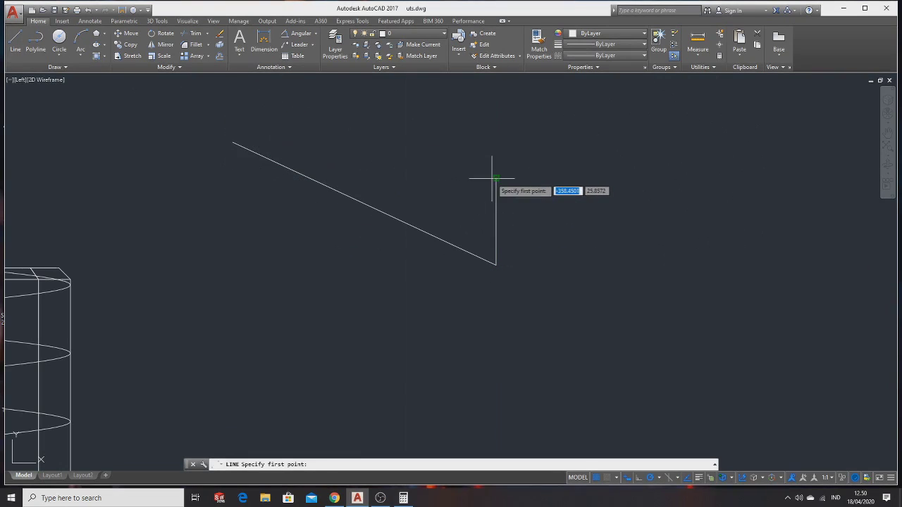
{"action": "left_click", "coordinate": [495, 178]}
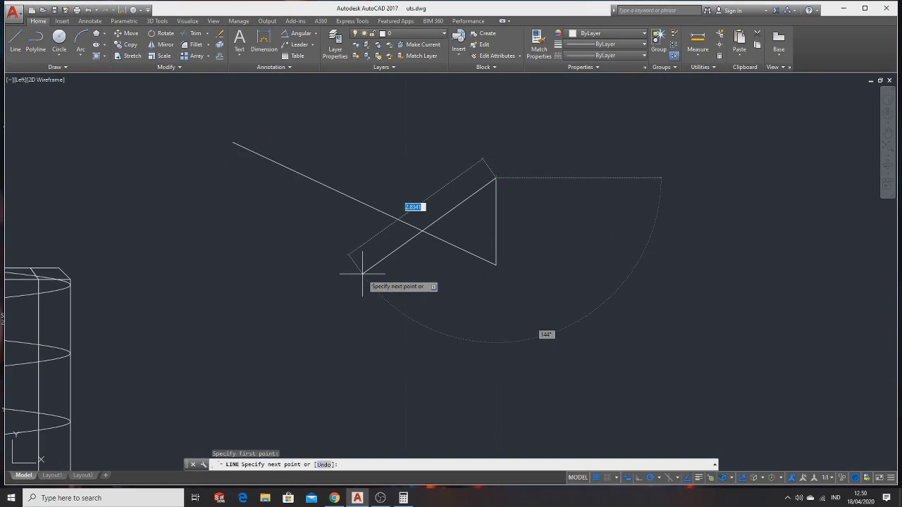
{"action": "type", "text": "3"}
{"action": "key", "text": "Return"}
{"action": "key", "text": "Escape"}
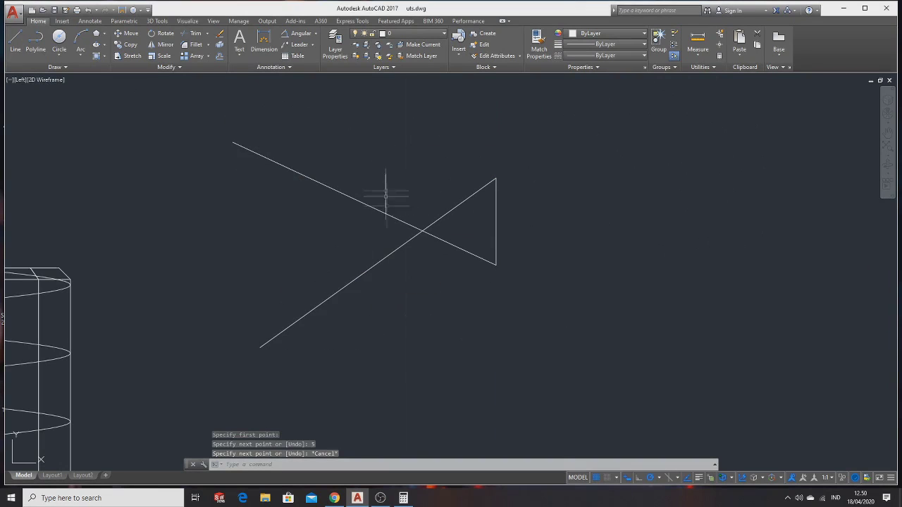
{"action": "left_click", "coordinate": [465, 199]}
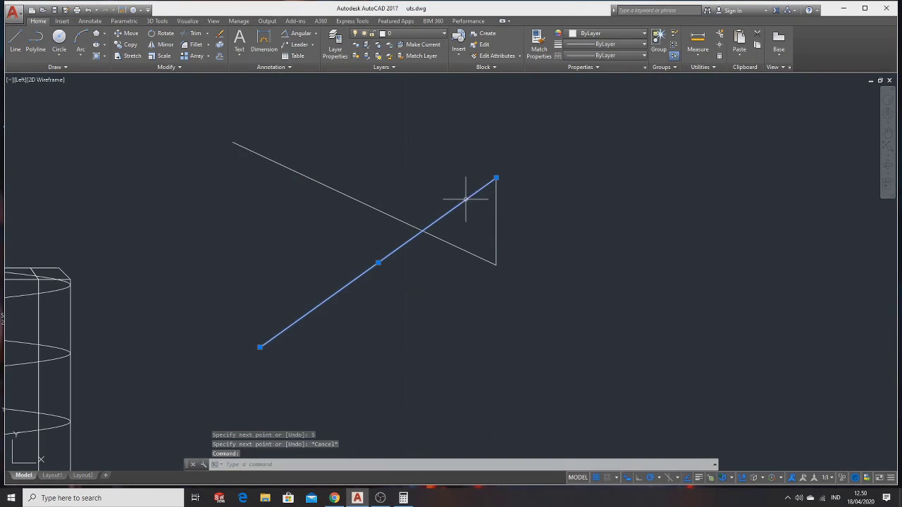
{"action": "key", "text": "Delete"}
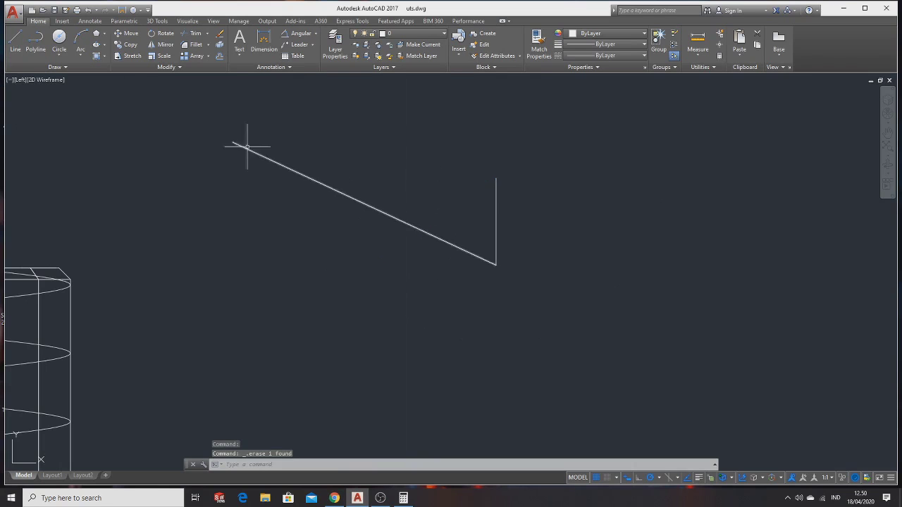
{"action": "left_click", "coordinate": [257, 155]}
{"action": "key", "text": "Delete"}
Step: Draw 5-unit sloped edges from the vertical edge's top and bottom ends
{"action": "left_click", "coordinate": [16, 44]}
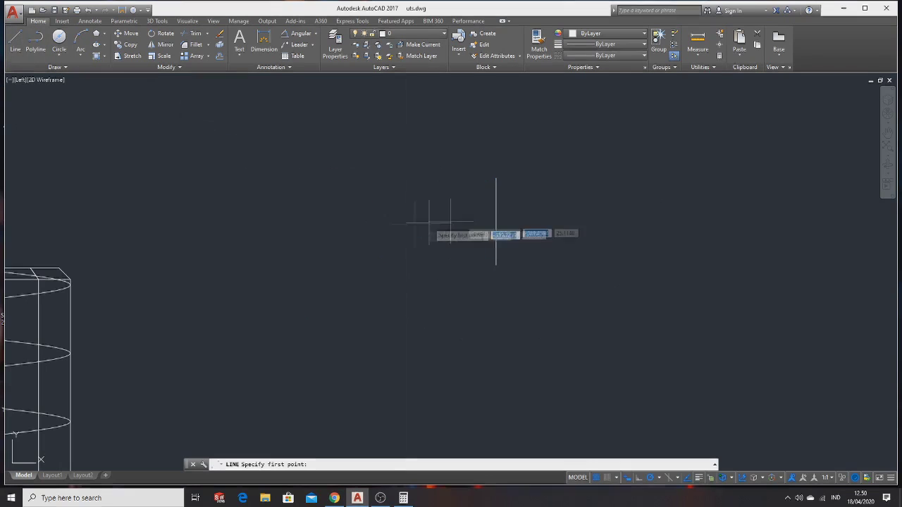
{"action": "left_click", "coordinate": [496, 178]}
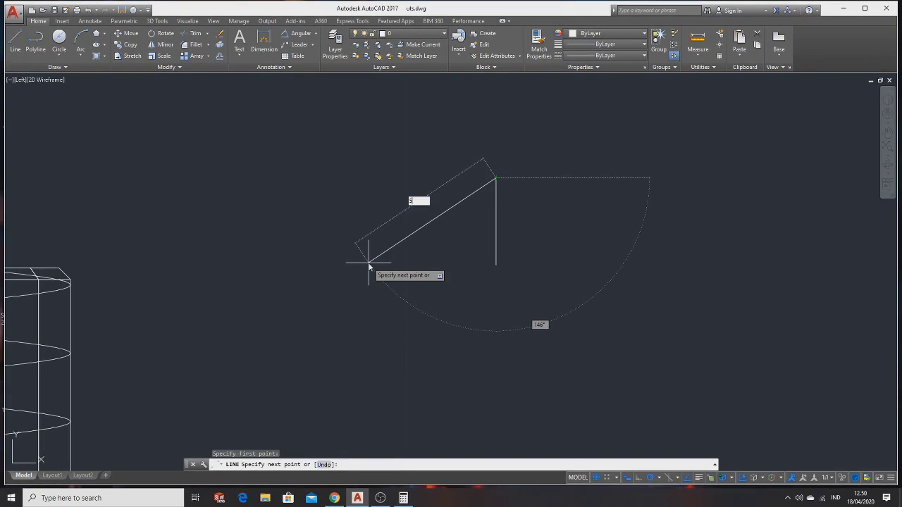
{"action": "key", "text": "Return"}
{"action": "left_click", "coordinate": [15, 43]}
{"action": "left_click", "coordinate": [496, 265]}
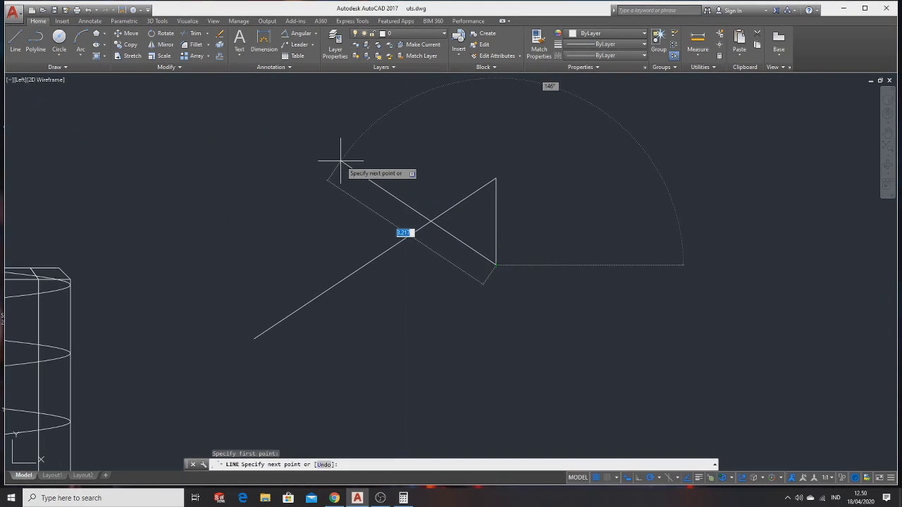
{"action": "key", "text": "Return"}
{"action": "key", "text": "Escape"}
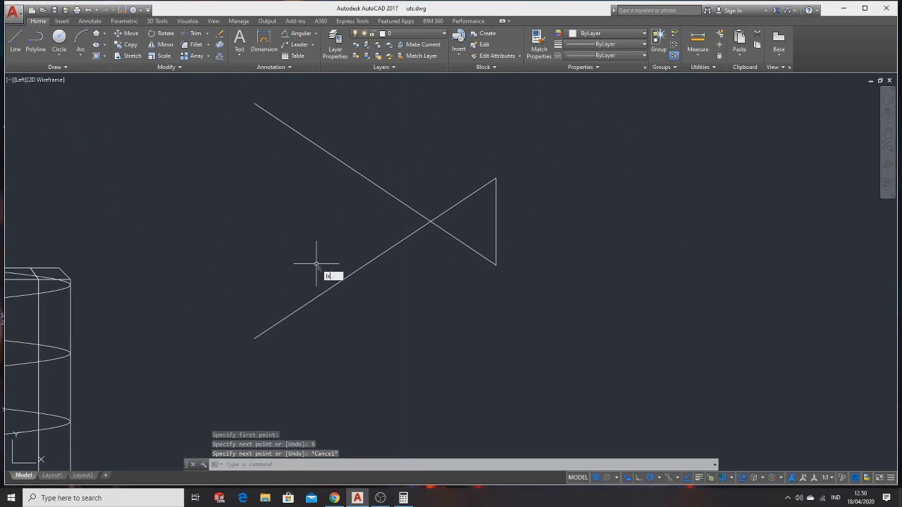
Step: Trim both overhanging line ends and join the three edges into one polyline
{"action": "key", "text": "Return"}
{"action": "left_click", "coordinate": [365, 177]}
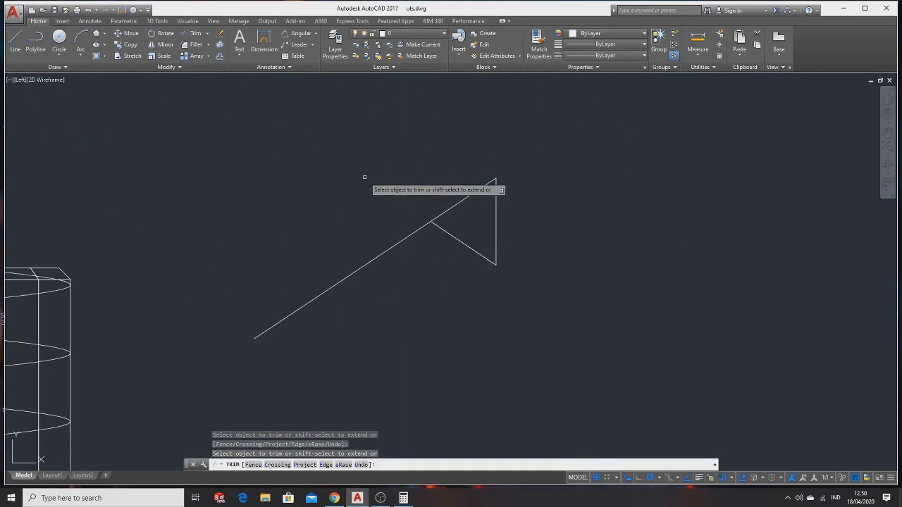
{"action": "left_click", "coordinate": [387, 251]}
{"action": "key", "text": "Escape"}
{"action": "left_click", "coordinate": [386, 169]}
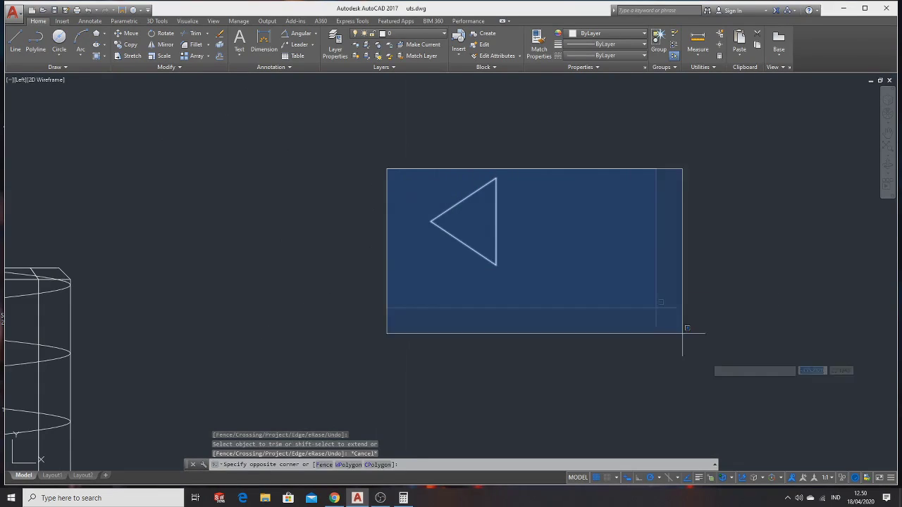
{"action": "left_click", "coordinate": [682, 333]}
{"action": "type", "text": "in"}
{"action": "key", "text": "Return"}
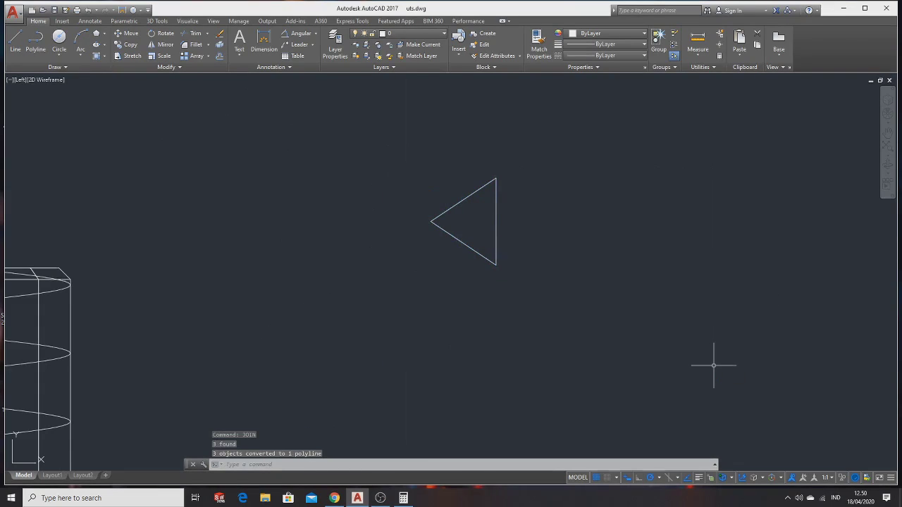
{"action": "left_click", "coordinate": [493, 215]}
{"action": "right_click", "coordinate": [496, 218]}
Step: Move the triangle by its tip onto the helix start at the shaft top
{"action": "left_click", "coordinate": [519, 298]}
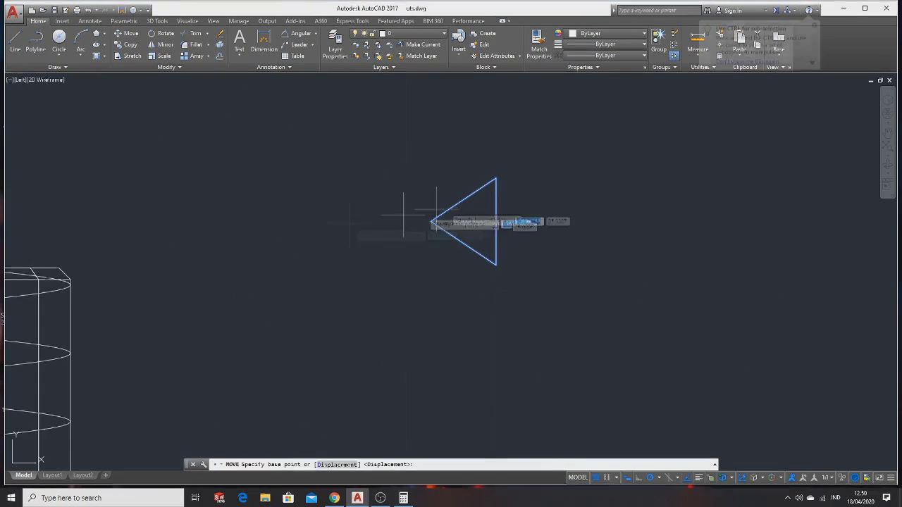
{"action": "left_click", "coordinate": [474, 222]}
{"action": "middle_click_drag", "start_coordinate": [25, 289], "coordinate": [319, 289]}
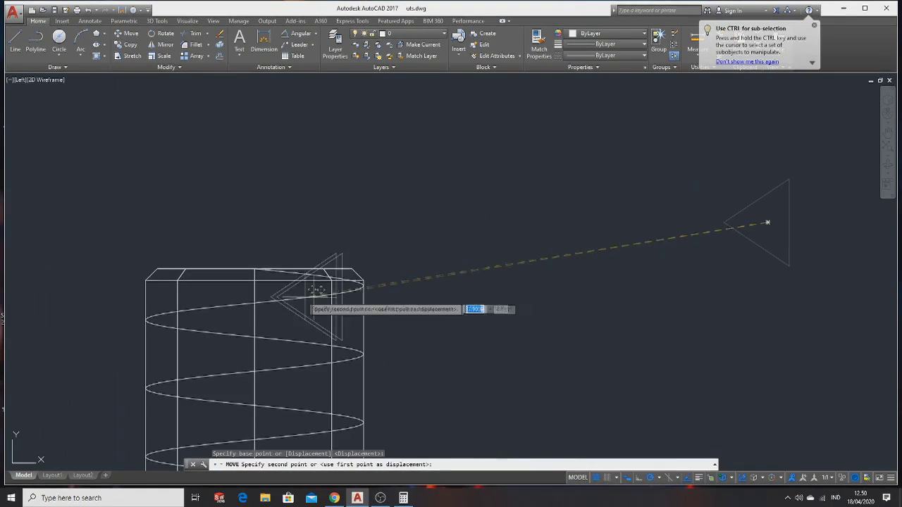
{"action": "left_click", "coordinate": [264, 269]}
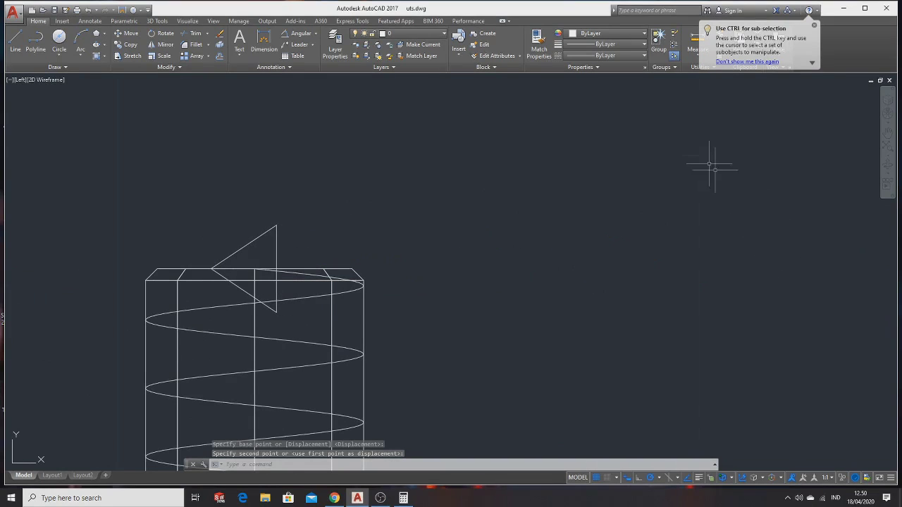
{"action": "mouse_move", "coordinate": [711, 167]}
{"action": "middle_mouse_down", "text": "shift"}
{"action": "mouse_move", "coordinate": [512, 243]}
{"action": "mouse_move", "coordinate": [246, 212]}
{"action": "middle_mouse_up", "text": "shift"}
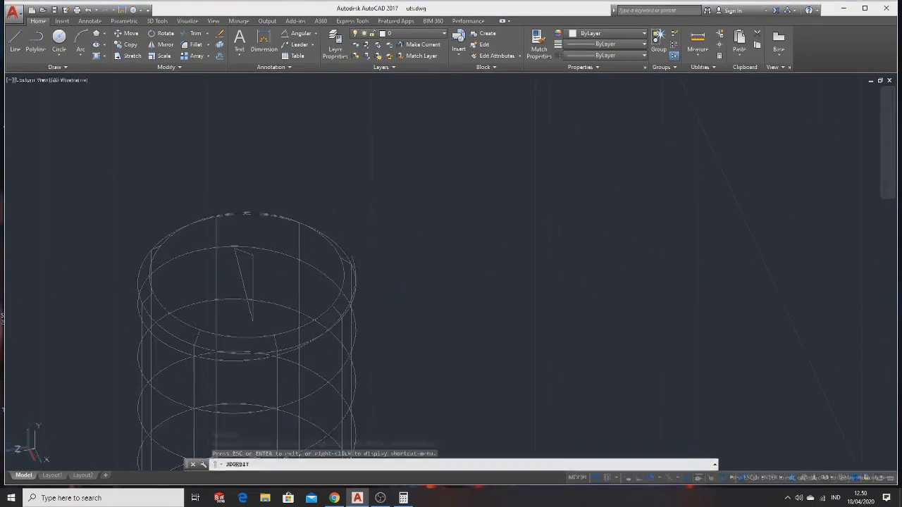
Step: Rotate the triangular thread profile about its tip into the thread orientation
{"action": "left_click", "coordinate": [252, 261]}
{"action": "left_click", "coordinate": [248, 253]}
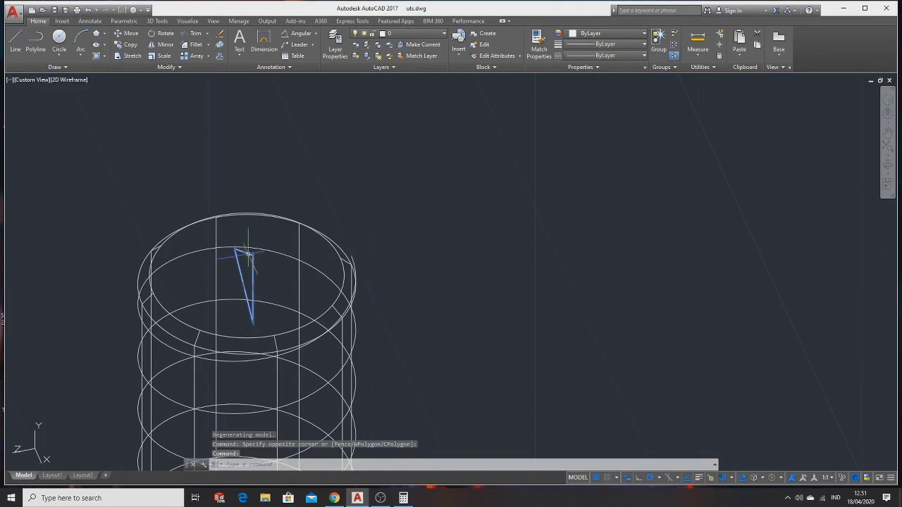
{"action": "right_click", "coordinate": [252, 282]}
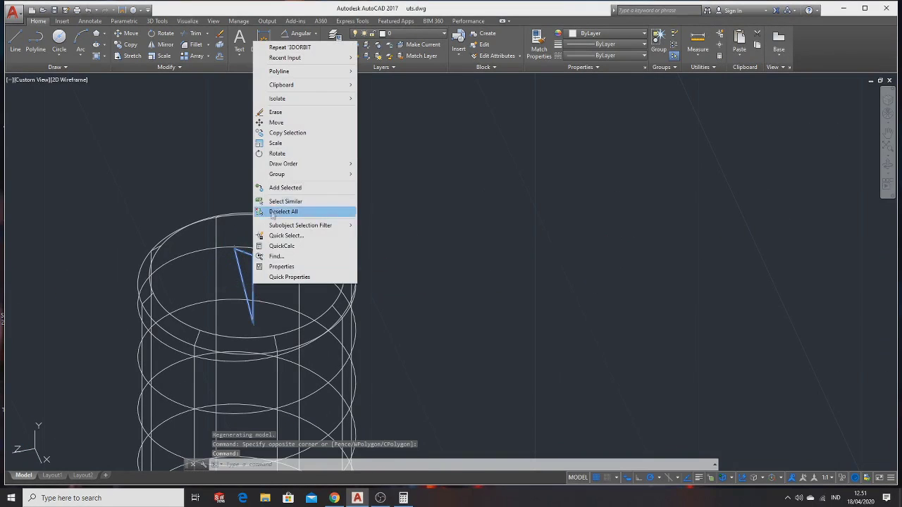
{"action": "left_click", "coordinate": [278, 153]}
{"action": "left_click", "coordinate": [255, 253]}
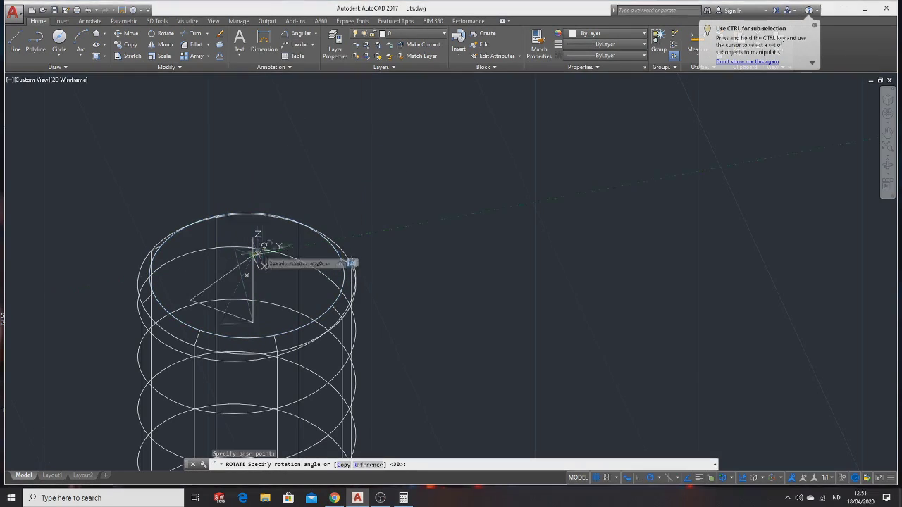
{"action": "left_click", "coordinate": [235, 283]}
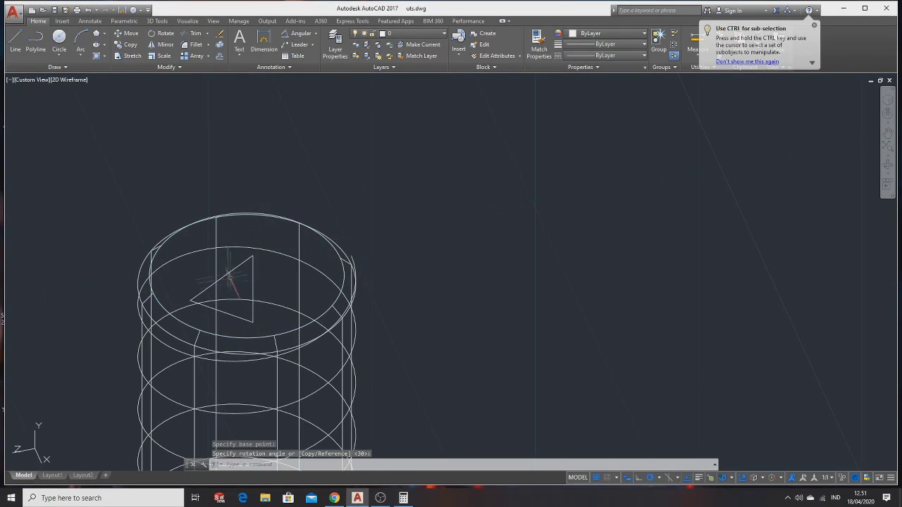
Step: Begin moving the triangle from a base point on it, then cancel the move
{"action": "left_click", "coordinate": [227, 275]}
{"action": "right_click", "coordinate": [230, 275]}
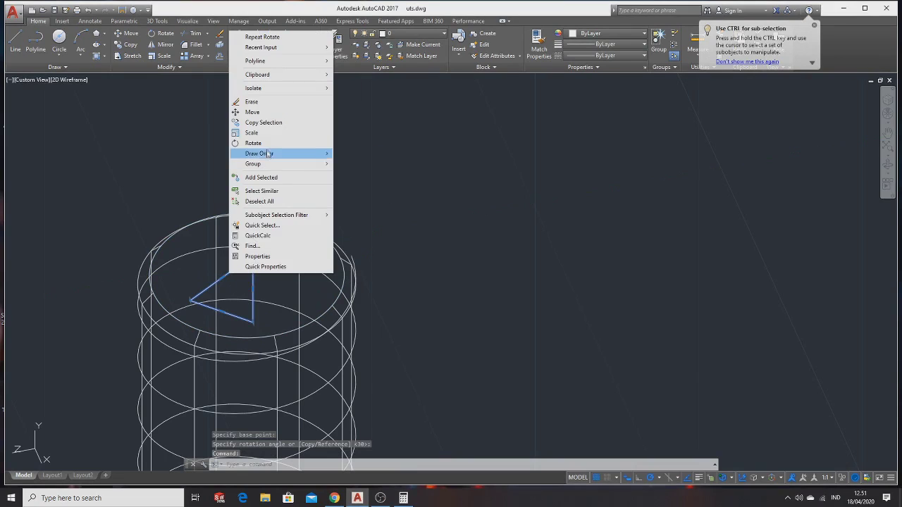
{"action": "left_click", "coordinate": [260, 112]}
{"action": "left_click", "coordinate": [232, 292]}
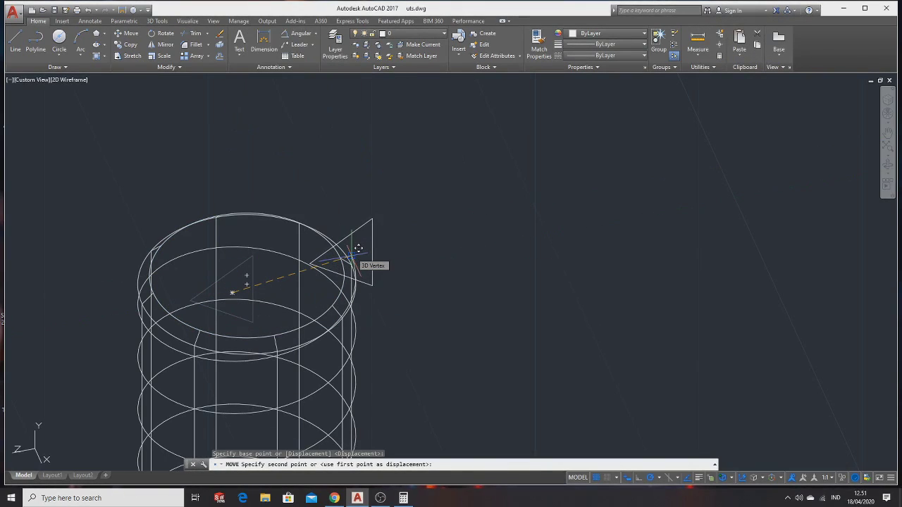
{"action": "scroll", "coordinate": [357, 254], "scroll_direction": "up", "scroll_amount": 2}
{"action": "scroll", "coordinate": [357, 254], "scroll_direction": "up", "scroll_amount": 2}
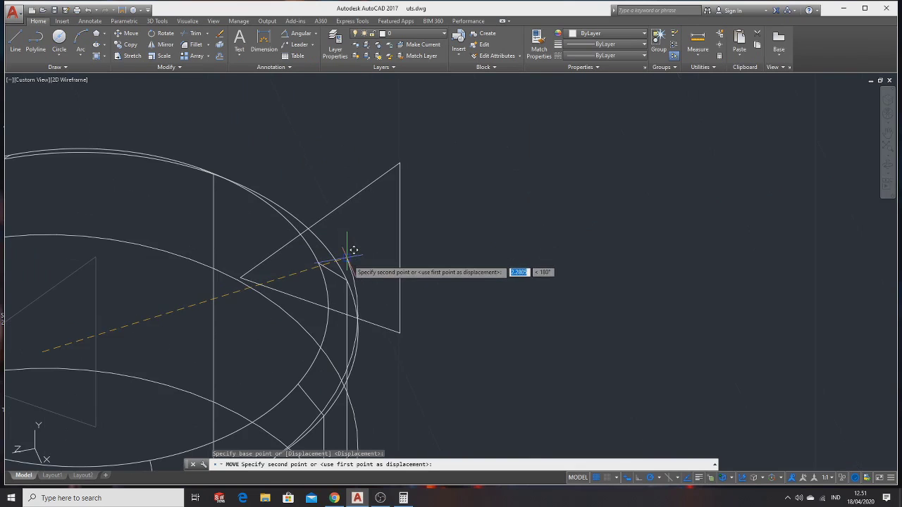
{"action": "key", "text": "Escape"}
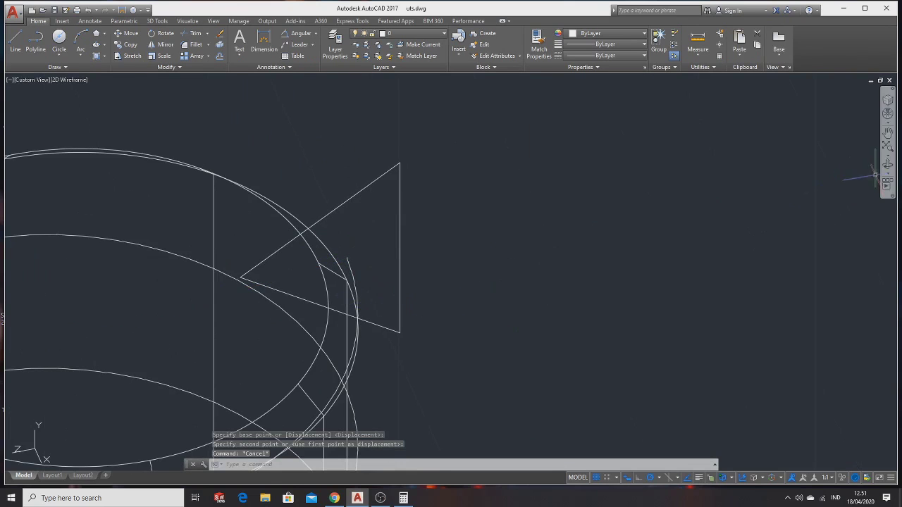
Step: Move the triangle by its vertex onto the helix start point at the shaft's top rim
{"action": "mouse_move", "coordinate": [888, 166]}
{"action": "left_mouse_down"}
{"action": "mouse_move", "coordinate": [602, 274]}
{"action": "mouse_move", "coordinate": [545, 280]}
{"action": "mouse_move", "coordinate": [559, 274]}
{"action": "mouse_move", "coordinate": [473, 264]}
{"action": "left_mouse_up"}
{"action": "key", "text": "Escape"}
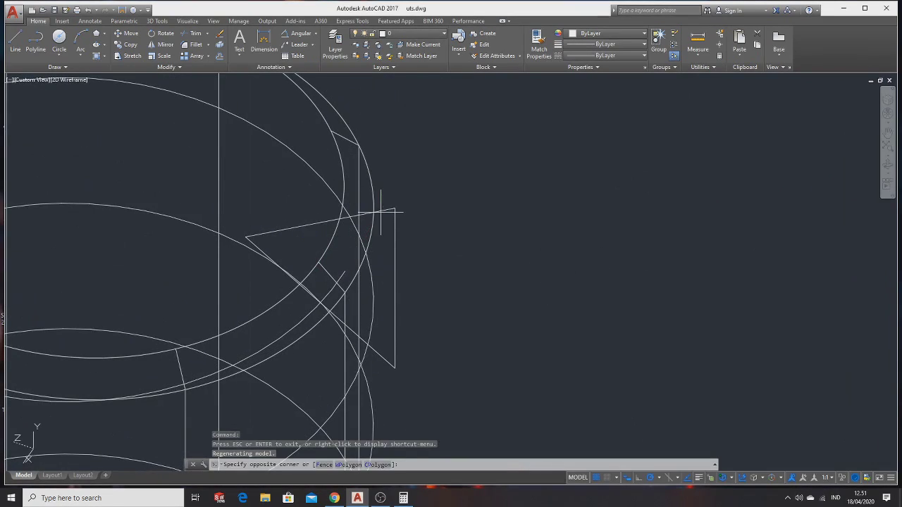
{"action": "left_click", "coordinate": [385, 209]}
{"action": "right_click", "coordinate": [391, 210]}
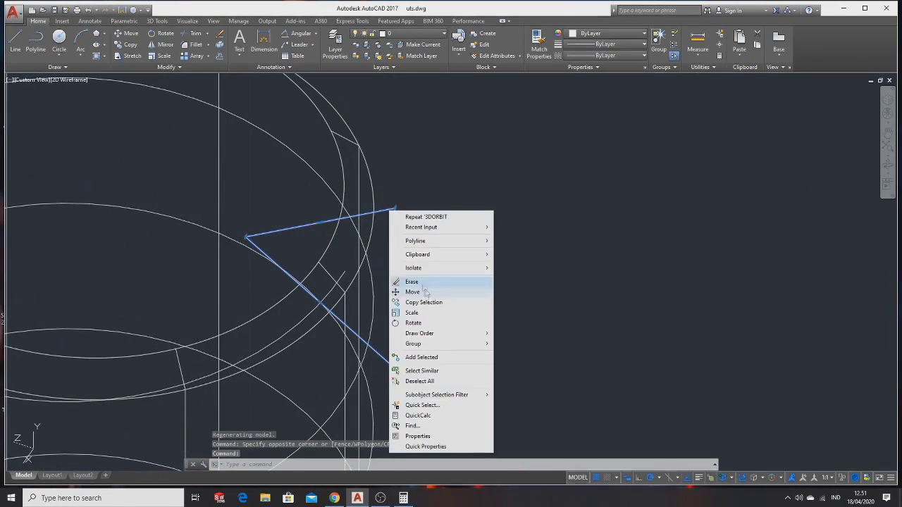
{"action": "left_click", "coordinate": [412, 292]}
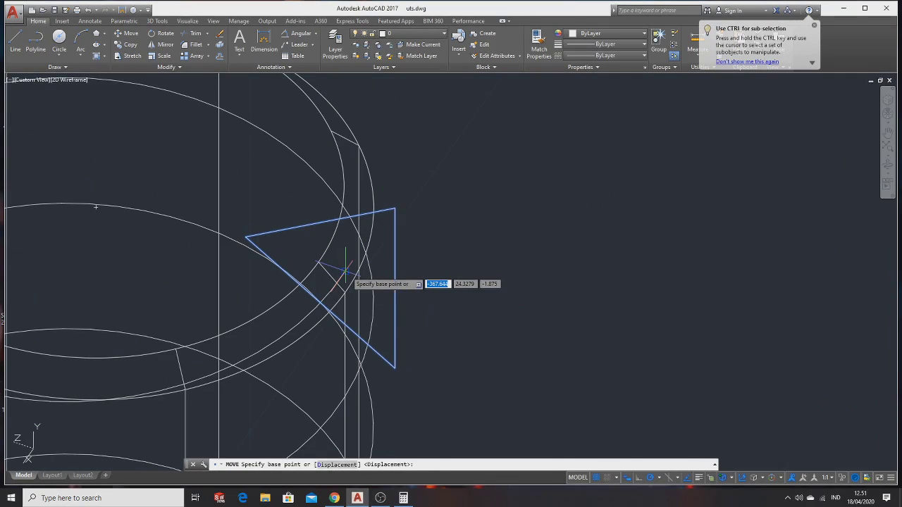
{"action": "left_click", "coordinate": [345, 269]}
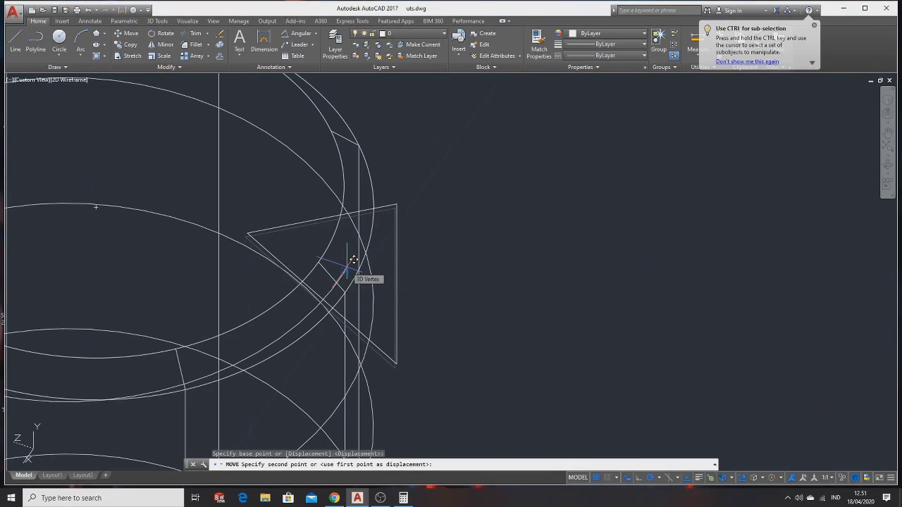
{"action": "left_click", "coordinate": [350, 265]}
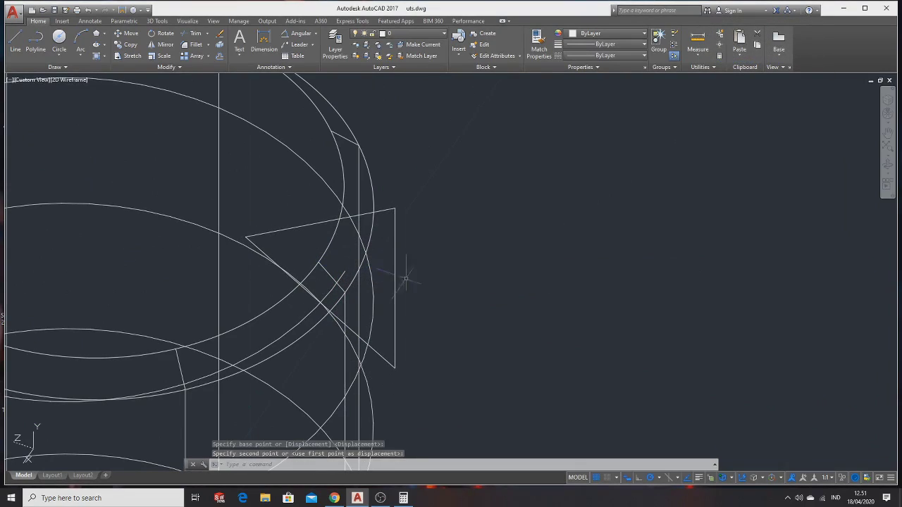
{"action": "mouse_move", "coordinate": [744, 195]}
{"action": "middle_mouse_down", "text": "shift"}
{"action": "mouse_move", "coordinate": [523, 257]}
{"action": "mouse_move", "coordinate": [613, 204]}
{"action": "middle_mouse_up", "text": "shift"}
{"action": "scroll", "coordinate": [472, 274], "scroll_direction": "down", "scroll_amount": 3}
{"action": "scroll", "coordinate": [471, 274], "scroll_direction": "down", "scroll_amount": 5}
{"action": "scroll", "coordinate": [437, 234], "scroll_direction": "up", "scroll_amount": 2}
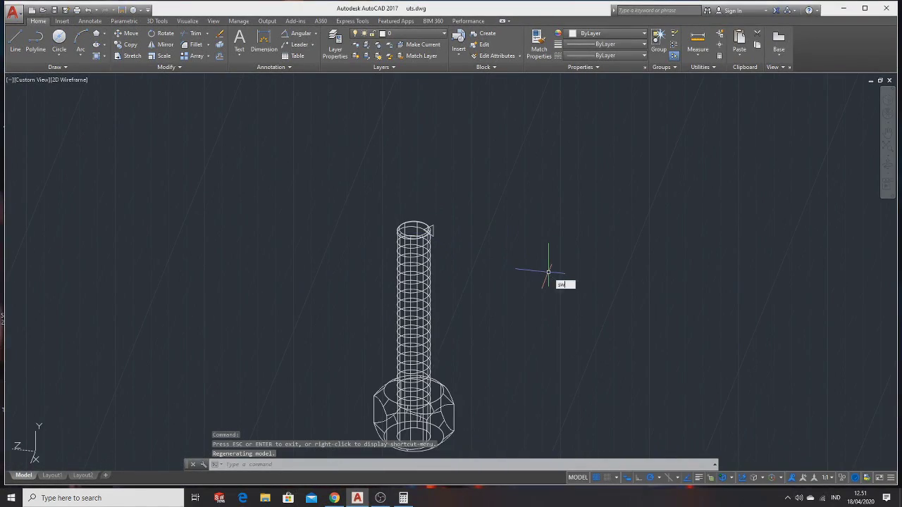
Step: Sweep the triangle along the helix with Alignment set to No, producing the coiled thread solid
{"action": "key", "text": "Return"}
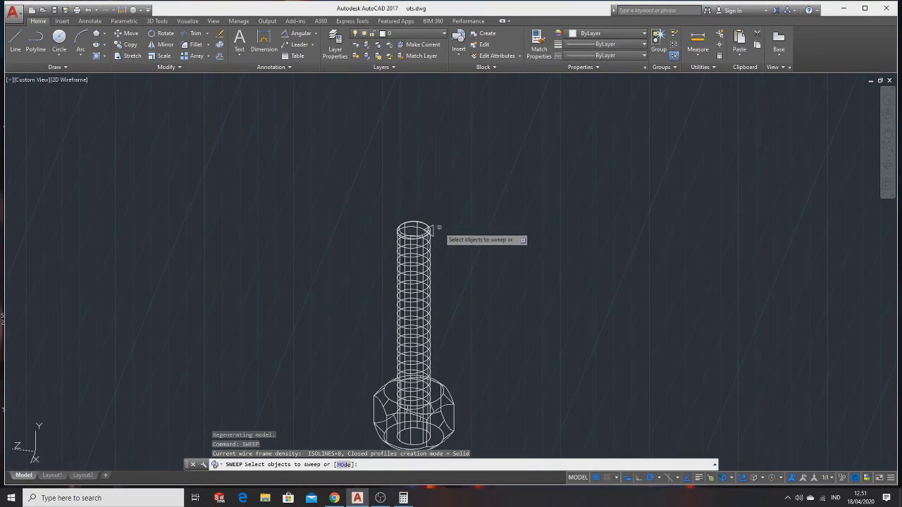
{"action": "left_click", "coordinate": [429, 229]}
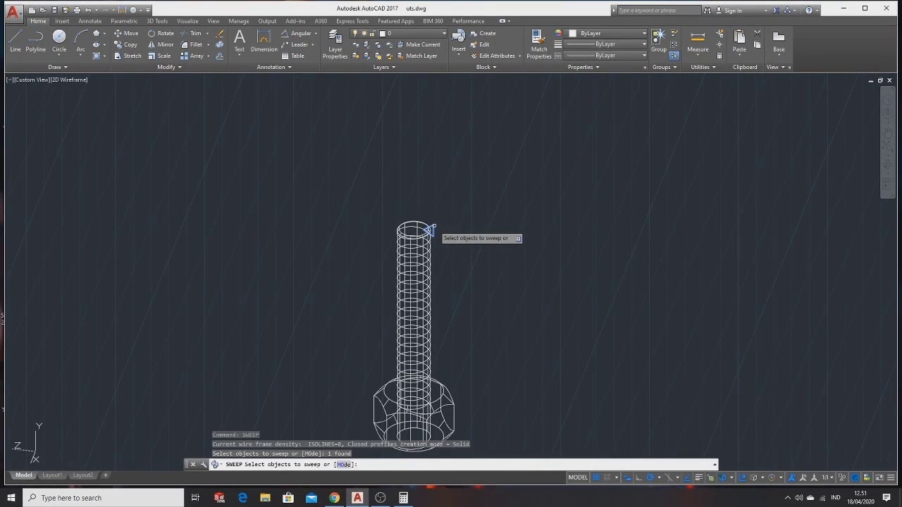
{"action": "key", "text": "Return"}
{"action": "right_click", "coordinate": [432, 229]}
{"action": "left_click", "coordinate": [458, 260]}
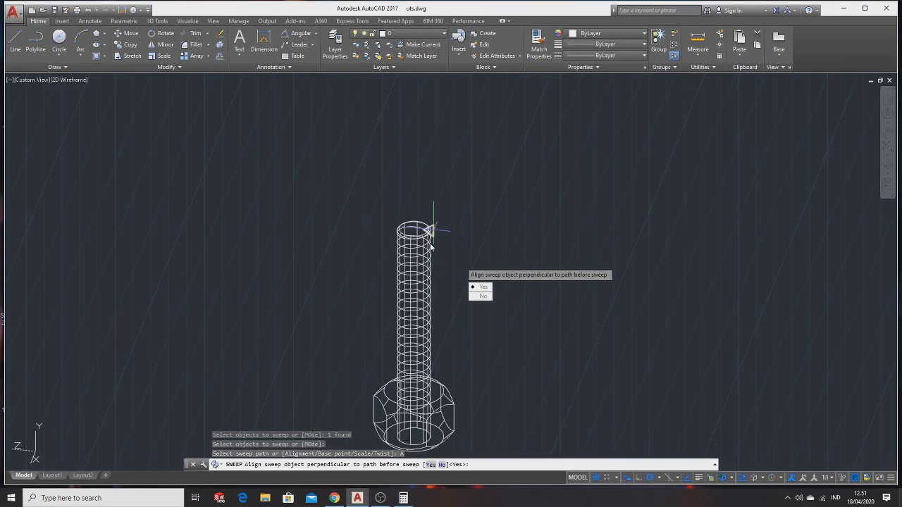
{"action": "left_click", "coordinate": [472, 296]}
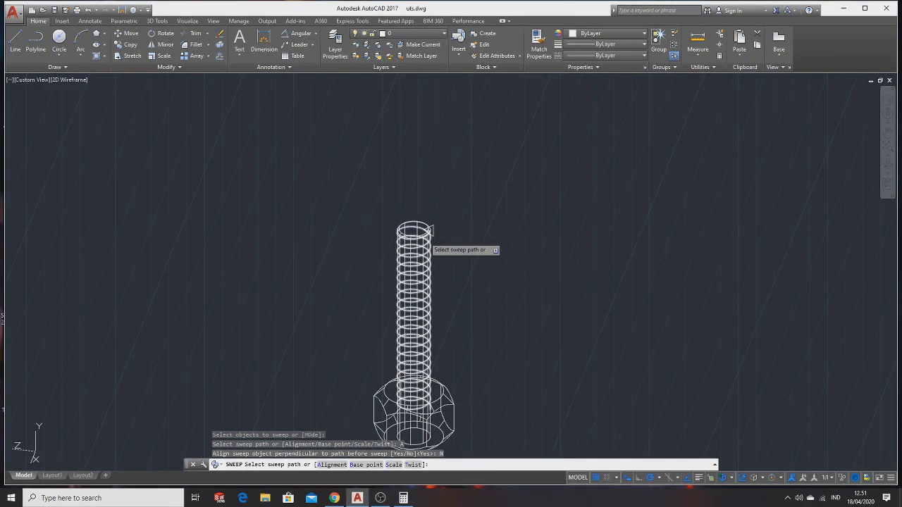
{"action": "left_click", "coordinate": [430, 230]}
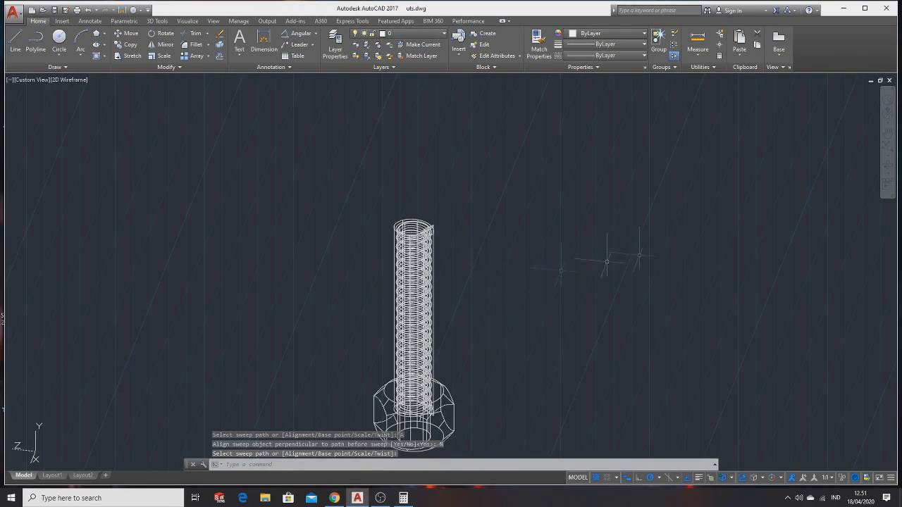
{"action": "left_click", "coordinate": [888, 166]}
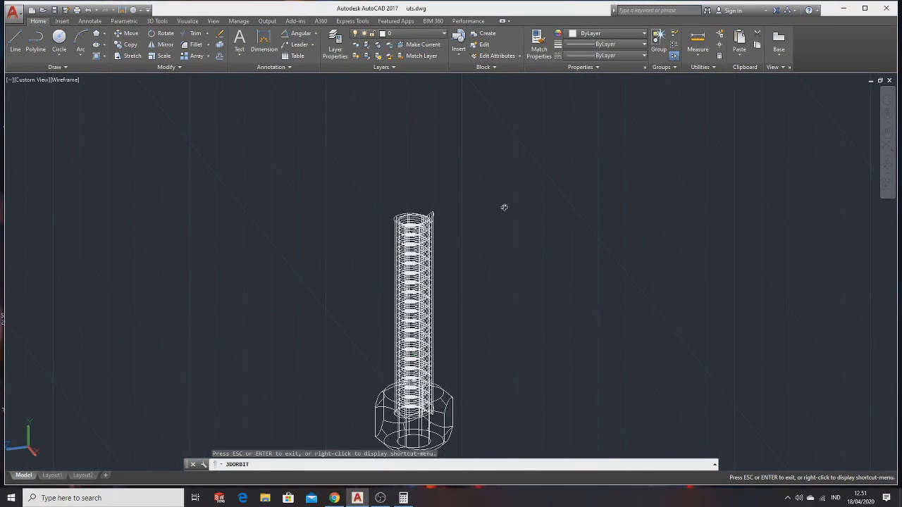
{"action": "left_click_drag", "start_coordinate": [506, 206], "coordinate": [402, 202]}
Step: Start a Subtract, keeping the bolt and selecting the swept thread solid to remove
{"action": "key", "text": "Escape"}
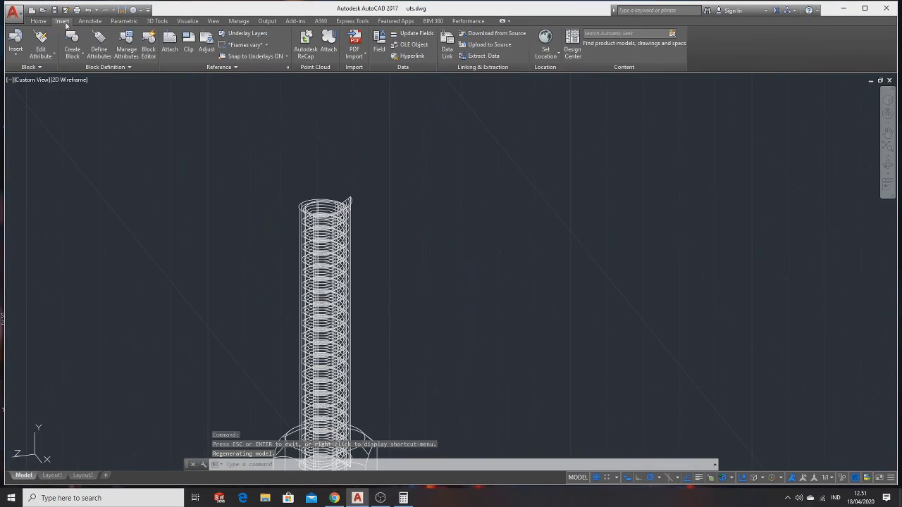
{"action": "left_click", "coordinate": [40, 23]}
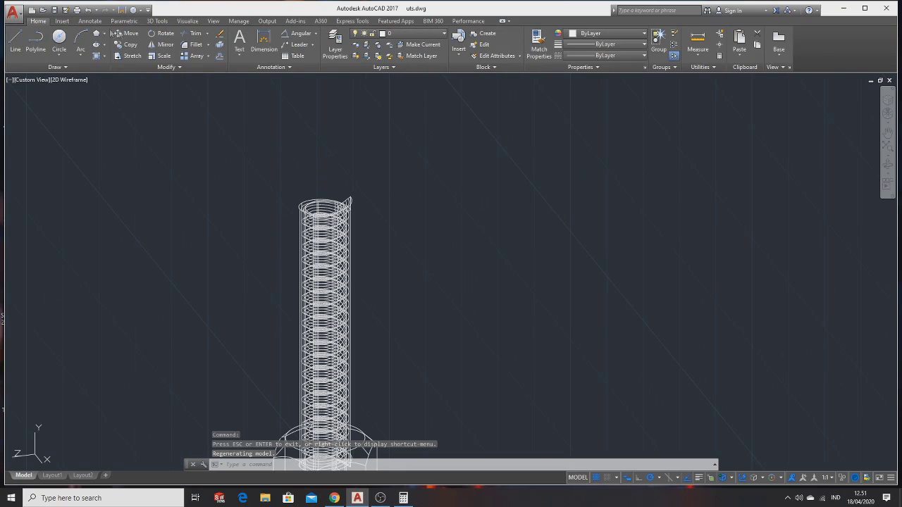
{"action": "left_click", "coordinate": [150, 22]}
{"action": "left_click", "coordinate": [230, 47]}
{"action": "scroll", "coordinate": [345, 225], "scroll_direction": "up", "scroll_amount": 4}
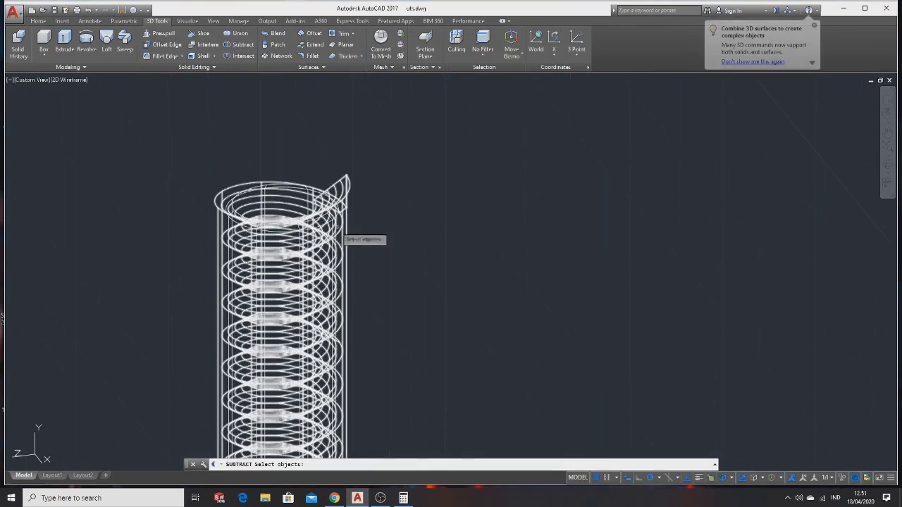
{"action": "left_click", "coordinate": [333, 252]}
{"action": "key", "text": "Return"}
{"action": "left_click", "coordinate": [346, 243]}
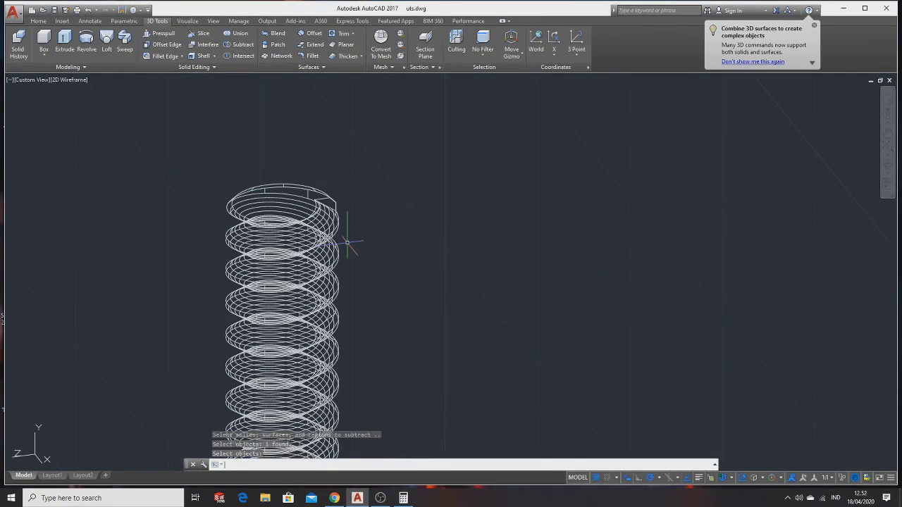
{"action": "scroll", "coordinate": [432, 249], "scroll_direction": "down", "scroll_amount": 5}
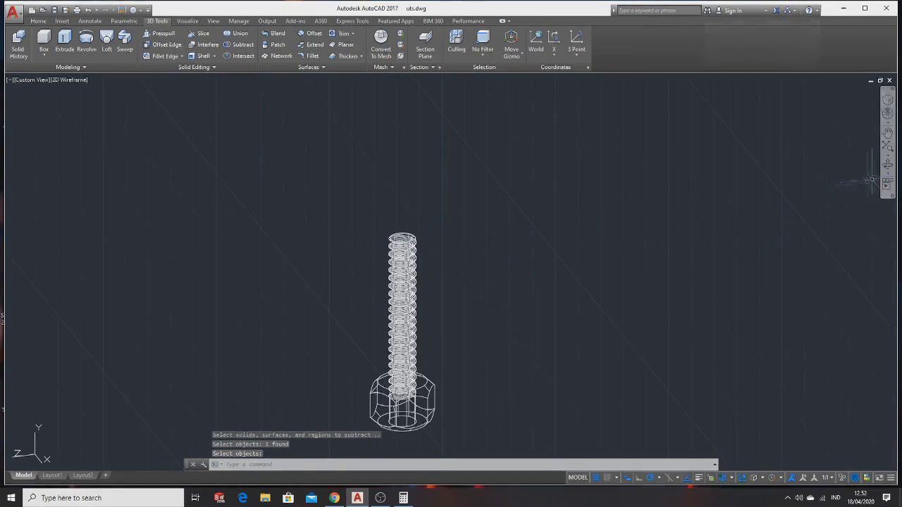
{"action": "left_click", "coordinate": [189, 21]}
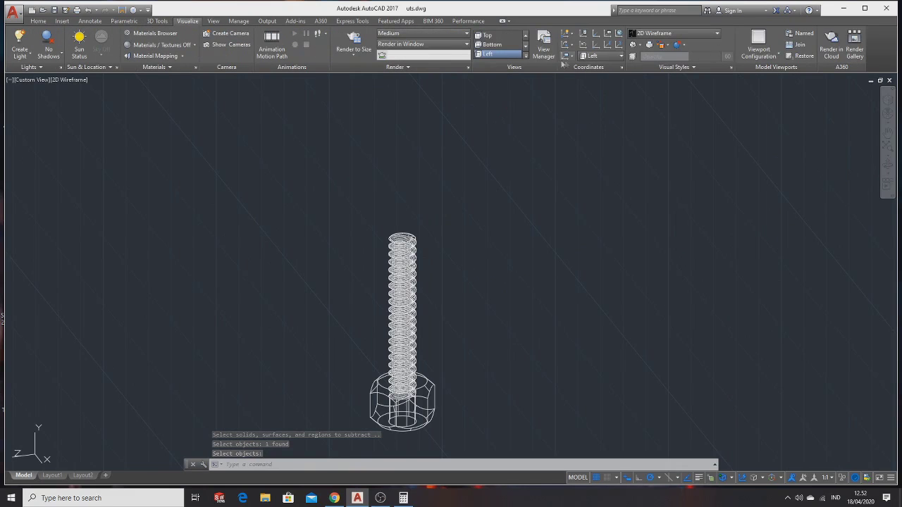
Step: Switch the visual style to Shaded and orbit to a side view of the threaded bolt
{"action": "left_click", "coordinate": [652, 44]}
{"action": "left_click", "coordinate": [644, 80]}
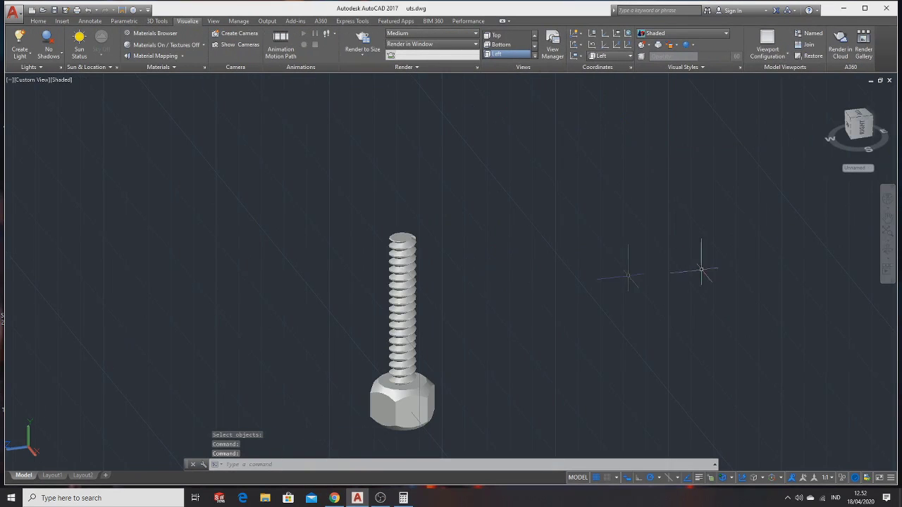
{"action": "left_click", "coordinate": [886, 252]}
{"action": "mouse_move", "coordinate": [446, 312]}
{"action": "left_mouse_down"}
{"action": "mouse_move", "coordinate": [455, 258]}
{"action": "mouse_move", "coordinate": [304, 278]}
{"action": "mouse_move", "coordinate": [221, 275]}
{"action": "mouse_move", "coordinate": [227, 263]}
{"action": "mouse_move", "coordinate": [287, 253]}
{"action": "mouse_move", "coordinate": [188, 260]}
{"action": "mouse_move", "coordinate": [465, 249]}
{"action": "left_mouse_up"}
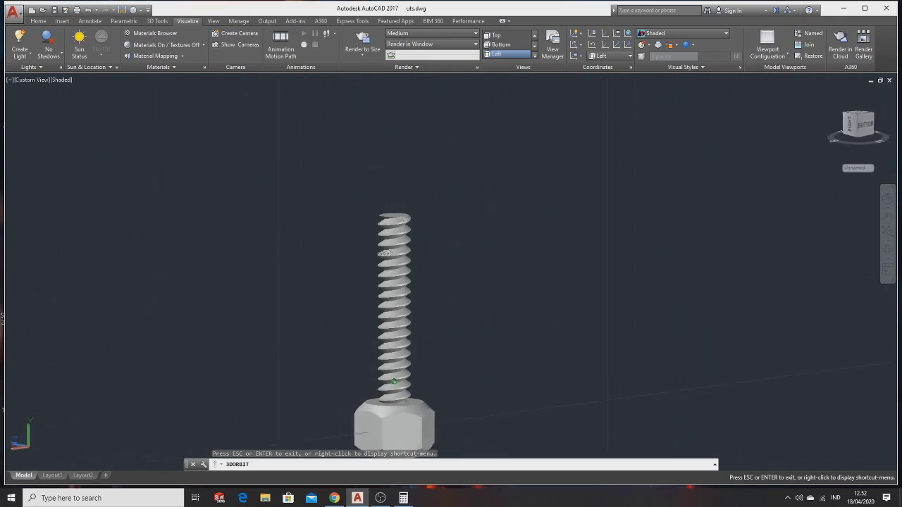
{"action": "mouse_move", "coordinate": [448, 284]}
{"action": "left_mouse_down"}
{"action": "mouse_move", "coordinate": [420, 298]}
{"action": "mouse_move", "coordinate": [467, 298]}
{"action": "left_mouse_up"}
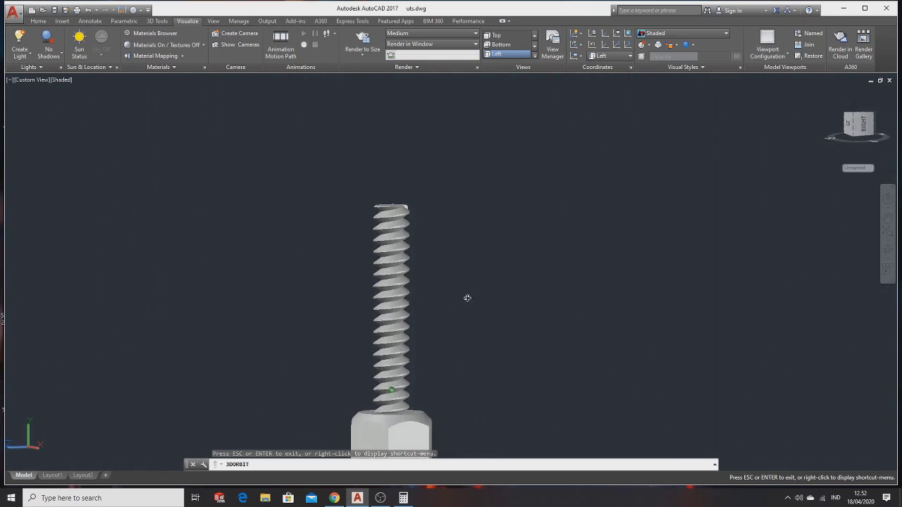
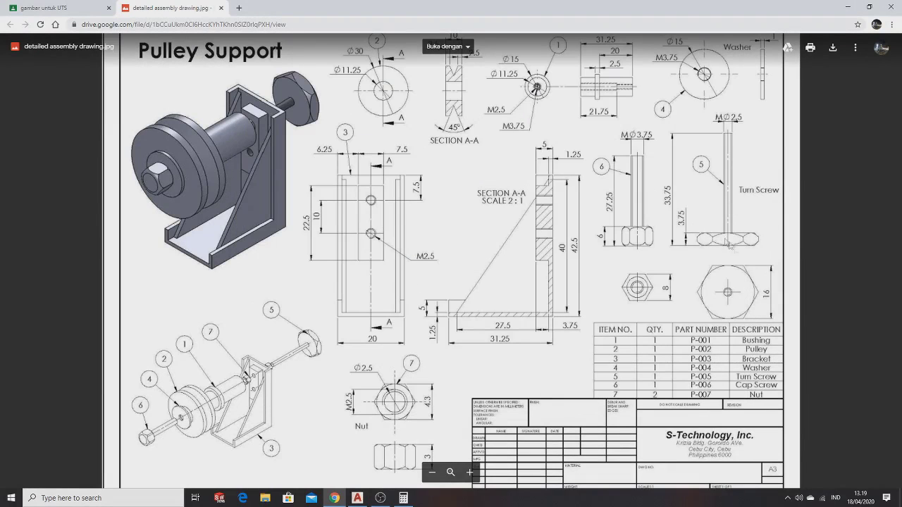
Step: Draw a circle of diameter 2.75 in the AutoCAD drawing
{"action": "key", "text": "alt+Tab"}
{"action": "left_click", "coordinate": [677, 263]}
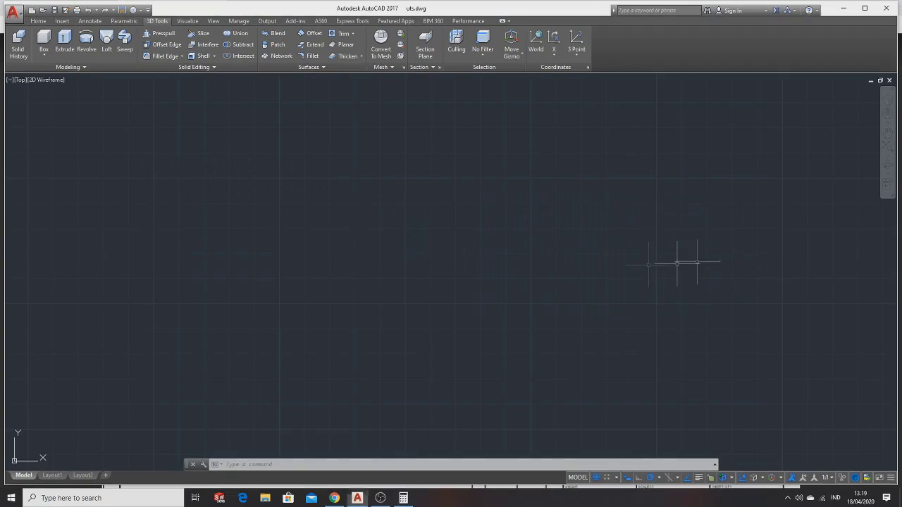
{"action": "left_click", "coordinate": [38, 21]}
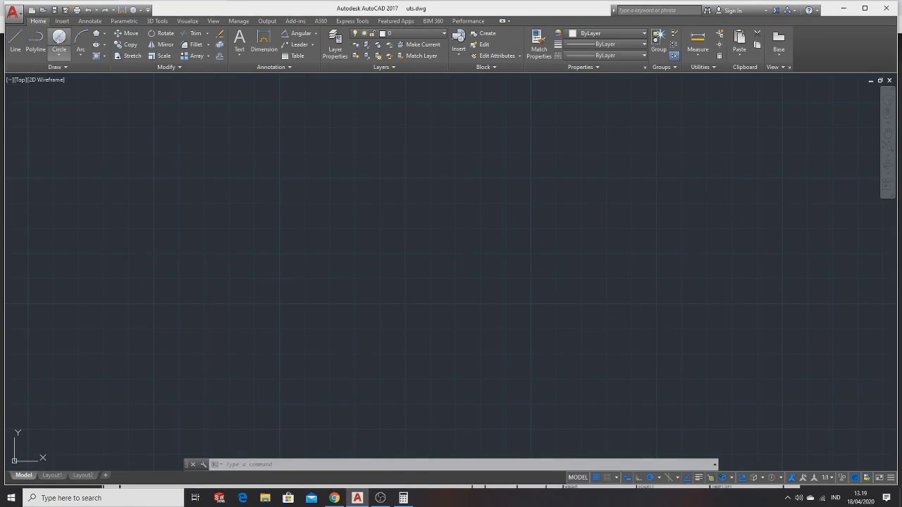
{"action": "left_click", "coordinate": [59, 39]}
{"action": "key", "text": "alt+Tab"}
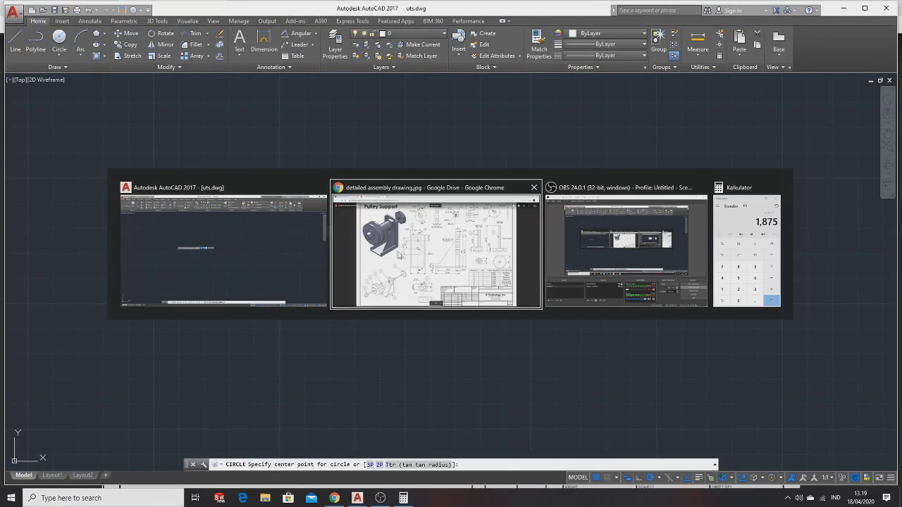
{"action": "left_click", "coordinate": [396, 254]}
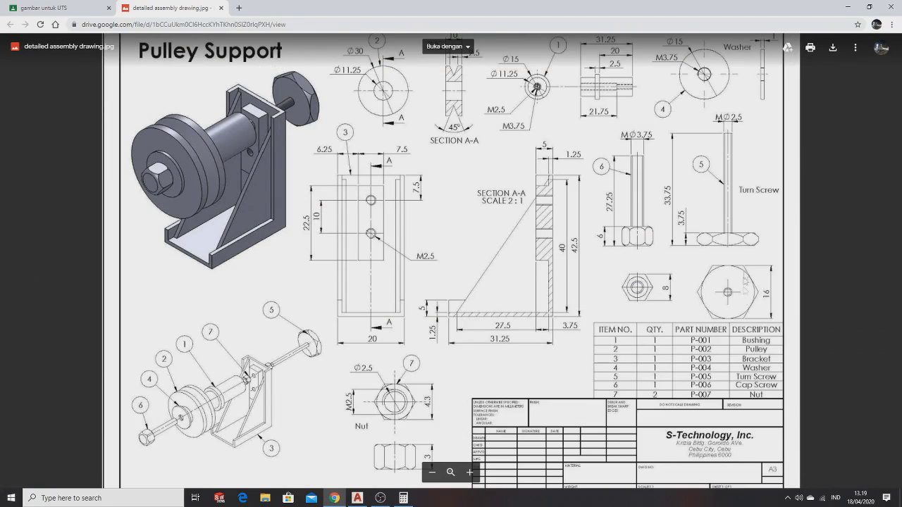
{"action": "key", "text": "alt+Tab"}
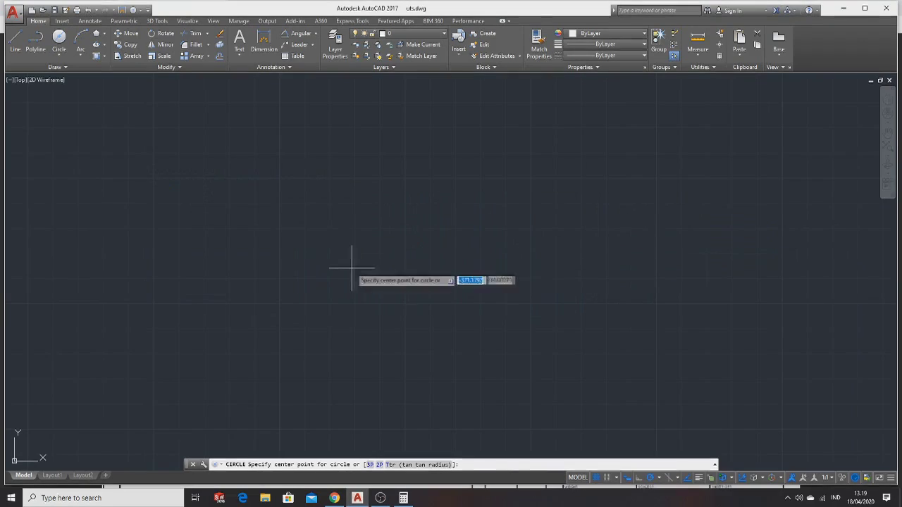
{"action": "left_click", "coordinate": [390, 251]}
{"action": "type", "text": "d"}
{"action": "key", "text": "Return"}
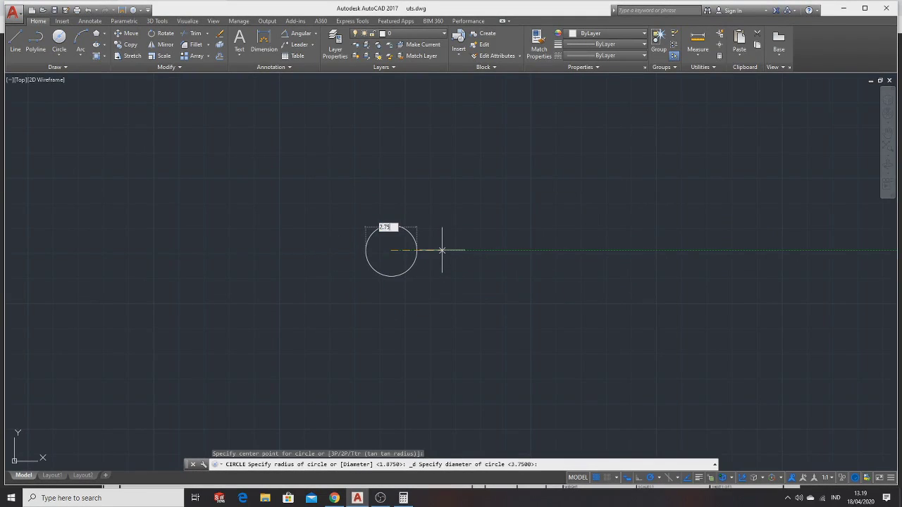
{"action": "key", "text": "Return"}
{"action": "middle_click_drag", "start_coordinate": [448, 224], "coordinate": [456, 219]}
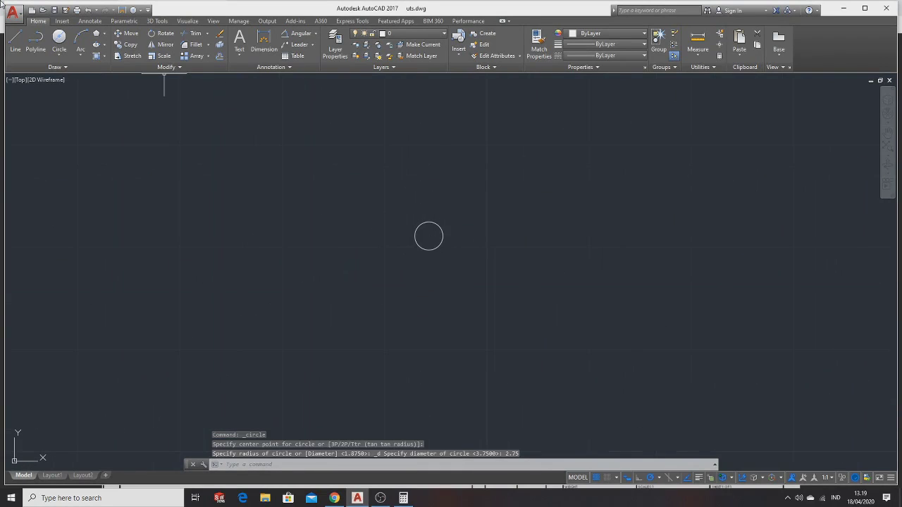
Step: Draw a six-sided polygon centred on the circle, circumscribed at radius 8
{"action": "left_click", "coordinate": [101, 34]}
{"action": "key", "text": "Return"}
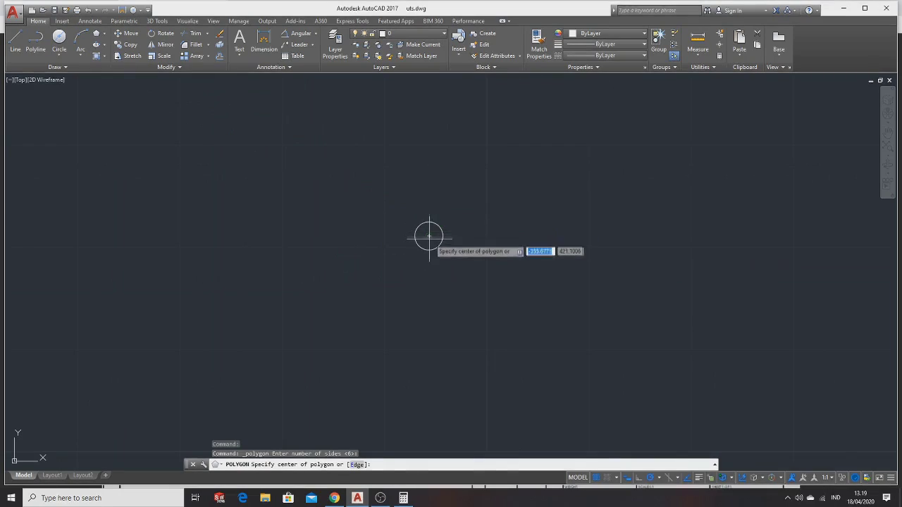
{"action": "left_click", "coordinate": [428, 236]}
{"action": "key", "text": "Down"}
{"action": "key", "text": "Down"}
{"action": "key", "text": "Return"}
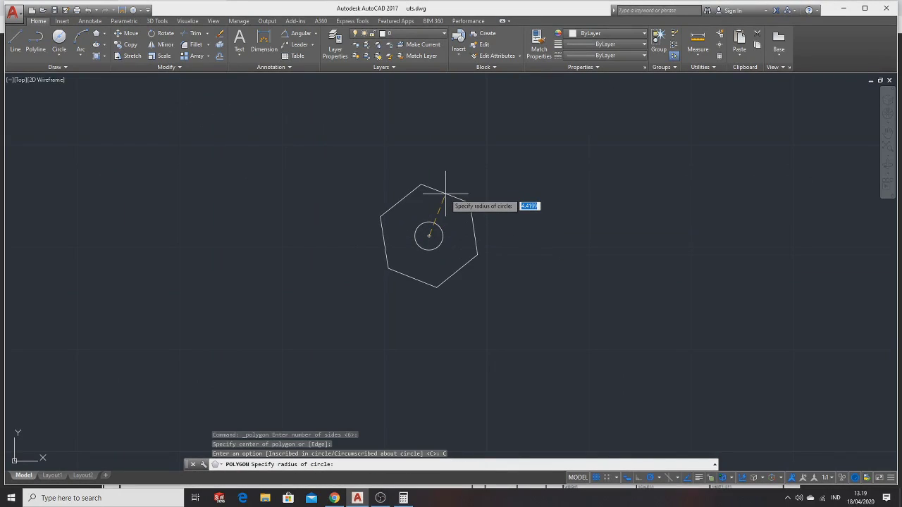
{"action": "type", "text": "8"}
{"action": "key", "text": "Return"}
{"action": "scroll", "coordinate": [451, 201], "scroll_direction": "up", "scroll_amount": 1}
{"action": "scroll", "coordinate": [440, 218], "scroll_direction": "down", "scroll_amount": 1}
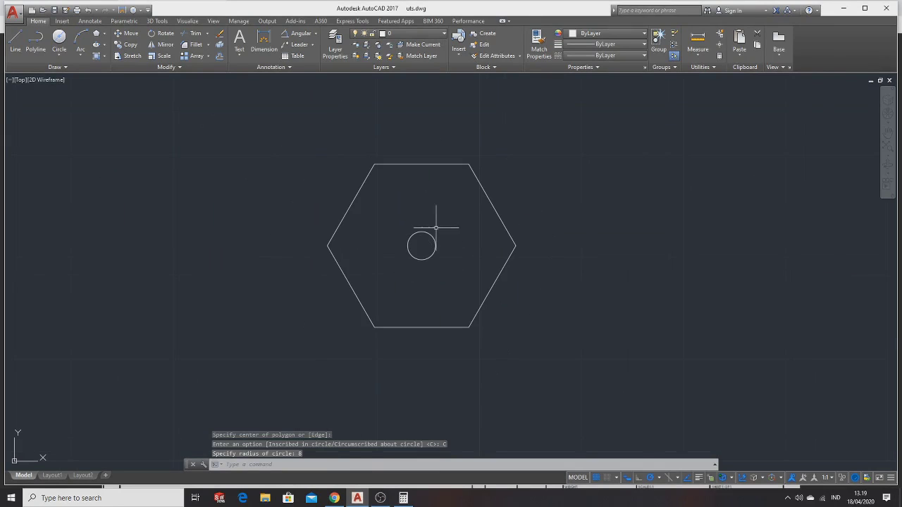
{"action": "left_click", "coordinate": [187, 21]}
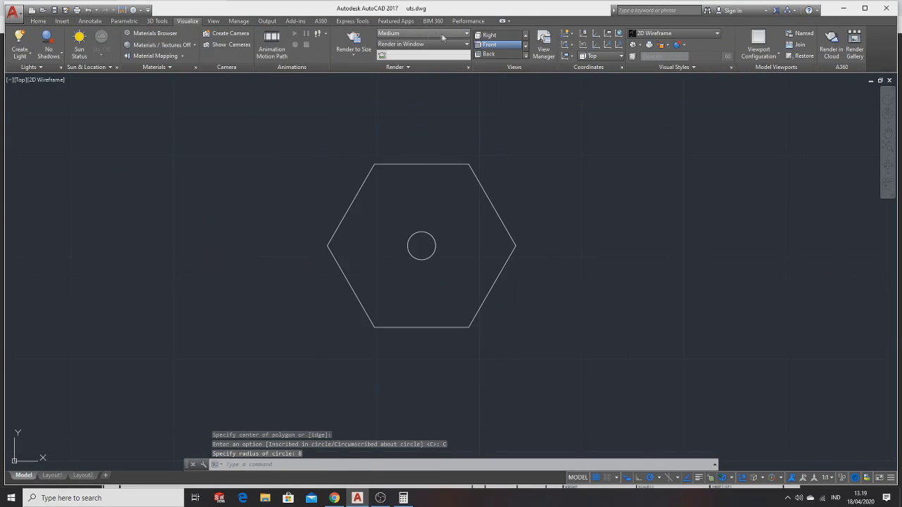
Step: Switch to the SW Isometric view and zoom in on the nut outline
{"action": "left_click", "coordinate": [526, 44]}
{"action": "left_click", "coordinate": [498, 35]}
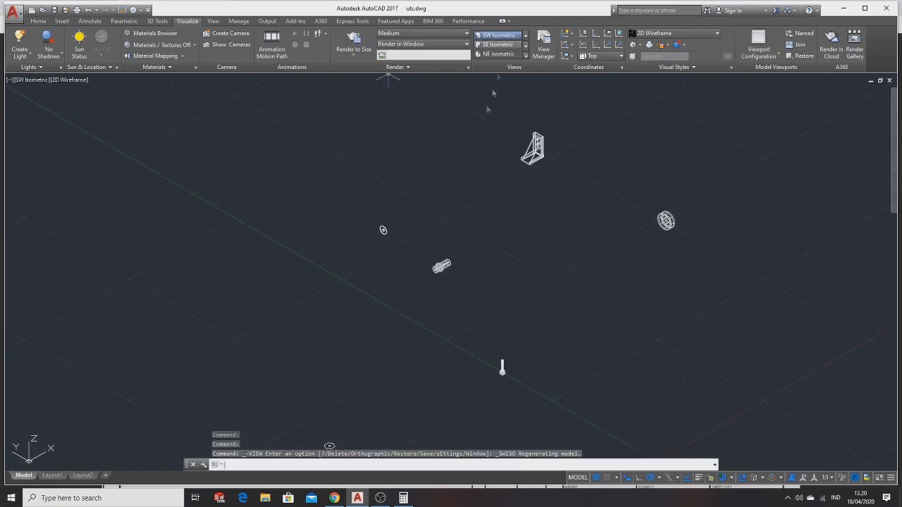
{"action": "scroll", "coordinate": [320, 324], "scroll_direction": "up", "scroll_amount": 2}
{"action": "scroll", "coordinate": [493, 296], "scroll_direction": "up", "scroll_amount": 3}
{"action": "scroll", "coordinate": [499, 225], "scroll_direction": "up", "scroll_amount": 2}
{"action": "scroll", "coordinate": [453, 229], "scroll_direction": "up", "scroll_amount": 1}
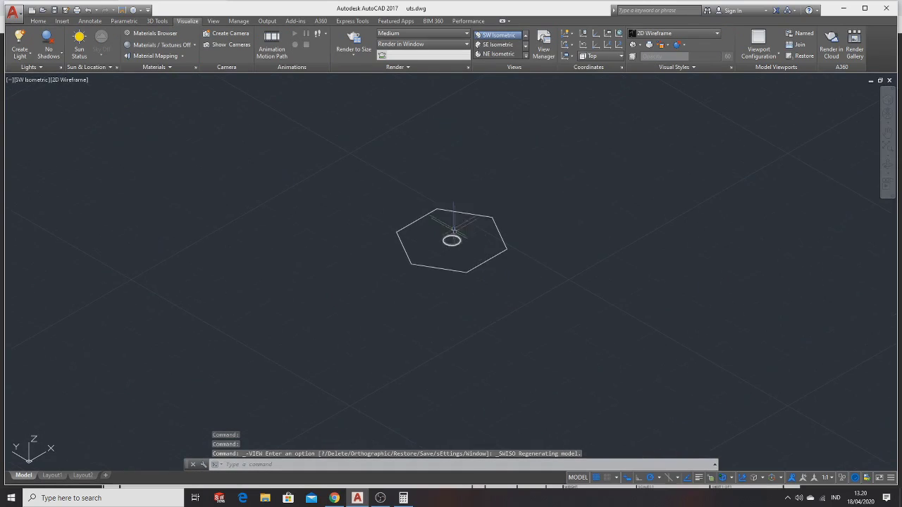
{"action": "left_click", "coordinate": [47, 21]}
Step: Extrude the hexagon 3.75 high into a prism
{"action": "left_click", "coordinate": [157, 21]}
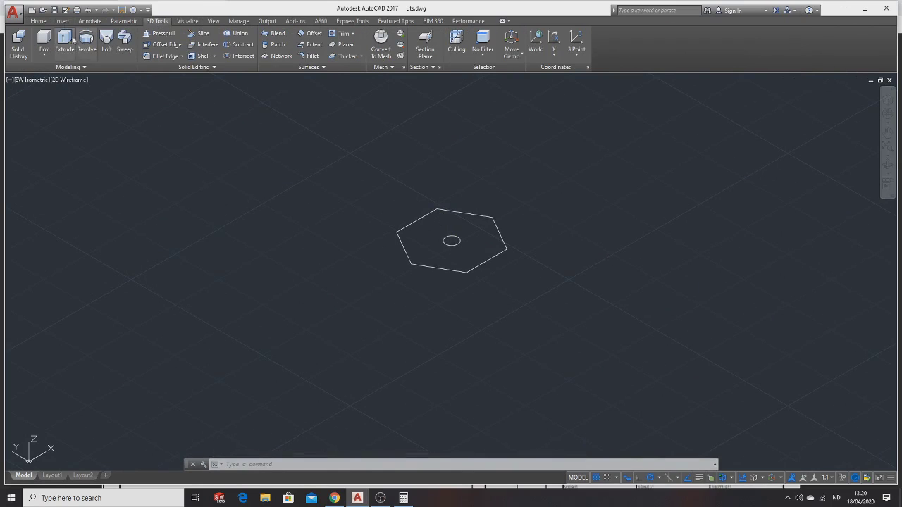
{"action": "left_click", "coordinate": [63, 41]}
{"action": "left_click", "coordinate": [398, 232]}
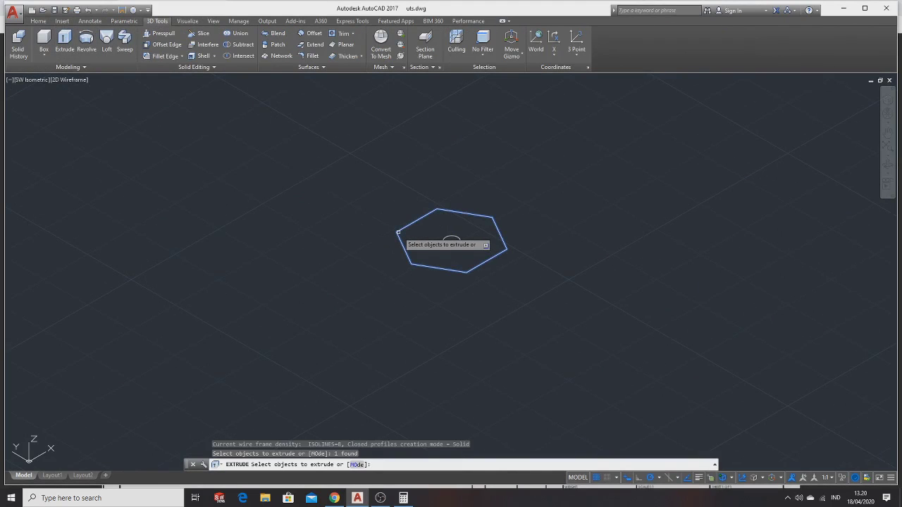
{"action": "key", "text": "Return"}
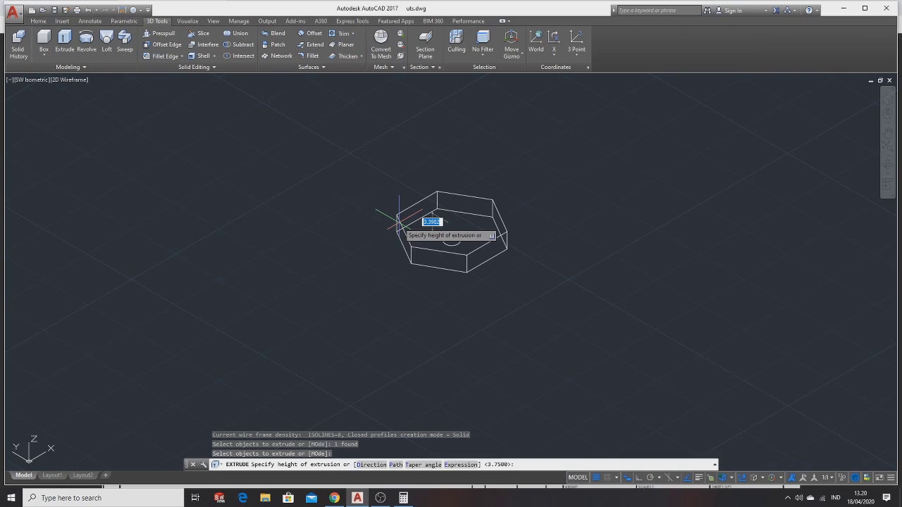
{"action": "key", "text": "Return"}
{"action": "scroll", "coordinate": [462, 236], "scroll_direction": "up", "scroll_amount": 2}
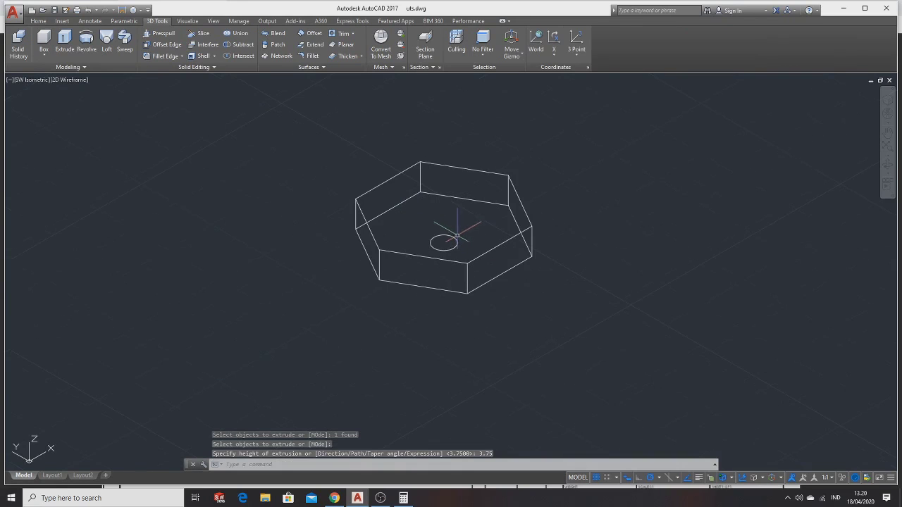
Step: Extrude the inner circle 3.75 into a cylinder, then view the model from the Front
{"action": "left_click", "coordinate": [74, 43]}
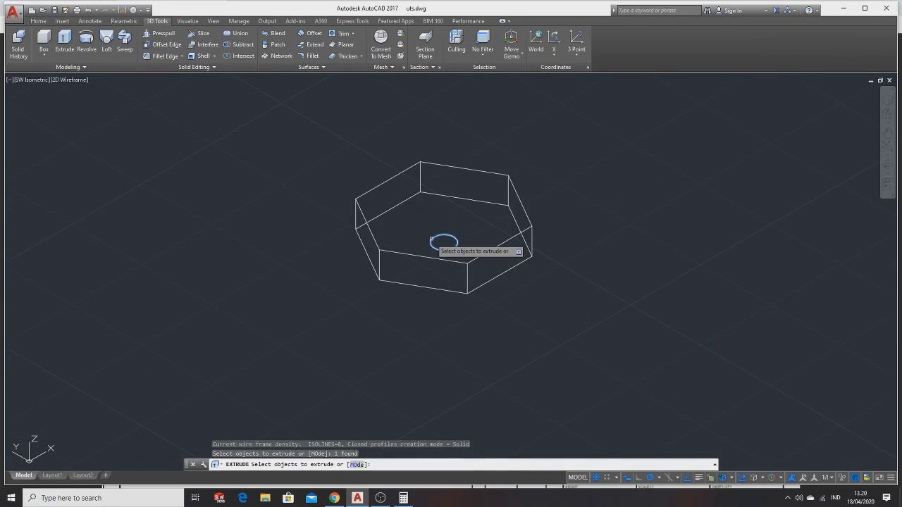
{"action": "key", "text": "Return"}
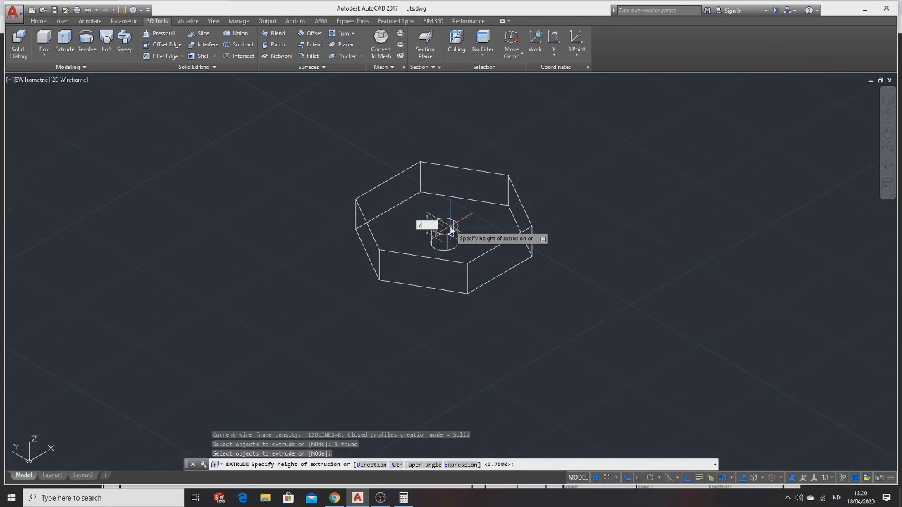
{"action": "type", "text": ".75"}
{"action": "key", "text": "Return"}
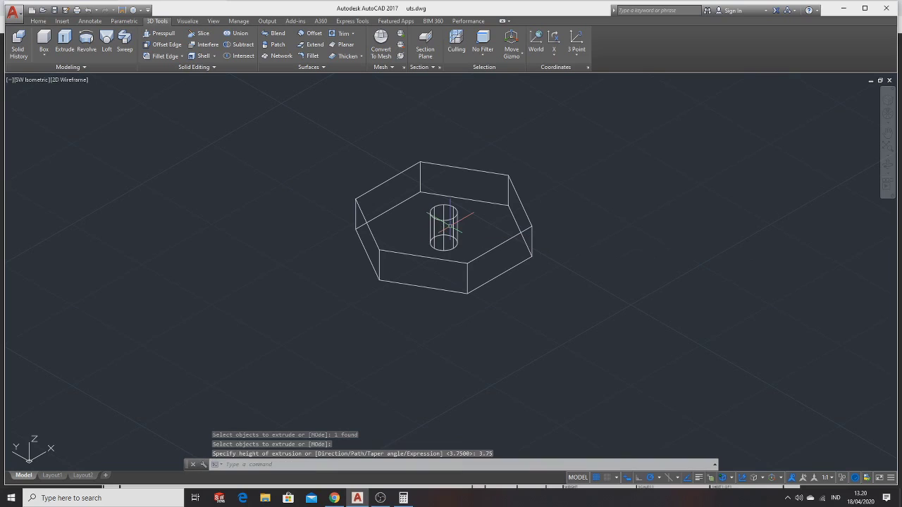
{"action": "left_click", "coordinate": [184, 22]}
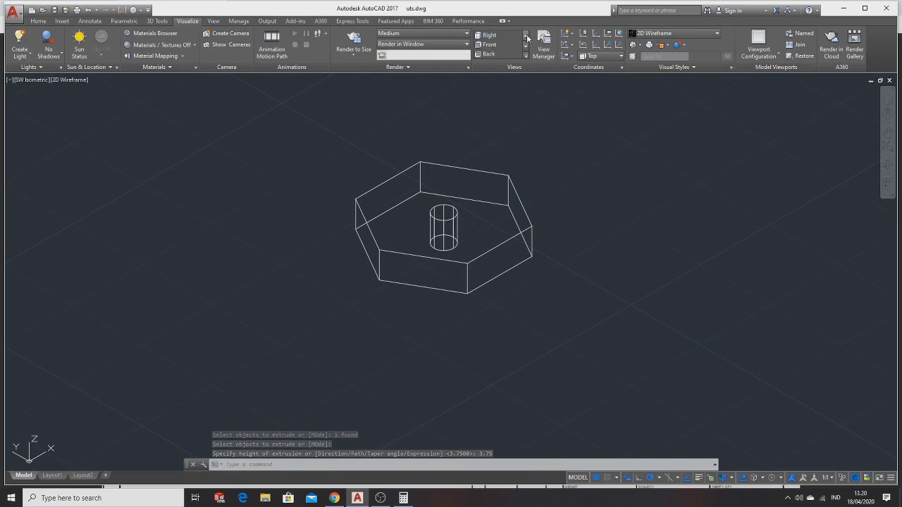
{"action": "left_click", "coordinate": [491, 45]}
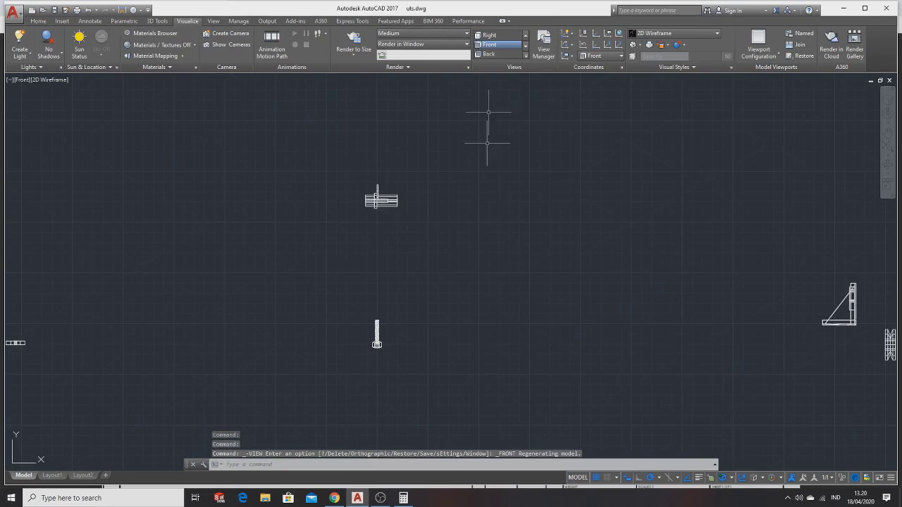
Step: Draw a 1.28-long line beside the nut and delete a stray short line
{"action": "scroll", "coordinate": [442, 219], "scroll_direction": "up", "scroll_amount": 4}
{"action": "middle_click_drag", "start_coordinate": [402, 156], "coordinate": [322, 187]}
{"action": "left_click", "coordinate": [38, 21]}
{"action": "left_click", "coordinate": [15, 42]}
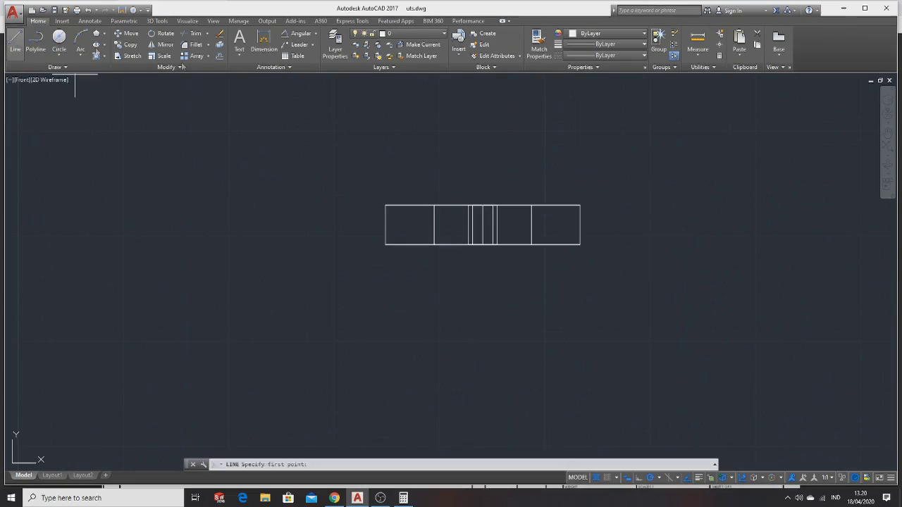
{"action": "middle_click_drag", "start_coordinate": [822, 242], "coordinate": [465, 223]}
{"action": "left_click", "coordinate": [543, 219]}
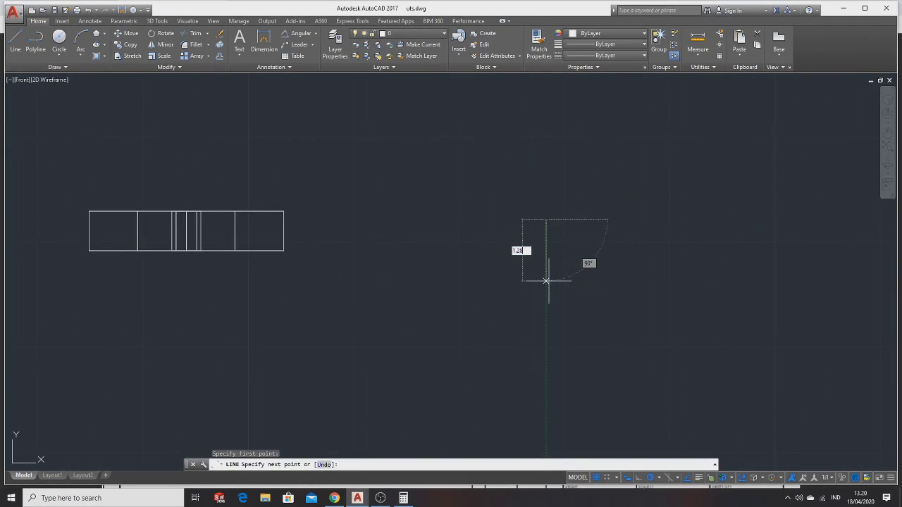
{"action": "key", "text": "Return"}
{"action": "key", "text": "Escape"}
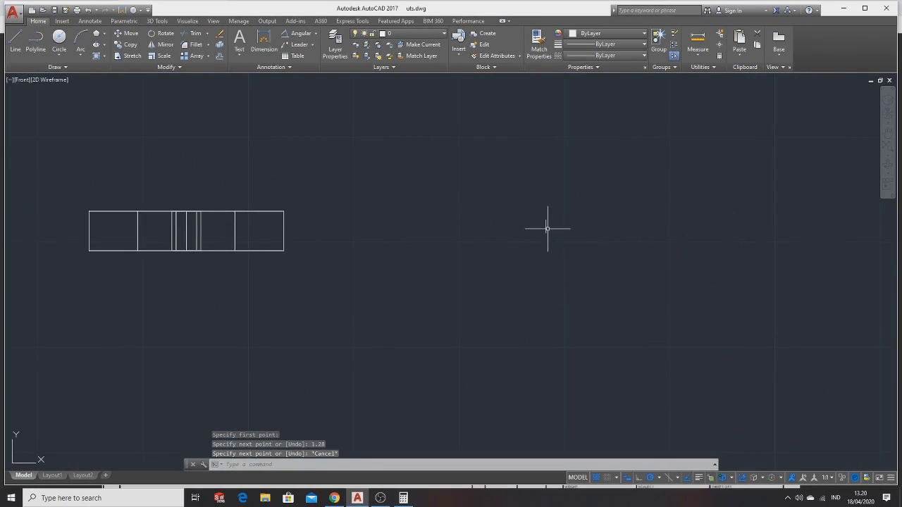
{"action": "left_click", "coordinate": [545, 226]}
{"action": "key", "text": "Delete"}
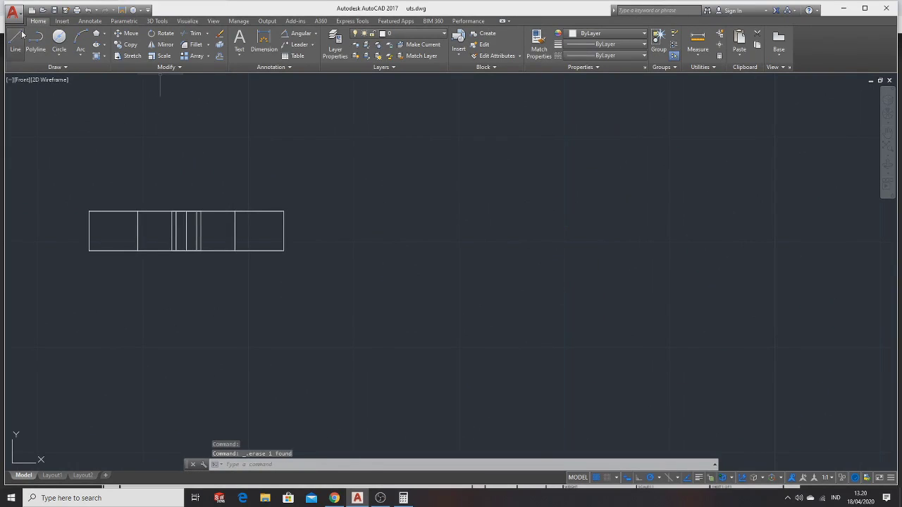
Step: Draw a right triangle with two 1.25 legs and join its three lines into one object
{"action": "left_click", "coordinate": [22, 34]}
{"action": "left_click", "coordinate": [548, 183]}
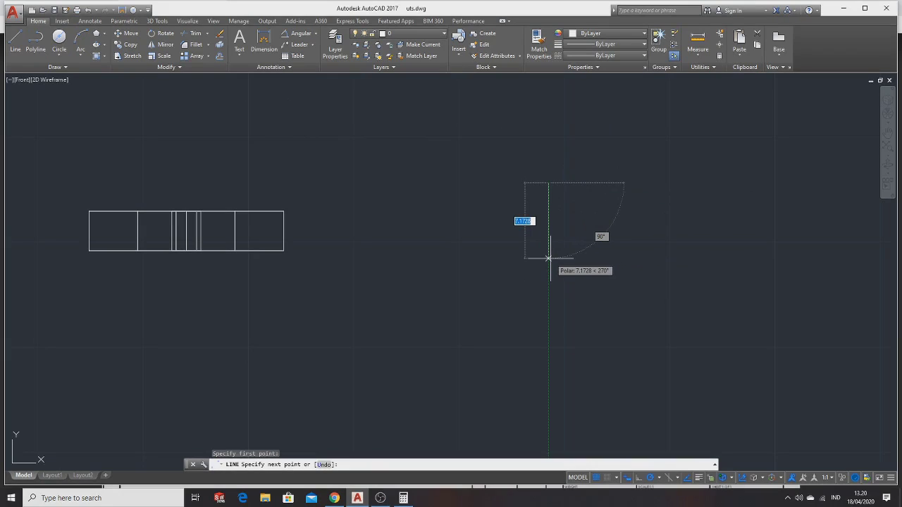
{"action": "type", "text": "5"}
{"action": "key", "text": "Return"}
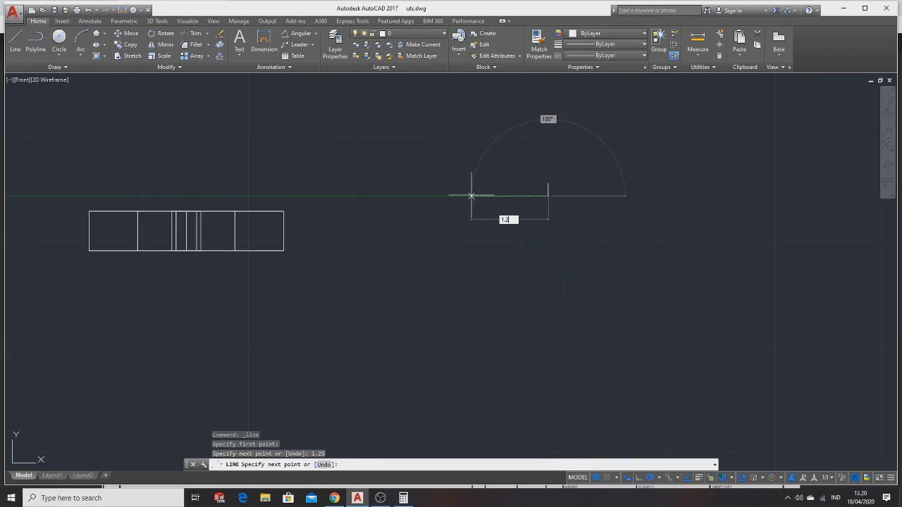
{"action": "key", "text": "Return"}
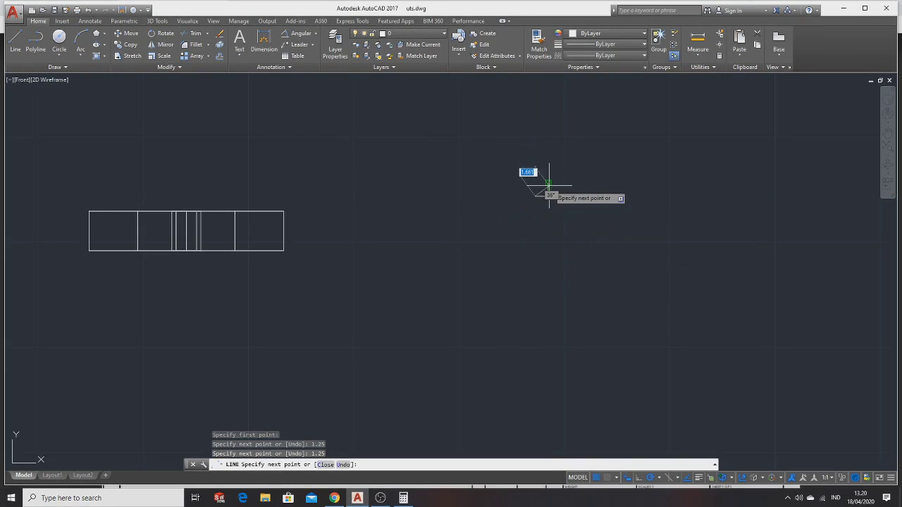
{"action": "left_click", "coordinate": [548, 184]}
{"action": "scroll", "coordinate": [548, 186], "scroll_direction": "up", "scroll_amount": 2}
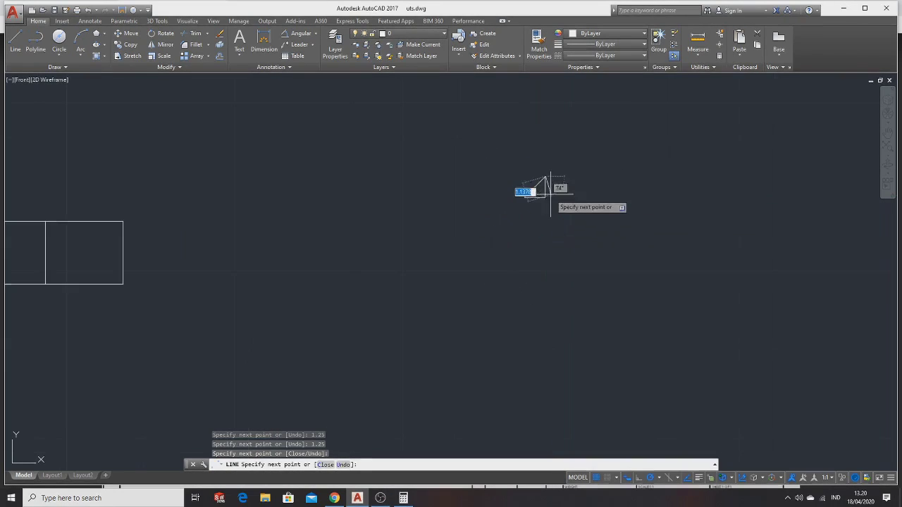
{"action": "key", "text": "Escape"}
{"action": "left_click", "coordinate": [493, 155]}
{"action": "left_click", "coordinate": [583, 229]}
{"action": "type", "text": "join"}
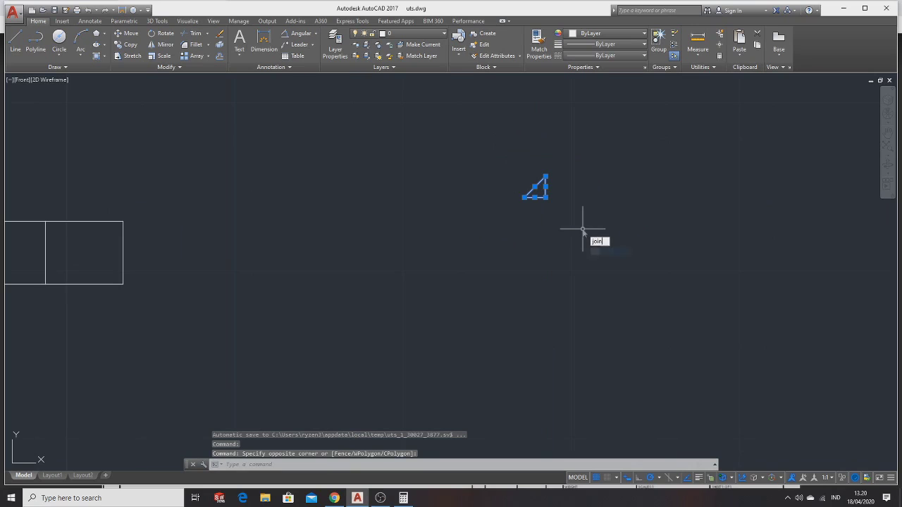
{"action": "key", "text": "Return"}
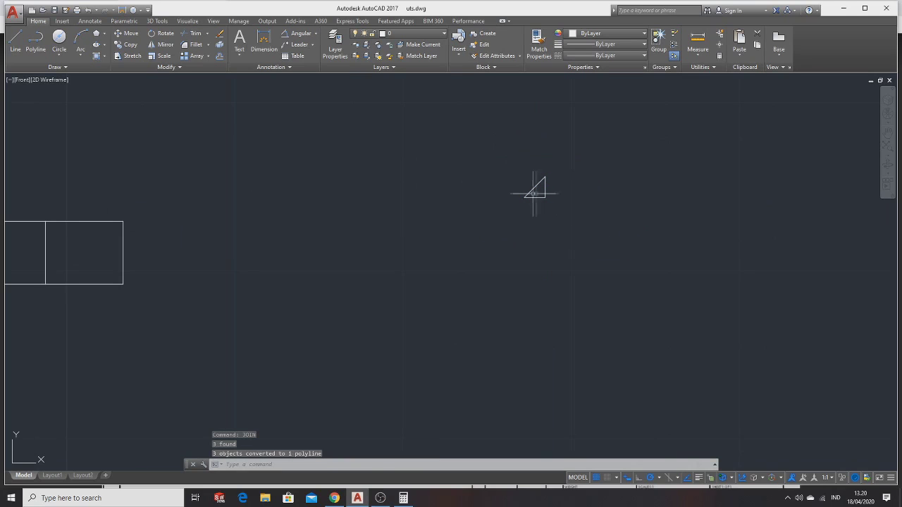
Step: Move the triangle by its corner onto the lower-right corner of the nut profile
{"action": "left_click", "coordinate": [536, 190]}
{"action": "right_click", "coordinate": [535, 192]}
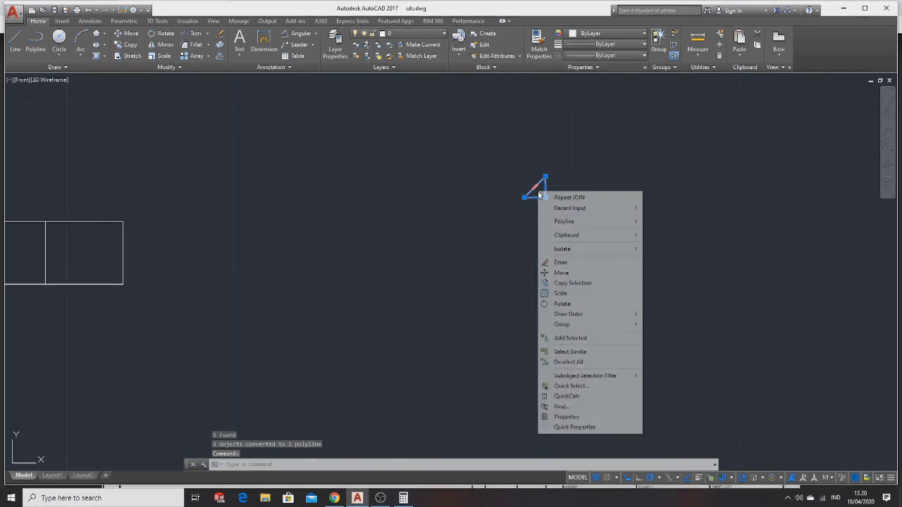
{"action": "left_click", "coordinate": [572, 272]}
{"action": "left_click", "coordinate": [534, 187]}
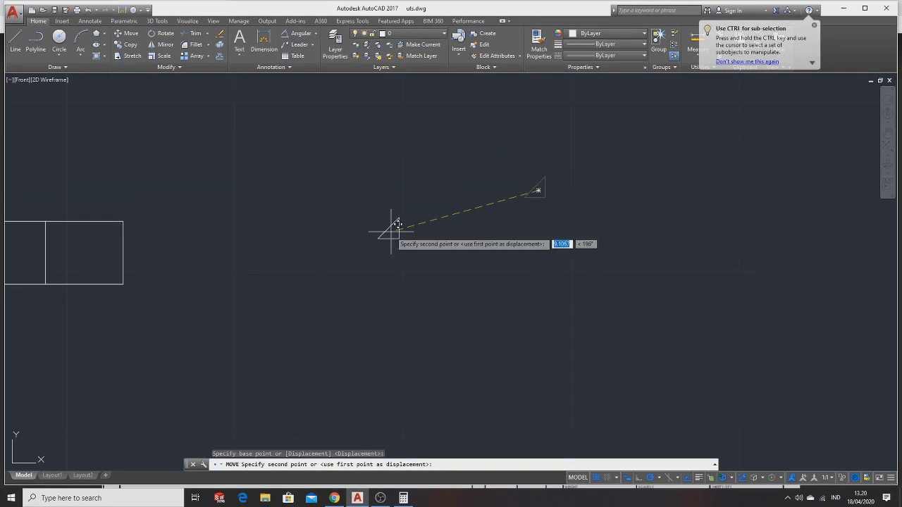
{"action": "key", "text": "Escape"}
{"action": "right_click", "coordinate": [546, 194]}
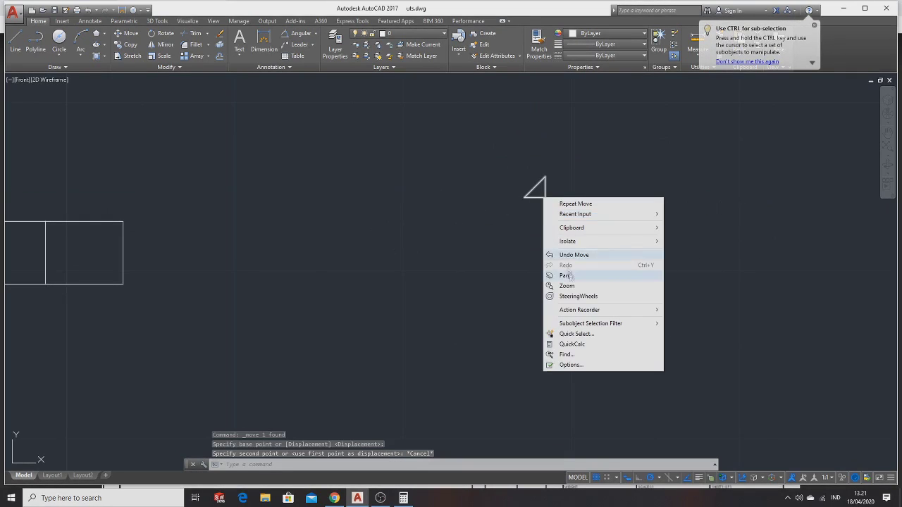
{"action": "key", "text": "Escape"}
{"action": "left_click", "coordinate": [546, 195]}
{"action": "right_click", "coordinate": [546, 194]}
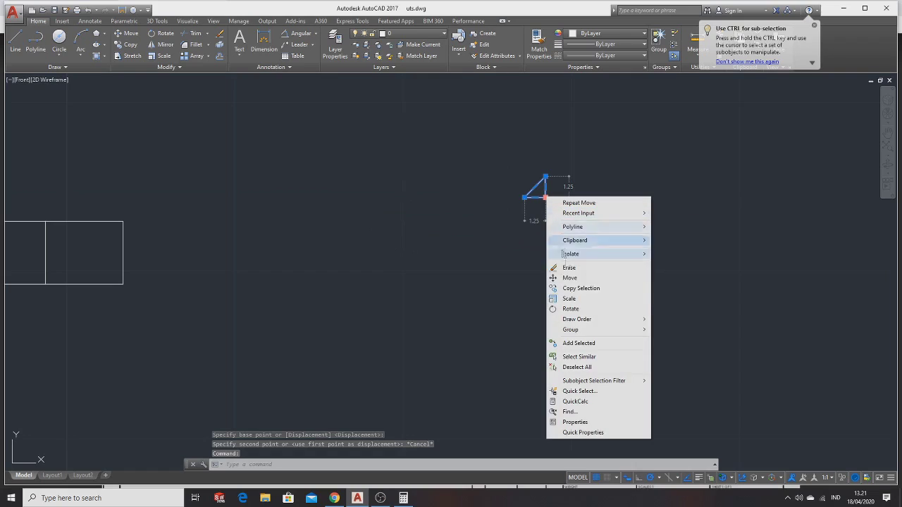
{"action": "left_click", "coordinate": [567, 278]}
{"action": "left_click", "coordinate": [545, 198]}
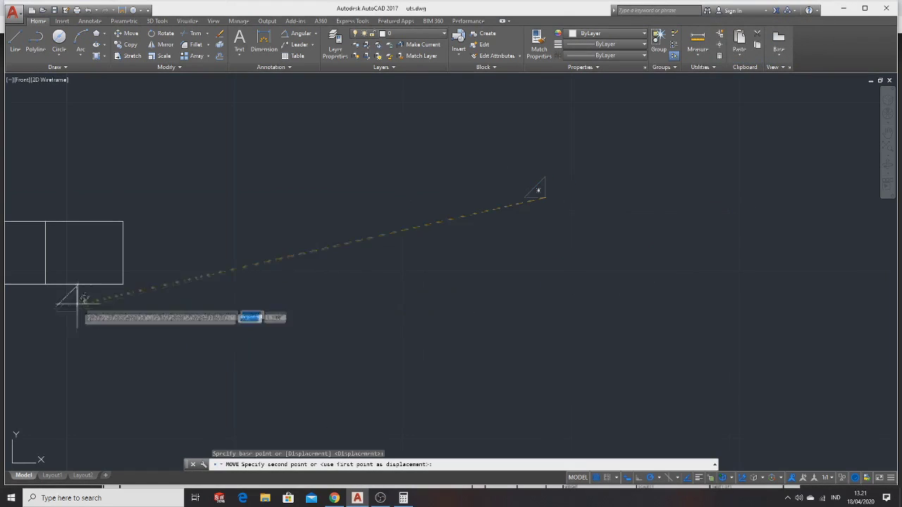
{"action": "middle_click_drag", "start_coordinate": [130, 274], "coordinate": [380, 277]}
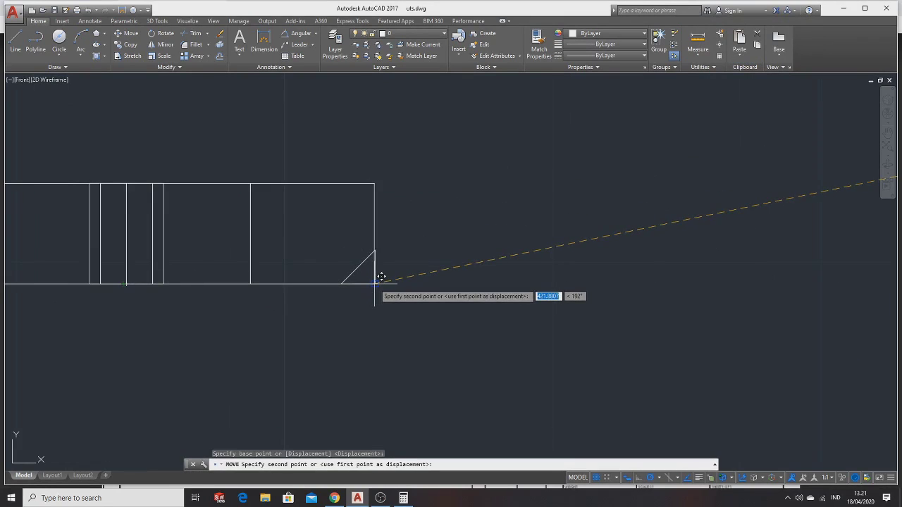
{"action": "left_click", "coordinate": [380, 277]}
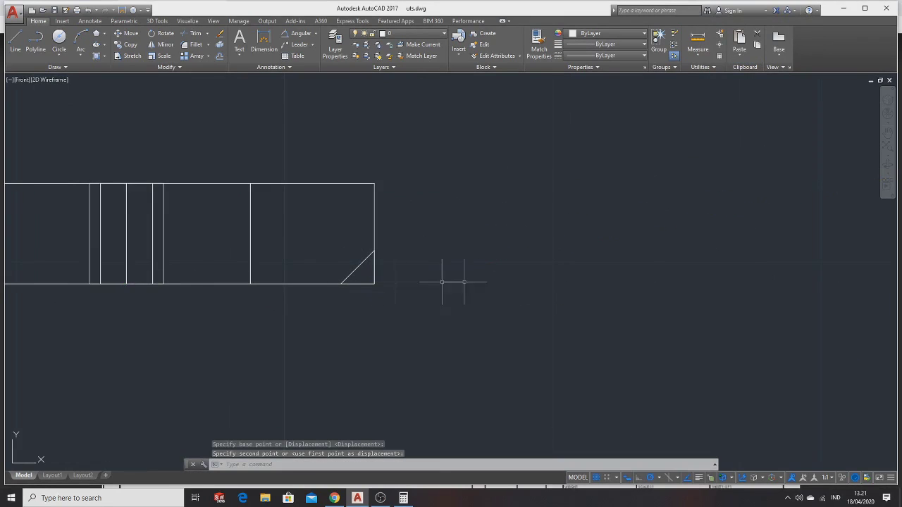
{"action": "left_click", "coordinate": [889, 166]}
{"action": "left_click_drag", "start_coordinate": [608, 240], "coordinate": [641, 228]}
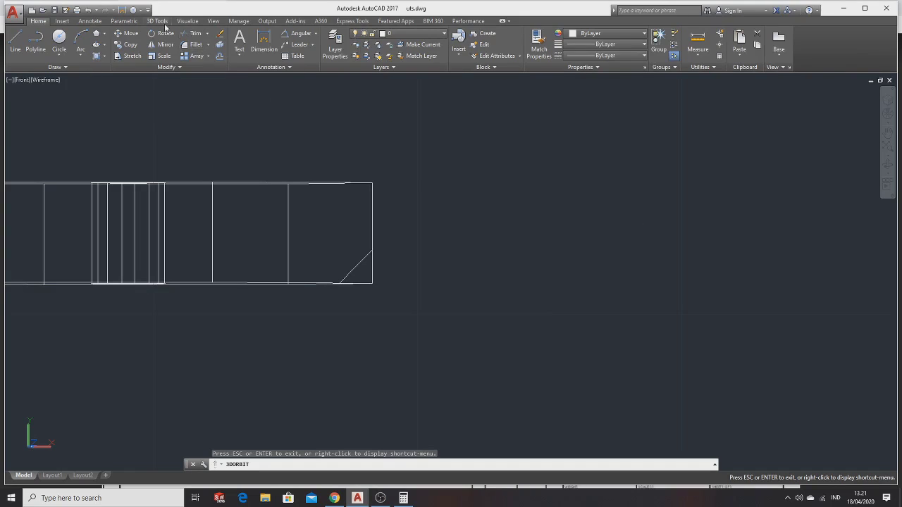
Step: Return to the Front view and select the corner triangle for REVOLVE
{"action": "left_click", "coordinate": [177, 23]}
{"action": "left_click", "coordinate": [489, 44]}
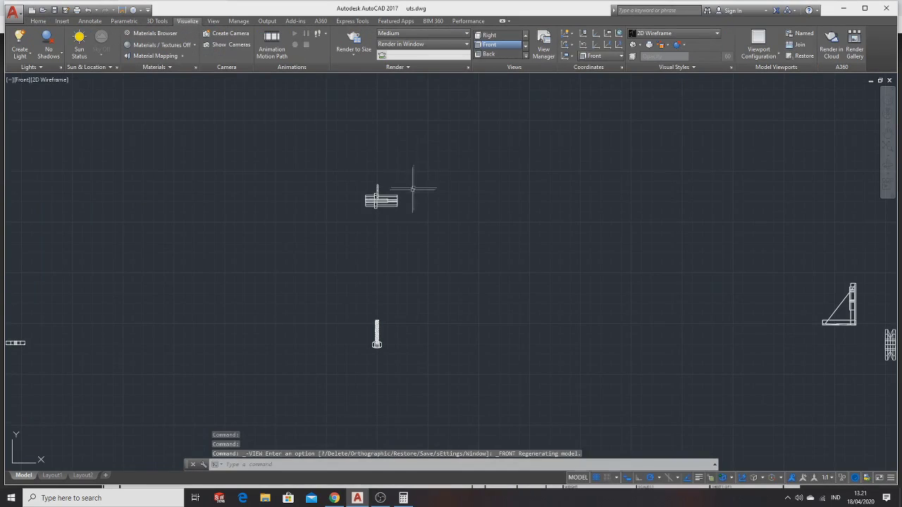
{"action": "scroll", "coordinate": [459, 316], "scroll_direction": "up", "scroll_amount": 3}
{"action": "scroll", "coordinate": [529, 209], "scroll_direction": "up", "scroll_amount": 2}
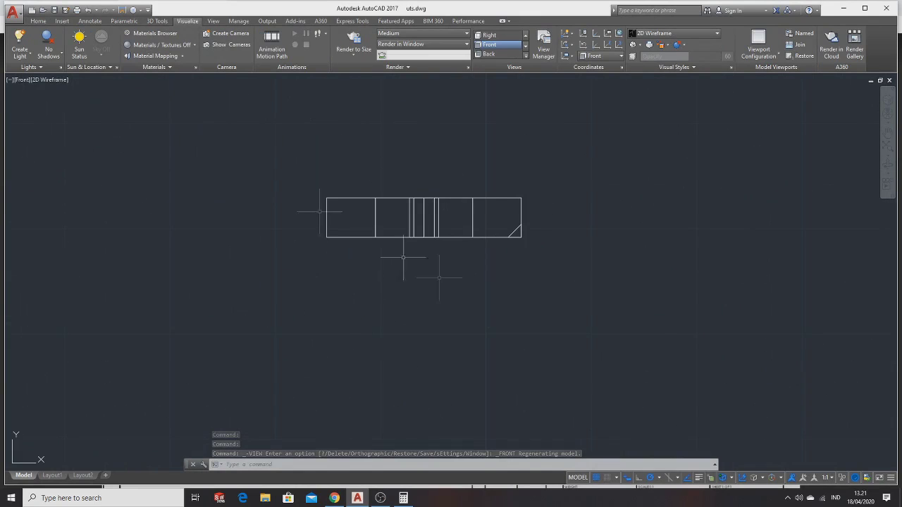
{"action": "type", "text": "RE"}
{"action": "left_click", "coordinate": [559, 369]}
{"action": "left_click", "coordinate": [516, 232]}
{"action": "key", "text": "Return"}
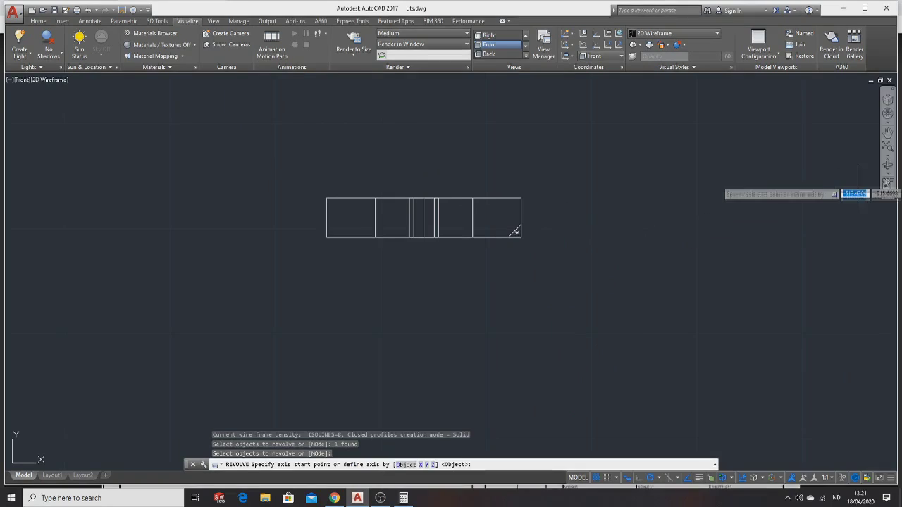
{"action": "left_click", "coordinate": [887, 166]}
{"action": "mouse_move", "coordinate": [577, 214]}
{"action": "left_mouse_down"}
{"action": "mouse_move", "coordinate": [547, 242]}
{"action": "mouse_move", "coordinate": [427, 234]}
{"action": "left_mouse_up"}
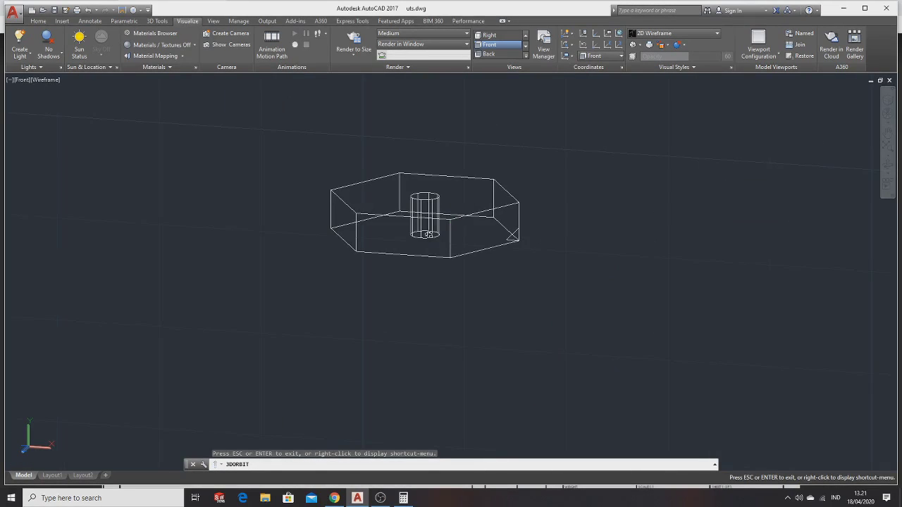
{"action": "key", "text": "Escape"}
Step: Revolve the triangle 360° about the axis from the cylinder's base centre to its top
{"action": "left_click", "coordinate": [425, 234]}
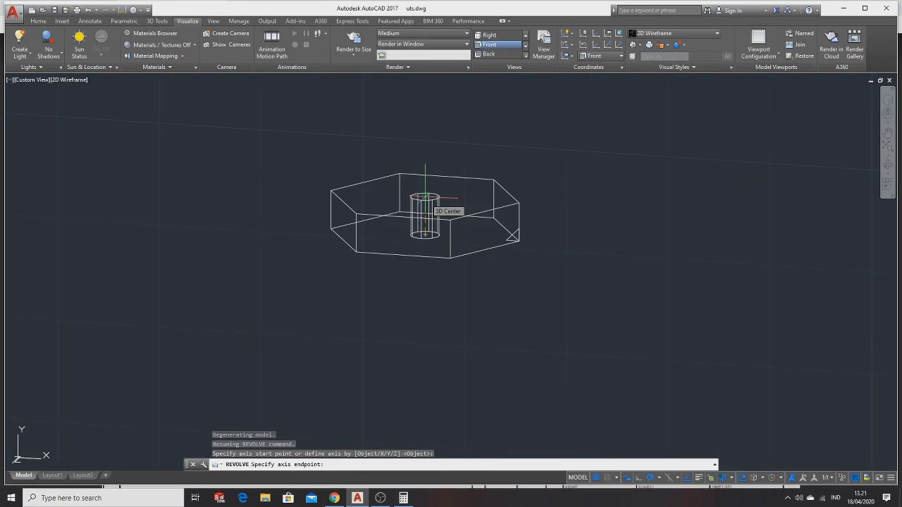
{"action": "left_click", "coordinate": [424, 198]}
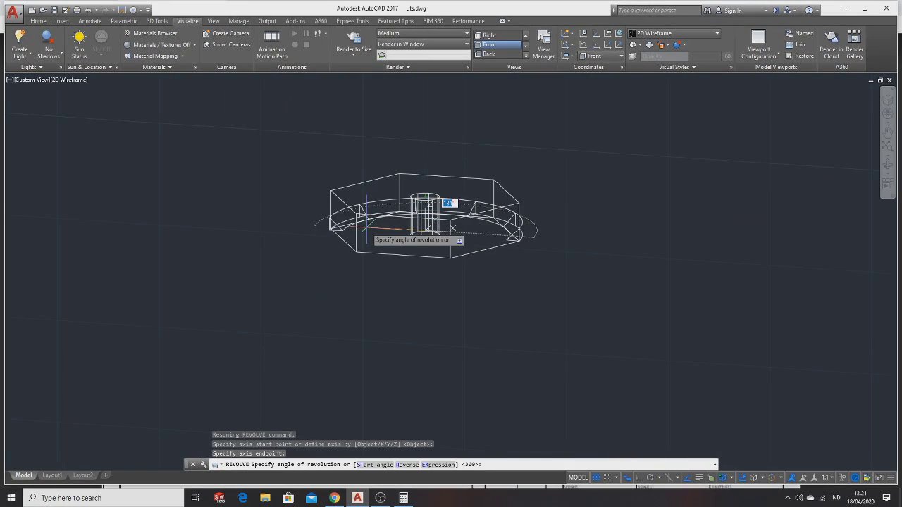
{"action": "type", "text": "0"}
{"action": "key", "text": "Return"}
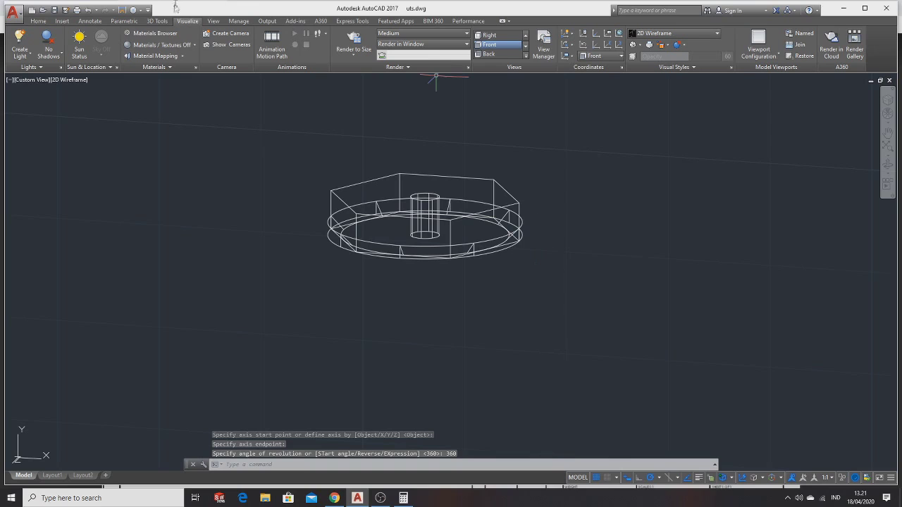
{"action": "left_click", "coordinate": [497, 46]}
{"action": "scroll", "coordinate": [605, 229], "scroll_direction": "up", "scroll_amount": 4}
{"action": "left_click", "coordinate": [646, 154]}
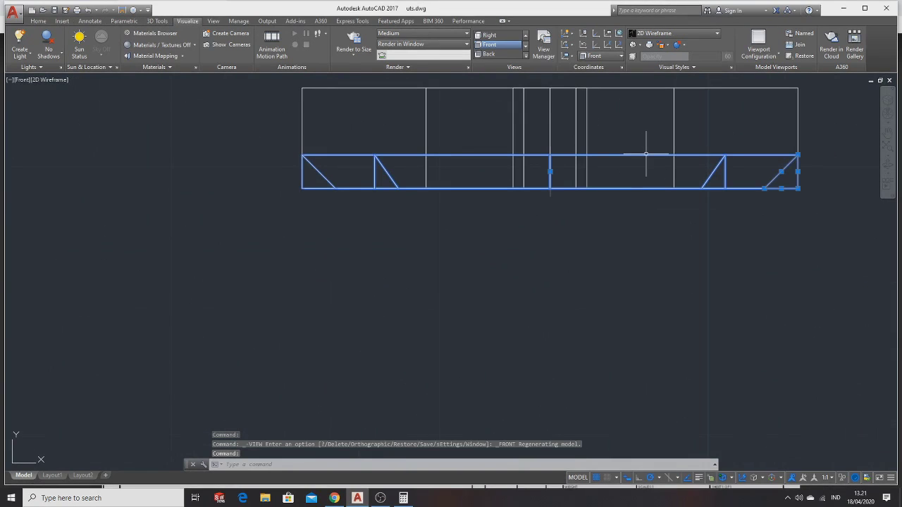
{"action": "type", "text": "MIRO"}
Step: Mirror the lower chamfer ring to the top of the nut, keeping the original
{"action": "key", "text": "Return"}
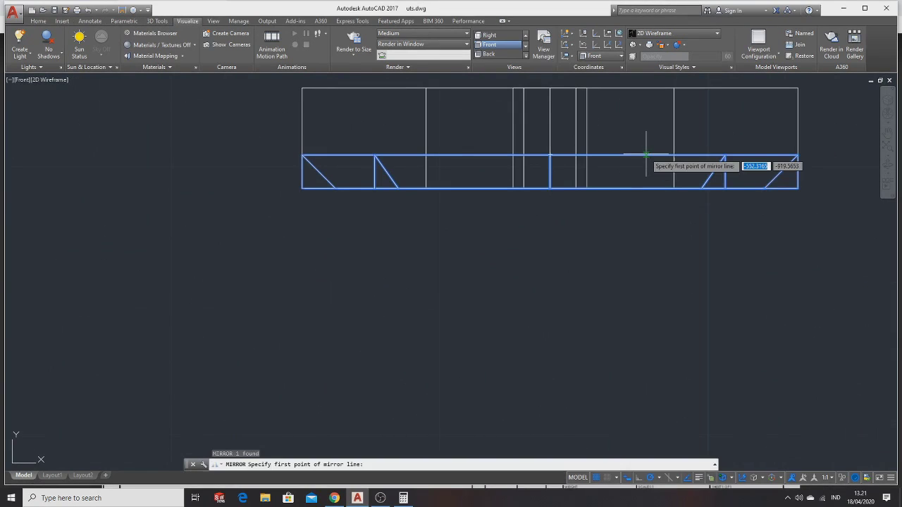
{"action": "left_click", "coordinate": [798, 138]}
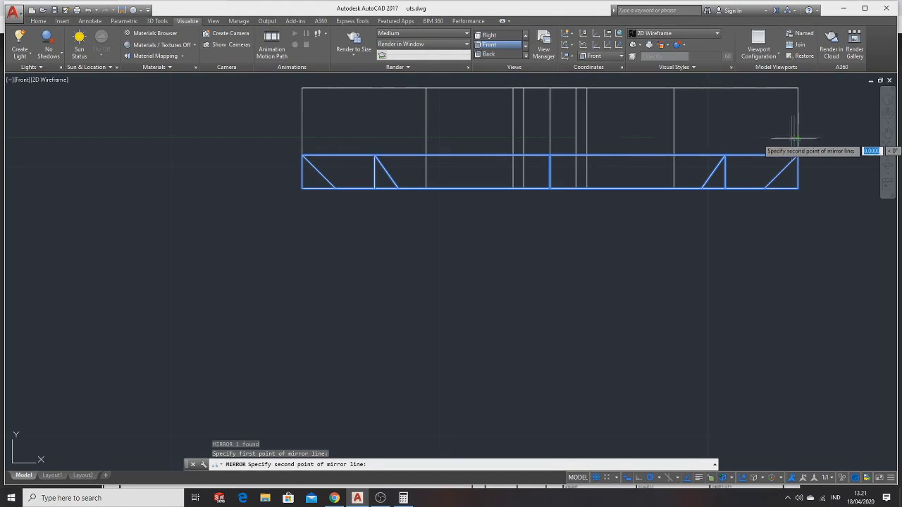
{"action": "left_click", "coordinate": [302, 138]}
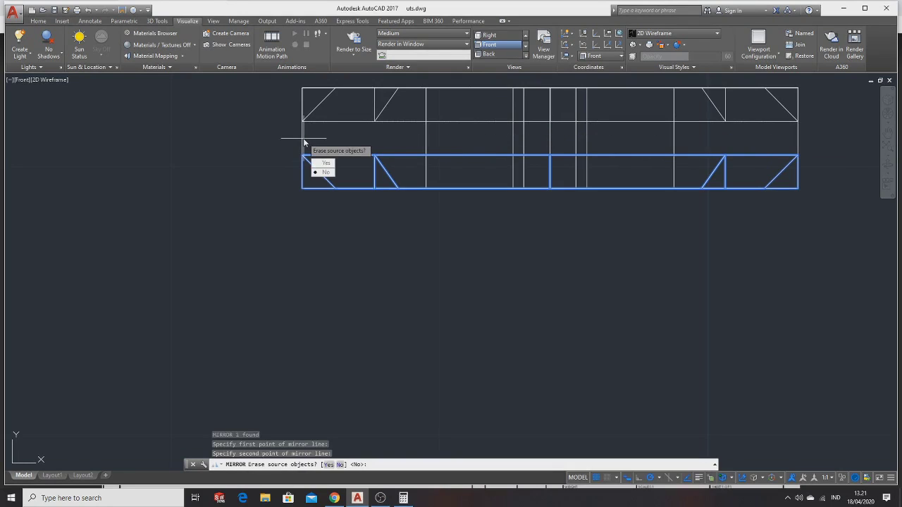
{"action": "key", "text": "Return"}
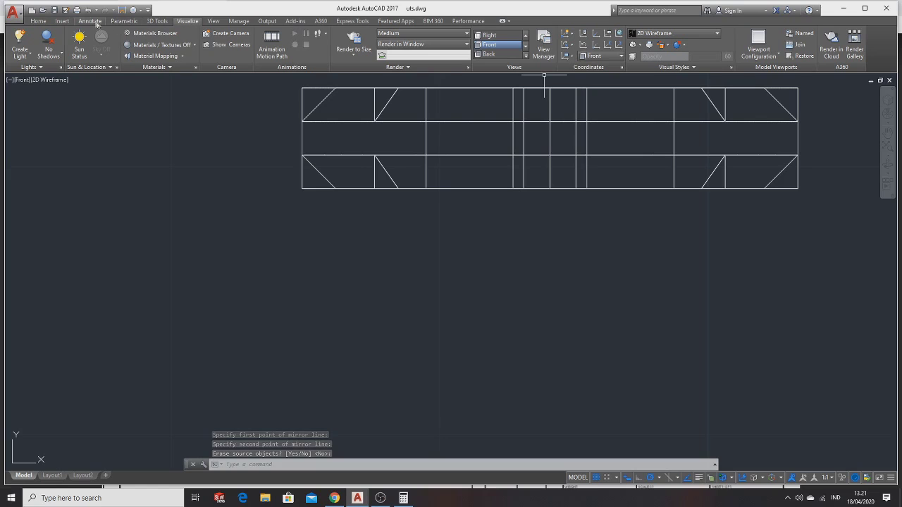
Step: Subtract the top and bottom chamfer rings from the hexagonal prism
{"action": "left_click", "coordinate": [156, 21]}
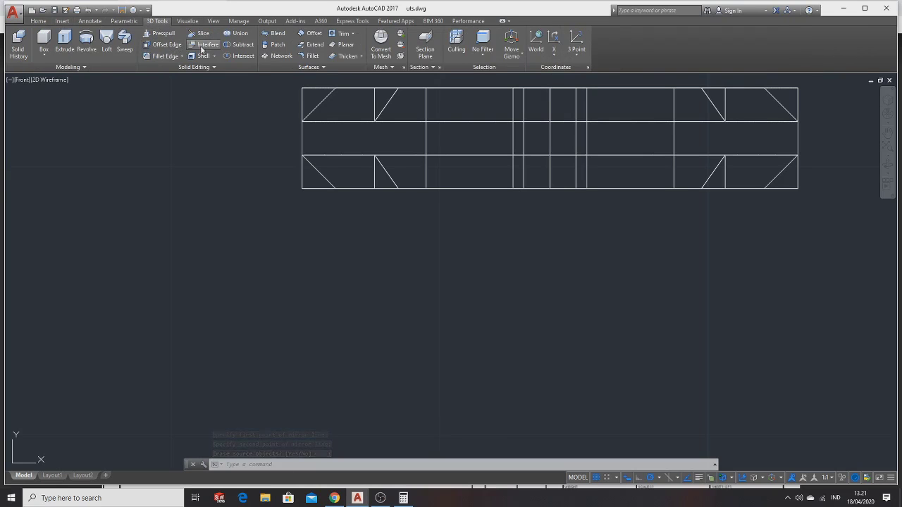
{"action": "left_click", "coordinate": [240, 45]}
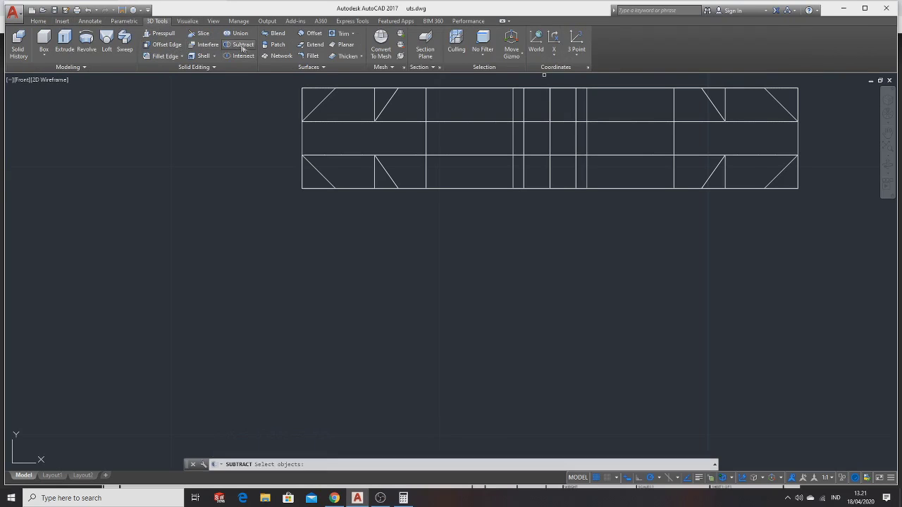
{"action": "left_click", "coordinate": [303, 133]}
{"action": "key", "text": "Return"}
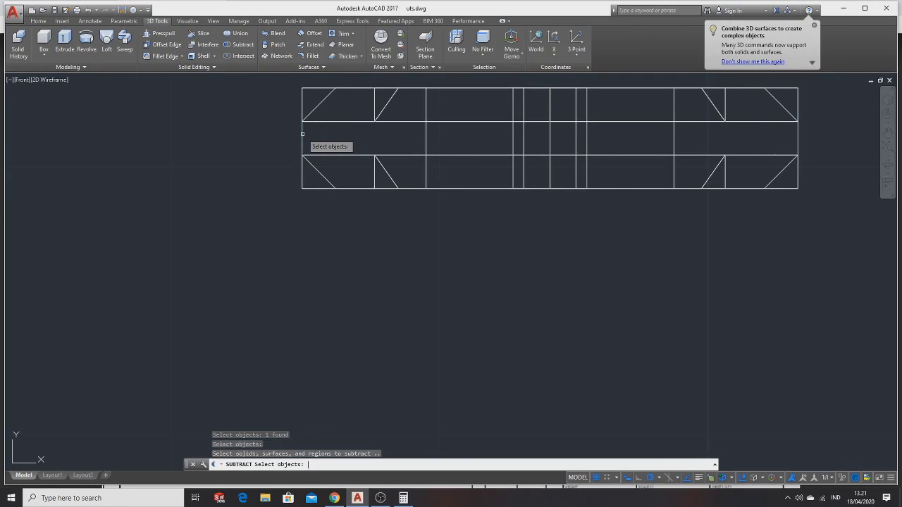
{"action": "left_click", "coordinate": [328, 123]}
{"action": "left_click", "coordinate": [328, 156]}
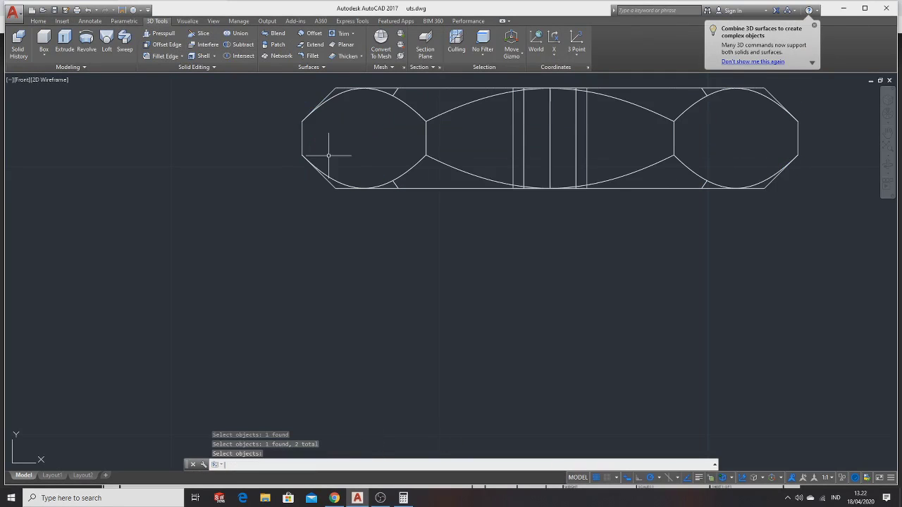
{"action": "key", "text": "Return"}
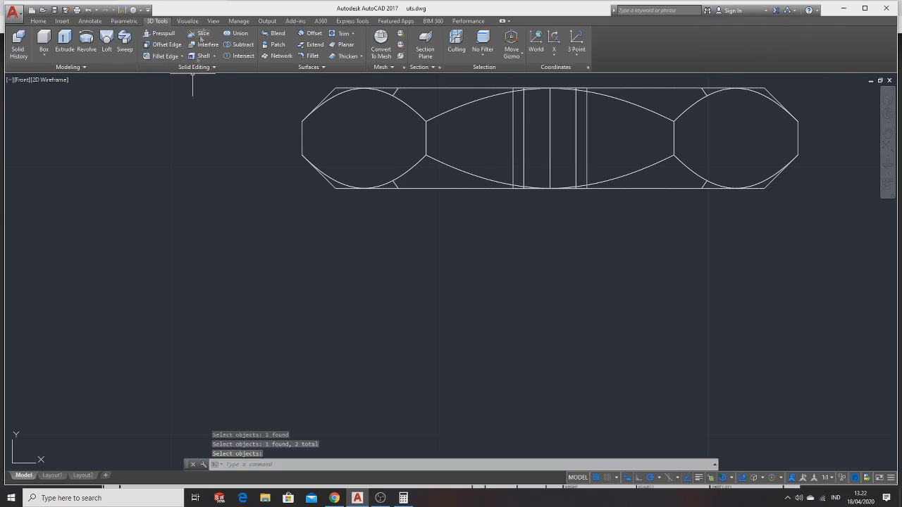
Step: Set the visual style to Shaded and orbit to view the chamfered nut from above
{"action": "left_click", "coordinate": [189, 20]}
{"action": "left_click", "coordinate": [638, 39]}
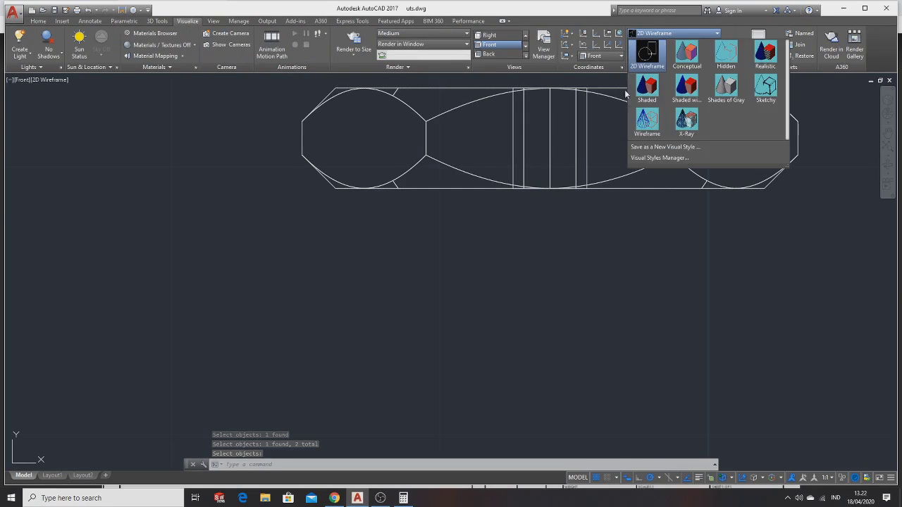
{"action": "left_click", "coordinate": [643, 90]}
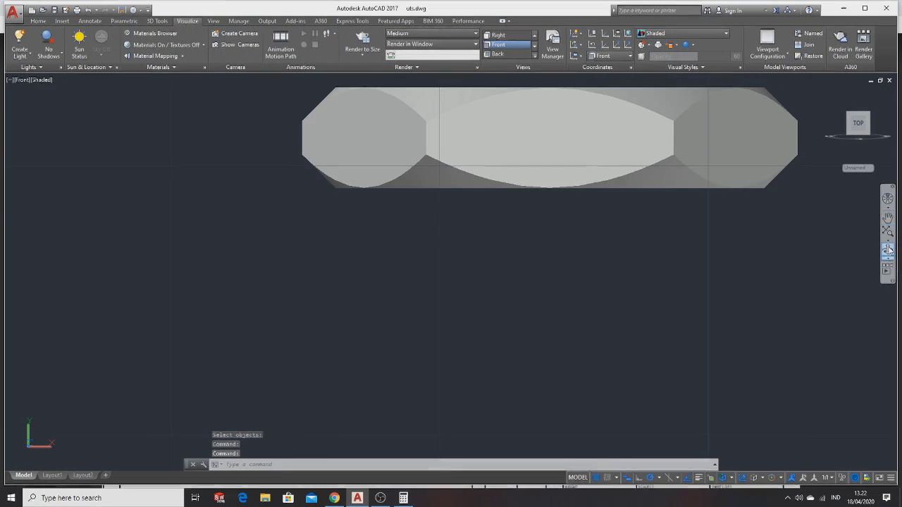
{"action": "left_click", "coordinate": [887, 250]}
{"action": "left_click_drag", "start_coordinate": [648, 232], "coordinate": [753, 221]}
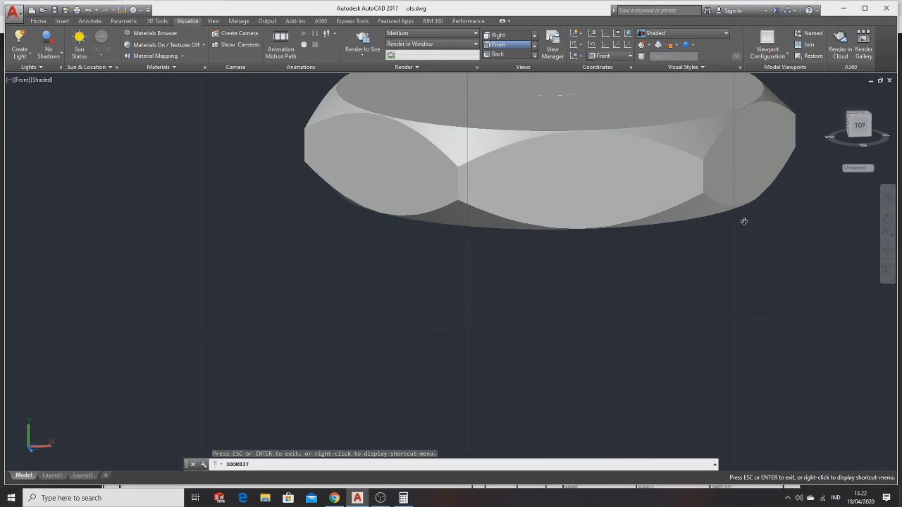
{"action": "key", "text": "alt+Tab"}
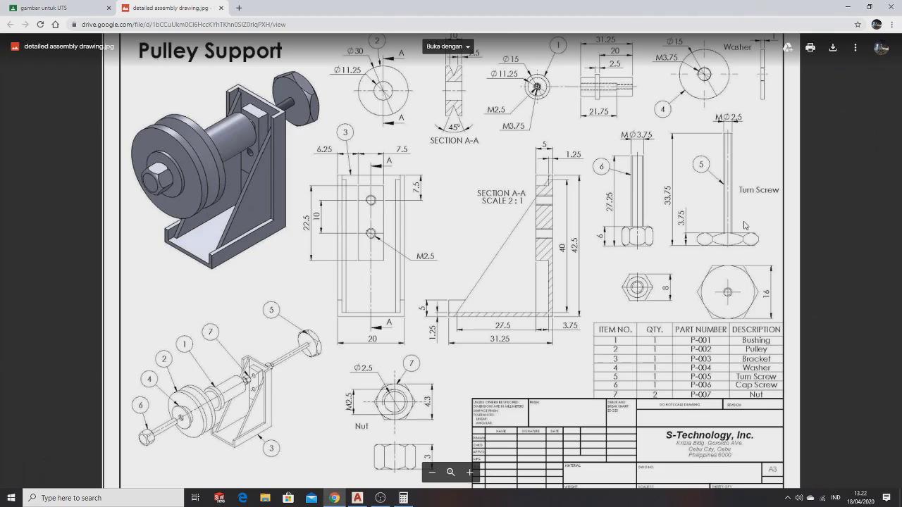
Step: Compute the Turn Screw shaft length 33.75 − 3.75 = 30 in the Calculator
{"action": "key", "text": "alt+Tab"}
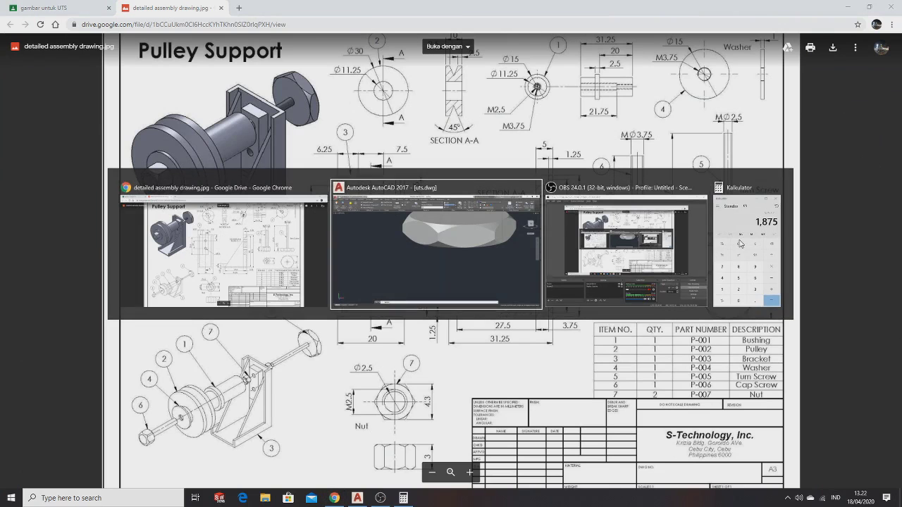
{"action": "scroll", "coordinate": [623, 170], "scroll_direction": "down", "scroll_amount": 2}
{"action": "scroll", "coordinate": [606, 143], "scroll_direction": "down", "scroll_amount": 2}
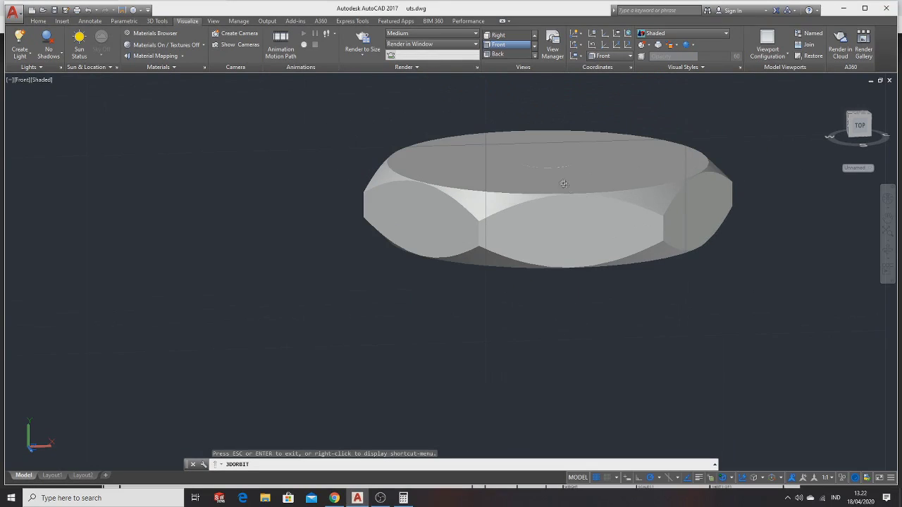
{"action": "key", "text": "Escape"}
{"action": "key", "text": "alt+Tab"}
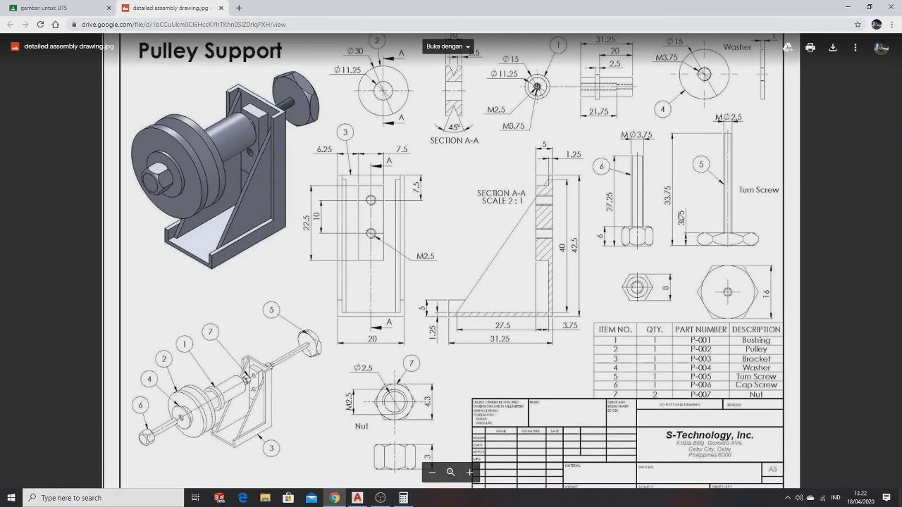
{"action": "left_click", "coordinate": [403, 498]}
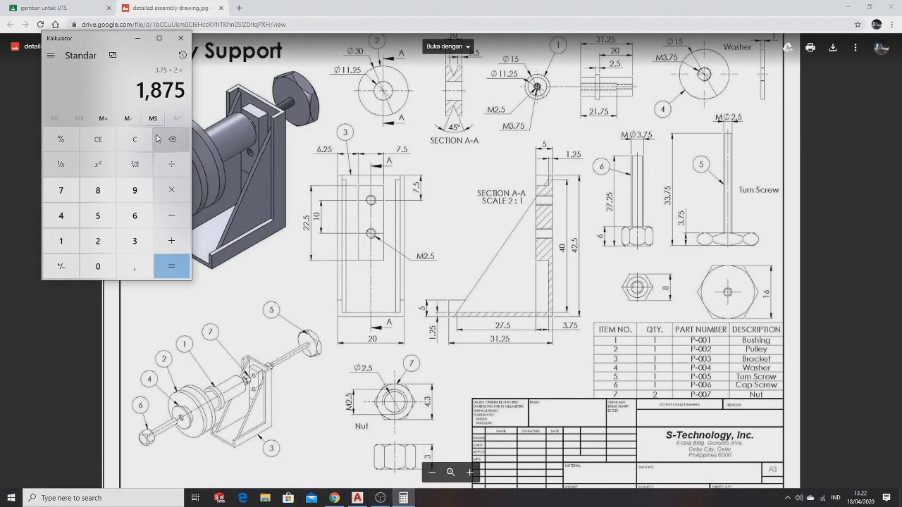
{"action": "type", "text": "33.7"}
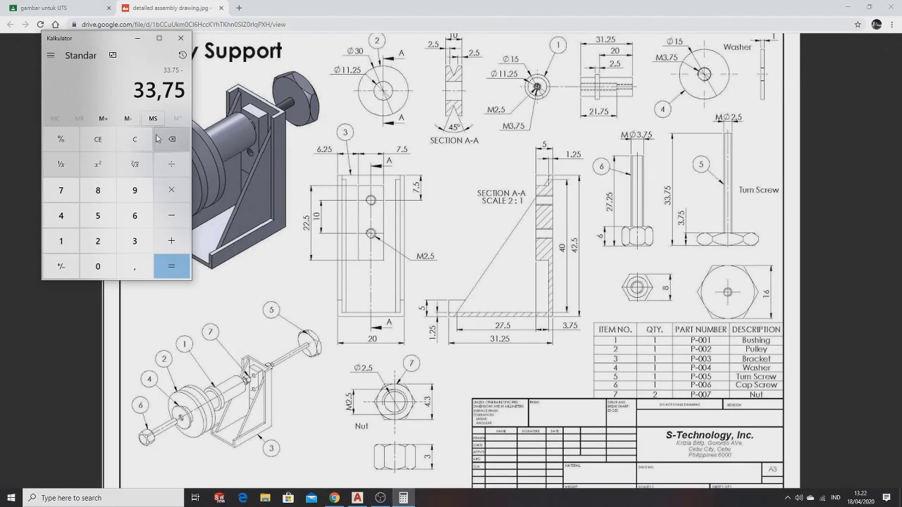
{"action": "type", "text": "5"}
{"action": "key", "text": "Return"}
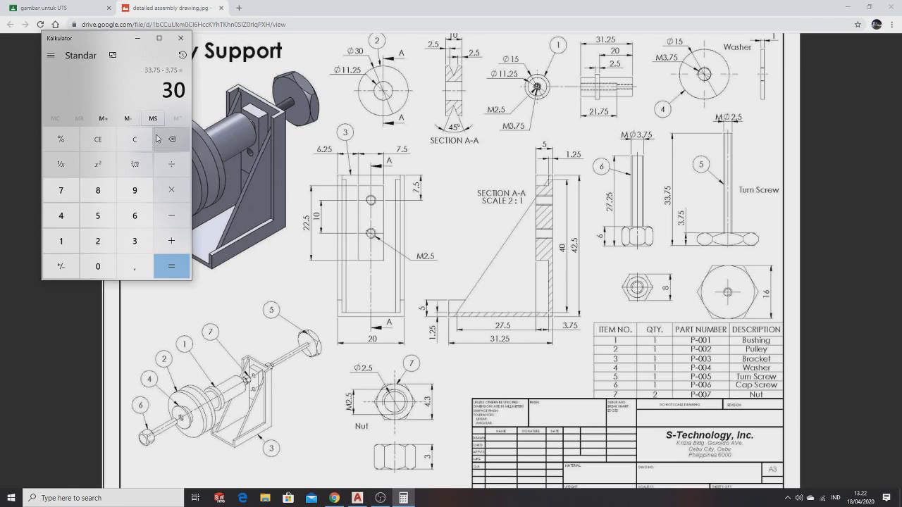
{"action": "mouse_move", "coordinate": [434, 167]}
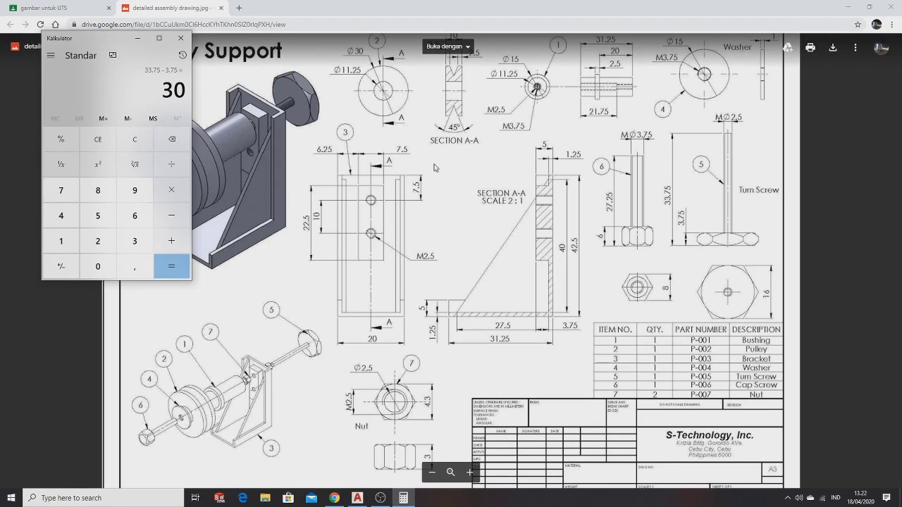
{"action": "key", "text": "alt+Tab"}
{"action": "key", "text": "alt+Tab"}
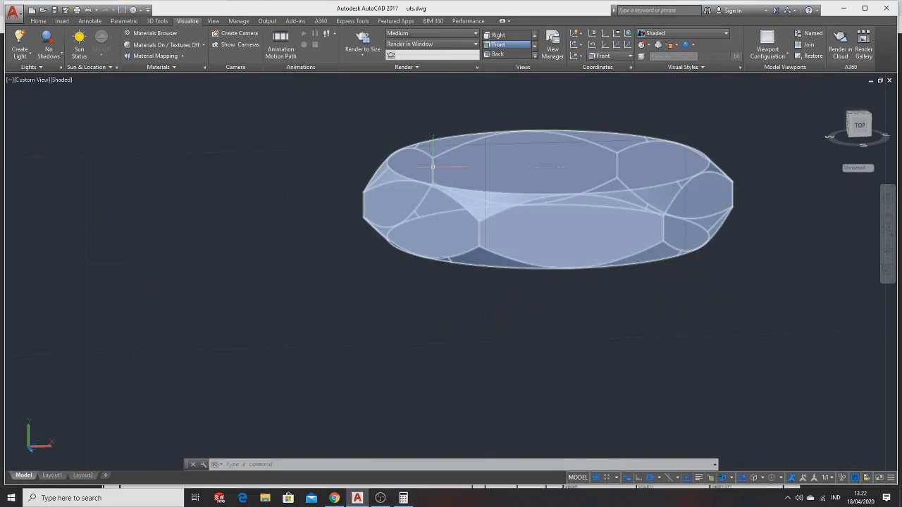
Step: Stretch the inner cylinder's top grip upward by 30 into a long shaft and zoom out
{"action": "left_click", "coordinate": [552, 163]}
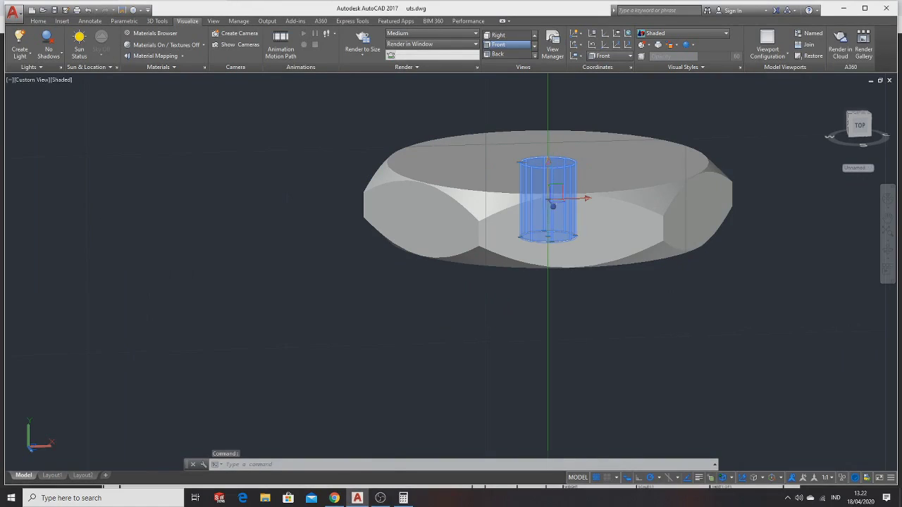
{"action": "left_click", "coordinate": [547, 162]}
{"action": "type", "text": "3"}
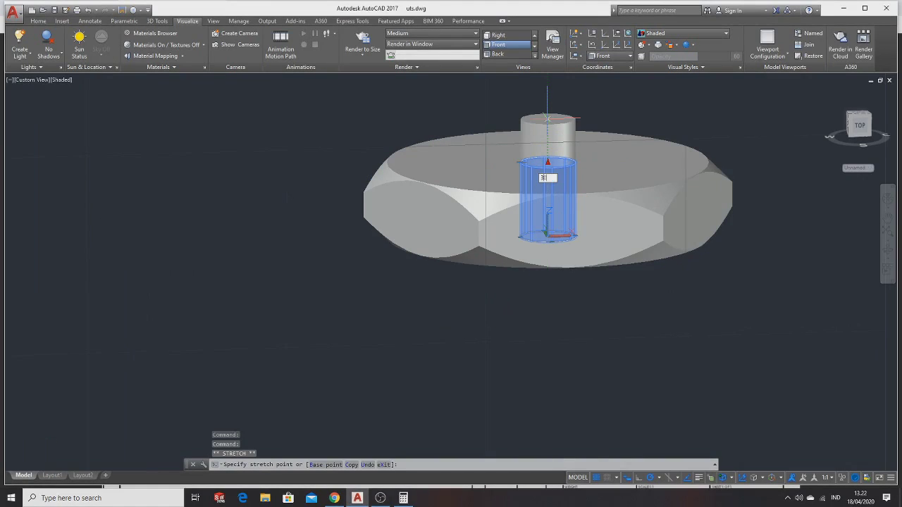
{"action": "key", "text": "Return"}
{"action": "scroll", "coordinate": [550, 136], "scroll_direction": "down", "scroll_amount": 10}
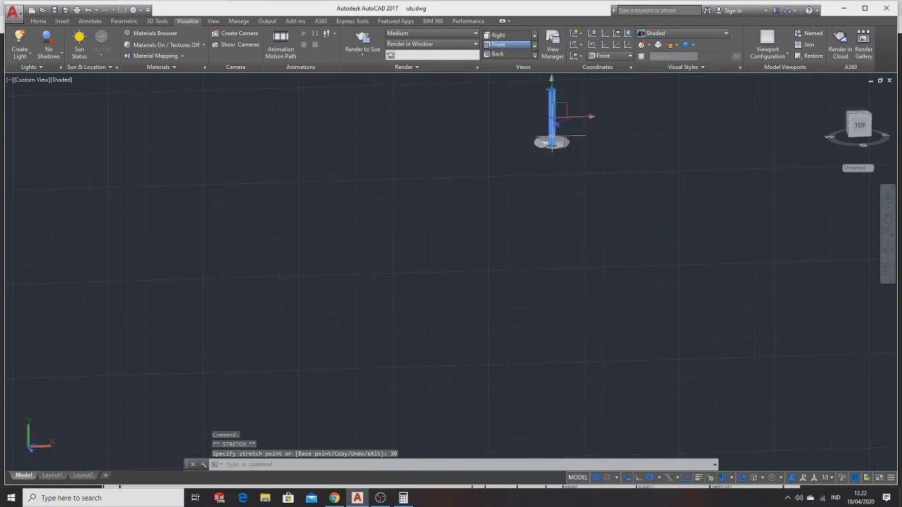
{"action": "middle_click_drag", "start_coordinate": [574, 105], "coordinate": [568, 233]}
{"action": "key", "text": "Escape"}
{"action": "scroll", "coordinate": [555, 229], "scroll_direction": "up", "scroll_amount": 4}
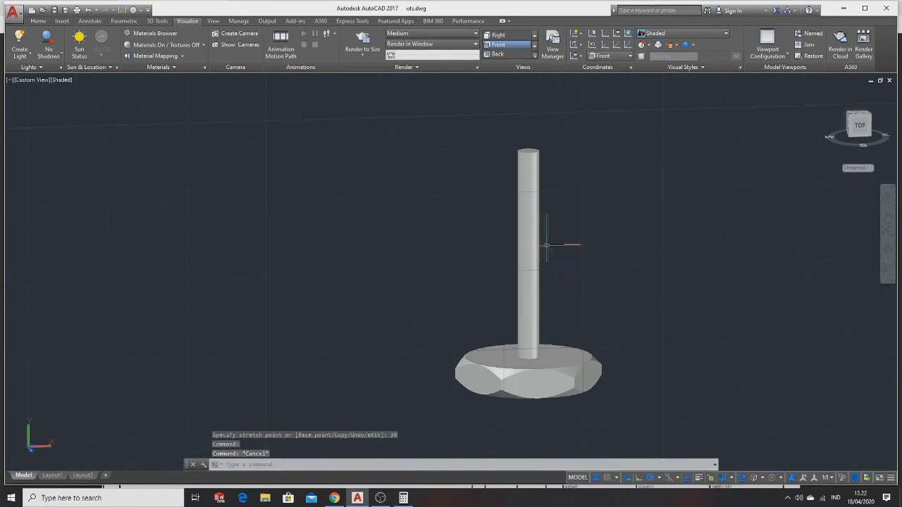
{"action": "key", "text": "alt+Tab"}
{"action": "key", "text": "alt+Tab"}
{"action": "left_click", "coordinate": [718, 298]}
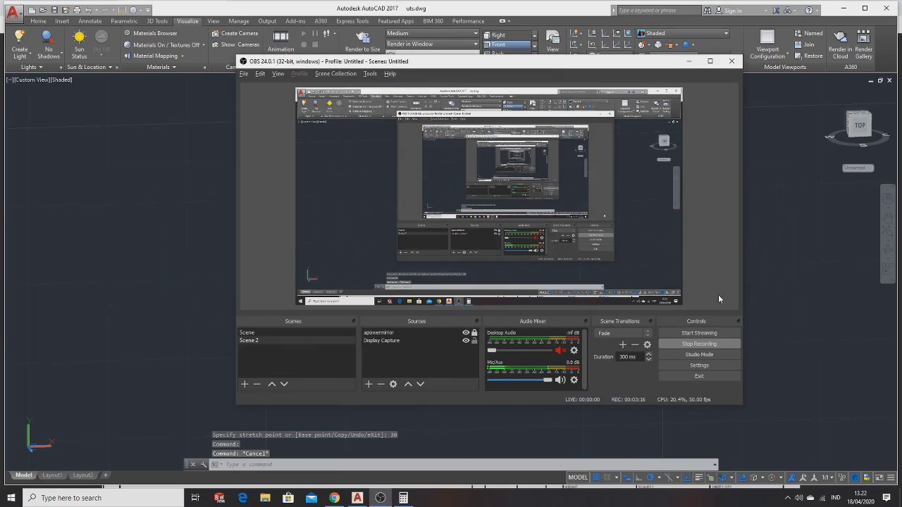
{"action": "key", "text": "alt+Tab"}
{"action": "key", "text": "alt+Tab"}
{"action": "key", "text": "alt+Tab"}
{"action": "key", "text": "alt+Tab"}
{"action": "key", "text": "alt+Tab"}
{"action": "key", "text": "alt+Tab"}
{"action": "key", "text": "alt+Tab"}
{"action": "key", "text": "alt+Tab"}
{"action": "key", "text": "alt+Tab"}
{"action": "key", "text": "alt+Tab"}
{"action": "key", "text": "alt+Tab"}
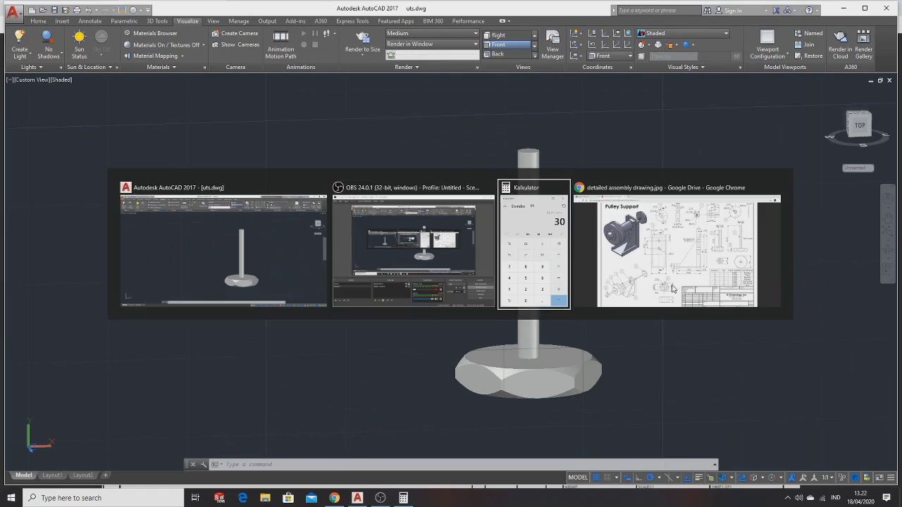
{"action": "key", "text": "alt+Tab"}
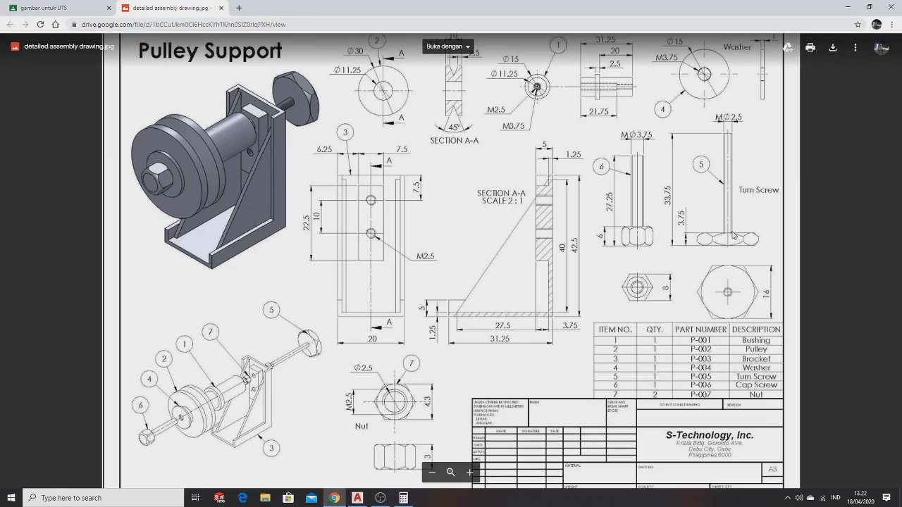
{"action": "scroll", "coordinate": [295, 144], "scroll_direction": "up", "scroll_amount": 3, "text": "ctrl"}
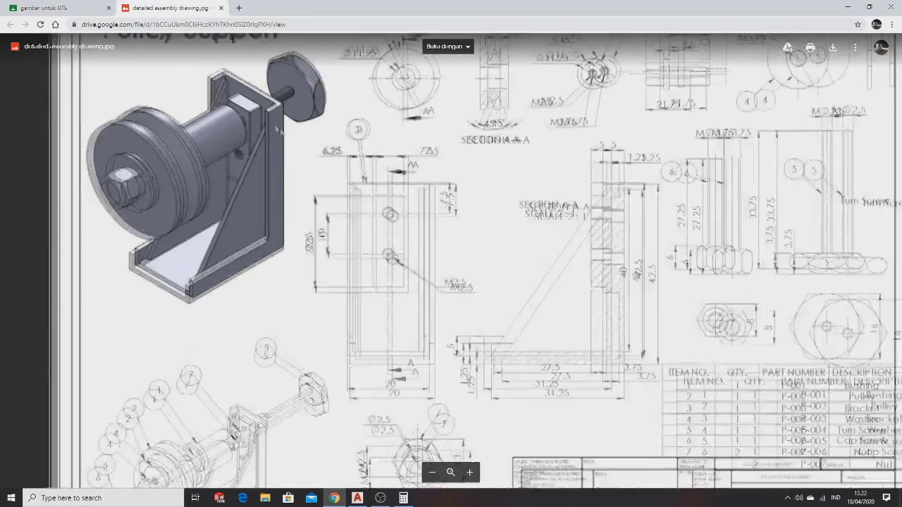
{"action": "scroll", "coordinate": [303, 134], "scroll_direction": "down", "scroll_amount": 3, "text": "ctrl"}
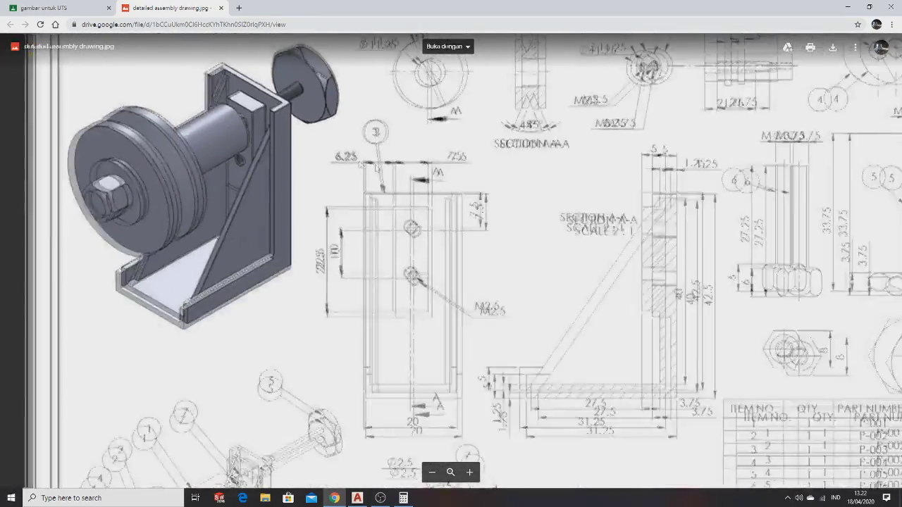
{"action": "key", "text": "alt+Tab"}
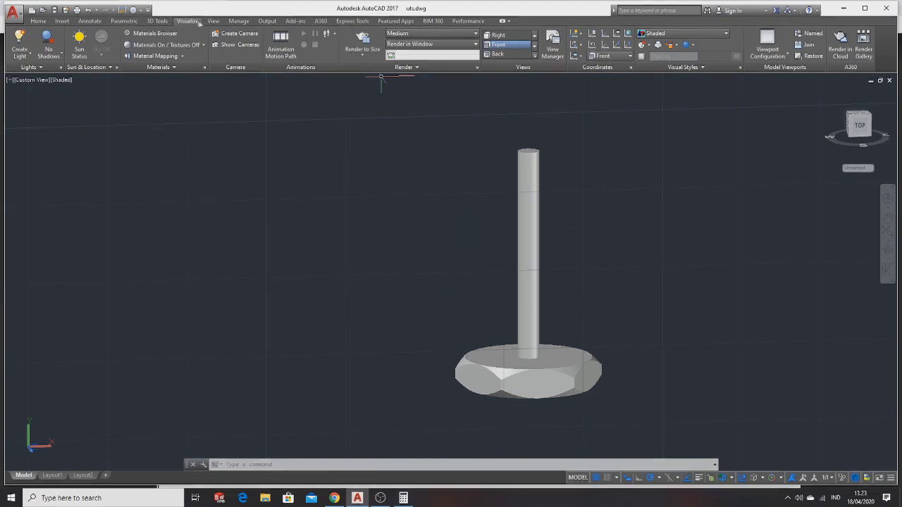
Step: Switch the model's visual style to 2D Wireframe
{"action": "left_click", "coordinate": [655, 33]}
{"action": "left_click", "coordinate": [647, 62]}
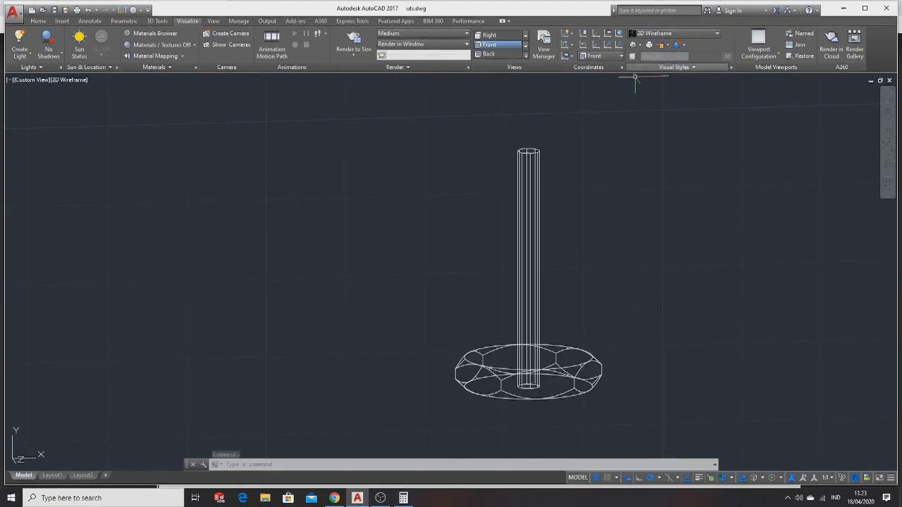
{"action": "scroll", "coordinate": [554, 141], "scroll_direction": "up", "scroll_amount": 2}
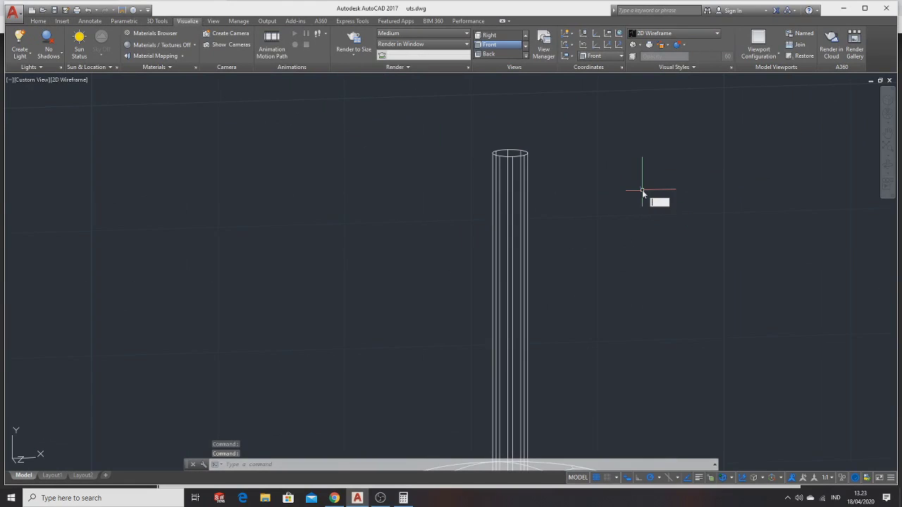
{"action": "type", "text": "HEL"}
Step: Make several false starts of a helix on the cylinder top, cancelling each one
{"action": "key", "text": "Return"}
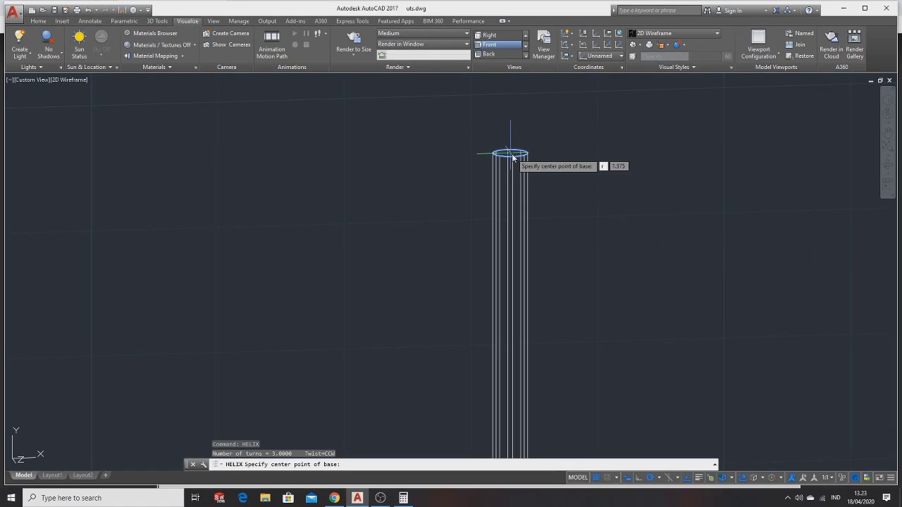
{"action": "key", "text": "Escape"}
{"action": "type", "text": "H"}
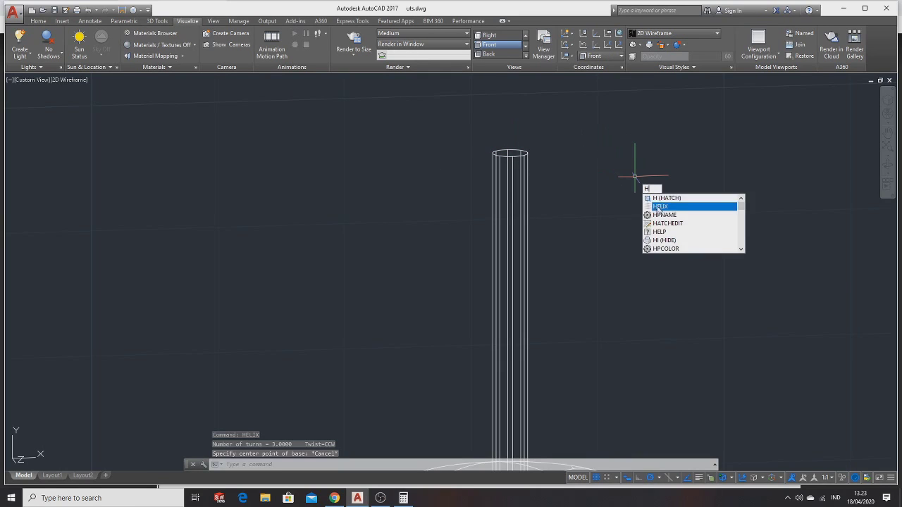
{"action": "key", "text": "Return"}
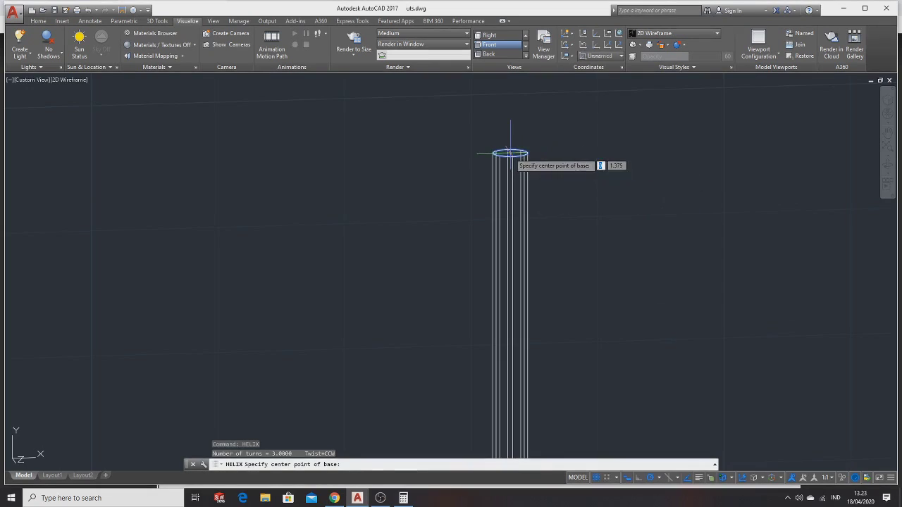
{"action": "left_click", "coordinate": [509, 152]}
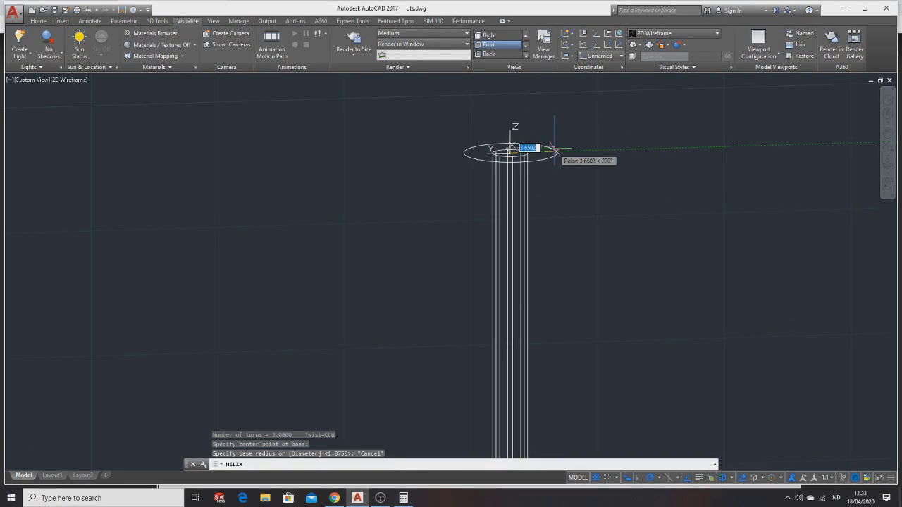
{"action": "key", "text": "Escape"}
{"action": "key", "text": "Escape"}
{"action": "middle_click_drag", "start_coordinate": [644, 197], "coordinate": [610, 236]}
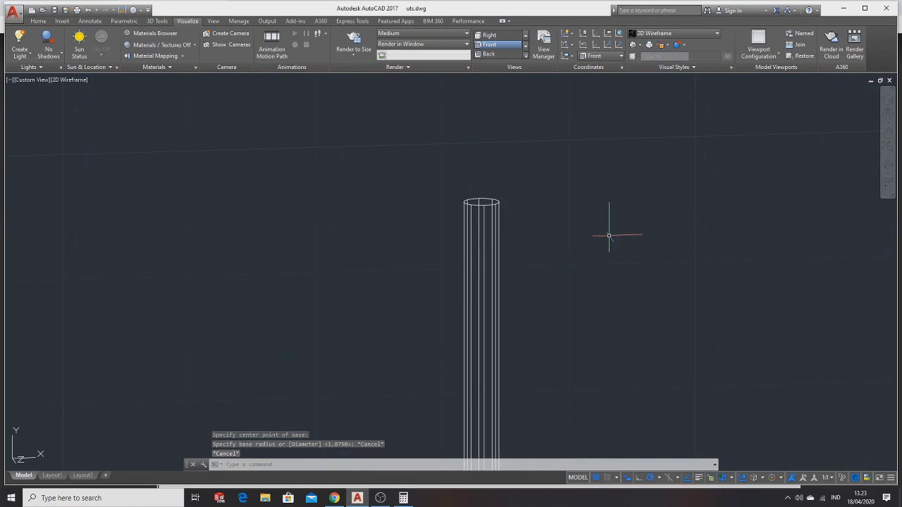
{"action": "type", "text": "elix"}
{"action": "key", "text": "Return"}
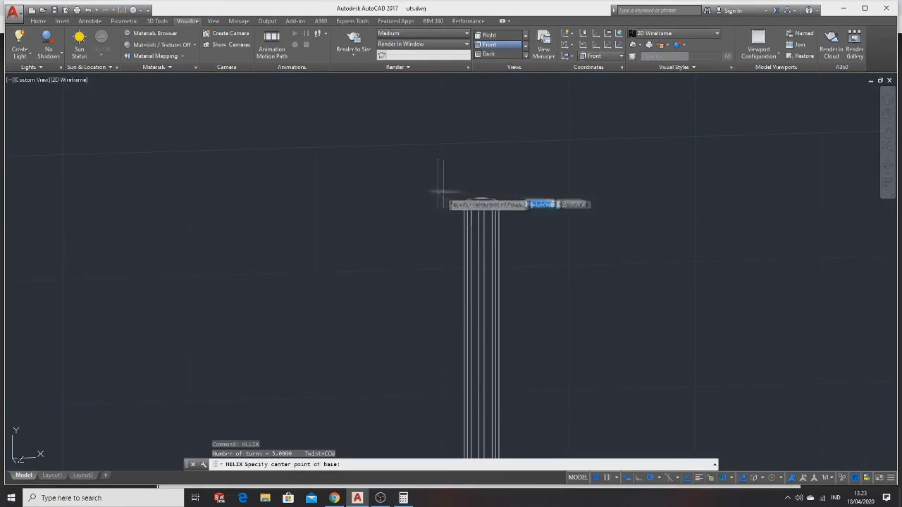
{"action": "type", "text": "c"}
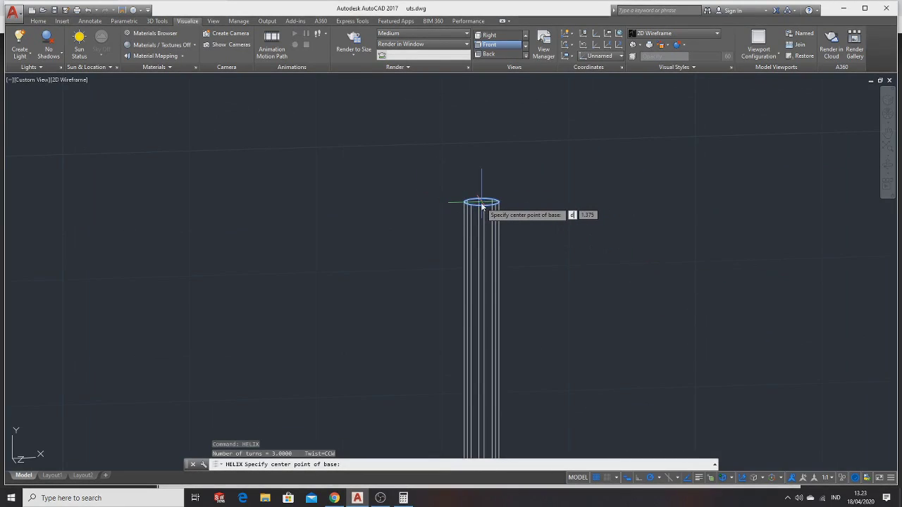
{"action": "key", "text": "Escape"}
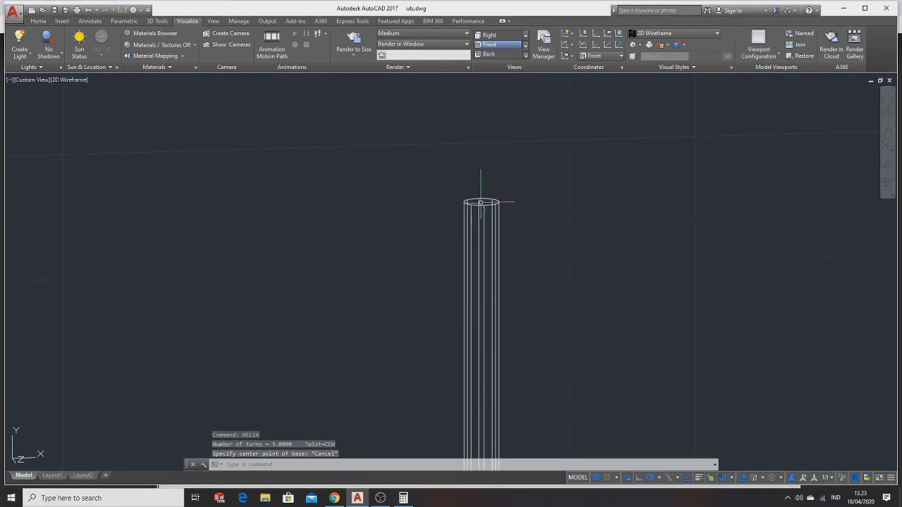
{"action": "scroll", "coordinate": [481, 203], "scroll_direction": "up", "scroll_amount": 5}
{"action": "scroll", "coordinate": [438, 176], "scroll_direction": "down", "scroll_amount": 3}
{"action": "scroll", "coordinate": [439, 237], "scroll_direction": "down", "scroll_amount": 3}
{"action": "scroll", "coordinate": [544, 240], "scroll_direction": "down", "scroll_amount": 3}
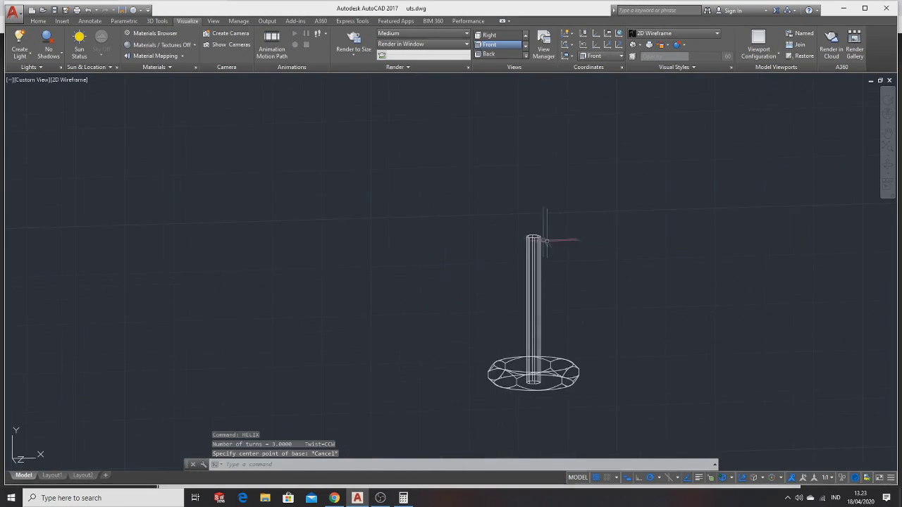
{"action": "type", "text": "H"}
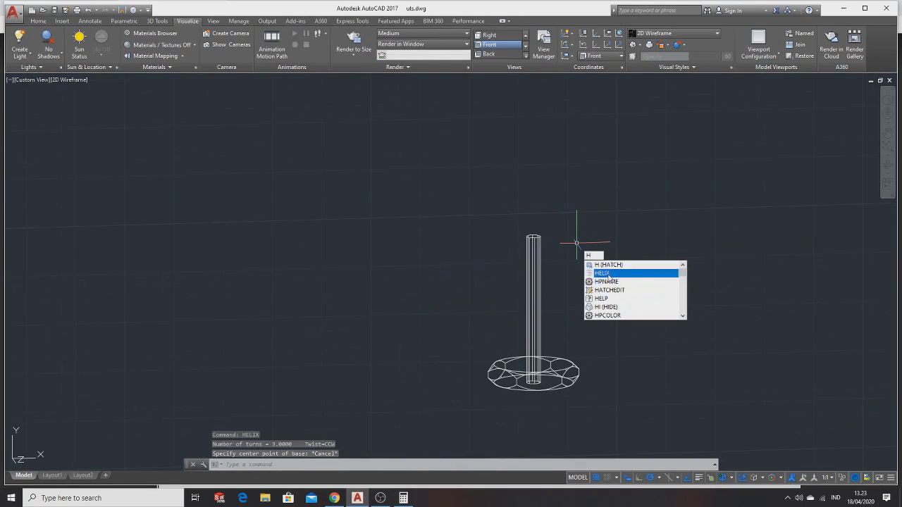
Step: Start a helix on the cylinder top with a 2.75 base diameter, then cancel it after checking the reference
{"action": "left_click", "coordinate": [603, 273]}
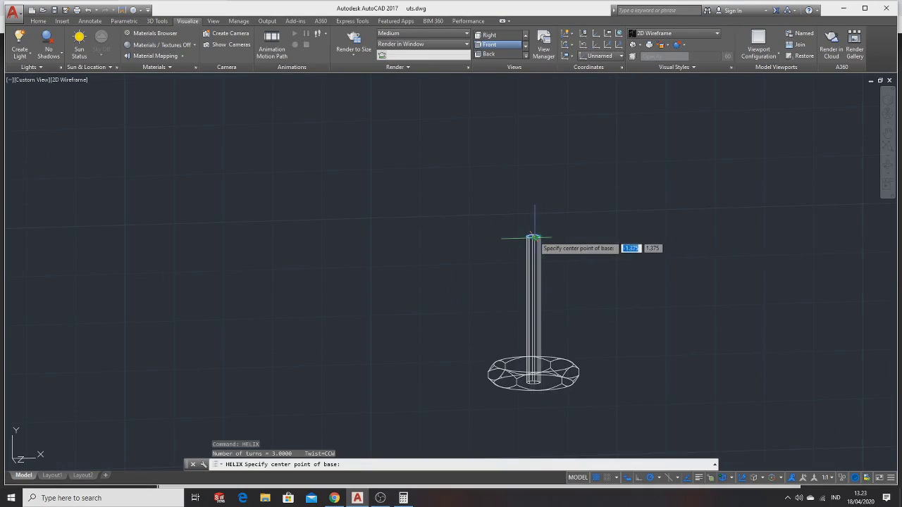
{"action": "scroll", "coordinate": [534, 237], "scroll_direction": "up", "scroll_amount": 3}
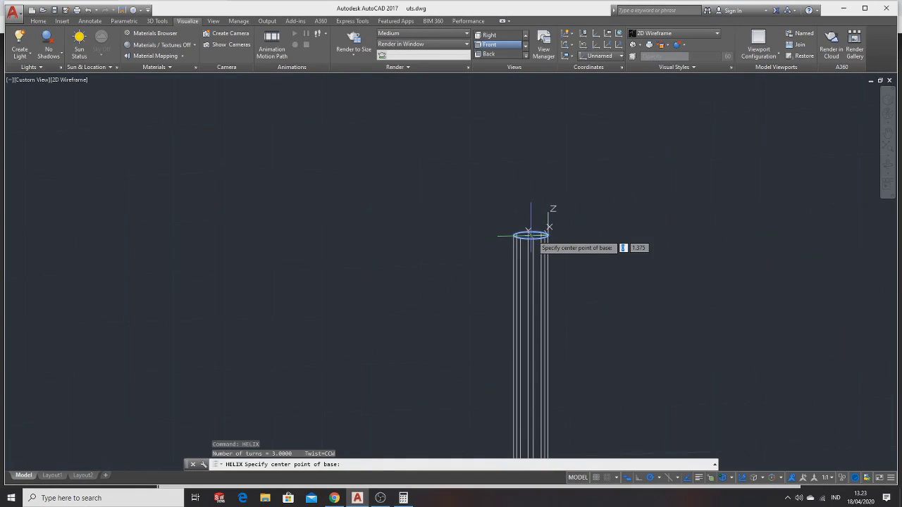
{"action": "left_click", "coordinate": [530, 235]}
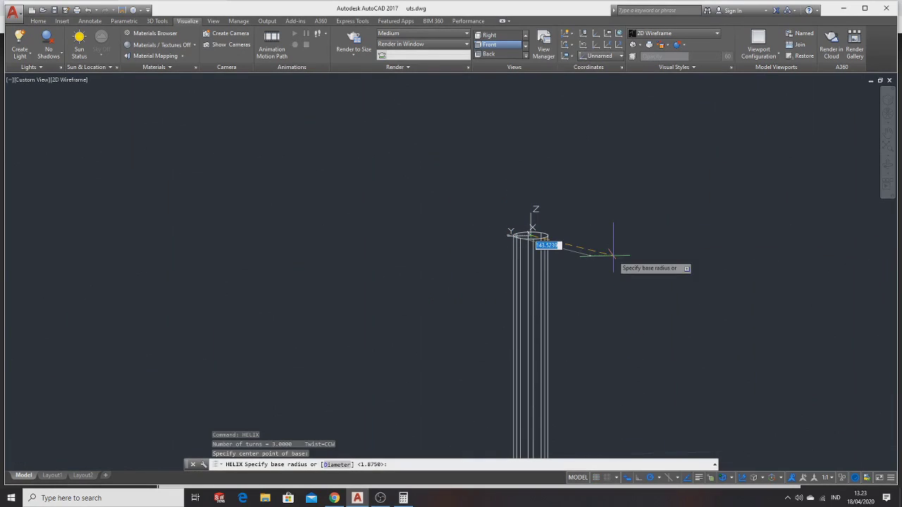
{"action": "type", "text": "d"}
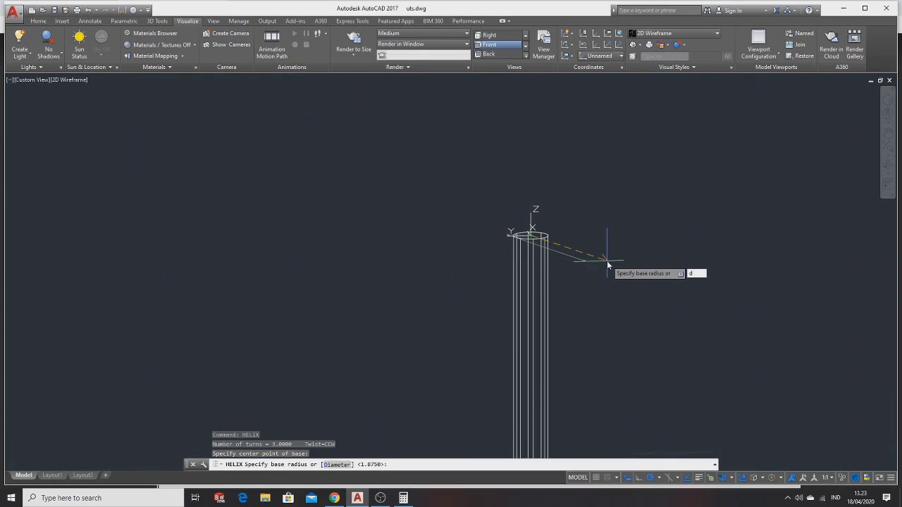
{"action": "key", "text": "Return"}
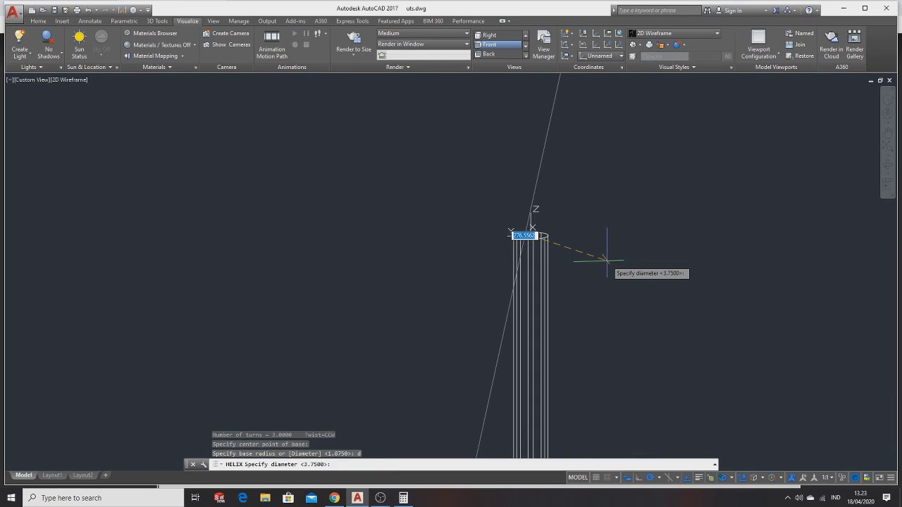
{"action": "scroll", "coordinate": [579, 258], "scroll_direction": "down", "scroll_amount": 3}
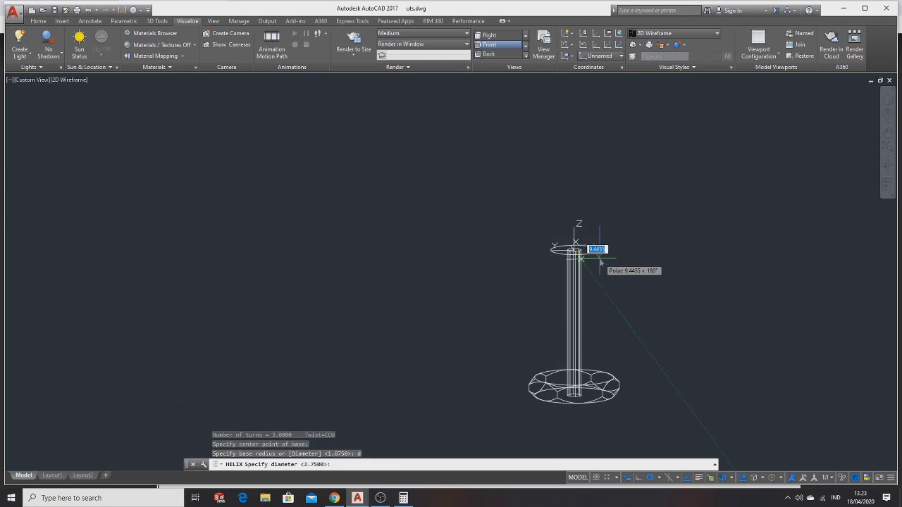
{"action": "type", "text": "2.75"}
{"action": "key", "text": "Return"}
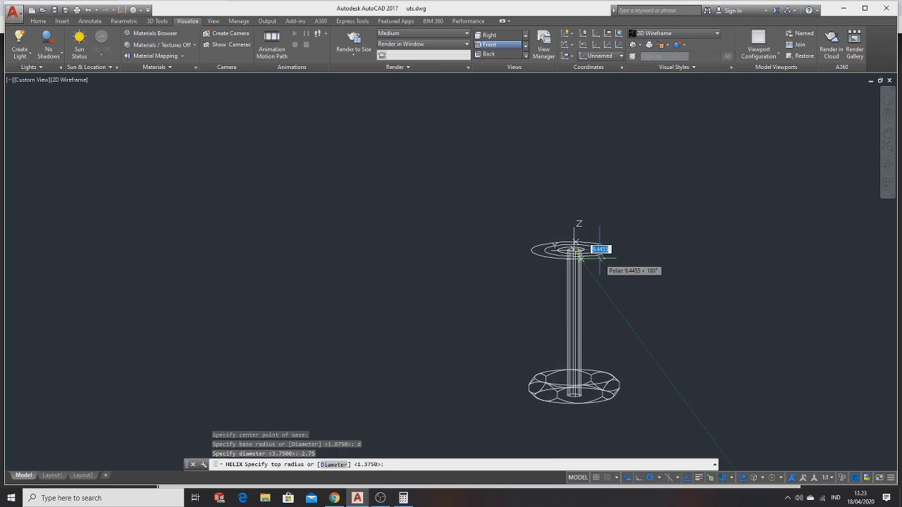
{"action": "key", "text": "alt+Tab"}
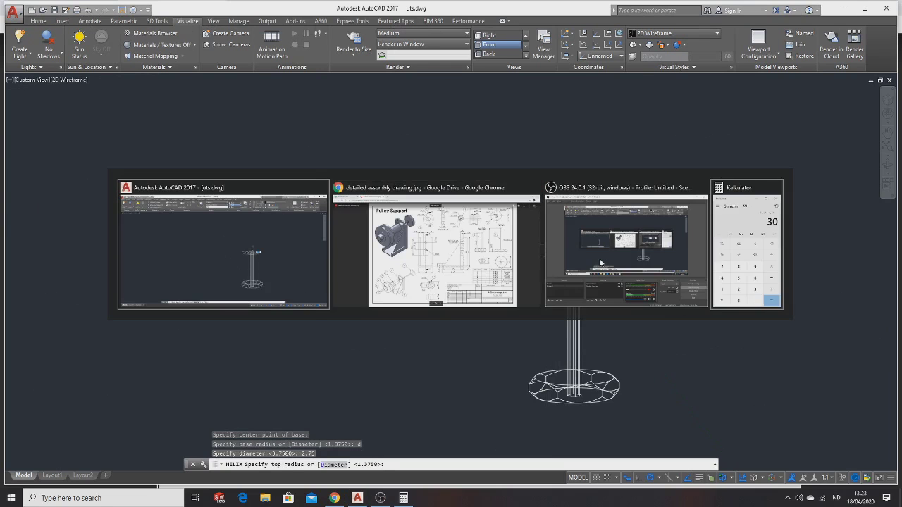
{"action": "key", "text": "alt+Tab"}
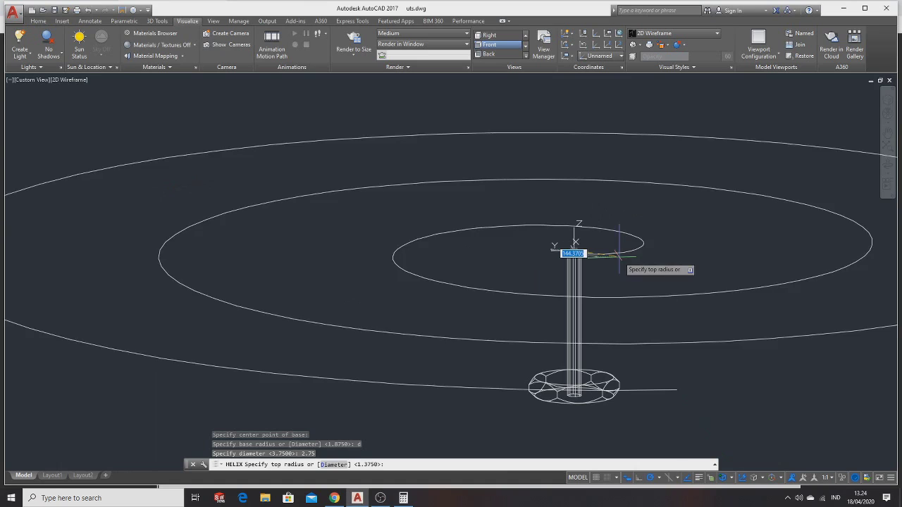
{"action": "key", "text": "Escape"}
Step: Turn on the grid and start a helix centred on the post top with a 2.5 base diameter
{"action": "scroll", "coordinate": [602, 255], "scroll_direction": "up", "scroll_amount": 4}
{"action": "key", "text": "F7"}
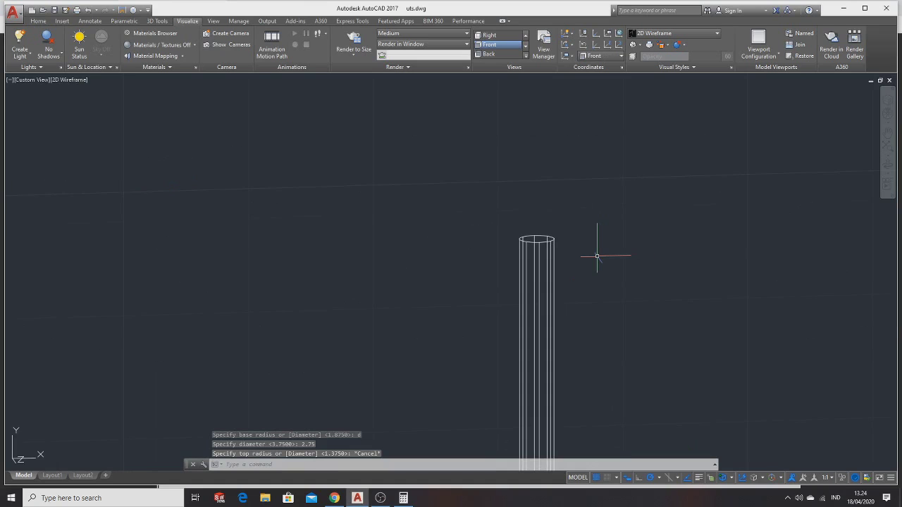
{"action": "type", "text": "hel"}
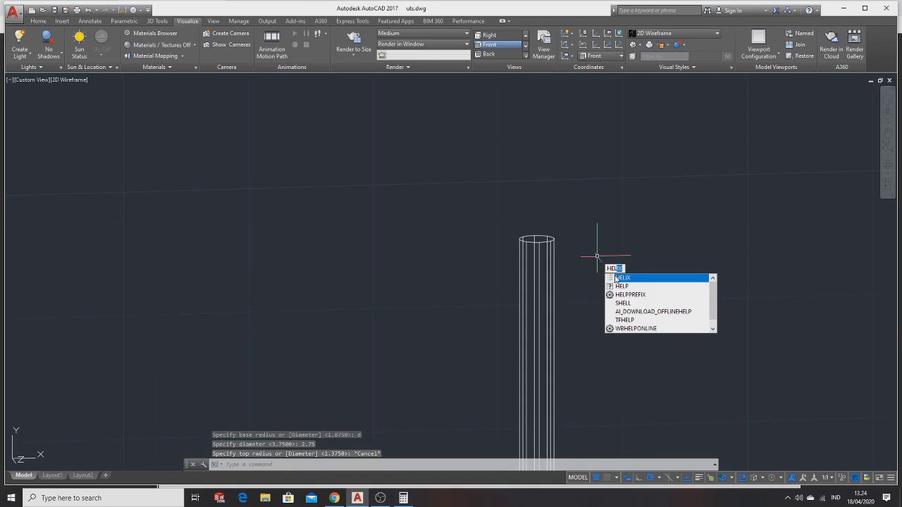
{"action": "left_click", "coordinate": [617, 279]}
{"action": "left_click", "coordinate": [537, 238]}
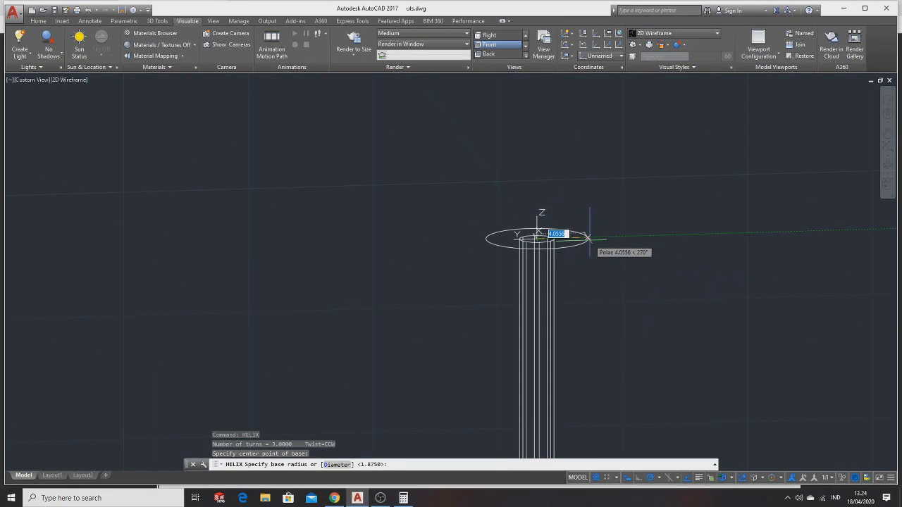
{"action": "type", "text": "6"}
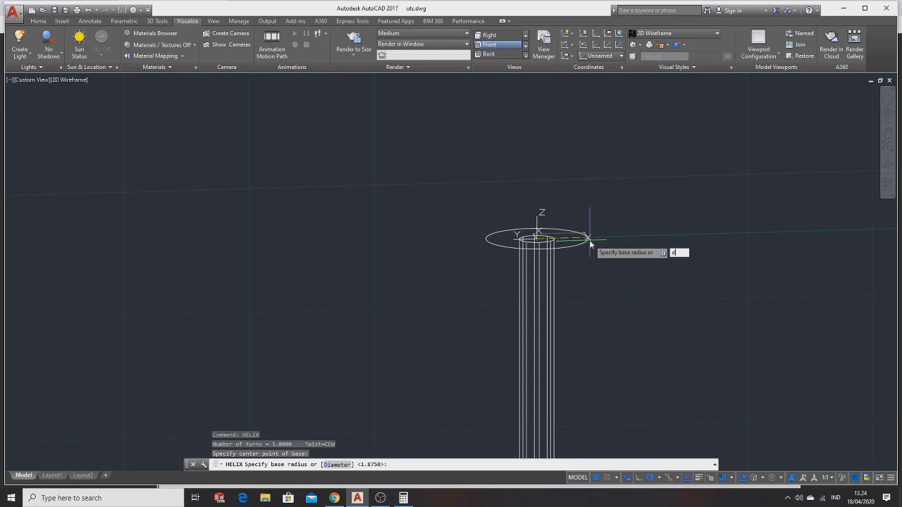
{"action": "key", "text": "Return"}
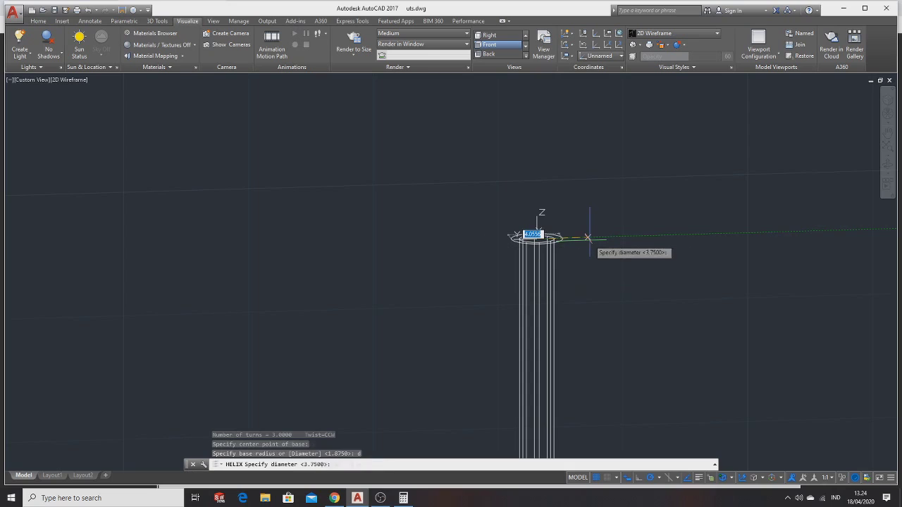
{"action": "type", "text": "2.5"}
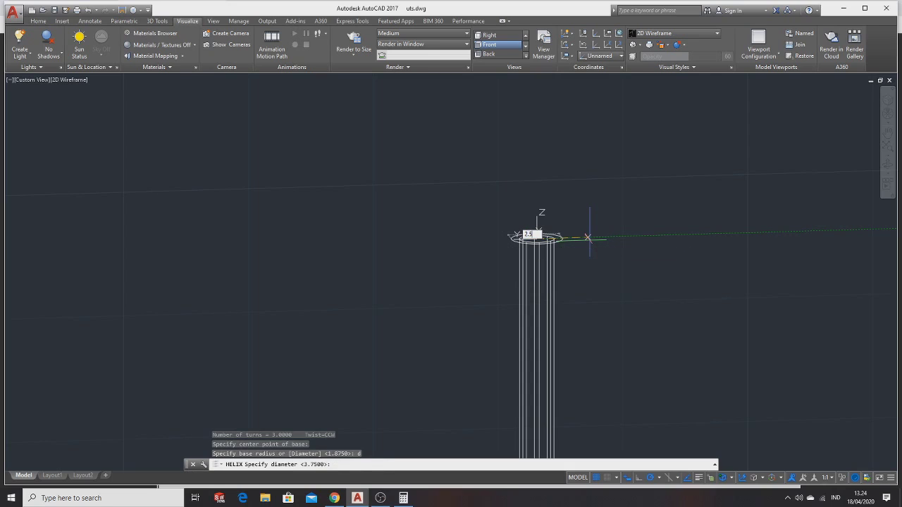
{"action": "key", "text": "Return"}
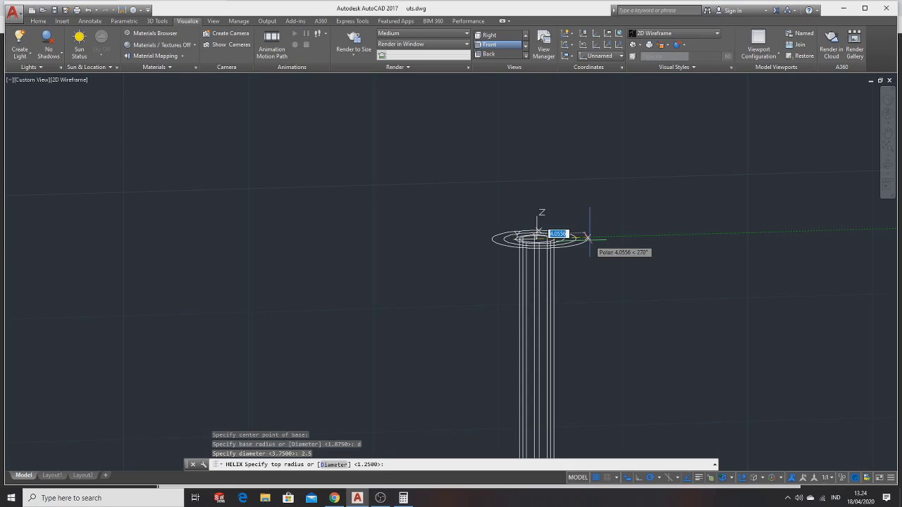
Step: Give the helix a 1.25 top radius and accept the default height
{"action": "type", "text": "d"}
{"action": "key", "text": "BackSpace"}
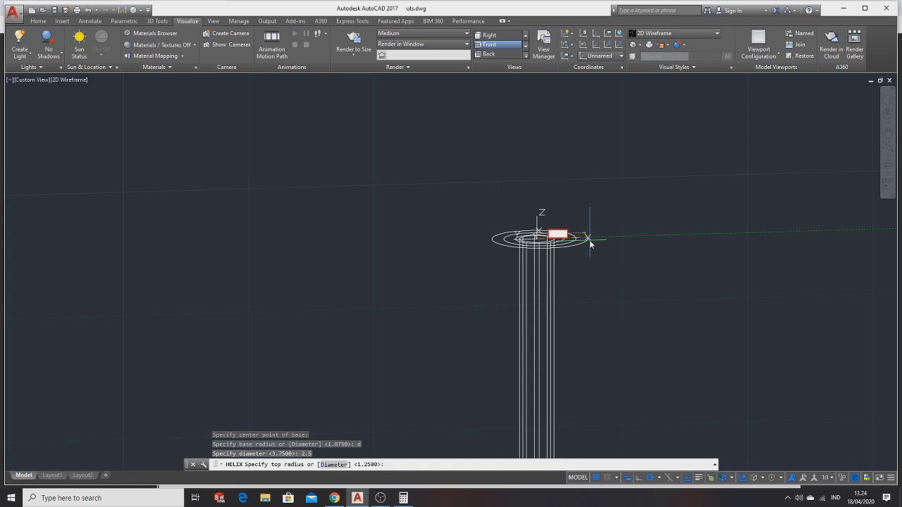
{"action": "type", "text": "1.25"}
{"action": "key", "text": "Return"}
{"action": "key", "text": "Return"}
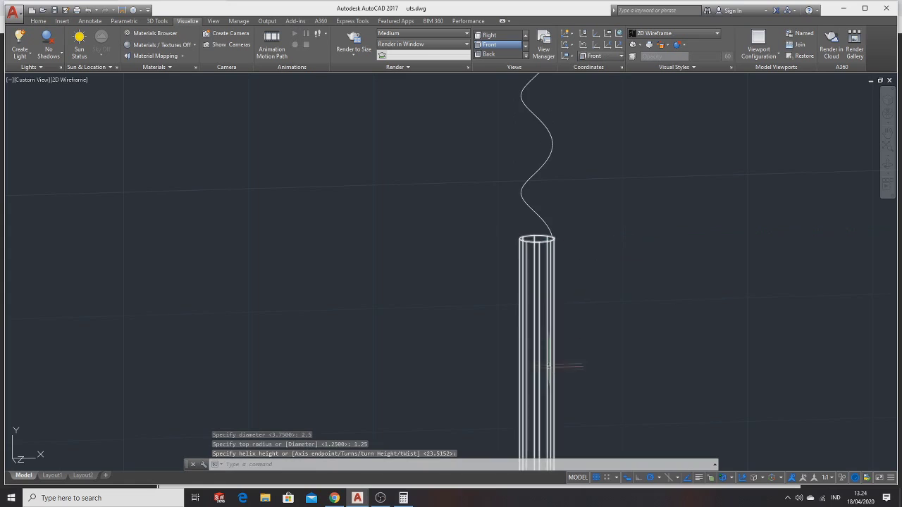
{"action": "scroll", "coordinate": [546, 200], "scroll_direction": "down", "scroll_amount": 4}
{"action": "left_click", "coordinate": [545, 185]}
{"action": "left_click", "coordinate": [547, 182]}
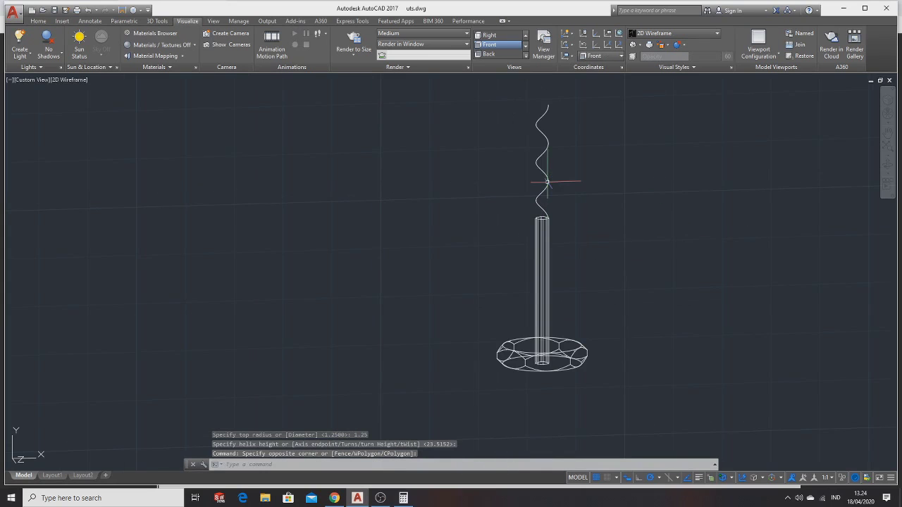
Step: Stretch the helix's top grip down so the helix runs inside the post
{"action": "left_click", "coordinate": [548, 141]}
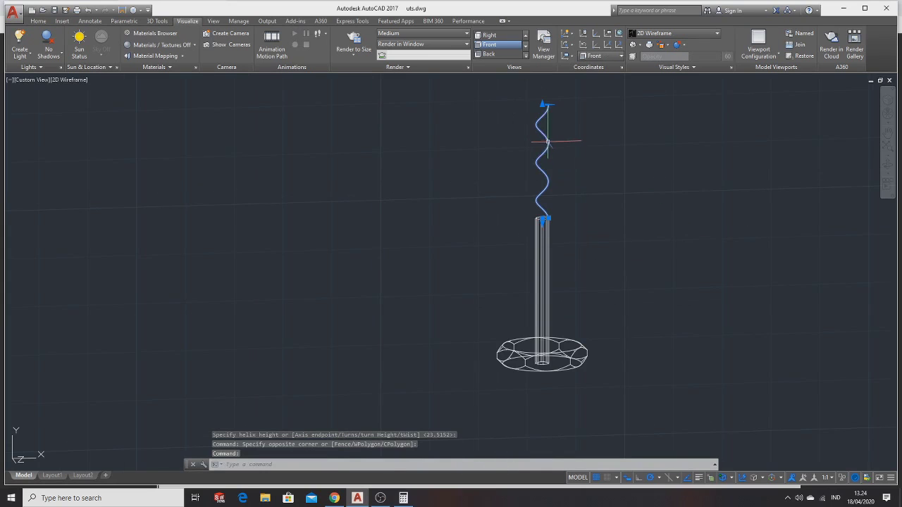
{"action": "left_click", "coordinate": [543, 104]}
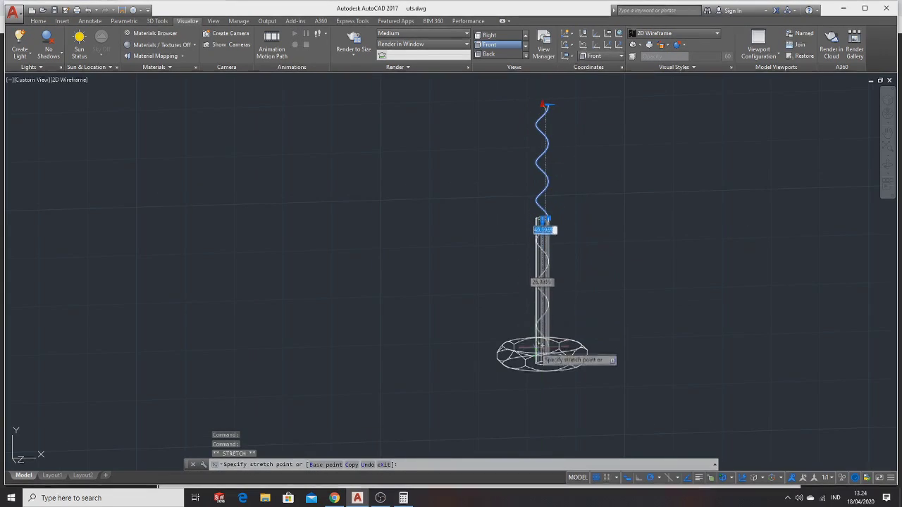
{"action": "left_click", "coordinate": [541, 347]}
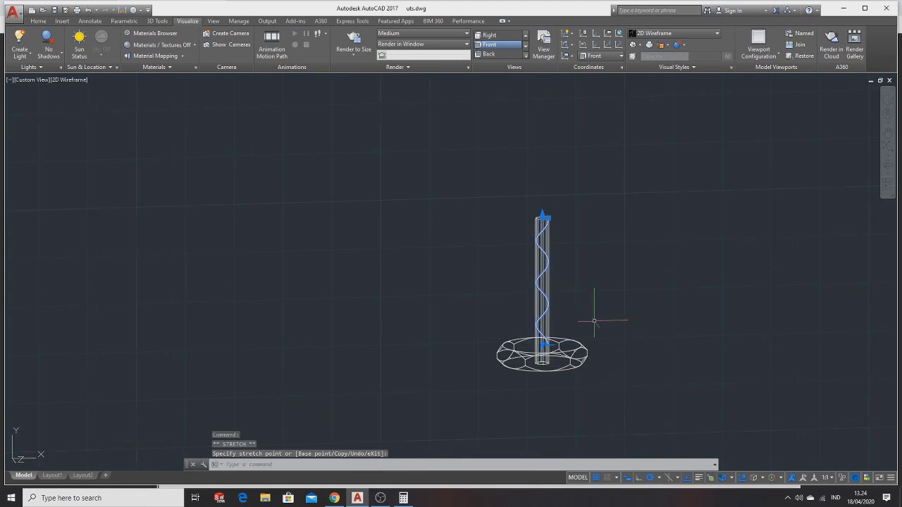
{"action": "scroll", "coordinate": [594, 317], "scroll_direction": "up", "scroll_amount": 2}
{"action": "key", "text": "Escape"}
{"action": "scroll", "coordinate": [479, 288], "scroll_direction": "down", "scroll_amount": 2}
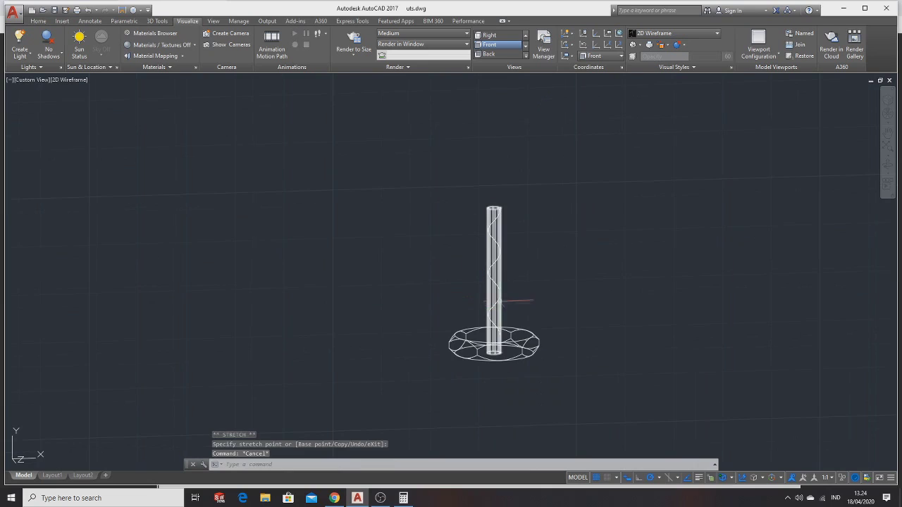
Step: Set the helix to 20 turns in Quick Properties
{"action": "left_click", "coordinate": [502, 280]}
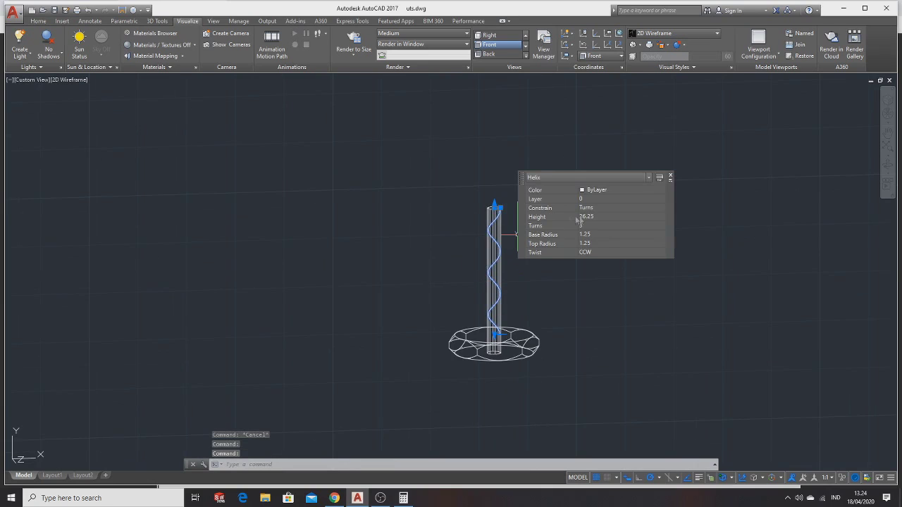
{"action": "left_click", "coordinate": [596, 225]}
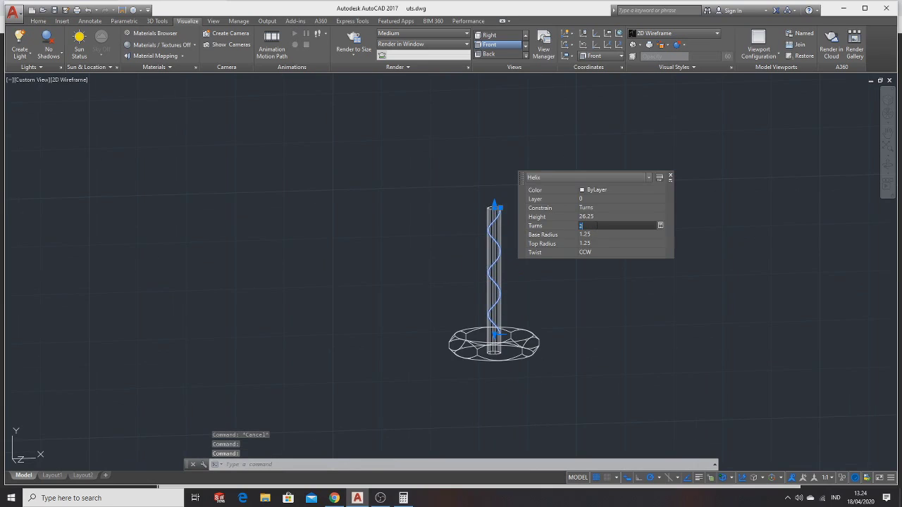
{"action": "type", "text": "20"}
{"action": "key", "text": "Tab"}
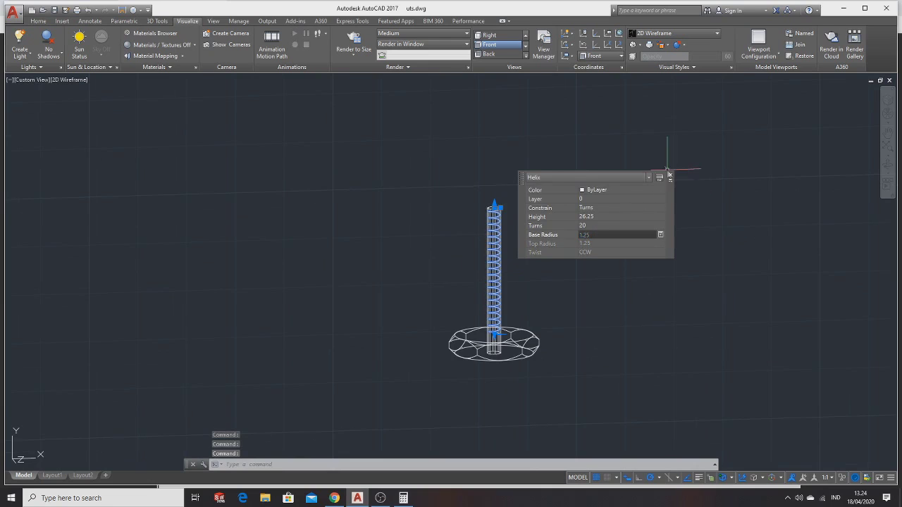
{"action": "left_click", "coordinate": [670, 177]}
{"action": "left_click", "coordinate": [576, 201]}
{"action": "key", "text": "Escape"}
{"action": "key", "text": "Escape"}
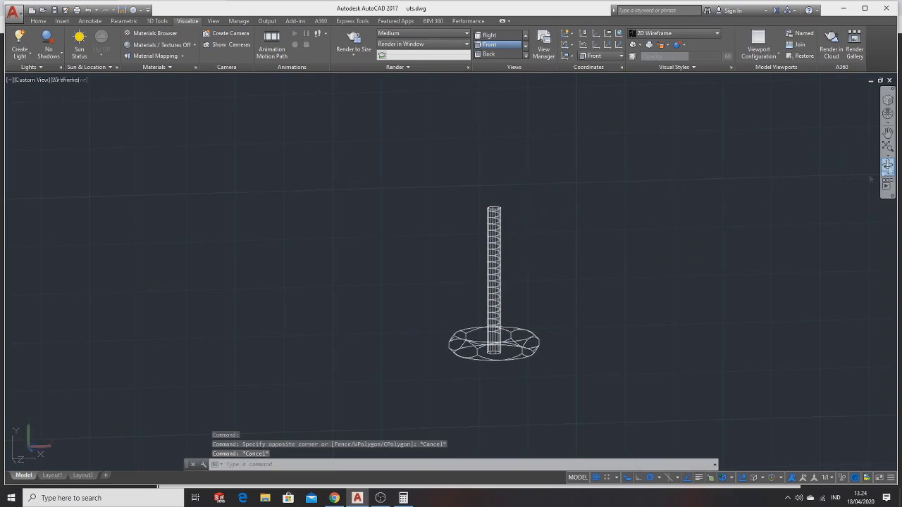
Step: Orbit the model to inspect the helix coiled along the post
{"action": "left_click", "coordinate": [886, 166]}
{"action": "left_click_drag", "start_coordinate": [650, 200], "coordinate": [536, 221]}
{"action": "scroll", "coordinate": [536, 220], "scroll_direction": "up", "scroll_amount": 3}
{"action": "scroll", "coordinate": [515, 212], "scroll_direction": "up", "scroll_amount": 2}
{"action": "key", "text": "Escape"}
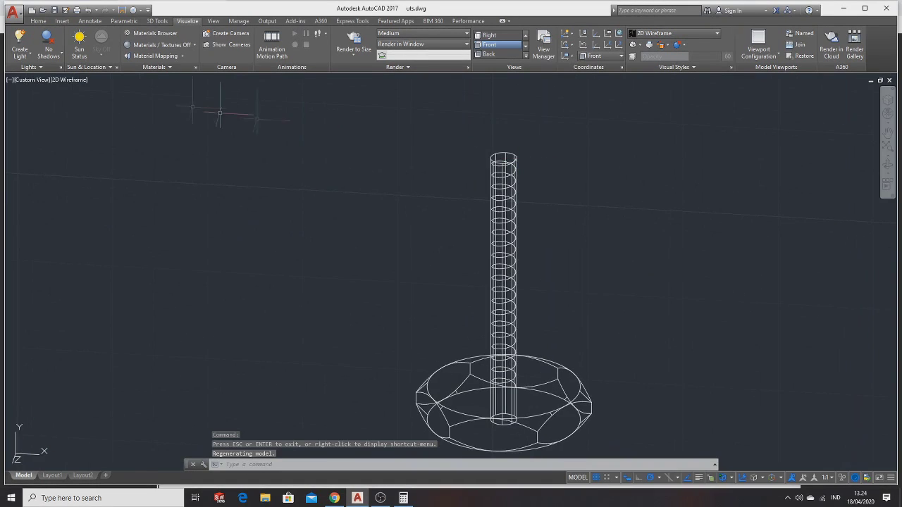
Step: In front view, draw a 1.5 vertical line and a 5-unit slanted line beside the spring
{"action": "left_click", "coordinate": [489, 45]}
{"action": "scroll", "coordinate": [413, 288], "scroll_direction": "up", "scroll_amount": 3}
{"action": "scroll", "coordinate": [380, 274], "scroll_direction": "up", "scroll_amount": 3}
{"action": "left_click", "coordinate": [38, 21]}
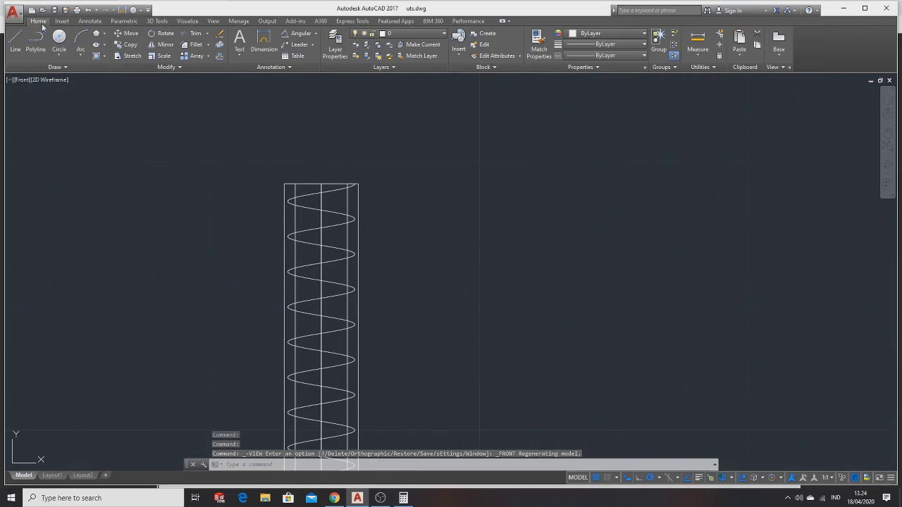
{"action": "left_click", "coordinate": [14, 42]}
{"action": "left_click", "coordinate": [663, 157]}
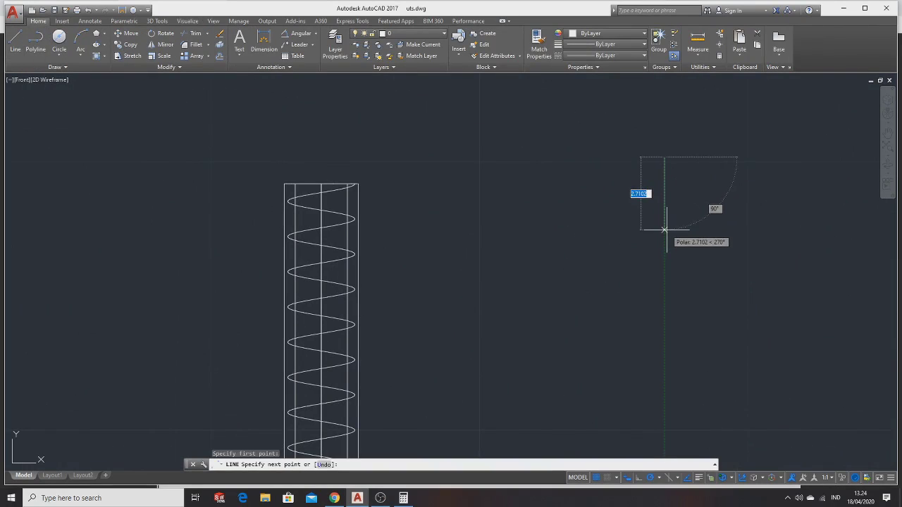
{"action": "type", "text": "1"}
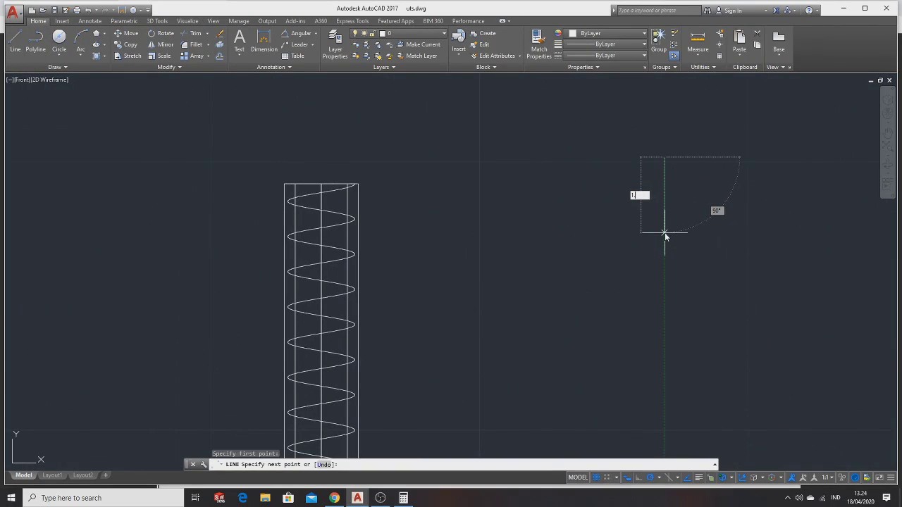
{"action": "type", "text": ".5"}
{"action": "key", "text": "Return"}
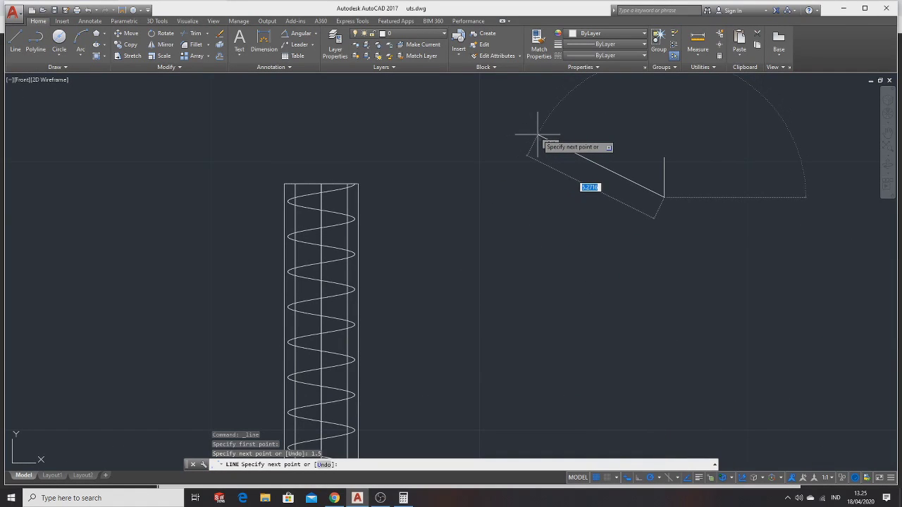
{"action": "type", "text": "5"}
{"action": "key", "text": "Return"}
{"action": "key", "text": "Escape"}
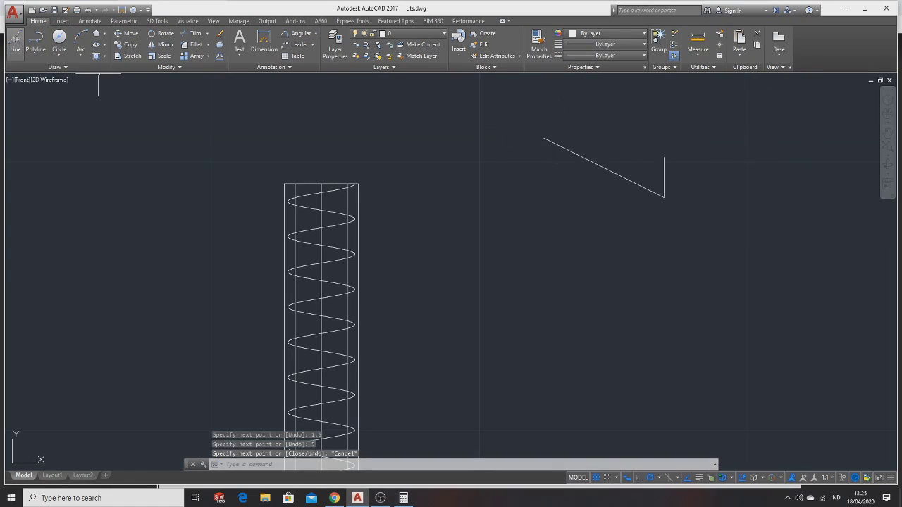
Step: Draw a second 5-unit line from the vertical segment's top end
{"action": "left_click", "coordinate": [15, 41]}
{"action": "left_click", "coordinate": [663, 157]}
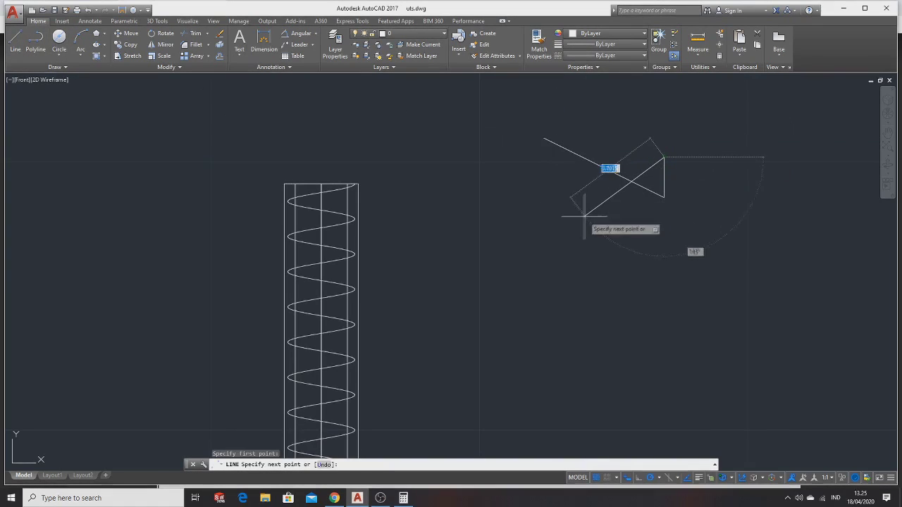
{"action": "type", "text": "5"}
{"action": "key", "text": "Return"}
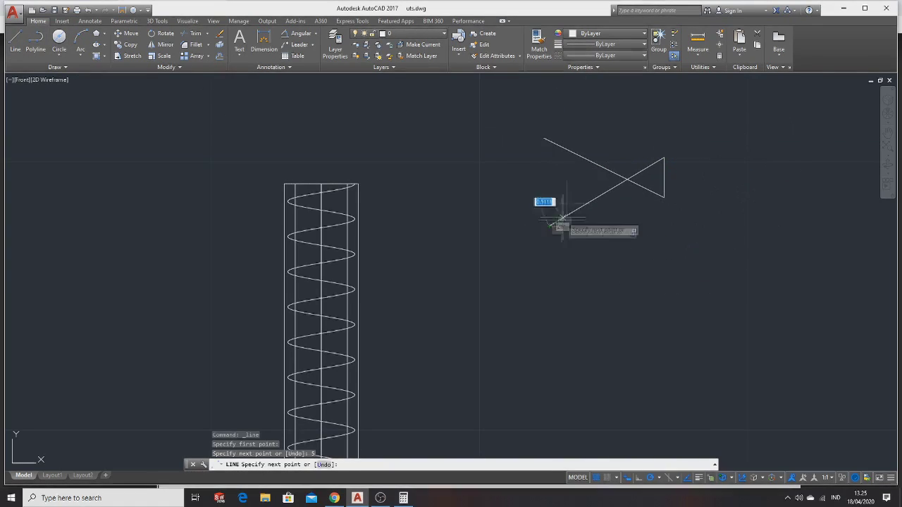
{"action": "key", "text": "Escape"}
{"action": "type", "text": "t"}
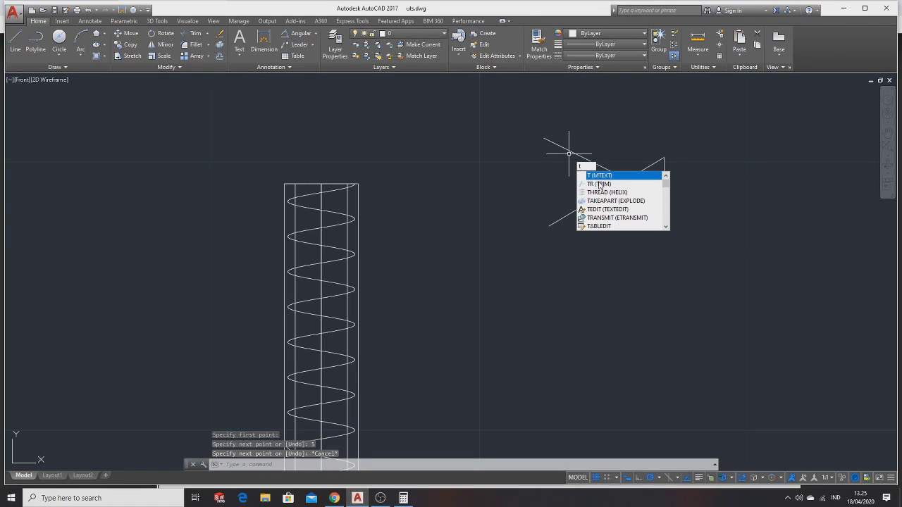
Step: Trim the leftover line segments so only the closed triangle remains
{"action": "left_click", "coordinate": [598, 183]}
{"action": "key", "text": "Return"}
{"action": "left_click", "coordinate": [599, 196]}
{"action": "left_click", "coordinate": [600, 195]}
{"action": "left_click", "coordinate": [600, 195]}
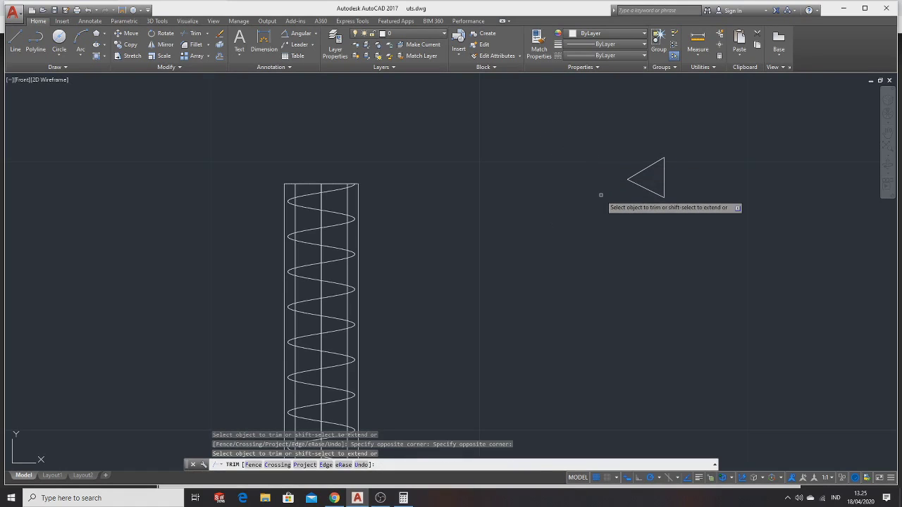
Step: Join the three triangle edges into one closed polyline
{"action": "key", "text": "Return"}
{"action": "left_click", "coordinate": [604, 134]}
{"action": "left_click", "coordinate": [732, 237]}
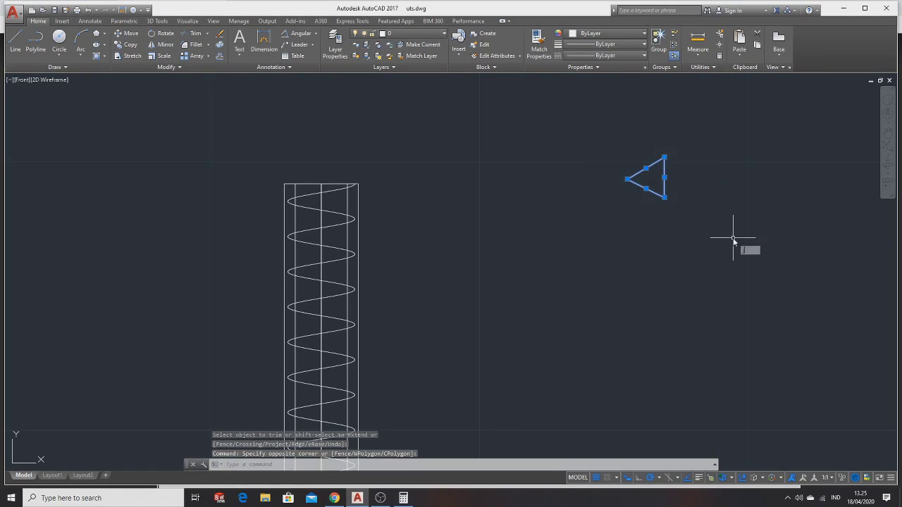
{"action": "type", "text": "JOIN"}
{"action": "key", "text": "Return"}
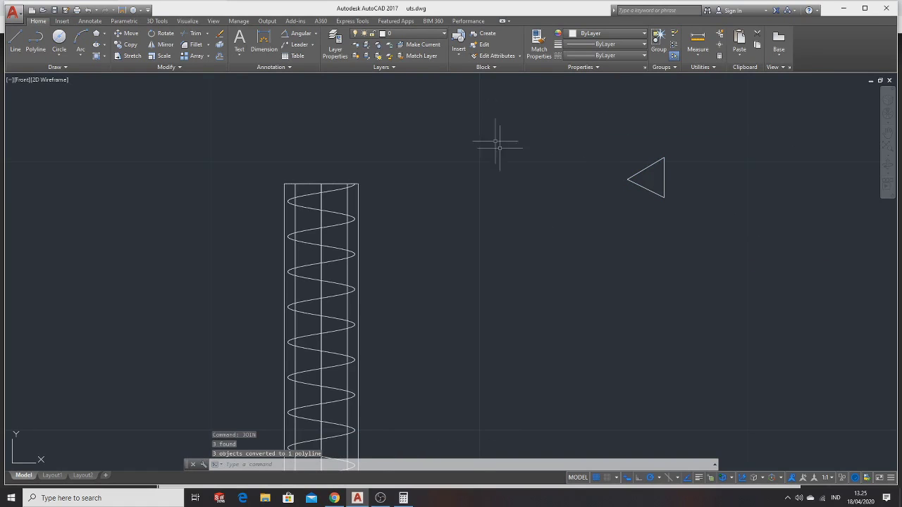
Step: Move the triangle from its left vertex to the top of the column
{"action": "right_click", "coordinate": [665, 172]}
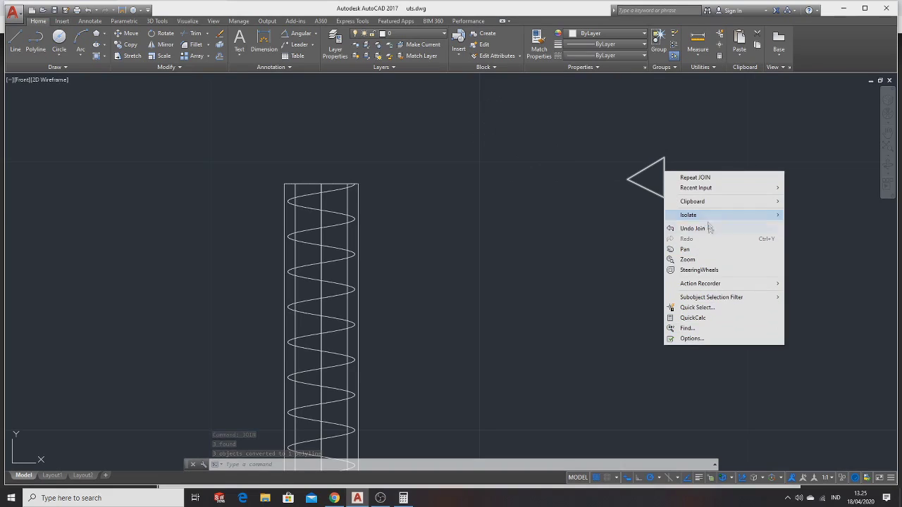
{"action": "left_click", "coordinate": [698, 177]}
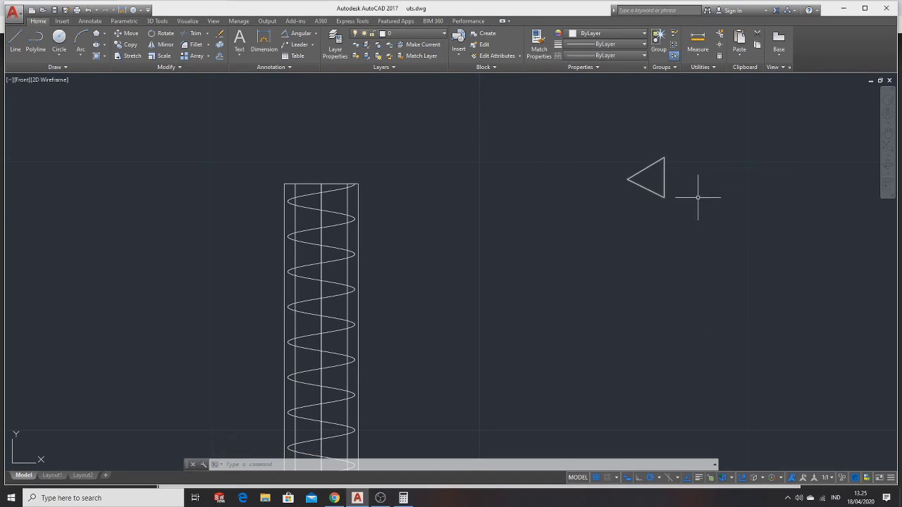
{"action": "left_click", "coordinate": [665, 178]}
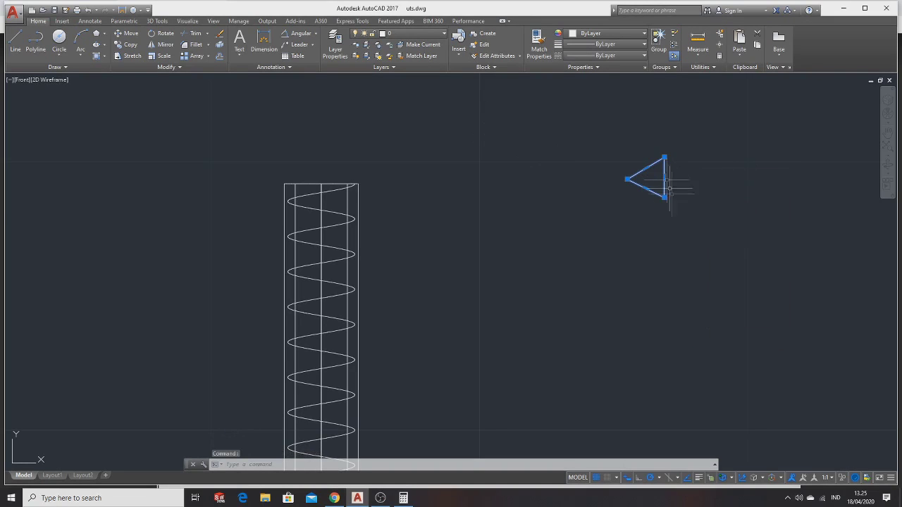
{"action": "key", "text": "Escape"}
{"action": "left_click", "coordinate": [664, 176]}
{"action": "right_click", "coordinate": [664, 174]}
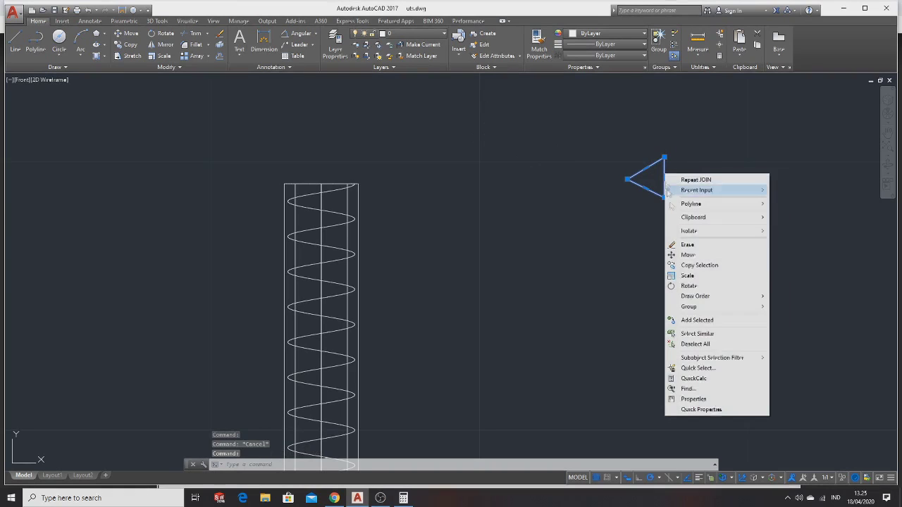
{"action": "left_click", "coordinate": [687, 255]}
{"action": "left_click", "coordinate": [626, 179]}
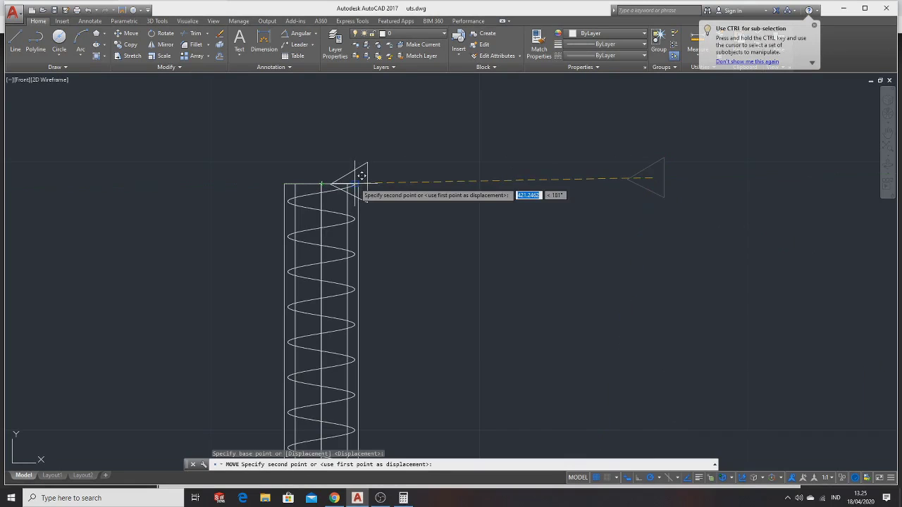
{"action": "left_click", "coordinate": [331, 185]}
Step: Sweep the triangle profile along the helix with Alignment set to No
{"action": "left_click", "coordinate": [887, 166]}
{"action": "mouse_move", "coordinate": [584, 177]}
{"action": "left_mouse_down"}
{"action": "mouse_move", "coordinate": [536, 222]}
{"action": "mouse_move", "coordinate": [379, 191]}
{"action": "mouse_move", "coordinate": [426, 167]}
{"action": "left_mouse_up"}
{"action": "key", "text": "Escape"}
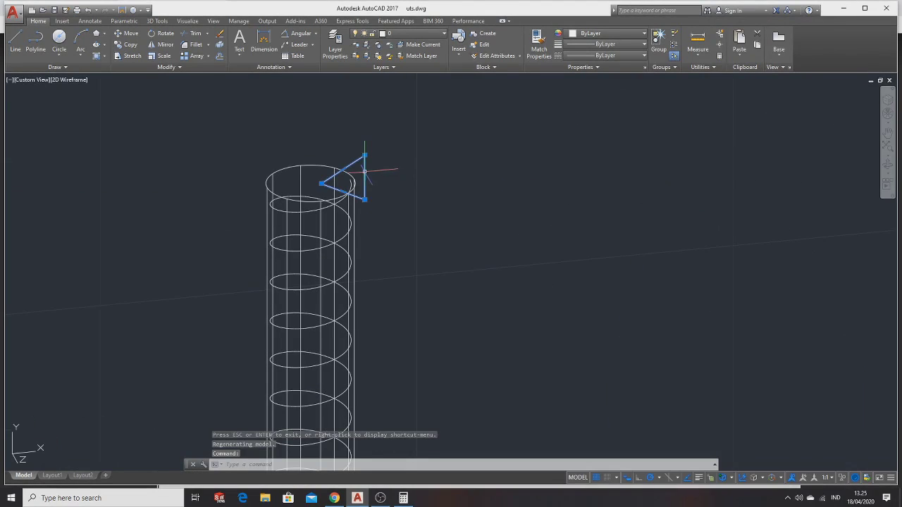
{"action": "type", "text": "sw"}
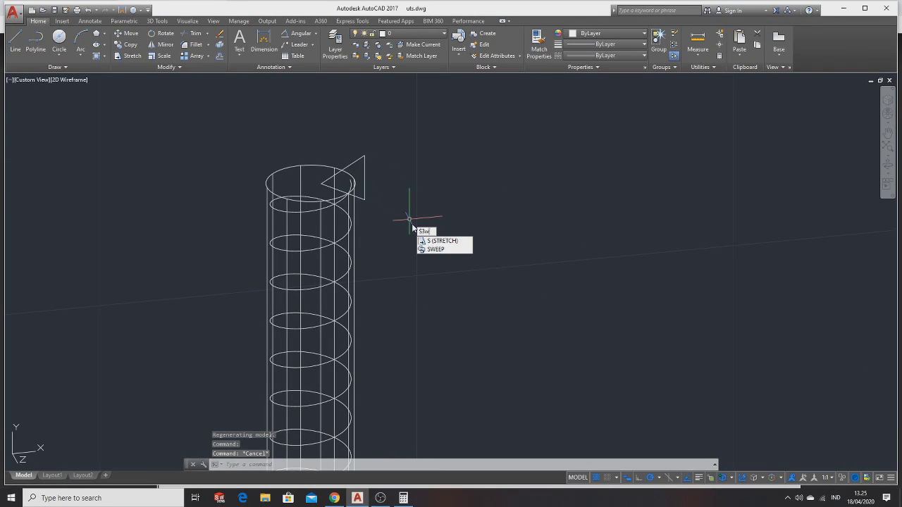
{"action": "key", "text": "Down"}
{"action": "key", "text": "Return"}
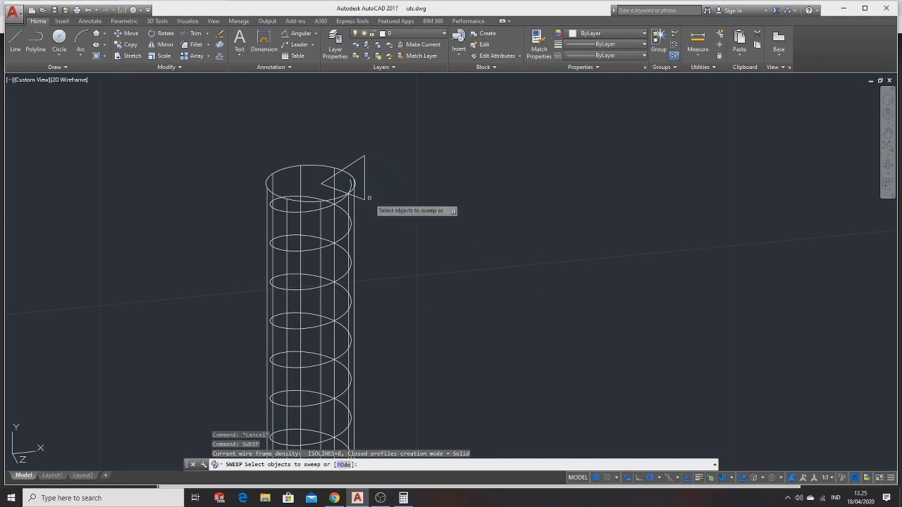
{"action": "left_click", "coordinate": [365, 186]}
{"action": "key", "text": "Return"}
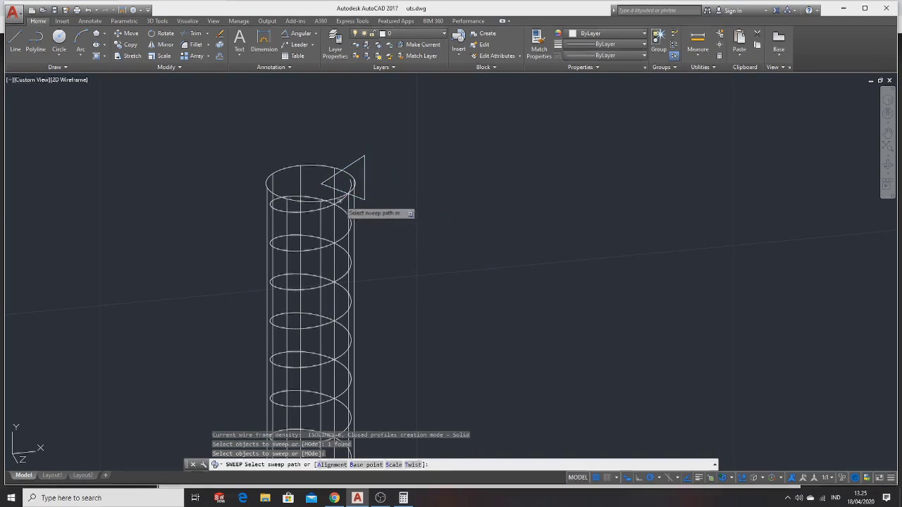
{"action": "right_click", "coordinate": [360, 186]}
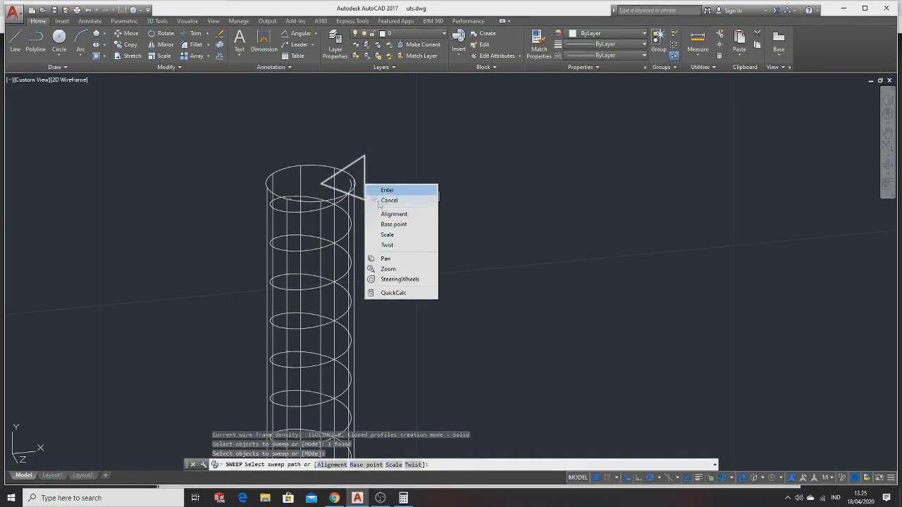
{"action": "left_click", "coordinate": [404, 214]}
{"action": "left_click", "coordinate": [419, 249]}
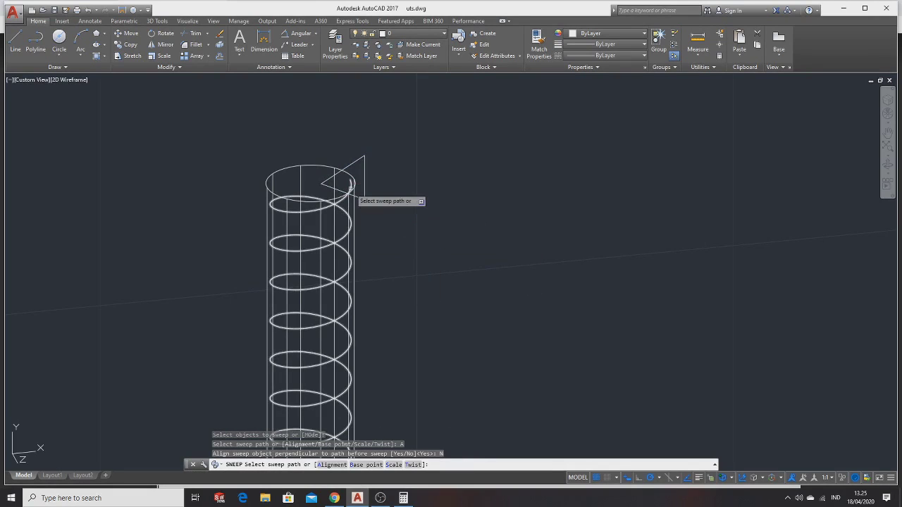
{"action": "left_click", "coordinate": [347, 196]}
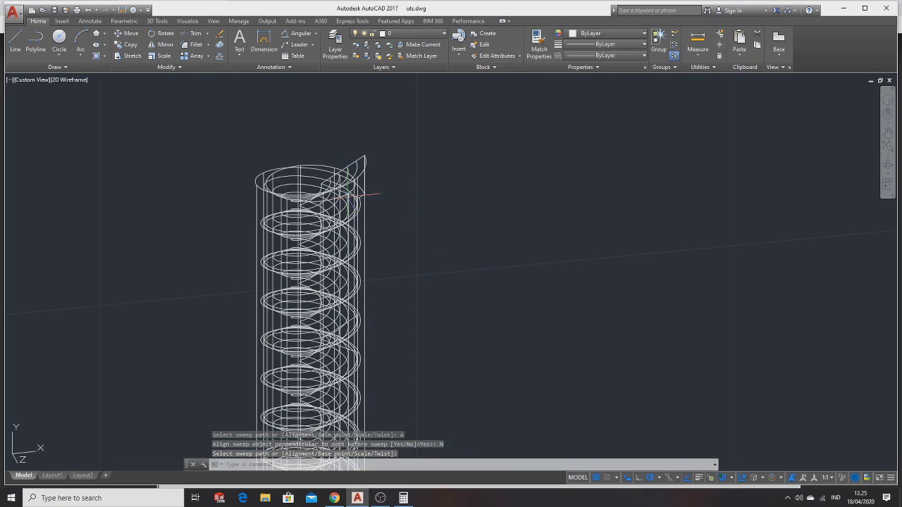
Step: Orbit the view to see the swept thread coil from the side
{"action": "key", "text": "Return"}
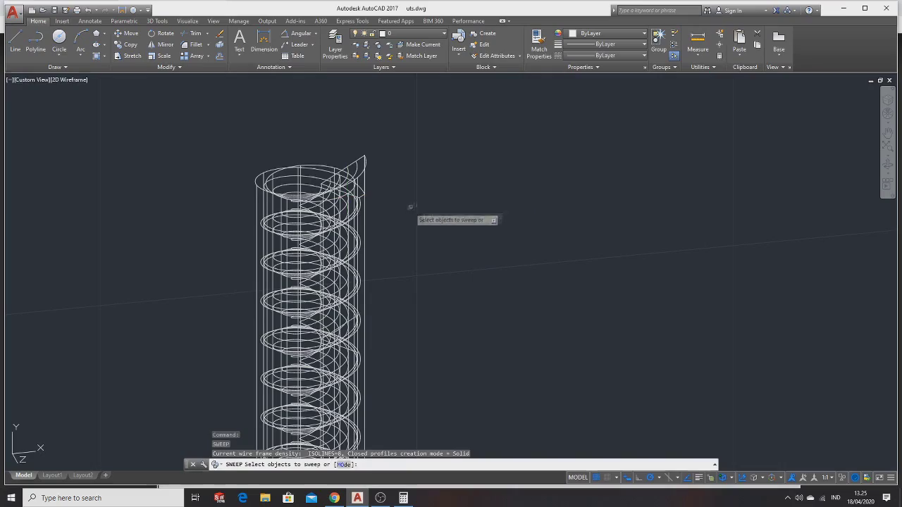
{"action": "key", "text": "Escape"}
{"action": "left_click", "coordinate": [887, 166]}
{"action": "mouse_move", "coordinate": [651, 181]}
{"action": "left_mouse_down"}
{"action": "mouse_move", "coordinate": [581, 138]}
{"action": "mouse_move", "coordinate": [601, 139]}
{"action": "mouse_move", "coordinate": [626, 148]}
{"action": "mouse_move", "coordinate": [487, 162]}
{"action": "mouse_move", "coordinate": [524, 254]}
{"action": "mouse_move", "coordinate": [519, 185]}
{"action": "left_mouse_up"}
{"action": "key", "text": "Escape"}
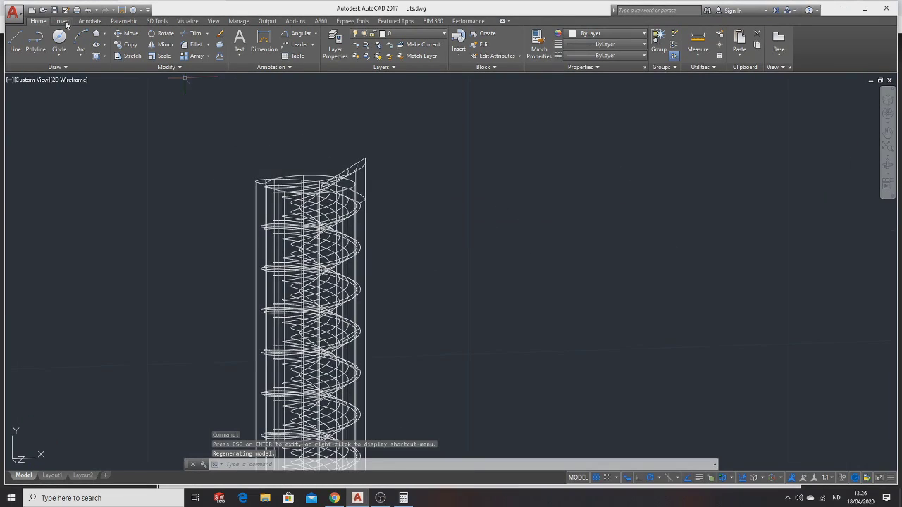
Step: Run Subtract from the 3D Tools tab with the shaft cylinder as the solid to keep
{"action": "left_click", "coordinate": [63, 22]}
{"action": "left_click", "coordinate": [156, 21]}
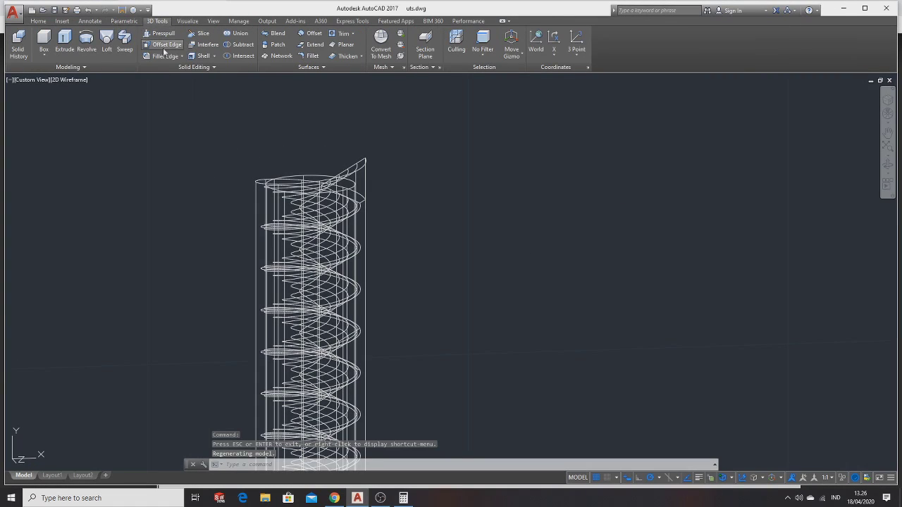
{"action": "left_click", "coordinate": [240, 44]}
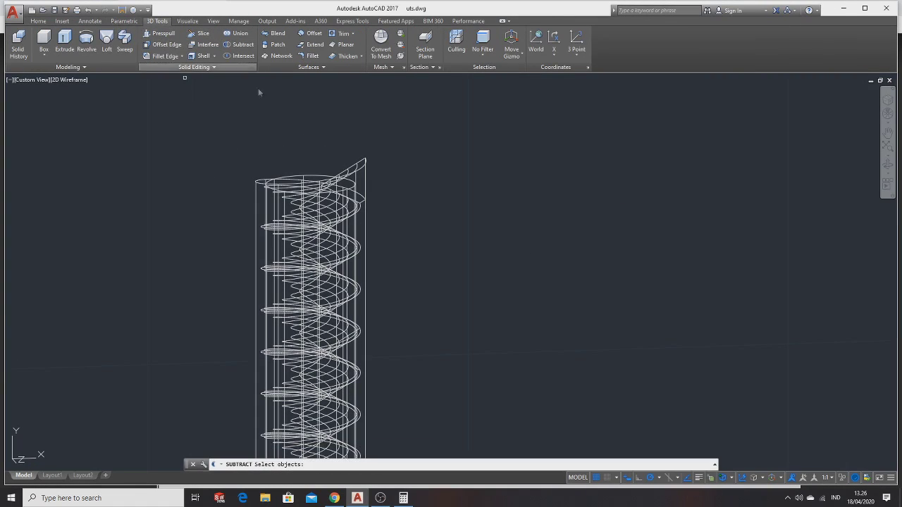
{"action": "left_click", "coordinate": [291, 176]}
{"action": "key", "text": "Return"}
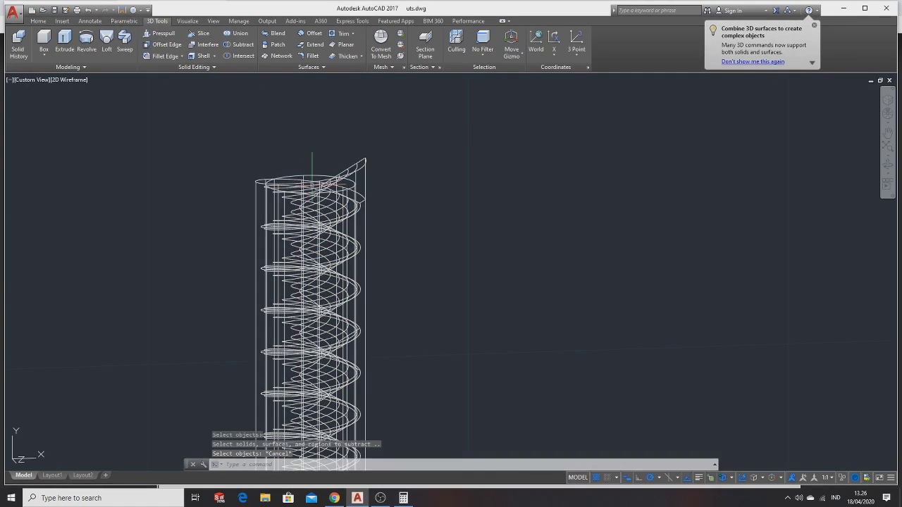
{"action": "left_click", "coordinate": [238, 33]}
{"action": "left_click", "coordinate": [243, 46]}
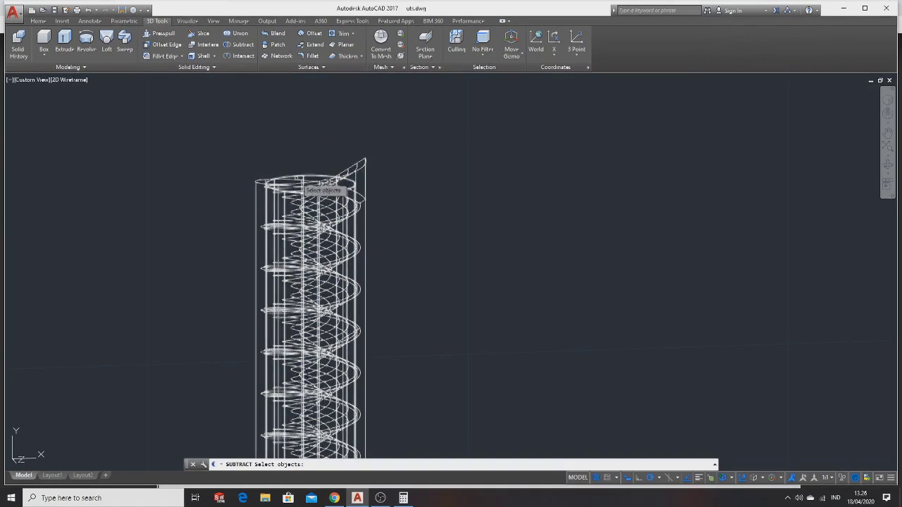
{"action": "left_click", "coordinate": [352, 185]}
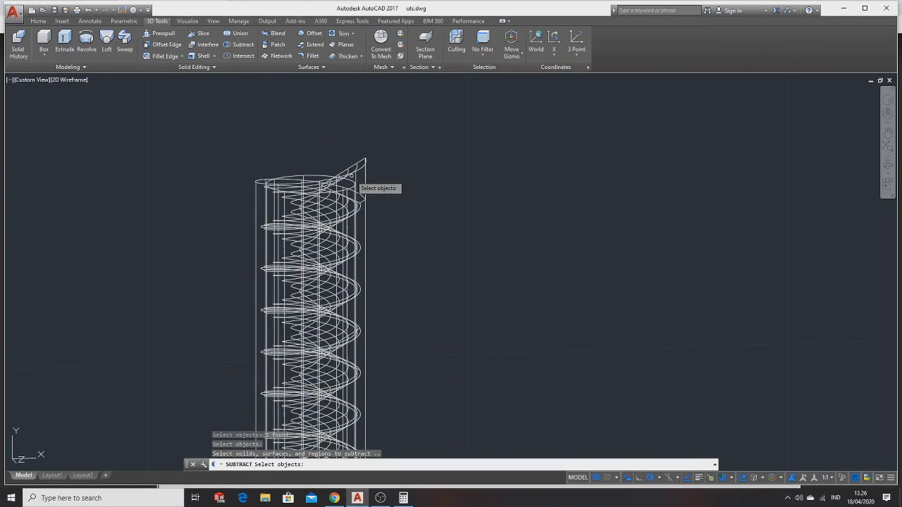
{"action": "key", "text": "Return"}
{"action": "scroll", "coordinate": [449, 216], "scroll_direction": "down", "scroll_amount": 5}
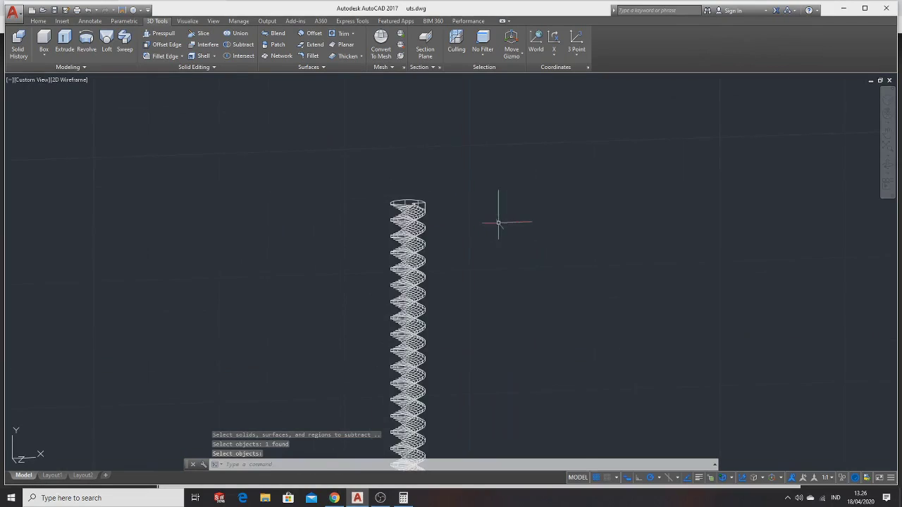
{"action": "scroll", "coordinate": [497, 218], "scroll_direction": "down", "scroll_amount": 3}
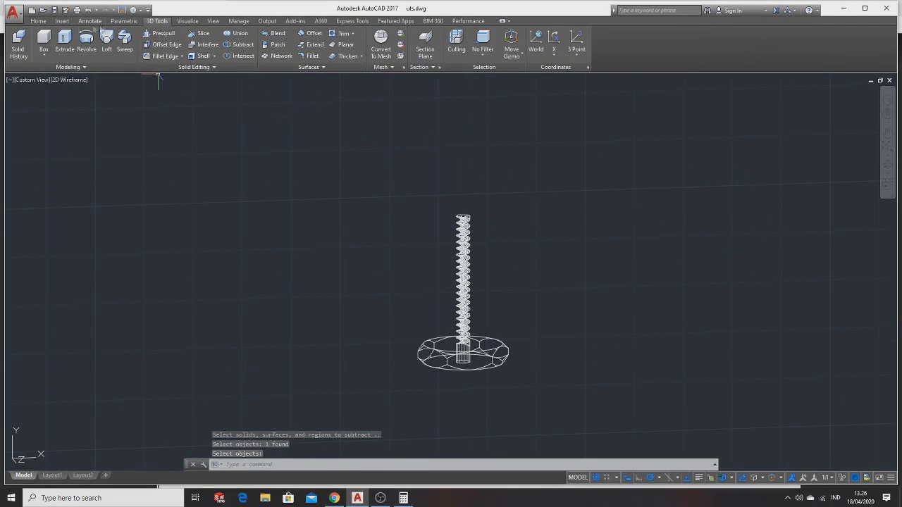
Step: Display the model shaded and orbit to view the bolt from the side
{"action": "left_click", "coordinate": [188, 21]}
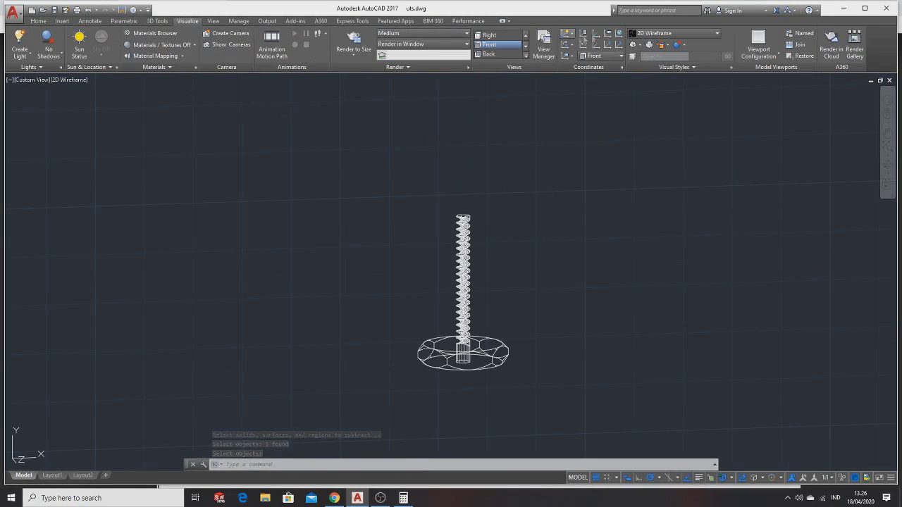
{"action": "left_click", "coordinate": [659, 33]}
{"action": "left_click", "coordinate": [646, 87]}
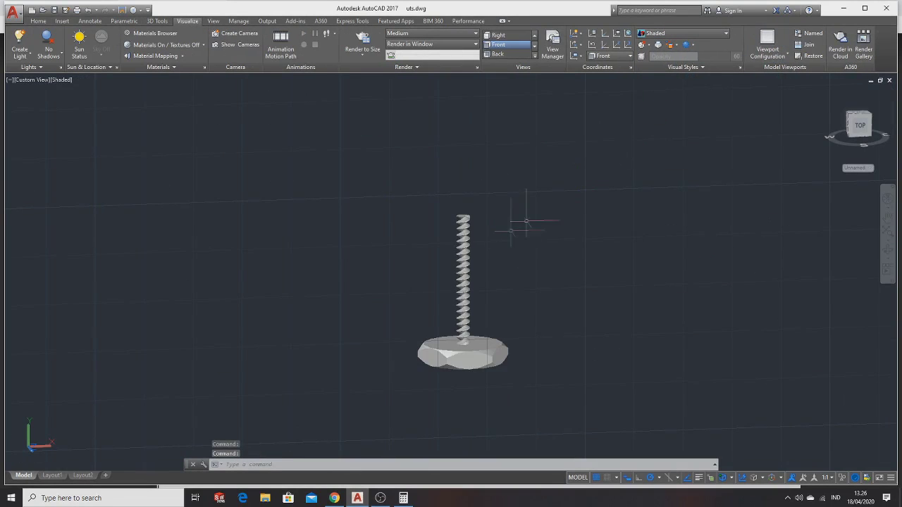
{"action": "left_click", "coordinate": [887, 251]}
{"action": "mouse_move", "coordinate": [643, 244]}
{"action": "left_mouse_down"}
{"action": "mouse_move", "coordinate": [577, 244]}
{"action": "mouse_move", "coordinate": [591, 232]}
{"action": "left_mouse_up"}
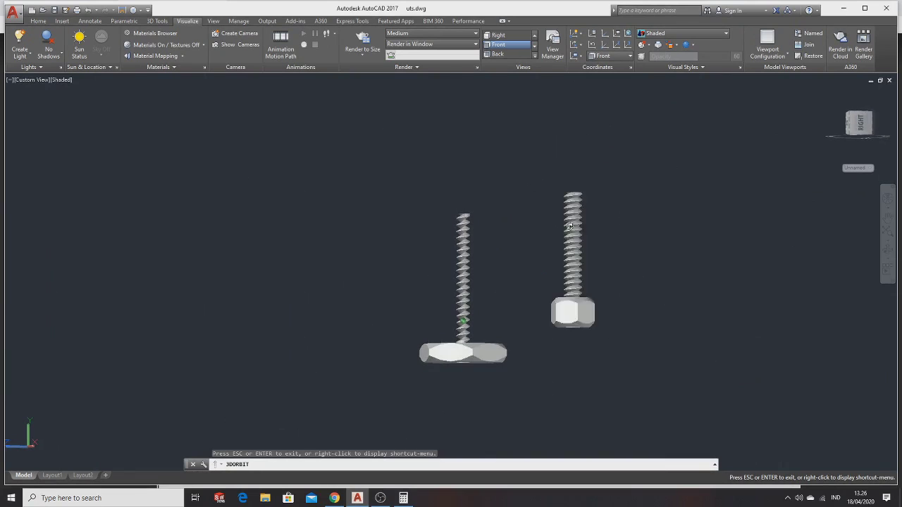
{"action": "scroll", "coordinate": [512, 246], "scroll_direction": "up", "scroll_amount": 2}
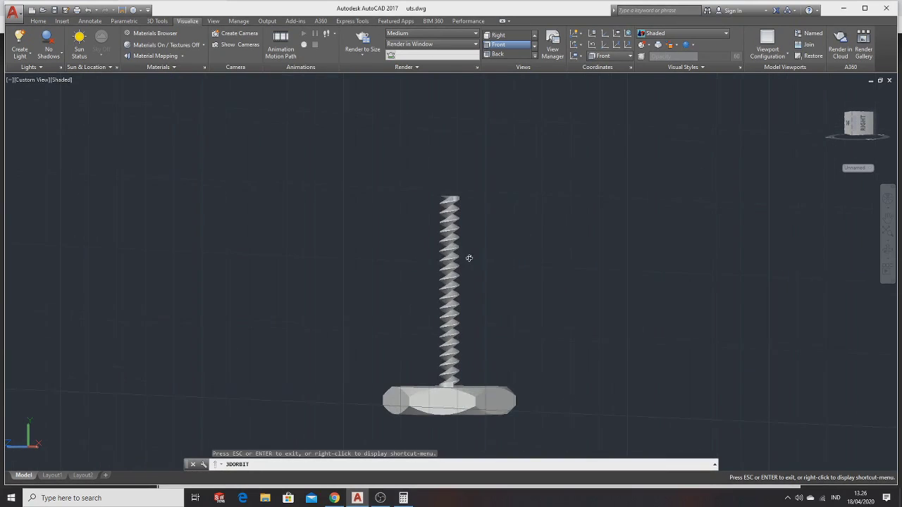
{"action": "scroll", "coordinate": [467, 256], "scroll_direction": "up", "scroll_amount": 2}
{"action": "key", "text": "Escape"}
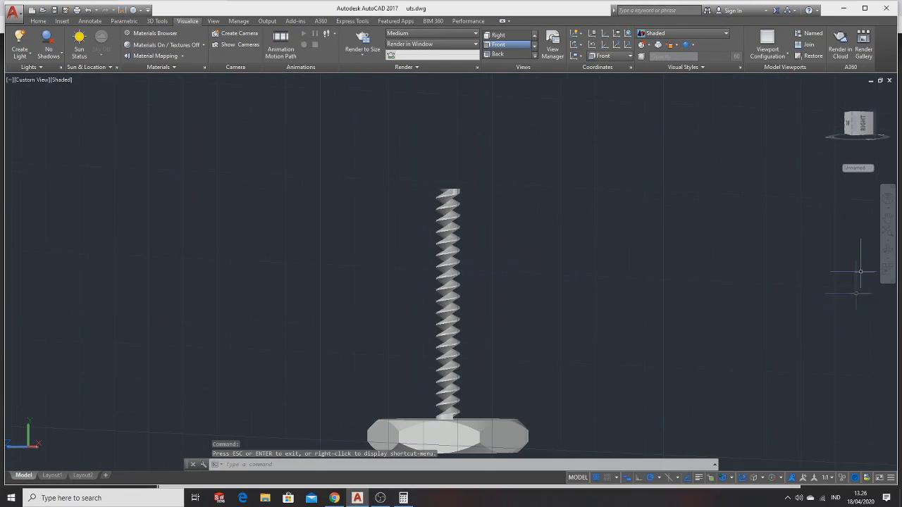
Step: Window-select the left bolt and run JOIN on its pieces
{"action": "left_click", "coordinate": [282, 133]}
{"action": "scroll", "coordinate": [574, 435], "scroll_direction": "down", "scroll_amount": 3}
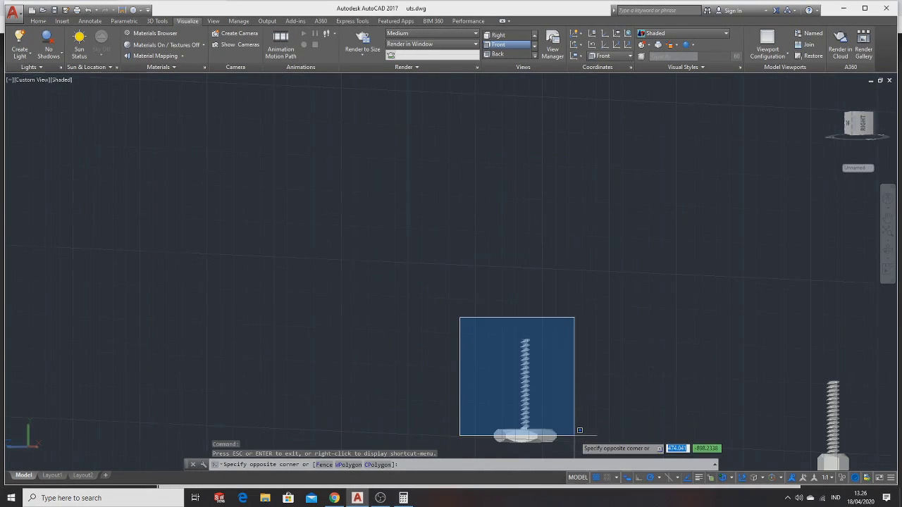
{"action": "key", "text": "Escape"}
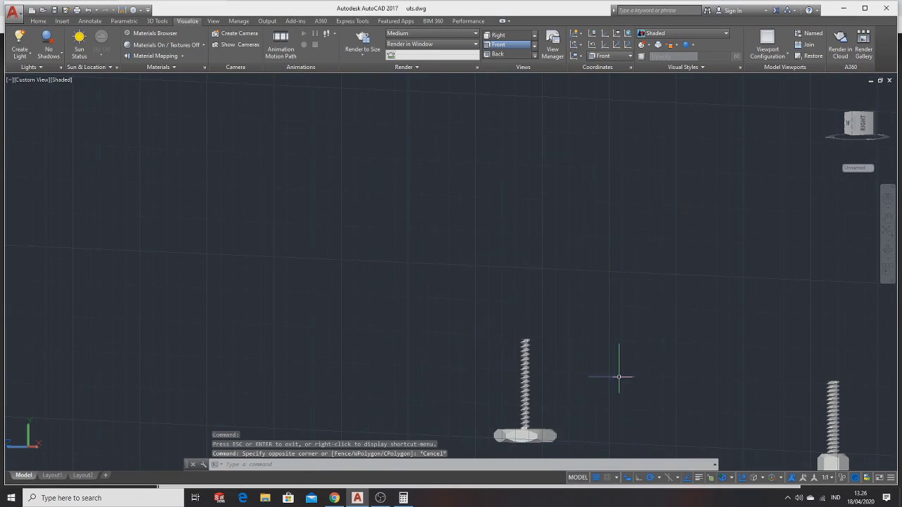
{"action": "left_click", "coordinate": [474, 323]}
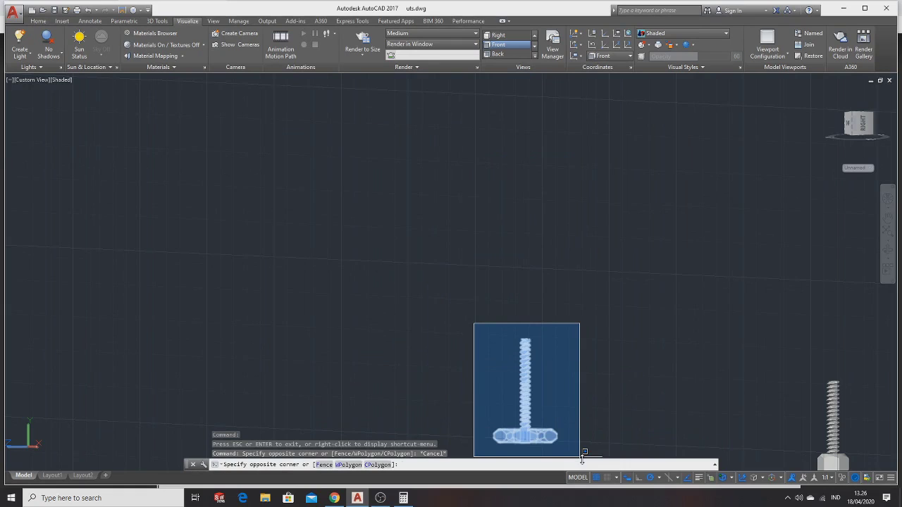
{"action": "left_click", "coordinate": [576, 449]}
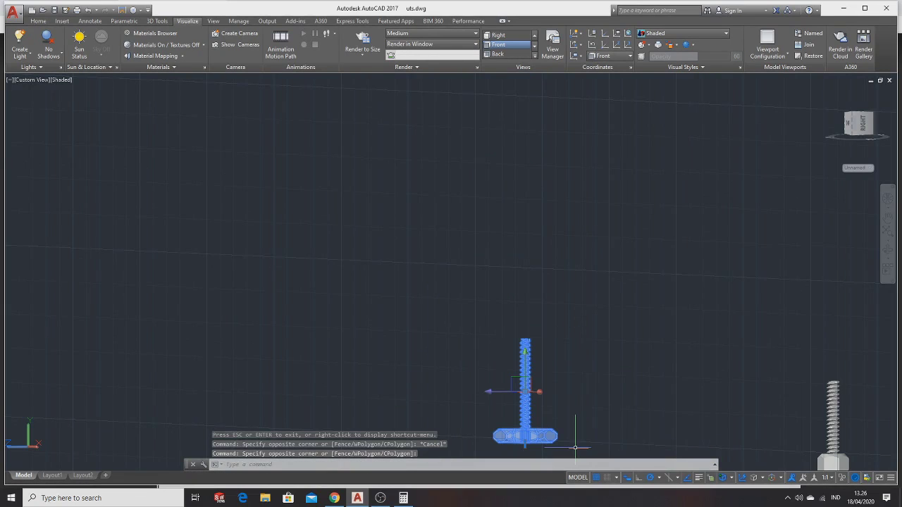
{"action": "type", "text": "J"}
{"action": "key", "text": "Return"}
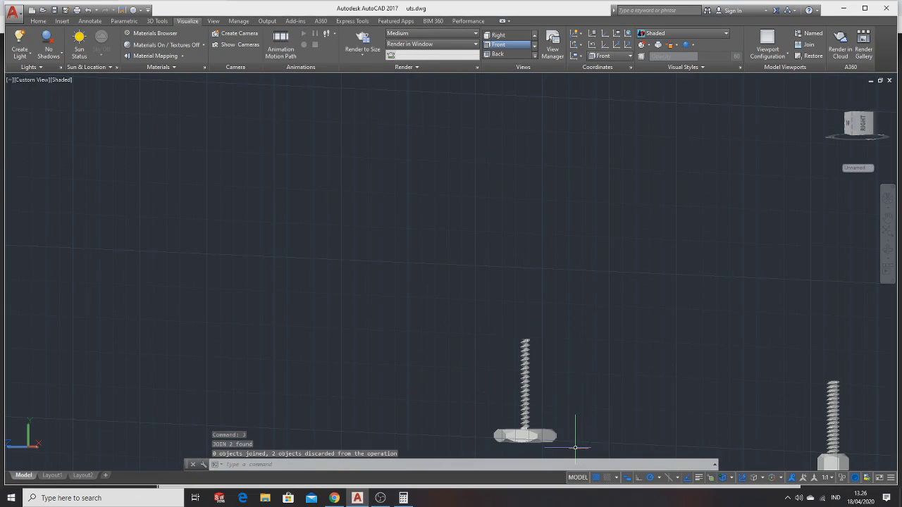
Step: Repeat JOIN on the right-hand bolt, then bring up the Pulley Support drawing
{"action": "scroll", "coordinate": [750, 359], "scroll_direction": "down", "scroll_amount": 3}
{"action": "left_click", "coordinate": [784, 381]}
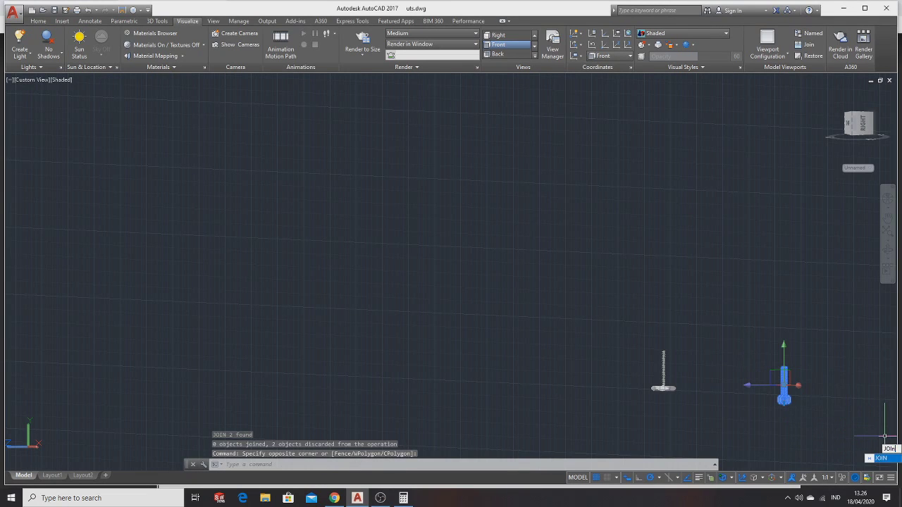
{"action": "key", "text": "Return"}
{"action": "key", "text": "alt+Tab"}
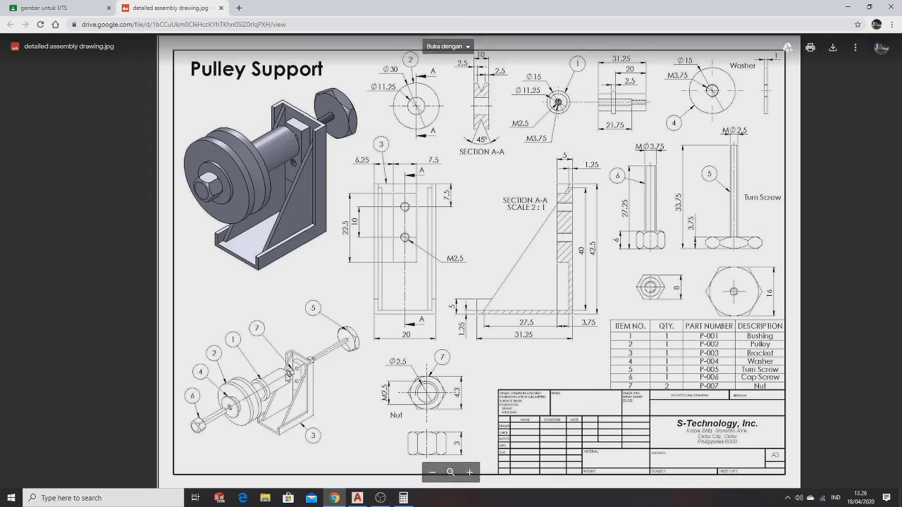
Step: Review the Pulley Support assembly drawing, then return to AutoCAD and pan the model
{"action": "key", "text": "alt+Tab"}
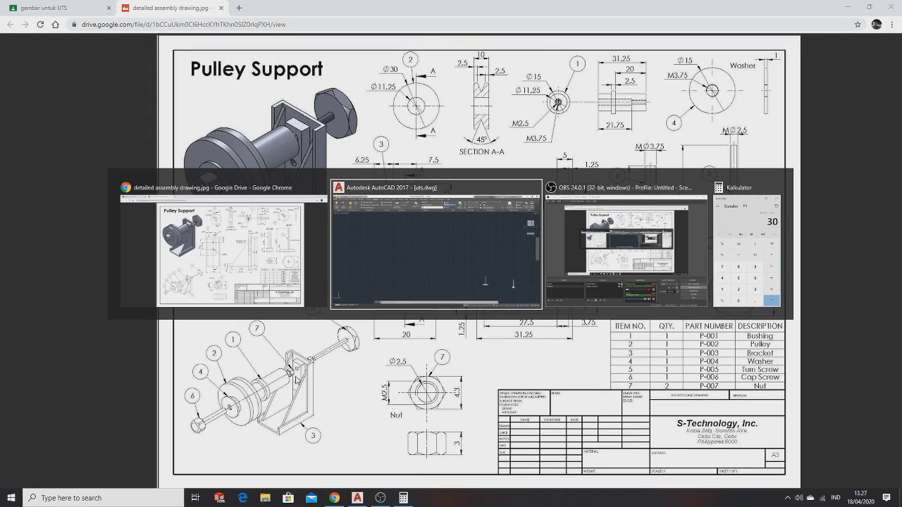
{"action": "key", "text": "alt+Tab"}
{"action": "scroll", "coordinate": [563, 296], "scroll_direction": "up", "scroll_amount": 5}
{"action": "middle_click_drag", "start_coordinate": [486, 234], "coordinate": [518, 284]}
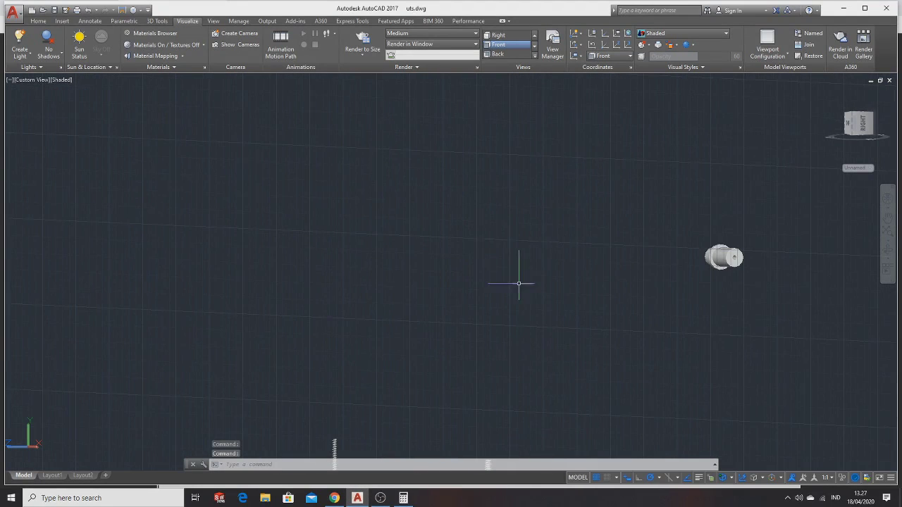
Step: Change the view from Front to Top
{"action": "scroll", "coordinate": [491, 248], "scroll_direction": "up", "scroll_amount": 1}
{"action": "scroll", "coordinate": [491, 248], "scroll_direction": "down", "scroll_amount": 3}
{"action": "scroll", "coordinate": [492, 248], "scroll_direction": "up", "scroll_amount": 1}
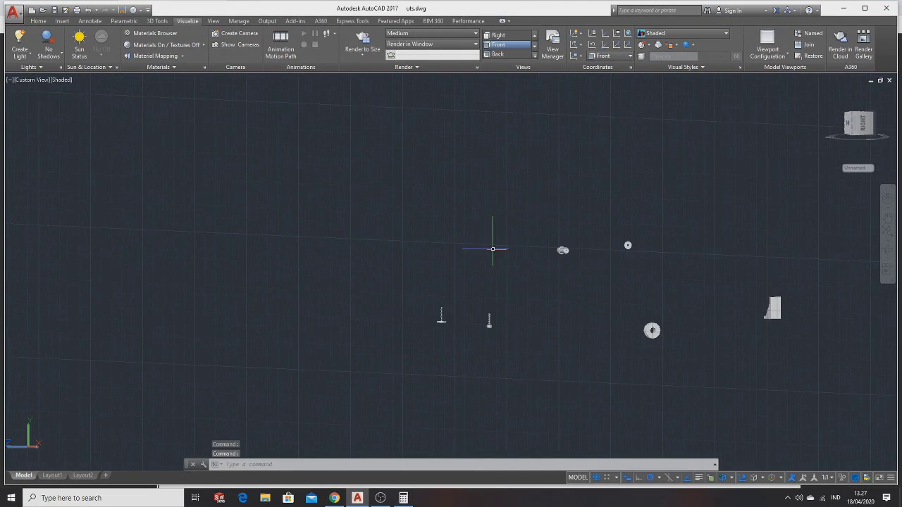
{"action": "left_click", "coordinate": [504, 47]}
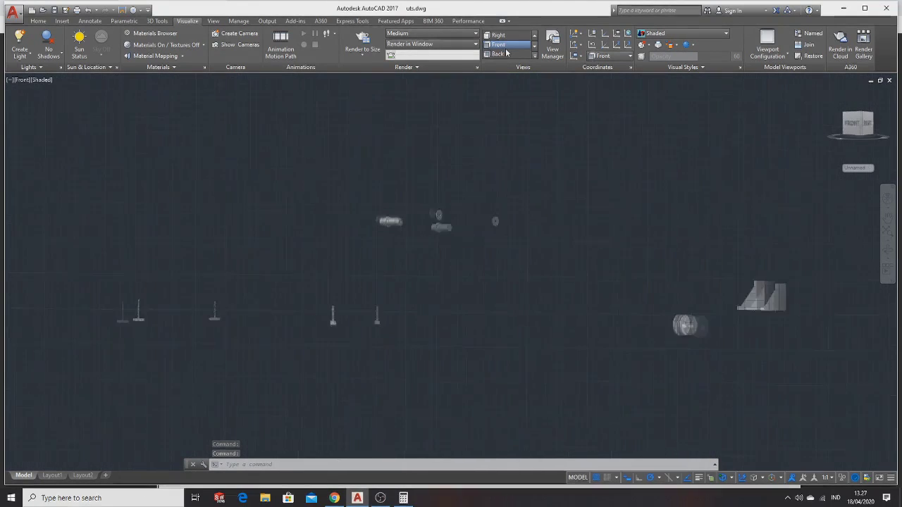
{"action": "left_click", "coordinate": [534, 34]}
{"action": "left_click", "coordinate": [498, 36]}
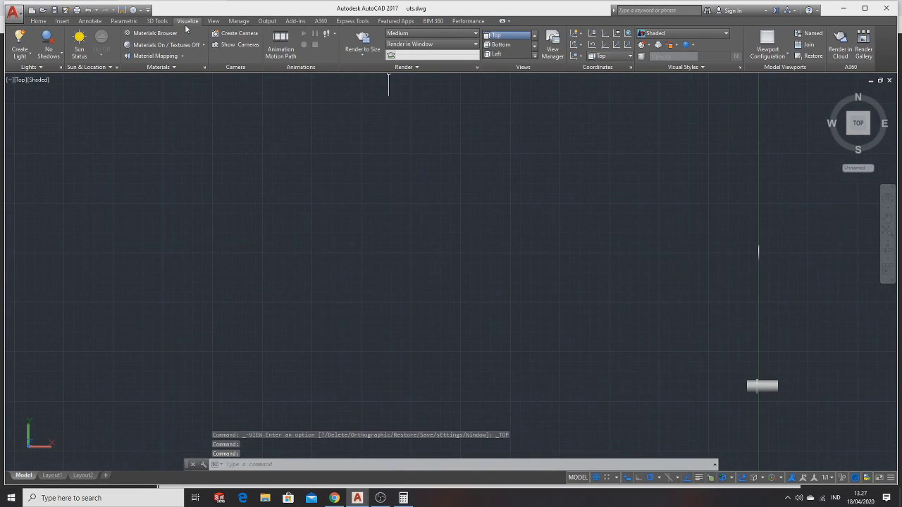
Step: Set the visual style to 2D Wireframe
{"action": "left_click", "coordinate": [682, 33]}
{"action": "left_click", "coordinate": [655, 51]}
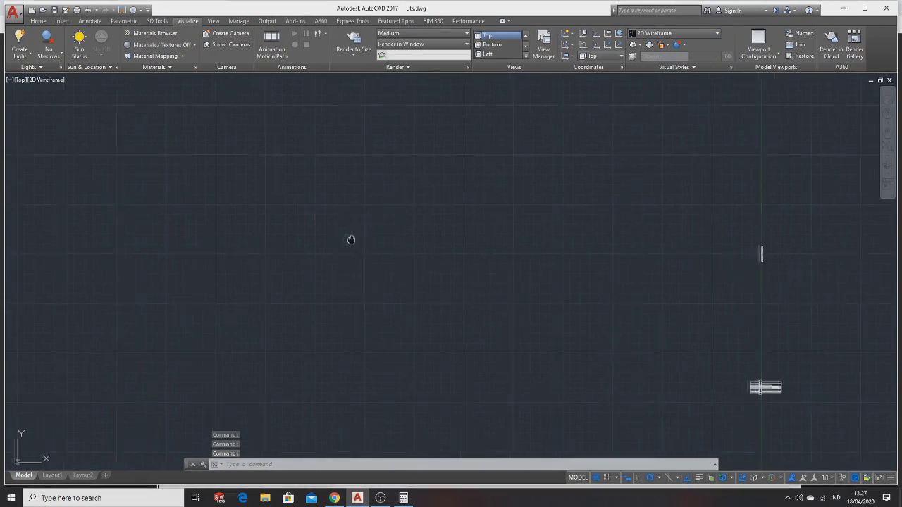
{"action": "left_click", "coordinate": [38, 21]}
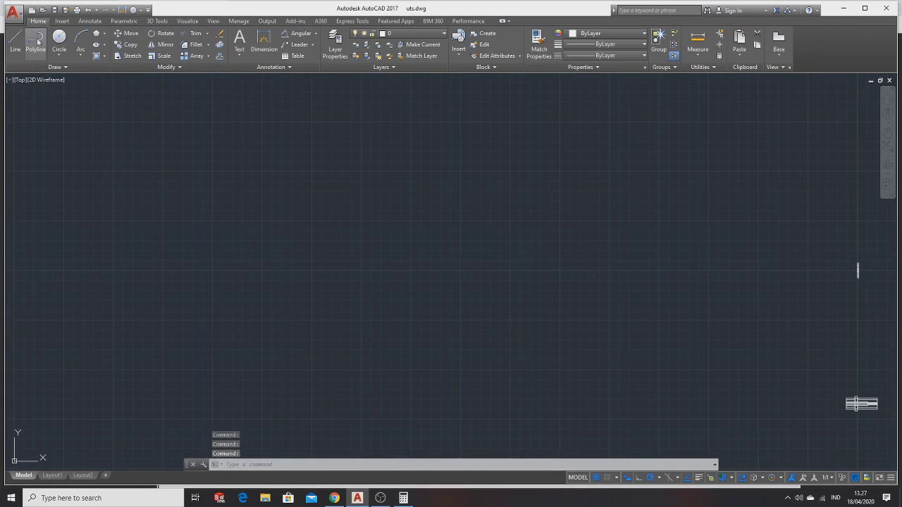
Step: Draw a circle with diameter 2.5 in the top view
{"action": "left_click", "coordinate": [59, 36]}
{"action": "left_click", "coordinate": [357, 194]}
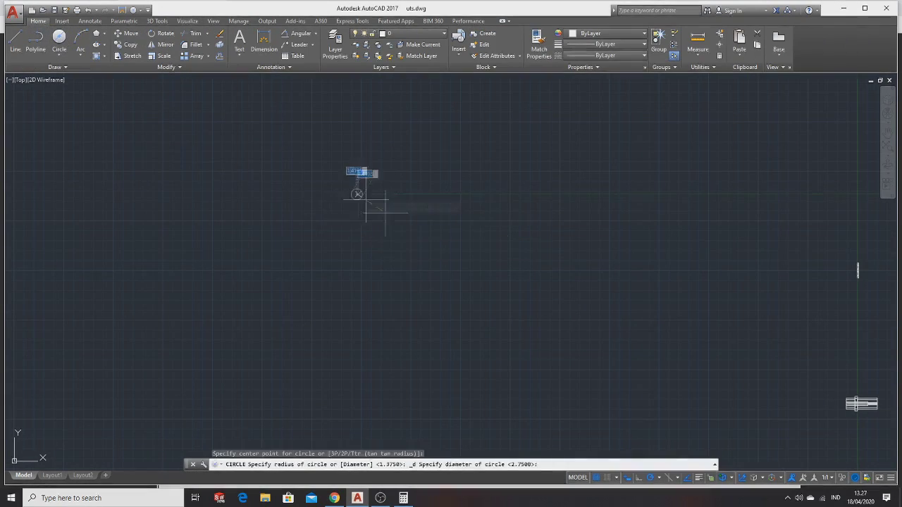
{"action": "type", "text": ".5"}
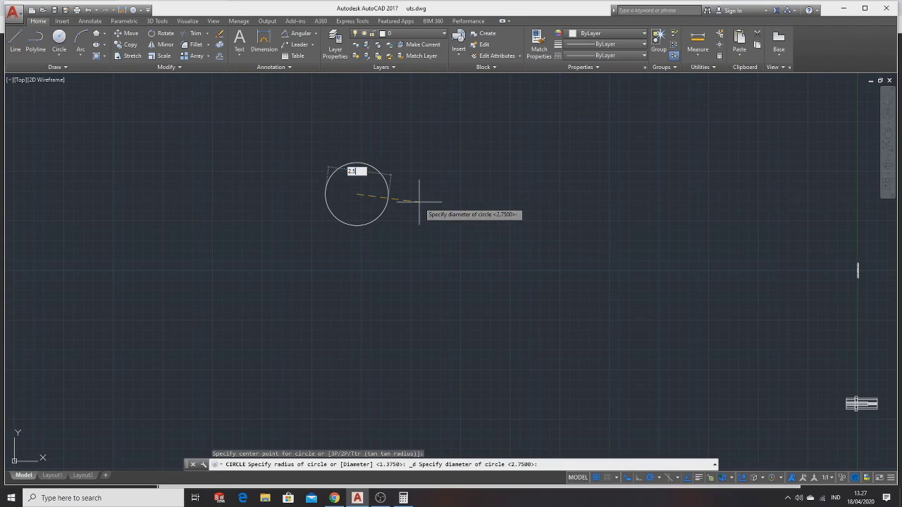
{"action": "key", "text": "Return"}
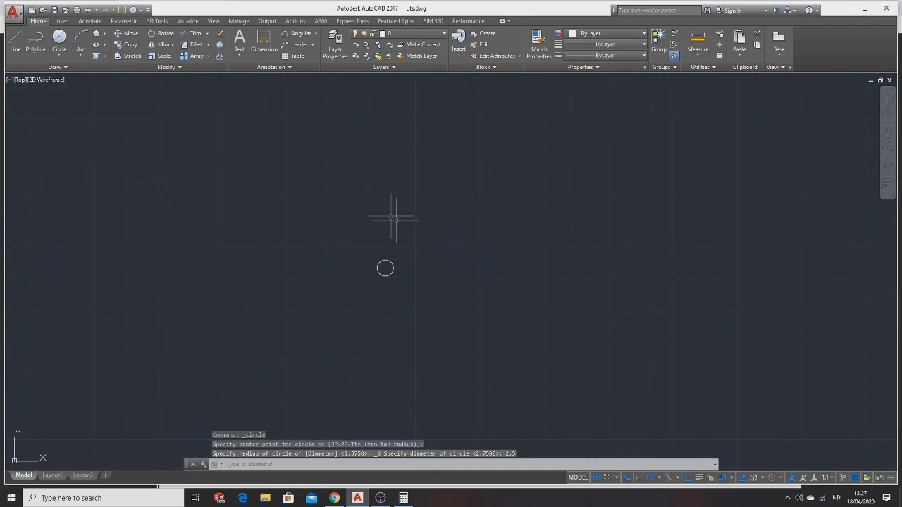
Step: Start a six-sided circumscribed polygon centred on the circle, then check the drawing
{"action": "left_click", "coordinate": [105, 34]}
{"action": "left_click", "coordinate": [115, 67]}
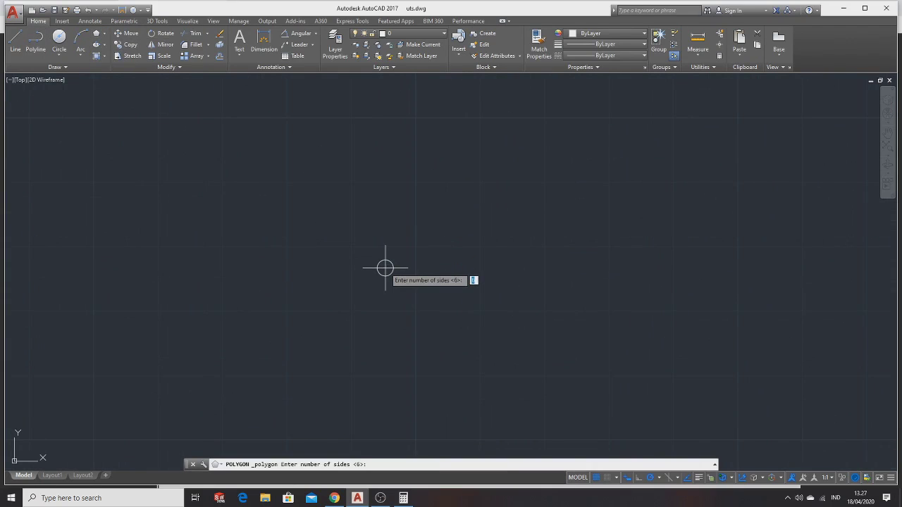
{"action": "key", "text": "Return"}
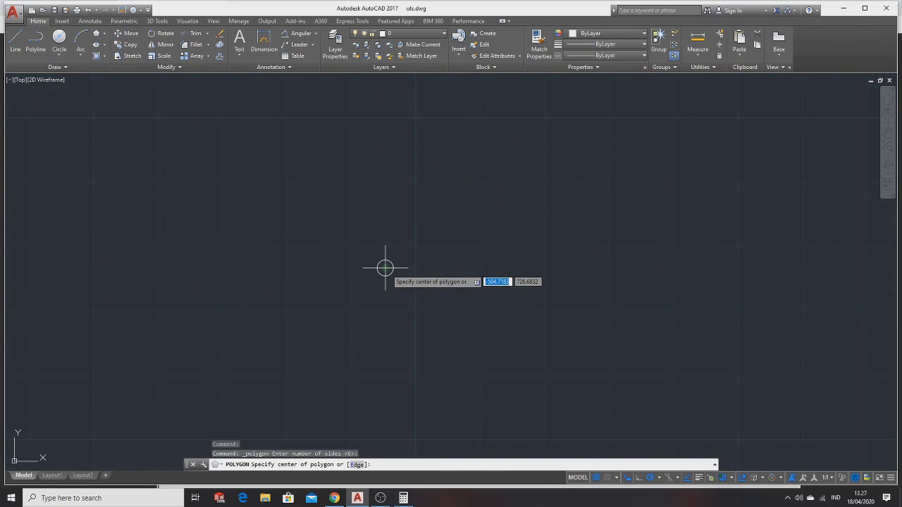
{"action": "left_click", "coordinate": [386, 268]}
{"action": "left_click", "coordinate": [433, 303]}
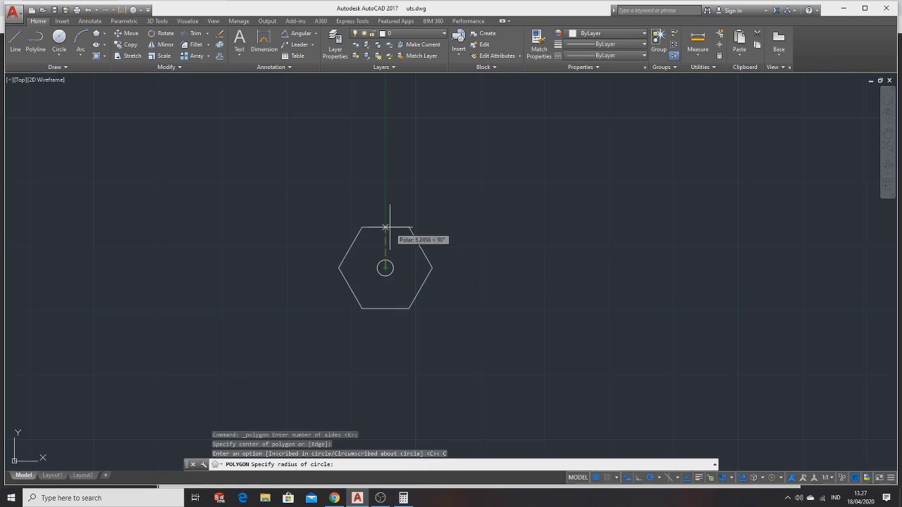
{"action": "key", "text": "alt+Tab"}
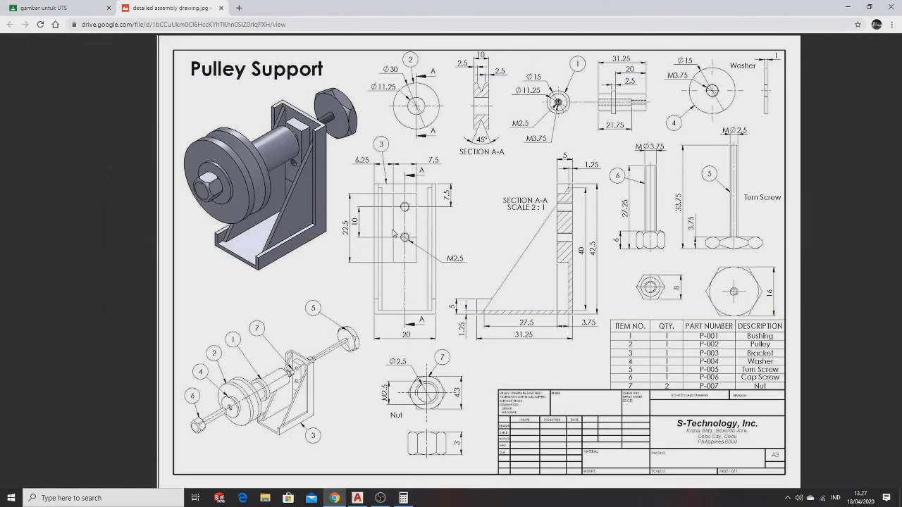
Step: Divide the nut's 4.3 width by 2 in Calculator to get 2.15, then return to AutoCAD
{"action": "left_click", "coordinate": [403, 498]}
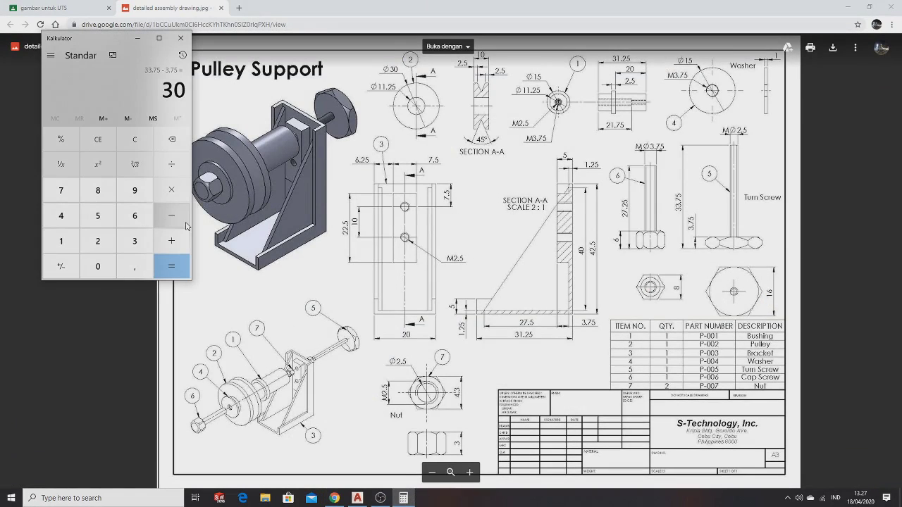
{"action": "type", "text": "4,3 ÷ 2"}
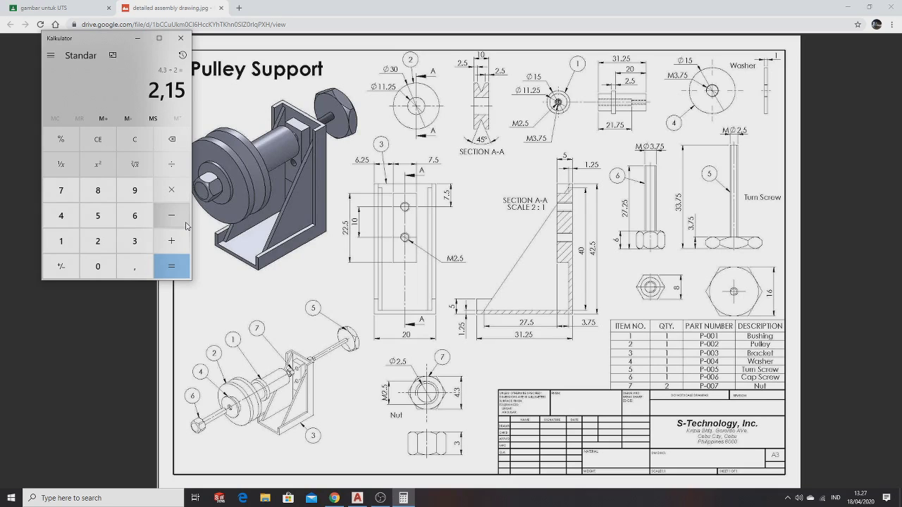
{"action": "key", "text": "alt+Tab"}
{"action": "key", "text": "Tab"}
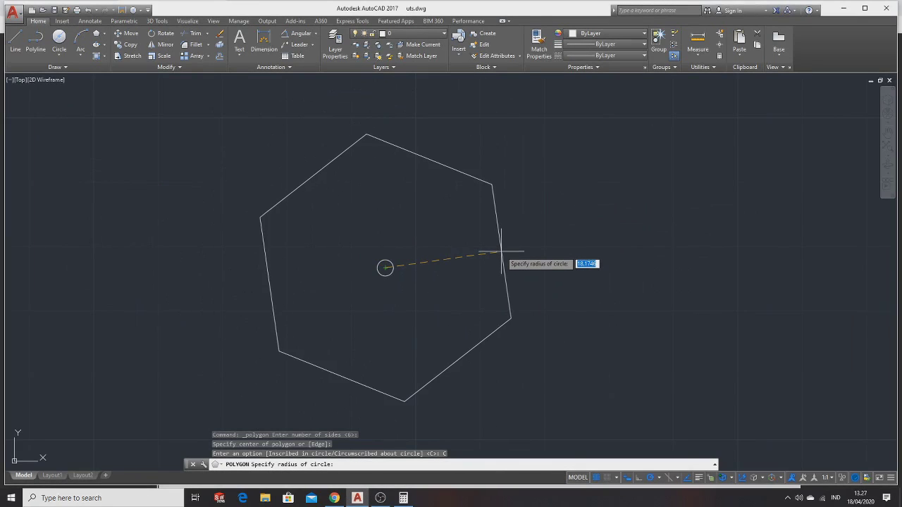
Step: Finish the hexagon with a radius of 2.15 around the circle
{"action": "key", "text": "Return"}
{"action": "scroll", "coordinate": [374, 260], "scroll_direction": "up", "scroll_amount": 2}
{"action": "scroll", "coordinate": [423, 251], "scroll_direction": "up", "scroll_amount": 2}
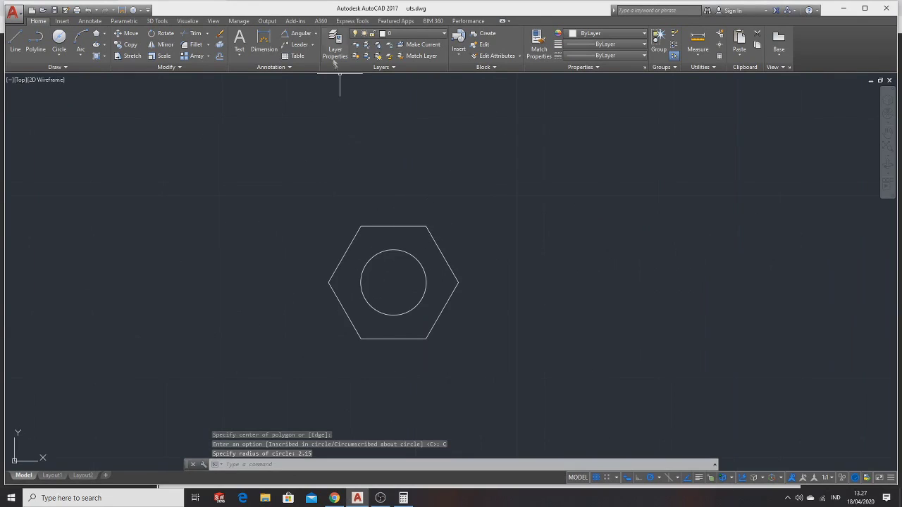
Step: View the nut profile in South-West Isometric and begin an extrusion from 3D Tools
{"action": "left_click", "coordinate": [187, 21]}
{"action": "left_click", "coordinate": [526, 45]}
{"action": "left_click", "coordinate": [526, 44]}
{"action": "left_click", "coordinate": [510, 36]}
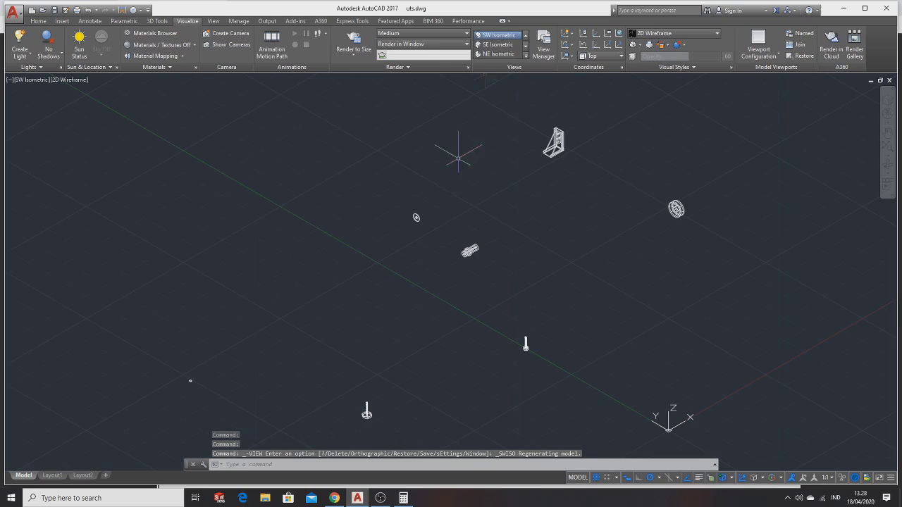
{"action": "scroll", "coordinate": [310, 349], "scroll_direction": "up", "scroll_amount": 3}
{"action": "scroll", "coordinate": [352, 307], "scroll_direction": "up", "scroll_amount": 3}
{"action": "scroll", "coordinate": [394, 264], "scroll_direction": "up", "scroll_amount": 3}
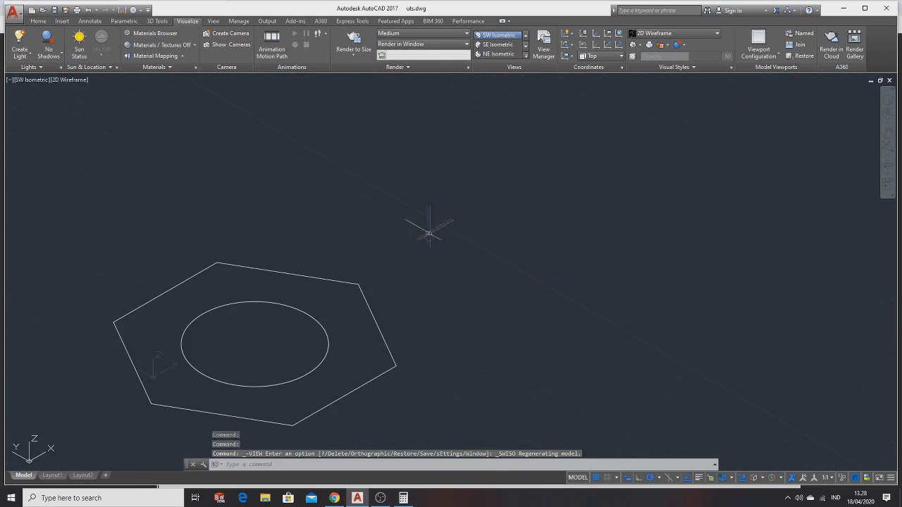
{"action": "left_click", "coordinate": [38, 21]}
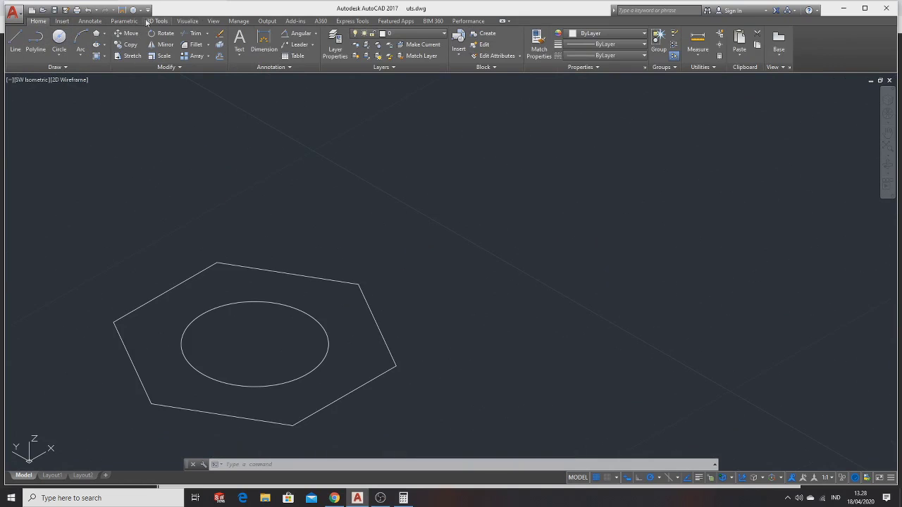
{"action": "left_click", "coordinate": [157, 20]}
{"action": "left_click", "coordinate": [64, 43]}
Step: Extrude the 2.15 hexagon 3 units into a prism
{"action": "left_click", "coordinate": [115, 323]}
{"action": "key", "text": "Return"}
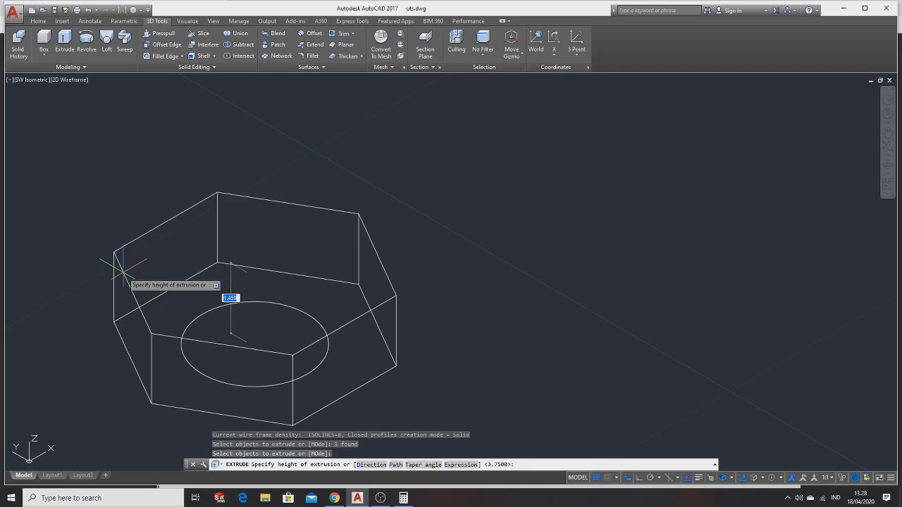
{"action": "type", "text": "3"}
{"action": "key", "text": "Return"}
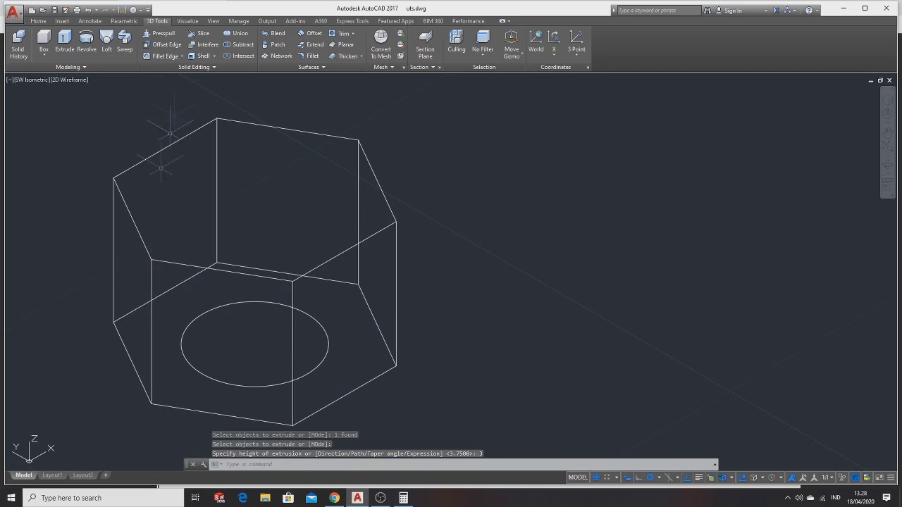
Step: Extrude the 2.5 circle 3 units into a cylinder inside the nut
{"action": "left_click", "coordinate": [64, 43]}
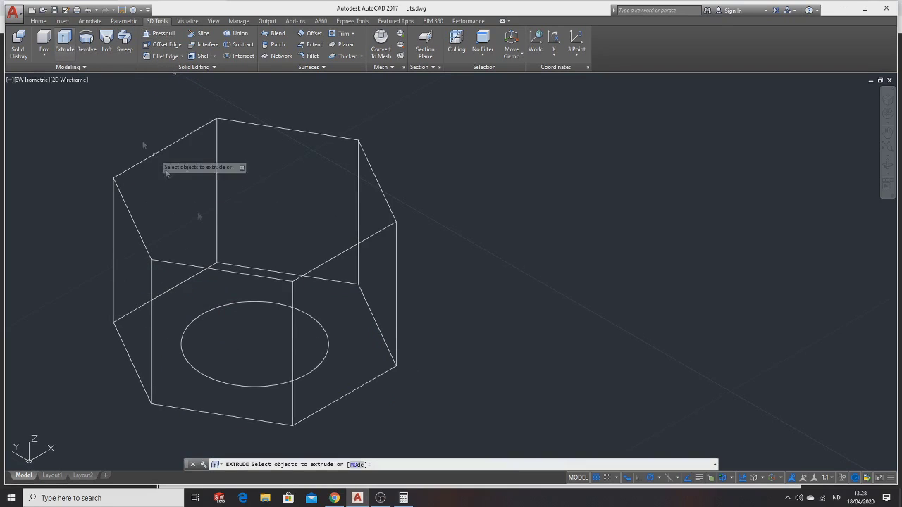
{"action": "left_click", "coordinate": [236, 302]}
{"action": "key", "text": "Return"}
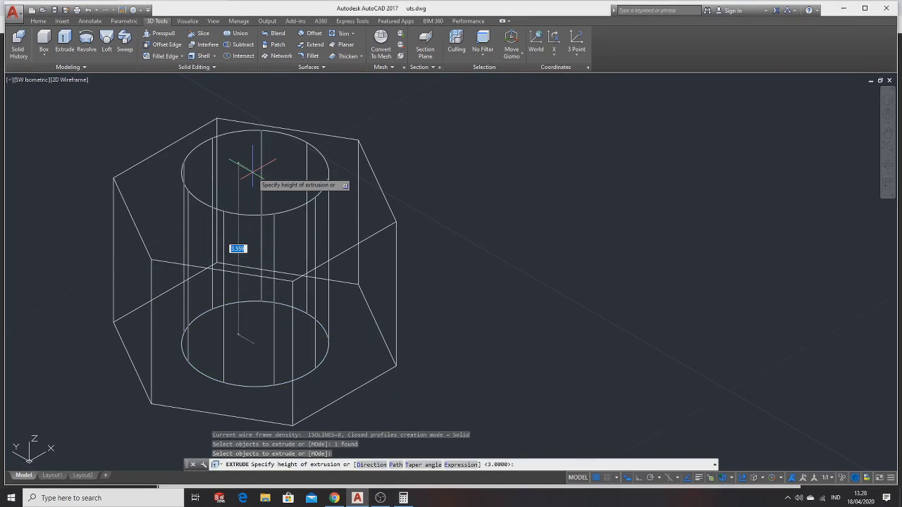
{"action": "type", "text": "3"}
{"action": "key", "text": "Return"}
{"action": "key", "text": "alt+Tab"}
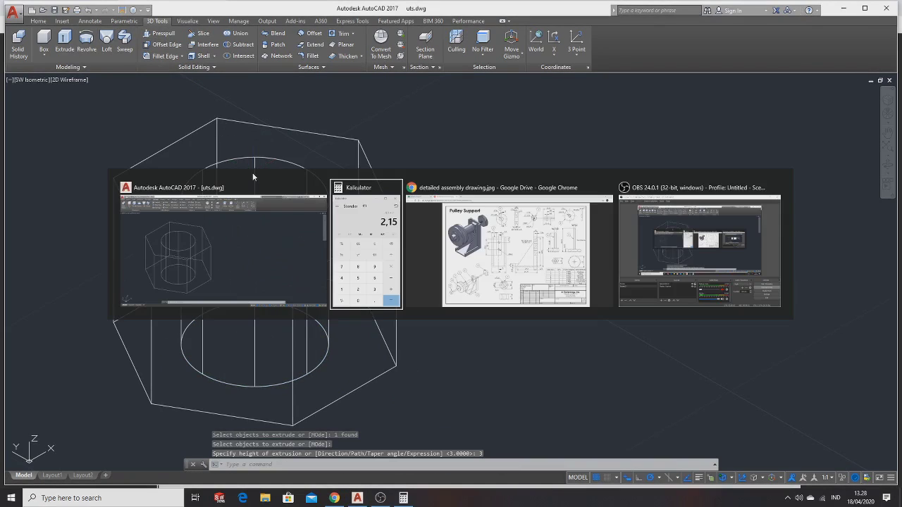
{"action": "key", "text": "alt+Tab"}
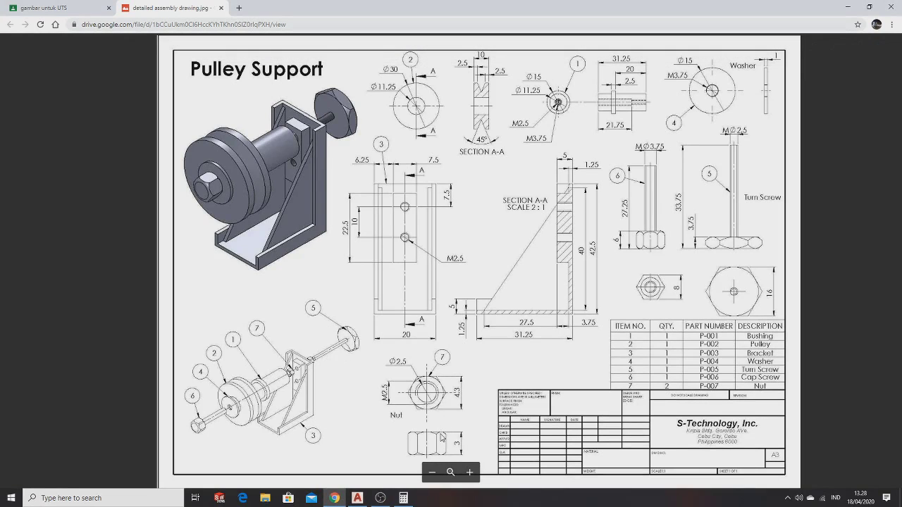
{"action": "key", "text": "alt+Tab"}
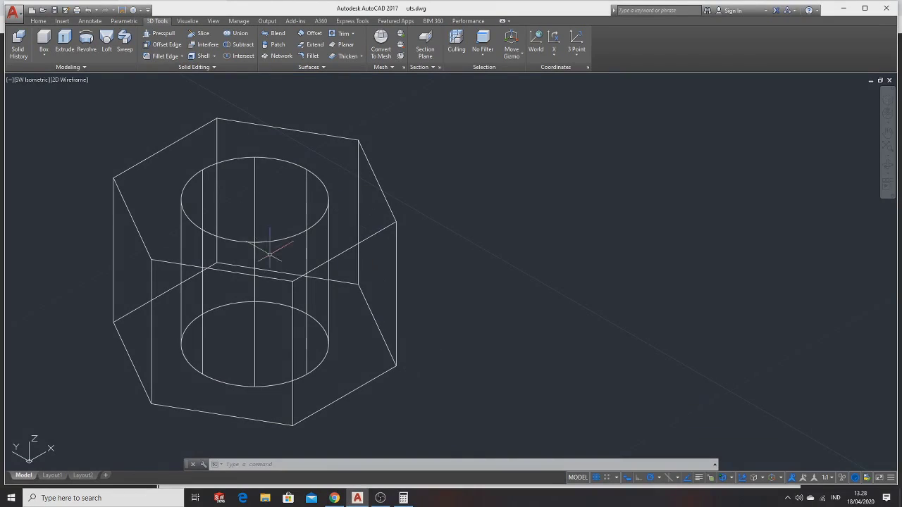
Step: Chamfer the inner cylinder's top circular edge by 0.2 with CHAMFEREDGE
{"action": "left_click", "coordinate": [39, 21]}
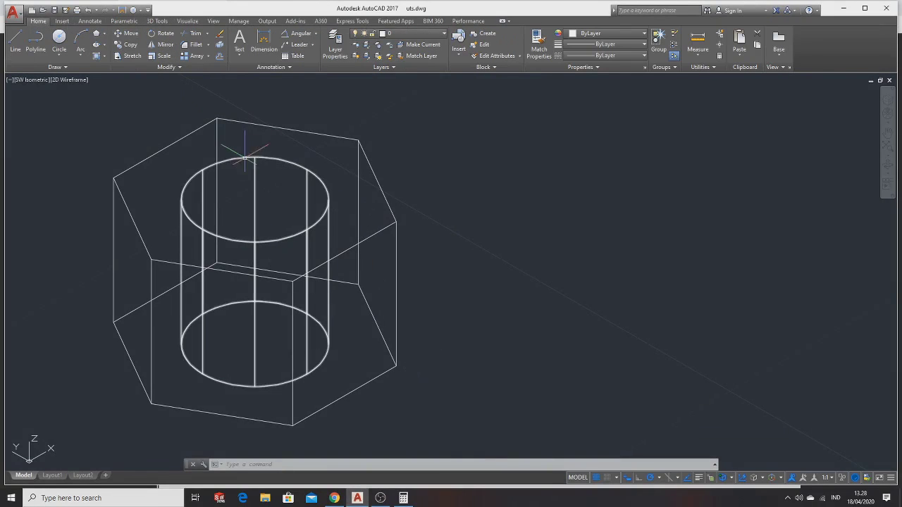
{"action": "key", "text": "Escape"}
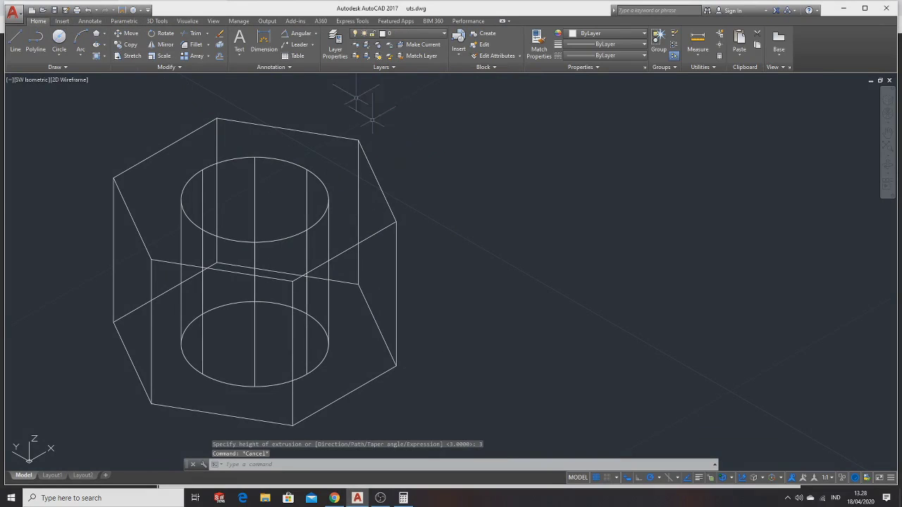
{"action": "type", "text": "ham"}
{"action": "key", "text": "Down"}
{"action": "key", "text": "Return"}
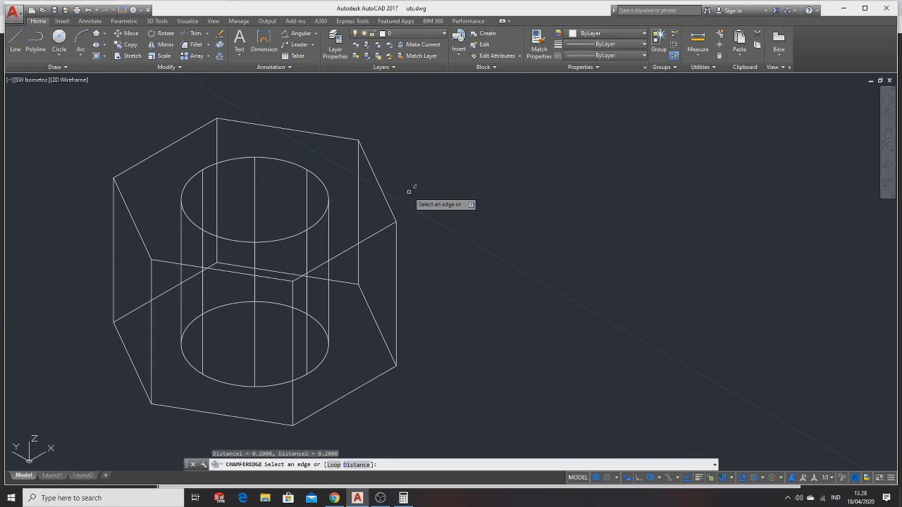
{"action": "left_click", "coordinate": [308, 170]}
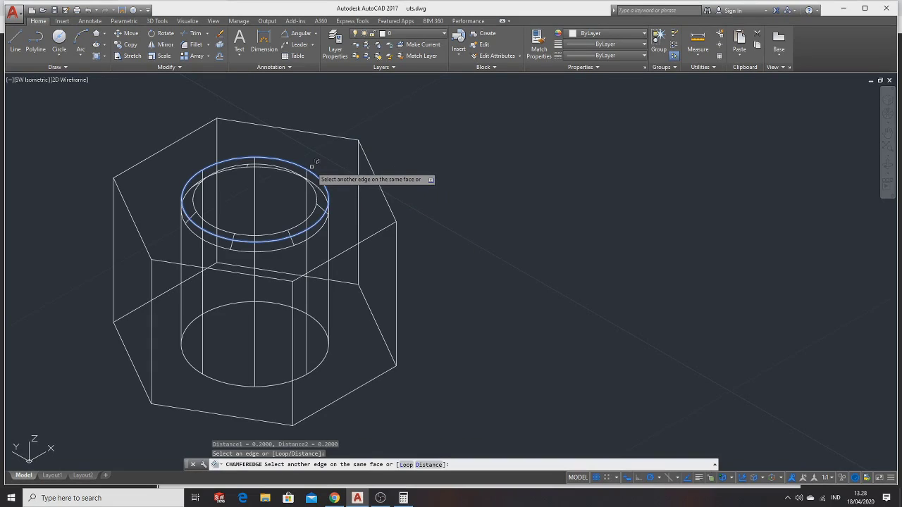
{"action": "left_click", "coordinate": [310, 167]}
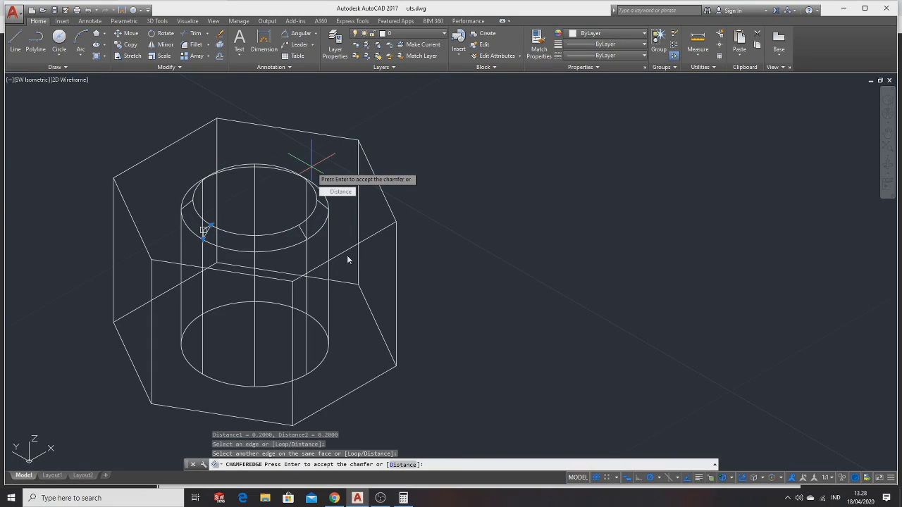
{"action": "key", "text": "Return"}
{"action": "type", "text": "CH"}
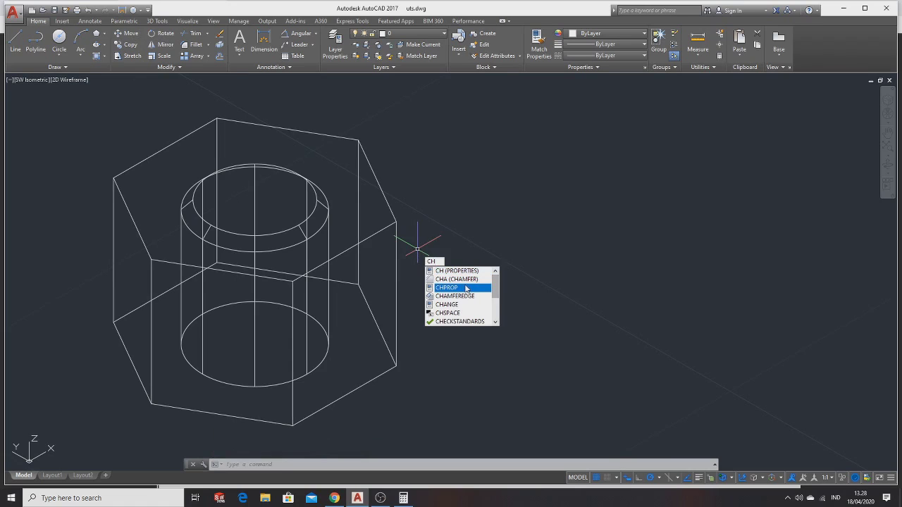
Step: Chamfer the cylinder's bottom circular edge by 0.2
{"action": "left_click", "coordinate": [457, 296]}
{"action": "left_click", "coordinate": [327, 357]}
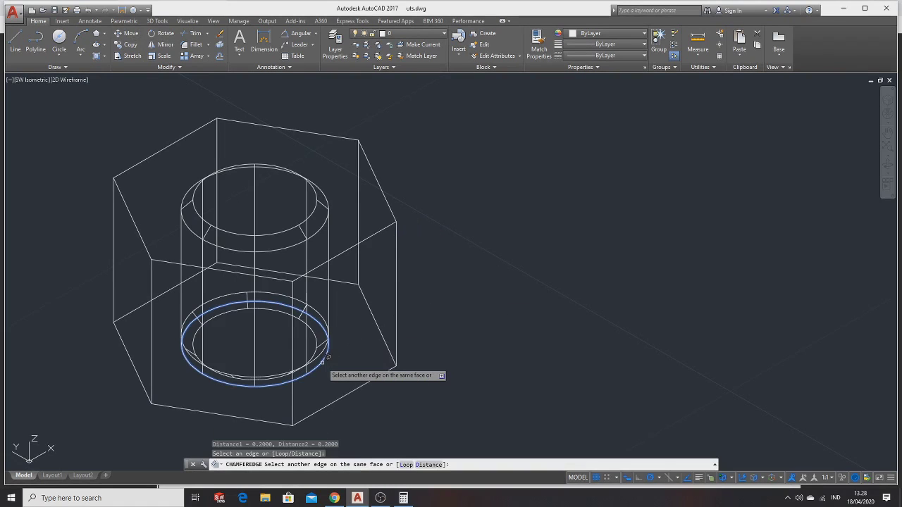
{"action": "left_click", "coordinate": [326, 360]}
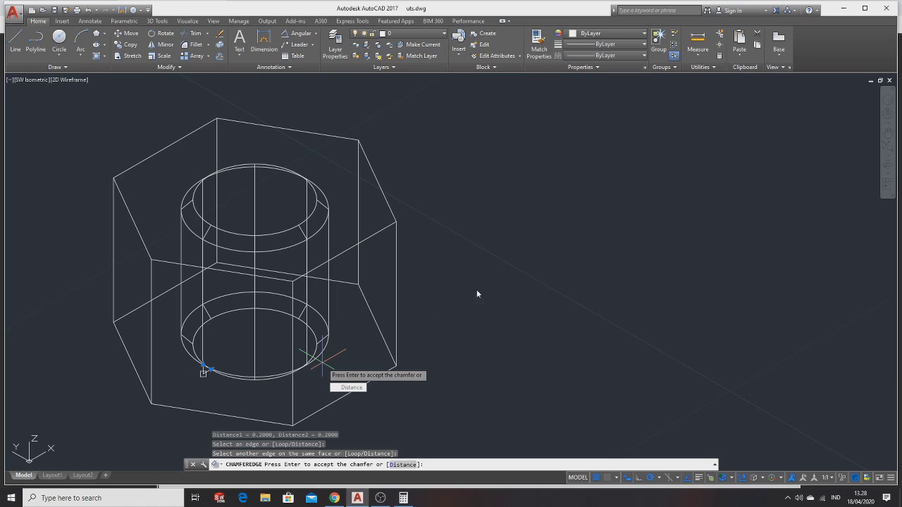
{"action": "key", "text": "Return"}
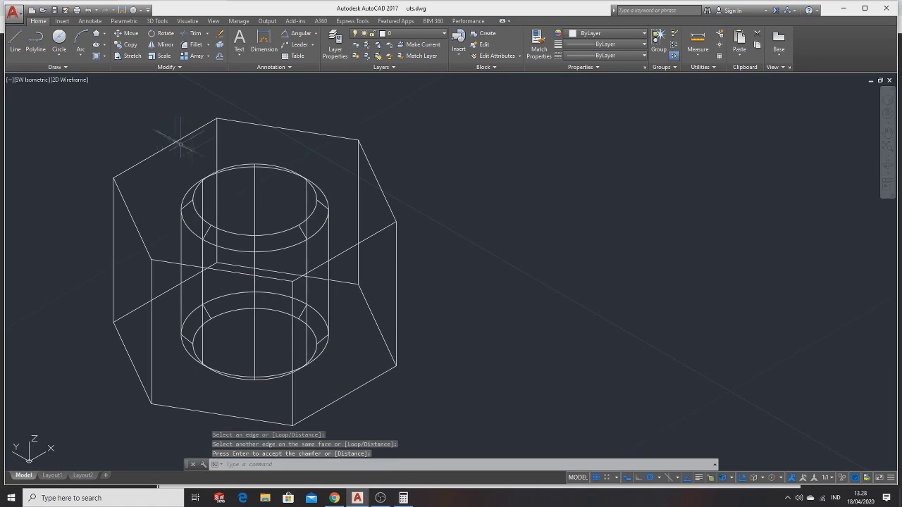
{"action": "scroll", "coordinate": [266, 210], "scroll_direction": "down", "scroll_amount": 2}
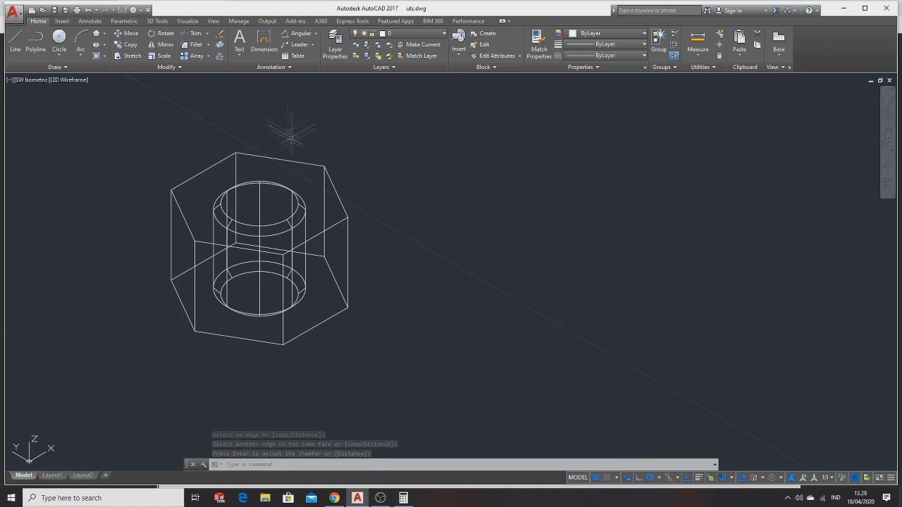
Step: Display the hex nut in the Shaded visual style
{"action": "left_click", "coordinate": [187, 20]}
{"action": "left_click", "coordinate": [632, 37]}
{"action": "left_click", "coordinate": [641, 87]}
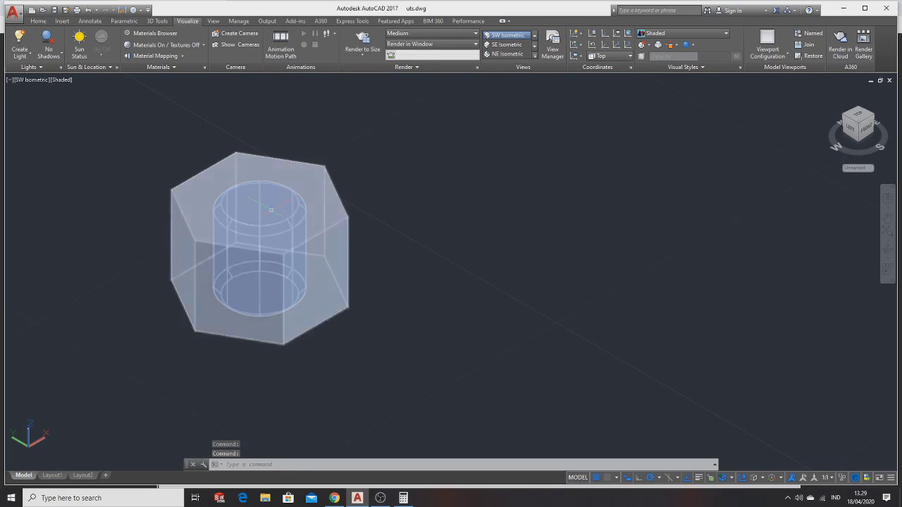
Step: Switch back to 2D Wireframe and frame the nut's chamfered front profile in Front view
{"action": "left_click", "coordinate": [676, 33]}
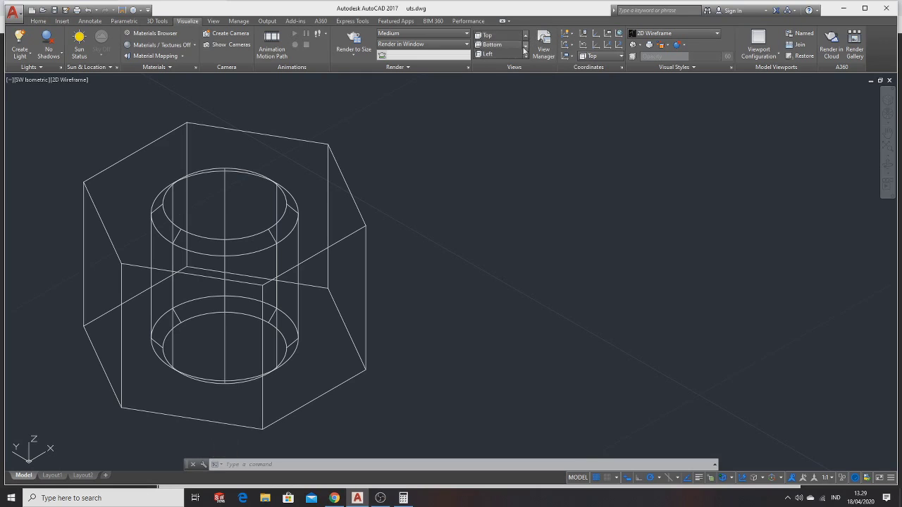
{"action": "left_click", "coordinate": [507, 45]}
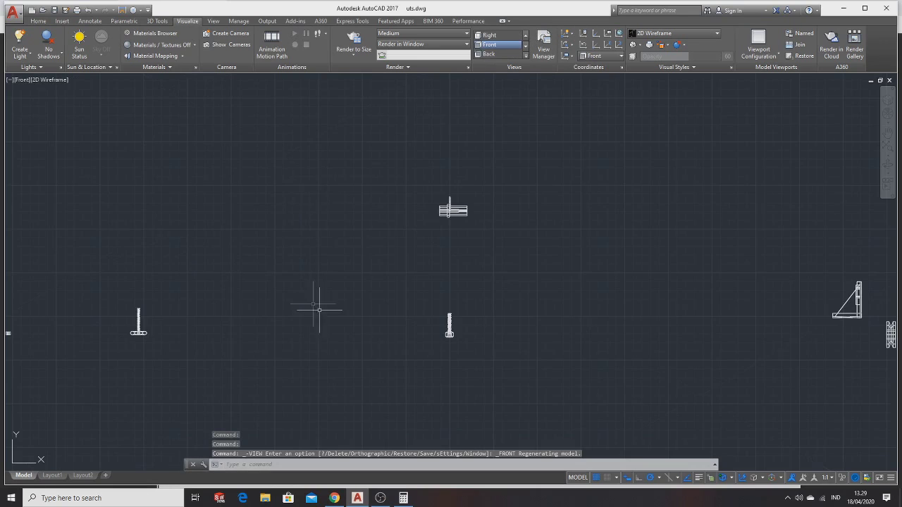
{"action": "scroll", "coordinate": [345, 250], "scroll_direction": "down", "scroll_amount": 4}
{"action": "scroll", "coordinate": [236, 287], "scroll_direction": "up", "scroll_amount": 4}
{"action": "scroll", "coordinate": [236, 288], "scroll_direction": "up", "scroll_amount": 4}
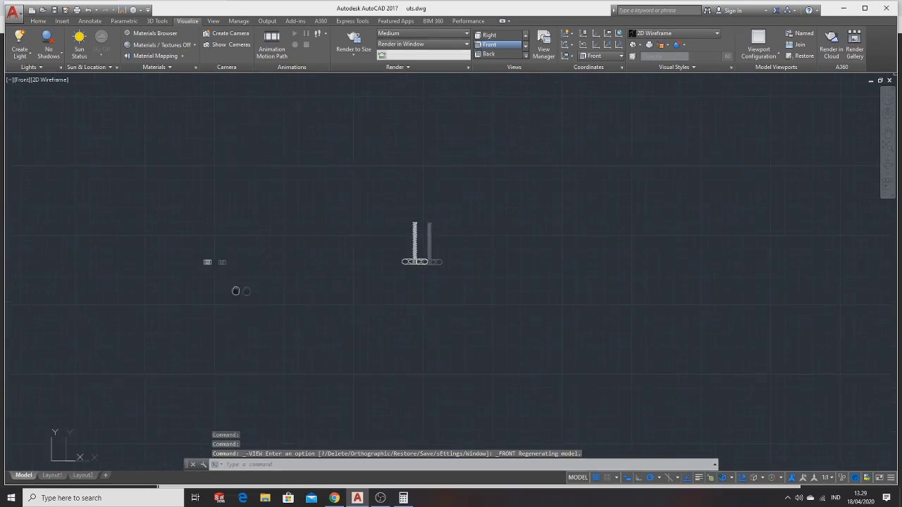
{"action": "scroll", "coordinate": [202, 267], "scroll_direction": "up", "scroll_amount": 4}
{"action": "scroll", "coordinate": [205, 253], "scroll_direction": "up", "scroll_amount": 3}
{"action": "scroll", "coordinate": [219, 218], "scroll_direction": "up", "scroll_amount": 3}
{"action": "middle_click_drag", "start_coordinate": [225, 221], "coordinate": [253, 272]}
{"action": "scroll", "coordinate": [260, 254], "scroll_direction": "up", "scroll_amount": 5}
{"action": "middle_click_drag", "start_coordinate": [313, 243], "coordinate": [323, 284]}
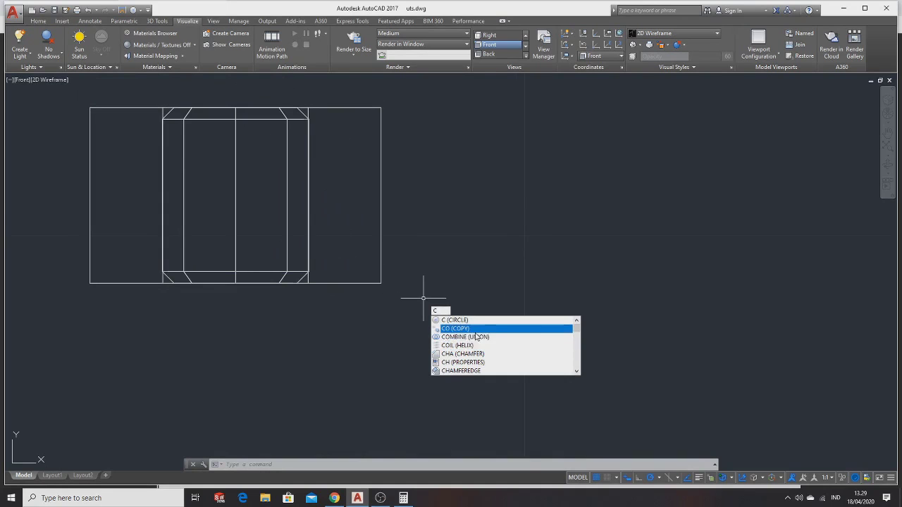
{"action": "key", "text": "Escape"}
Step: Draw a trial vertical line beside the nut, then erase it as a mistake
{"action": "left_click", "coordinate": [38, 21]}
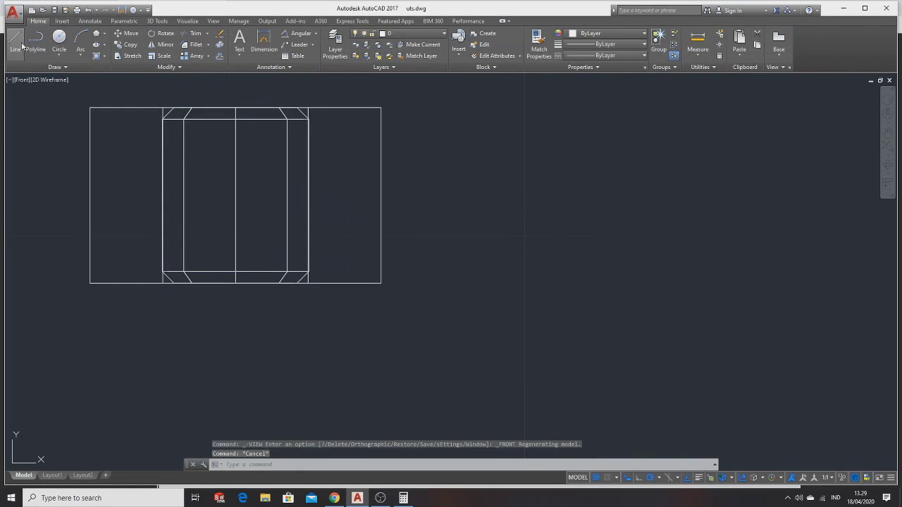
{"action": "left_click", "coordinate": [15, 42]}
{"action": "left_click", "coordinate": [627, 205]}
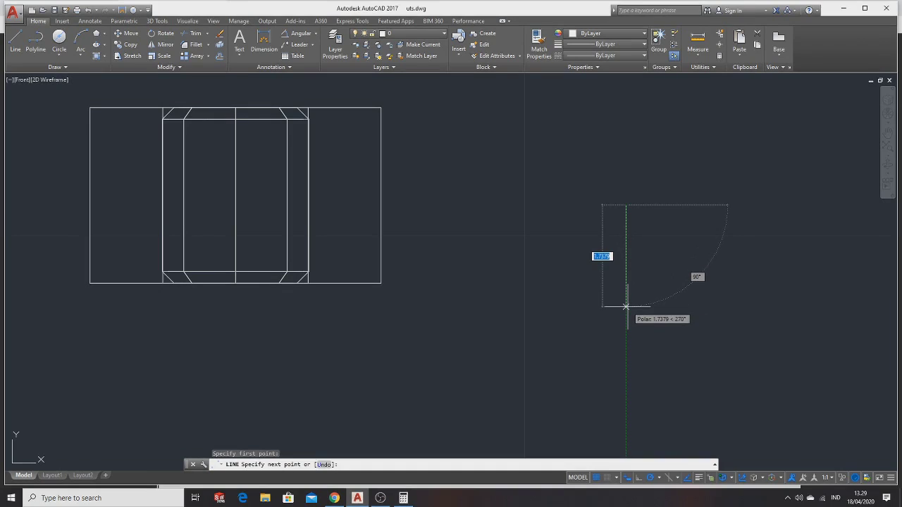
{"action": "type", "text": "1.5"}
{"action": "key", "text": "Return"}
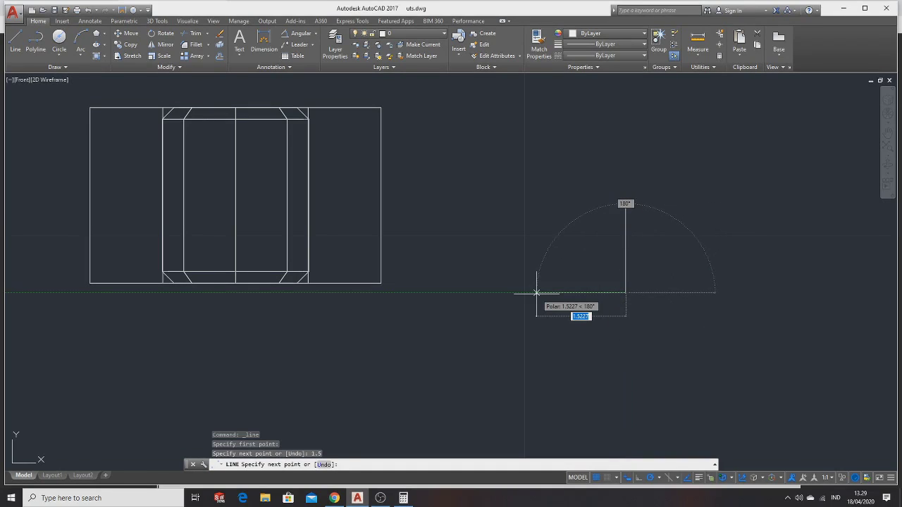
{"action": "key", "text": "Escape"}
{"action": "left_click", "coordinate": [624, 247]}
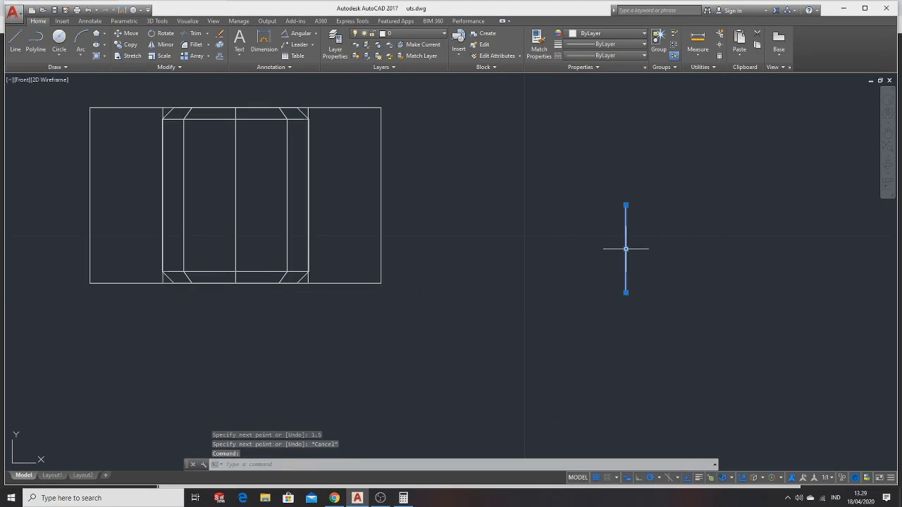
{"action": "key", "text": "Delete"}
Step: Draw a closed right triangle with 1.25 vertical and horizontal legs beside the nut
{"action": "left_click", "coordinate": [16, 39]}
{"action": "left_click", "coordinate": [638, 189]}
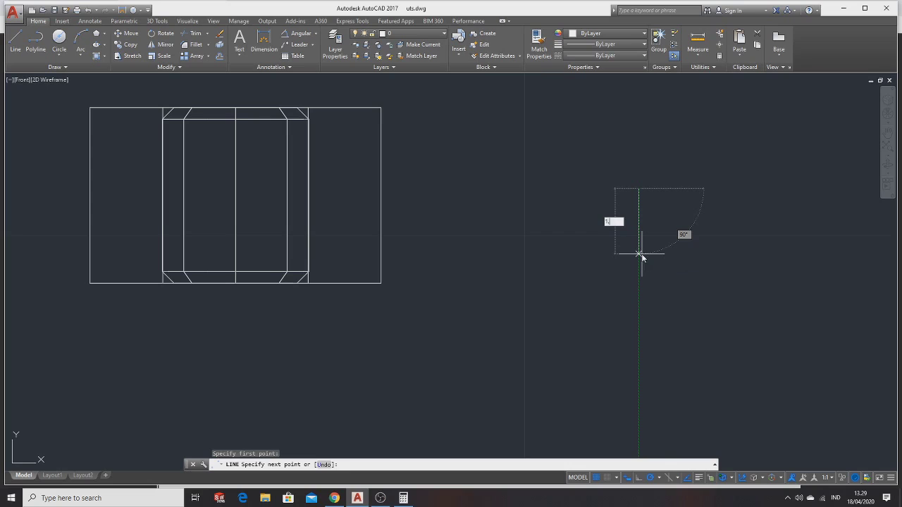
{"action": "type", "text": "2"}
{"action": "key", "text": "Return"}
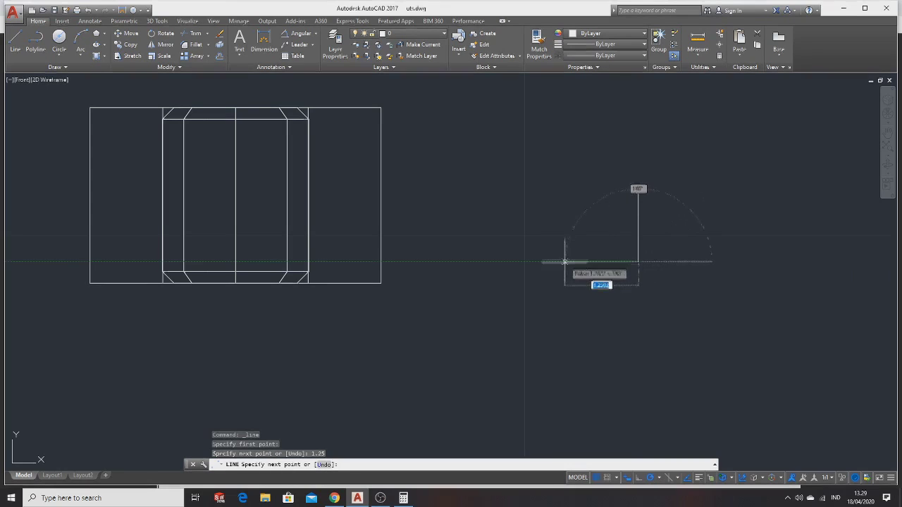
{"action": "type", "text": "5"}
{"action": "key", "text": "Return"}
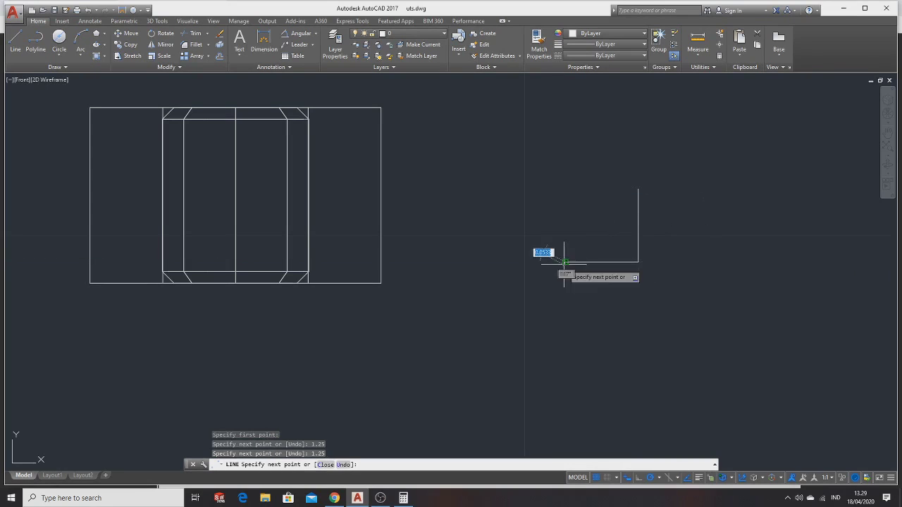
{"action": "left_click", "coordinate": [639, 188]}
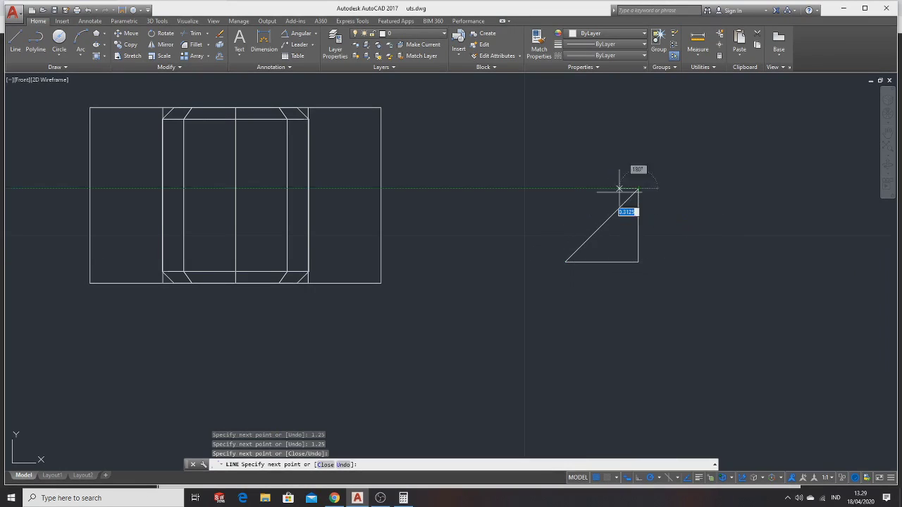
{"action": "key", "text": "Escape"}
Step: Join the triangle's three sides into one polyline
{"action": "left_click", "coordinate": [547, 145]}
{"action": "left_click", "coordinate": [757, 357]}
{"action": "type", "text": "join"}
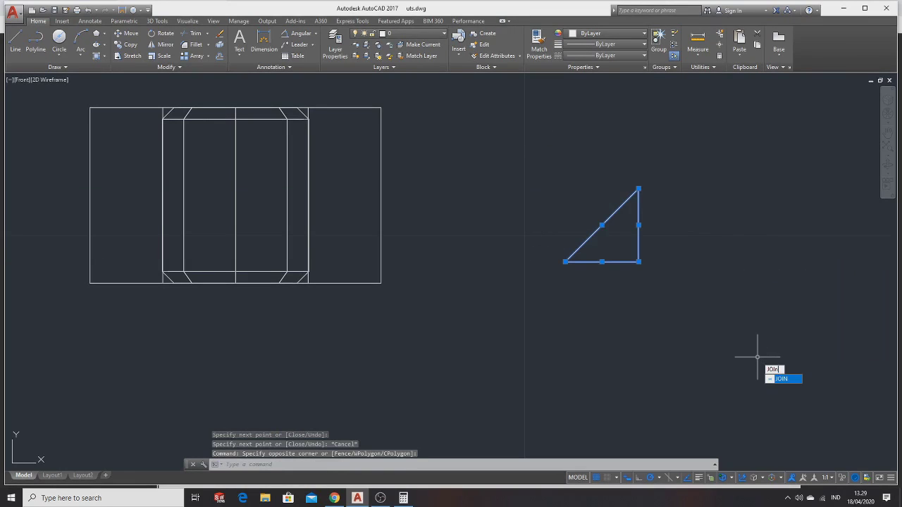
{"action": "key", "text": "Return"}
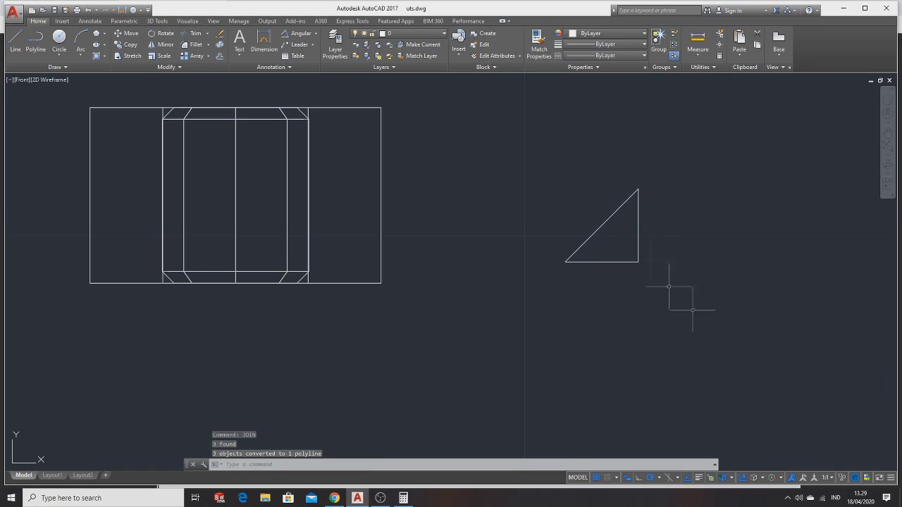
{"action": "left_click", "coordinate": [624, 206]}
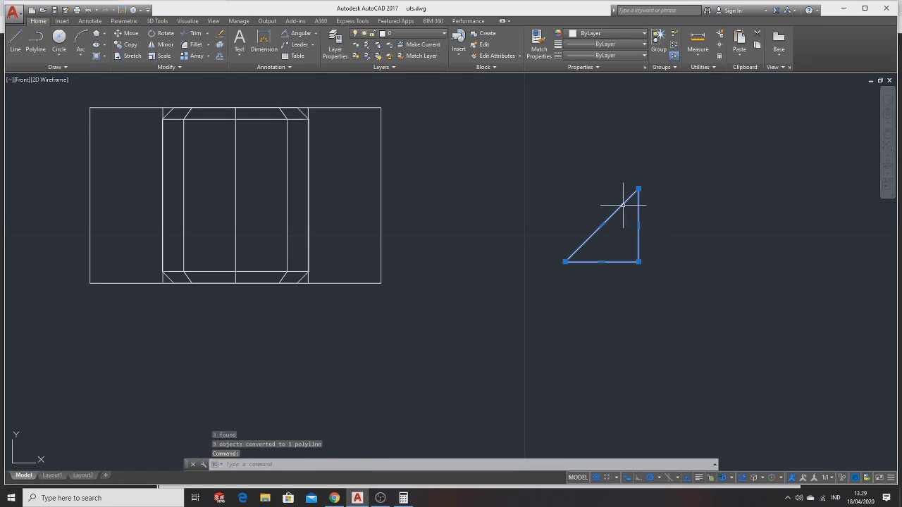
Step: Move the chamfer triangle so its bottom-right corner sits on the nut outline's lower-right corner
{"action": "right_click", "coordinate": [613, 202]}
{"action": "left_click", "coordinate": [656, 289]}
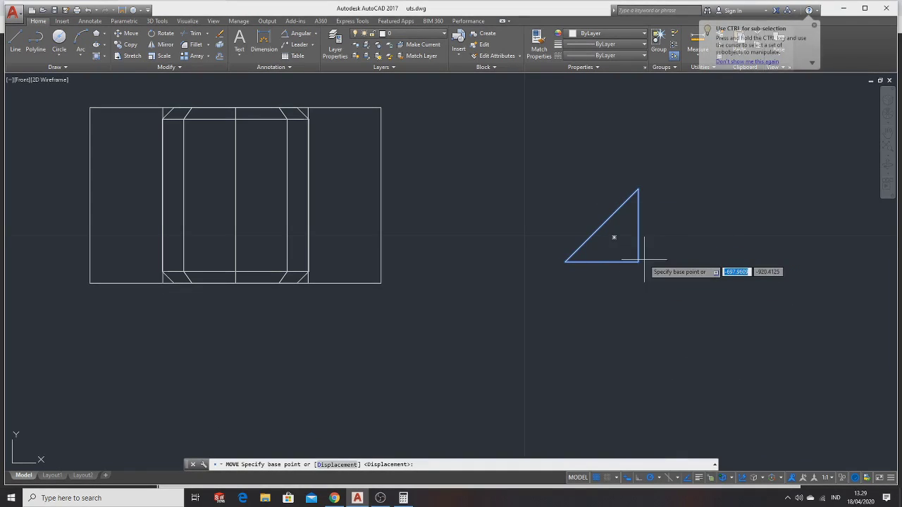
{"action": "left_click", "coordinate": [638, 262]}
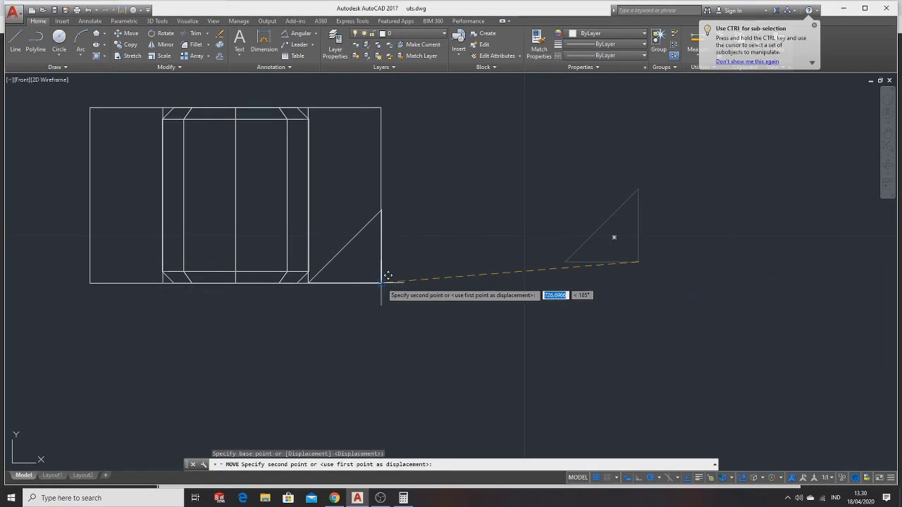
{"action": "left_click", "coordinate": [382, 283]}
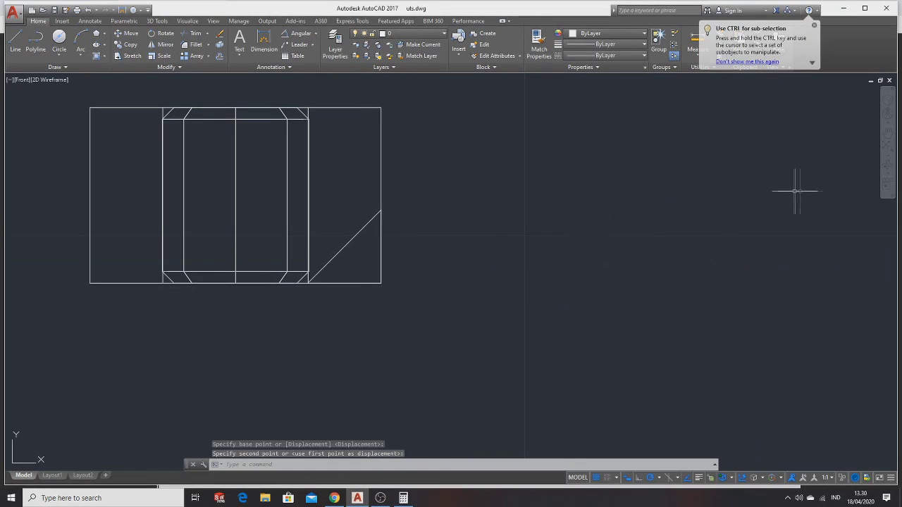
Step: Check the Pulley Support reference drawing, then erase the test-placed triangle
{"action": "key", "text": "alt+Tab"}
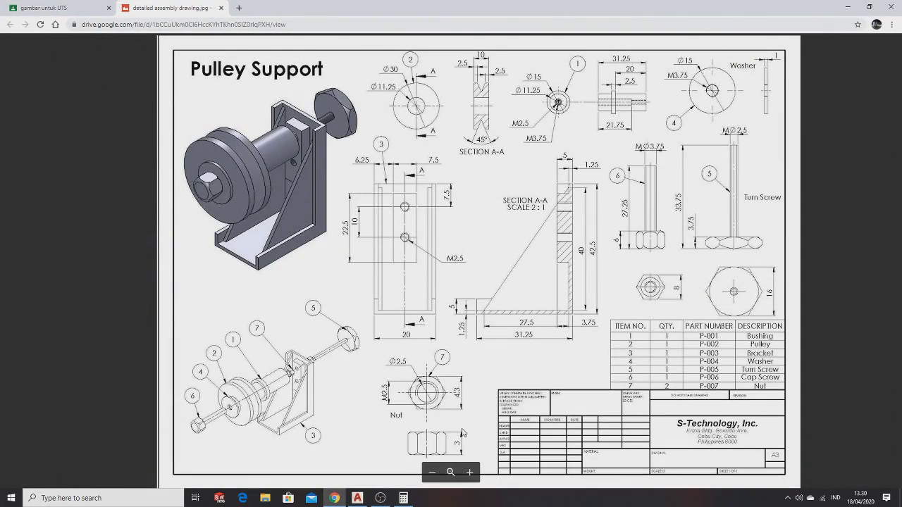
{"action": "key", "text": "alt+Tab"}
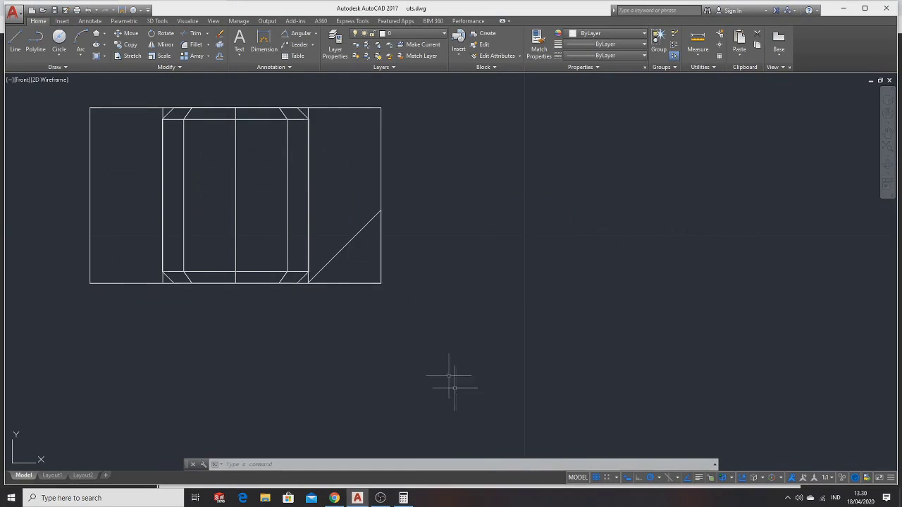
{"action": "key", "text": "Delete"}
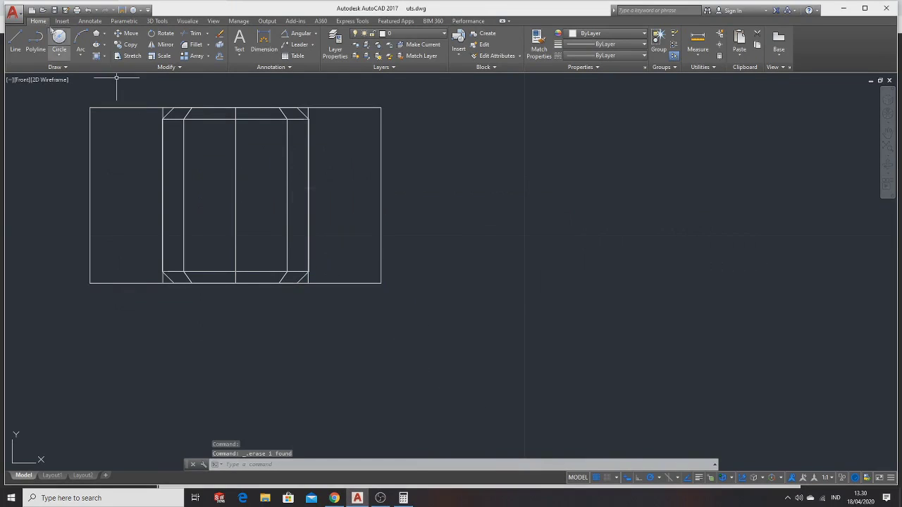
Step: Draw a right triangle with 0.75 vertical and horizontal legs beside the nut outline
{"action": "left_click", "coordinate": [16, 42]}
{"action": "left_click", "coordinate": [758, 196]}
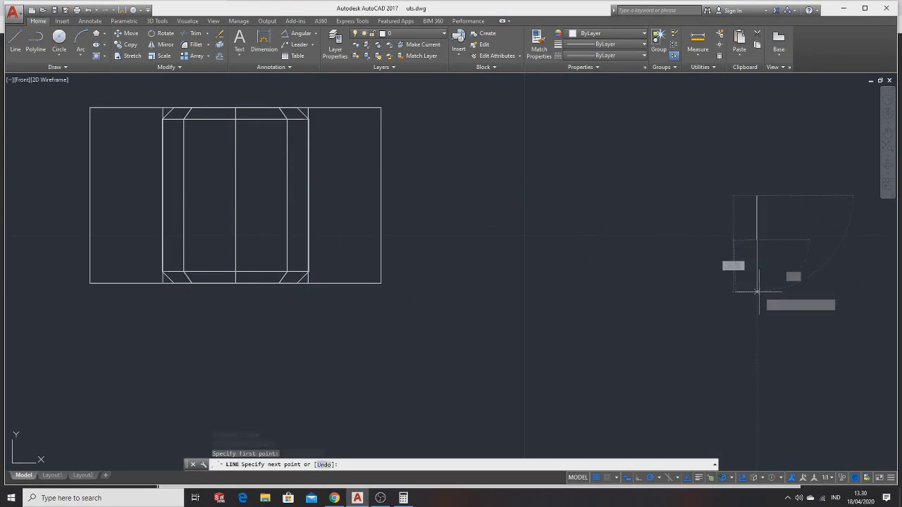
{"action": "type", "text": "0.75"}
{"action": "key", "text": "Return"}
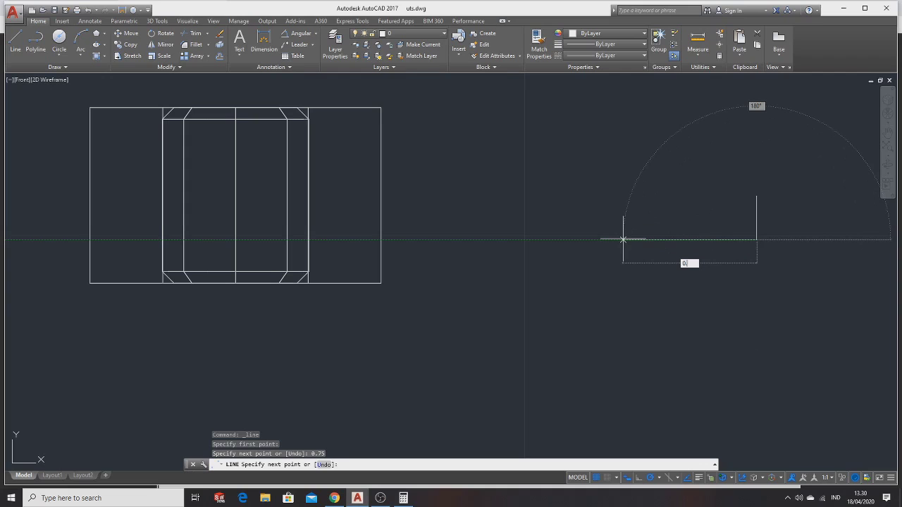
{"action": "key", "text": "Return"}
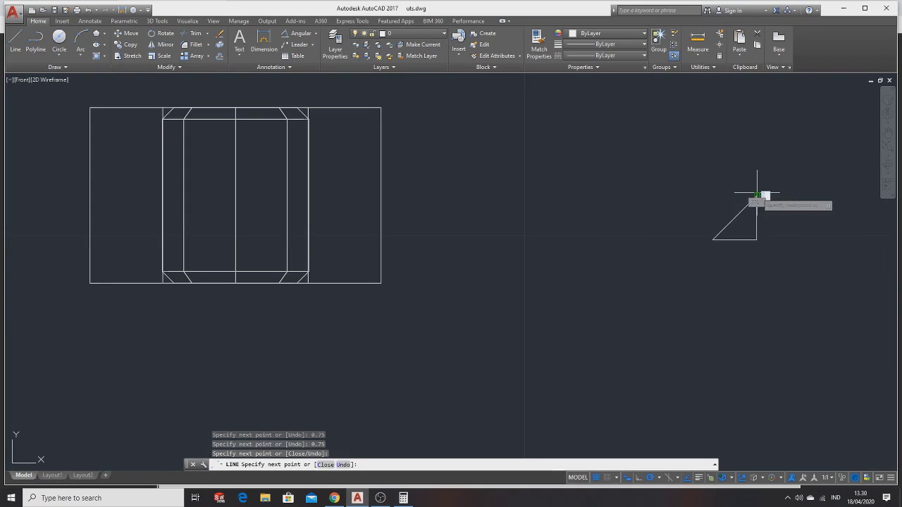
{"action": "left_click", "coordinate": [756, 192]}
{"action": "key", "text": "Escape"}
Step: Join the three triangle edges into one closed polyline and begin moving it
{"action": "left_click_drag", "start_coordinate": [690, 193], "coordinate": [824, 286]}
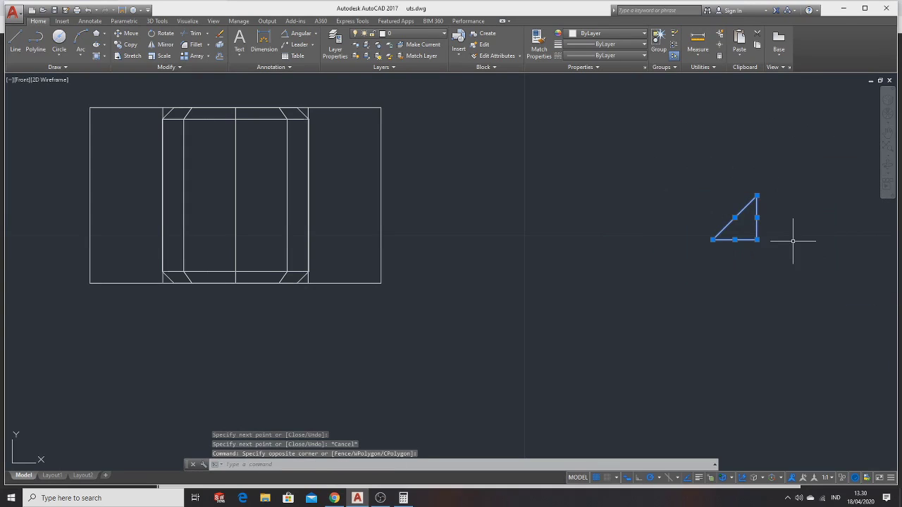
{"action": "type", "text": "JOIN"}
{"action": "key", "text": "Return"}
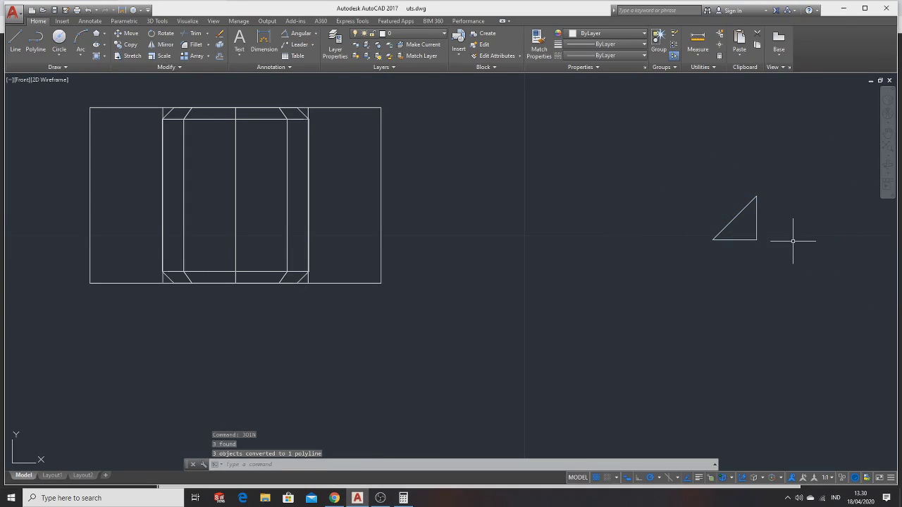
{"action": "right_click", "coordinate": [756, 216]}
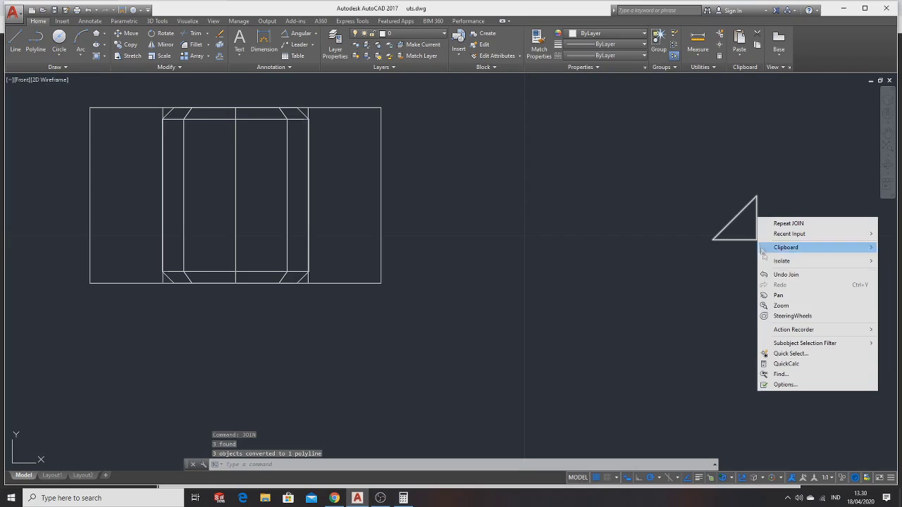
{"action": "left_click", "coordinate": [744, 210]}
{"action": "right_click", "coordinate": [741, 210]}
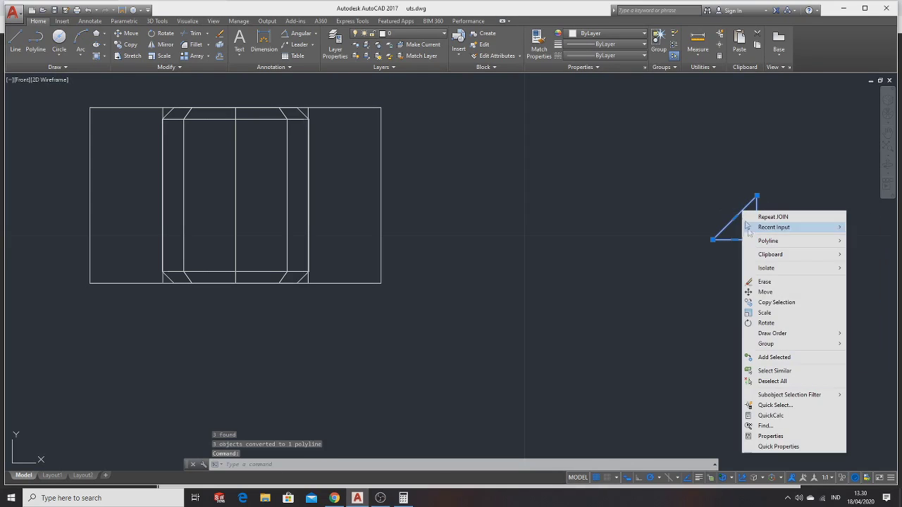
{"action": "left_click", "coordinate": [761, 289]}
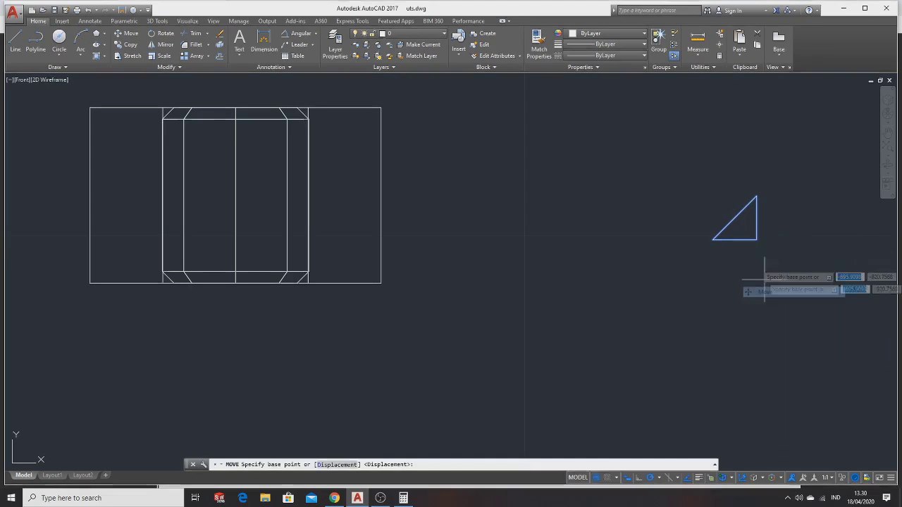
Step: Snap the triangle onto the outline's lower-right corner and return to the front view
{"action": "left_click", "coordinate": [756, 240]}
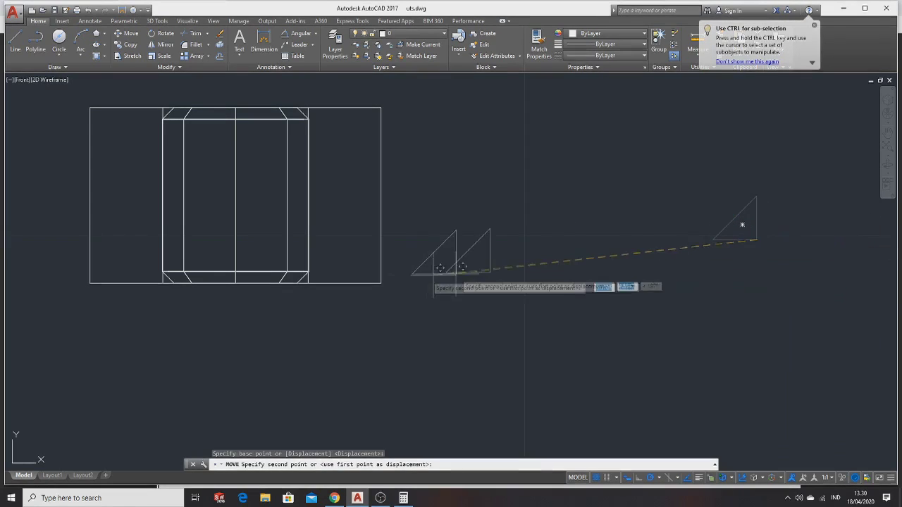
{"action": "left_click", "coordinate": [381, 283]}
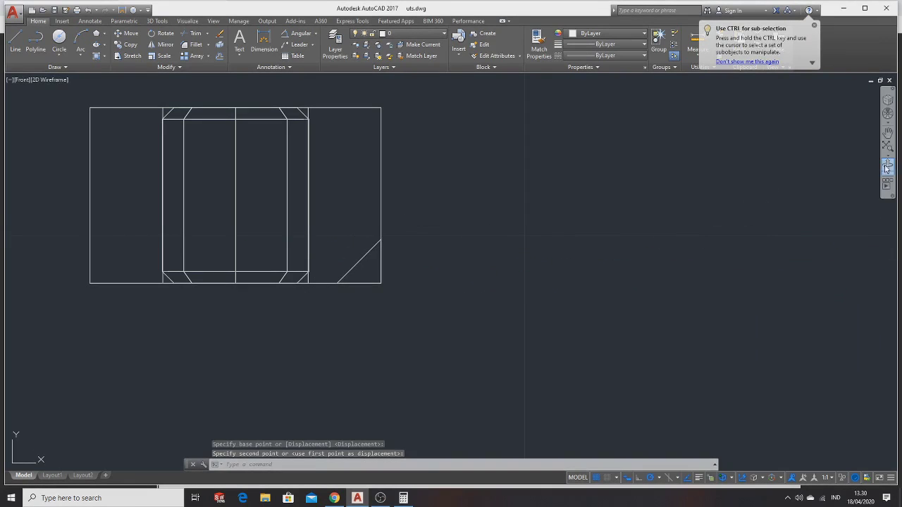
{"action": "left_click", "coordinate": [887, 169]}
{"action": "mouse_move", "coordinate": [507, 215]}
{"action": "left_mouse_down"}
{"action": "mouse_move", "coordinate": [486, 245]}
{"action": "mouse_move", "coordinate": [517, 207]}
{"action": "left_mouse_up"}
{"action": "key", "text": "Escape"}
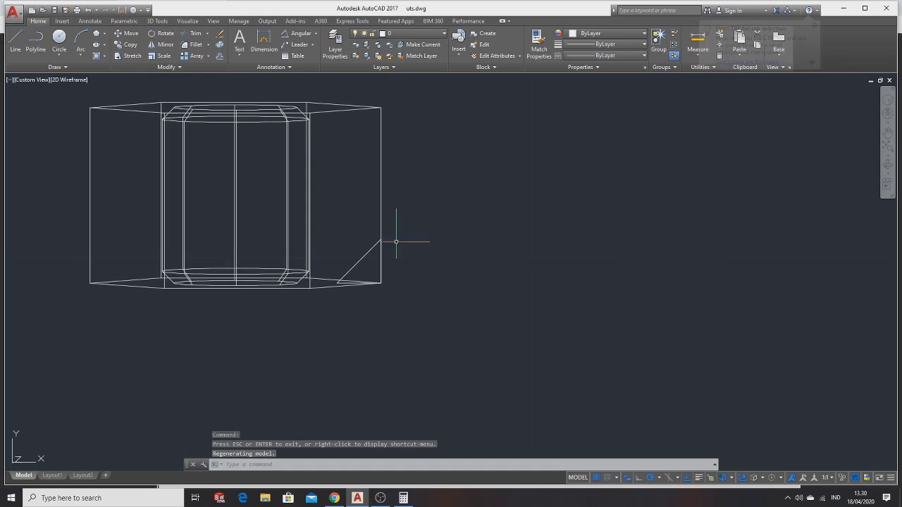
{"action": "left_click", "coordinate": [192, 22]}
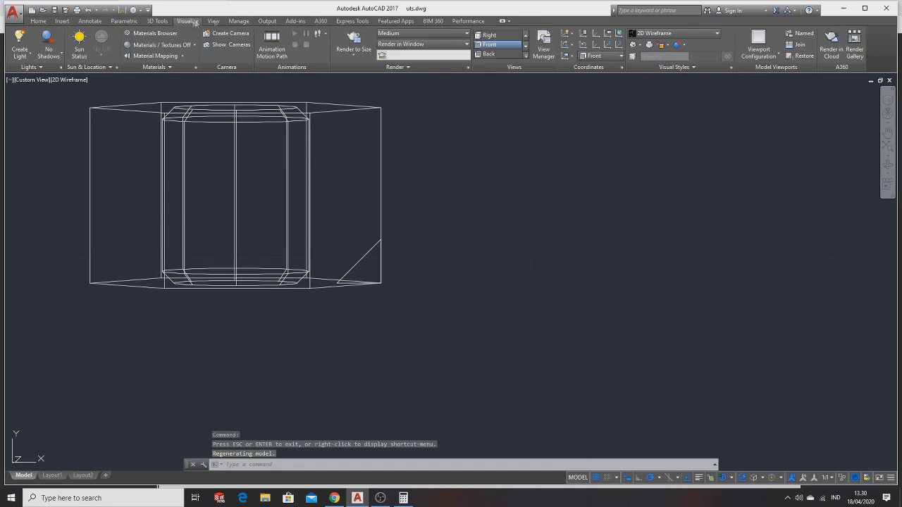
{"action": "left_click", "coordinate": [492, 44]}
{"action": "scroll", "coordinate": [236, 312], "scroll_direction": "up", "scroll_amount": 3}
{"action": "scroll", "coordinate": [334, 295], "scroll_direction": "up", "scroll_amount": 2}
{"action": "scroll", "coordinate": [406, 295], "scroll_direction": "up", "scroll_amount": 5}
{"action": "scroll", "coordinate": [598, 306], "scroll_direction": "up", "scroll_amount": 3}
{"action": "scroll", "coordinate": [598, 310], "scroll_direction": "up", "scroll_amount": 3}
Step: Revolve the triangle 360° about the axis through the bore's bottom and top centres
{"action": "left_click", "coordinate": [533, 295]}
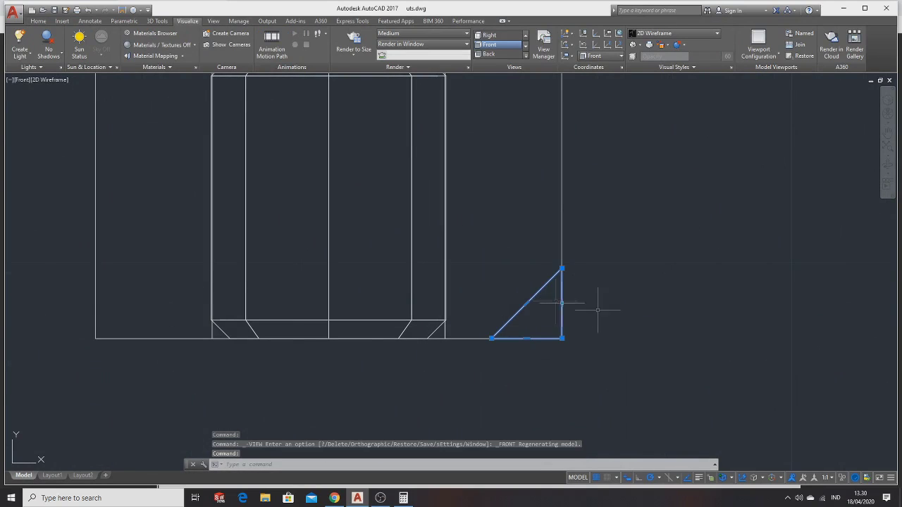
{"action": "key", "text": "Escape"}
{"action": "type", "text": "r"}
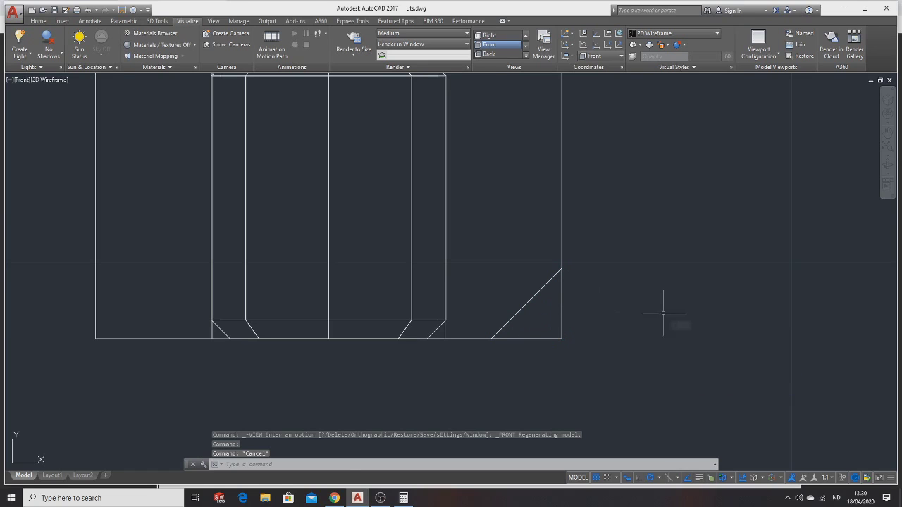
{"action": "left_click", "coordinate": [701, 360]}
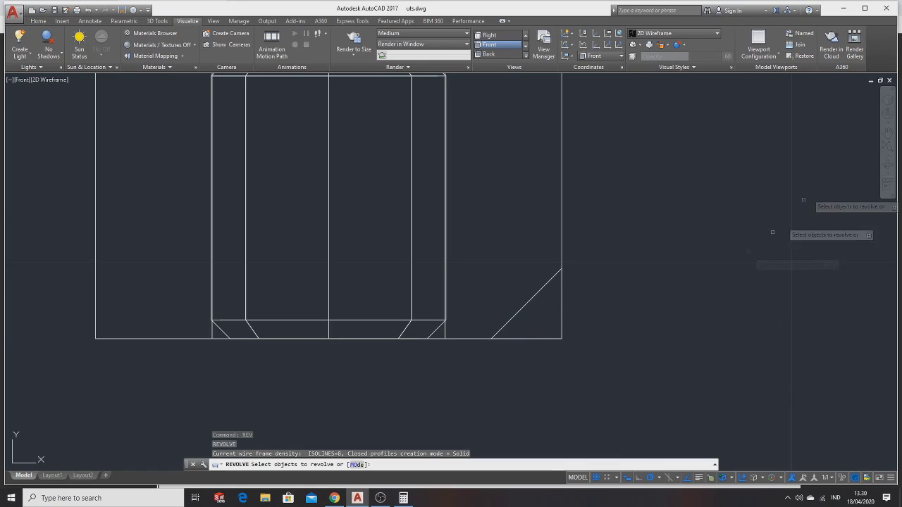
{"action": "left_click", "coordinate": [533, 292]}
{"action": "key", "text": "Return"}
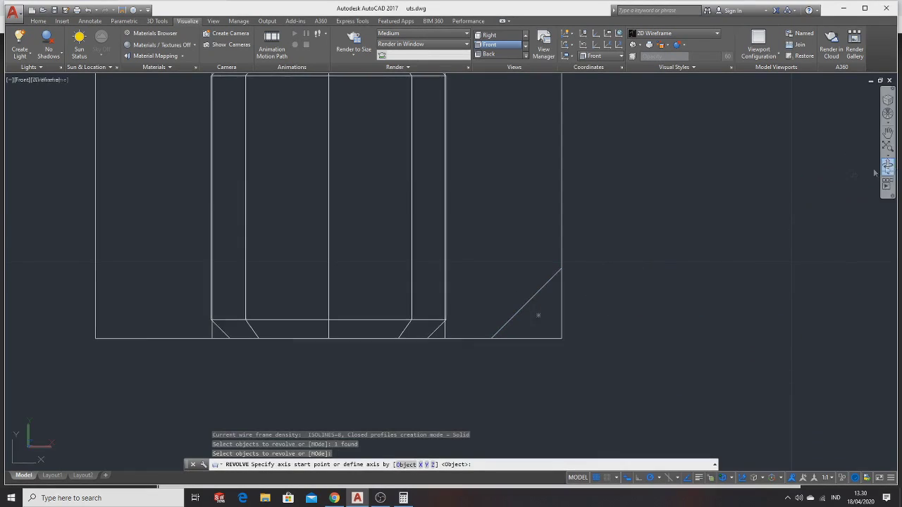
{"action": "middle_click_drag", "start_coordinate": [537, 315], "coordinate": [613, 244], "text": "shift"}
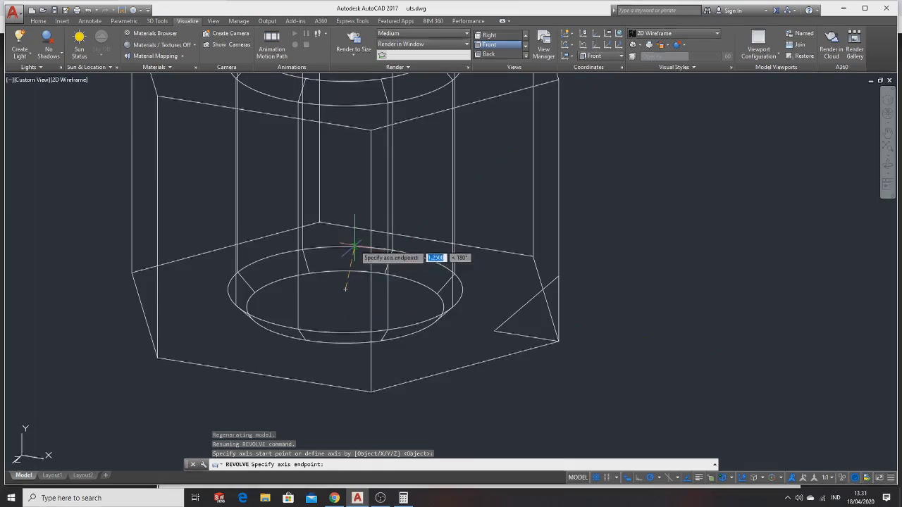
{"action": "middle_click_drag", "start_coordinate": [352, 276], "coordinate": [331, 296], "text": "shift"}
{"action": "left_click", "coordinate": [336, 380]}
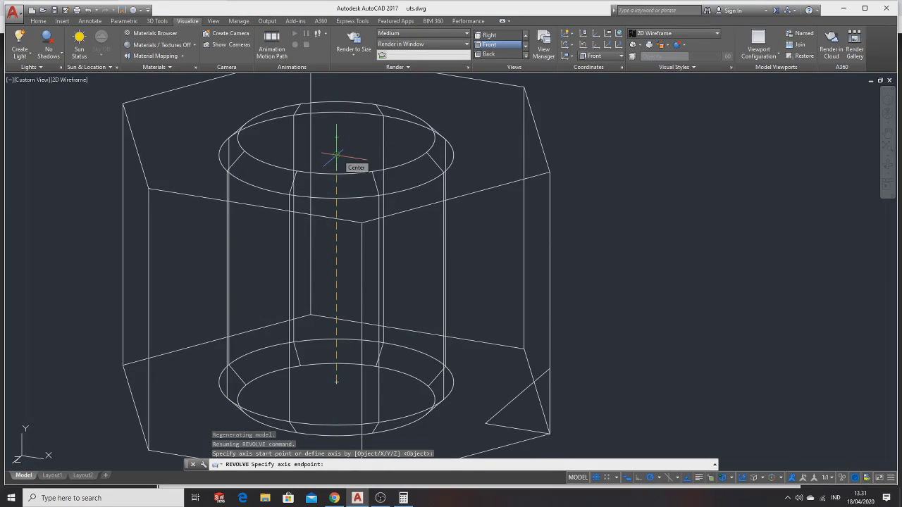
{"action": "left_click", "coordinate": [336, 155]}
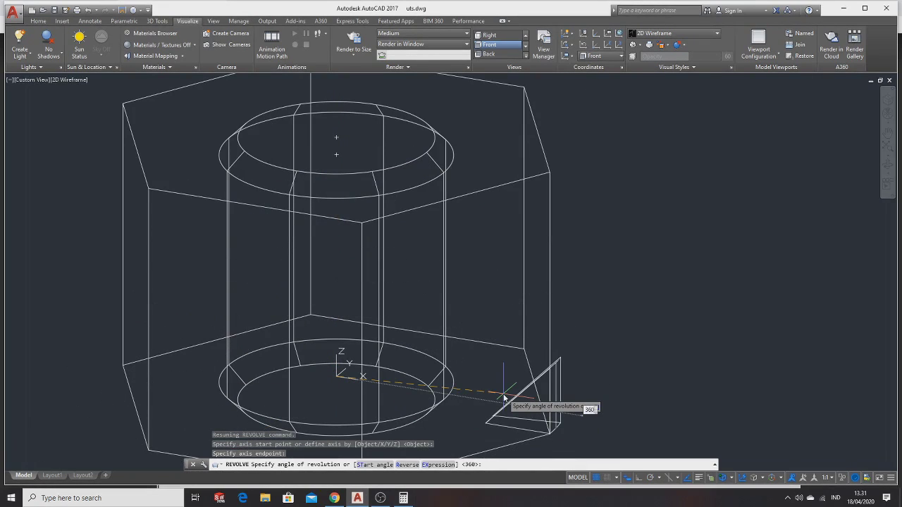
{"action": "key", "text": "Return"}
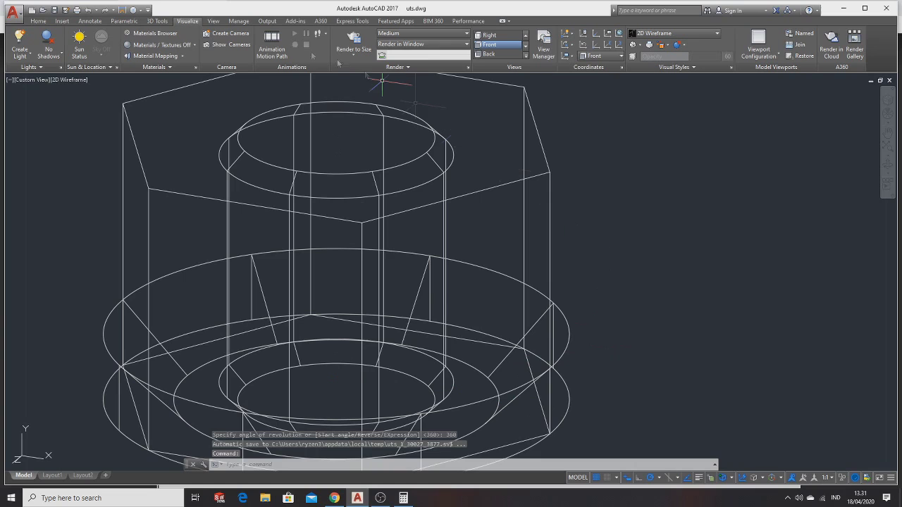
Step: Return to the front view, centre the nut and select the bottom chamfer pieces
{"action": "left_click", "coordinate": [499, 44]}
{"action": "middle_click_drag", "start_coordinate": [142, 306], "coordinate": [312, 282]}
{"action": "scroll", "coordinate": [372, 291], "scroll_direction": "up", "scroll_amount": 5}
{"action": "middle_click_drag", "start_coordinate": [580, 338], "coordinate": [541, 176]}
{"action": "left_click", "coordinate": [577, 358]}
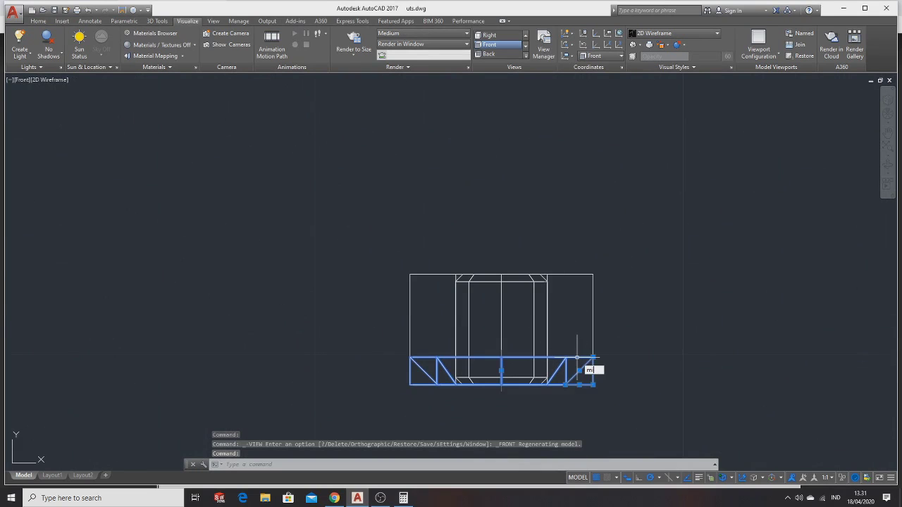
Step: Mirror the bottom chamfer pieces to the nut's top face, keeping the originals
{"action": "key", "text": "Return"}
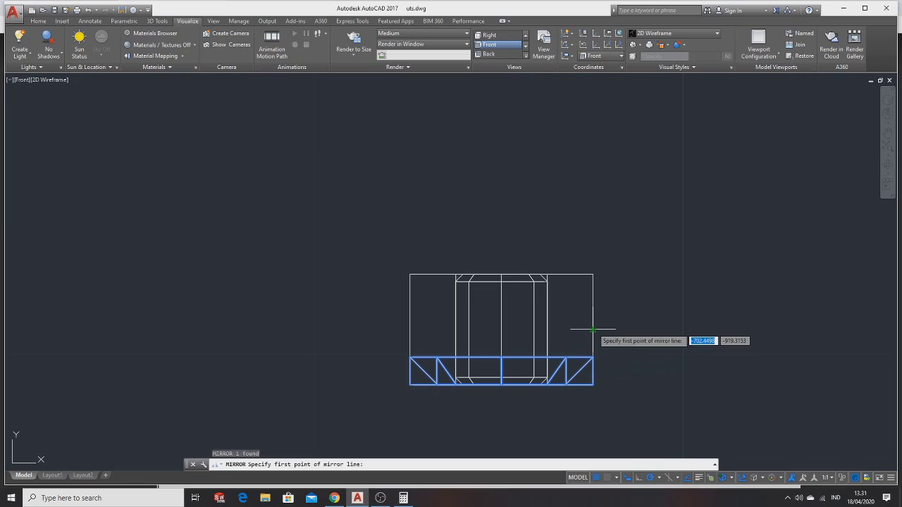
{"action": "left_click", "coordinate": [593, 329]}
{"action": "left_click", "coordinate": [412, 330]}
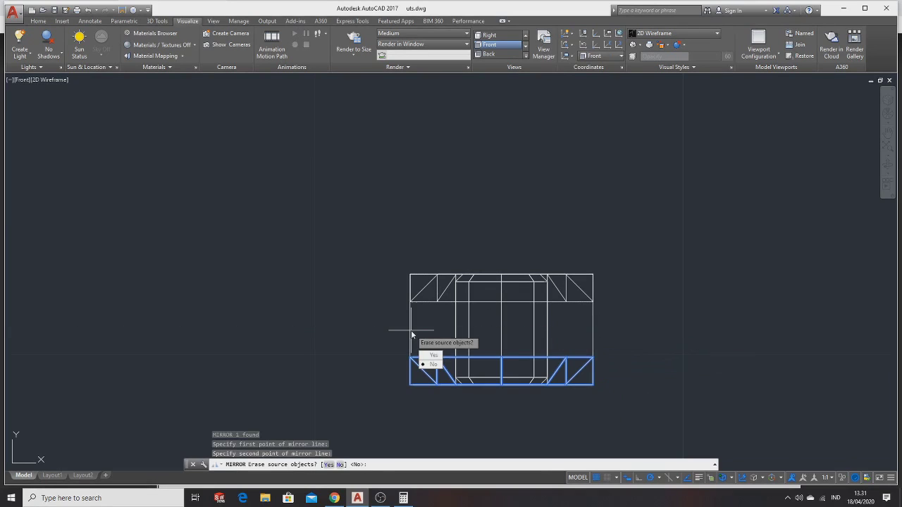
{"action": "left_click", "coordinate": [431, 356]}
{"action": "key", "text": "Return"}
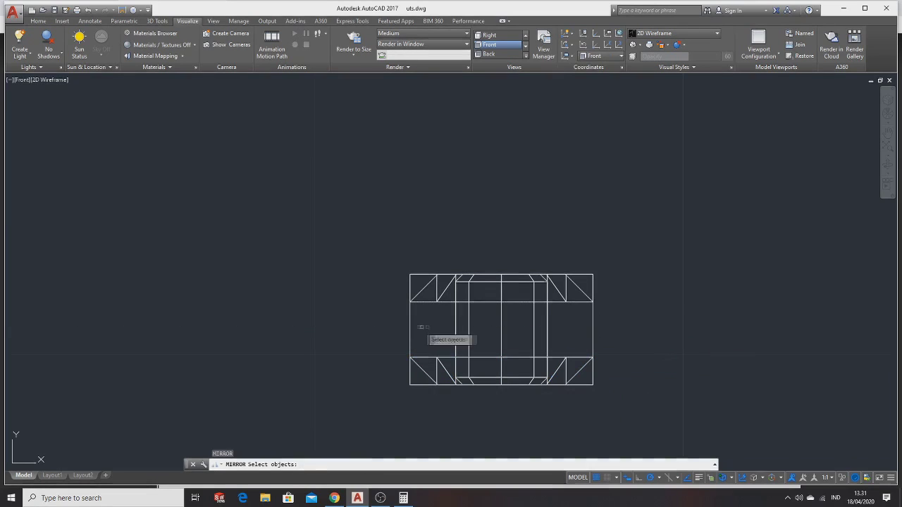
Step: Subtract the top and bottom chamfer rings from the hex solid to chamfer its corners
{"action": "left_click", "coordinate": [62, 22]}
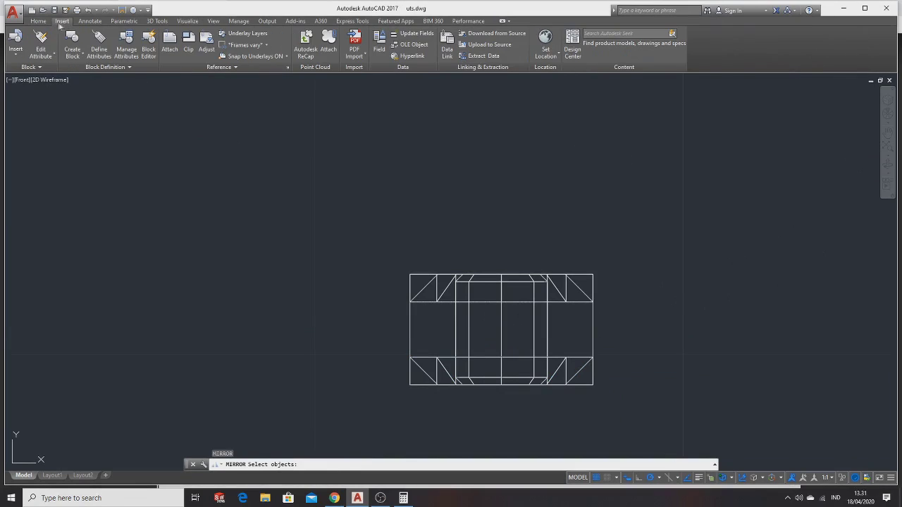
{"action": "left_click", "coordinate": [157, 21]}
{"action": "left_click", "coordinate": [240, 44]}
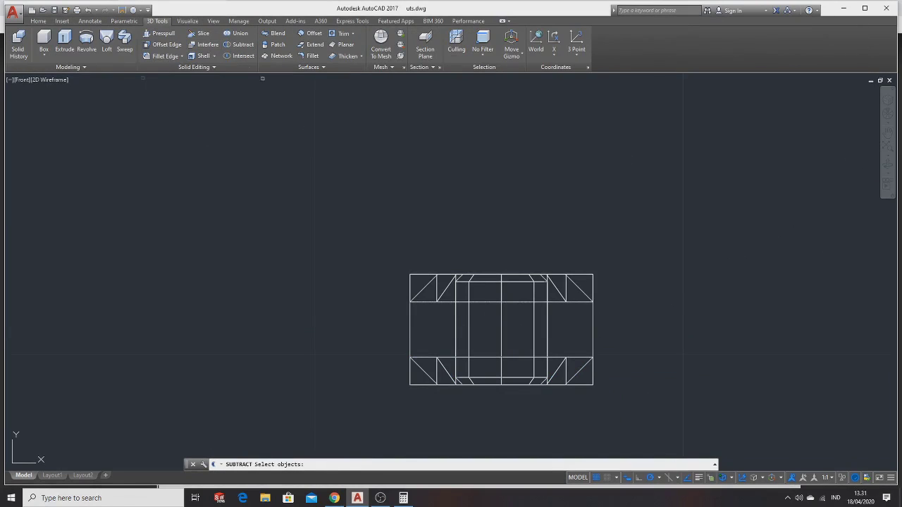
{"action": "left_click", "coordinate": [409, 315]}
{"action": "key", "text": "Return"}
{"action": "left_click", "coordinate": [451, 302]}
{"action": "left_click", "coordinate": [439, 359]}
{"action": "key", "text": "Return"}
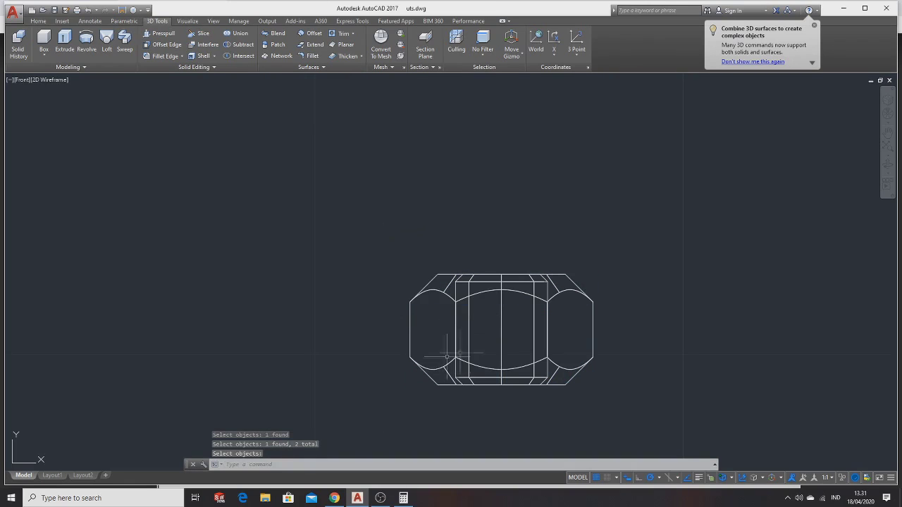
{"action": "middle_click_drag", "start_coordinate": [673, 257], "coordinate": [684, 226], "text": "shift"}
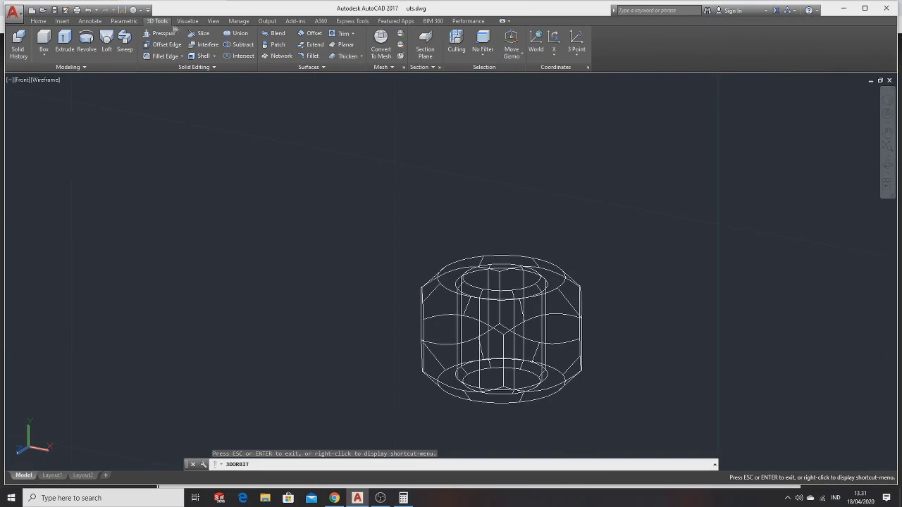
Step: Subtract the inner cylinder from the nut body to bore its central hole
{"action": "key", "text": "Escape"}
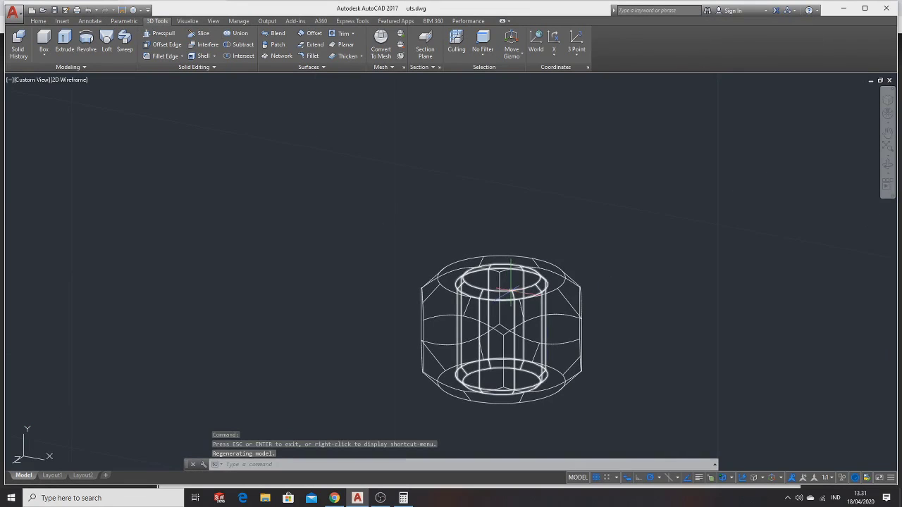
{"action": "left_click", "coordinate": [509, 290]}
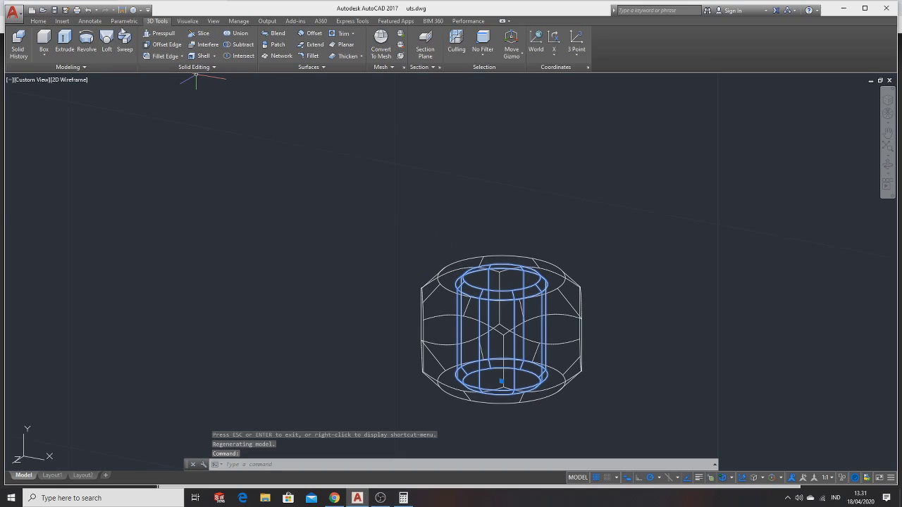
{"action": "left_click", "coordinate": [241, 49]}
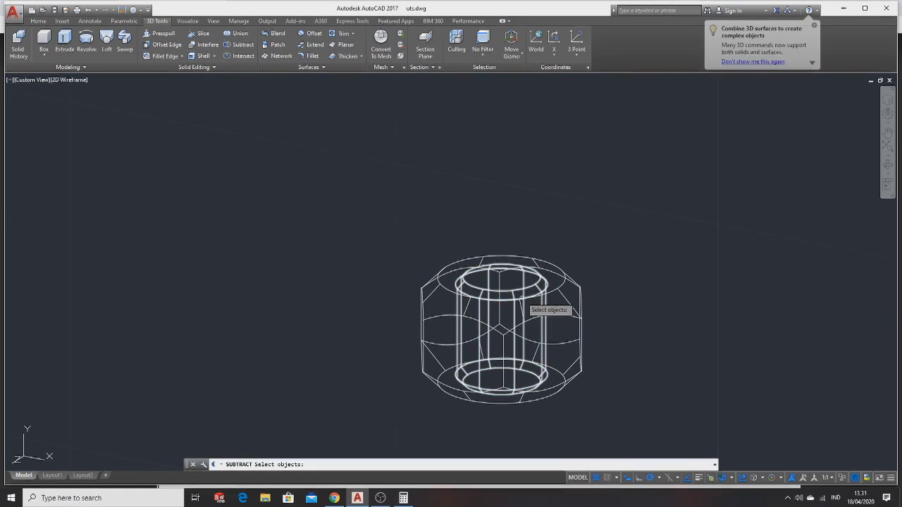
{"action": "left_click", "coordinate": [536, 301]}
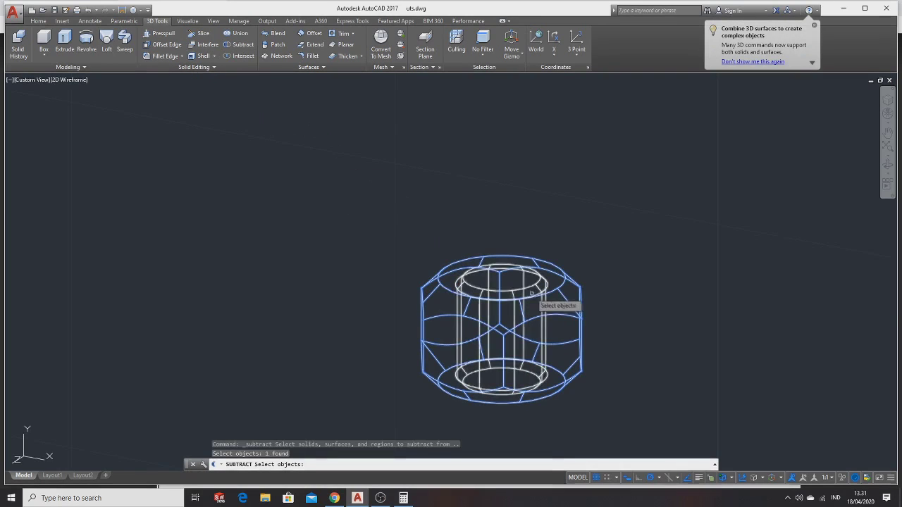
{"action": "left_click", "coordinate": [526, 287]}
{"action": "key", "text": "Escape"}
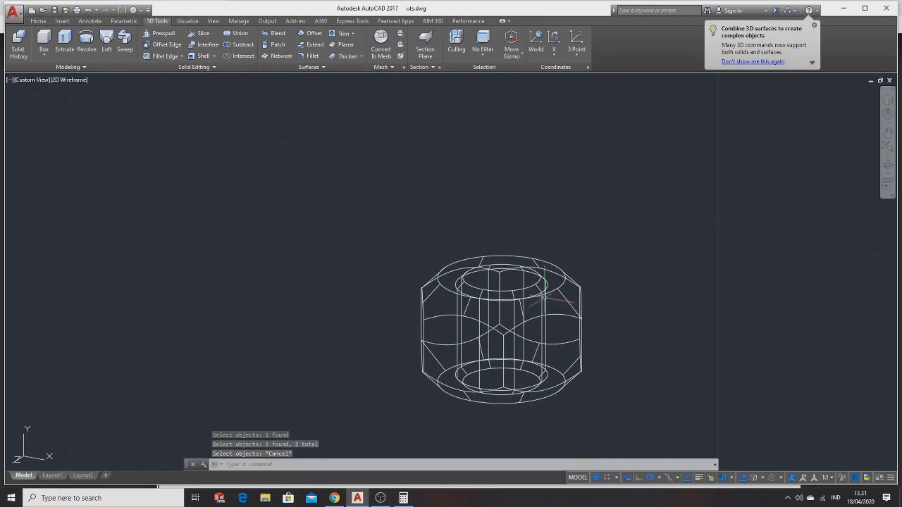
{"action": "left_click", "coordinate": [241, 49]}
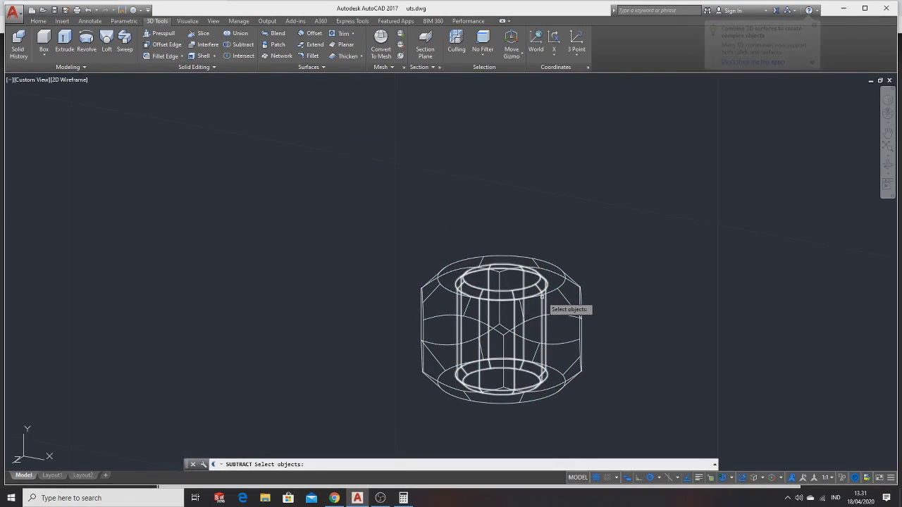
{"action": "left_click", "coordinate": [552, 292]}
{"action": "key", "text": "Return"}
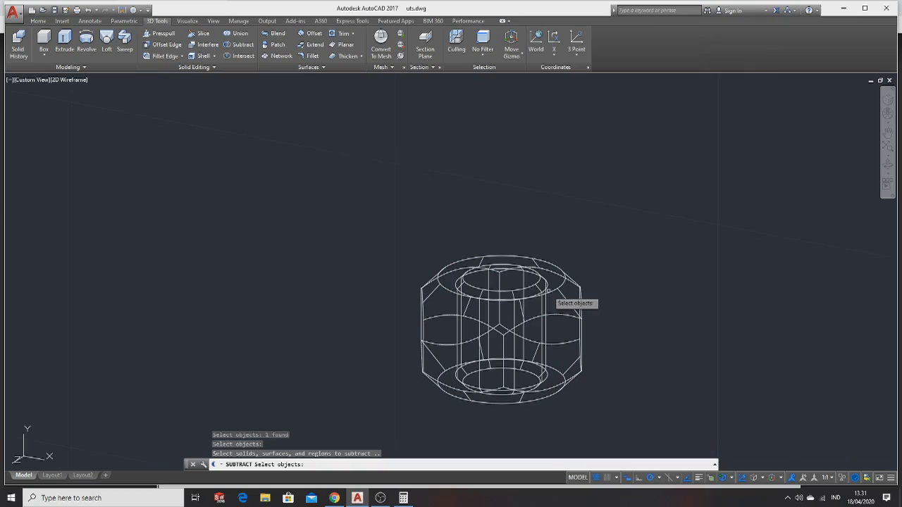
{"action": "left_click", "coordinate": [530, 285]}
{"action": "key", "text": "Return"}
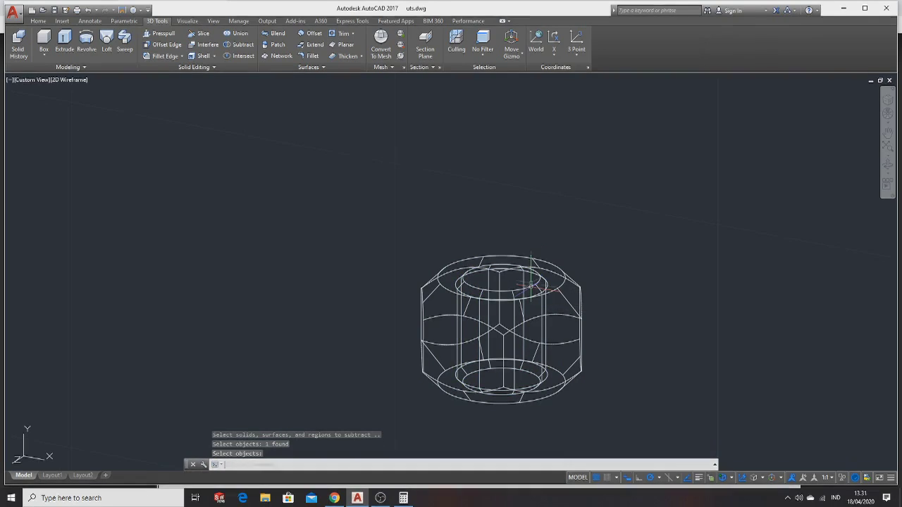
Step: Set the visual style to Shaded and orbit to inspect the nut's underside
{"action": "left_click", "coordinate": [185, 24]}
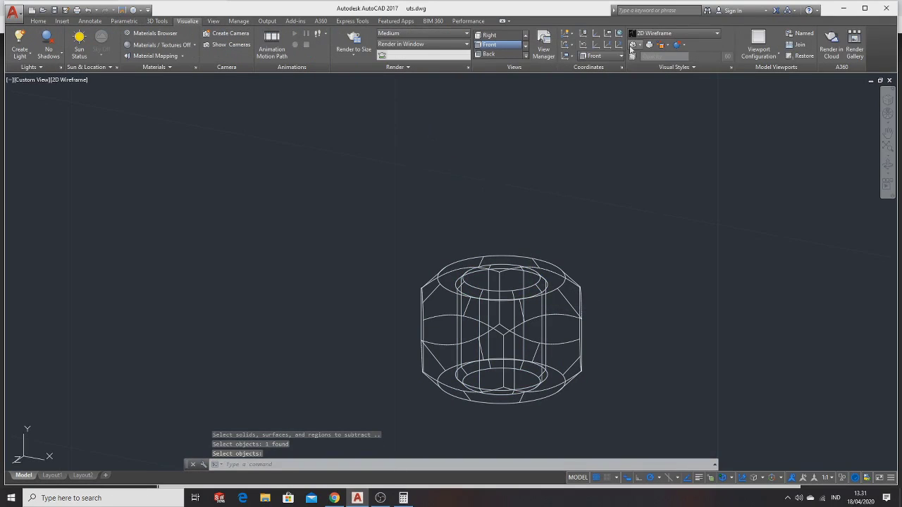
{"action": "left_click", "coordinate": [676, 33]}
{"action": "left_click", "coordinate": [646, 99]}
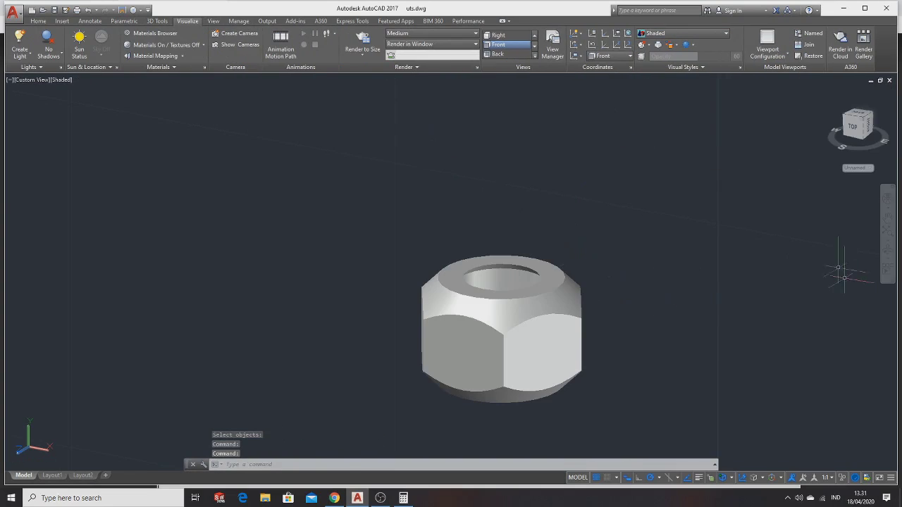
{"action": "left_click", "coordinate": [886, 248]}
{"action": "mouse_move", "coordinate": [719, 235]}
{"action": "left_mouse_down"}
{"action": "mouse_move", "coordinate": [662, 183]}
{"action": "mouse_move", "coordinate": [475, 304]}
{"action": "mouse_move", "coordinate": [546, 286]}
{"action": "mouse_move", "coordinate": [537, 306]}
{"action": "left_mouse_up"}
{"action": "key", "text": "Escape"}
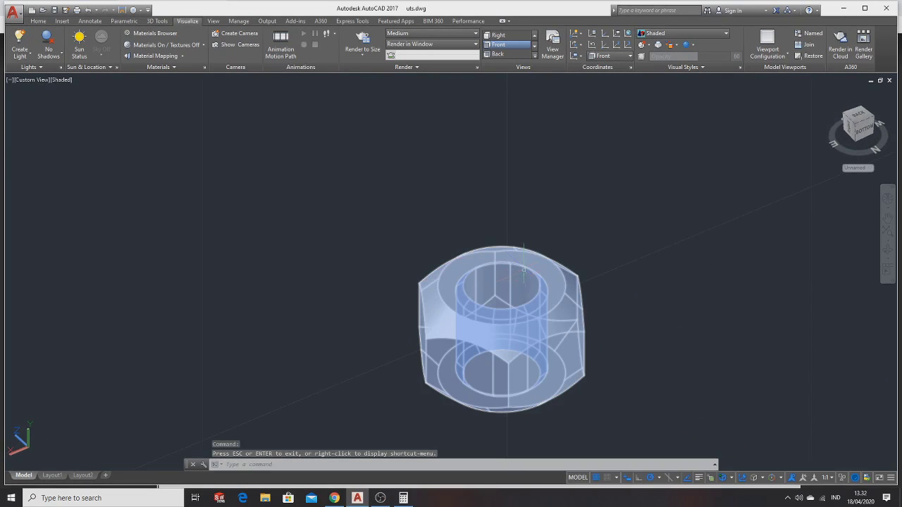
{"action": "key", "text": "Escape"}
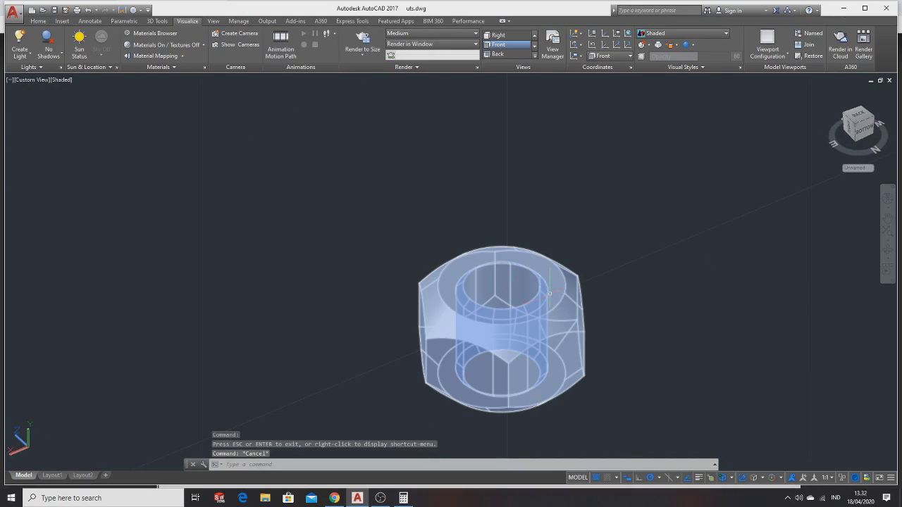
{"action": "scroll", "coordinate": [536, 302], "scroll_direction": "up", "scroll_amount": 3}
{"action": "scroll", "coordinate": [705, 275], "scroll_direction": "down", "scroll_amount": 3}
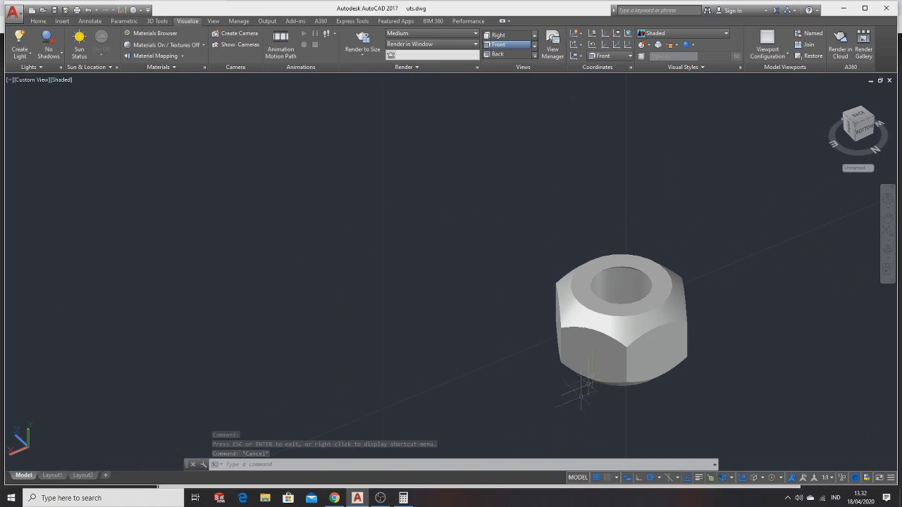
{"action": "key", "text": "alt+Tab"}
{"action": "key", "text": "alt+Tab"}
{"action": "key", "text": "alt+Tab"}
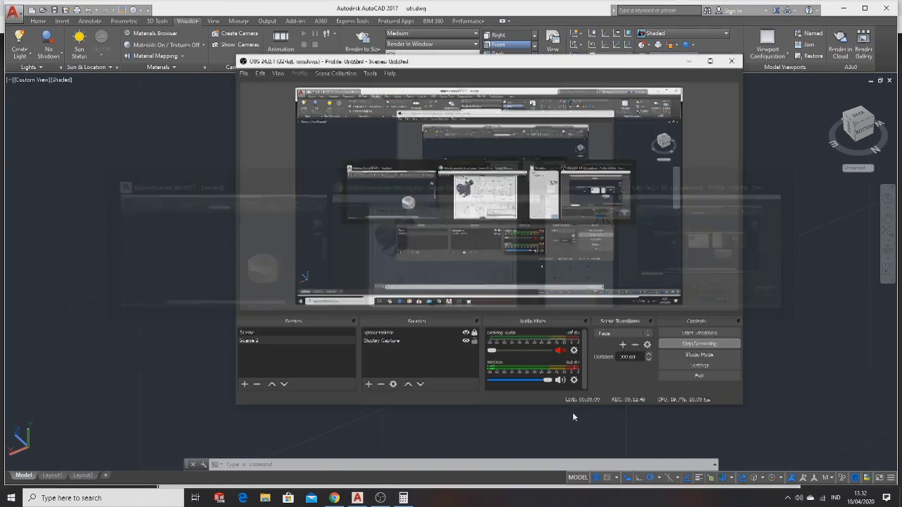
{"action": "key", "text": "alt+Tab"}
{"action": "key", "text": "alt+Tab"}
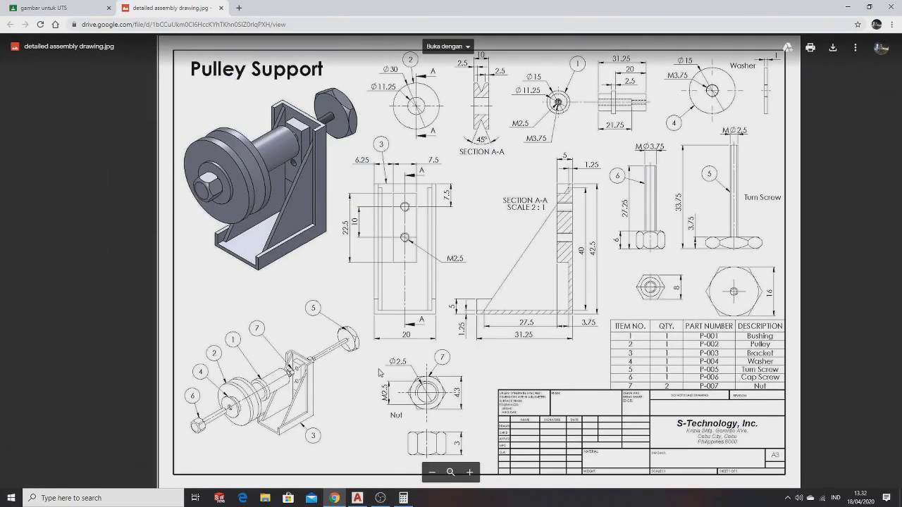
{"action": "scroll", "coordinate": [470, 392], "scroll_direction": "down", "scroll_amount": 2}
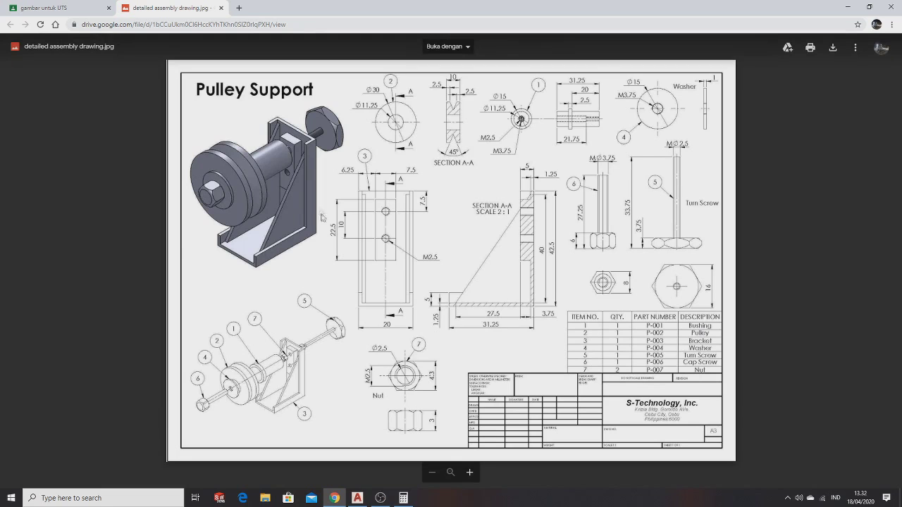
{"action": "key", "text": "alt+Tab"}
{"action": "key", "text": "alt+Tab"}
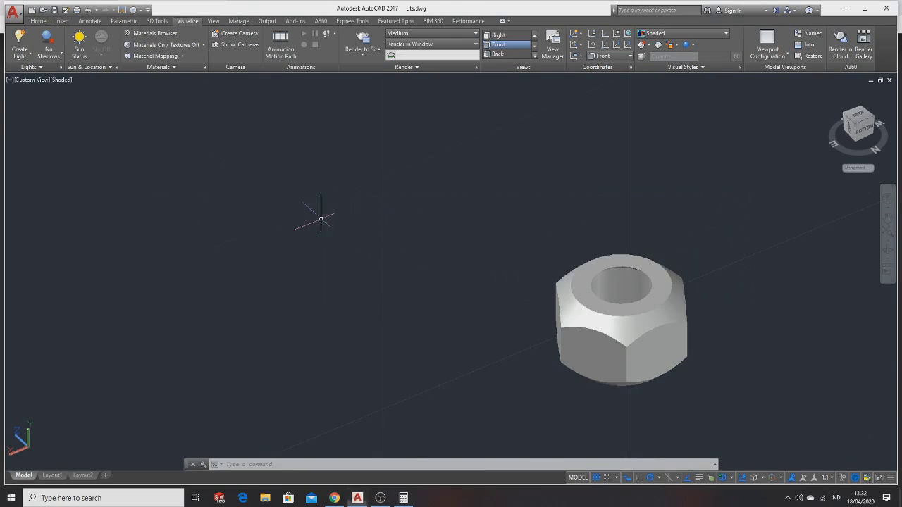
Step: Show the parts from the southwest isometric view with the World coordinate system
{"action": "scroll", "coordinate": [695, 272], "scroll_direction": "down", "scroll_amount": 3}
{"action": "scroll", "coordinate": [697, 281], "scroll_direction": "down", "scroll_amount": 4}
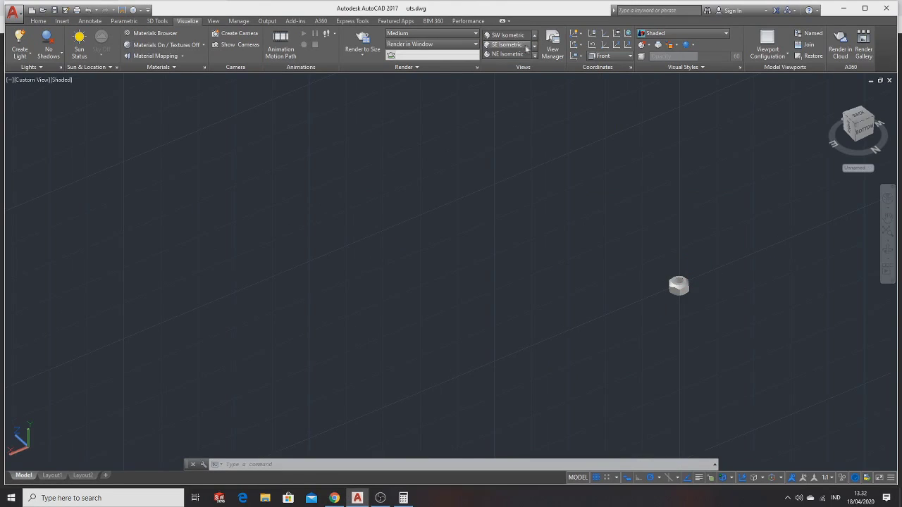
{"action": "left_click", "coordinate": [505, 35]}
{"action": "left_click", "coordinate": [615, 57]}
{"action": "left_click", "coordinate": [610, 69]}
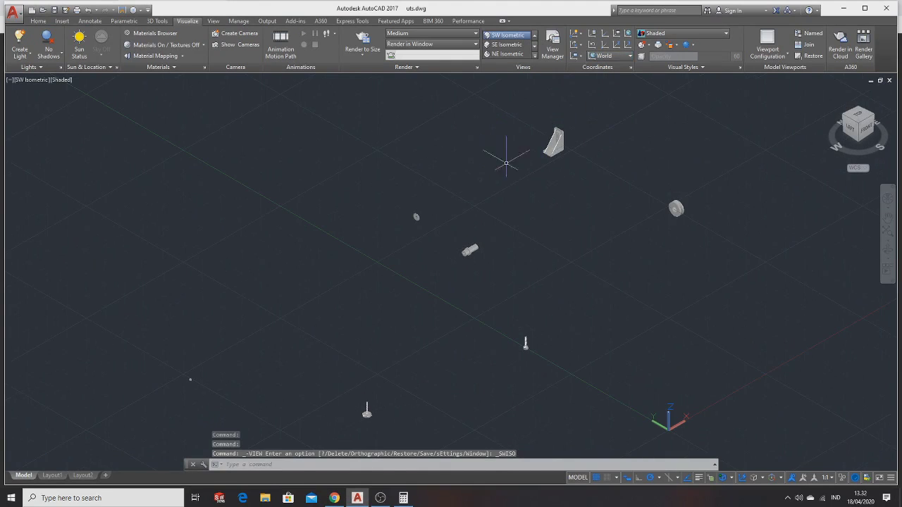
Step: Zoom and pan to check the bracket part, then switch to the Chrome reference drawing
{"action": "left_click_drag", "start_coordinate": [536, 123], "coordinate": [573, 161]}
{"action": "scroll", "coordinate": [573, 161], "scroll_direction": "up", "scroll_amount": 3}
{"action": "middle_click_drag", "start_coordinate": [573, 162], "coordinate": [571, 273]}
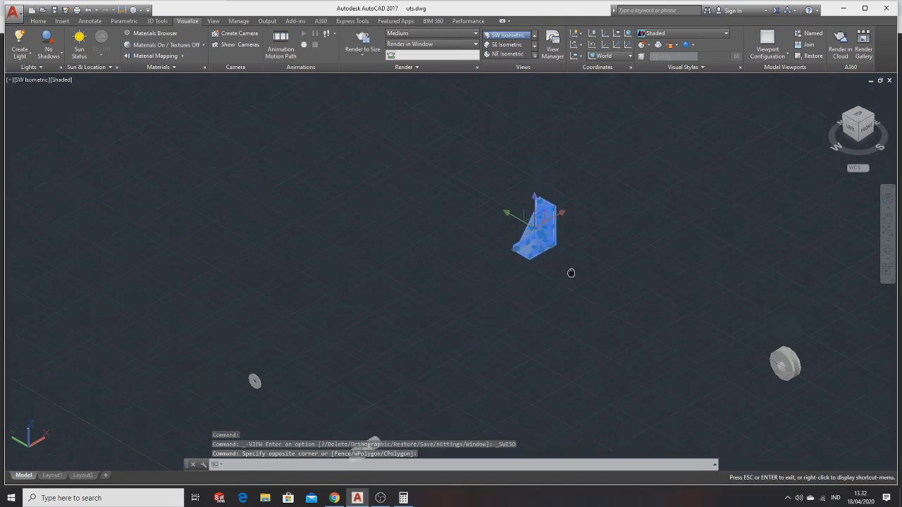
{"action": "scroll", "coordinate": [571, 272], "scroll_direction": "up", "scroll_amount": 3}
{"action": "key", "text": "Escape"}
{"action": "scroll", "coordinate": [525, 183], "scroll_direction": "down", "scroll_amount": 2}
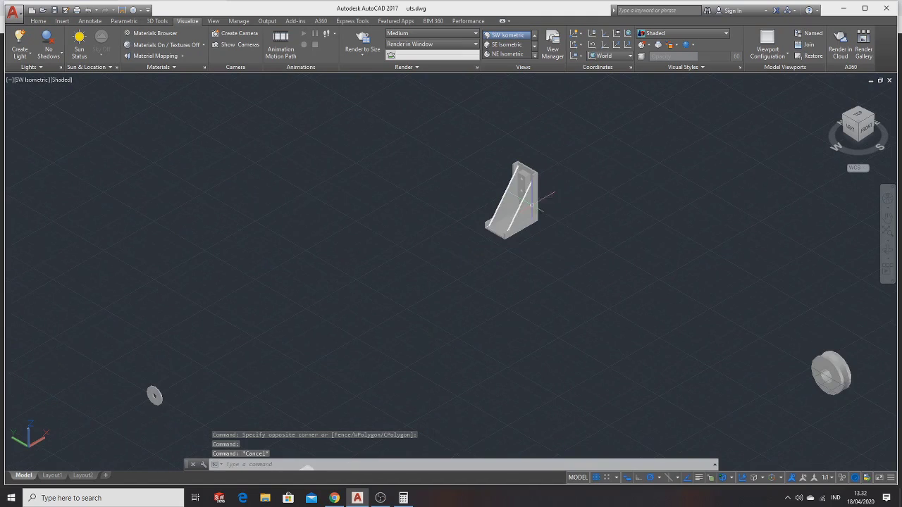
{"action": "scroll", "coordinate": [598, 269], "scroll_direction": "down", "scroll_amount": 2}
{"action": "key", "text": "alt+Tab"}
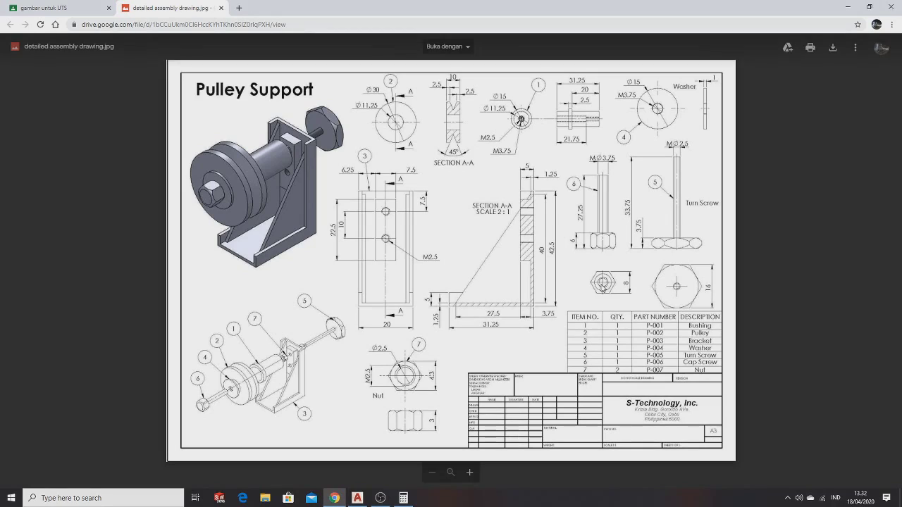
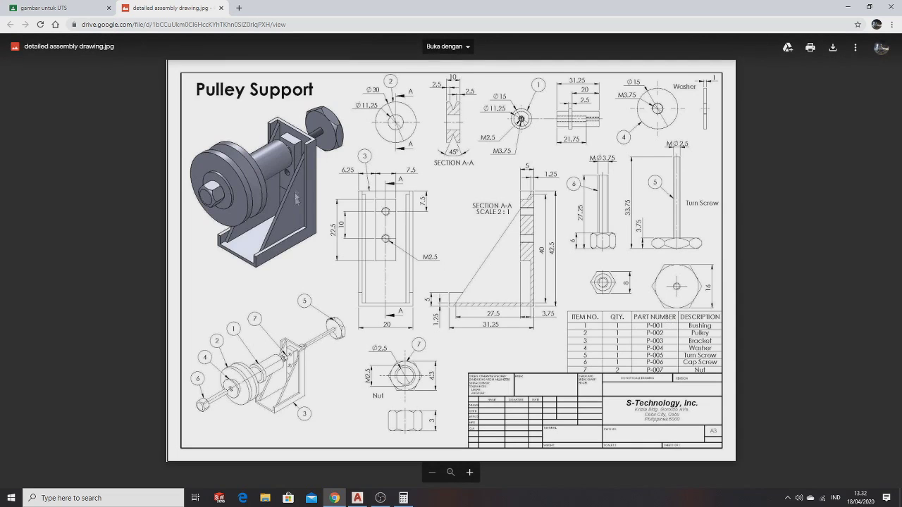
Step: Switch from the Pulley Support drawing back to uts.dwg in AutoCAD and orbit the view
{"action": "key", "text": "alt+Tab"}
{"action": "mouse_move", "coordinate": [258, 298]}
{"action": "middle_mouse_down", "text": "shift"}
{"action": "mouse_move", "coordinate": [295, 368]}
{"action": "mouse_move", "coordinate": [329, 353]}
{"action": "mouse_move", "coordinate": [289, 382]}
{"action": "middle_mouse_up", "text": "shift"}
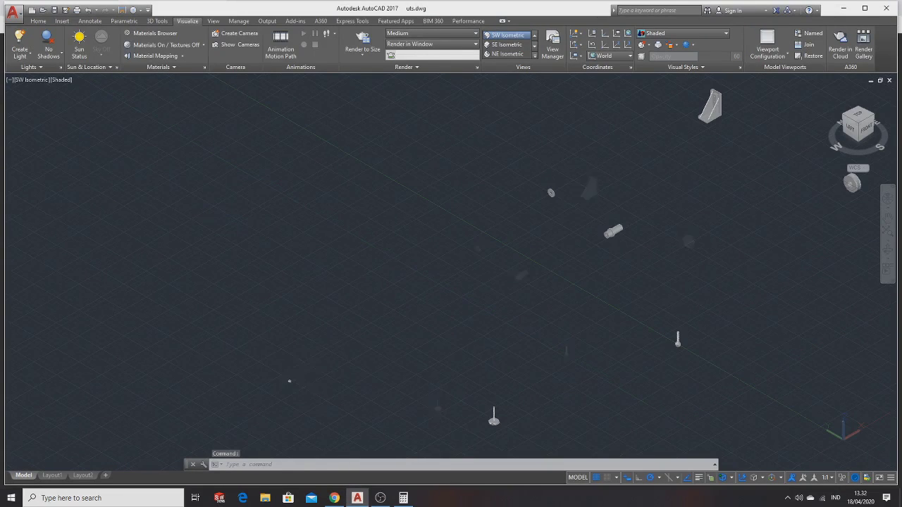
Step: Move the loose hex nut from its base point to near the bracket
{"action": "scroll", "coordinate": [291, 378], "scroll_direction": "up", "scroll_amount": 3}
{"action": "scroll", "coordinate": [296, 378], "scroll_direction": "up", "scroll_amount": 2}
{"action": "left_click", "coordinate": [296, 378]}
{"action": "right_click", "coordinate": [251, 347]}
{"action": "left_click", "coordinate": [256, 351]}
{"action": "right_click", "coordinate": [256, 351]}
{"action": "left_click", "coordinate": [289, 190]}
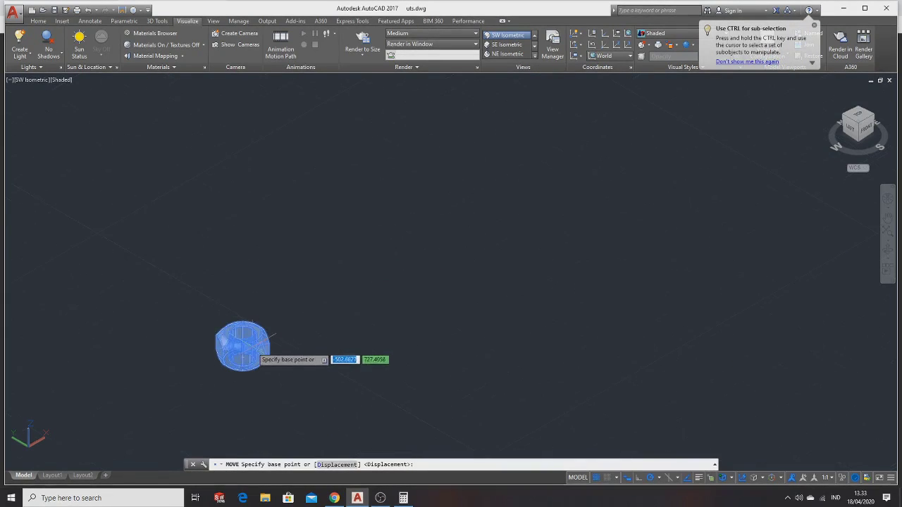
{"action": "left_click", "coordinate": [229, 361]}
{"action": "scroll", "coordinate": [702, 194], "scroll_direction": "down", "scroll_amount": 4}
{"action": "scroll", "coordinate": [703, 194], "scroll_direction": "down", "scroll_amount": 3}
{"action": "mouse_move", "coordinate": [703, 193]}
{"action": "middle_mouse_down", "text": "shift"}
{"action": "mouse_move", "coordinate": [706, 207]}
{"action": "mouse_move", "coordinate": [594, 282]}
{"action": "middle_mouse_up", "text": "shift"}
{"action": "scroll", "coordinate": [644, 232], "scroll_direction": "up", "scroll_amount": 3}
{"action": "scroll", "coordinate": [451, 286], "scroll_direction": "up", "scroll_amount": 3}
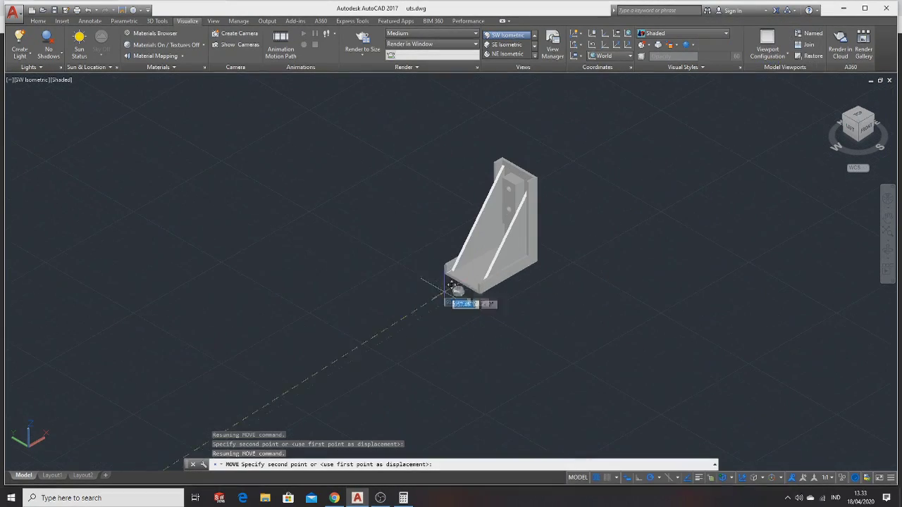
{"action": "left_click", "coordinate": [352, 231]}
Step: Try rotating the nut with the gizmo, then cancel and set the gizmo back to Move
{"action": "left_click", "coordinate": [346, 220]}
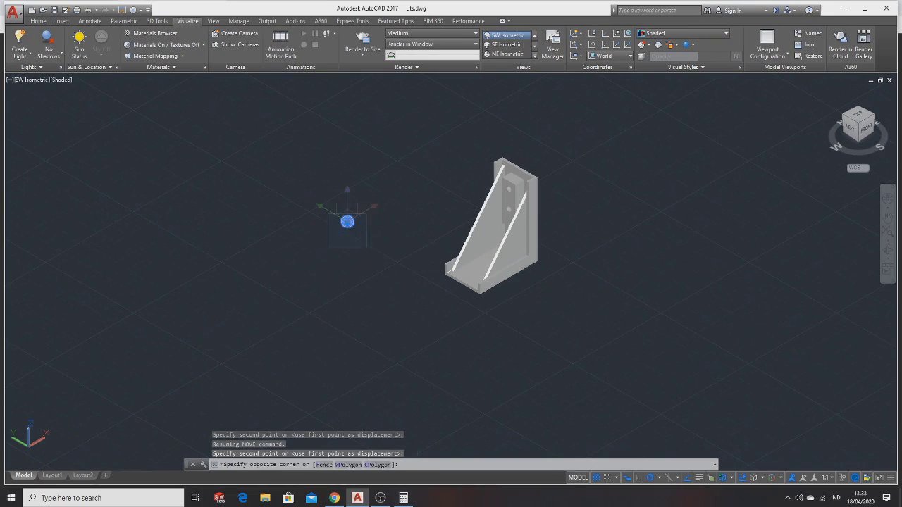
{"action": "right_click", "coordinate": [348, 223]}
{"action": "left_click", "coordinate": [373, 241]}
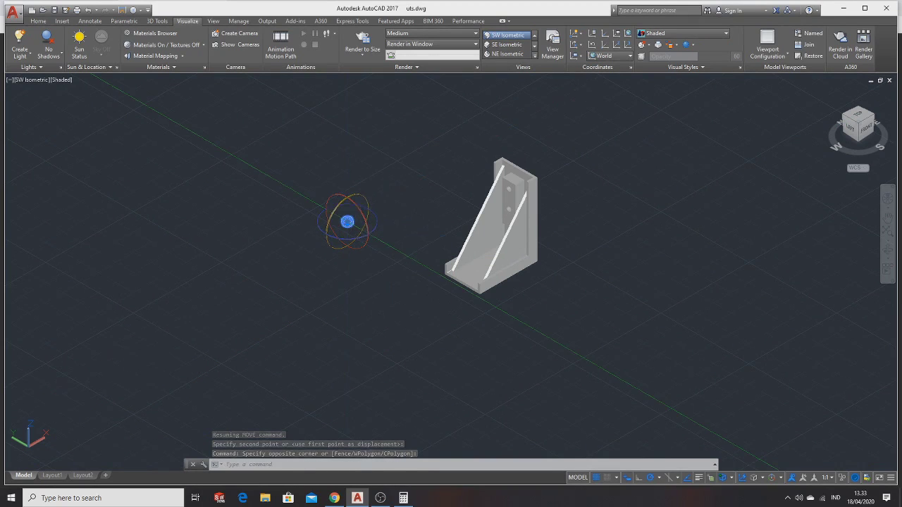
{"action": "left_click", "coordinate": [356, 199]}
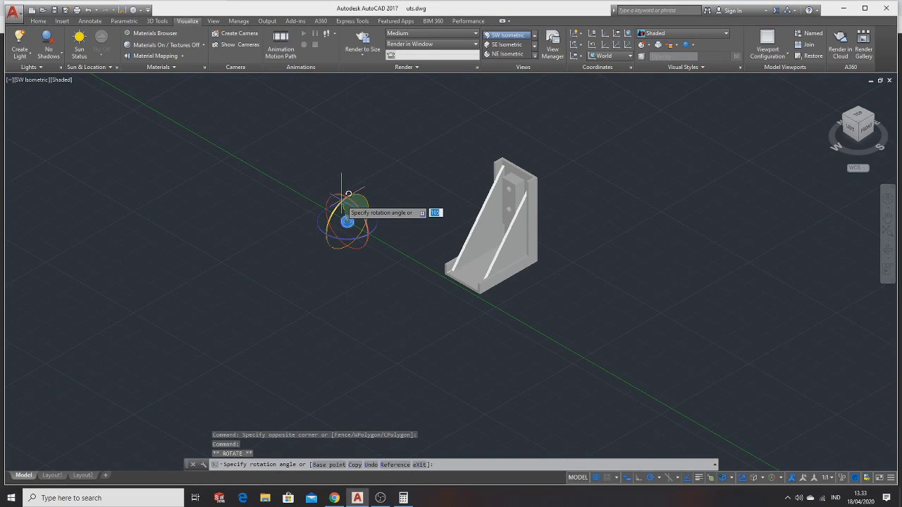
{"action": "scroll", "coordinate": [350, 221], "scroll_direction": "up", "scroll_amount": 4}
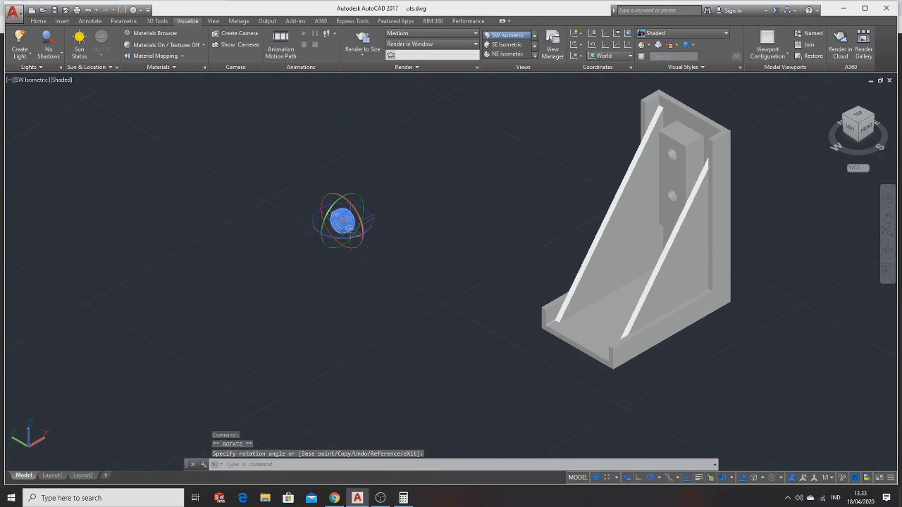
{"action": "key", "text": "Escape"}
{"action": "right_click", "coordinate": [353, 221]}
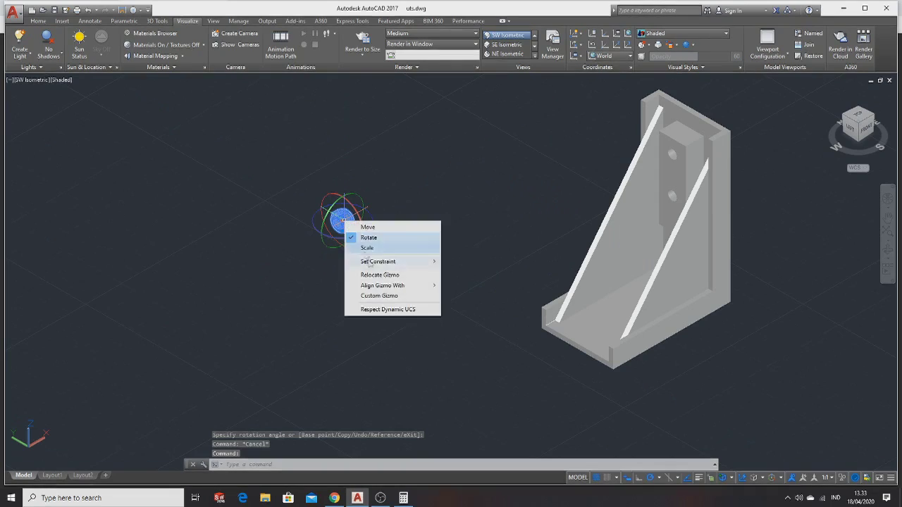
{"action": "left_click", "coordinate": [372, 229]}
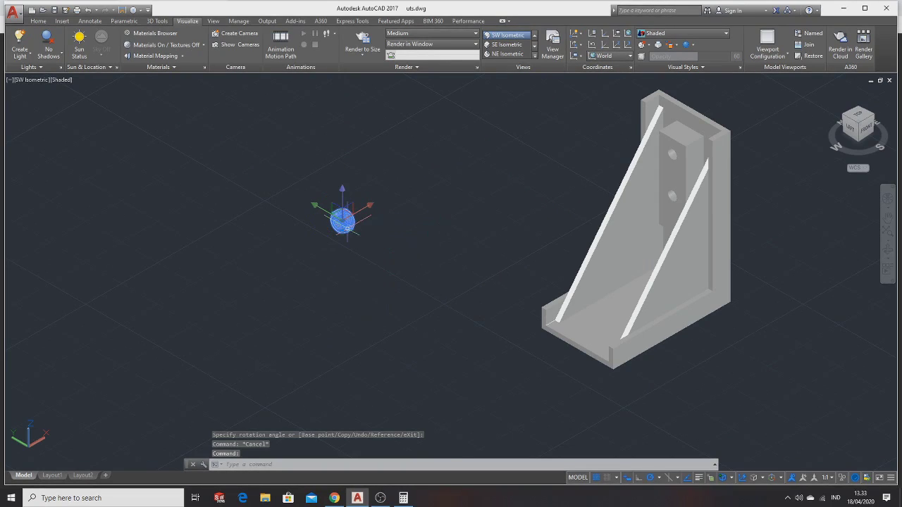
Step: Move the nut from a base point onto the bracket's upper hole
{"action": "right_click", "coordinate": [347, 229]}
{"action": "left_click", "coordinate": [359, 297]}
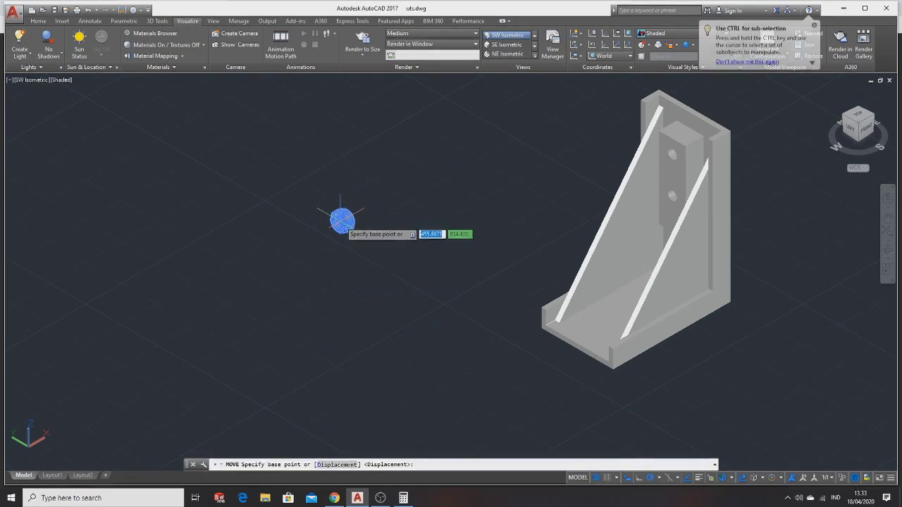
{"action": "scroll", "coordinate": [341, 221], "scroll_direction": "up", "scroll_amount": 4}
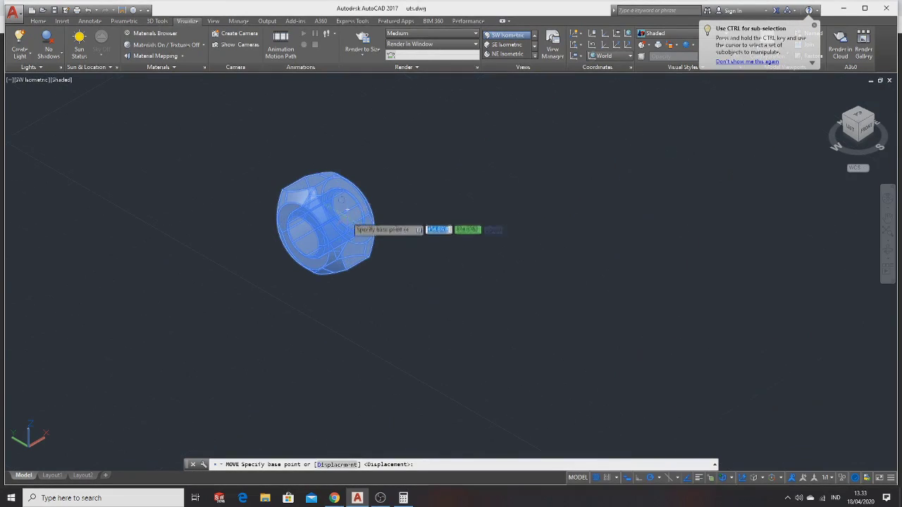
{"action": "left_click", "coordinate": [347, 218]}
{"action": "scroll", "coordinate": [599, 278], "scroll_direction": "down", "scroll_amount": 3}
{"action": "scroll", "coordinate": [634, 278], "scroll_direction": "down", "scroll_amount": 3}
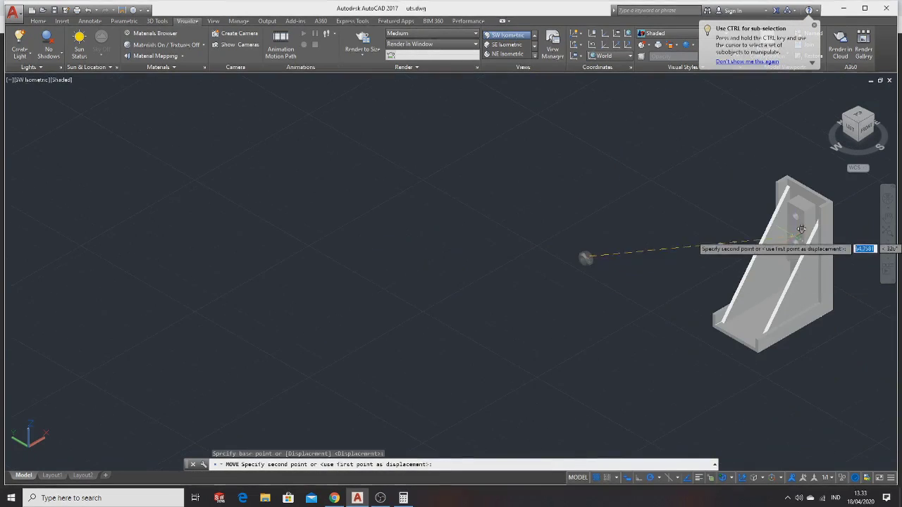
{"action": "scroll", "coordinate": [801, 229], "scroll_direction": "up", "scroll_amount": 2}
{"action": "scroll", "coordinate": [800, 186], "scroll_direction": "up", "scroll_amount": 2}
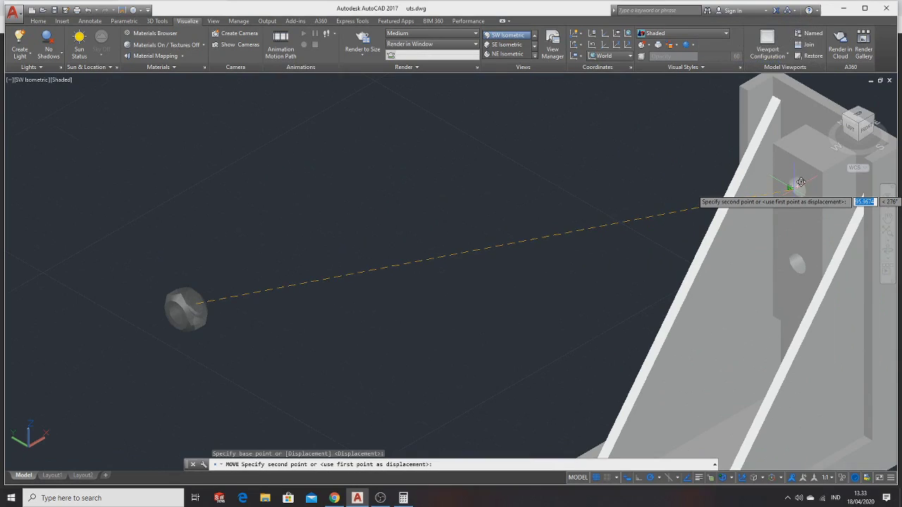
{"action": "left_click", "coordinate": [801, 183]}
{"action": "scroll", "coordinate": [801, 212], "scroll_direction": "down", "scroll_amount": 2}
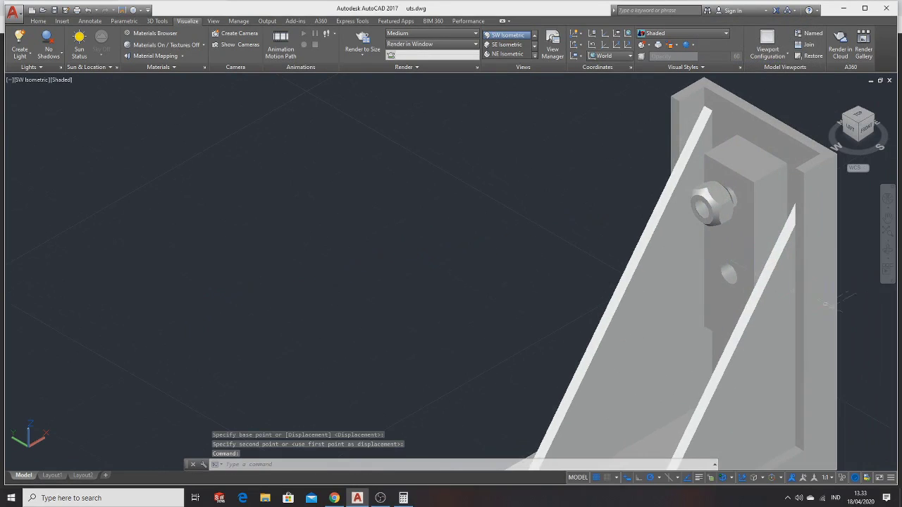
{"action": "scroll", "coordinate": [801, 211], "scroll_direction": "down", "scroll_amount": 2}
{"action": "scroll", "coordinate": [801, 211], "scroll_direction": "down", "scroll_amount": 2}
{"action": "scroll", "coordinate": [599, 296], "scroll_direction": "up", "scroll_amount": 1}
{"action": "key", "text": "alt+Tab"}
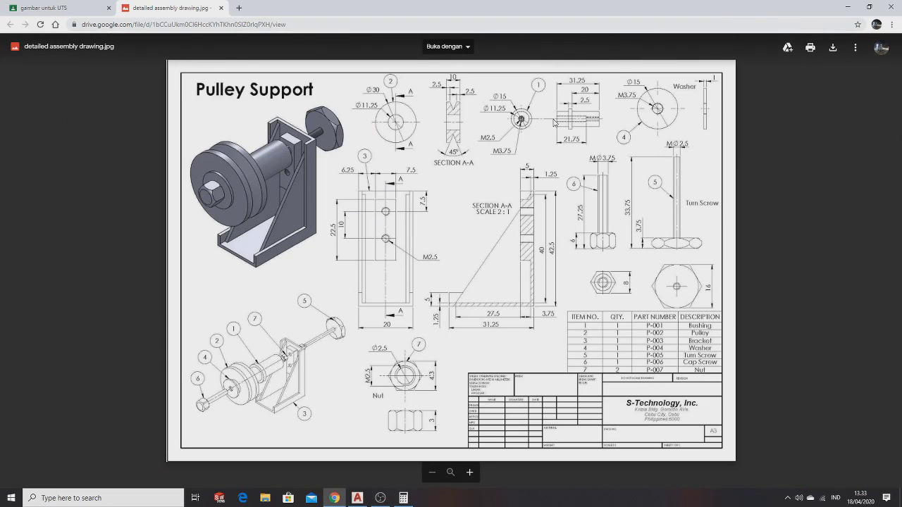
Step: Review the Pulley Support assembly drawing in Chrome, then return to AutoCAD
{"action": "key", "text": "alt+Tab"}
Step: Start moving the bushing and pick its base point
{"action": "scroll", "coordinate": [596, 381], "scroll_direction": "down", "scroll_amount": 3}
{"action": "scroll", "coordinate": [597, 381], "scroll_direction": "down", "scroll_amount": 2}
{"action": "scroll", "coordinate": [588, 386], "scroll_direction": "up", "scroll_amount": 3}
{"action": "scroll", "coordinate": [459, 378], "scroll_direction": "up", "scroll_amount": 3}
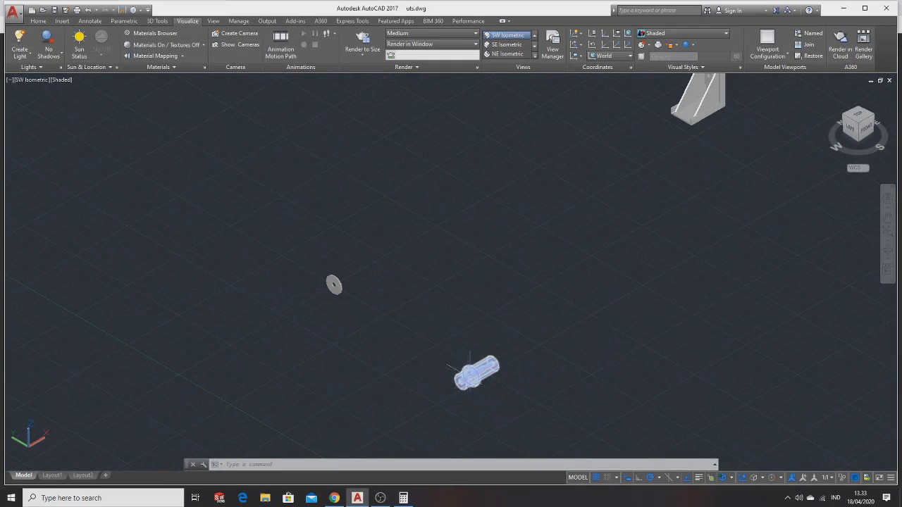
{"action": "right_click", "coordinate": [476, 375]}
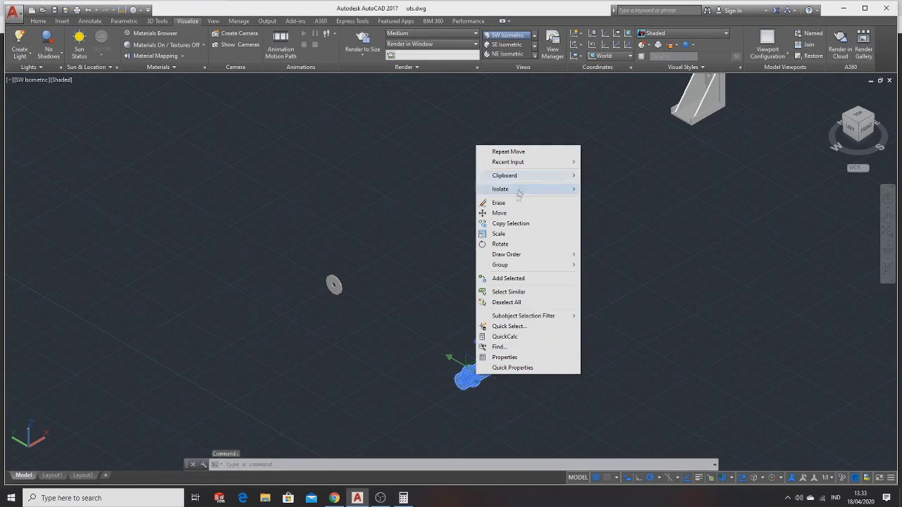
{"action": "left_click", "coordinate": [517, 212]}
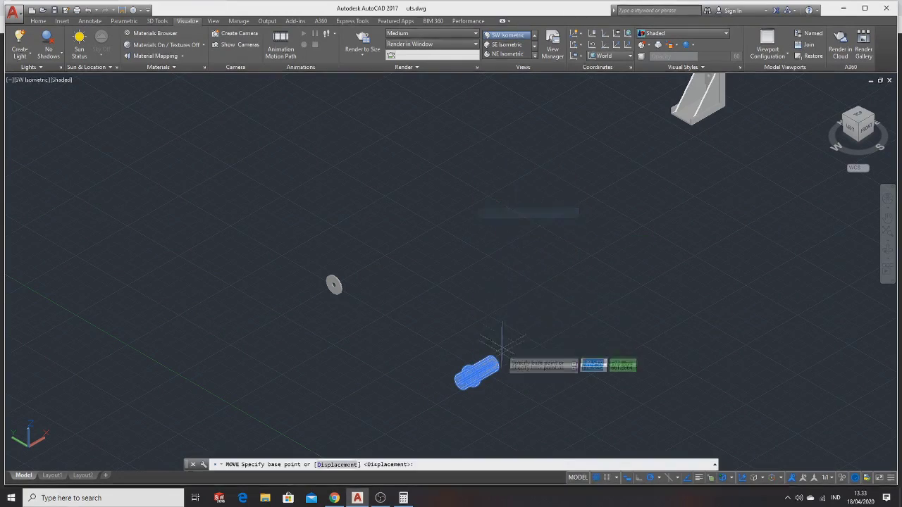
{"action": "scroll", "coordinate": [493, 366], "scroll_direction": "up", "scroll_amount": 3}
{"action": "left_click", "coordinate": [487, 362]}
Step: Drop the bushing against the nut in the bracket's upper hole and orbit to check the fit
{"action": "scroll", "coordinate": [747, 165], "scroll_direction": "down", "scroll_amount": 4}
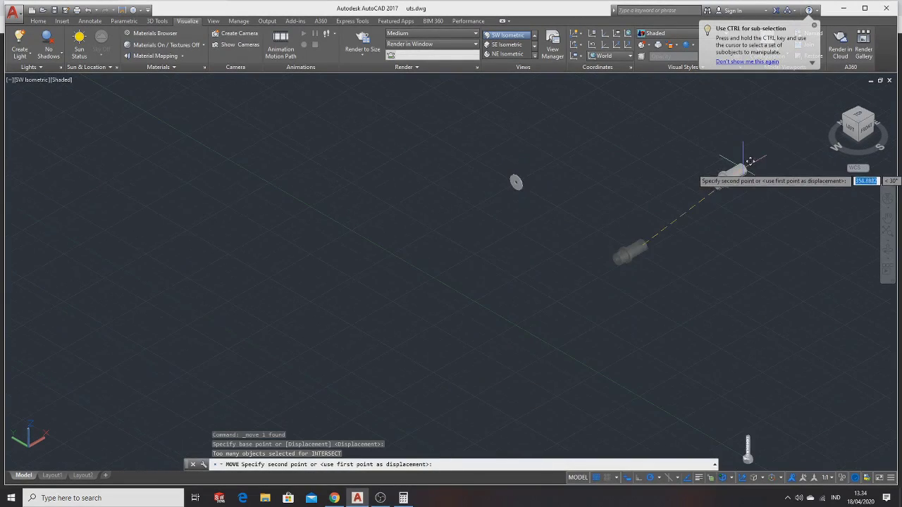
{"action": "middle_click_drag", "start_coordinate": [744, 167], "coordinate": [580, 262]}
{"action": "scroll", "coordinate": [591, 218], "scroll_direction": "up", "scroll_amount": 2}
{"action": "scroll", "coordinate": [588, 220], "scroll_direction": "up", "scroll_amount": 3}
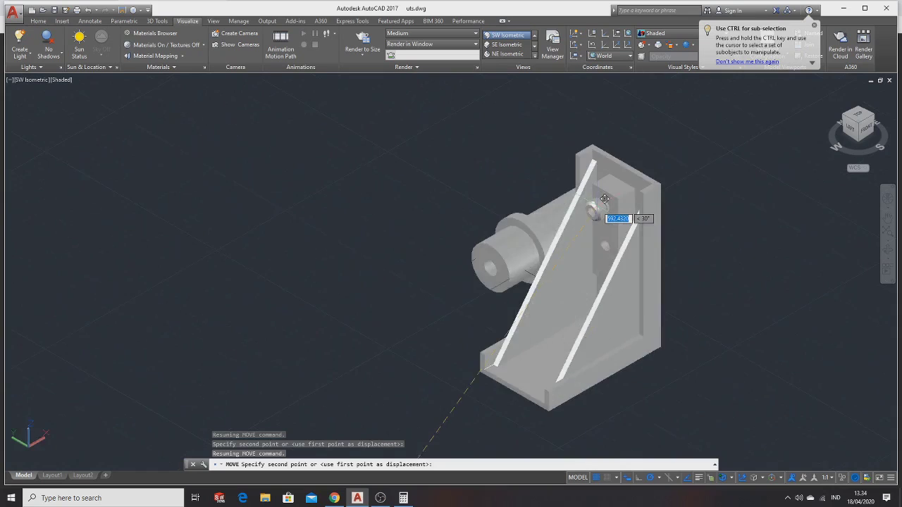
{"action": "scroll", "coordinate": [585, 222], "scroll_direction": "up", "scroll_amount": 3}
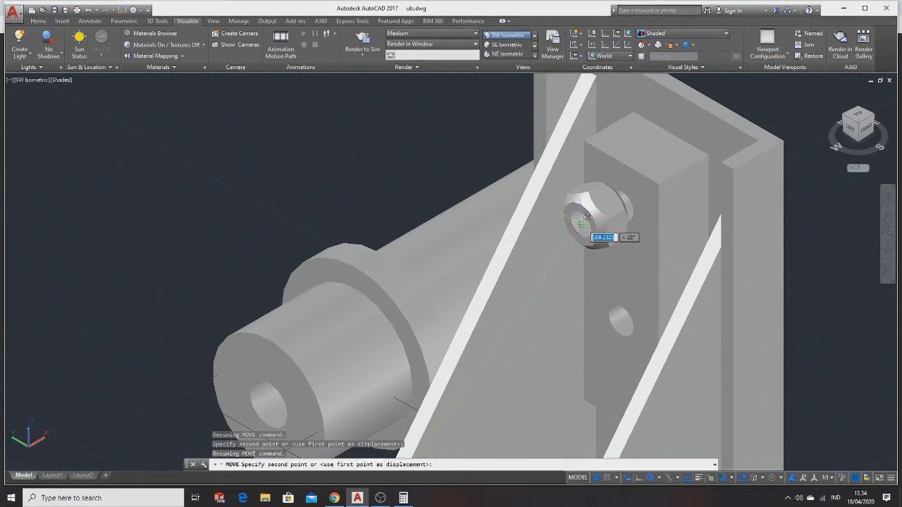
{"action": "left_click", "coordinate": [587, 224]}
{"action": "scroll", "coordinate": [669, 225], "scroll_direction": "down", "scroll_amount": 4}
{"action": "mouse_move", "coordinate": [759, 227]}
{"action": "middle_mouse_down", "text": "shift"}
{"action": "mouse_move", "coordinate": [680, 232]}
{"action": "mouse_move", "coordinate": [732, 253]}
{"action": "mouse_move", "coordinate": [809, 245]}
{"action": "middle_mouse_up", "text": "shift"}
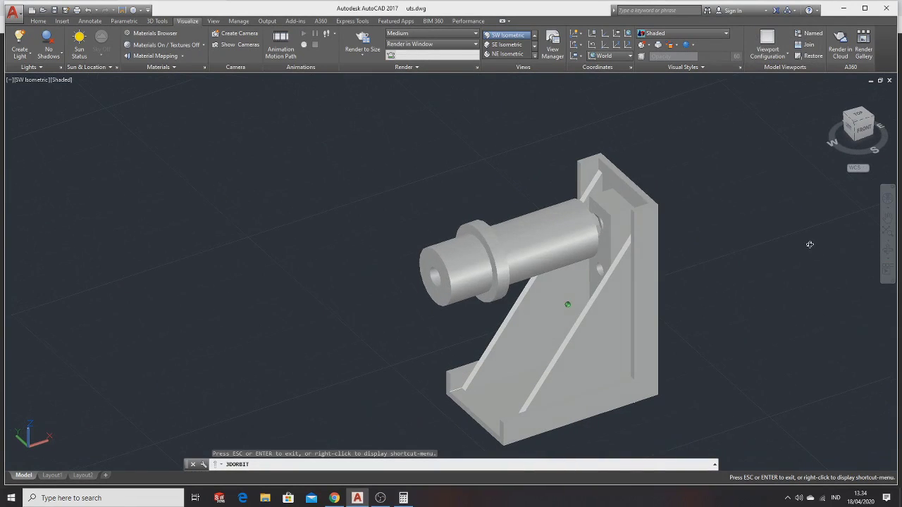
{"action": "key", "text": "alt+Tab"}
Step: Cycle between AutoCAD and the Pulley Support drawing to compare, then orbit the model
{"action": "key", "text": "alt+Tab"}
{"action": "key", "text": "alt+Tab"}
{"action": "key", "text": "alt+Tab"}
{"action": "key", "text": "alt+Tab"}
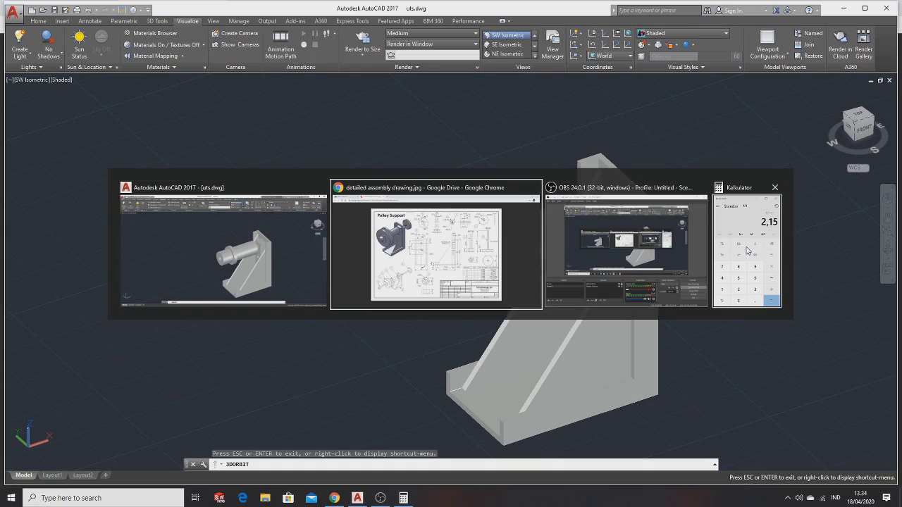
{"action": "key", "text": "alt+Tab"}
{"action": "key", "text": "alt+Tab"}
{"action": "key", "text": "alt+Tab"}
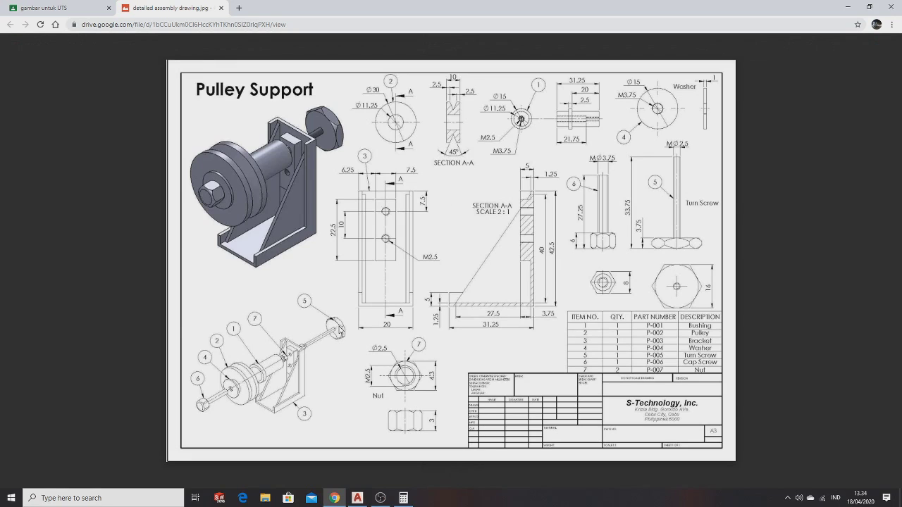
{"action": "key", "text": "alt+Tab"}
{"action": "key", "text": "alt+Tab"}
{"action": "mouse_move", "coordinate": [338, 326]}
{"action": "left_mouse_down"}
{"action": "mouse_move", "coordinate": [428, 350]}
{"action": "mouse_move", "coordinate": [425, 382]}
{"action": "mouse_move", "coordinate": [427, 312]}
{"action": "mouse_move", "coordinate": [452, 255]}
{"action": "mouse_move", "coordinate": [182, 288]}
{"action": "mouse_move", "coordinate": [195, 310]}
{"action": "mouse_move", "coordinate": [429, 306]}
{"action": "left_mouse_up"}
{"action": "key", "text": "alt+Tab"}
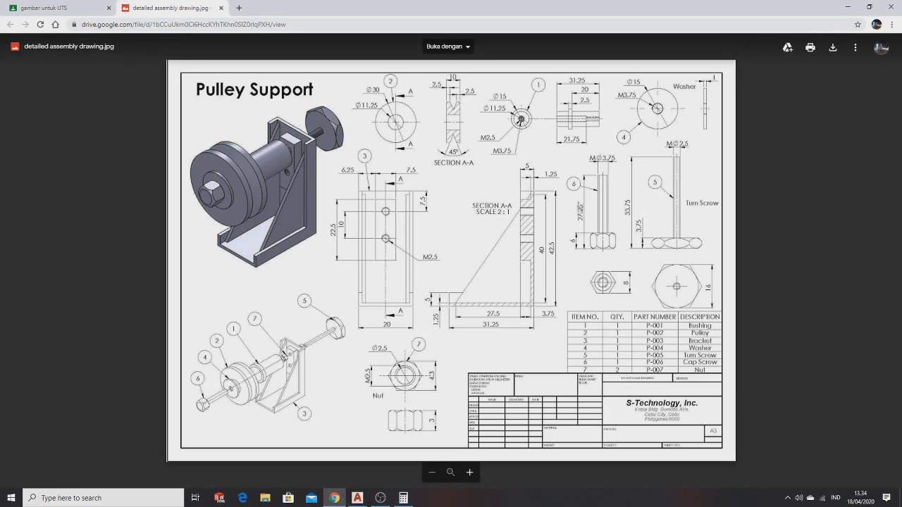
{"action": "key", "text": "alt+Tab"}
{"action": "key", "text": "alt+Tab"}
{"action": "key", "text": "alt+shift+Tab"}
{"action": "key", "text": "alt+Tab"}
{"action": "key", "text": "alt+Tab"}
{"action": "key", "text": "alt+Tab"}
{"action": "key", "text": "alt+Tab"}
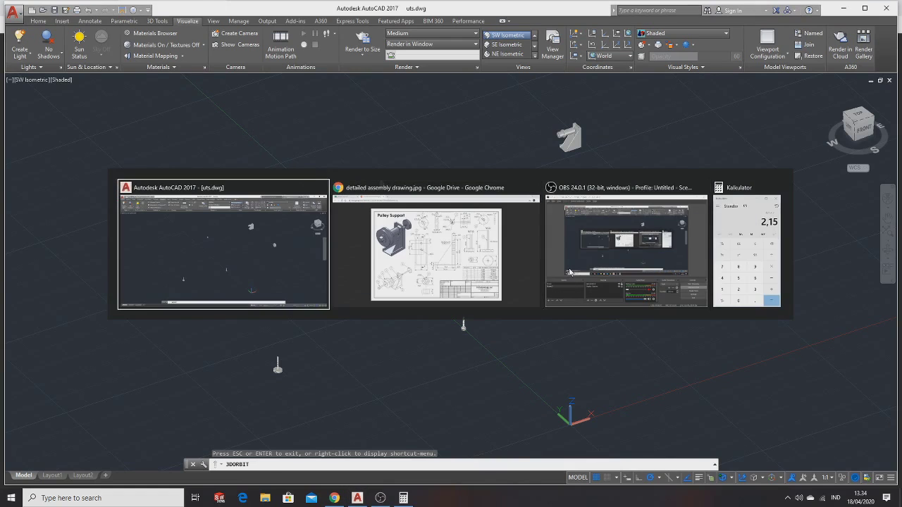
{"action": "key", "text": "alt+Tab"}
{"action": "key", "text": "alt+Tab"}
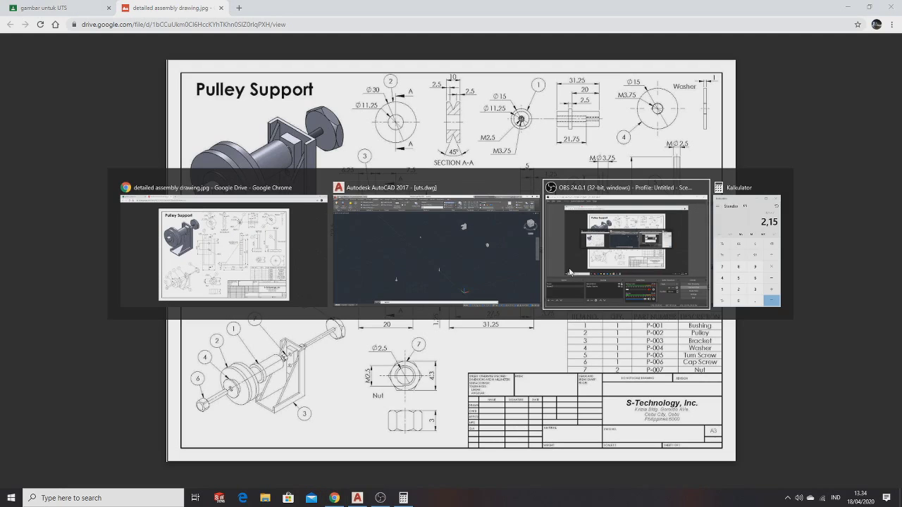
{"action": "left_click", "coordinate": [437, 250]}
{"action": "left_click_drag", "start_coordinate": [367, 338], "coordinate": [304, 366]}
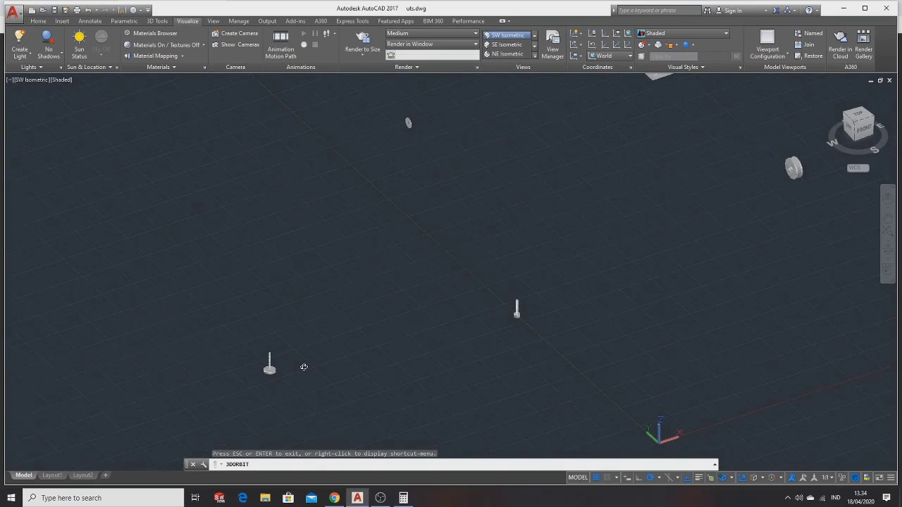
Step: Move the cap screw from its base point to beside the bracket
{"action": "key", "text": "Escape"}
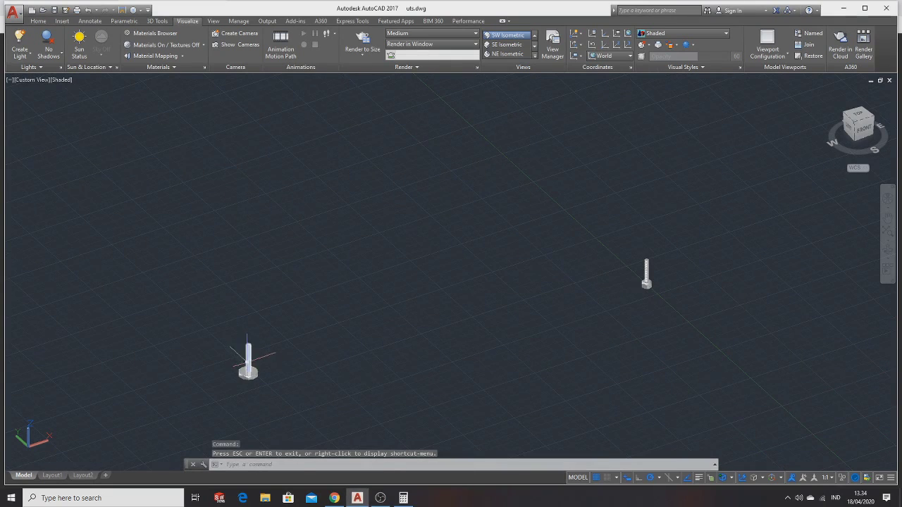
{"action": "left_click", "coordinate": [225, 355]}
{"action": "key", "text": "Escape"}
{"action": "left_click", "coordinate": [248, 363]}
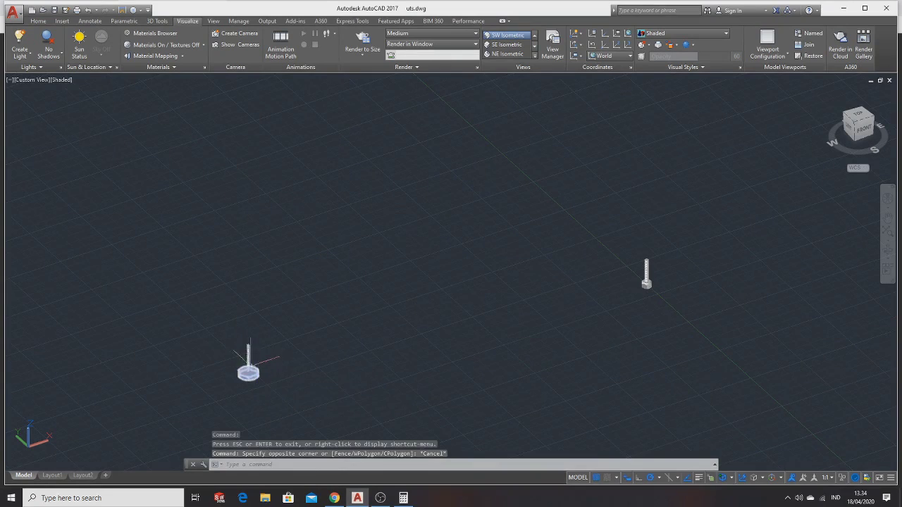
{"action": "left_click", "coordinate": [248, 373]}
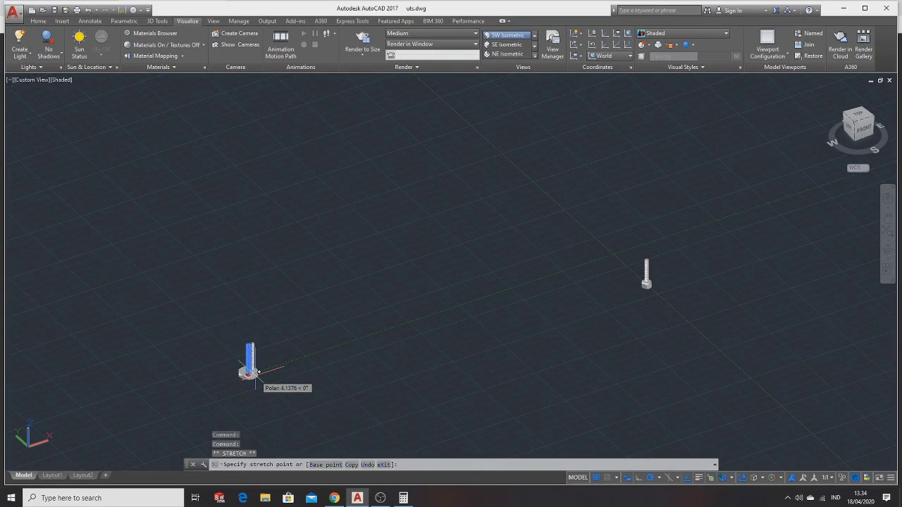
{"action": "key", "text": "Escape"}
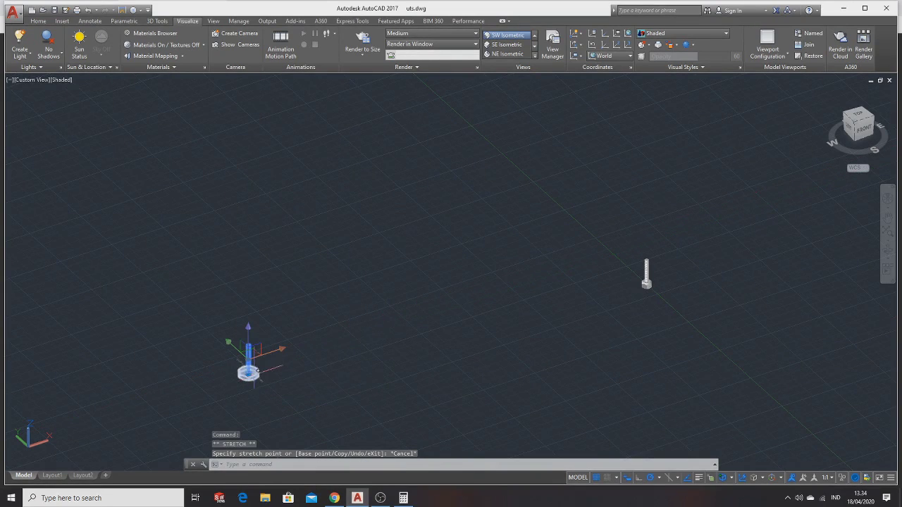
{"action": "right_click", "coordinate": [254, 380]}
{"action": "left_click", "coordinate": [293, 226]}
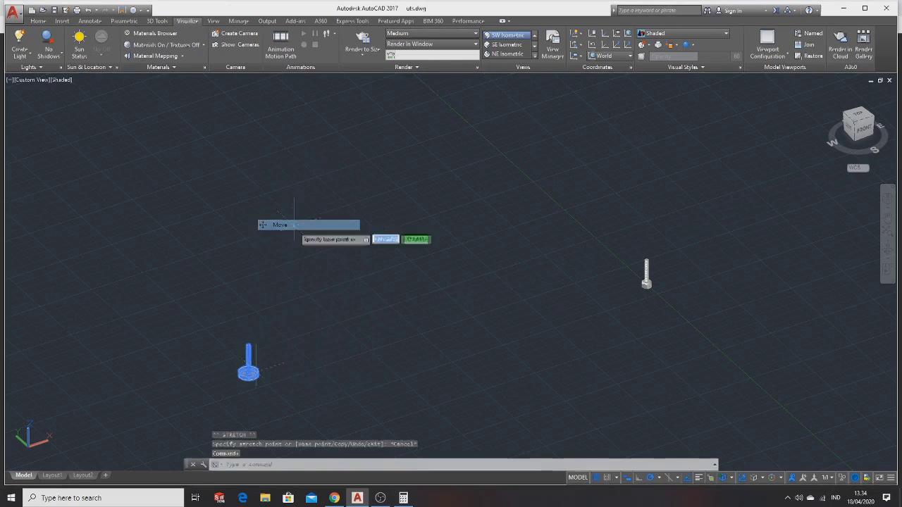
{"action": "left_click", "coordinate": [248, 373]}
{"action": "middle_click_drag", "start_coordinate": [740, 202], "coordinate": [494, 289]}
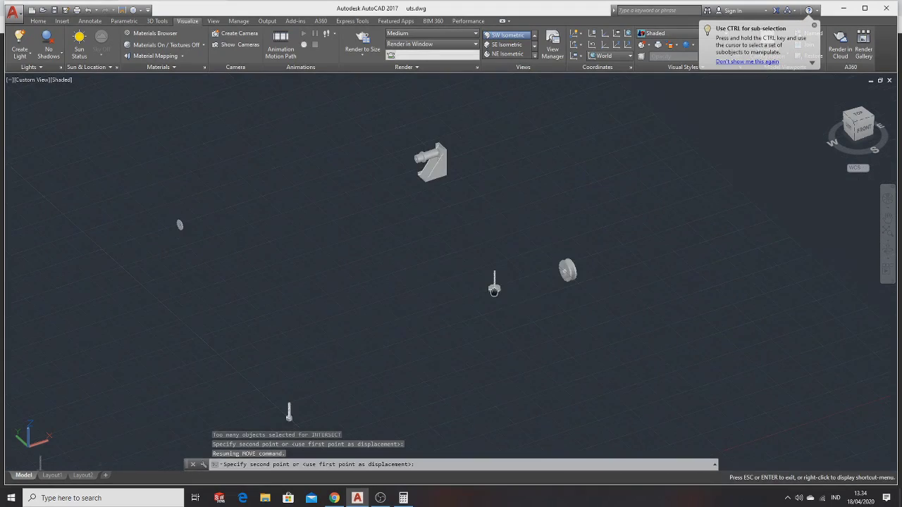
{"action": "scroll", "coordinate": [498, 195], "scroll_direction": "up", "scroll_amount": 3}
{"action": "scroll", "coordinate": [483, 151], "scroll_direction": "up", "scroll_amount": 3}
{"action": "middle_click_drag", "start_coordinate": [483, 150], "coordinate": [483, 262]}
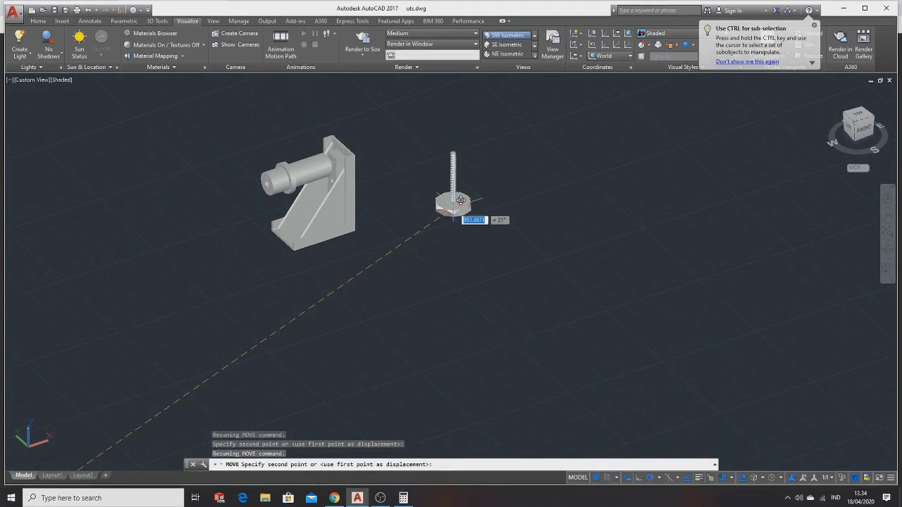
{"action": "left_click", "coordinate": [463, 205]}
Step: Select the screw's hex head and threaded shank and UNION them into one solid
{"action": "left_click", "coordinate": [463, 169]}
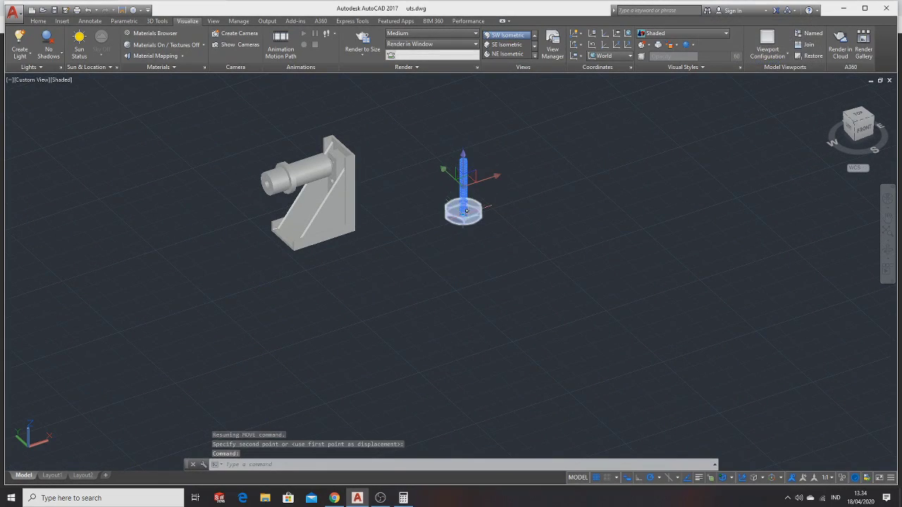
{"action": "left_click", "coordinate": [463, 212]}
{"action": "key", "text": "Escape"}
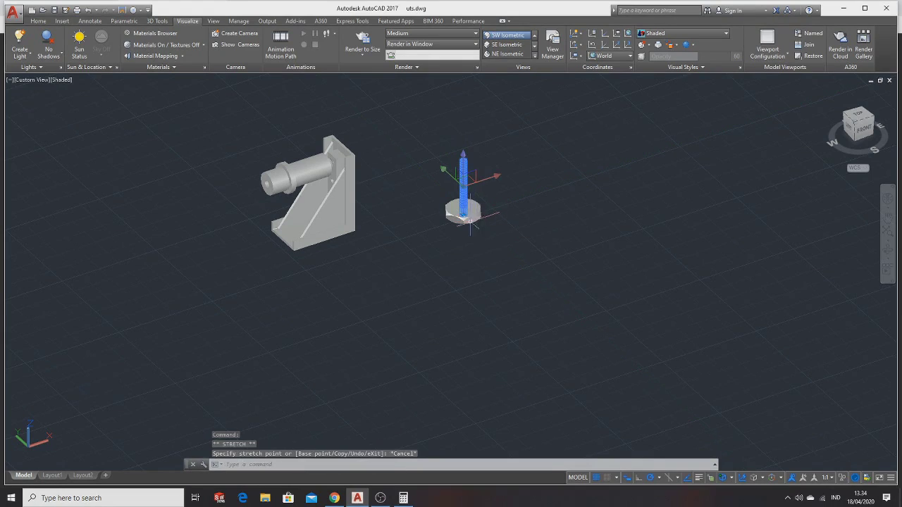
{"action": "key", "text": "Escape"}
{"action": "left_click", "coordinate": [459, 166]}
{"action": "left_click", "coordinate": [478, 234]}
{"action": "left_click", "coordinate": [492, 217]}
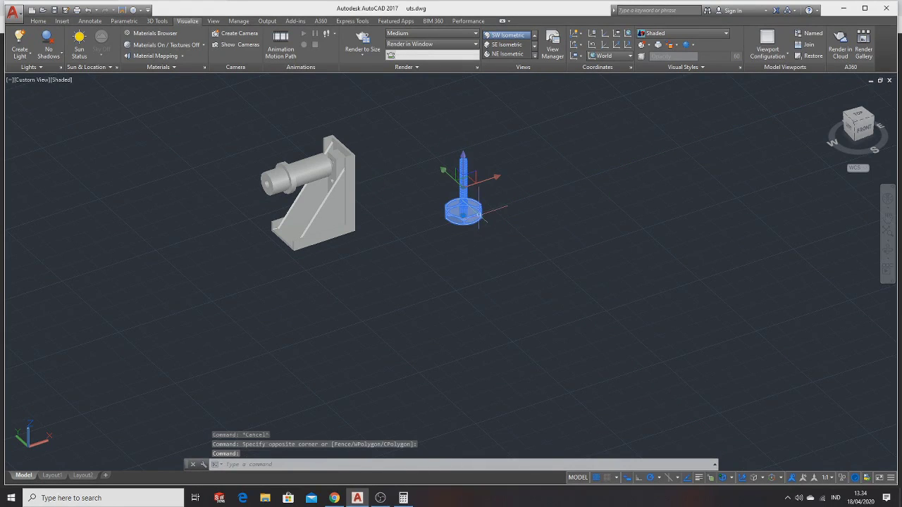
{"action": "type", "text": "uni"}
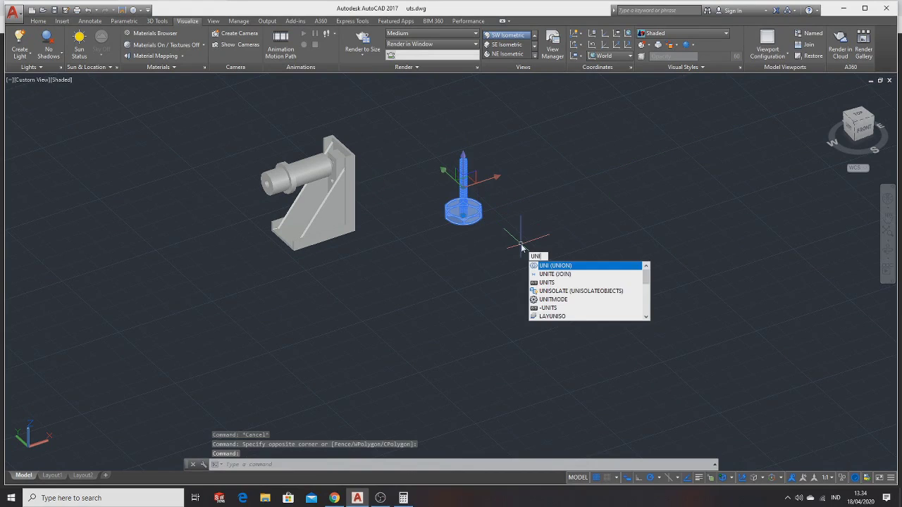
{"action": "key", "text": "Return"}
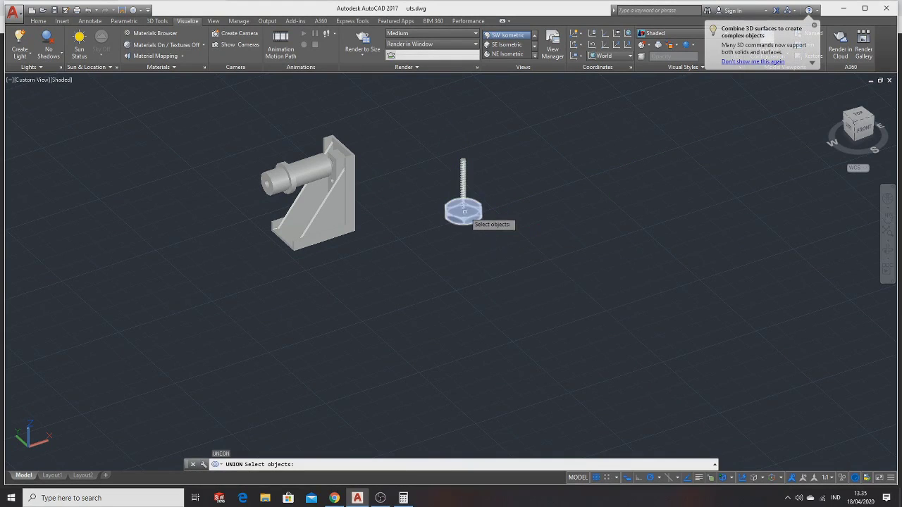
{"action": "key", "text": "Return"}
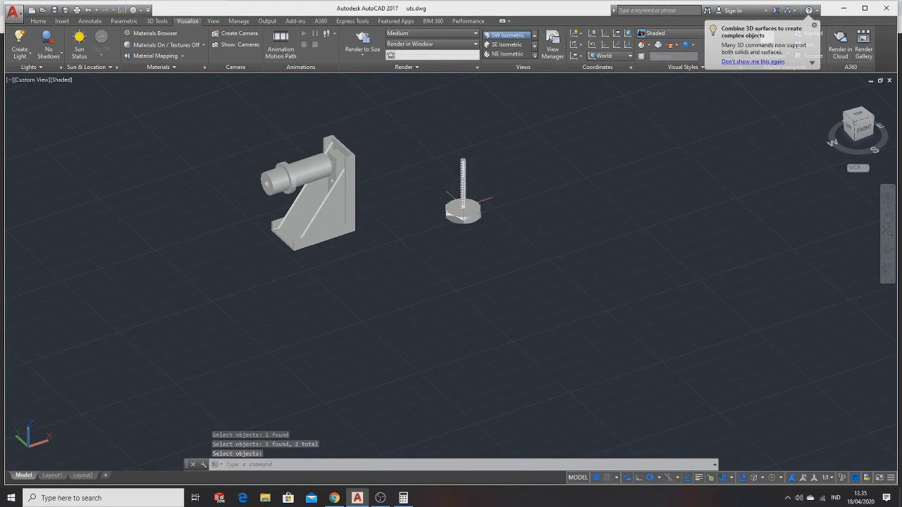
{"action": "right_click", "coordinate": [471, 215]}
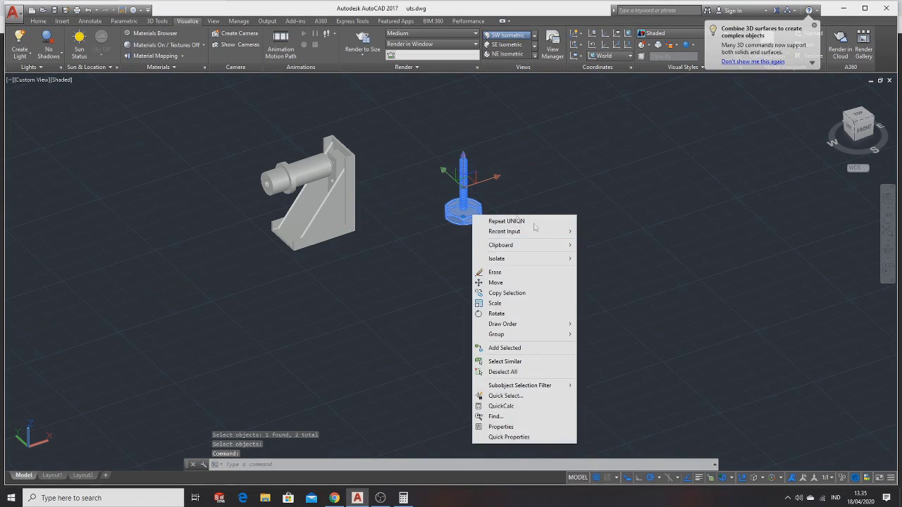
Step: Rotate the cap screw about a pivot at the top of its shank
{"action": "left_click", "coordinate": [540, 313]}
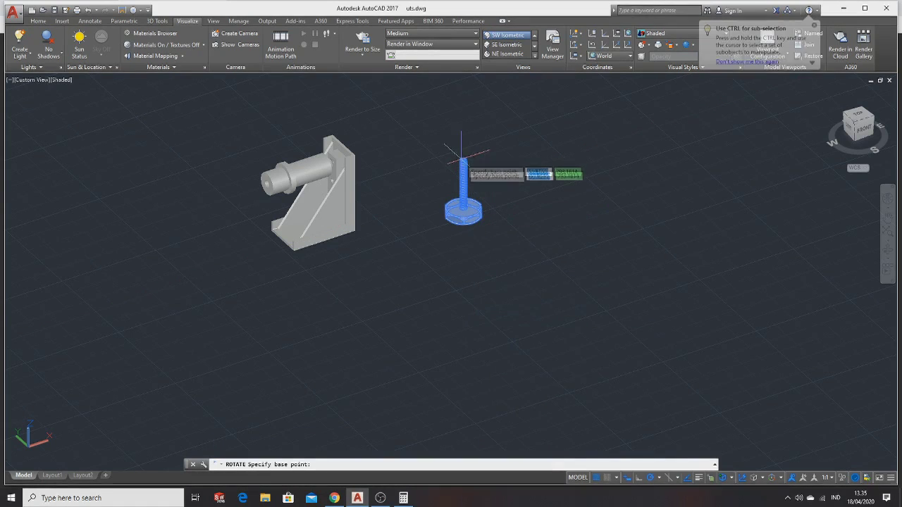
{"action": "scroll", "coordinate": [462, 208], "scroll_direction": "up", "scroll_amount": 3}
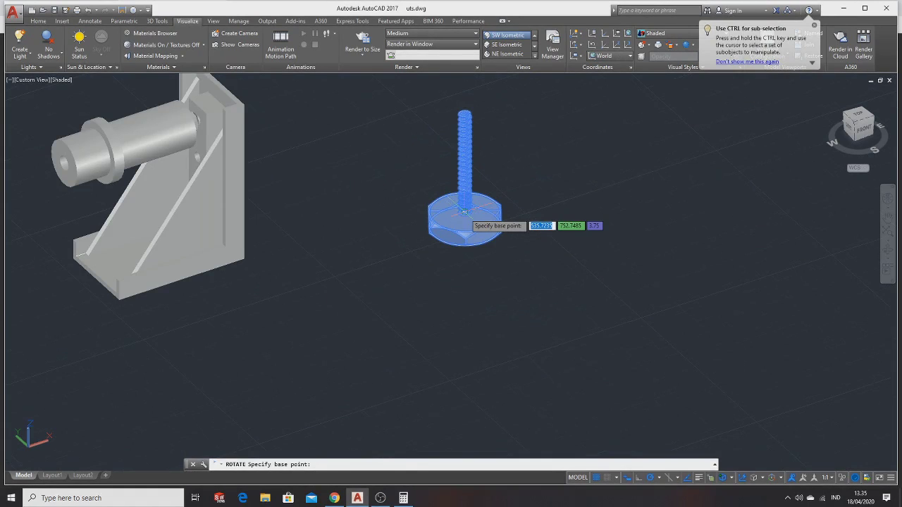
{"action": "left_click", "coordinate": [465, 210]}
{"action": "key", "text": "Escape"}
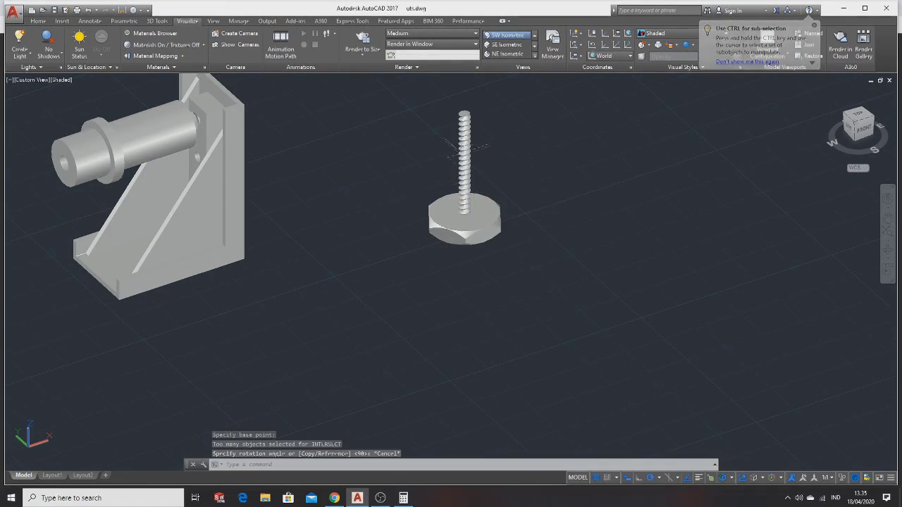
{"action": "left_click", "coordinate": [464, 117]}
{"action": "right_click", "coordinate": [461, 122]}
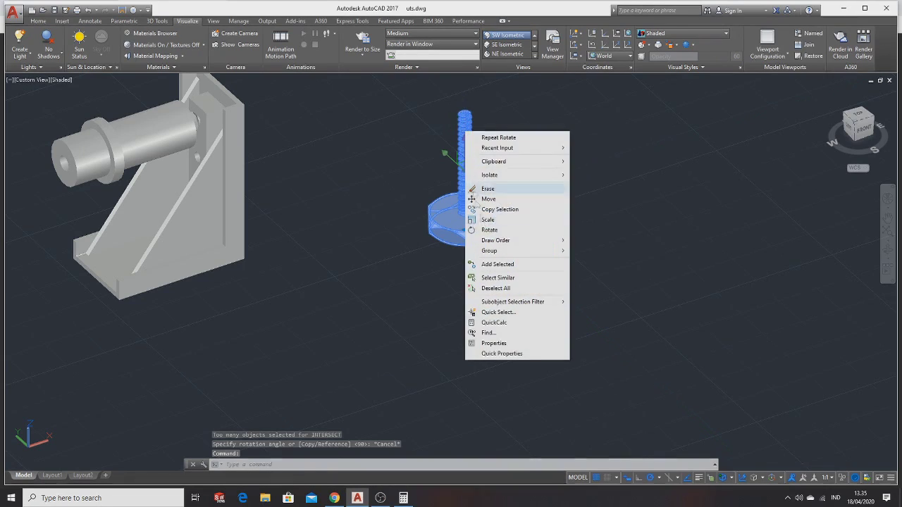
{"action": "left_click", "coordinate": [493, 230]}
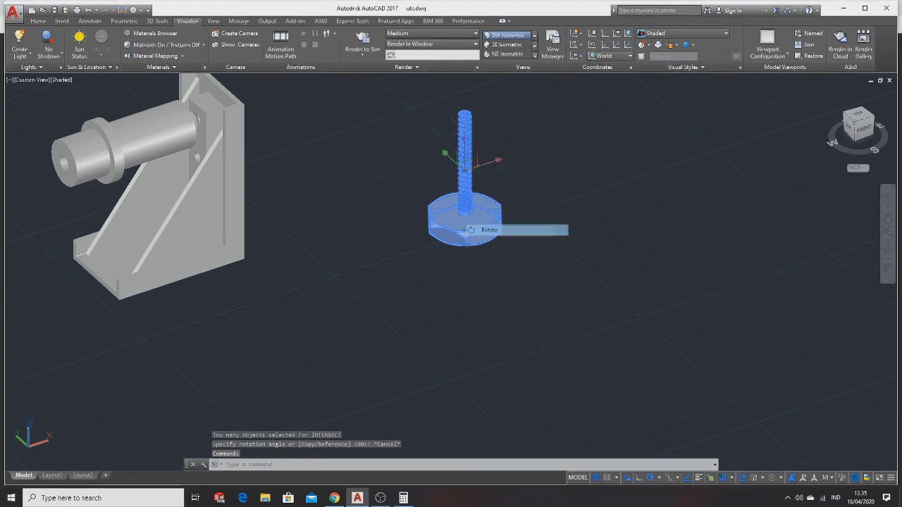
{"action": "left_click", "coordinate": [464, 115]}
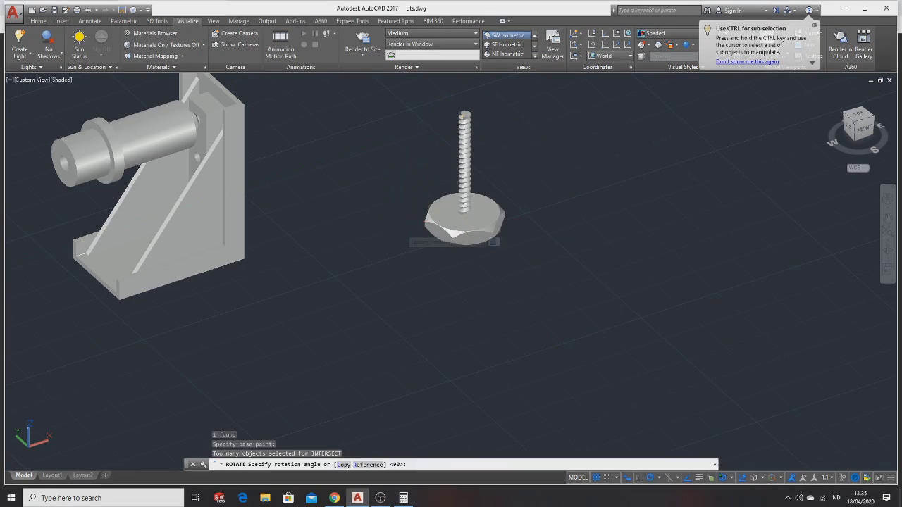
{"action": "left_click", "coordinate": [448, 248]}
{"action": "left_click", "coordinate": [479, 215]}
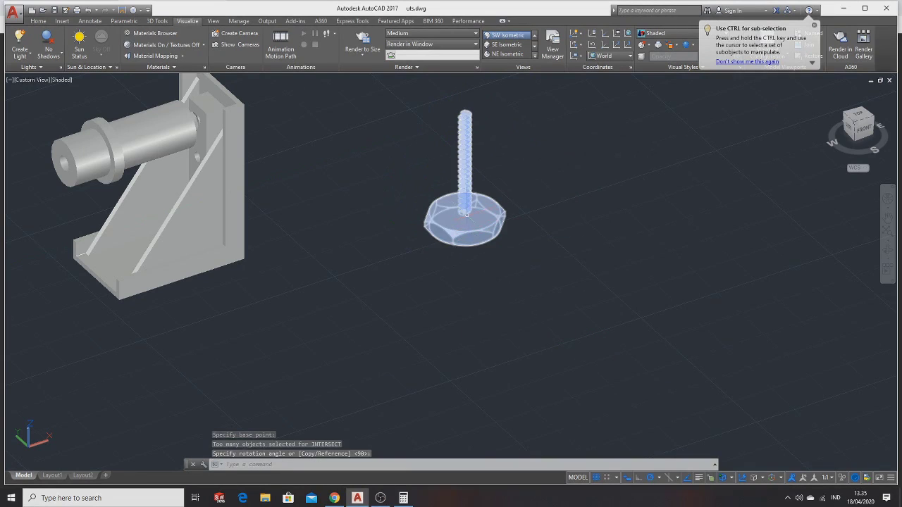
{"action": "key", "text": "Return"}
Step: Switch the UCS to the Left preset and rotate the cap screw again
{"action": "right_click", "coordinate": [469, 229]}
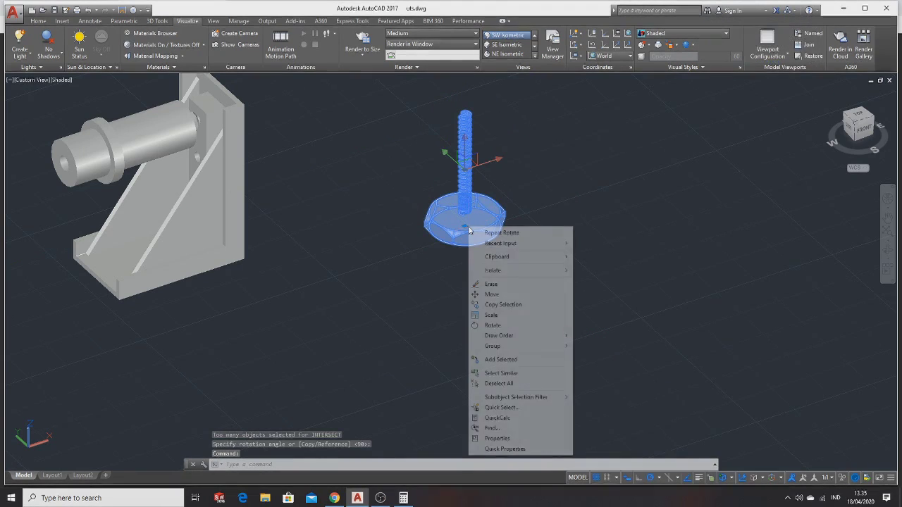
{"action": "key", "text": "Escape"}
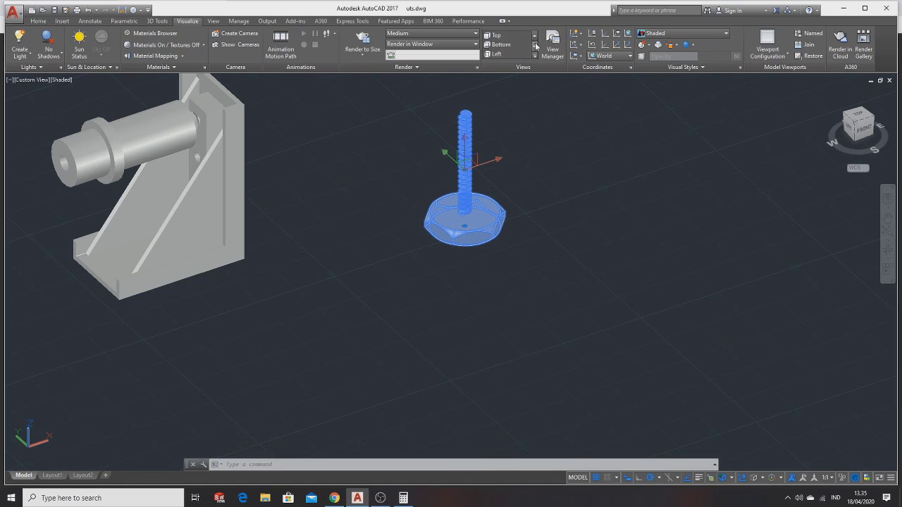
{"action": "left_click", "coordinate": [607, 55]}
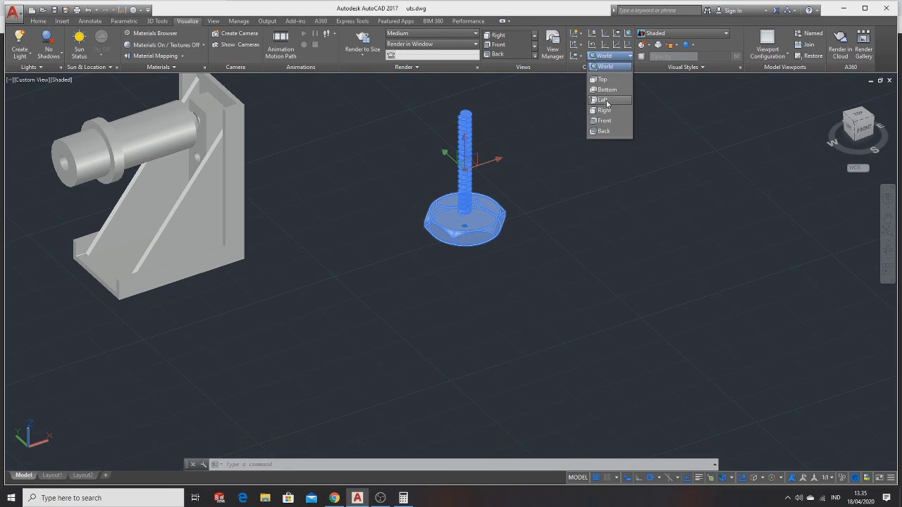
{"action": "left_click", "coordinate": [603, 100]}
{"action": "left_click", "coordinate": [462, 171]}
{"action": "right_click", "coordinate": [463, 168]}
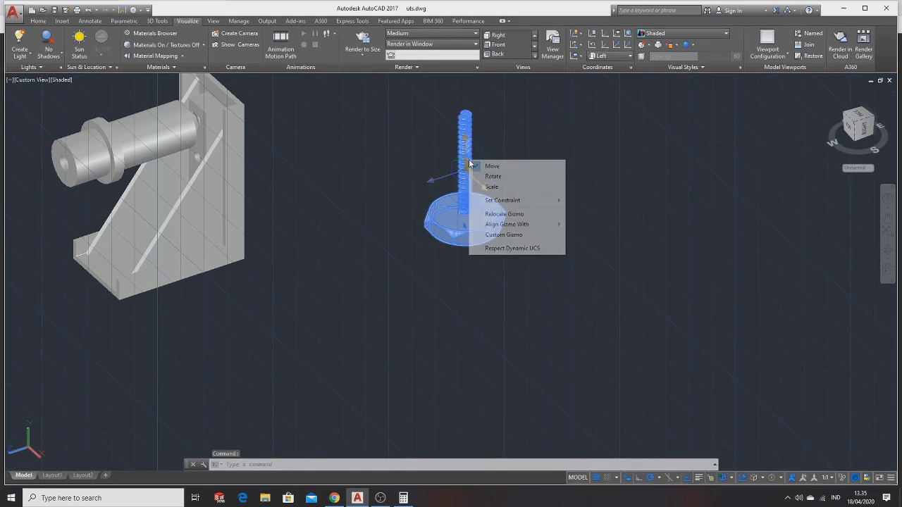
{"action": "left_click", "coordinate": [503, 200]}
{"action": "right_click", "coordinate": [465, 122]}
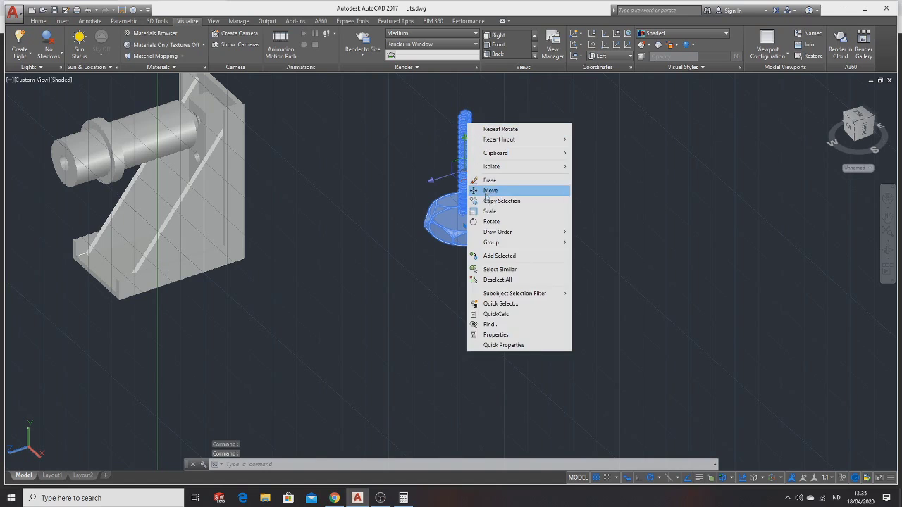
{"action": "left_click", "coordinate": [493, 219]}
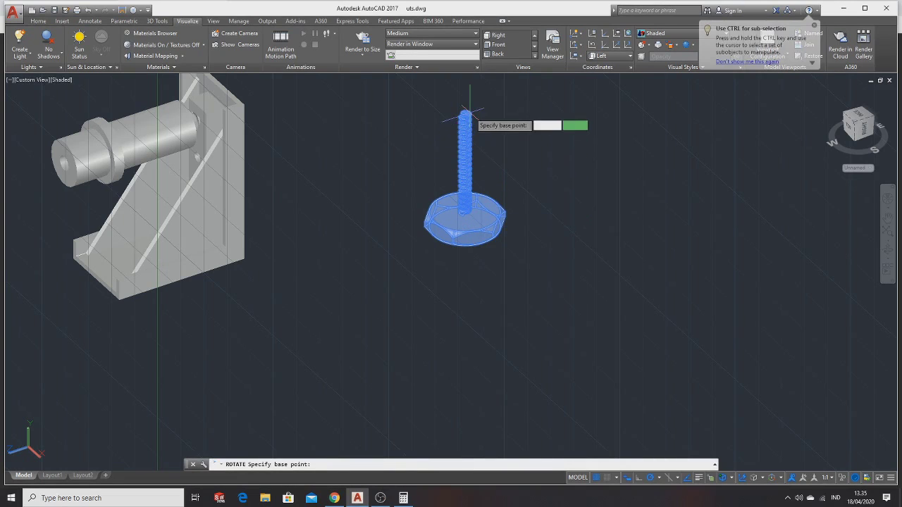
{"action": "left_click", "coordinate": [444, 125]}
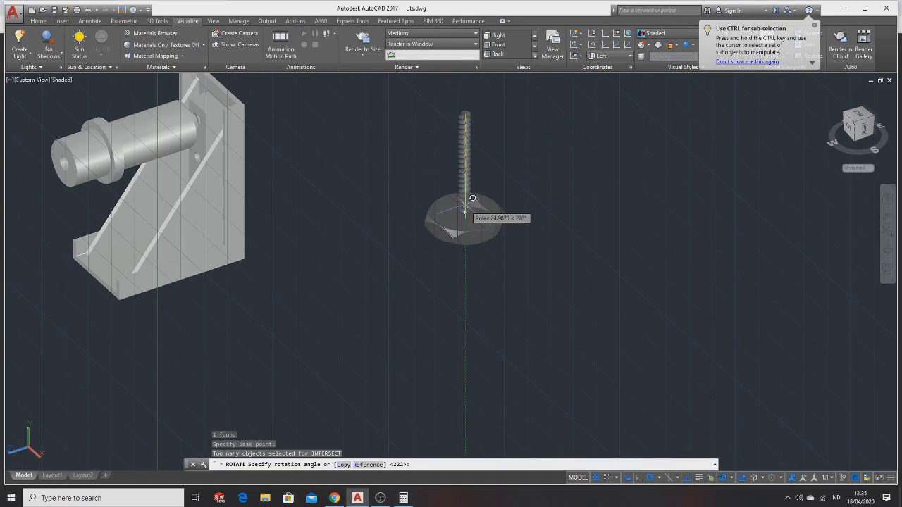
{"action": "left_click", "coordinate": [464, 211]}
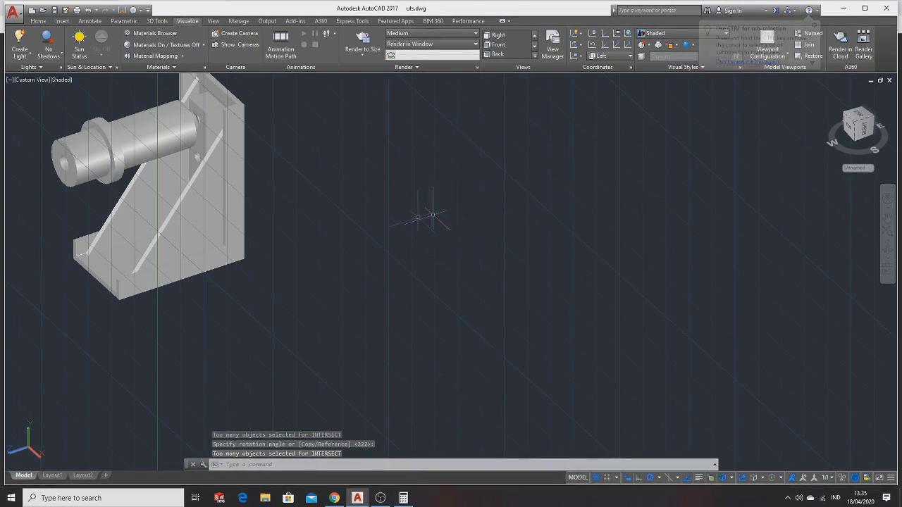
Step: Rotate the screw once more, then undo the rotations with Ctrl+Z twice
{"action": "scroll", "coordinate": [467, 204], "scroll_direction": "down", "scroll_amount": 5}
{"action": "scroll", "coordinate": [467, 216], "scroll_direction": "down", "scroll_amount": 3}
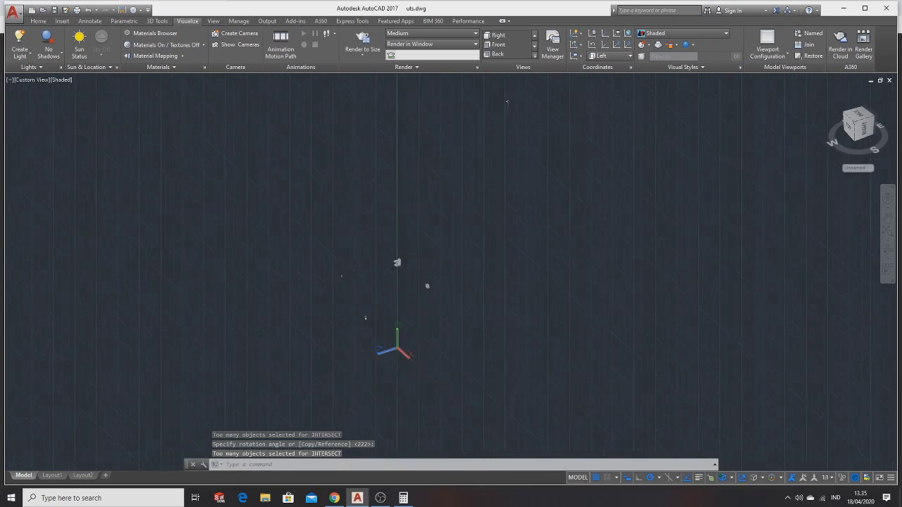
{"action": "scroll", "coordinate": [482, 146], "scroll_direction": "up", "scroll_amount": 2}
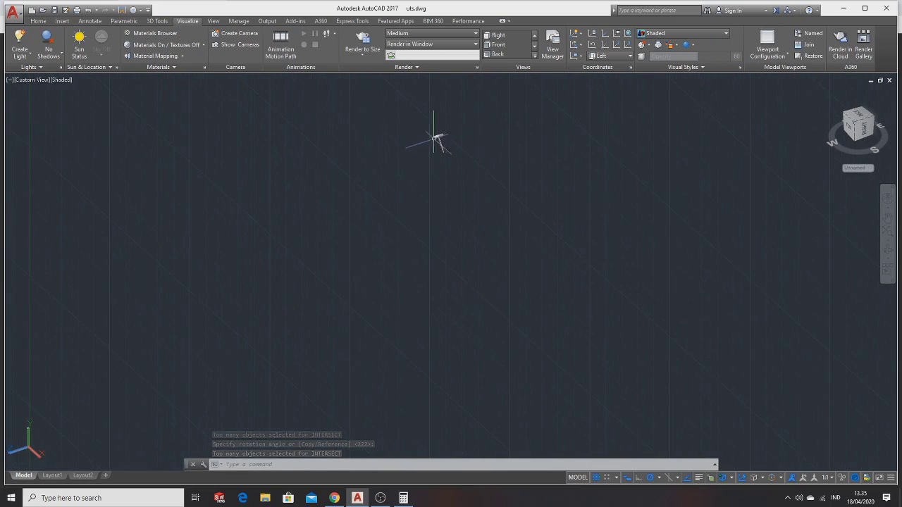
{"action": "left_click", "coordinate": [438, 136]}
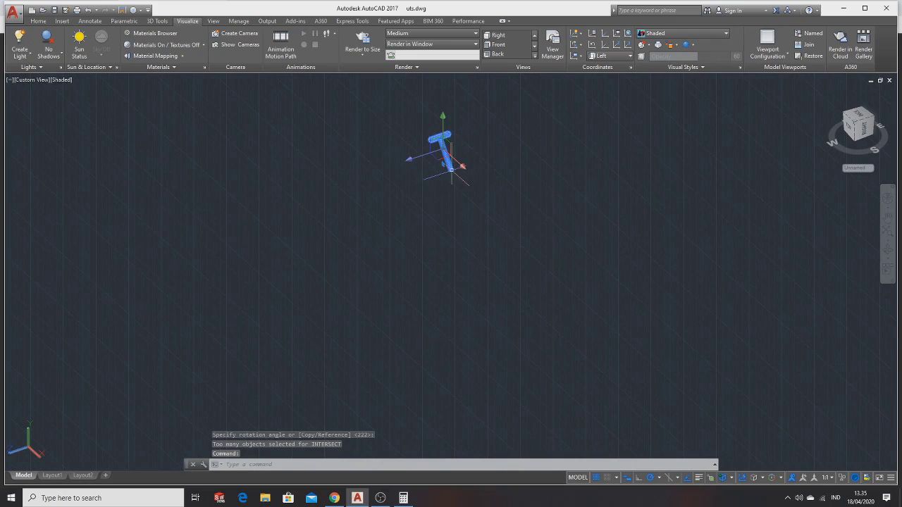
{"action": "right_click", "coordinate": [452, 169]}
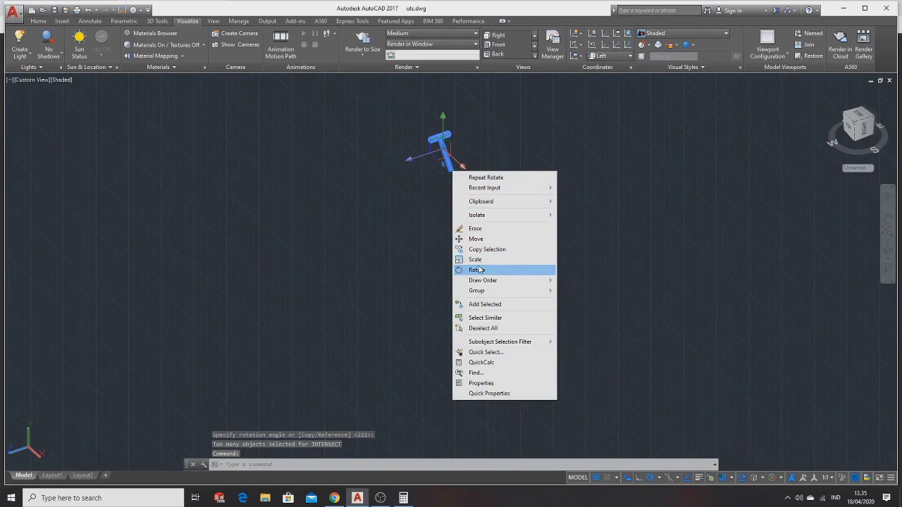
{"action": "left_click", "coordinate": [478, 270]}
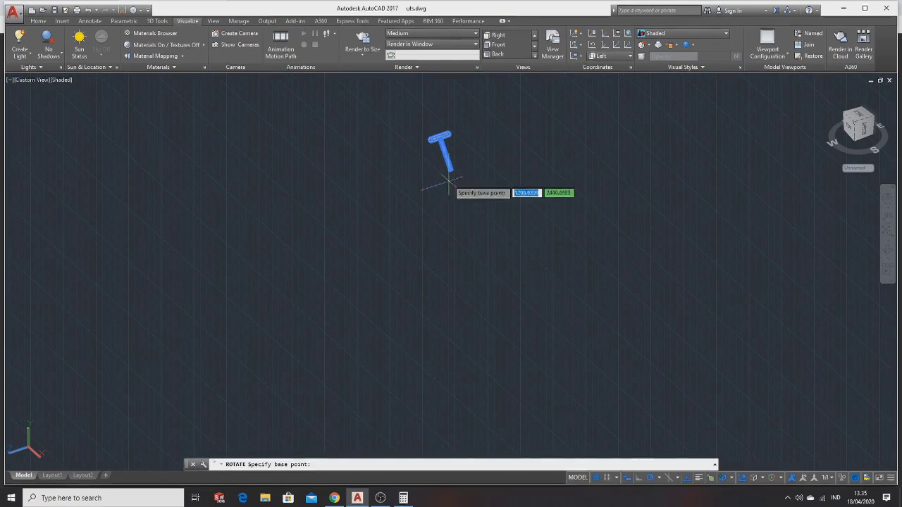
{"action": "left_click", "coordinate": [442, 128]}
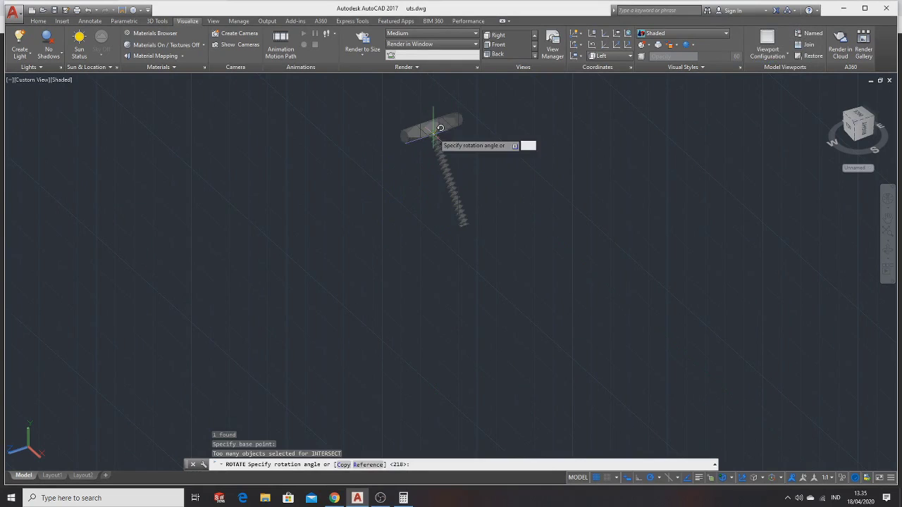
{"action": "left_click", "coordinate": [440, 129]}
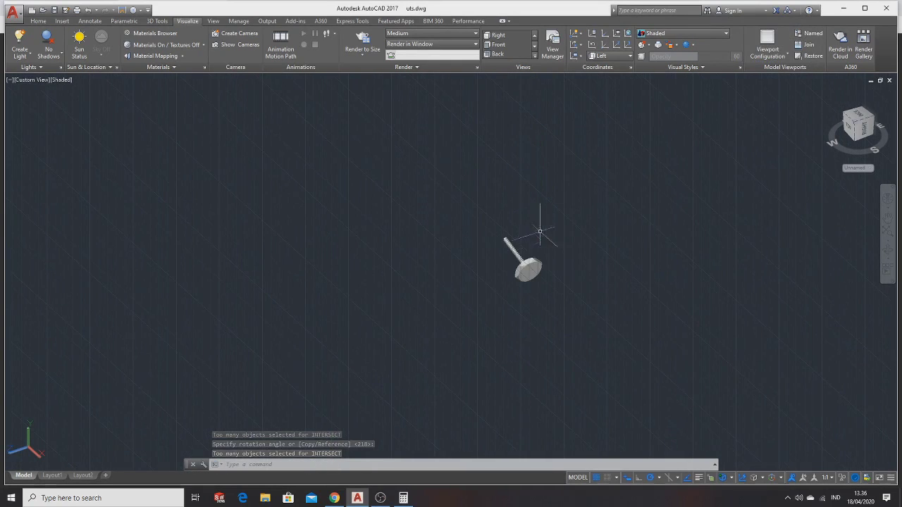
{"action": "key", "text": "ctrl+z"}
{"action": "key", "text": "ctrl+z"}
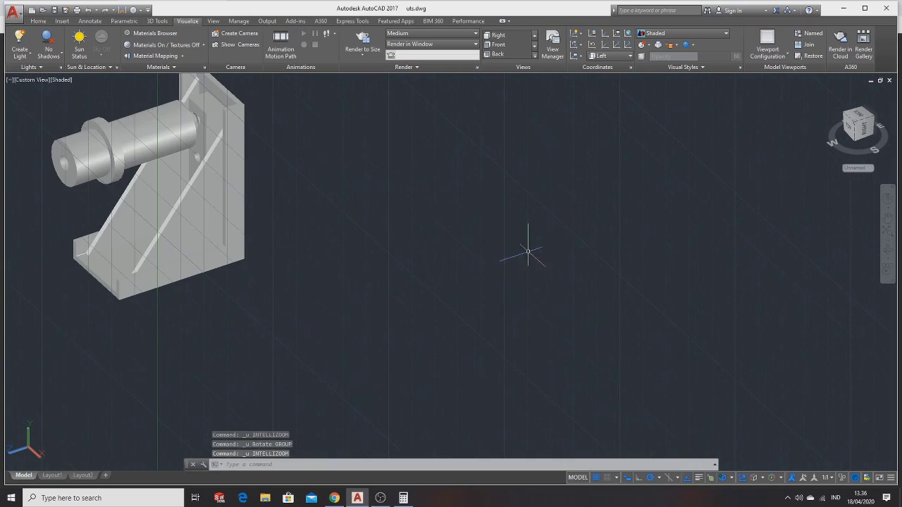
{"action": "key", "text": "ctrl+z"}
Step: Set the UCS to the Front preset
{"action": "scroll", "coordinate": [469, 190], "scroll_direction": "down", "scroll_amount": 5}
{"action": "scroll", "coordinate": [469, 176], "scroll_direction": "down", "scroll_amount": 3}
{"action": "scroll", "coordinate": [471, 141], "scroll_direction": "up", "scroll_amount": 5}
{"action": "scroll", "coordinate": [470, 111], "scroll_direction": "down", "scroll_amount": 2}
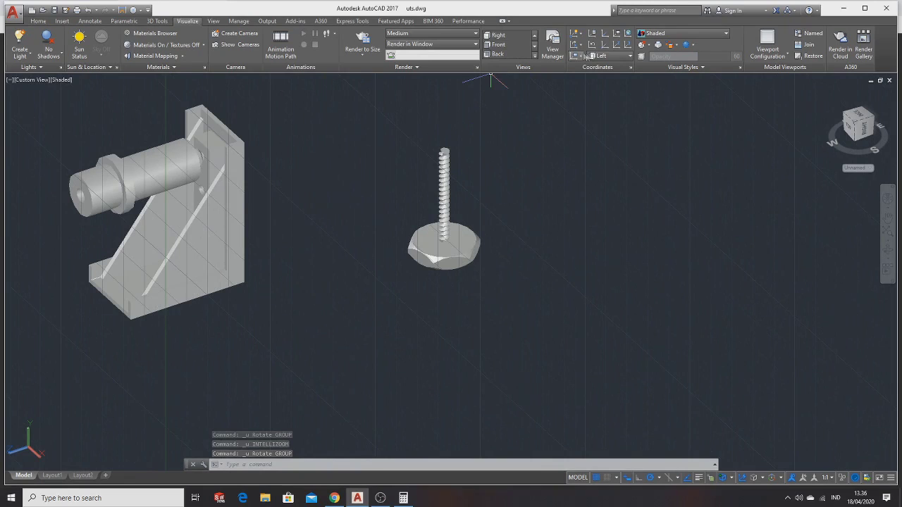
{"action": "left_click", "coordinate": [597, 57]}
{"action": "left_click", "coordinate": [611, 121]}
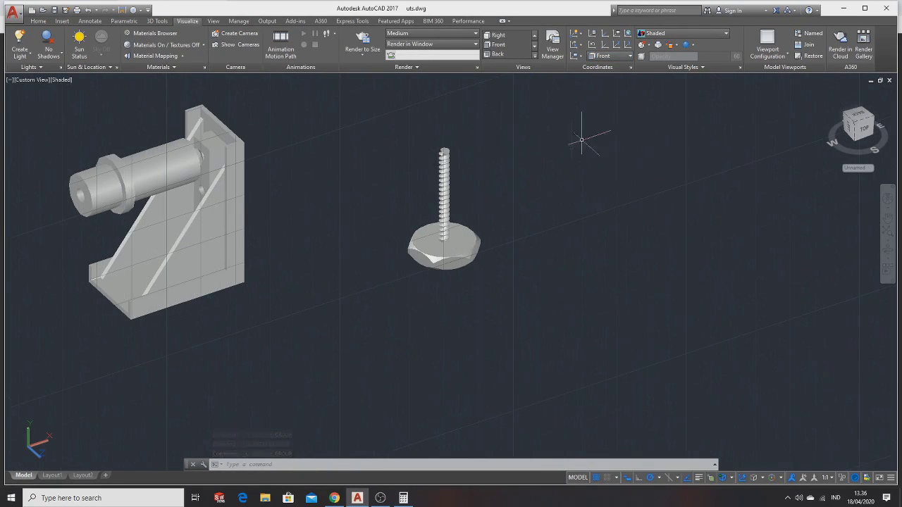
Step: Rotate the cap screw with the gizmo so its shank lies horizontal toward the bracket
{"action": "left_click", "coordinate": [446, 206]}
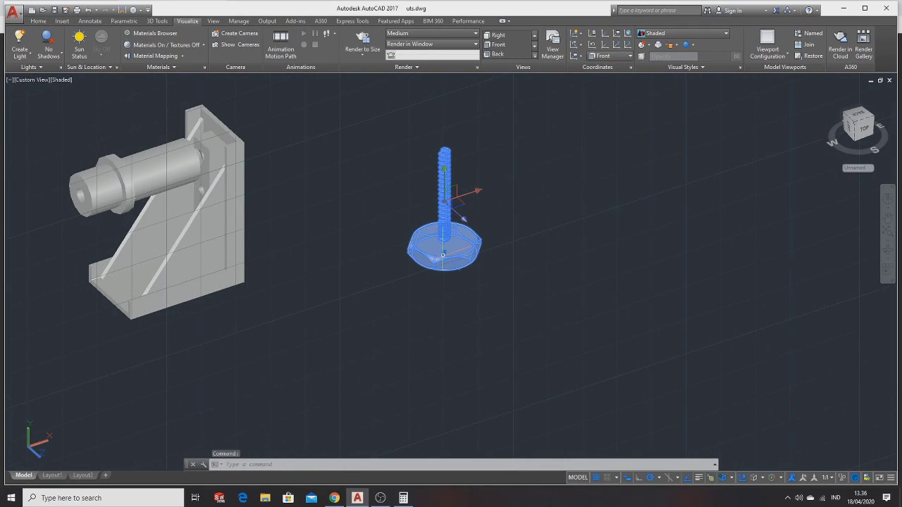
{"action": "mouse_move", "coordinate": [442, 255]}
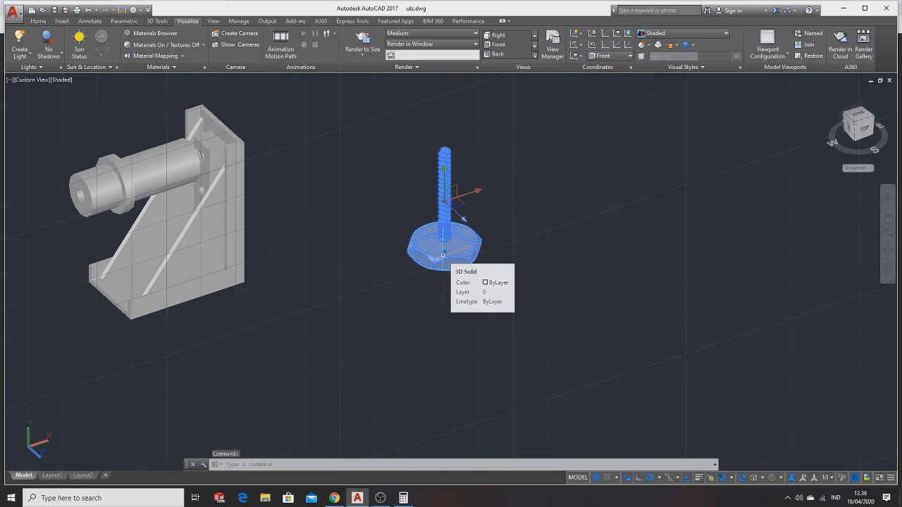
{"action": "right_click", "coordinate": [451, 220]}
{"action": "left_click", "coordinate": [463, 223]}
{"action": "right_click", "coordinate": [451, 226]}
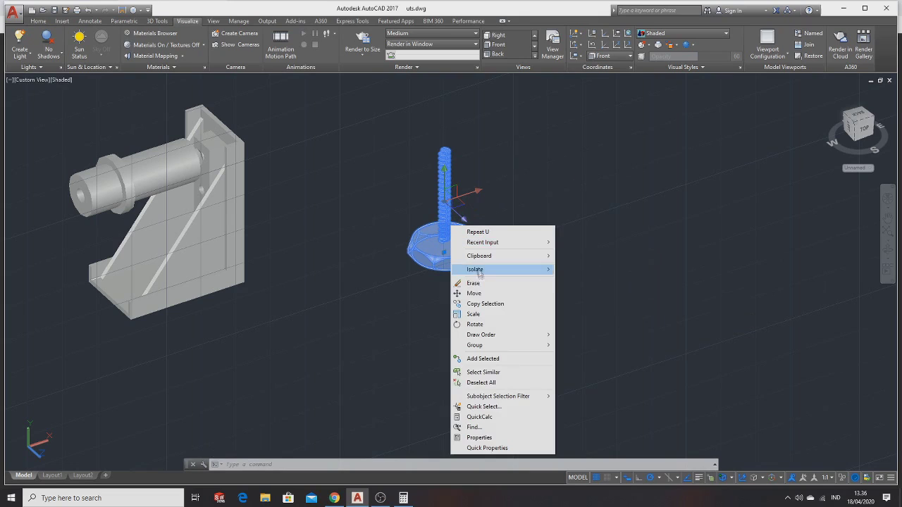
{"action": "left_click", "coordinate": [477, 294]}
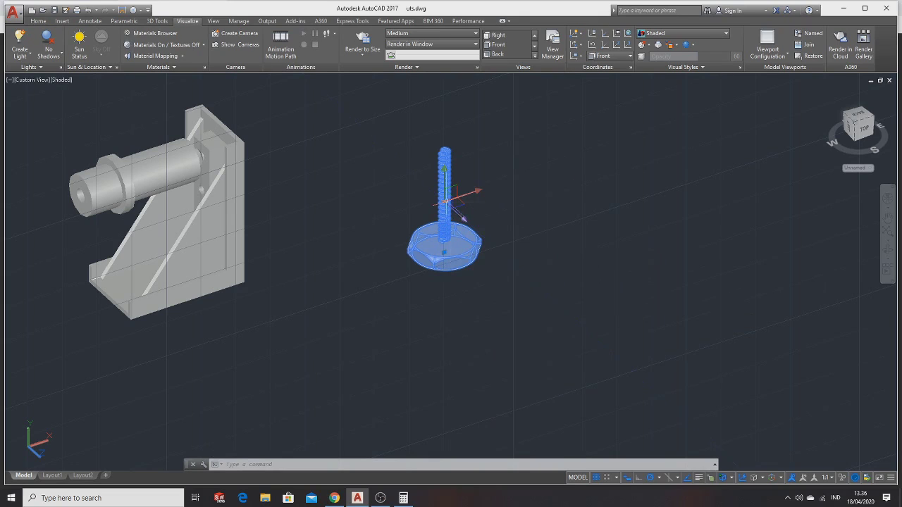
{"action": "right_click", "coordinate": [445, 202]}
{"action": "left_click", "coordinate": [465, 215]}
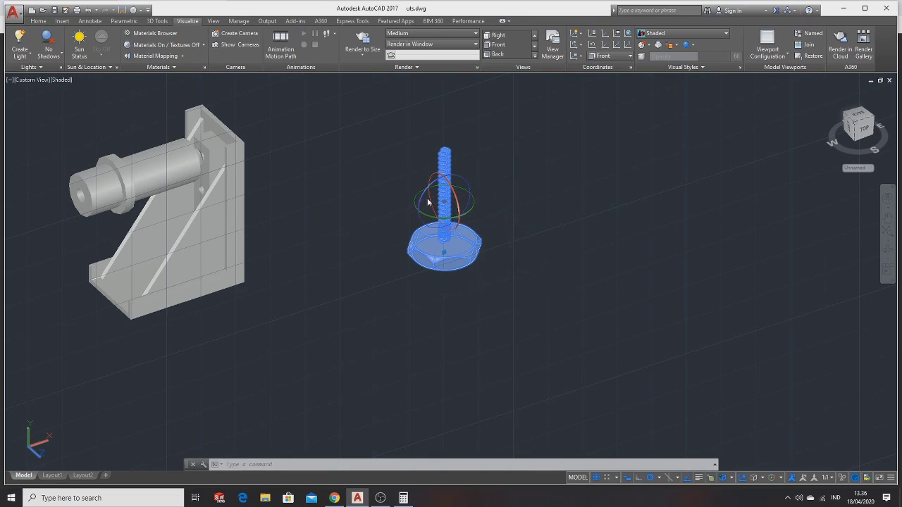
{"action": "left_click", "coordinate": [466, 200]}
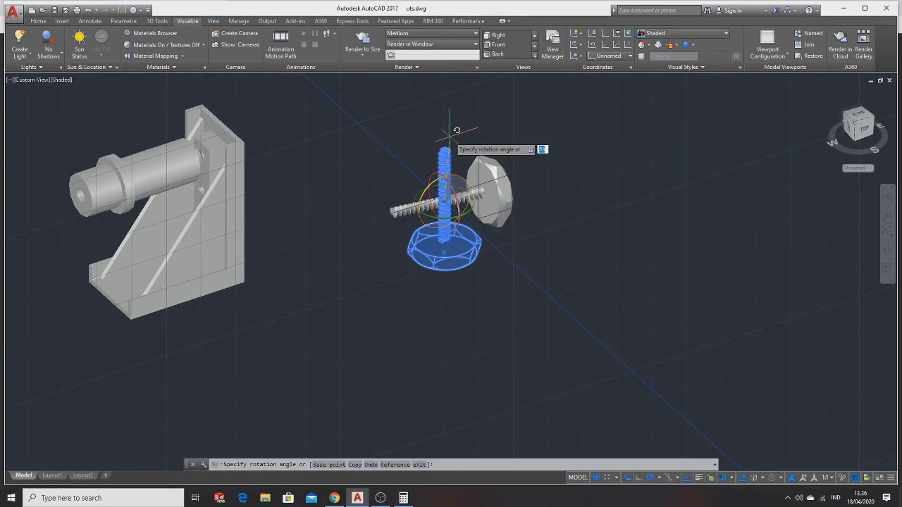
{"action": "key", "text": "Escape"}
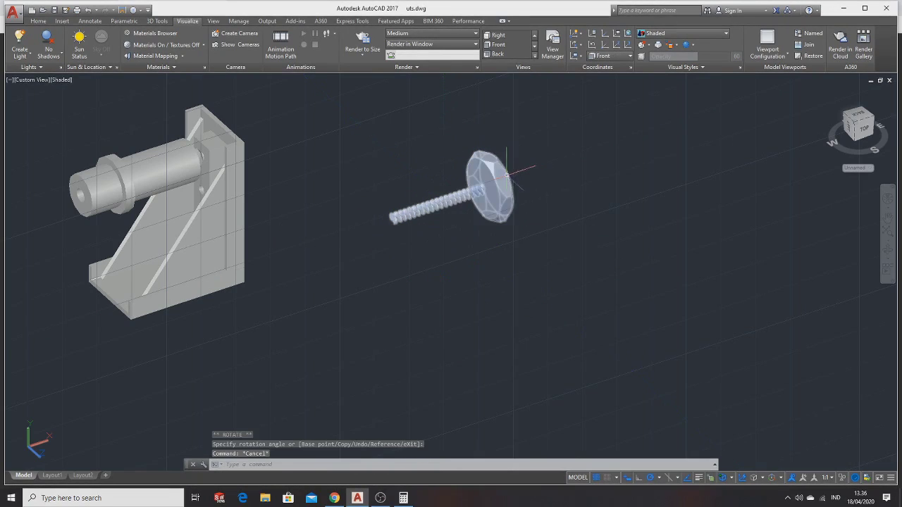
{"action": "right_click", "coordinate": [501, 182]}
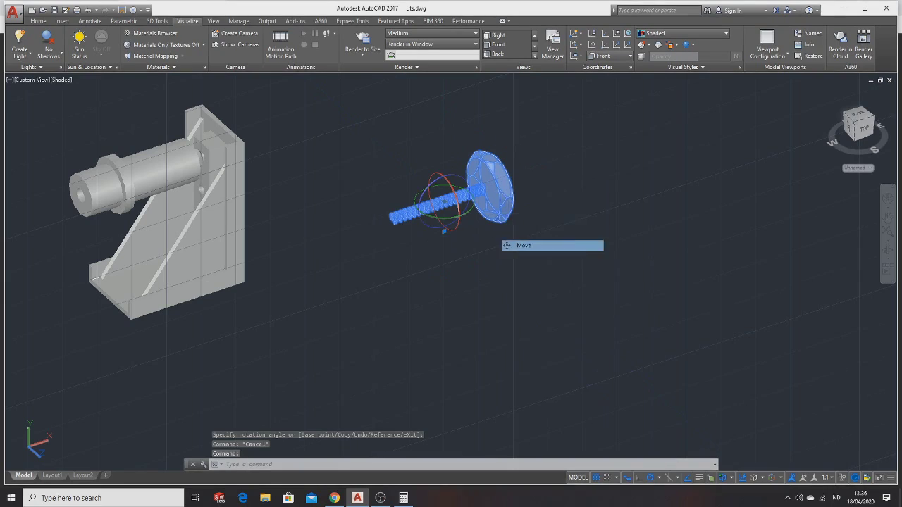
Step: Move the screw and knob from the far right toward the bracket
{"action": "left_click", "coordinate": [523, 245]}
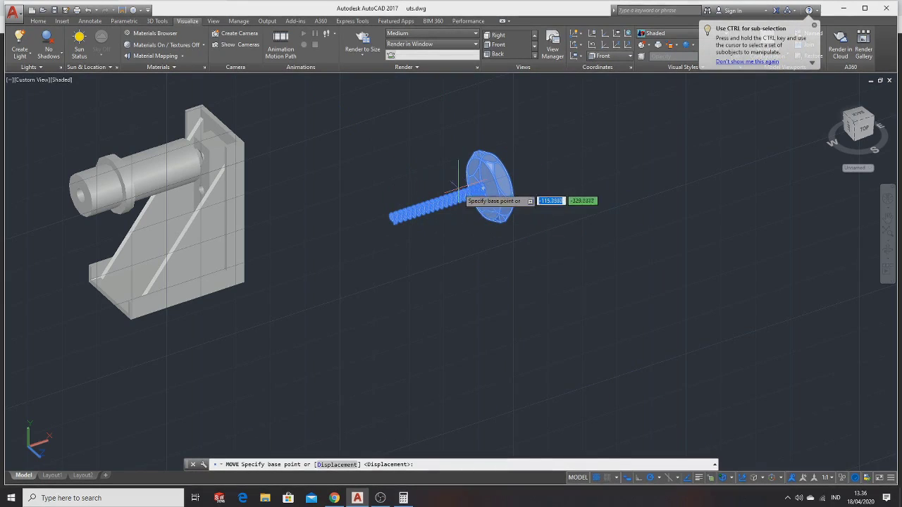
{"action": "scroll", "coordinate": [432, 211], "scroll_direction": "up", "scroll_amount": 1}
{"action": "scroll", "coordinate": [423, 212], "scroll_direction": "up", "scroll_amount": 1}
{"action": "scroll", "coordinate": [416, 206], "scroll_direction": "up", "scroll_amount": 2}
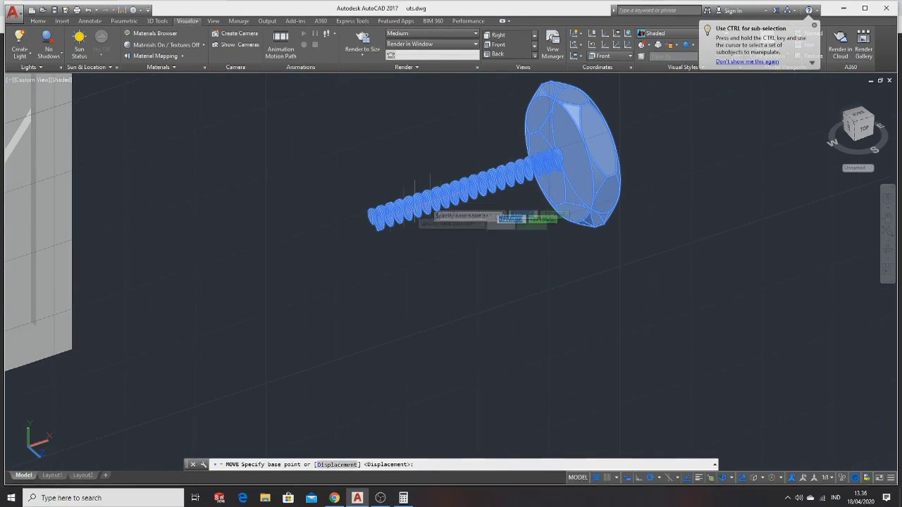
{"action": "left_click", "coordinate": [558, 156]}
{"action": "scroll", "coordinate": [338, 141], "scroll_direction": "down", "scroll_amount": 3}
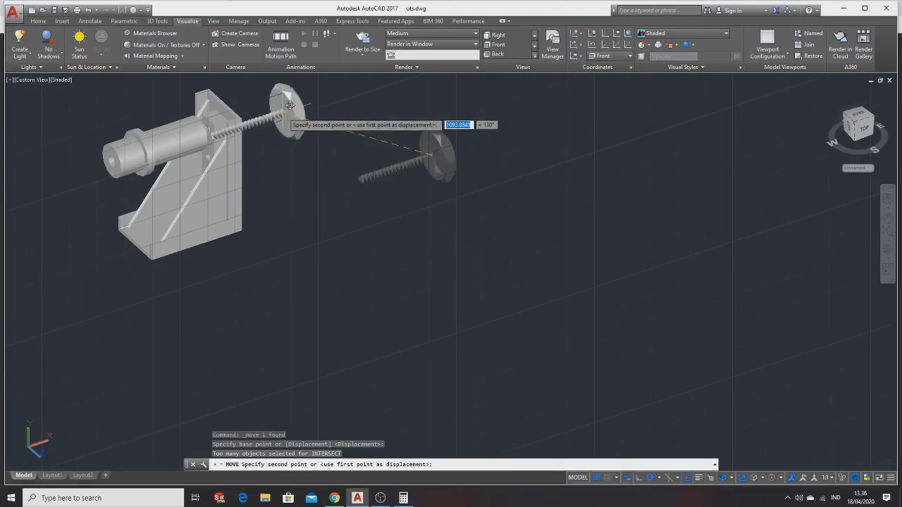
{"action": "scroll", "coordinate": [289, 105], "scroll_direction": "up", "scroll_amount": 2}
{"action": "left_click", "coordinate": [435, 133]}
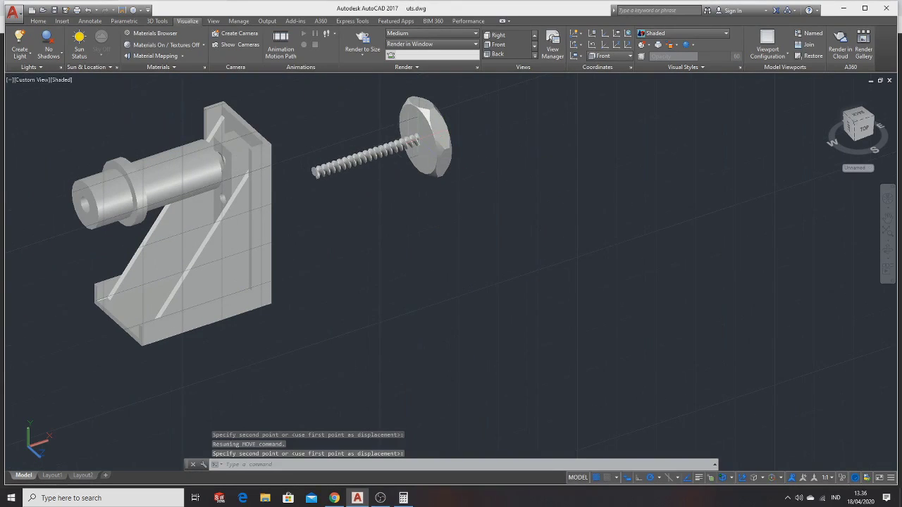
Step: Move the screw by its left end into the bracket's upper hole
{"action": "left_click", "coordinate": [328, 164]}
{"action": "right_click", "coordinate": [317, 173]}
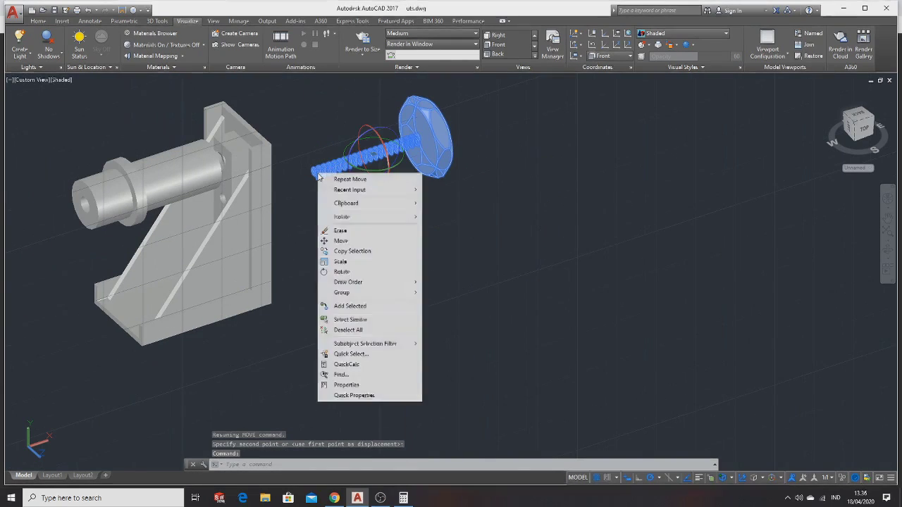
{"action": "left_click", "coordinate": [341, 241]}
{"action": "left_click", "coordinate": [312, 175]}
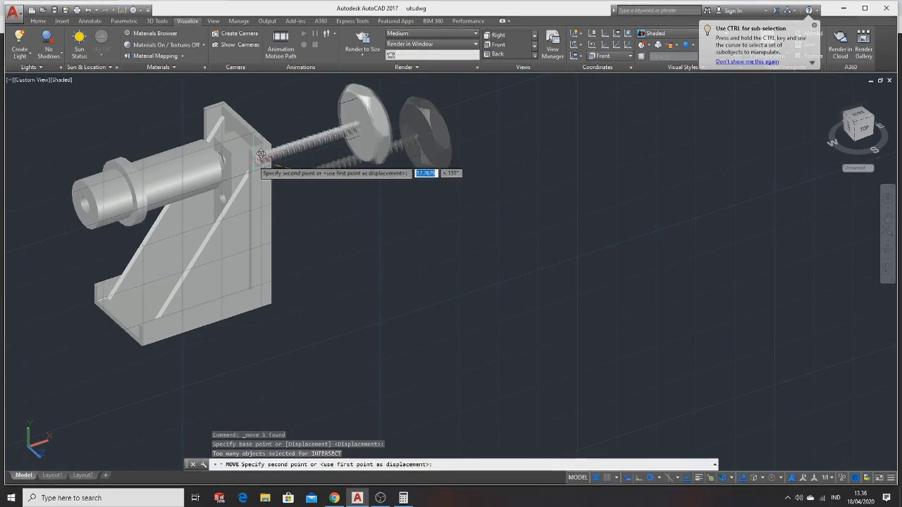
{"action": "scroll", "coordinate": [249, 144], "scroll_direction": "up", "scroll_amount": 2}
{"action": "left_click", "coordinate": [291, 151]}
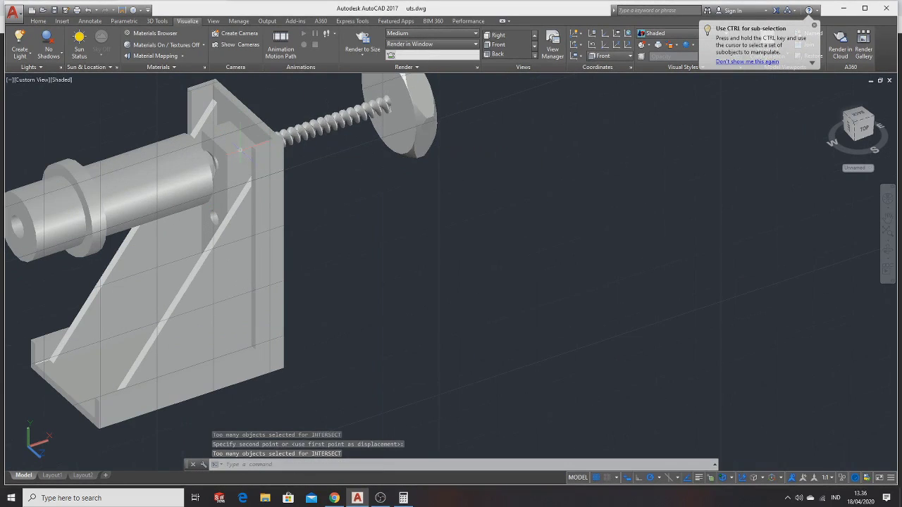
Step: Reposition the screw and knob so the head sits against the bracket's upright plate
{"action": "scroll", "coordinate": [394, 148], "scroll_direction": "down", "scroll_amount": 2}
{"action": "scroll", "coordinate": [381, 162], "scroll_direction": "up", "scroll_amount": 1}
{"action": "scroll", "coordinate": [346, 130], "scroll_direction": "up", "scroll_amount": 1}
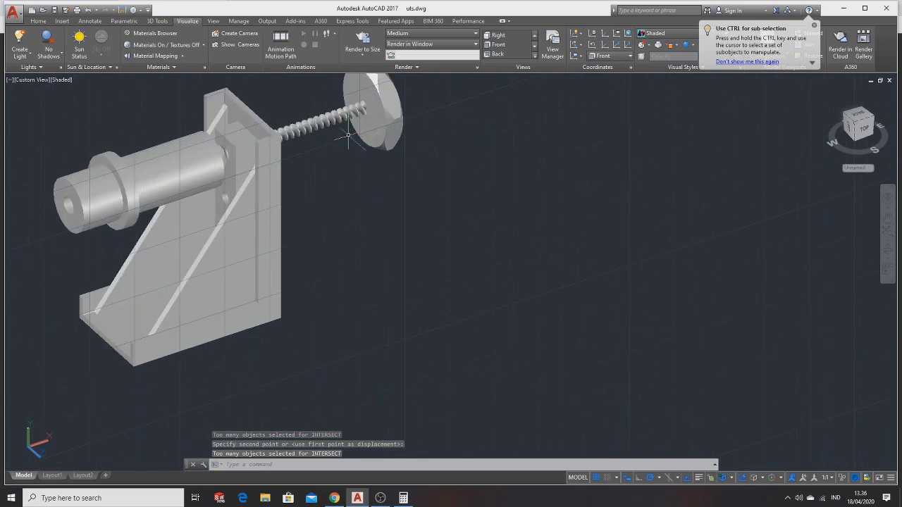
{"action": "scroll", "coordinate": [310, 125], "scroll_direction": "up", "scroll_amount": 2}
{"action": "scroll", "coordinate": [305, 123], "scroll_direction": "down", "scroll_amount": 3}
{"action": "left_click", "coordinate": [343, 227]}
{"action": "right_click", "coordinate": [352, 224]}
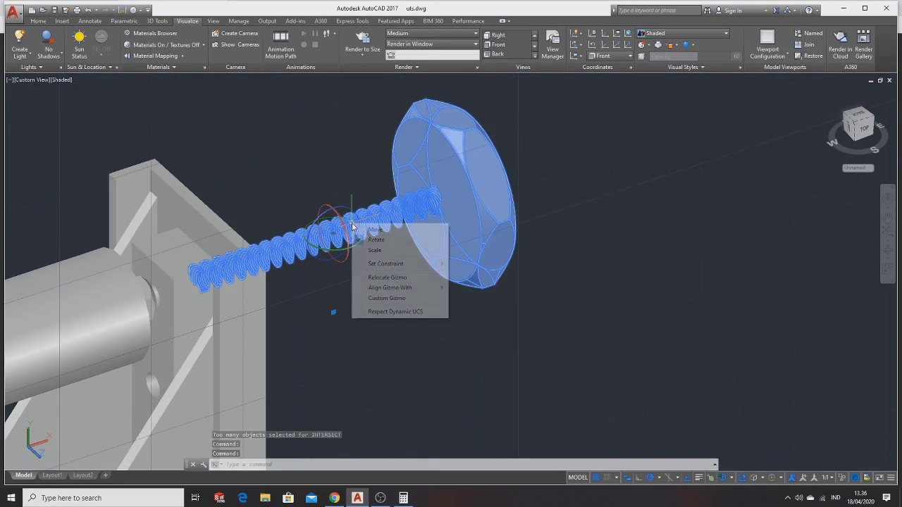
{"action": "left_click", "coordinate": [382, 233]}
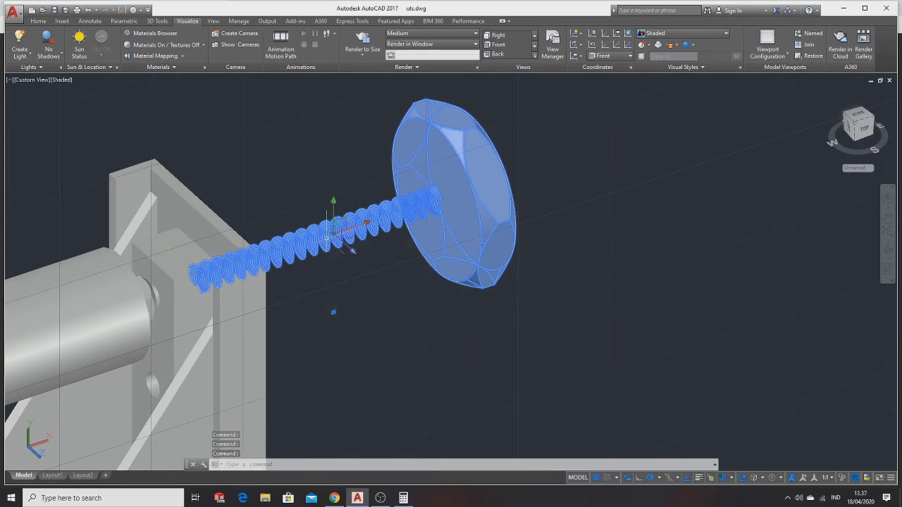
{"action": "right_click", "coordinate": [327, 237]}
{"action": "left_click", "coordinate": [353, 305]}
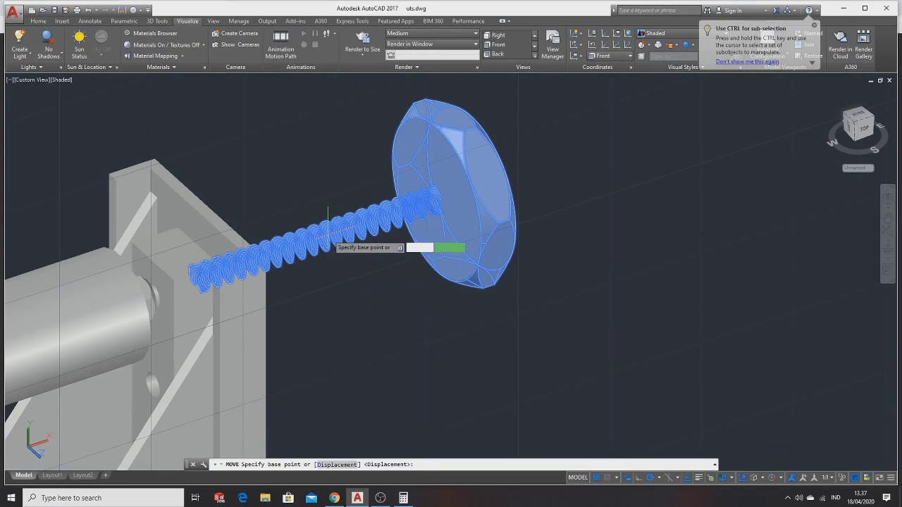
{"action": "left_click", "coordinate": [330, 236]}
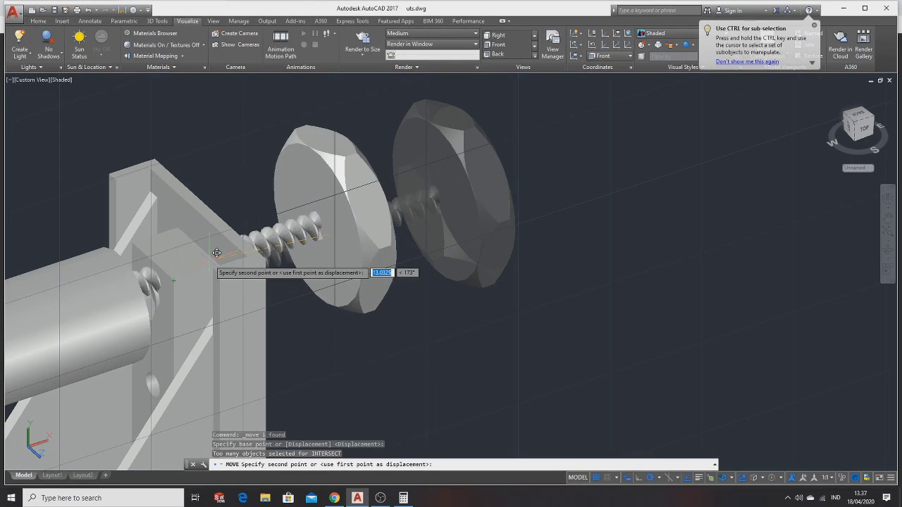
{"action": "left_click", "coordinate": [182, 276]}
{"action": "scroll", "coordinate": [529, 266], "scroll_direction": "down", "scroll_amount": 4}
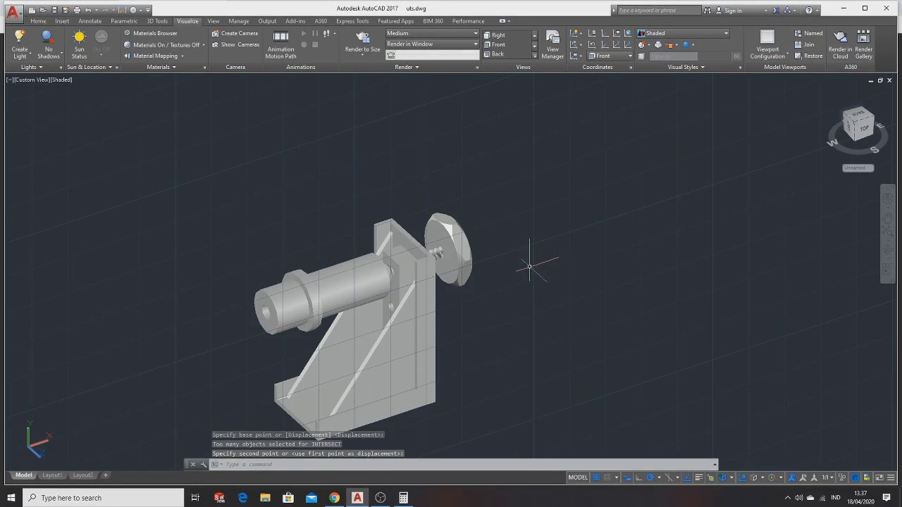
Step: Orbit the model to verify the screw's position in the bracket
{"action": "left_click", "coordinate": [887, 252]}
{"action": "left_click_drag", "start_coordinate": [579, 256], "coordinate": [664, 259]}
{"action": "key", "text": "Escape"}
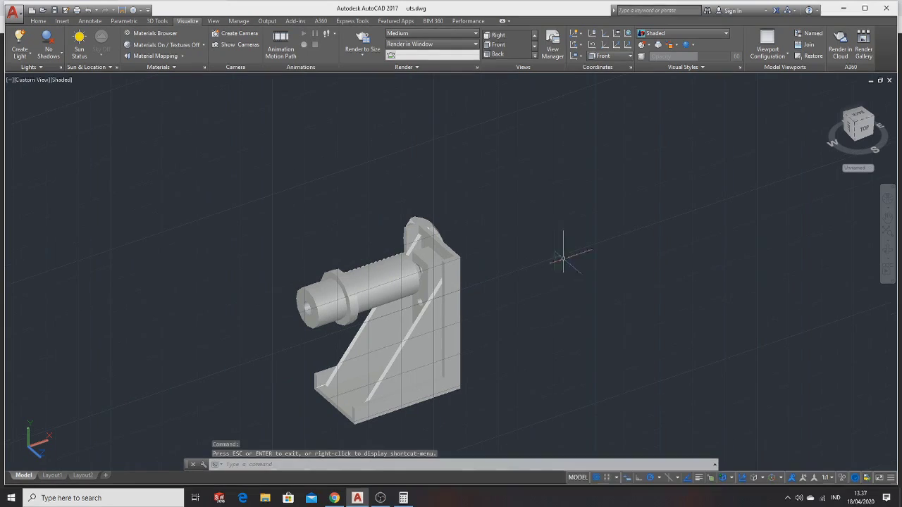
{"action": "scroll", "coordinate": [395, 282], "scroll_direction": "up", "scroll_amount": 3}
{"action": "left_click", "coordinate": [366, 282]}
Step: Move the screw and knob out along the shaft axis so the knob stands clear
{"action": "right_click", "coordinate": [432, 241]}
{"action": "key", "text": "Escape"}
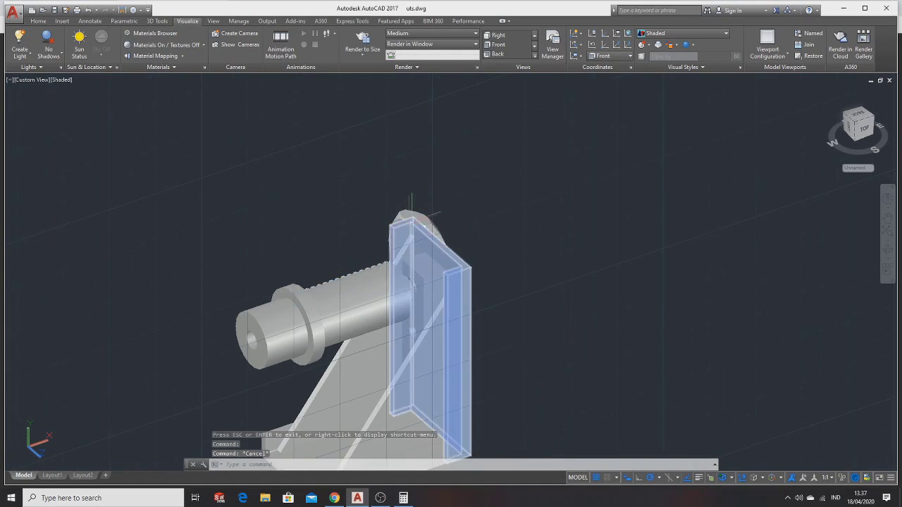
{"action": "left_click", "coordinate": [412, 227]}
{"action": "right_click", "coordinate": [423, 221]}
{"action": "left_click", "coordinate": [453, 287]}
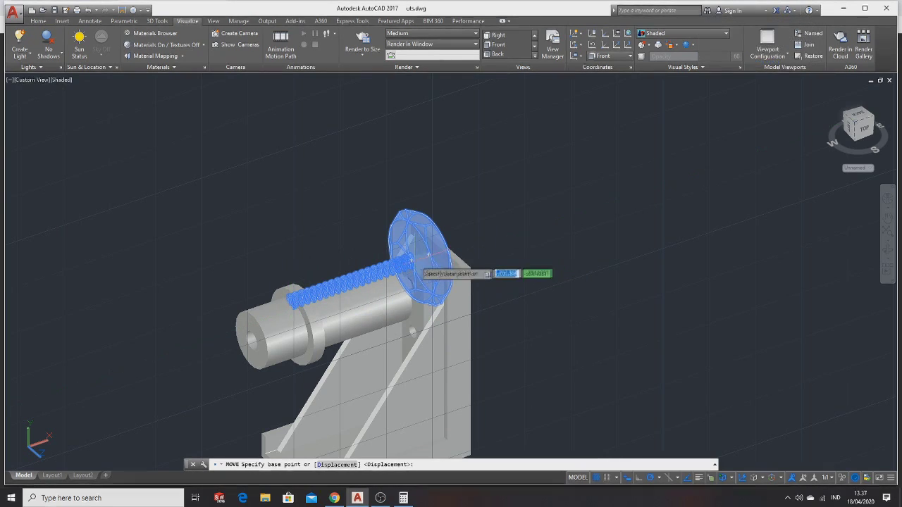
{"action": "left_click", "coordinate": [427, 254]}
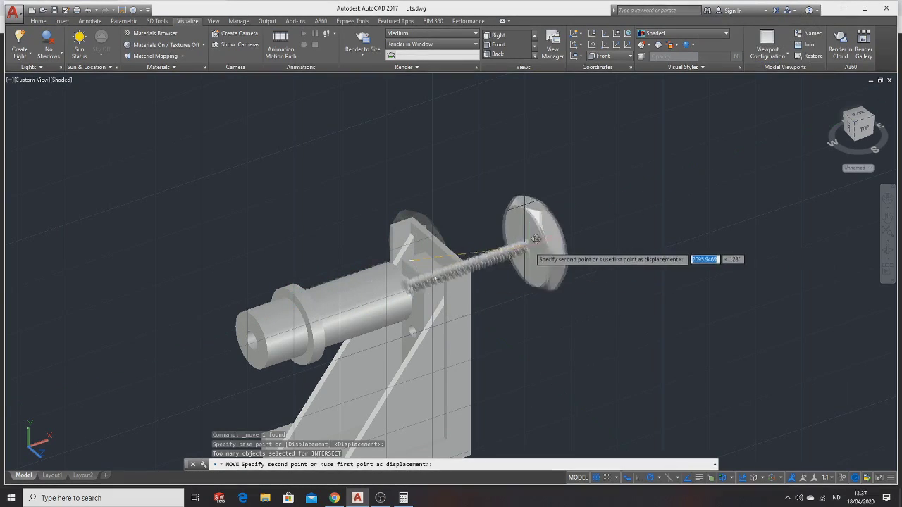
{"action": "scroll", "coordinate": [433, 275], "scroll_direction": "up", "scroll_amount": 2}
{"action": "scroll", "coordinate": [432, 247], "scroll_direction": "up", "scroll_amount": 1}
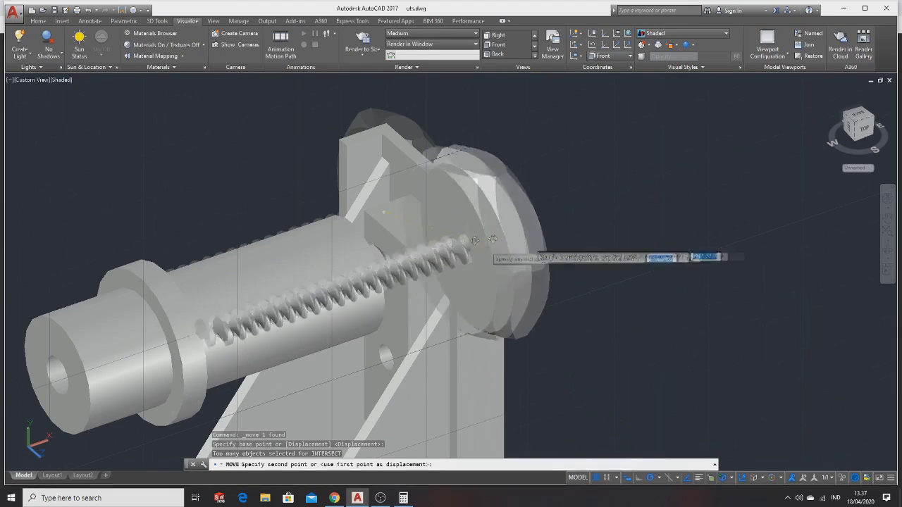
{"action": "left_click", "coordinate": [711, 243]}
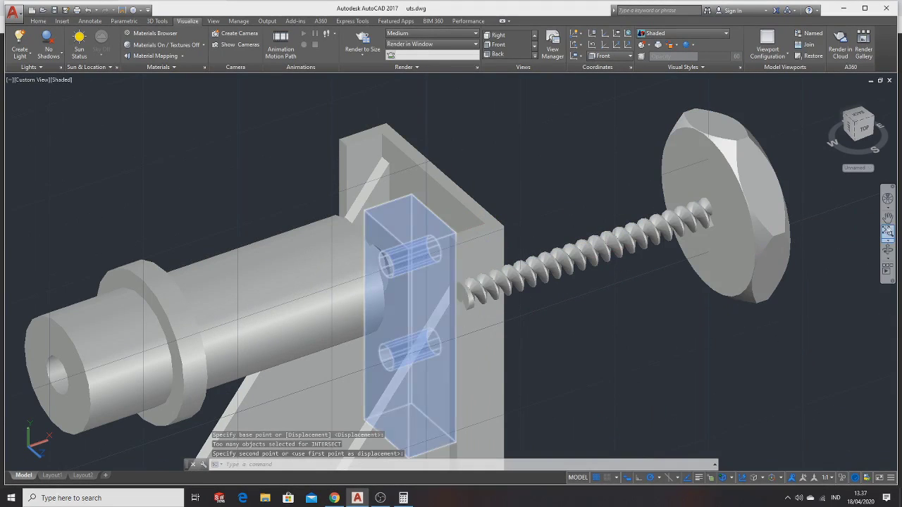
Step: Orbit to inspect the plate and shaft, then undo the unwanted change
{"action": "mouse_move", "coordinate": [591, 247]}
{"action": "middle_mouse_down", "text": "shift"}
{"action": "mouse_move", "coordinate": [652, 251]}
{"action": "mouse_move", "coordinate": [684, 241]}
{"action": "mouse_move", "coordinate": [676, 260]}
{"action": "middle_mouse_up", "text": "shift"}
{"action": "scroll", "coordinate": [684, 241], "scroll_direction": "down", "scroll_amount": 2}
{"action": "scroll", "coordinate": [684, 242], "scroll_direction": "down", "scroll_amount": 2}
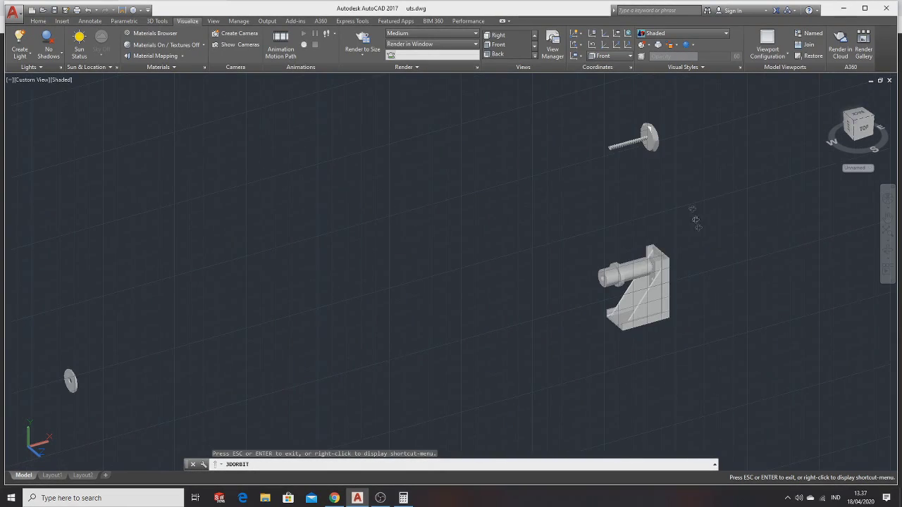
{"action": "left_click", "coordinate": [645, 134]}
{"action": "right_click", "coordinate": [646, 133]}
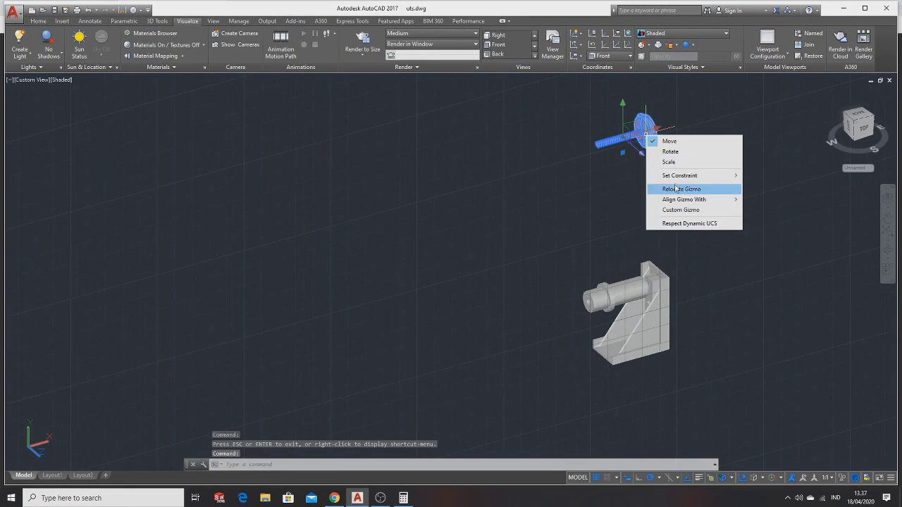
{"action": "key", "text": "Escape"}
{"action": "key", "text": "ctrl+z"}
{"action": "key", "text": "ctrl+z"}
{"action": "key", "text": "ctrl+z"}
{"action": "key", "text": "ctrl+z"}
{"action": "key", "text": "ctrl+z"}
{"action": "key", "text": "ctrl+z"}
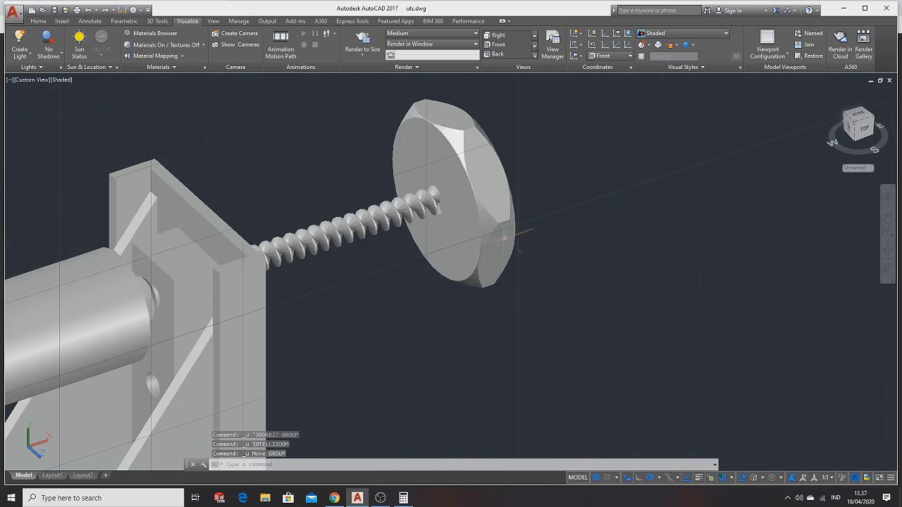
Step: Check the screw from a side-on angle, then switch to the reference drawing in Chrome
{"action": "key", "text": "Escape"}
{"action": "mouse_move", "coordinate": [584, 246]}
{"action": "middle_mouse_down", "text": "shift"}
{"action": "mouse_move", "coordinate": [665, 240]}
{"action": "mouse_move", "coordinate": [594, 244]}
{"action": "mouse_move", "coordinate": [630, 207]}
{"action": "mouse_move", "coordinate": [641, 232]}
{"action": "mouse_move", "coordinate": [601, 257]}
{"action": "mouse_move", "coordinate": [636, 268]}
{"action": "mouse_move", "coordinate": [576, 257]}
{"action": "mouse_move", "coordinate": [585, 243]}
{"action": "middle_mouse_up", "text": "shift"}
{"action": "key", "text": "Escape"}
{"action": "left_click", "coordinate": [539, 266]}
{"action": "scroll", "coordinate": [539, 266], "scroll_direction": "up", "scroll_amount": 3}
{"action": "scroll", "coordinate": [539, 266], "scroll_direction": "up", "scroll_amount": 3}
{"action": "scroll", "coordinate": [539, 266], "scroll_direction": "down", "scroll_amount": 3}
{"action": "key", "text": "Escape"}
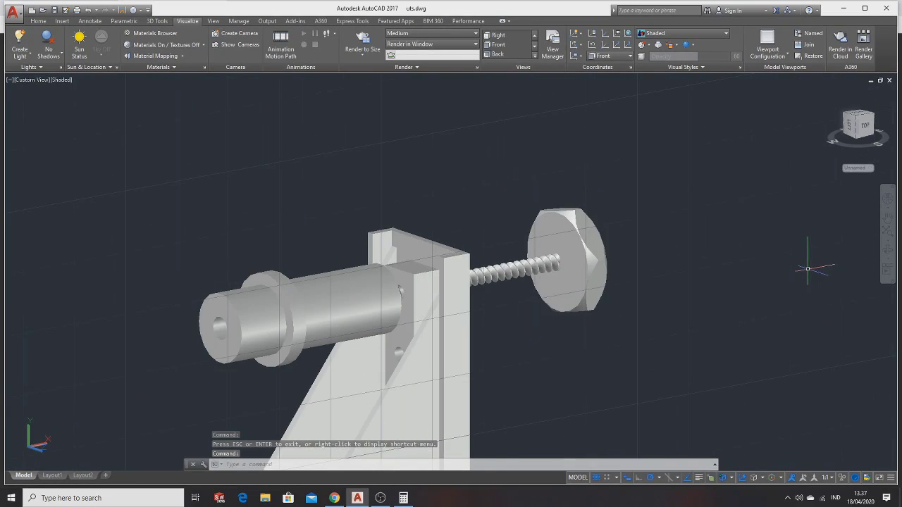
{"action": "key", "text": "alt+Tab"}
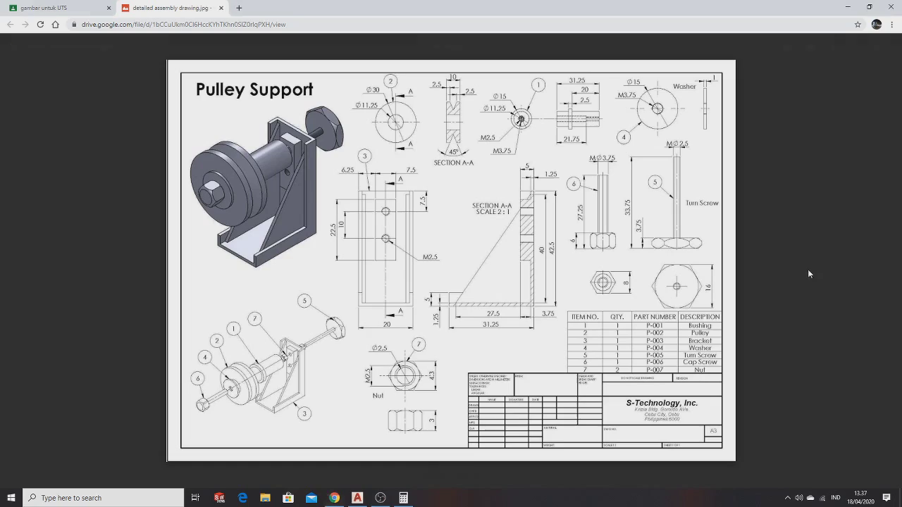
Step: Zoom into the Pulley Support reference JPG and compare it with the model, ending in AutoCAD
{"action": "scroll", "coordinate": [301, 155], "scroll_direction": "up", "scroll_amount": 1, "text": "ctrl"}
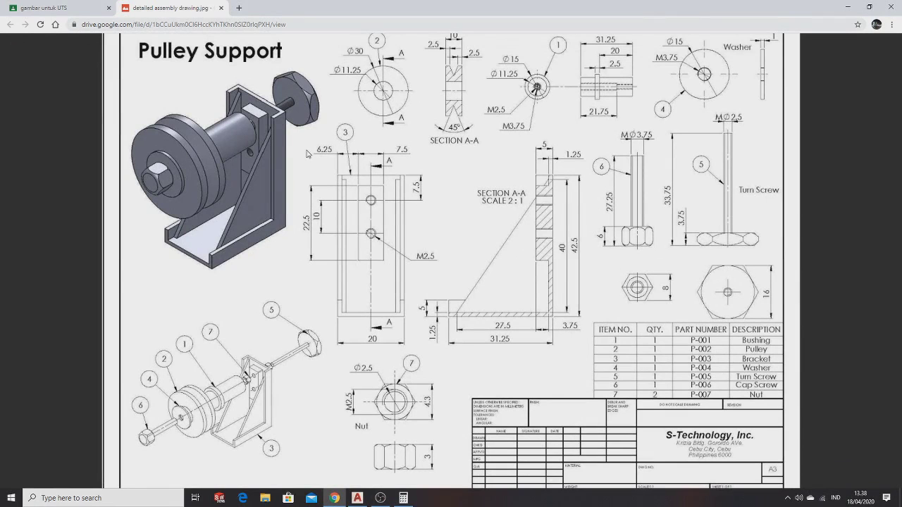
{"action": "key", "text": "alt+Tab"}
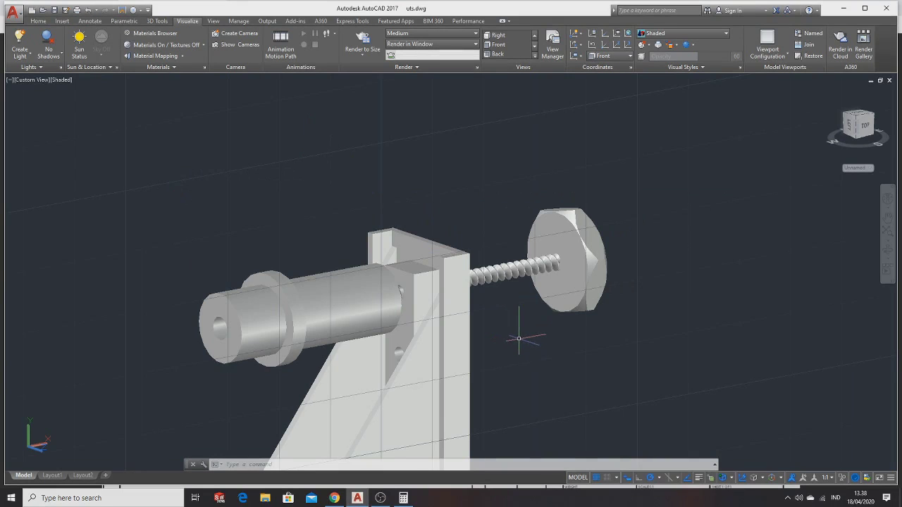
{"action": "key", "text": "alt+Tab"}
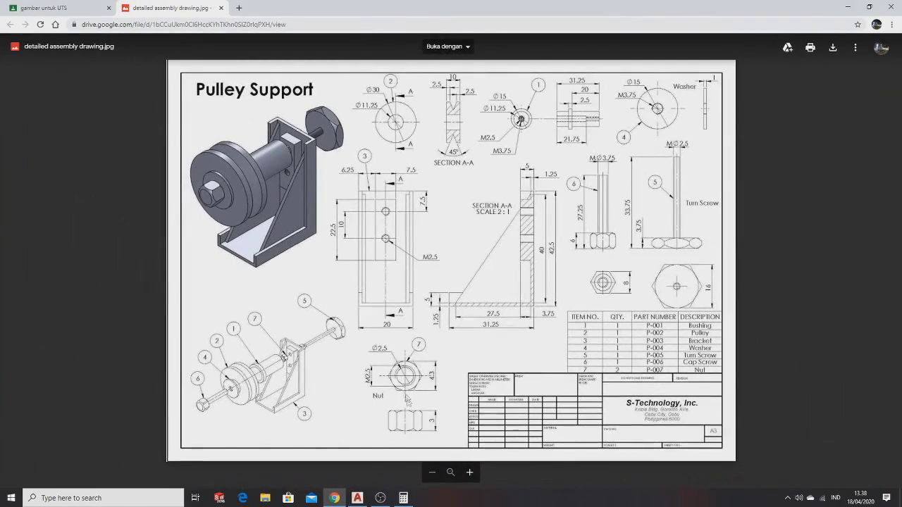
{"action": "key", "text": "alt+Tab"}
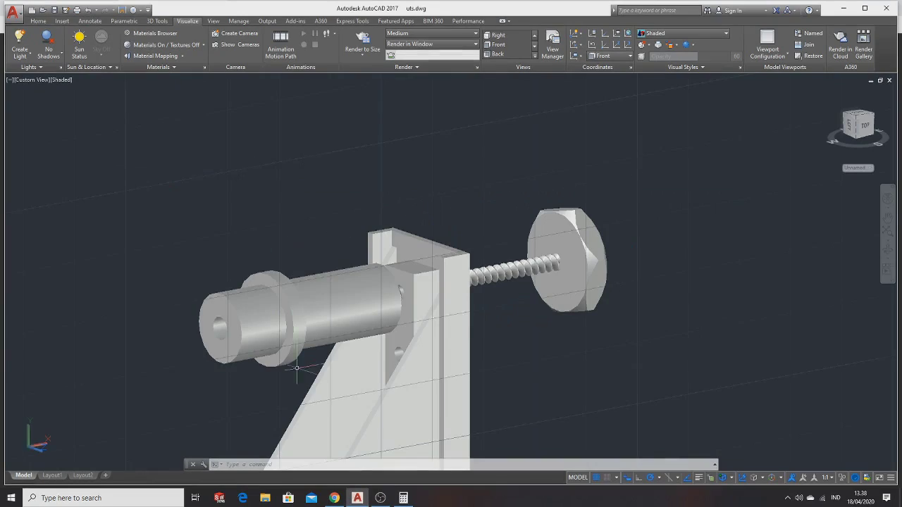
{"action": "scroll", "coordinate": [324, 303], "scroll_direction": "down", "scroll_amount": 5}
{"action": "scroll", "coordinate": [324, 302], "scroll_direction": "down", "scroll_amount": 2}
{"action": "key", "text": "alt+Tab"}
{"action": "key", "text": "Tab"}
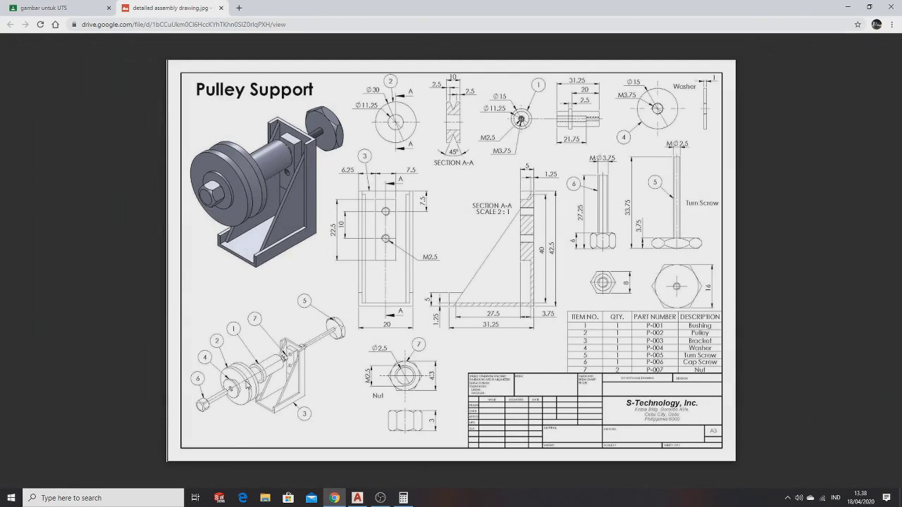
{"action": "key", "text": "alt+Tab"}
{"action": "key", "text": "Tab"}
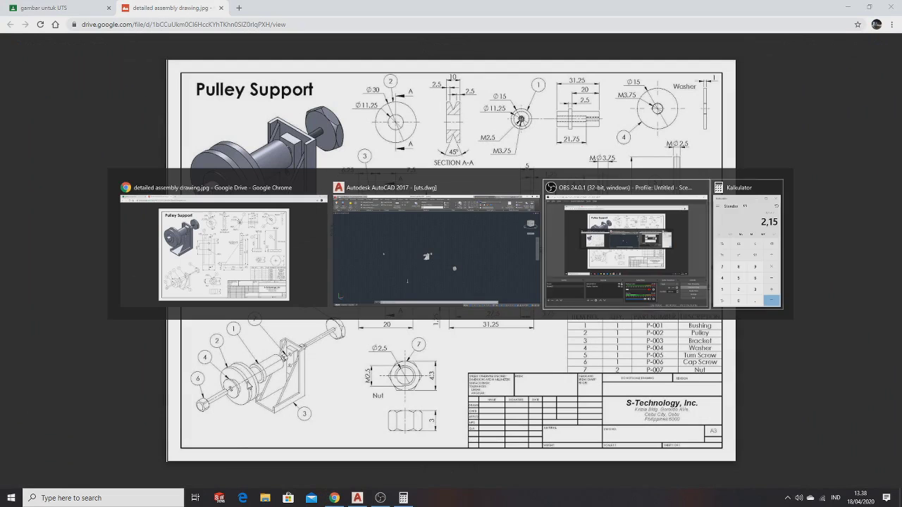
{"action": "key", "text": "Tab"}
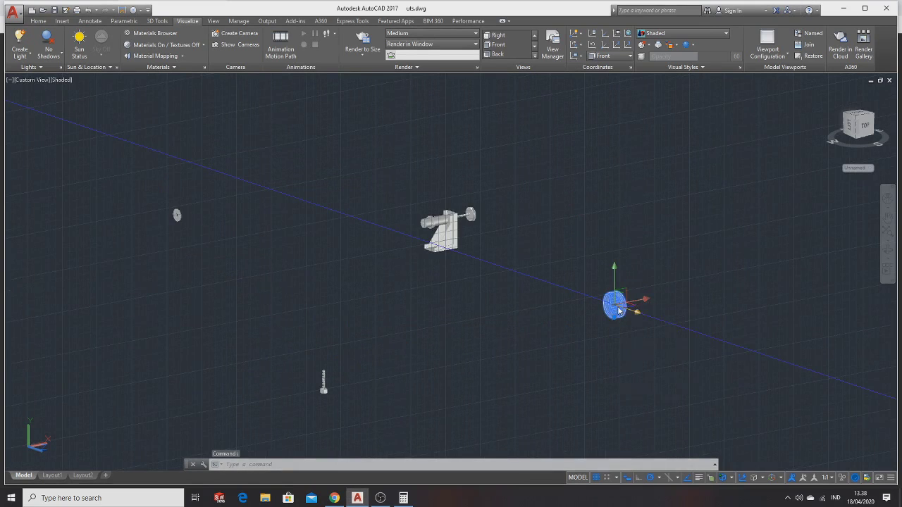
Step: Switch the coordinate system to World and set the screw's gizmo to move
{"action": "right_click", "coordinate": [619, 308]}
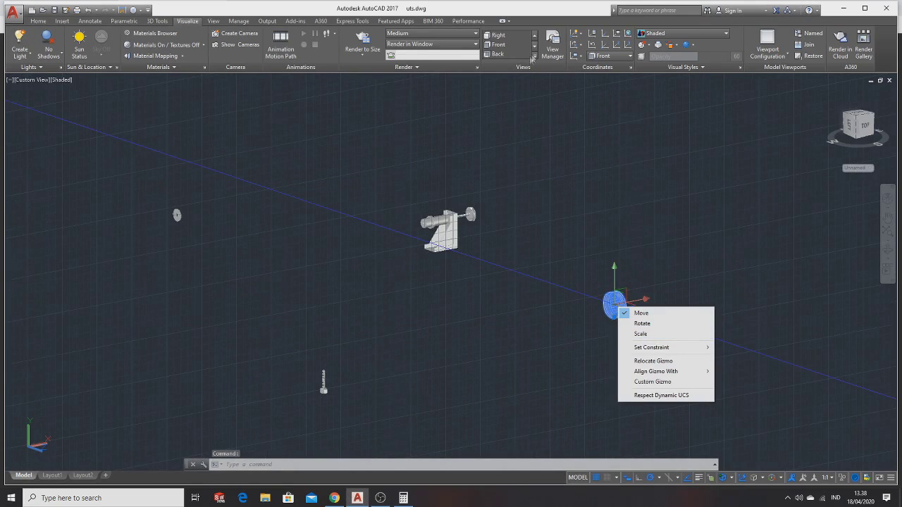
{"action": "left_click", "coordinate": [610, 54]}
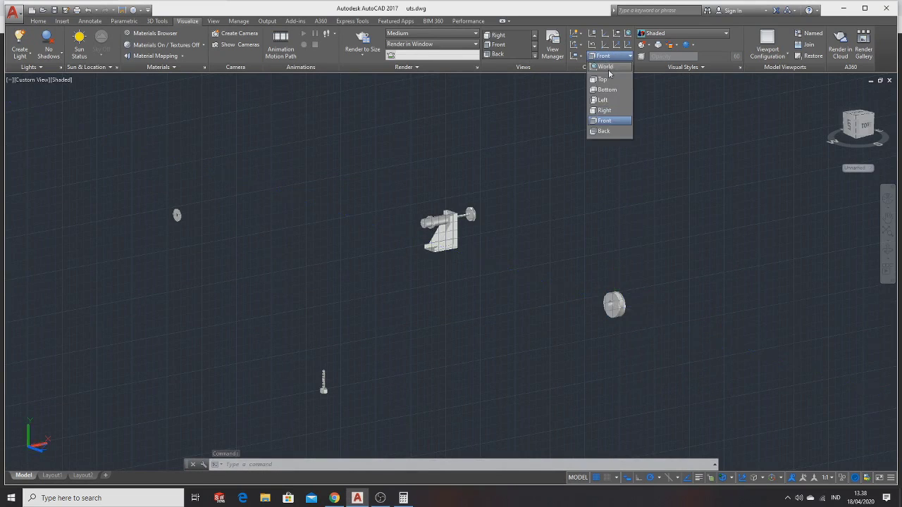
{"action": "left_click", "coordinate": [606, 71]}
{"action": "scroll", "coordinate": [501, 162], "scroll_direction": "up", "scroll_amount": 5}
{"action": "left_click", "coordinate": [390, 317]}
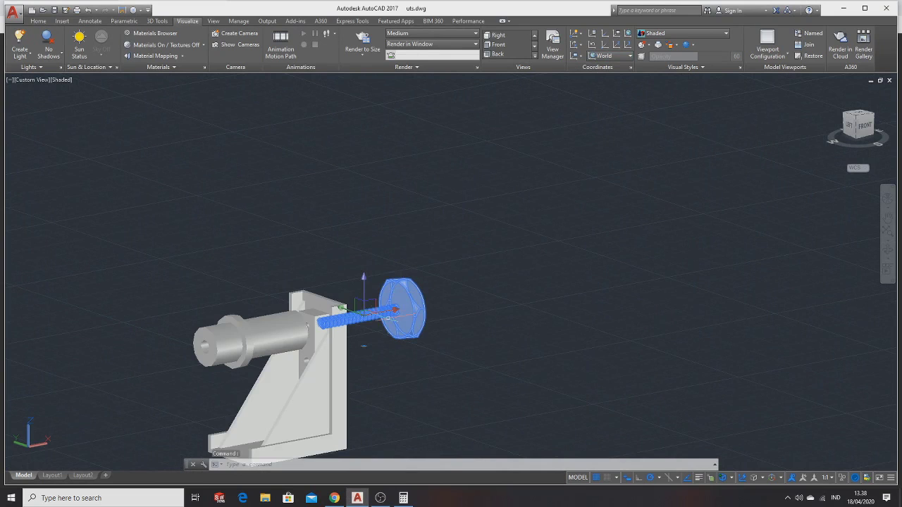
{"action": "right_click", "coordinate": [379, 317]}
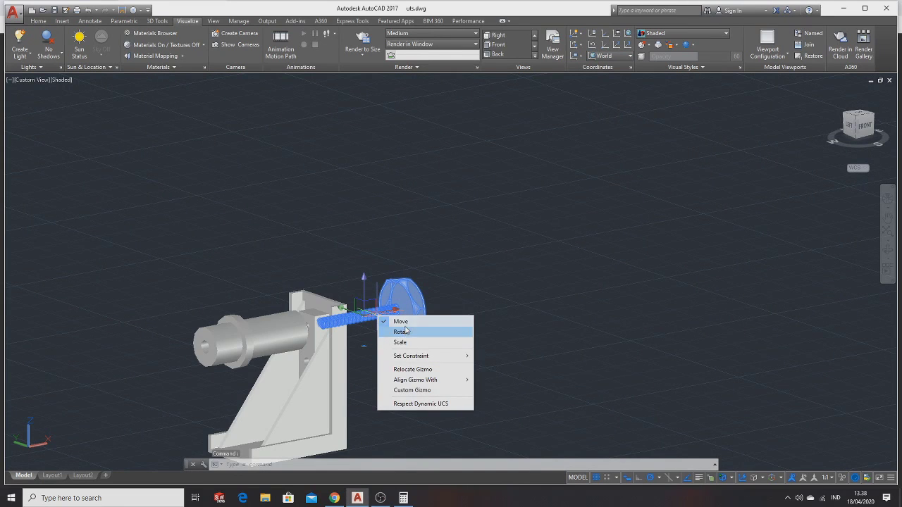
{"action": "left_click", "coordinate": [400, 322]}
{"action": "scroll", "coordinate": [367, 318], "scroll_direction": "up", "scroll_amount": 3}
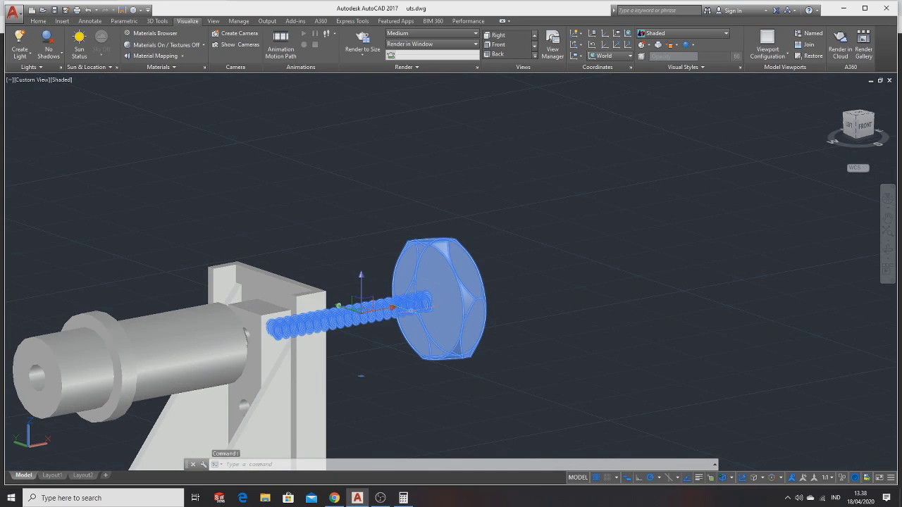
Step: Move the screw through the bracket hole until its knob seats, then orbit to inspect
{"action": "right_click", "coordinate": [429, 302]}
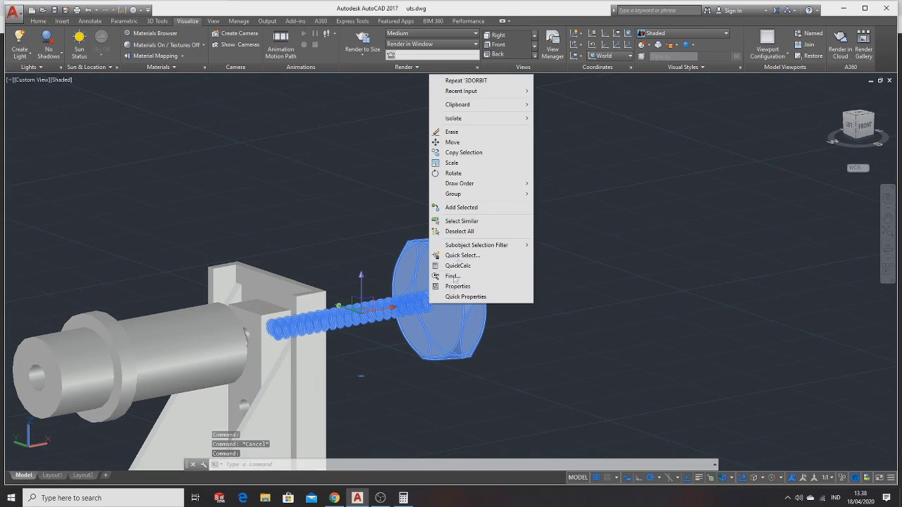
{"action": "left_click", "coordinate": [452, 142]}
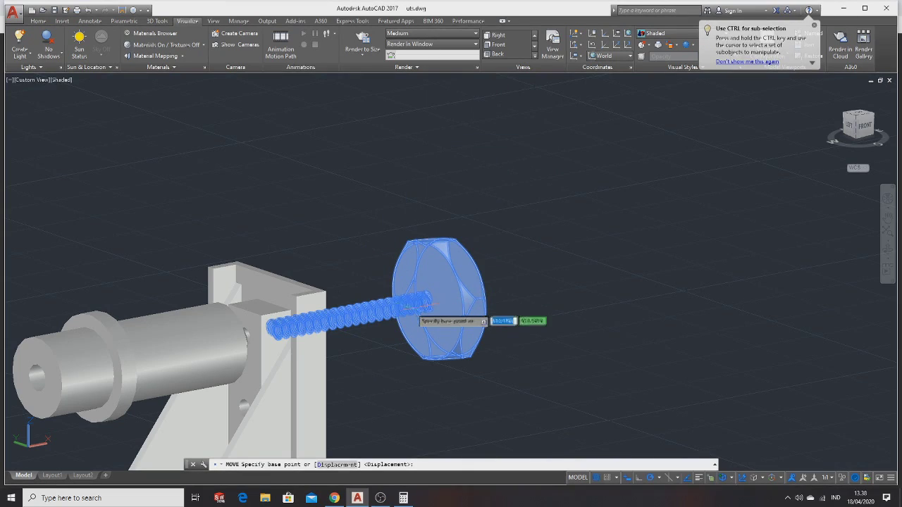
{"action": "left_click", "coordinate": [274, 329]}
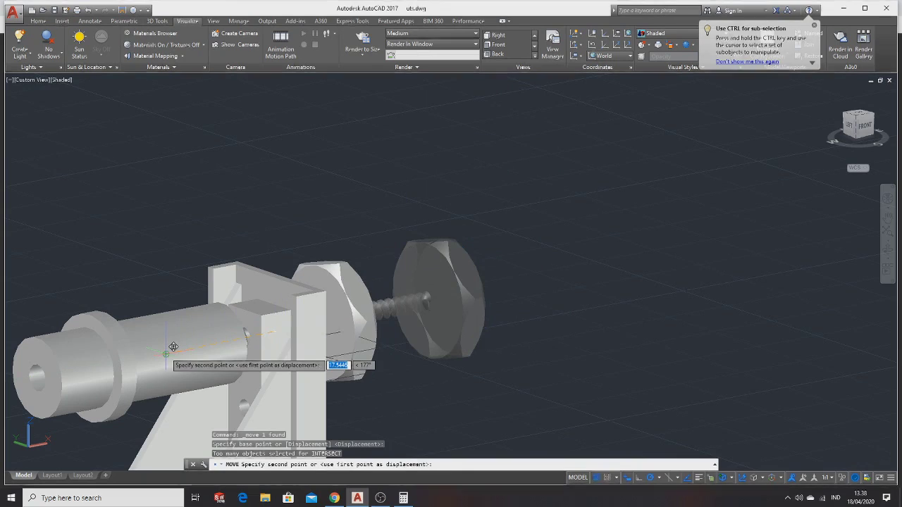
{"action": "left_click", "coordinate": [173, 347]}
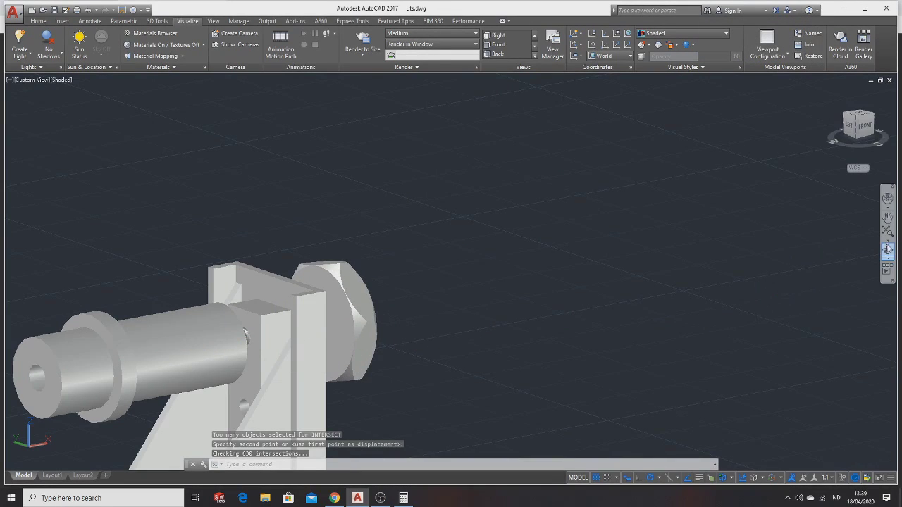
{"action": "left_click", "coordinate": [887, 248]}
{"action": "mouse_move", "coordinate": [613, 298]}
{"action": "left_mouse_down"}
{"action": "mouse_move", "coordinate": [384, 338]}
{"action": "mouse_move", "coordinate": [450, 338]}
{"action": "left_mouse_up"}
Step: Window-select the separate pulley and reframe the view around it and the bracket
{"action": "scroll", "coordinate": [484, 341], "scroll_direction": "down", "scroll_amount": 5}
{"action": "key", "text": "Escape"}
{"action": "scroll", "coordinate": [484, 341], "scroll_direction": "up", "scroll_amount": 3}
{"action": "scroll", "coordinate": [496, 296], "scroll_direction": "up", "scroll_amount": 1}
{"action": "left_click", "coordinate": [558, 279]}
{"action": "left_click", "coordinate": [696, 422]}
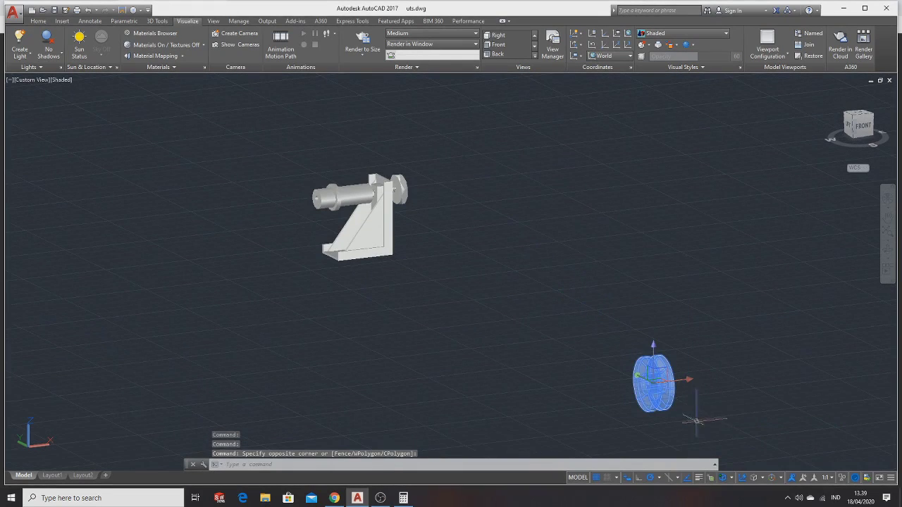
{"action": "right_click", "coordinate": [663, 367]}
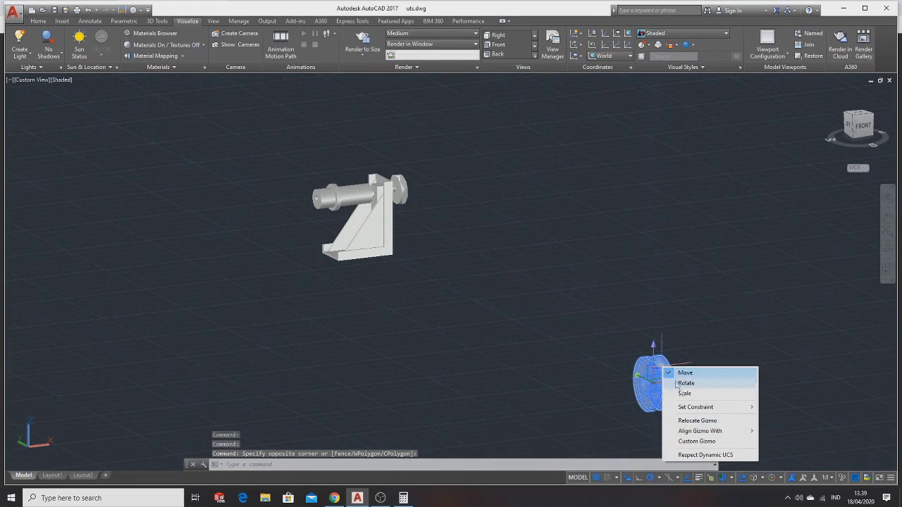
{"action": "left_click", "coordinate": [692, 386]}
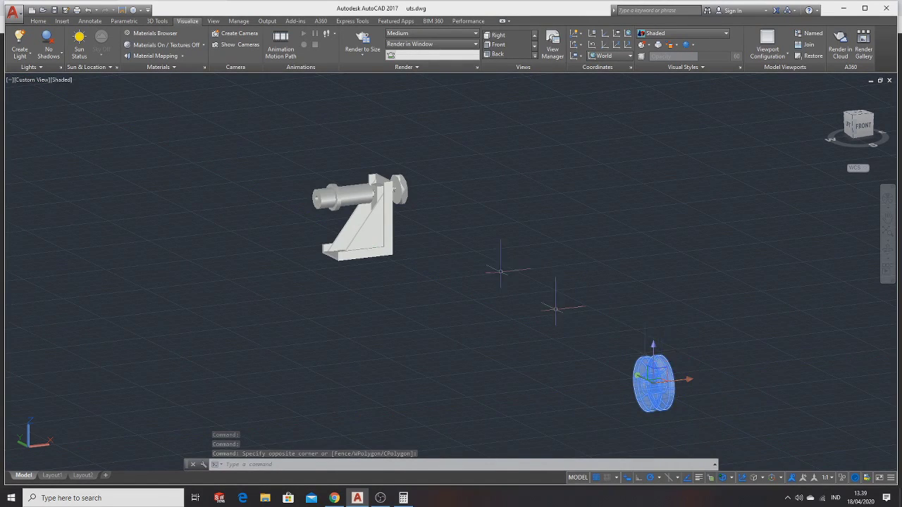
{"action": "scroll", "coordinate": [555, 308], "scroll_direction": "up", "scroll_amount": 5}
{"action": "middle_click_drag", "start_coordinate": [356, 147], "coordinate": [322, 207], "text": "shift"}
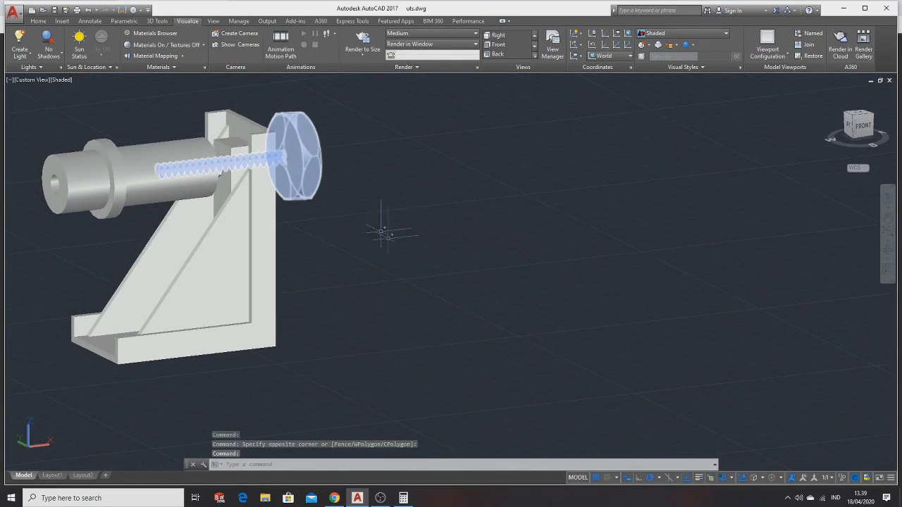
{"action": "scroll", "coordinate": [493, 312], "scroll_direction": "down", "scroll_amount": 3}
{"action": "scroll", "coordinate": [493, 317], "scroll_direction": "down", "scroll_amount": 2}
{"action": "middle_click_drag", "start_coordinate": [493, 322], "coordinate": [413, 214]}
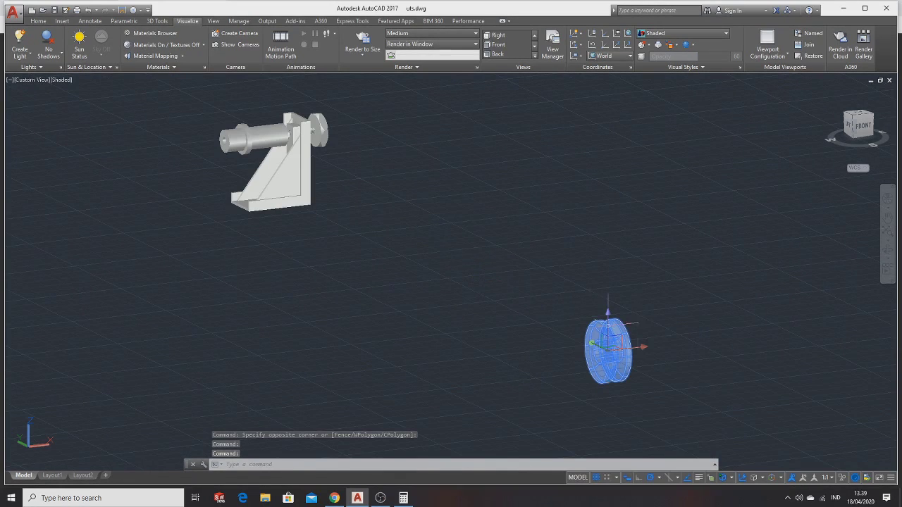
Step: Move the pulley by its centre onto the bushing's free end
{"action": "right_click", "coordinate": [625, 335]}
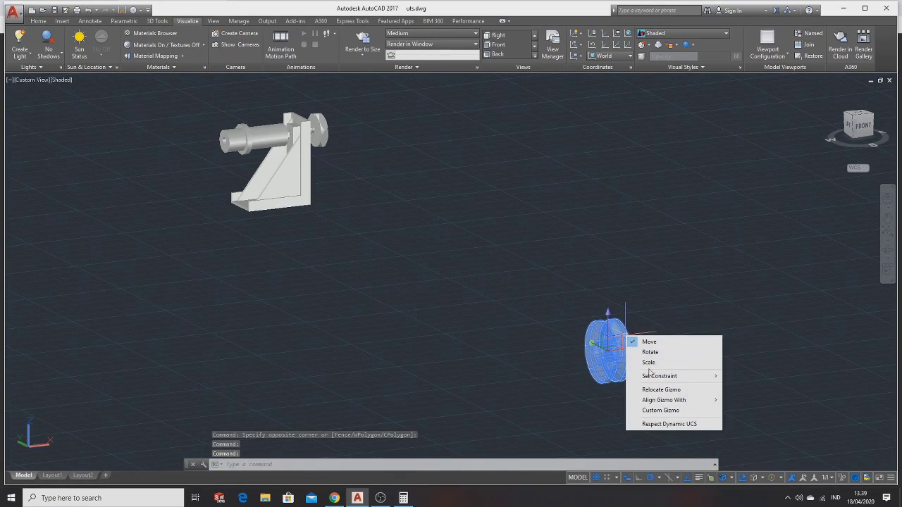
{"action": "key", "text": "Escape"}
{"action": "key", "text": "Escape"}
{"action": "left_click", "coordinate": [613, 347]}
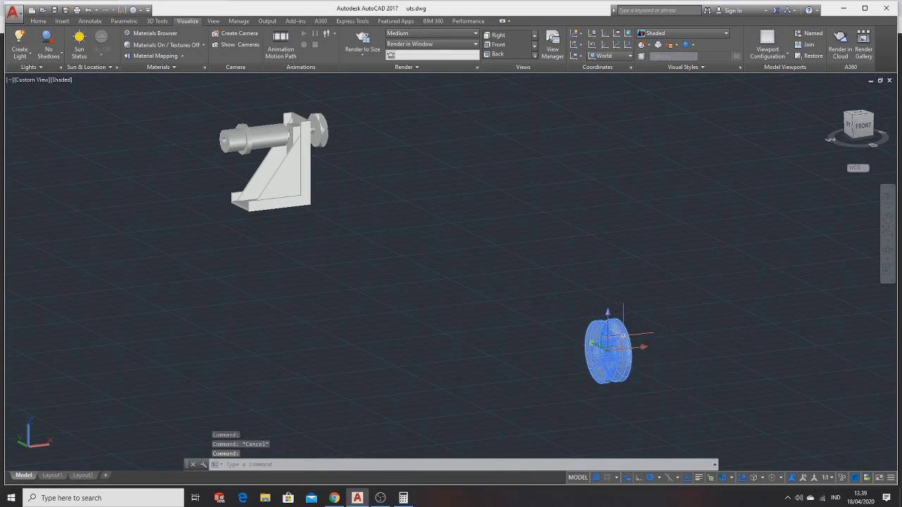
{"action": "right_click", "coordinate": [626, 338]}
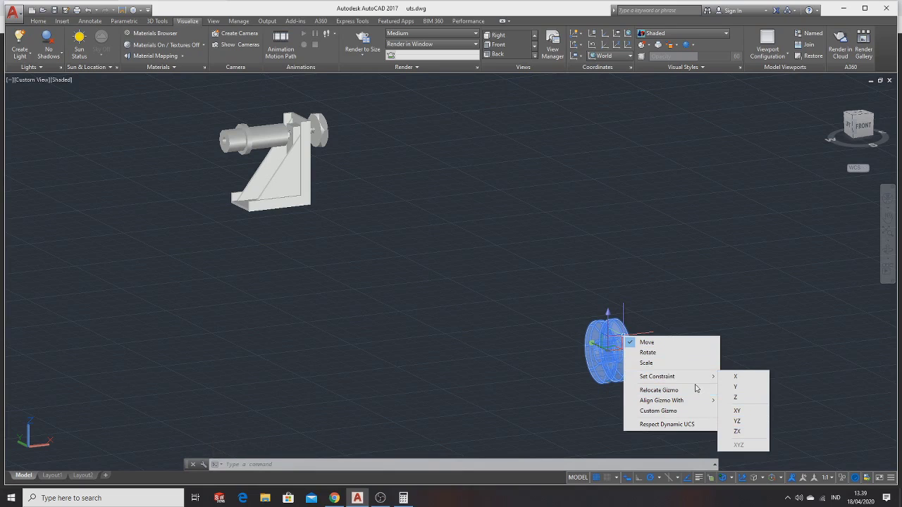
{"action": "left_click", "coordinate": [662, 346]}
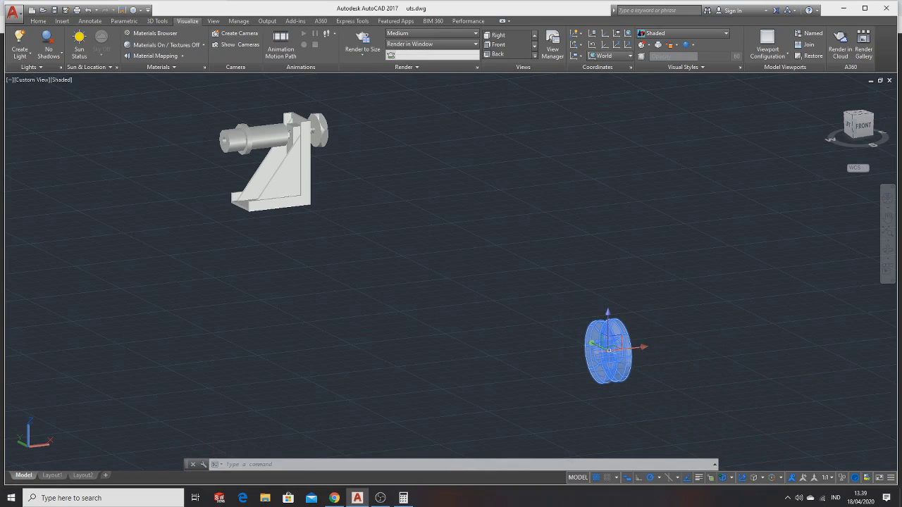
{"action": "right_click", "coordinate": [628, 339]}
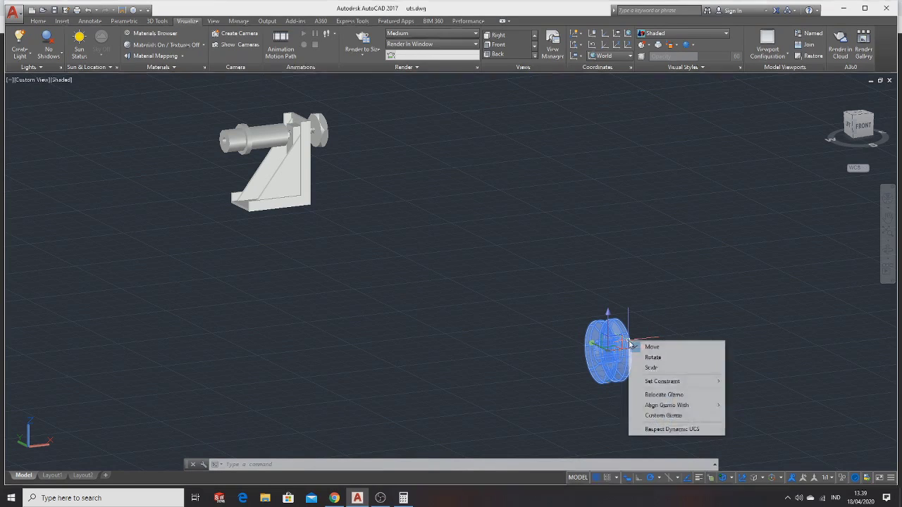
{"action": "right_click", "coordinate": [606, 373]}
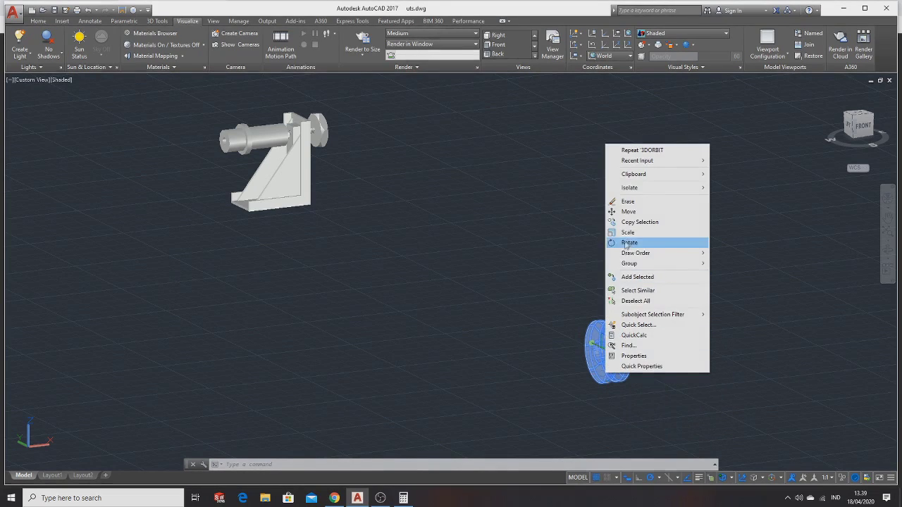
{"action": "left_click", "coordinate": [628, 212]}
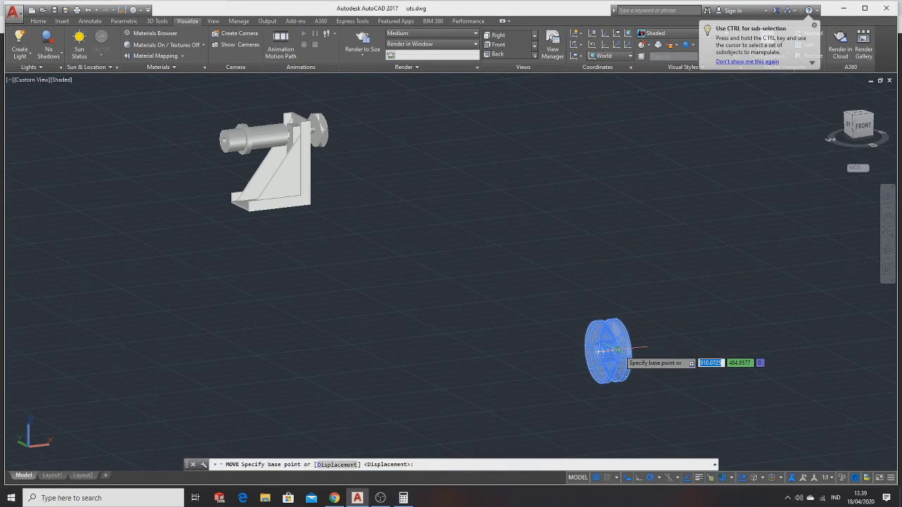
{"action": "left_click", "coordinate": [606, 350]}
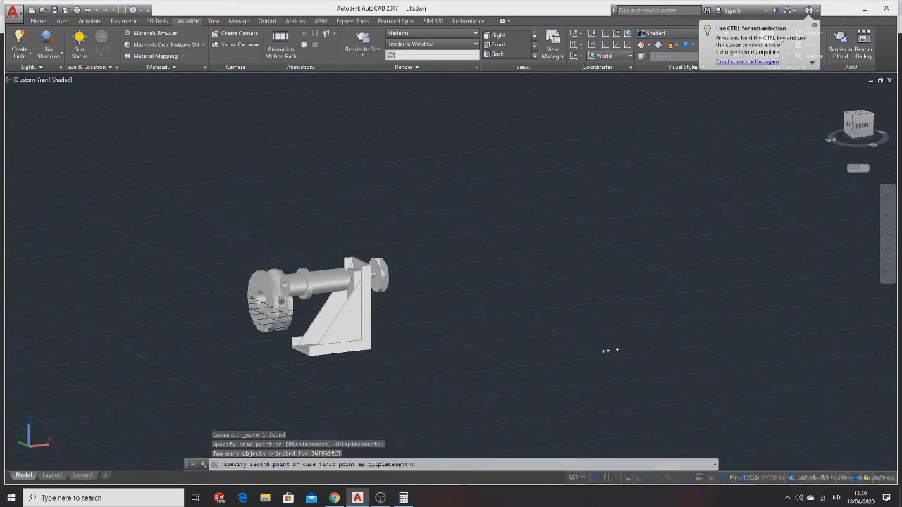
{"action": "left_click", "coordinate": [604, 351]}
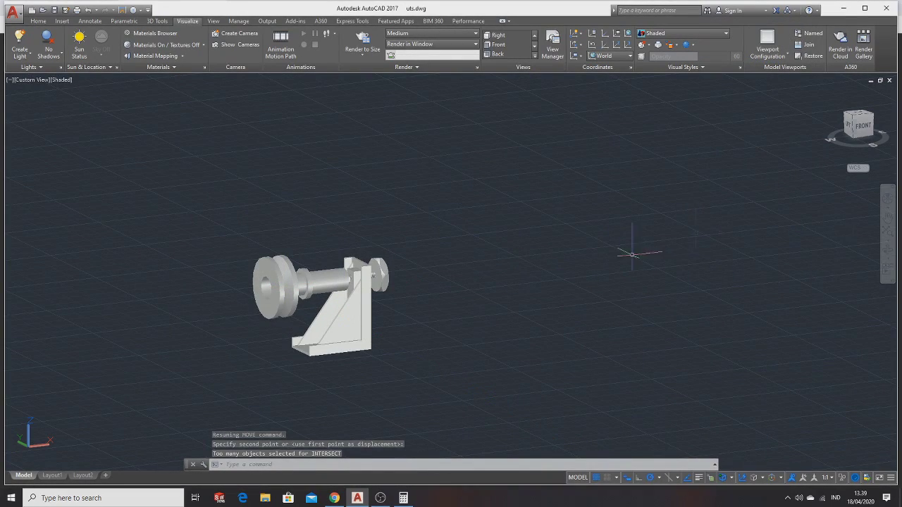
Step: Orbit to check the pulley's placement against the reference drawing in the browser
{"action": "middle_click_drag", "start_coordinate": [616, 286], "coordinate": [668, 277], "text": "shift"}
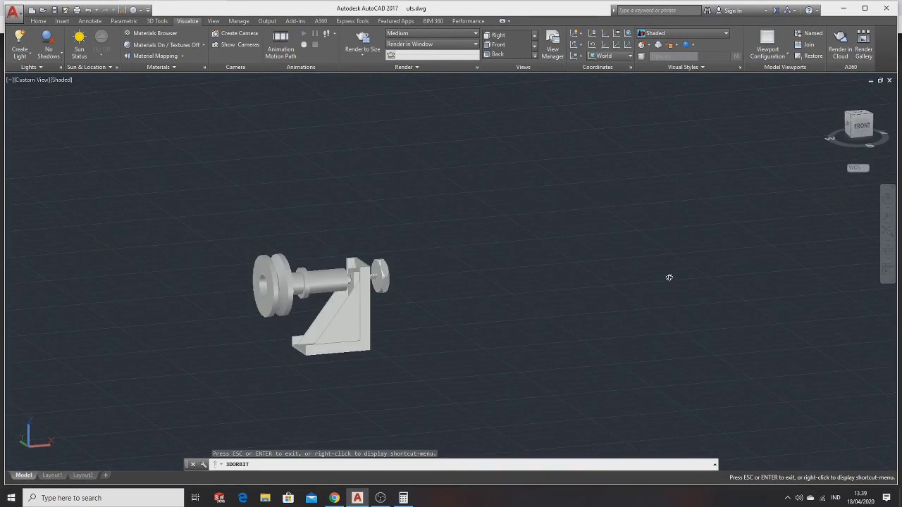
{"action": "key", "text": "alt+Tab"}
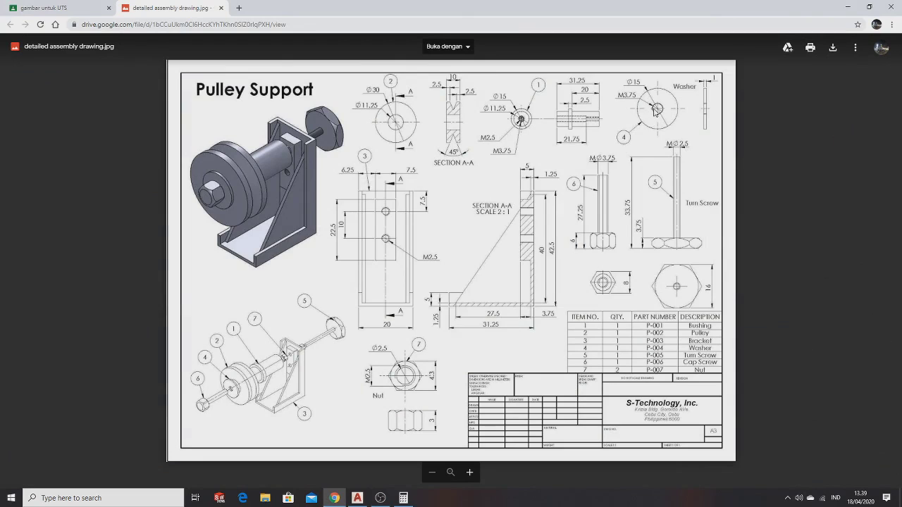
{"action": "key", "text": "alt+Tab"}
{"action": "key", "text": "alt+Tab"}
{"action": "key", "text": "alt+Tab"}
{"action": "key", "text": "alt+Tab"}
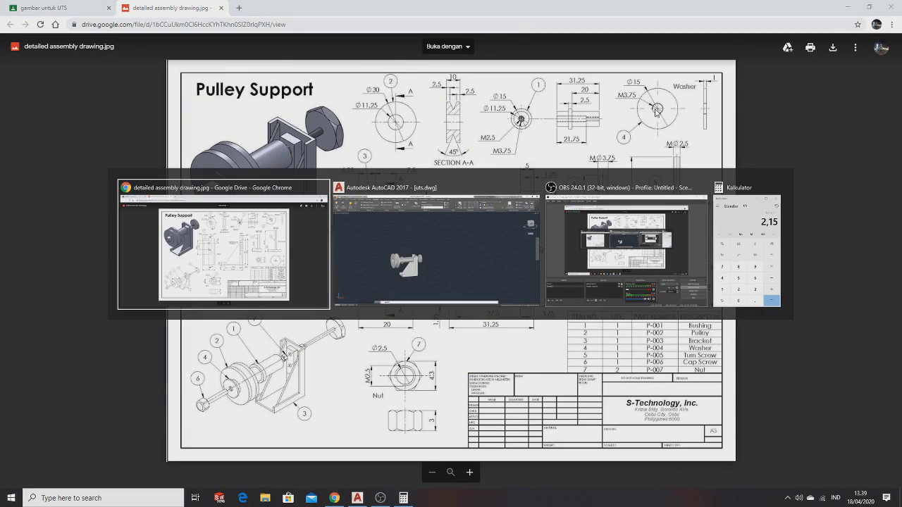
{"action": "key", "text": "alt+Tab"}
{"action": "left_click_drag", "start_coordinate": [590, 151], "coordinate": [284, 369]}
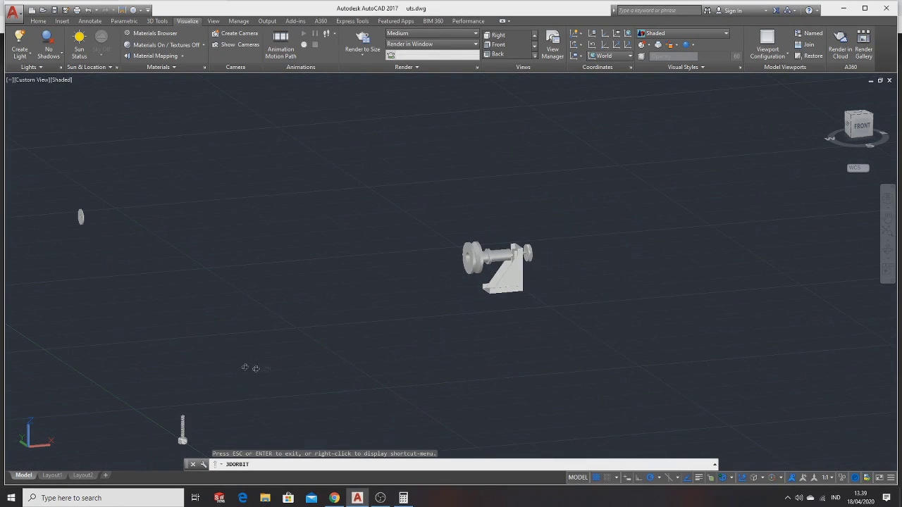
Step: Window-select the small washer disc and start moving it from its centre
{"action": "key", "text": "Escape"}
{"action": "left_click", "coordinate": [57, 197]}
{"action": "left_click", "coordinate": [97, 233]}
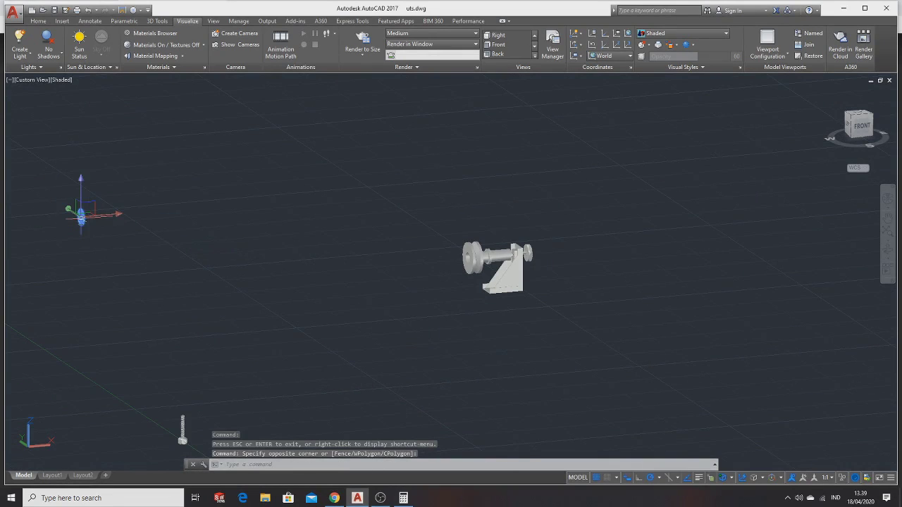
{"action": "right_click", "coordinate": [83, 224]}
{"action": "left_click", "coordinate": [104, 287]}
{"action": "scroll", "coordinate": [83, 219], "scroll_direction": "up", "scroll_amount": 2}
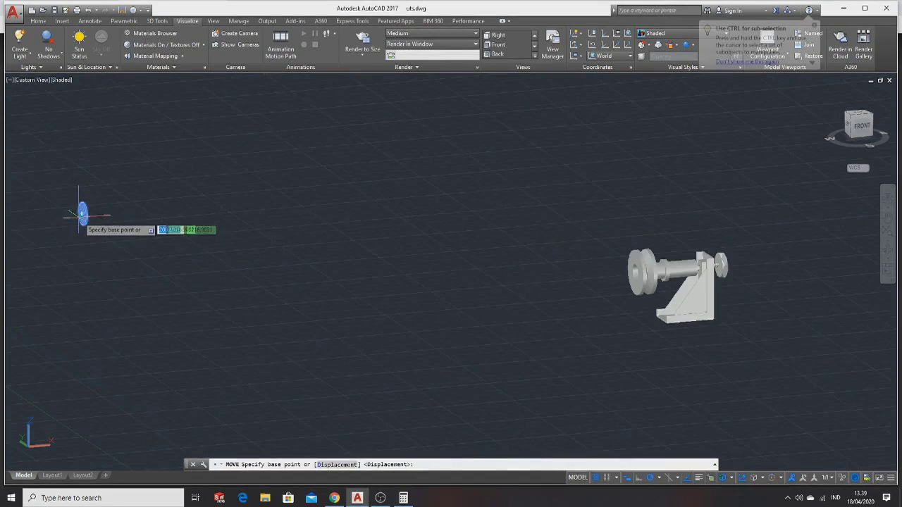
{"action": "scroll", "coordinate": [83, 218], "scroll_direction": "up", "scroll_amount": 1}
{"action": "scroll", "coordinate": [81, 214], "scroll_direction": "up", "scroll_amount": 3}
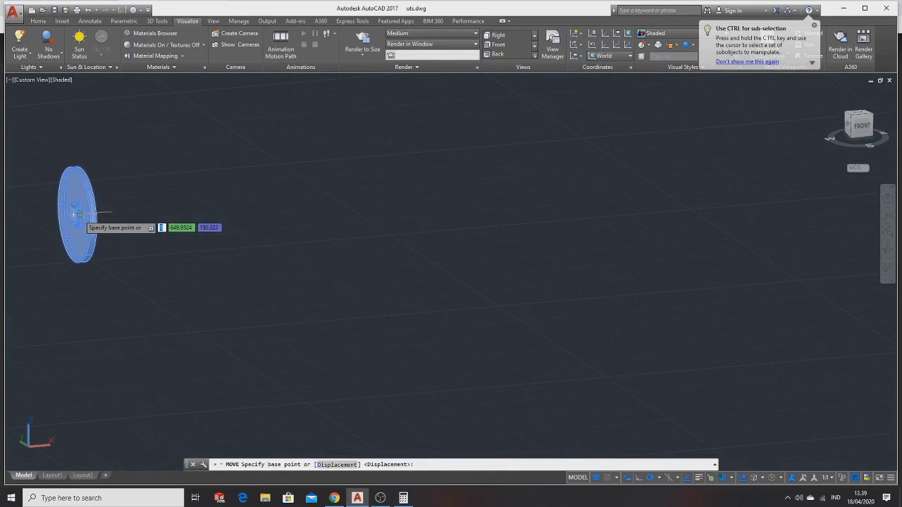
{"action": "left_click", "coordinate": [80, 213]}
Step: Pan back to the assembly and seat the washer against the pulley's outer face
{"action": "scroll", "coordinate": [359, 286], "scroll_direction": "down", "scroll_amount": 2}
{"action": "scroll", "coordinate": [483, 298], "scroll_direction": "down", "scroll_amount": 2}
{"action": "scroll", "coordinate": [632, 310], "scroll_direction": "down", "scroll_amount": 2}
{"action": "scroll", "coordinate": [627, 312], "scroll_direction": "up", "scroll_amount": 4}
{"action": "middle_click_drag", "start_coordinate": [729, 317], "coordinate": [401, 331]}
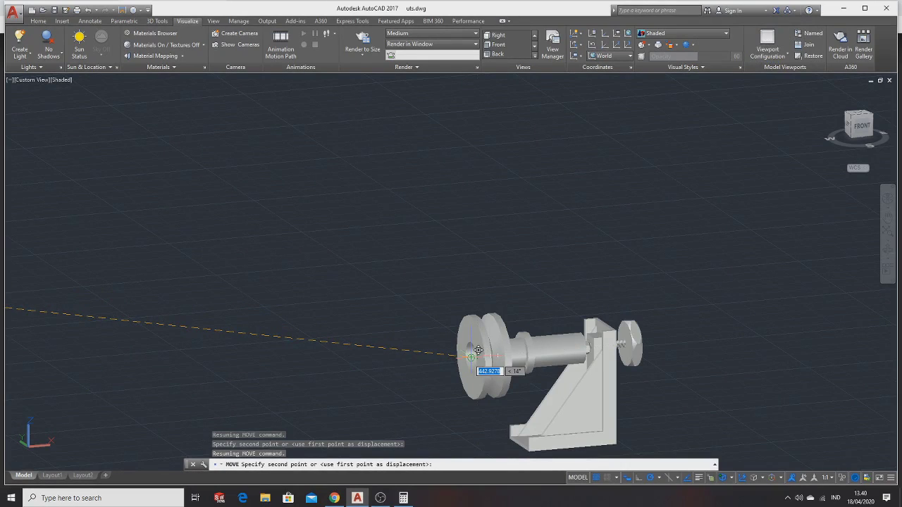
{"action": "scroll", "coordinate": [477, 350], "scroll_direction": "up", "scroll_amount": 3}
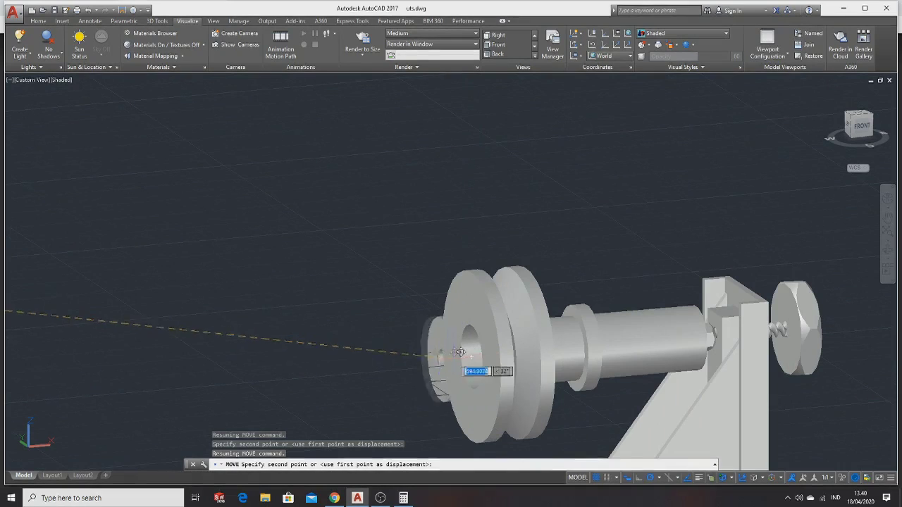
{"action": "left_click", "coordinate": [478, 350]}
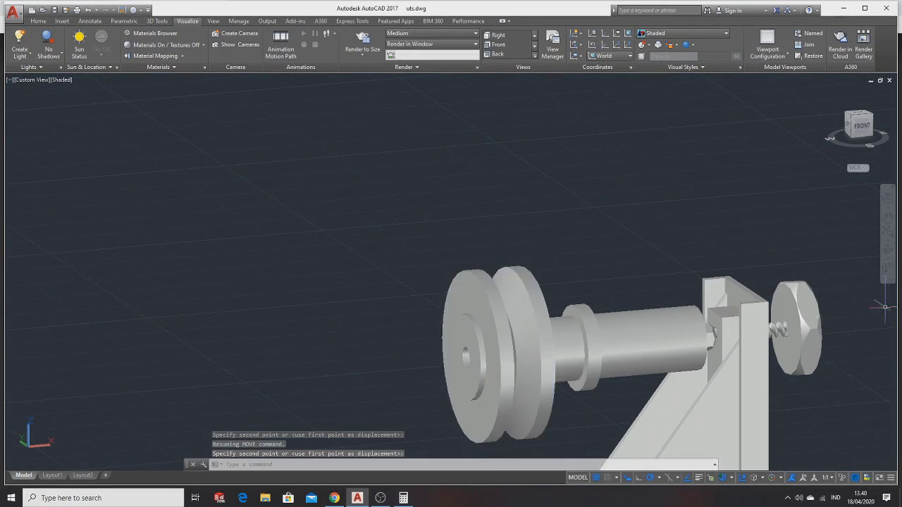
Step: Compare the assembly with the reference drawing in the browser and return to AutoCAD
{"action": "scroll", "coordinate": [590, 326], "scroll_direction": "down", "scroll_amount": 2}
{"action": "scroll", "coordinate": [404, 352], "scroll_direction": "down", "scroll_amount": 4}
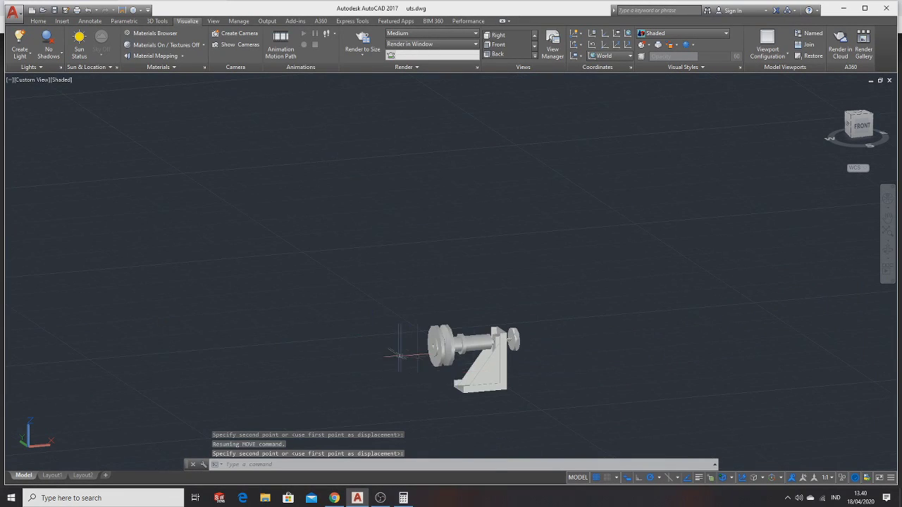
{"action": "key", "text": "alt+Tab"}
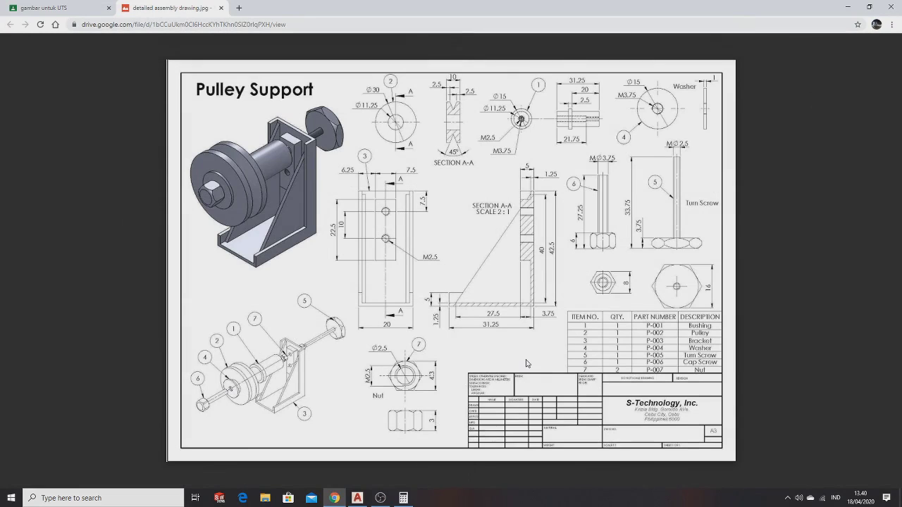
{"action": "key", "text": "alt+Tab"}
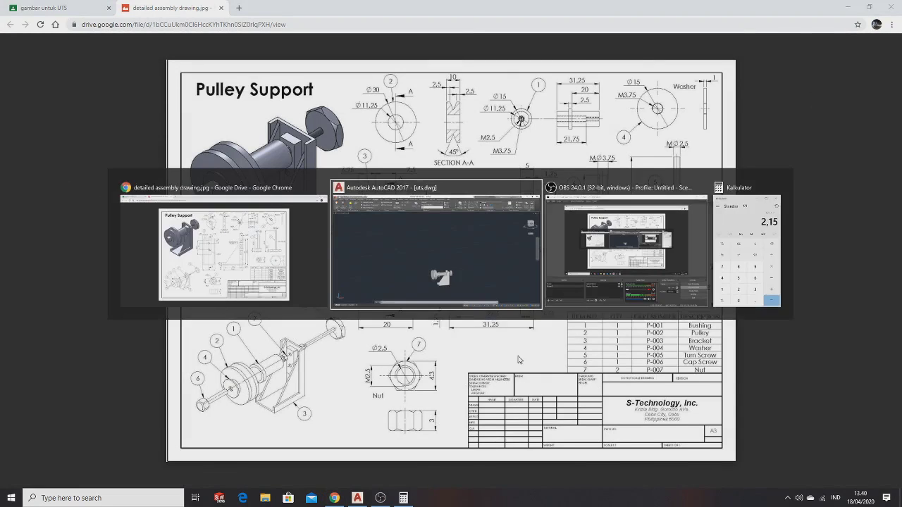
{"action": "scroll", "coordinate": [447, 318], "scroll_direction": "down", "scroll_amount": 3}
{"action": "scroll", "coordinate": [292, 386], "scroll_direction": "up", "scroll_amount": 3}
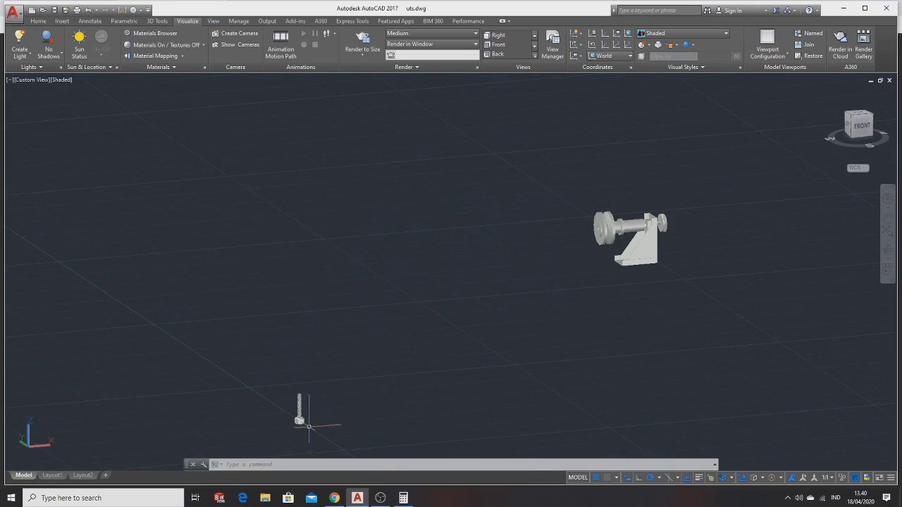
Step: Window-select the cap screw parts and UNION them into a single solid
{"action": "left_click", "coordinate": [300, 413]}
{"action": "key", "text": "Escape"}
{"action": "key", "text": "Escape"}
{"action": "left_click", "coordinate": [247, 369]}
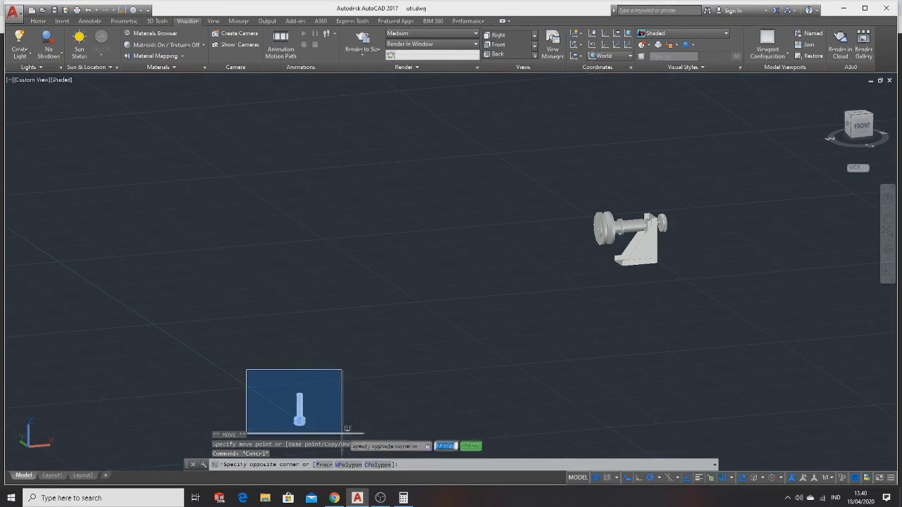
{"action": "left_click", "coordinate": [343, 429]}
{"action": "type", "text": "UN"}
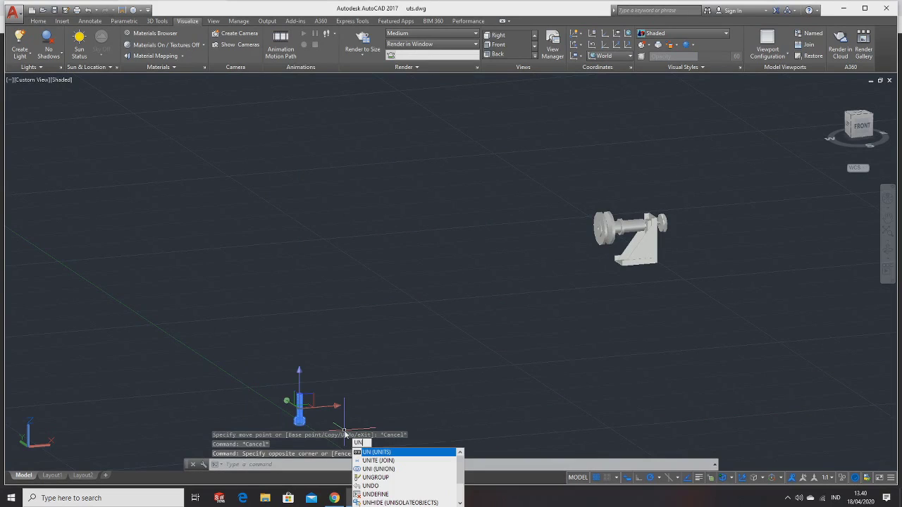
{"action": "key", "text": "Return"}
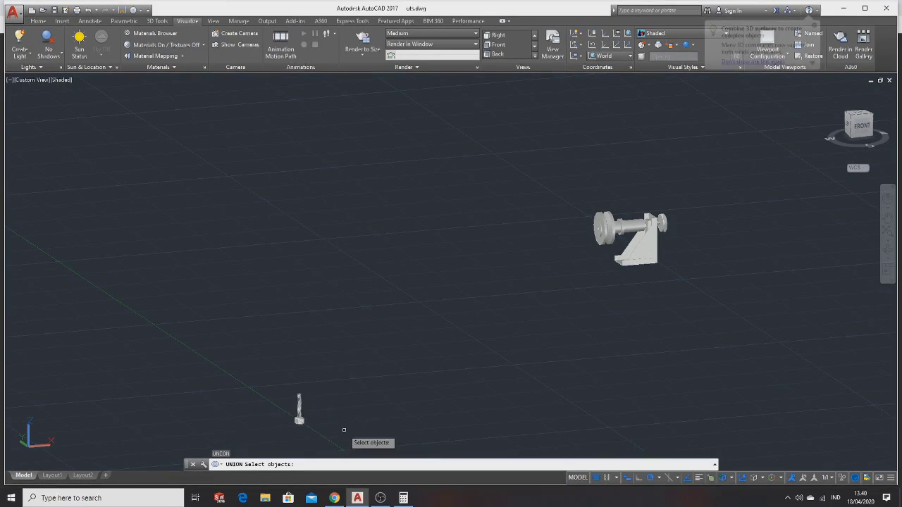
{"action": "left_click", "coordinate": [300, 419]}
{"action": "key", "text": "Return"}
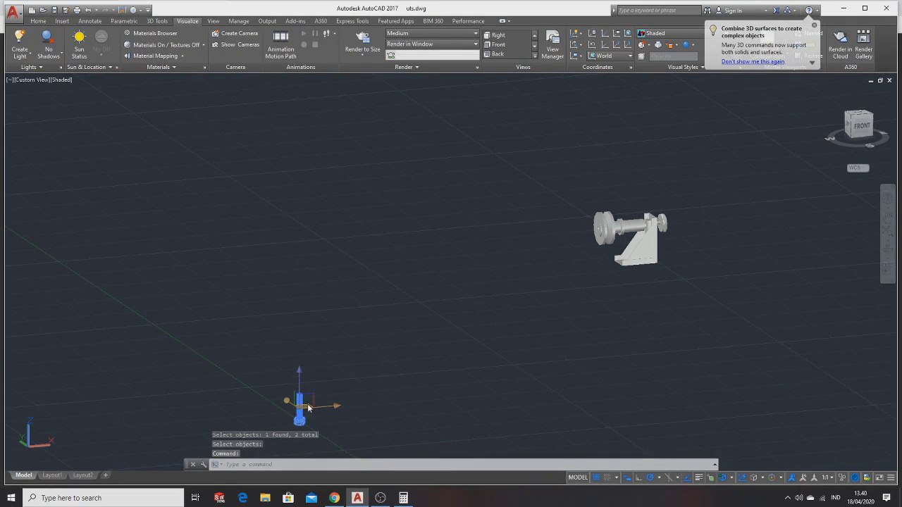
Step: Move the cap screw closer to the pulley assembly
{"action": "scroll", "coordinate": [309, 353], "scroll_direction": "up", "scroll_amount": 3}
{"action": "middle_click_drag", "start_coordinate": [308, 352], "coordinate": [352, 288]}
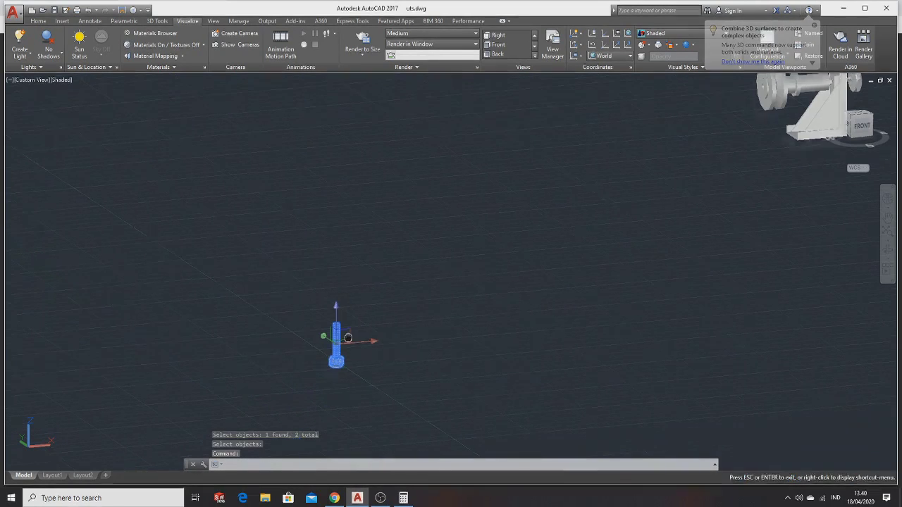
{"action": "right_click", "coordinate": [339, 340]}
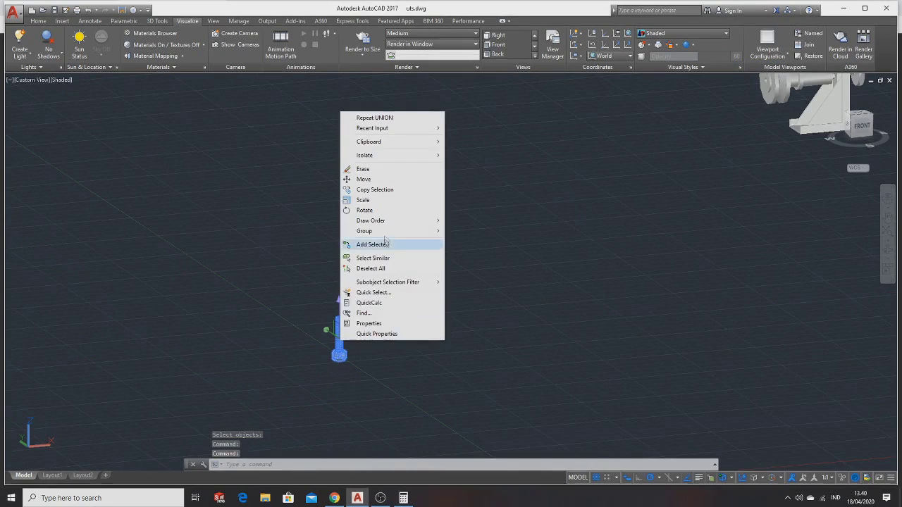
{"action": "left_click", "coordinate": [395, 178]}
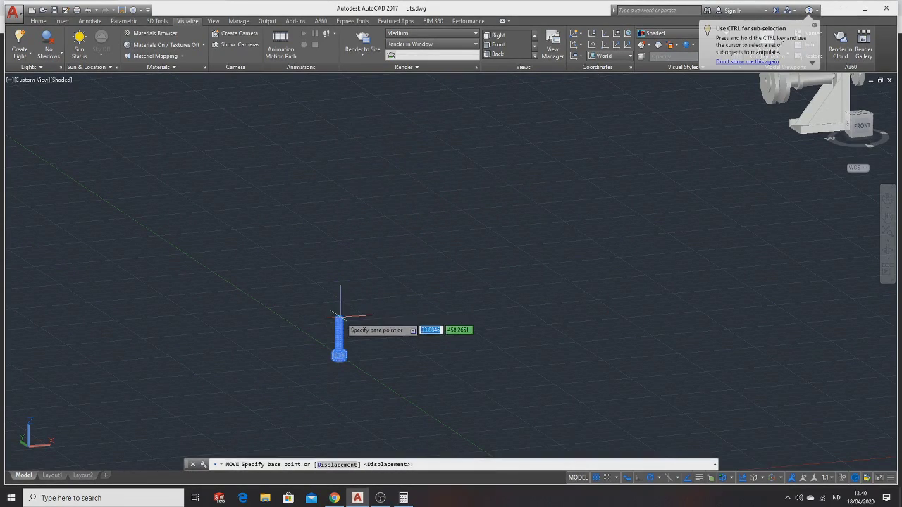
{"action": "left_click", "coordinate": [339, 356]}
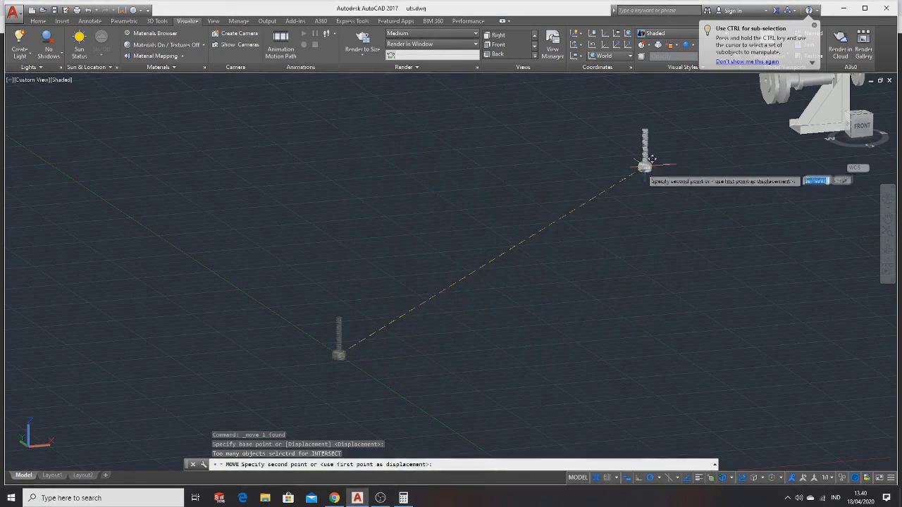
{"action": "left_click", "coordinate": [643, 167]}
Step: Rotate the cap screw with the gizmo so it lies horizontal
{"action": "middle_click_drag", "start_coordinate": [643, 168], "coordinate": [496, 363]}
{"action": "scroll", "coordinate": [497, 363], "scroll_direction": "up", "scroll_amount": 3}
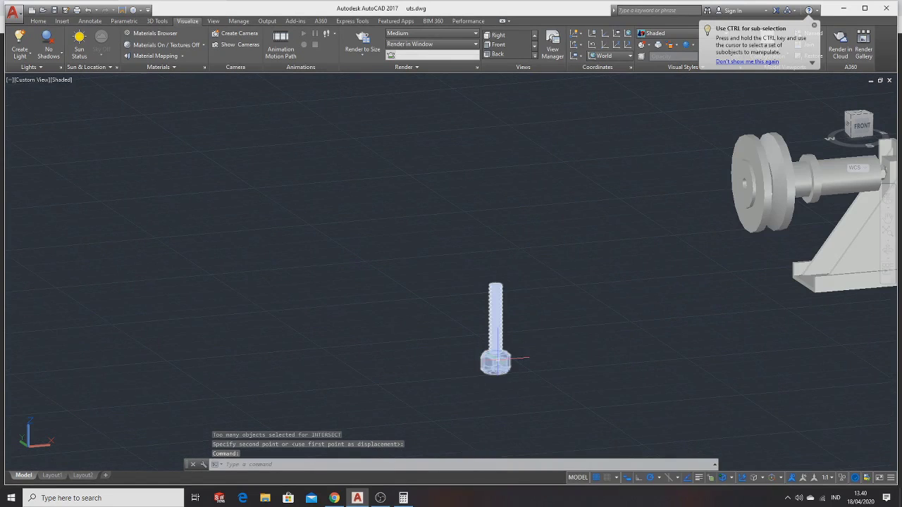
{"action": "left_click", "coordinate": [495, 320]}
{"action": "right_click", "coordinate": [497, 318]}
{"action": "left_click", "coordinate": [534, 334]}
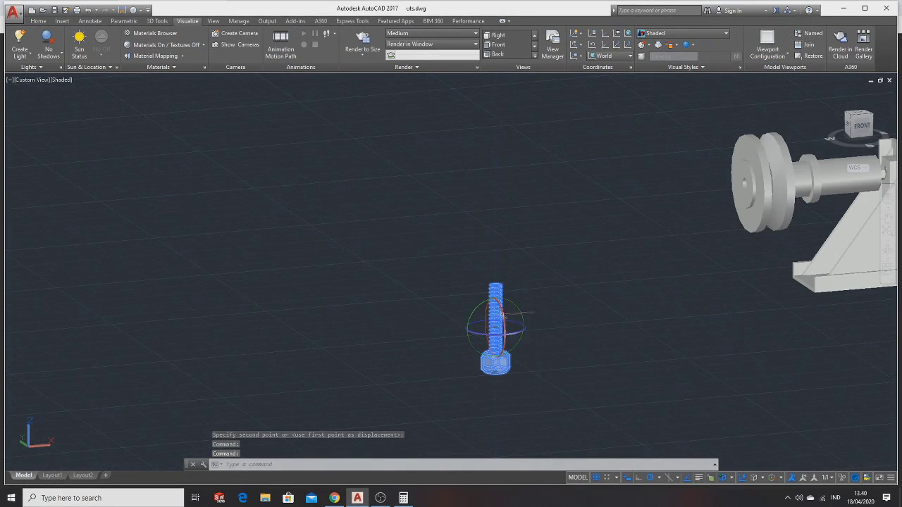
{"action": "left_click", "coordinate": [517, 310]}
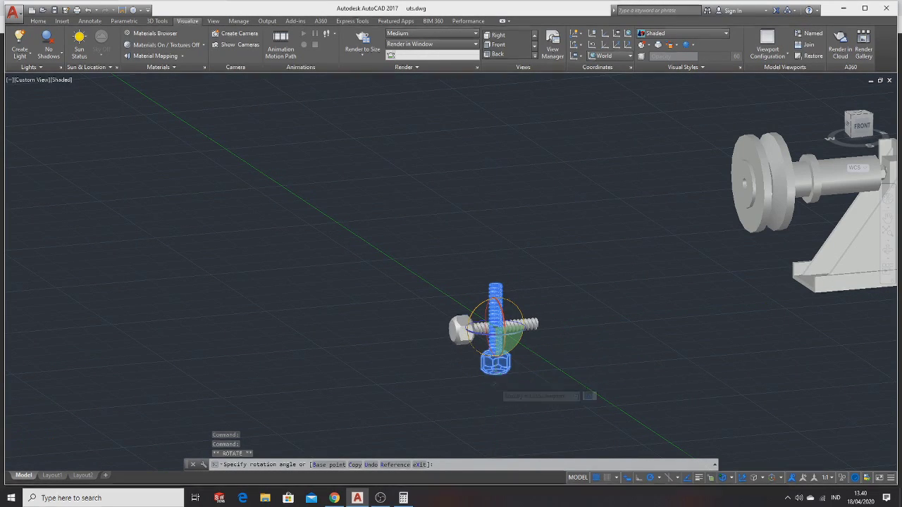
{"action": "key", "text": "Escape"}
Step: Move the cap screw from its head point to the pulley centre
{"action": "right_click", "coordinate": [514, 331]}
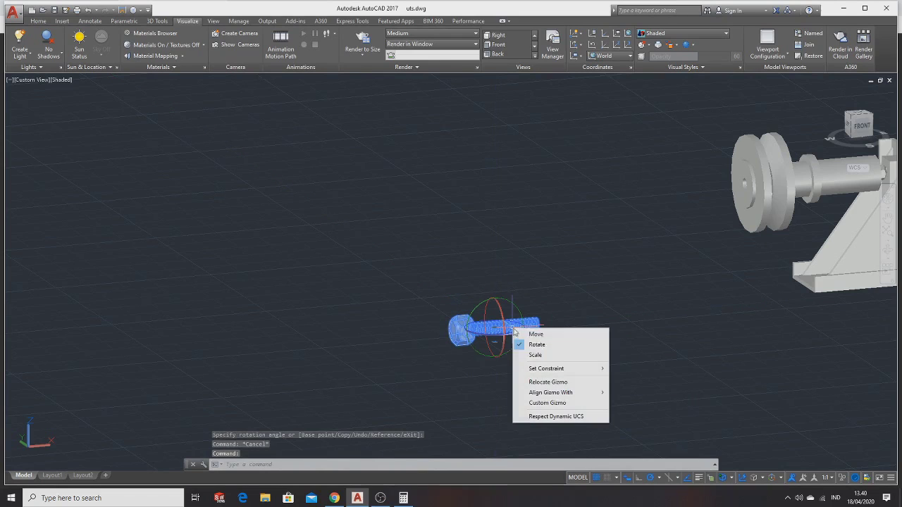
{"action": "left_click", "coordinate": [536, 334]}
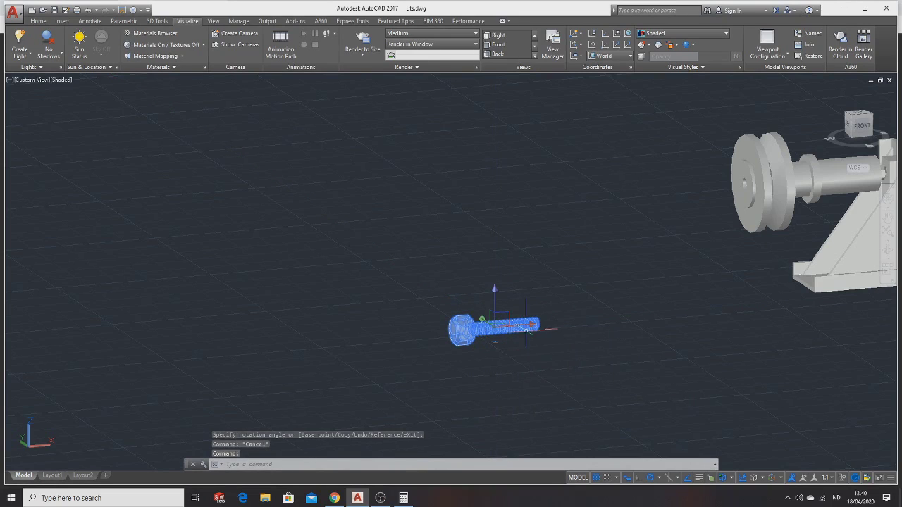
{"action": "right_click", "coordinate": [535, 344]}
{"action": "left_click", "coordinate": [549, 169]}
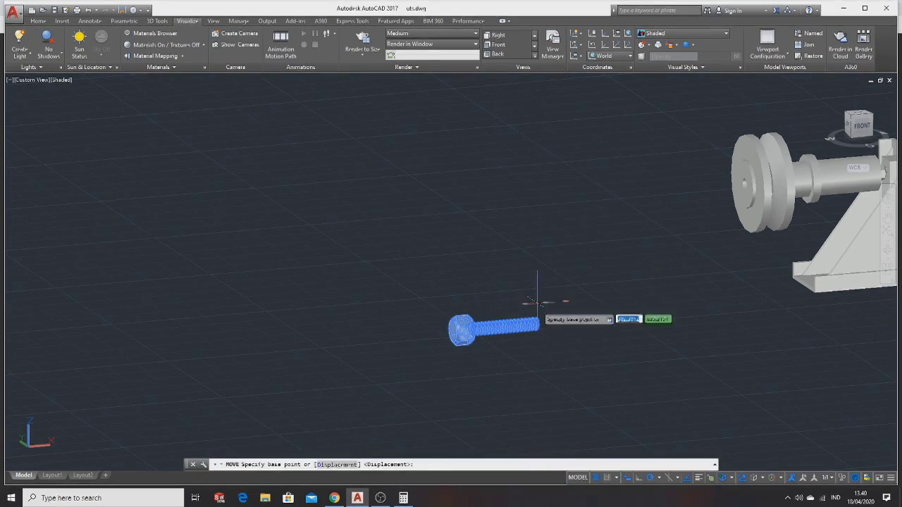
{"action": "left_click", "coordinate": [471, 328]}
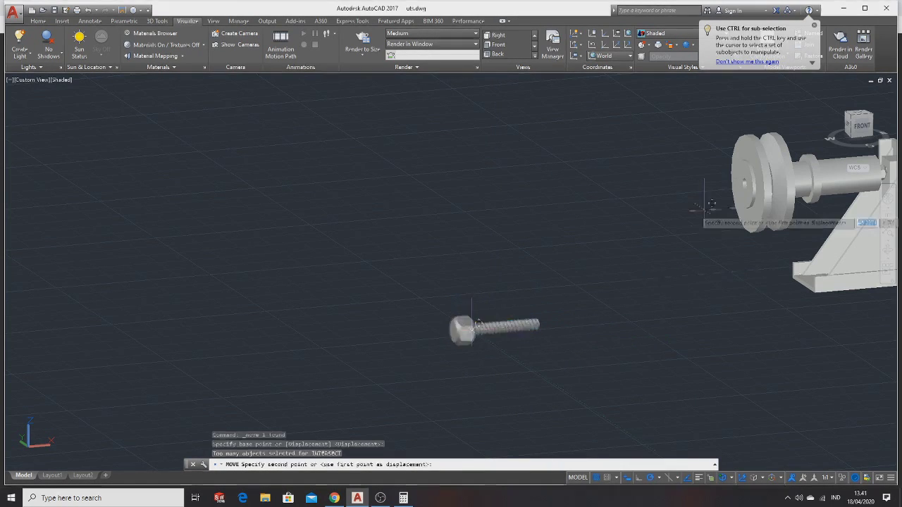
{"action": "left_click", "coordinate": [751, 177]}
{"action": "scroll", "coordinate": [715, 248], "scroll_direction": "up", "scroll_amount": 3}
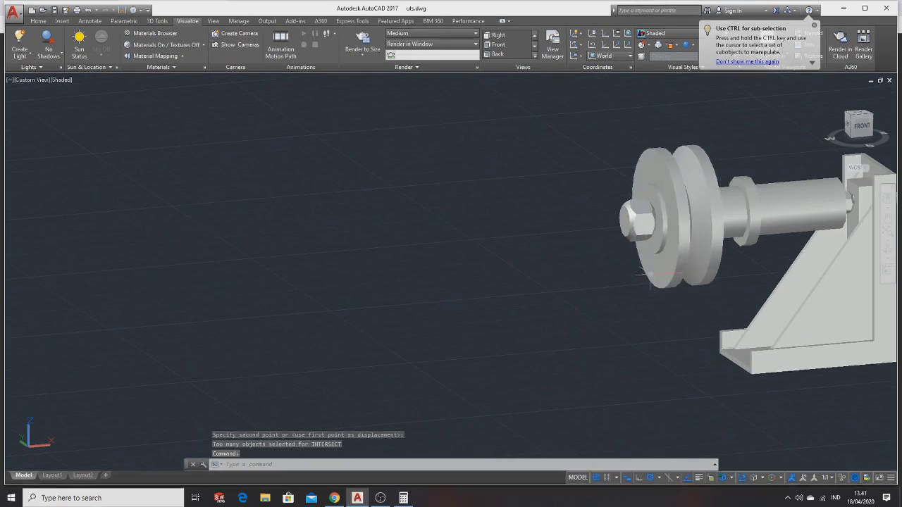
{"action": "key", "text": "alt+Tab"}
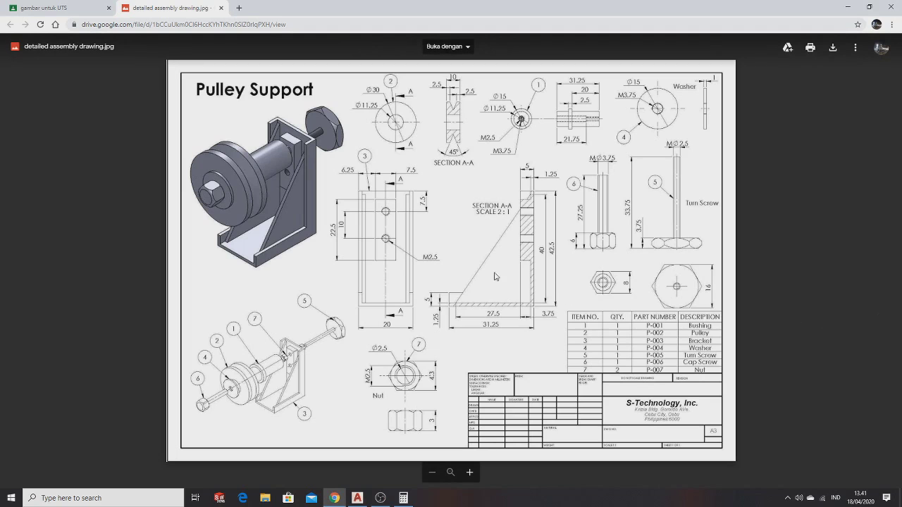
Step: Check the Pulley Support assembly drawing in Google Drive, then return to AutoCAD
{"action": "key", "text": "alt+Tab"}
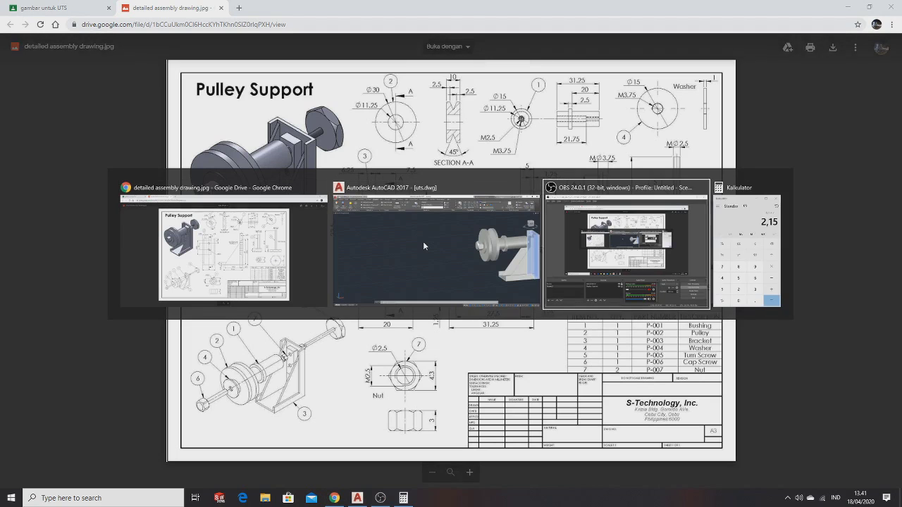
{"action": "key", "text": "alt+Tab"}
{"action": "key", "text": "alt+Tab"}
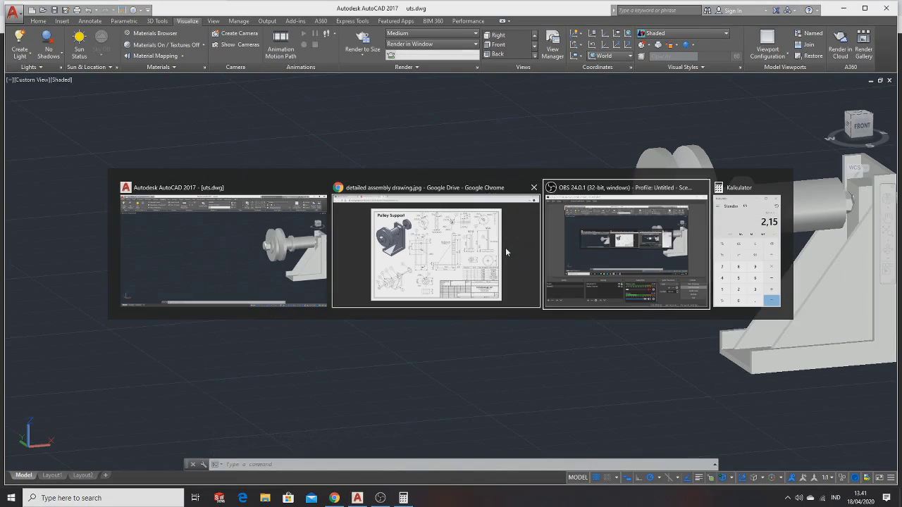
{"action": "left_click", "coordinate": [504, 248]}
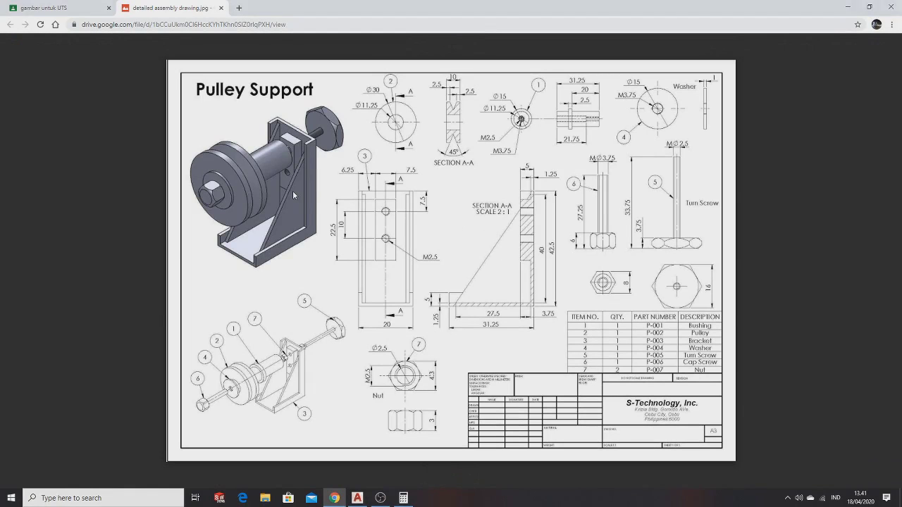
{"action": "key", "text": "alt+Tab"}
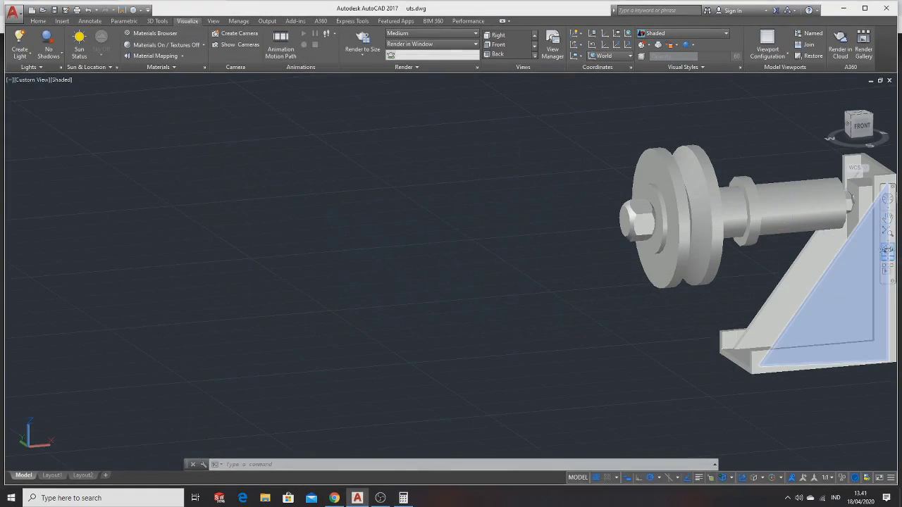
Step: Orbit, pan and zoom to view the assembled pulley, bushing, bracket and screw from front-left
{"action": "left_click", "coordinate": [887, 249]}
{"action": "mouse_move", "coordinate": [873, 254]}
{"action": "left_mouse_down"}
{"action": "mouse_move", "coordinate": [819, 260]}
{"action": "mouse_move", "coordinate": [845, 211]}
{"action": "left_mouse_up"}
{"action": "key", "text": "Escape"}
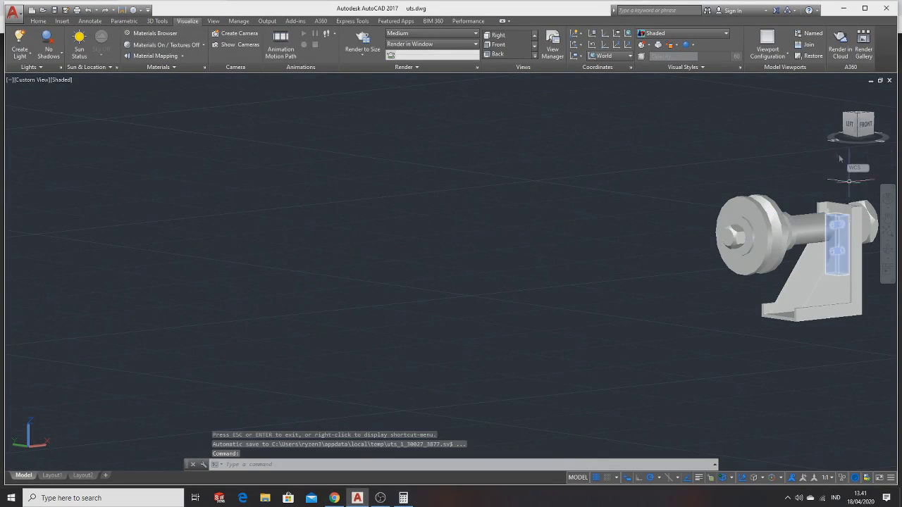
{"action": "middle_click_drag", "start_coordinate": [745, 185], "coordinate": [411, 221]}
{"action": "scroll", "coordinate": [472, 213], "scroll_direction": "up", "scroll_amount": 3}
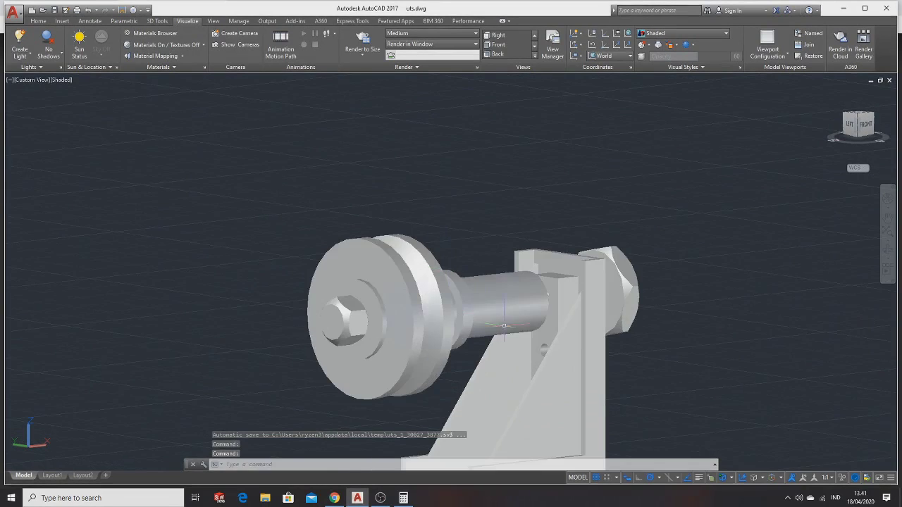
{"action": "scroll", "coordinate": [525, 345], "scroll_direction": "down", "scroll_amount": 3}
{"action": "scroll", "coordinate": [530, 391], "scroll_direction": "up", "scroll_amount": 3}
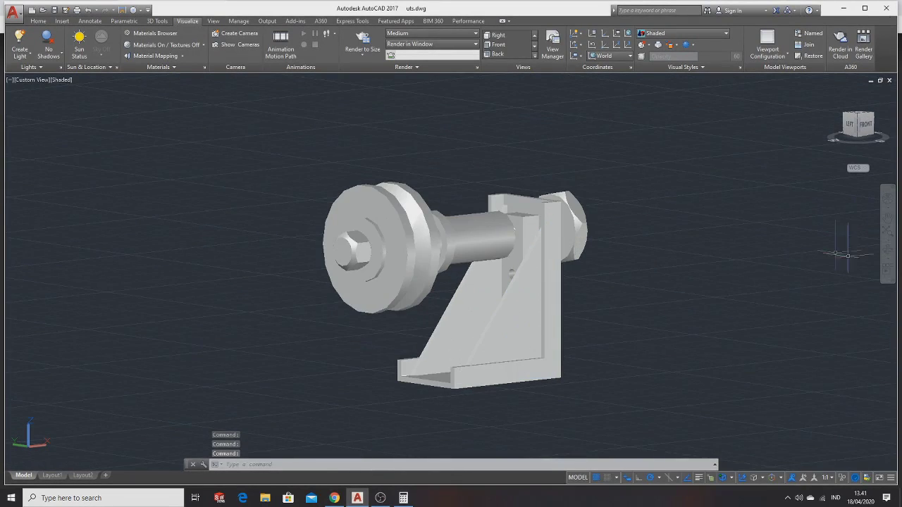
{"action": "left_click", "coordinate": [888, 251]}
{"action": "mouse_move", "coordinate": [664, 256]}
{"action": "left_mouse_down"}
{"action": "mouse_move", "coordinate": [614, 258]}
{"action": "mouse_move", "coordinate": [576, 288]}
{"action": "mouse_move", "coordinate": [615, 241]}
{"action": "mouse_move", "coordinate": [440, 416]}
{"action": "left_mouse_up"}
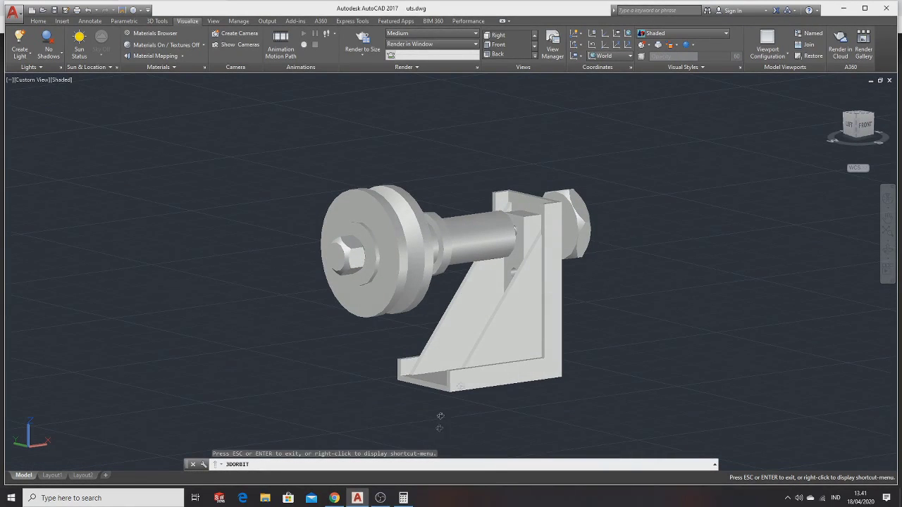